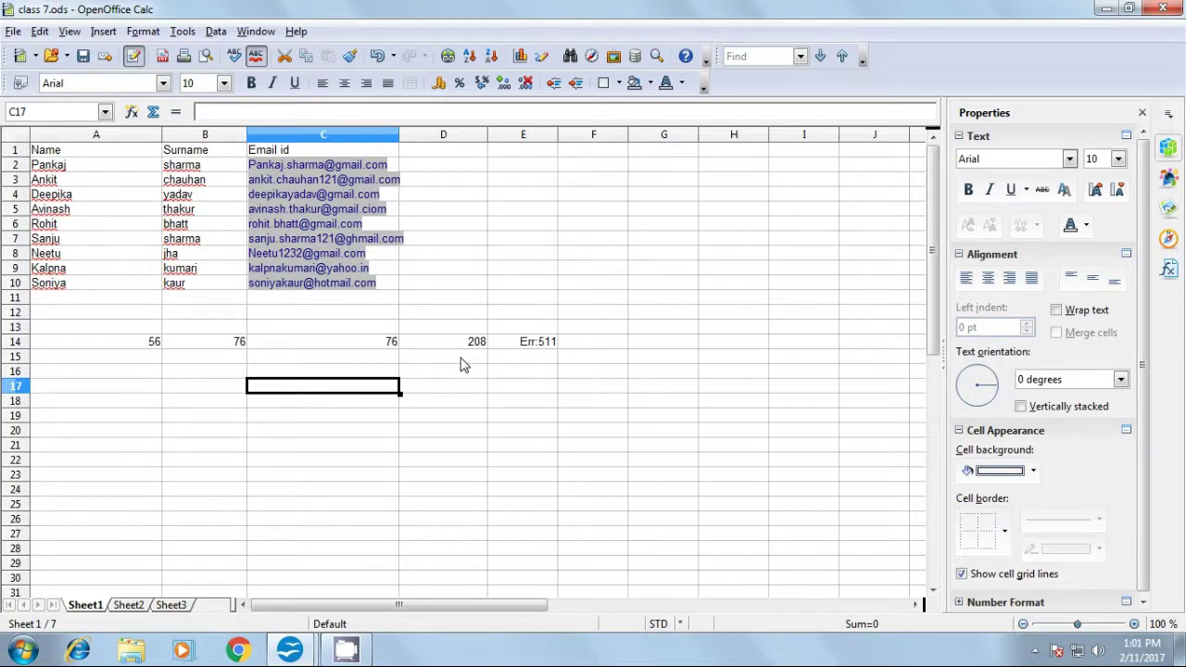
- Enter the misspelled word 'computr' in cell H2 of Sheet1, then reselect H2
left_click(130, 608)
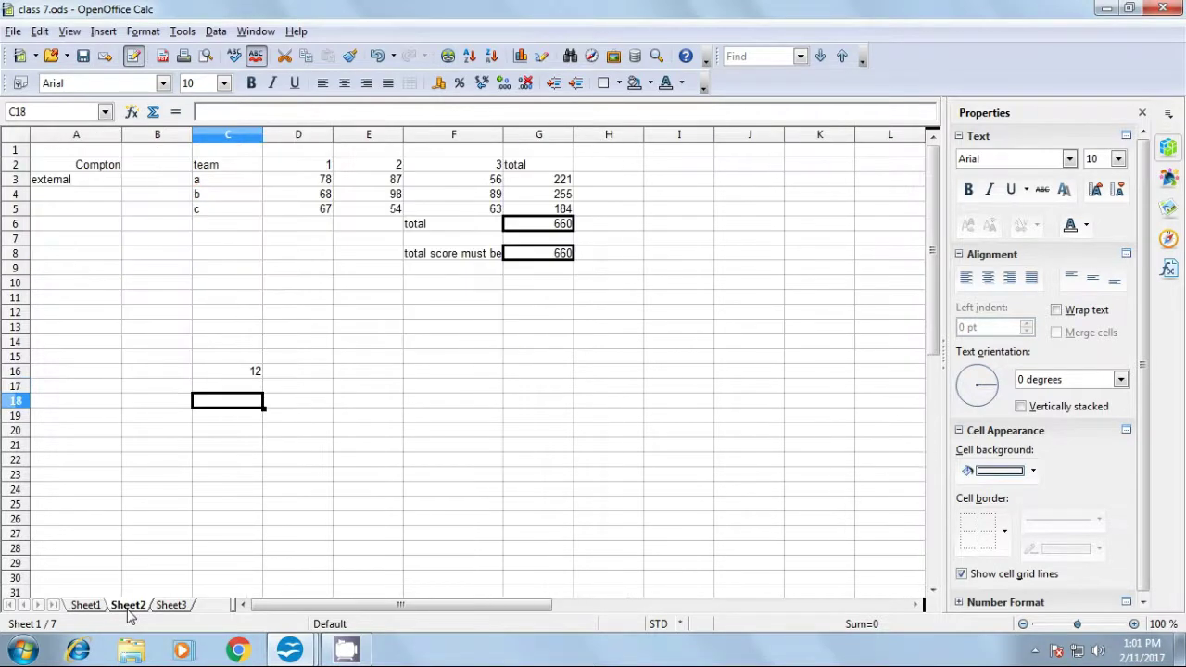
left_click(92, 604)
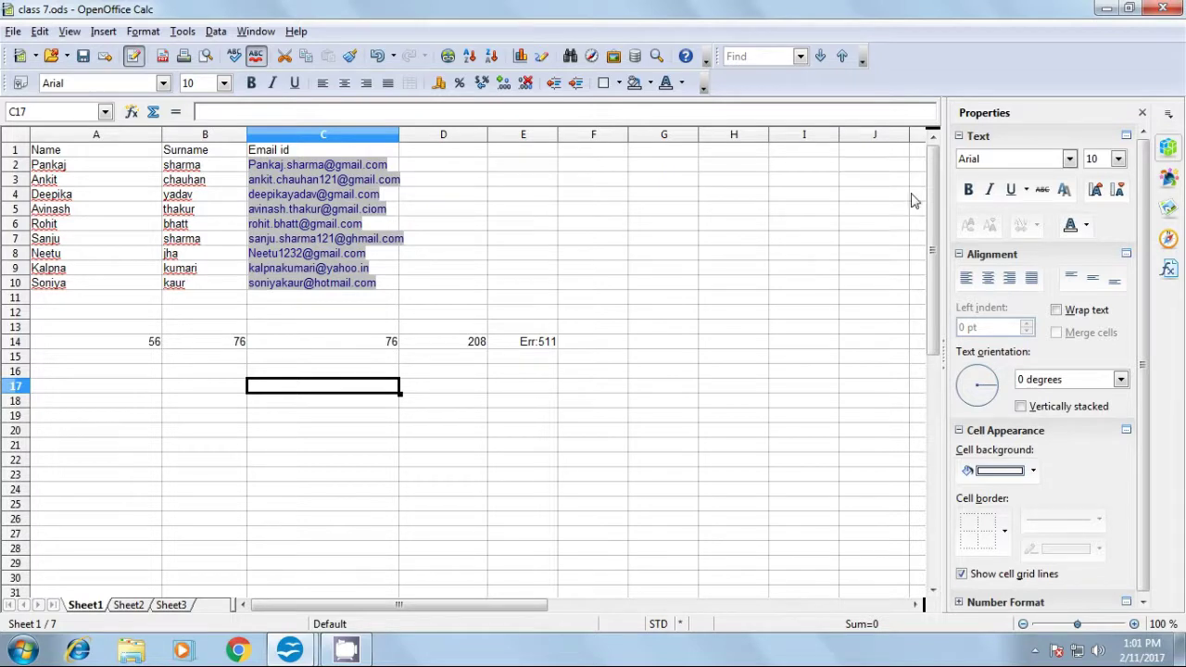
left_click(727, 171)
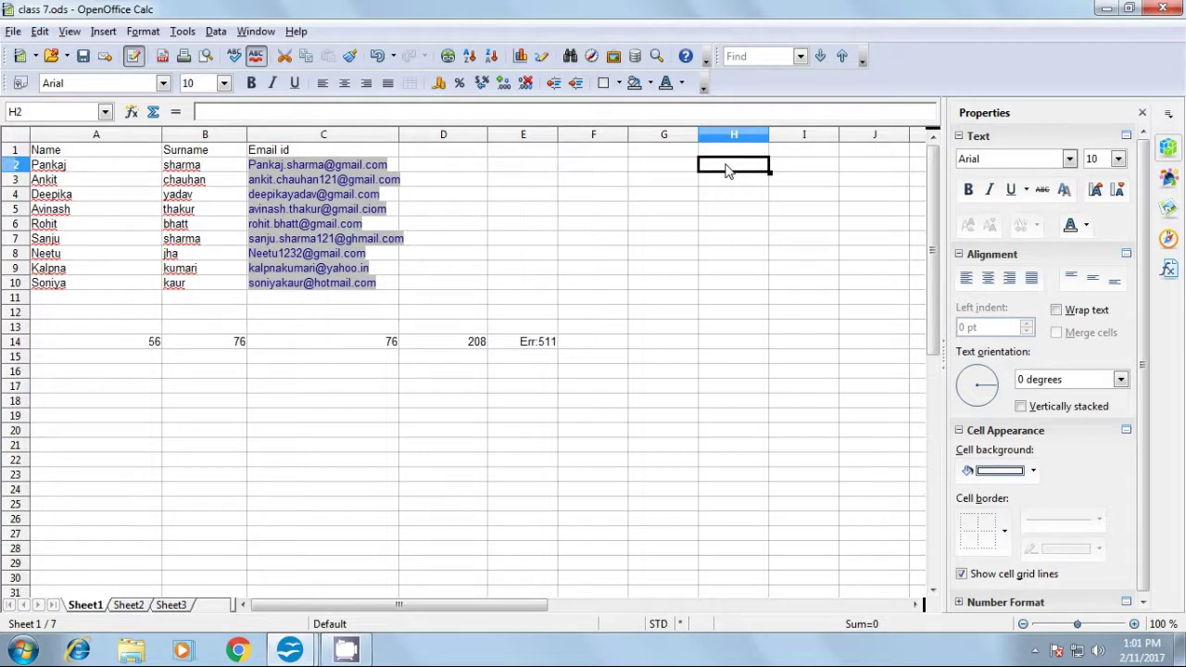
type("com")
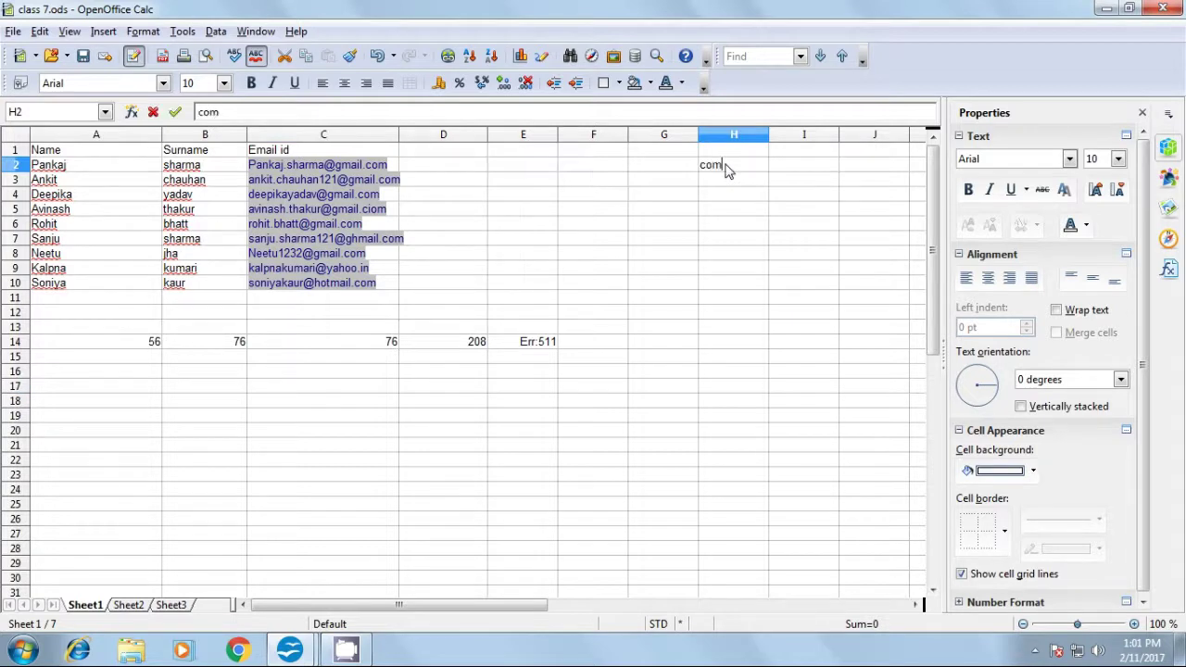
type("putr")
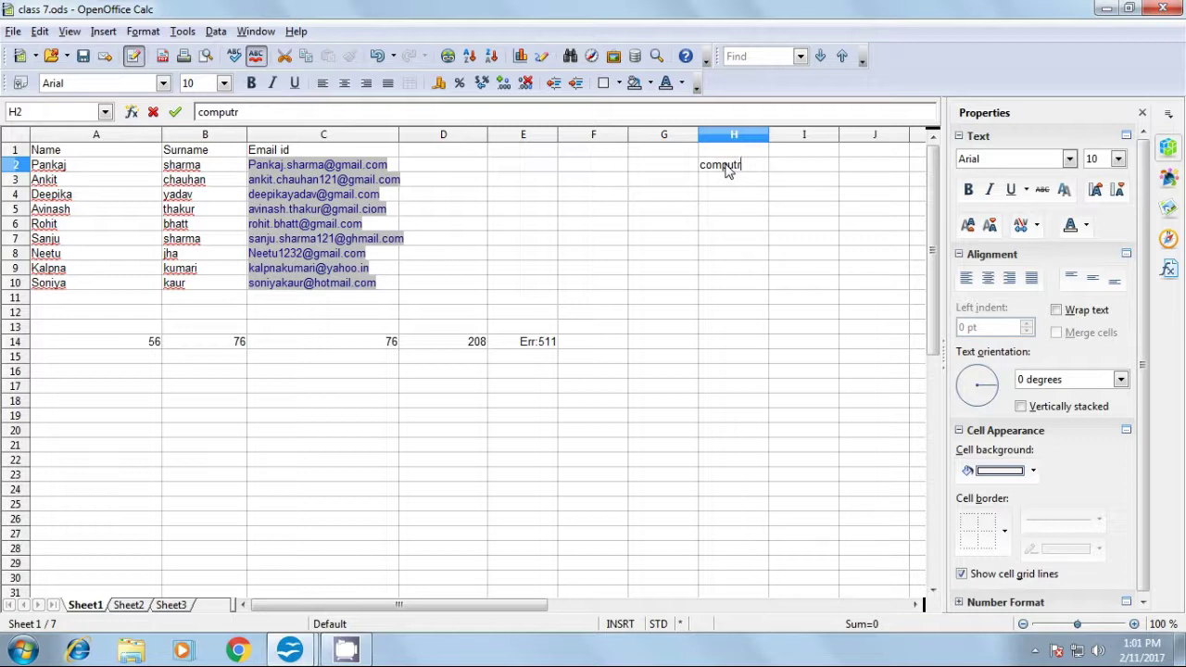
left_click(728, 184)
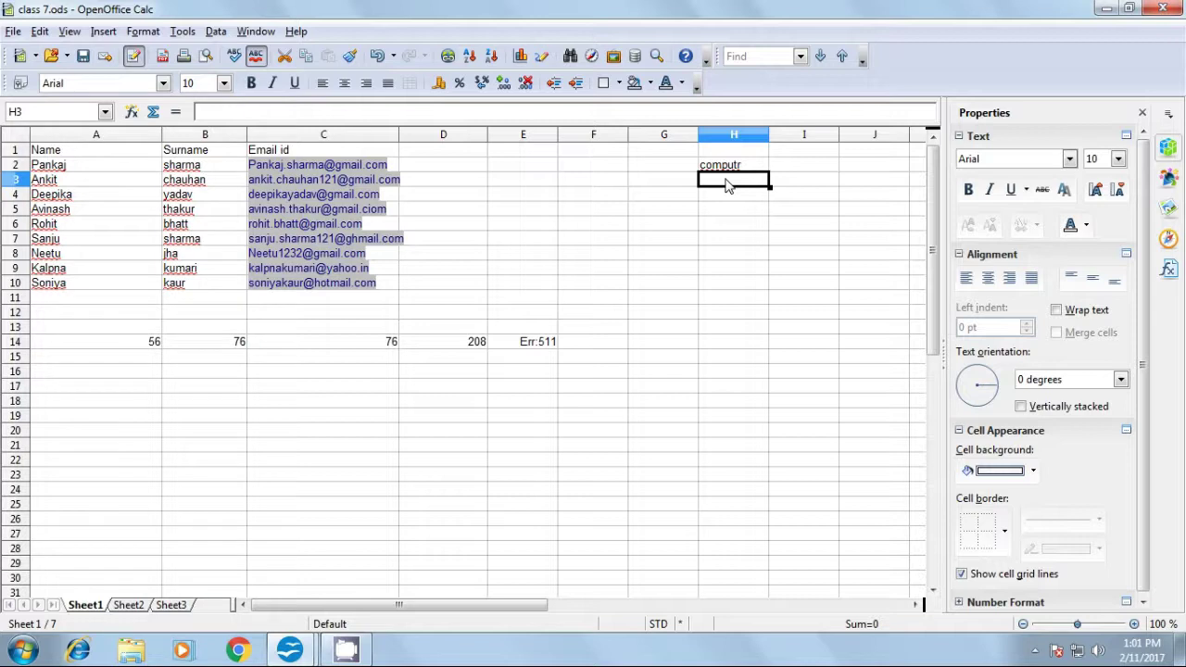
left_click(712, 169)
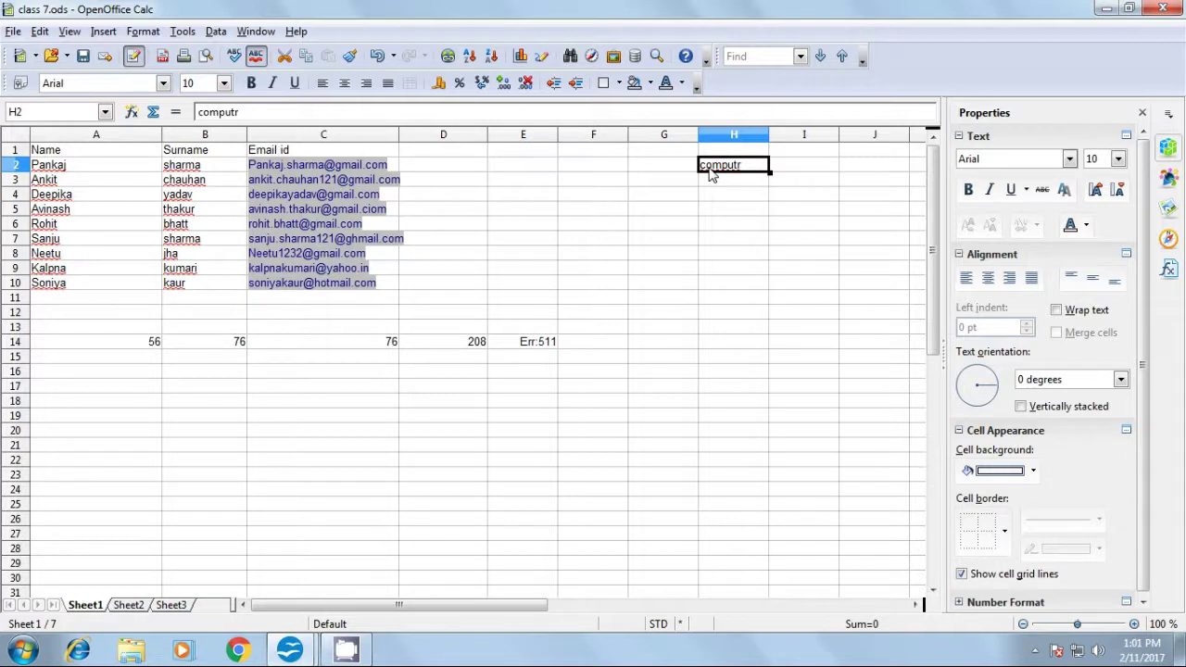
- Run Tools > Spelling and replace 'computr' with the suggestion 'computer', continuing from the sheet start
left_click(183, 32)
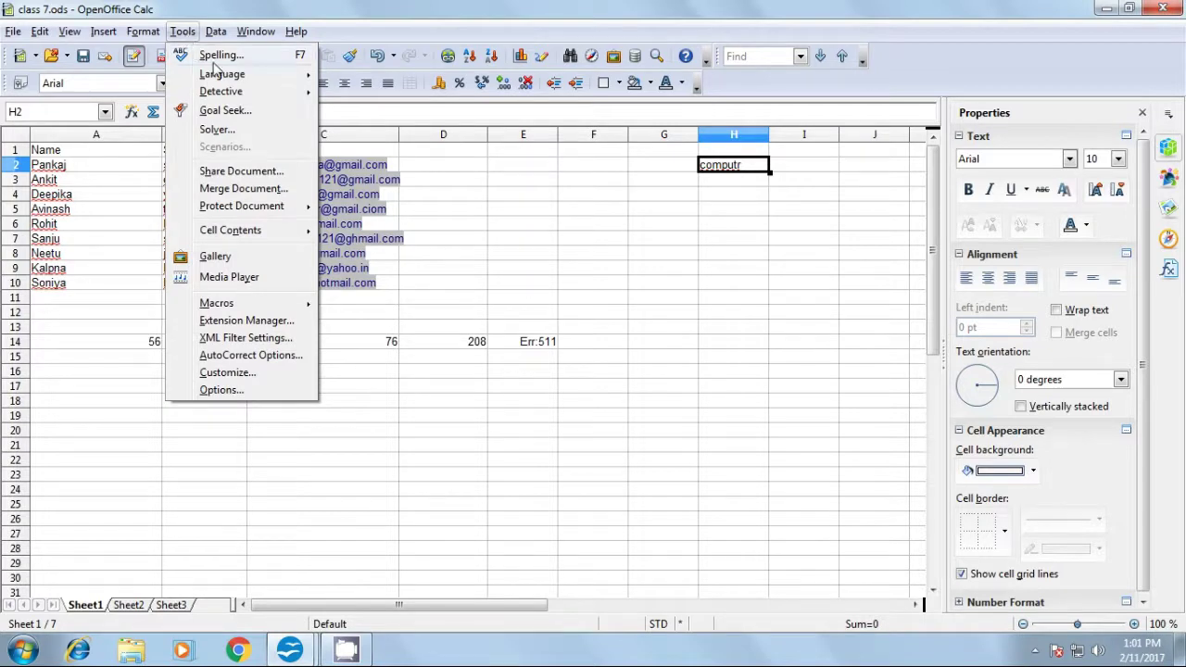
left_click(220, 56)
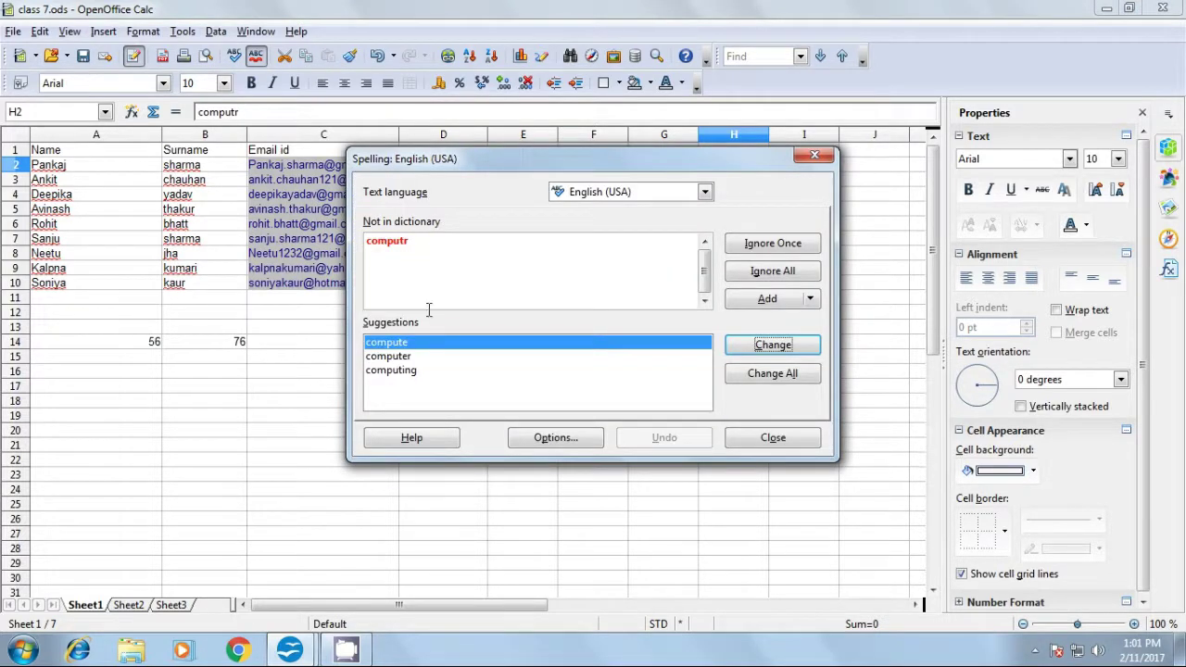
left_click(391, 358)
left_click(394, 371)
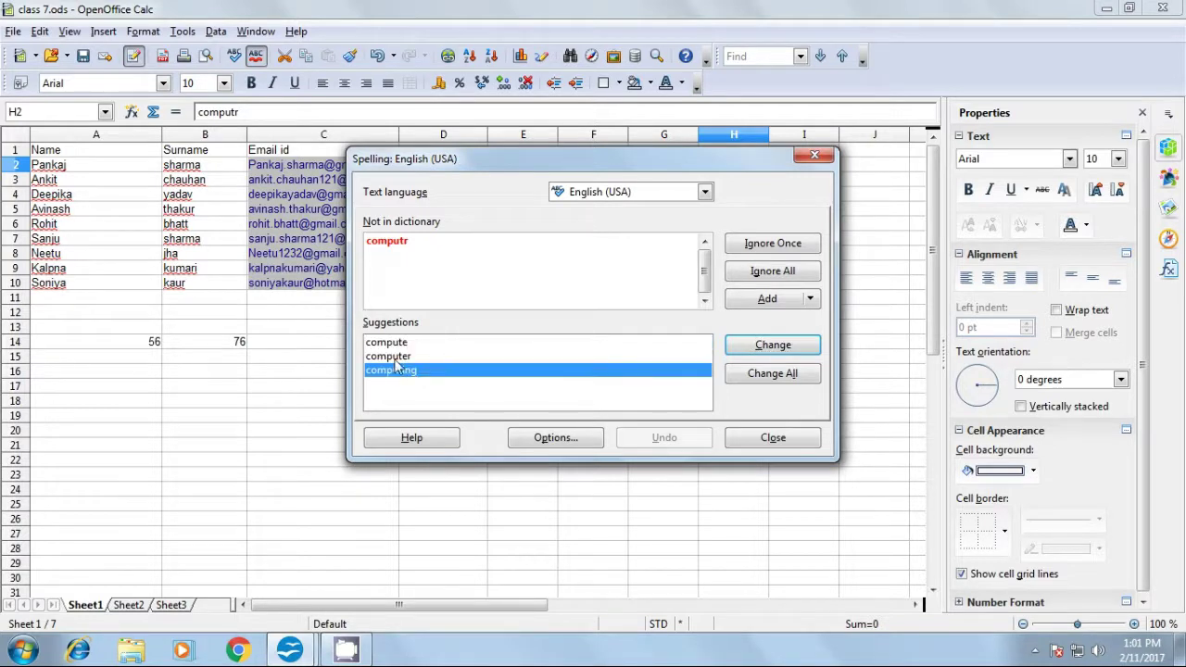
left_click(397, 358)
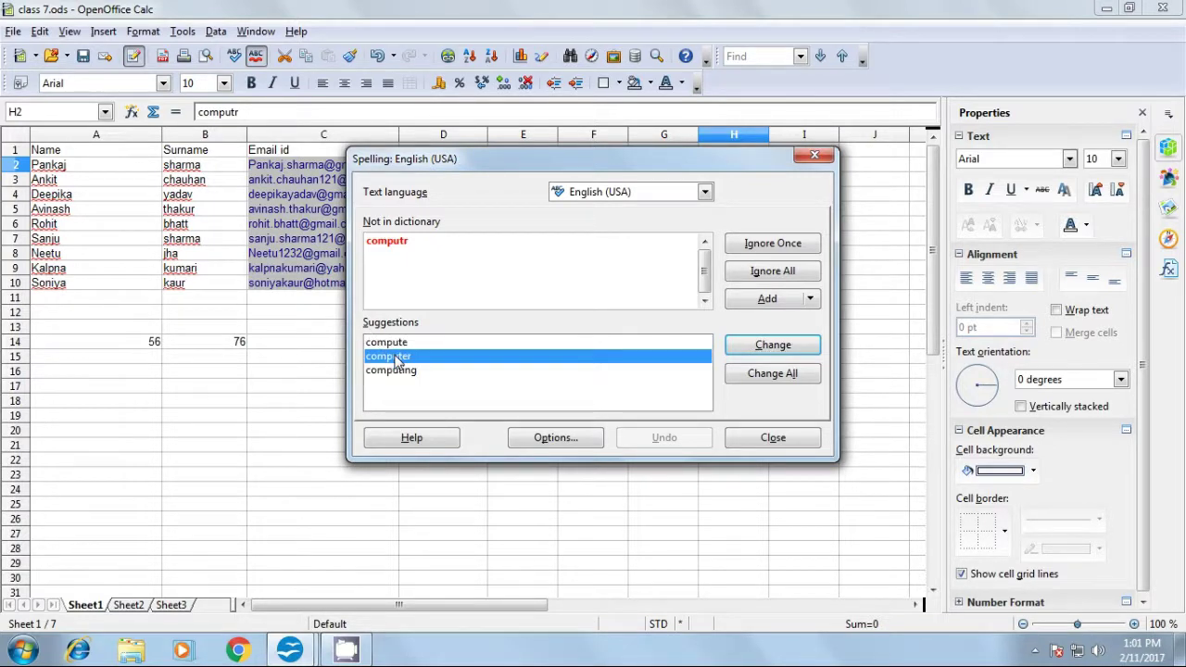
left_click(767, 344)
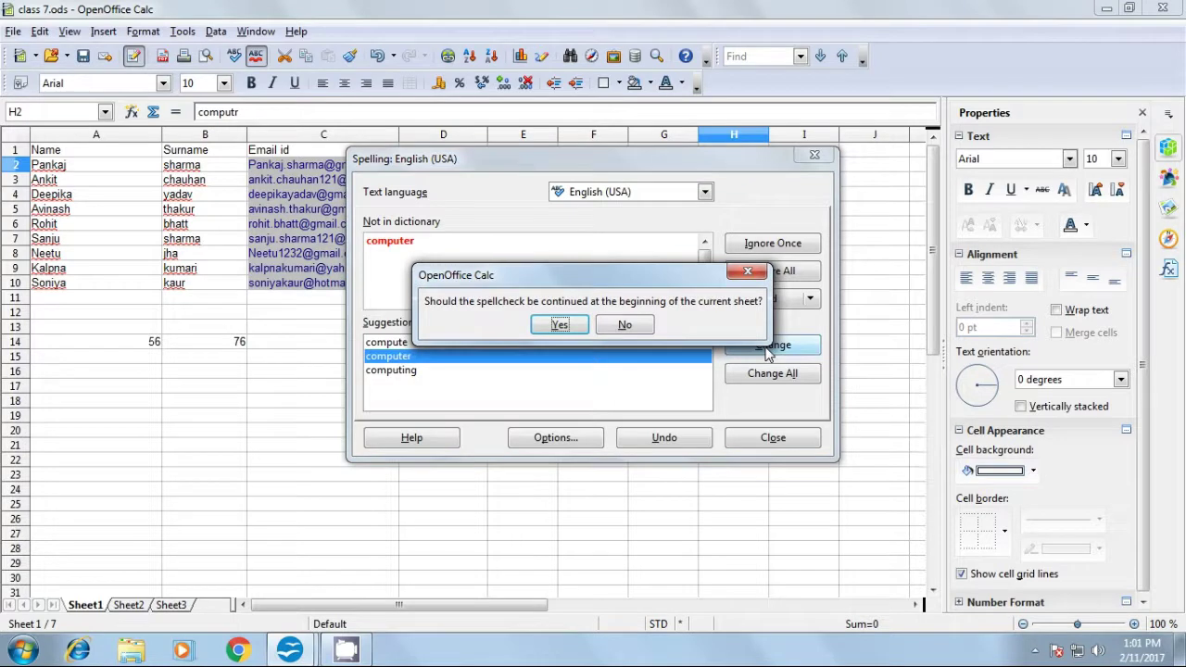
left_click(556, 326)
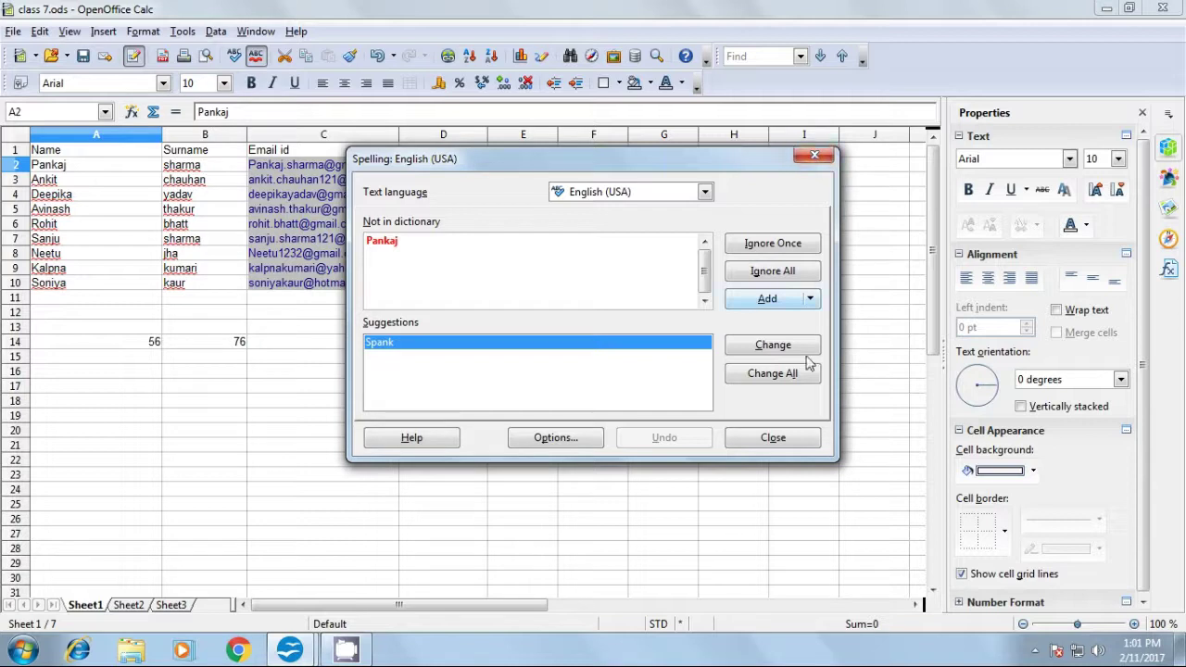
- Close the spelling dialog and confirm cell H2 now reads 'computer'
left_click(787, 441)
left_click(720, 225)
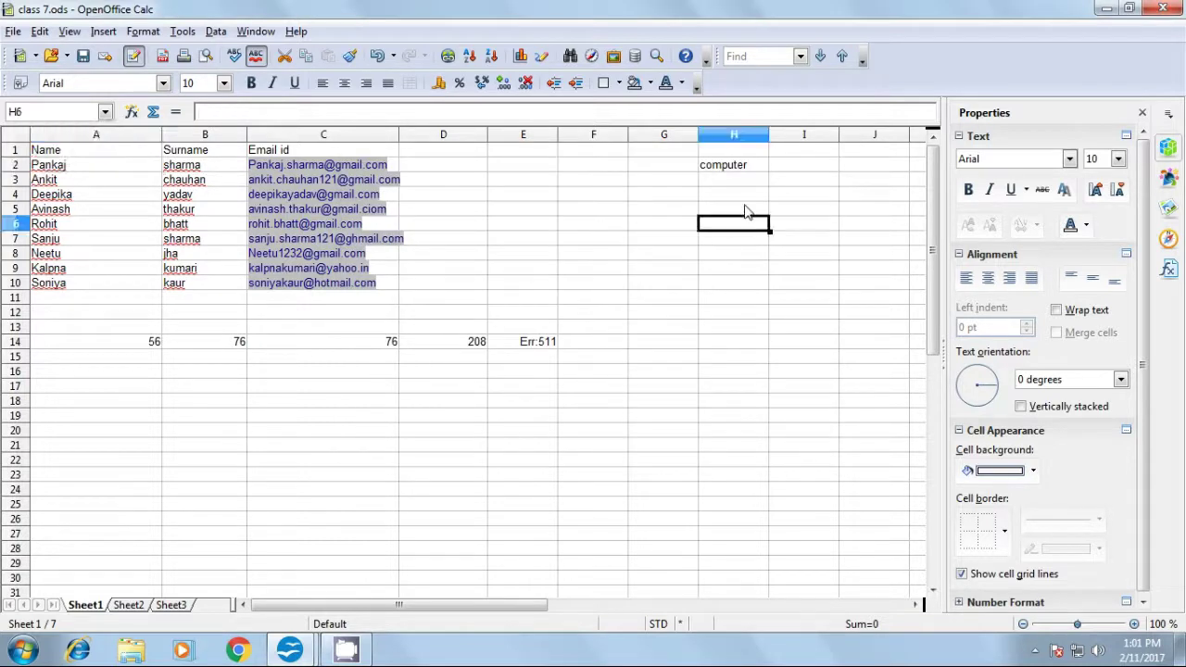
left_click(727, 167)
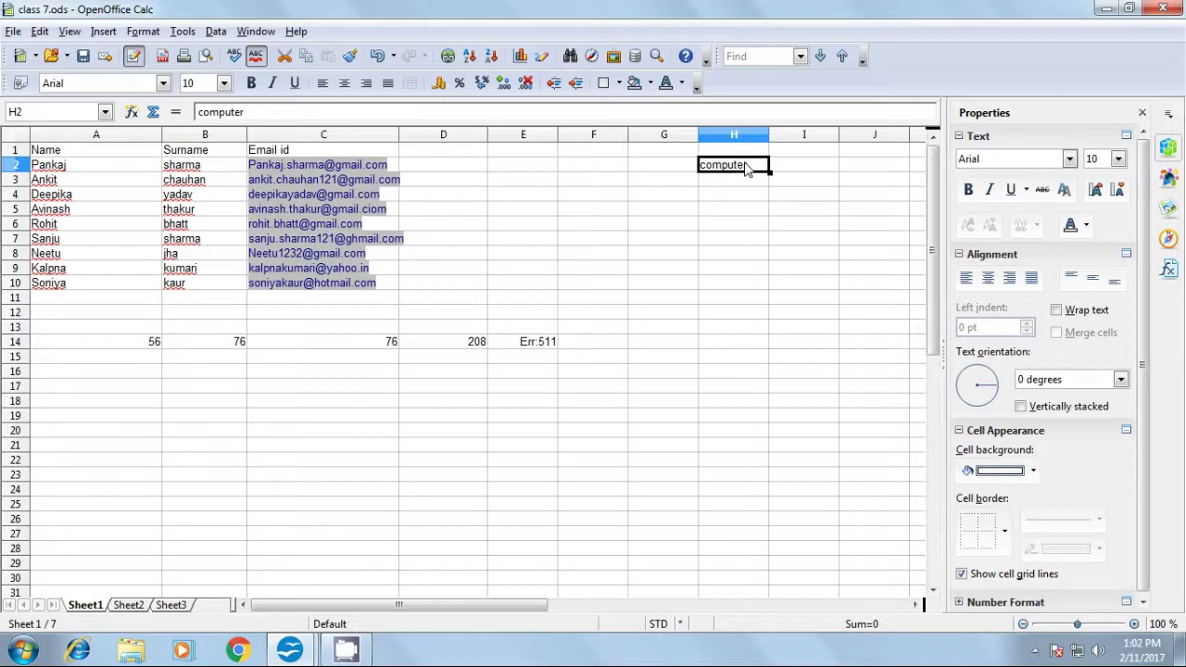
left_click(747, 184)
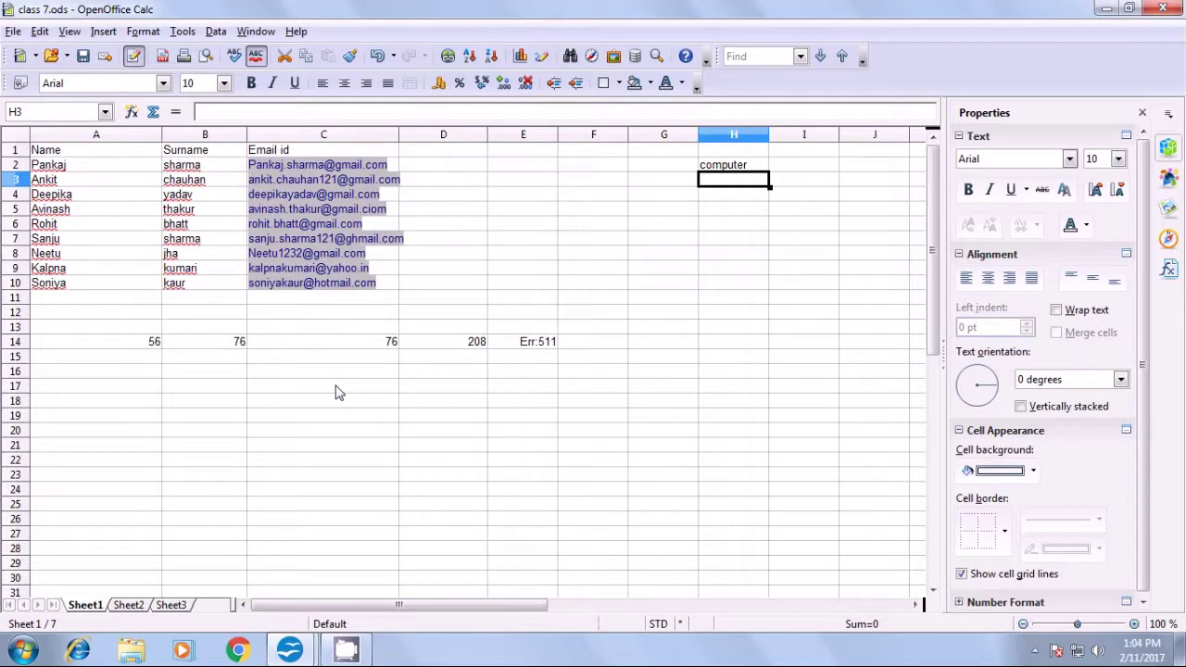
- Trace precedents for the row 14 formulas, linking A14:C14 to the 208 sum and the Err:511 cell
left_click(338, 393)
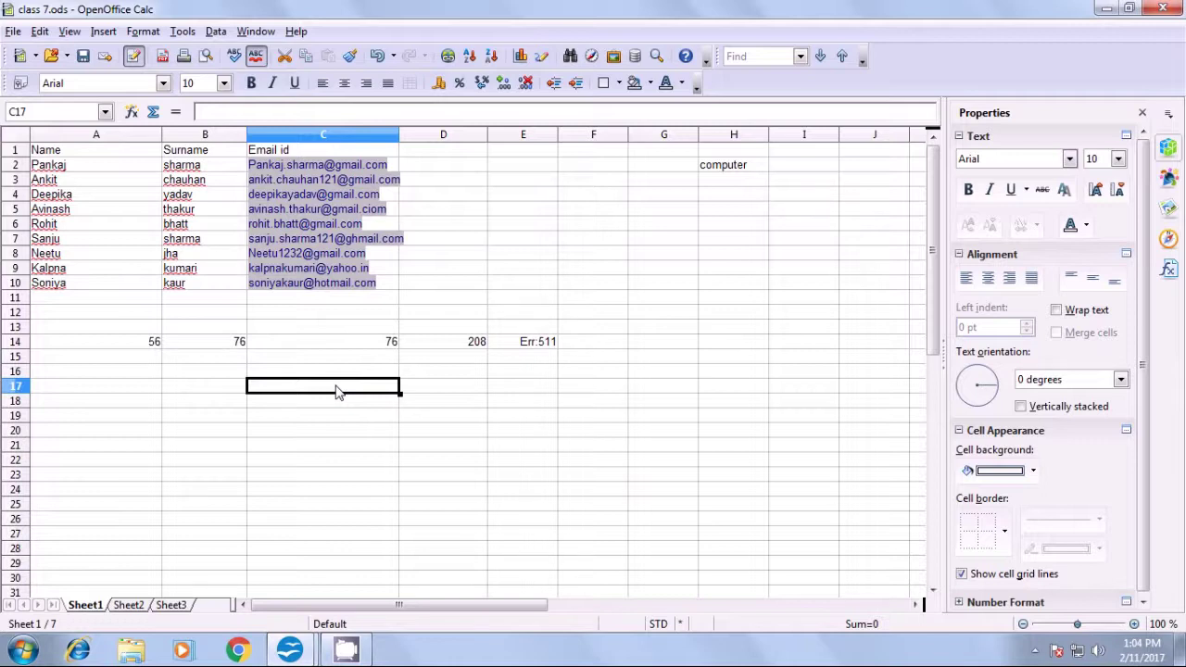
left_click_drag(147, 332, 505, 343)
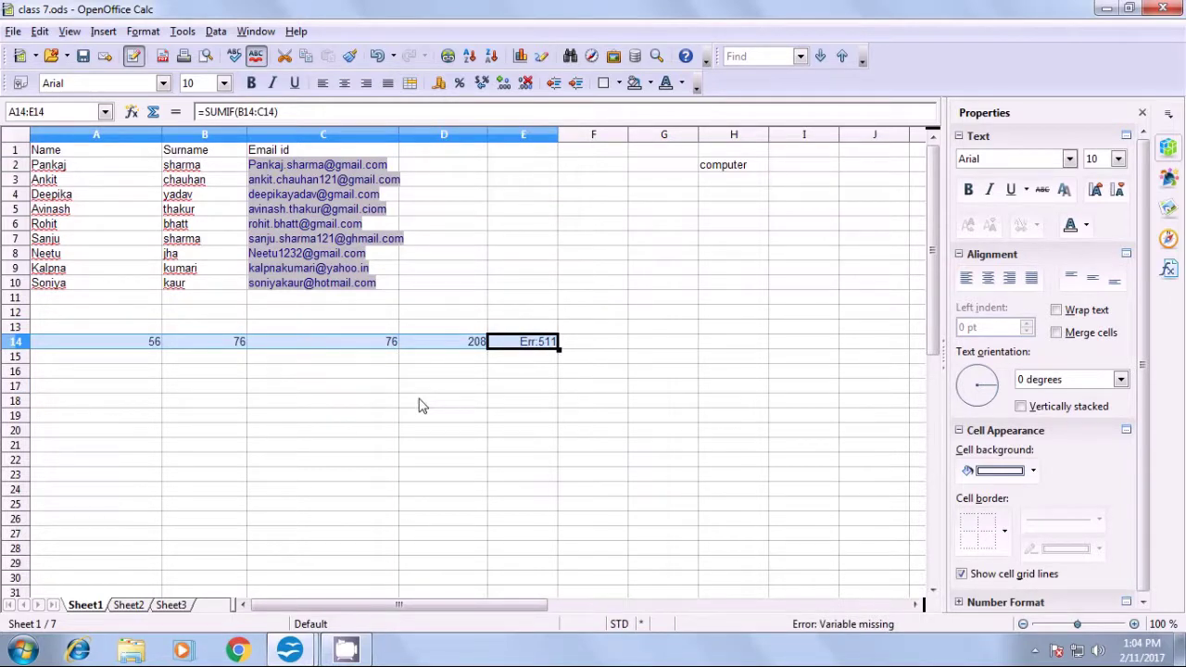
left_click(182, 34)
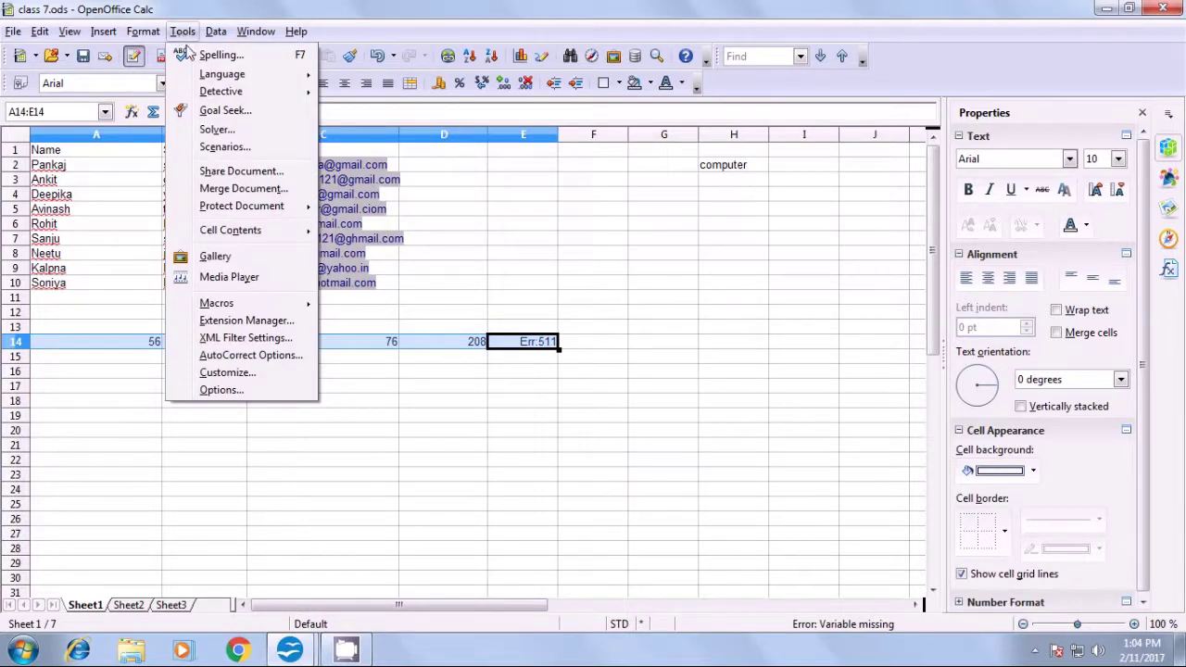
mouse_move(207, 95)
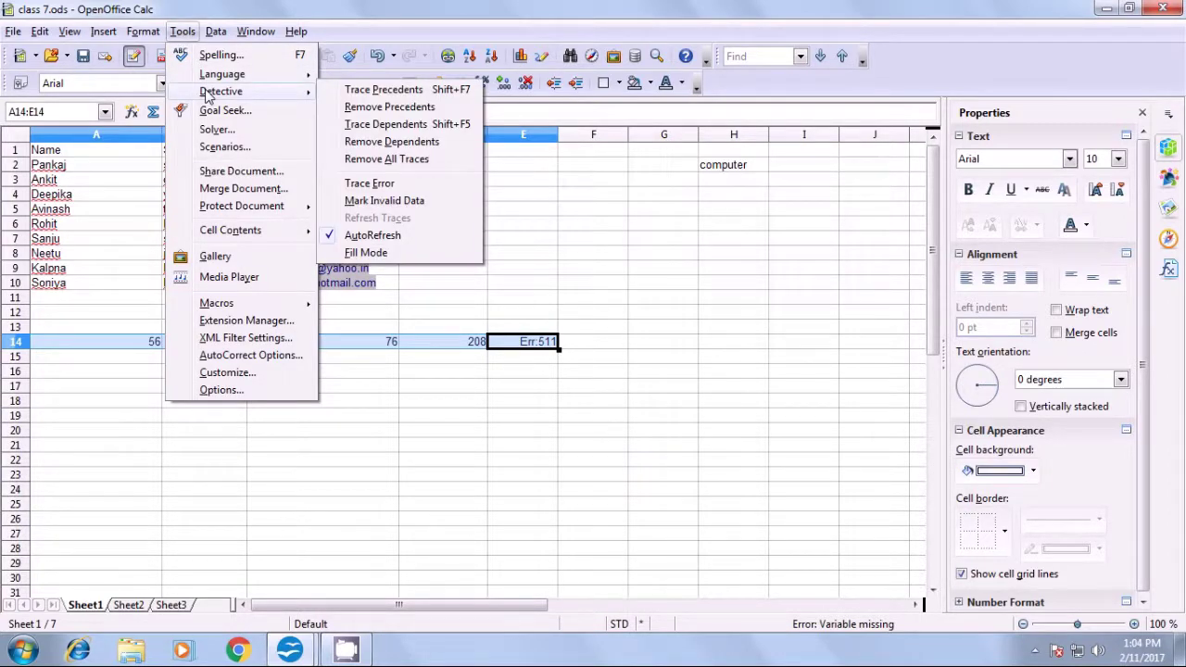
left_click(408, 97)
left_click(306, 387)
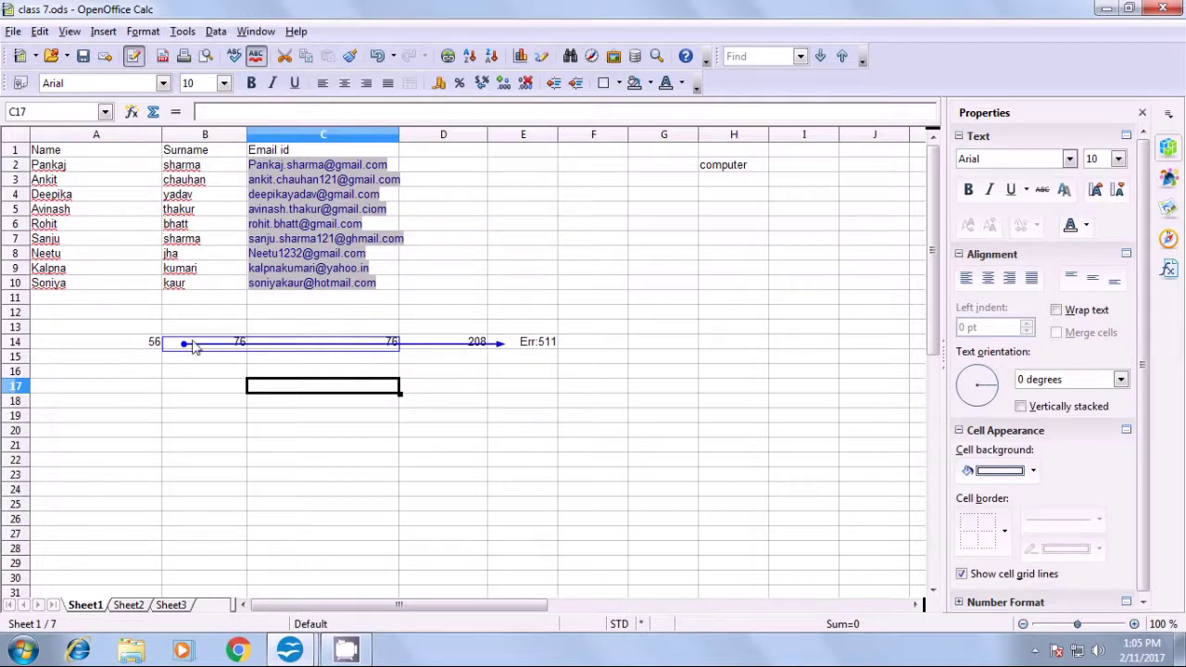
left_click(454, 344)
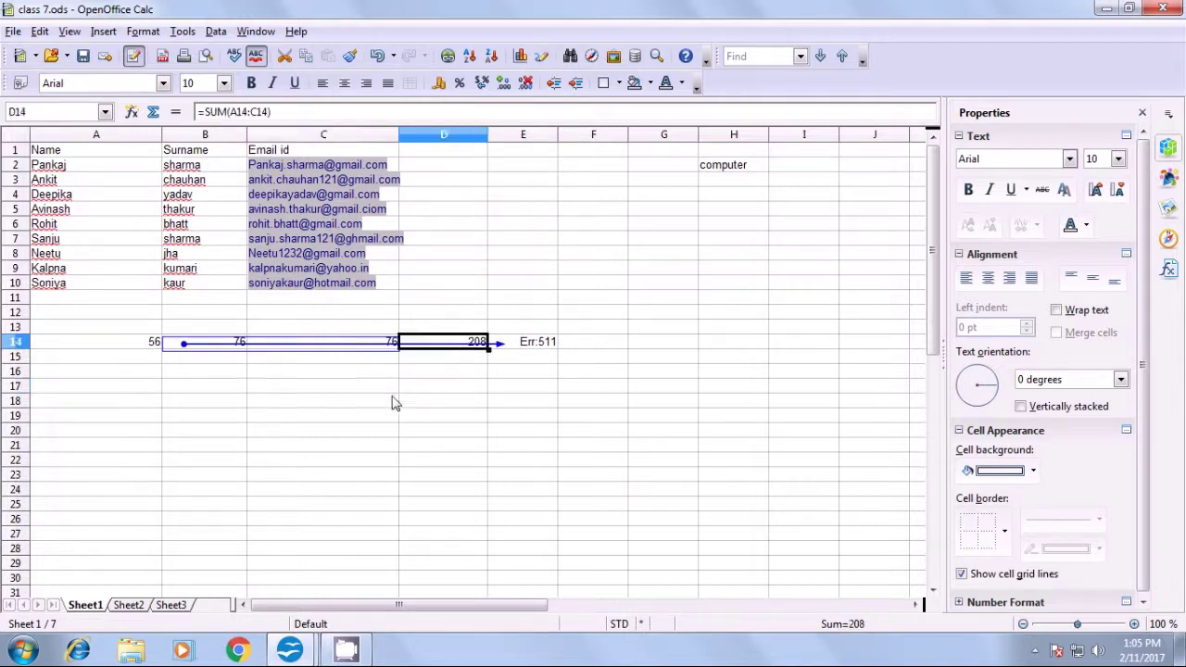
- Remove the precedent arrows from A14:E14, leaving 56, 76, 76, 208 and Err:511 unmarked
left_click(315, 383)
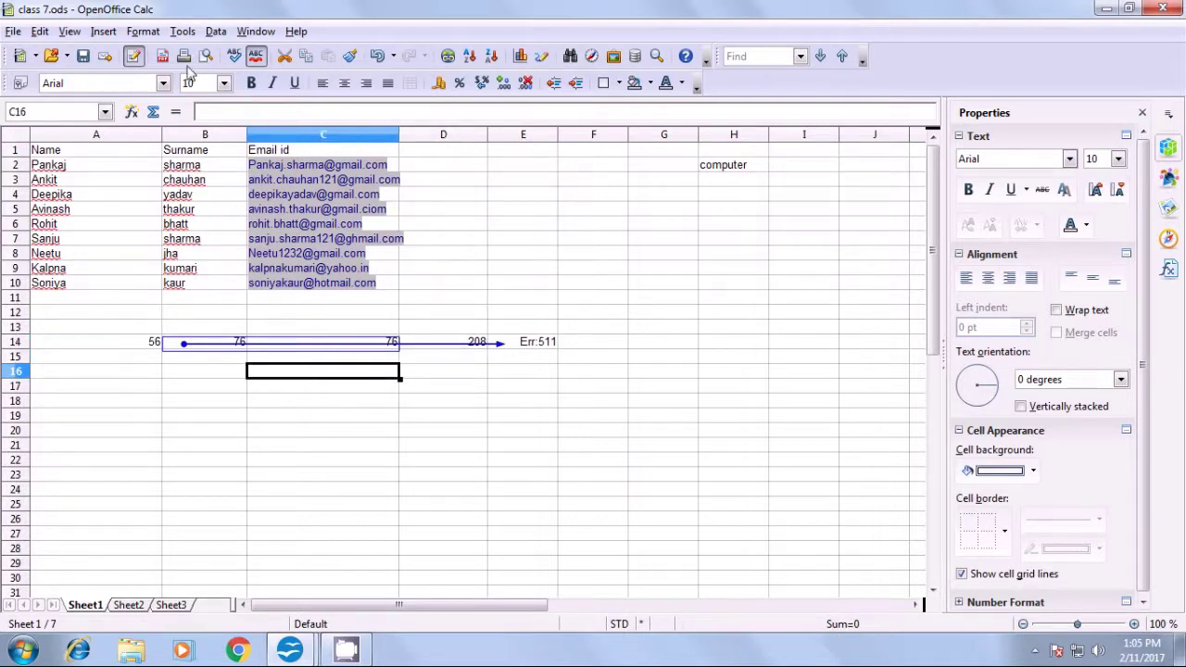
left_click(183, 31)
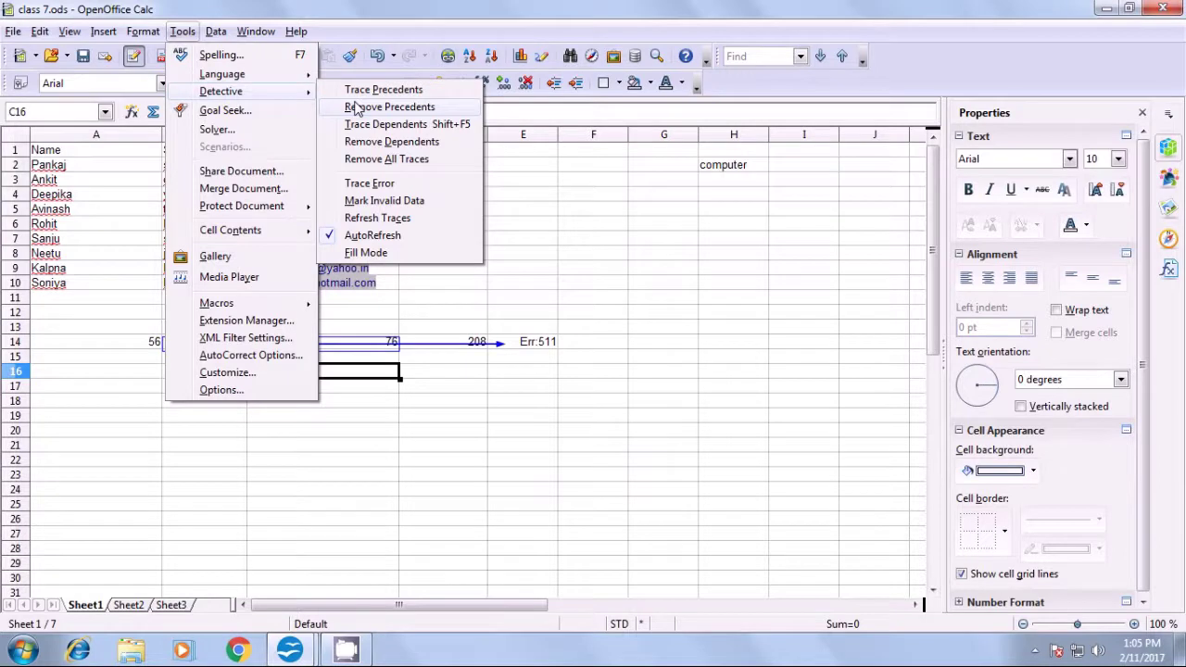
left_click(356, 108)
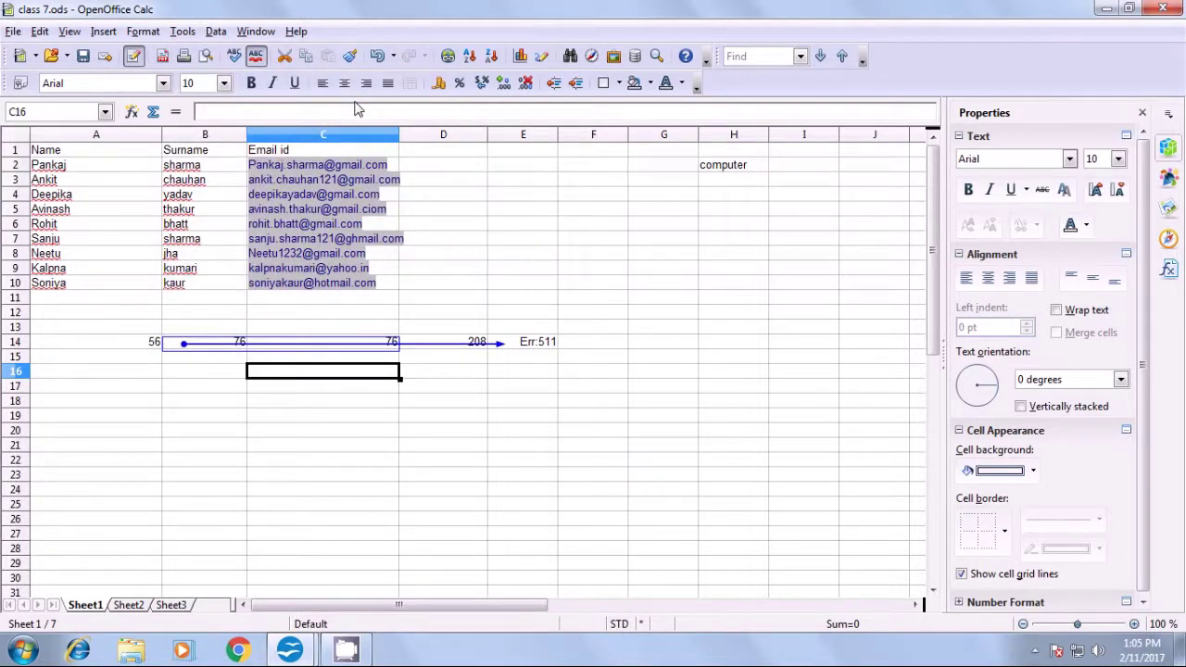
left_click(153, 347)
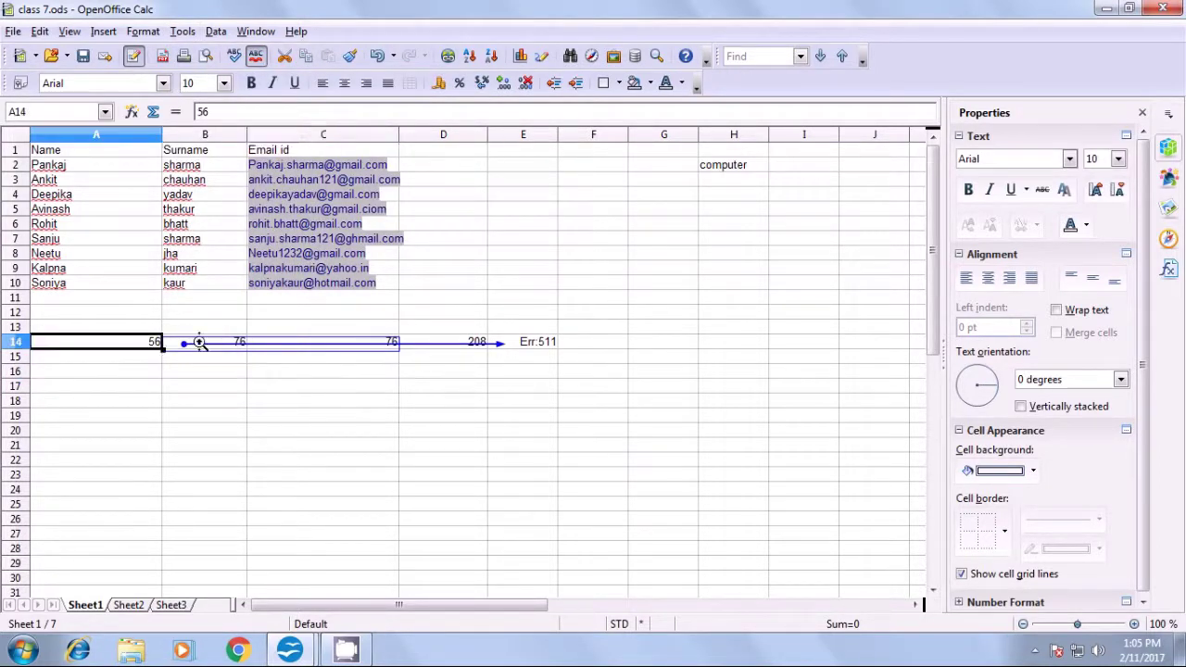
left_click_drag(199, 343, 549, 345)
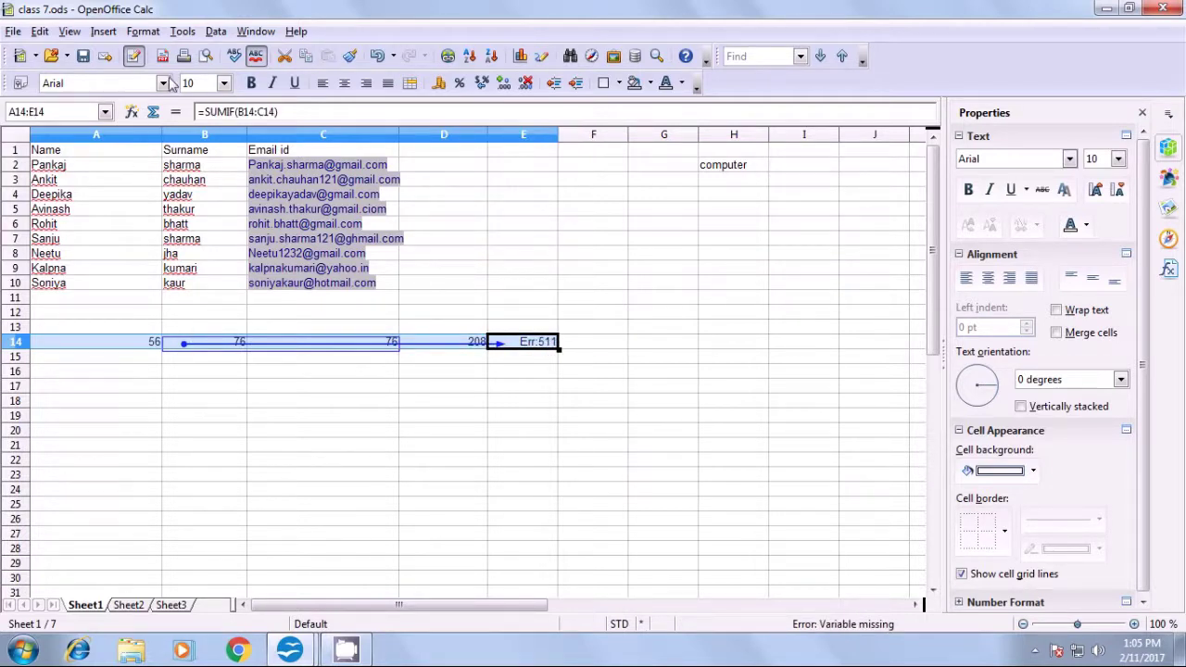
left_click(183, 33)
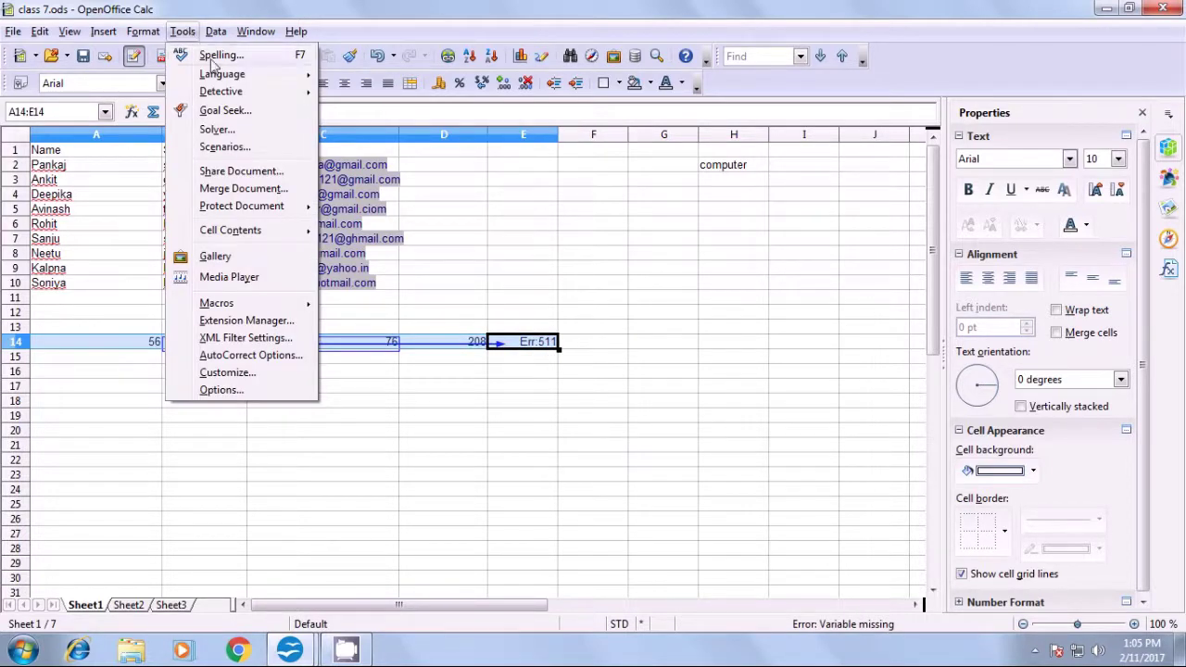
mouse_move(227, 93)
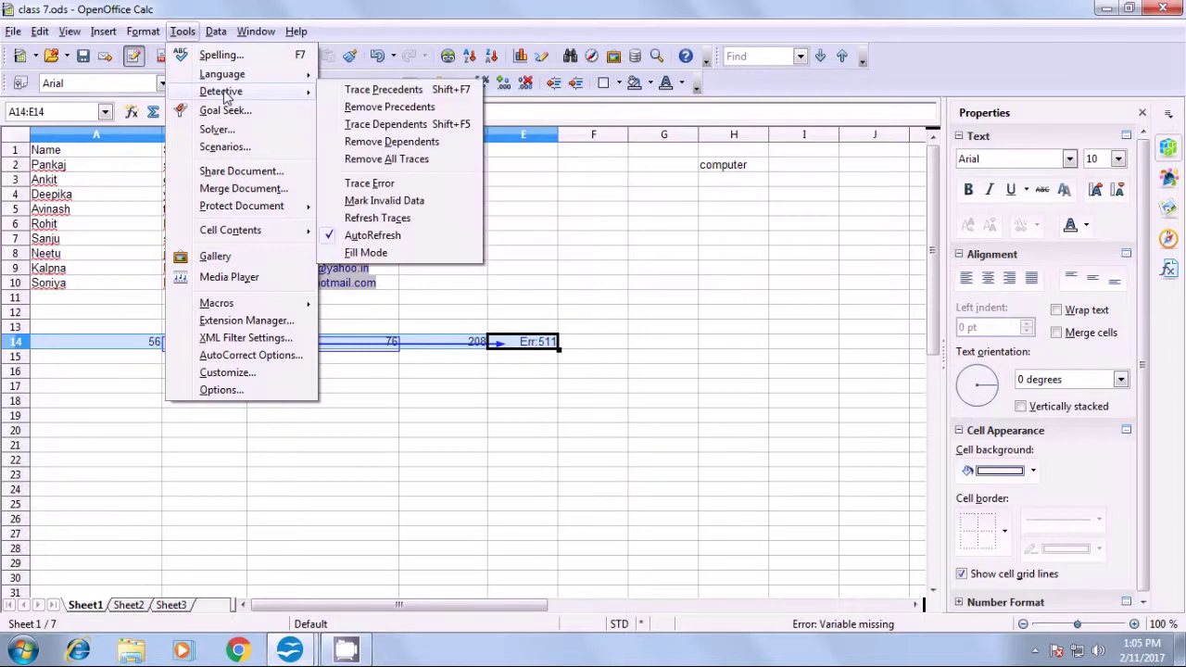
left_click(357, 107)
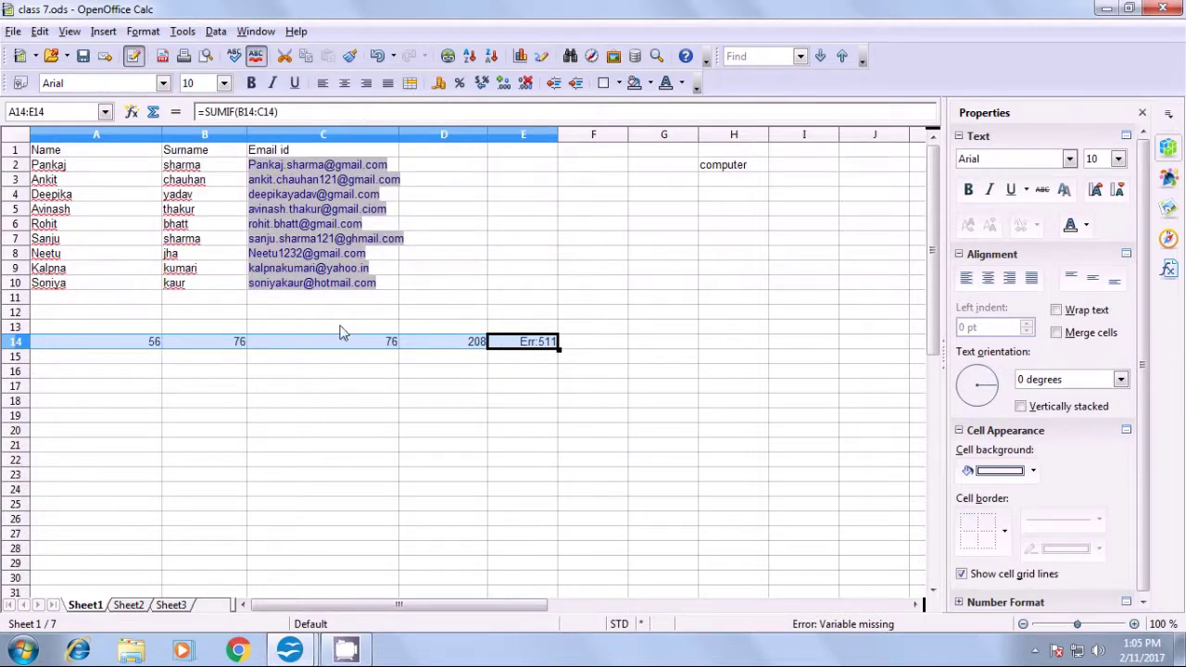
left_click(326, 386)
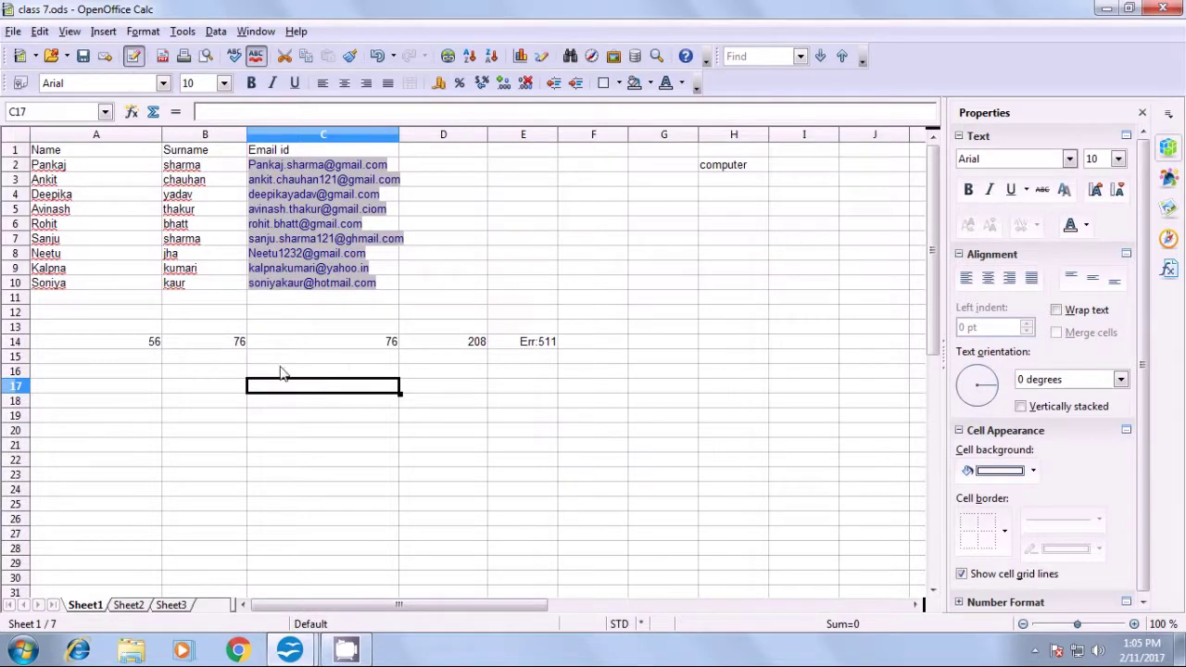
- Trace the dependents of the row 14 cells
left_click_drag(159, 348, 498, 346)
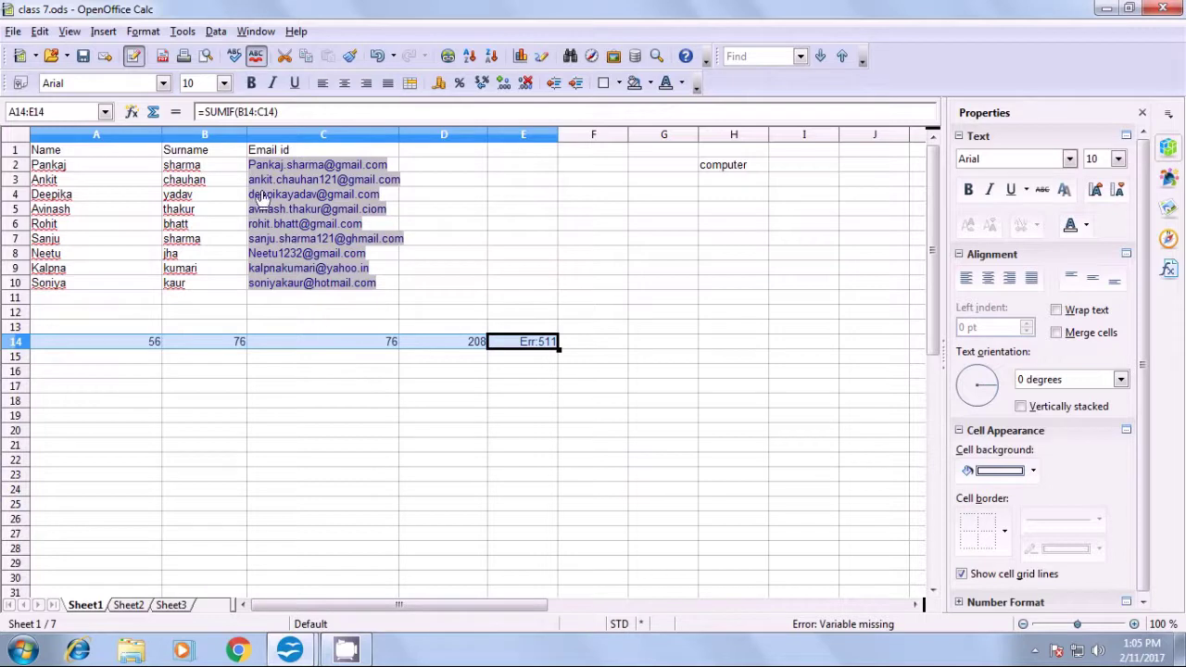
left_click(183, 35)
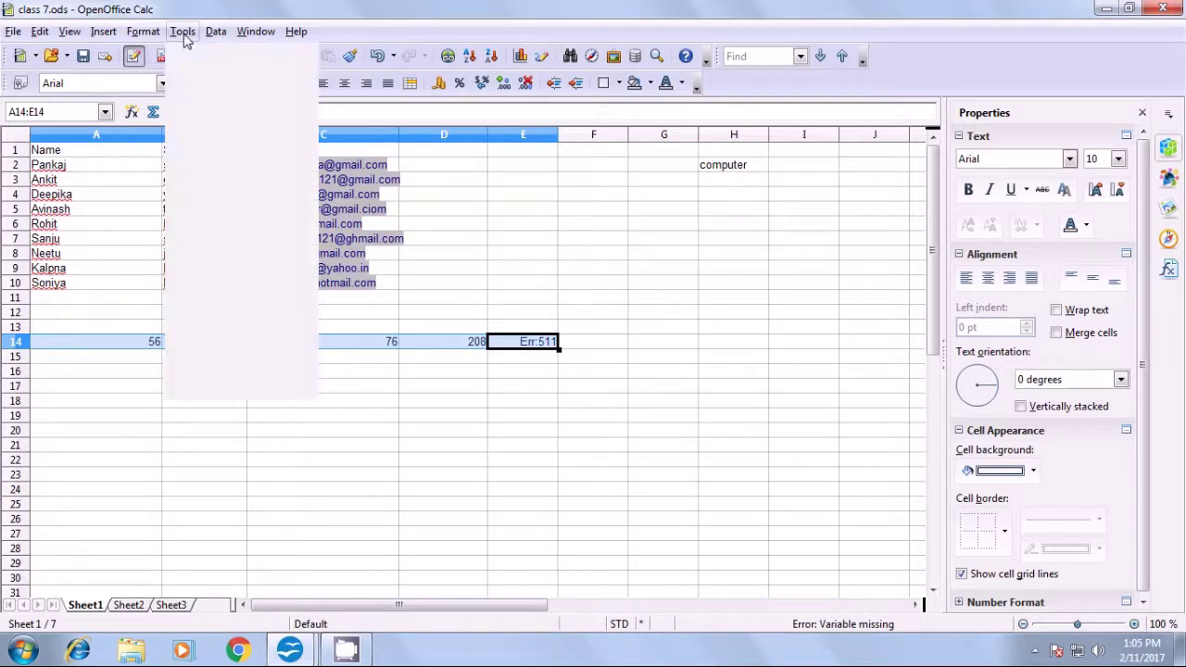
mouse_move(220, 93)
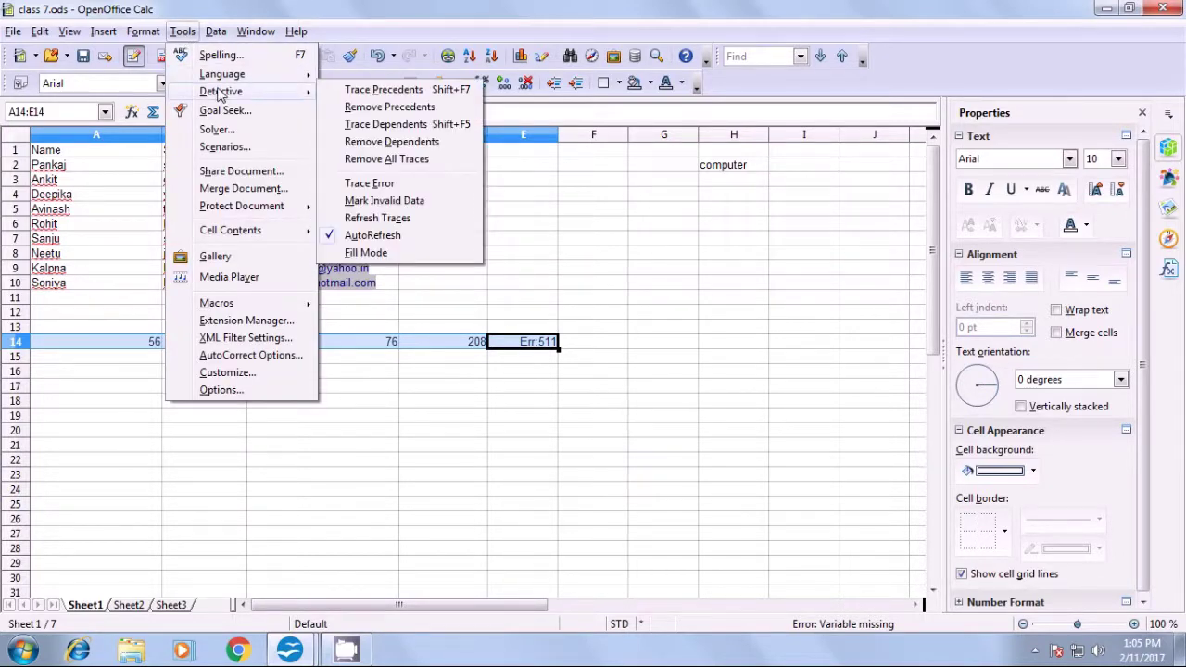
left_click(393, 125)
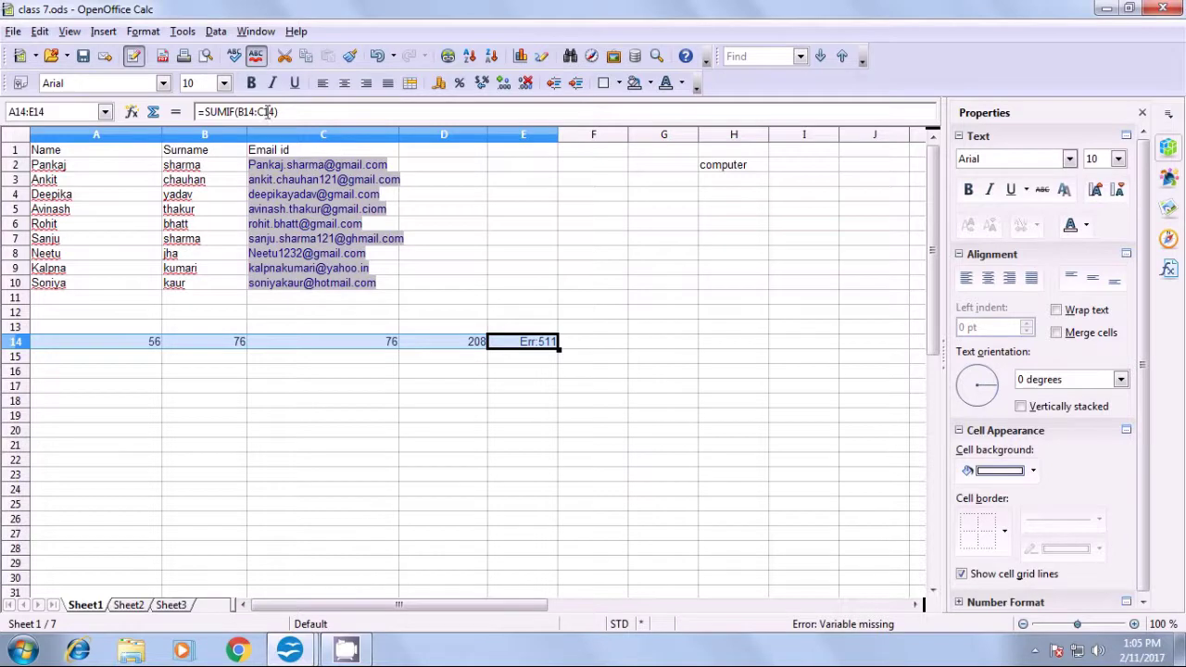
- Trace the E14 error back to its source range B14:C14, then deselect the row
left_click(182, 32)
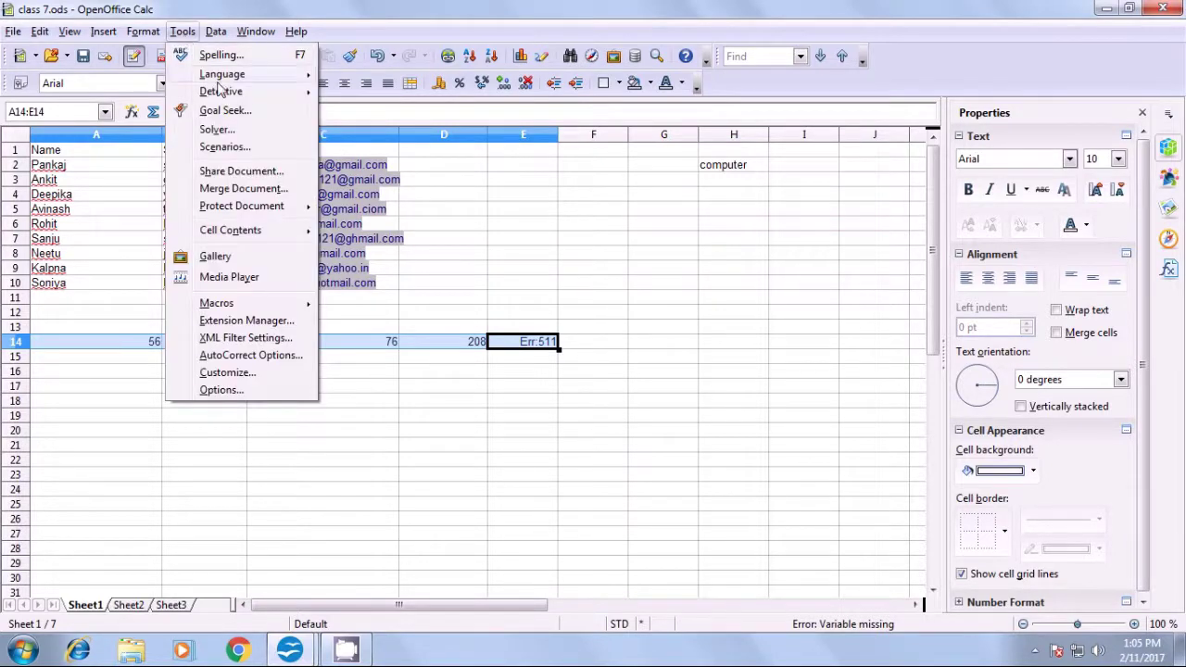
mouse_move(227, 92)
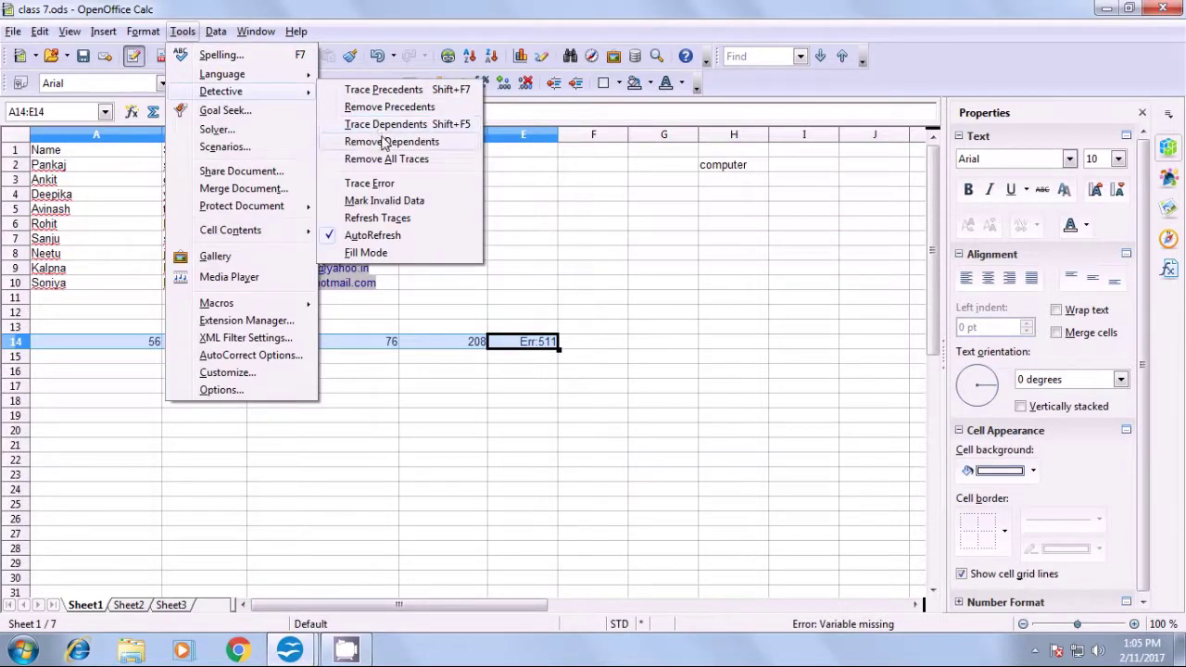
left_click(366, 184)
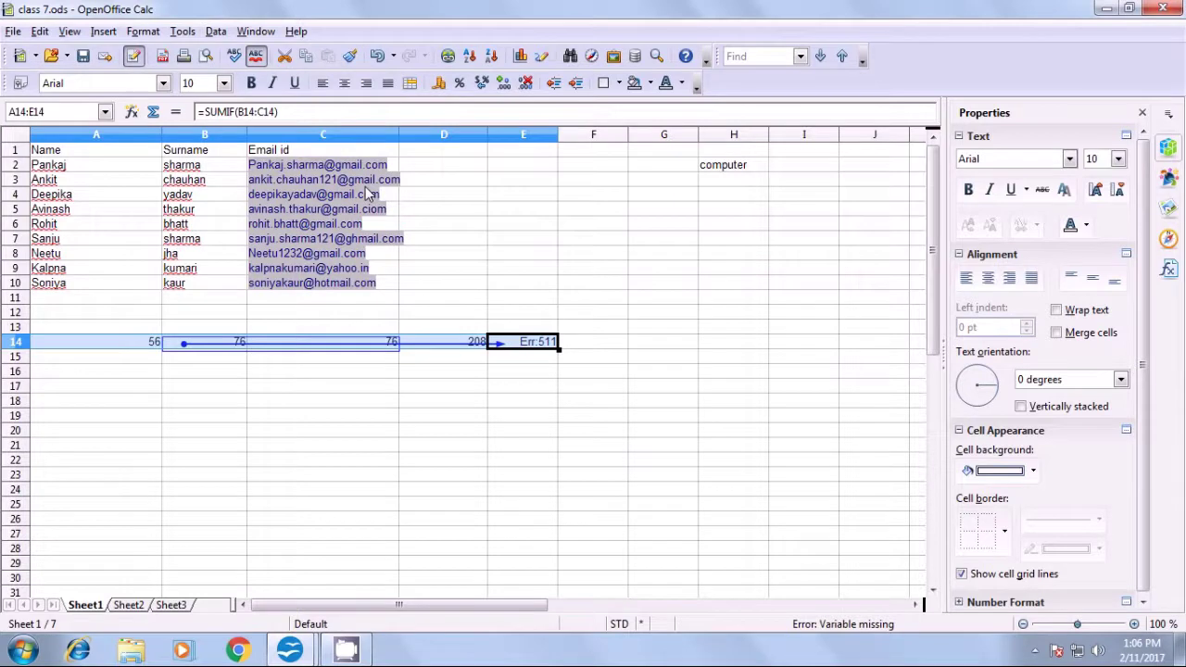
left_click(298, 386)
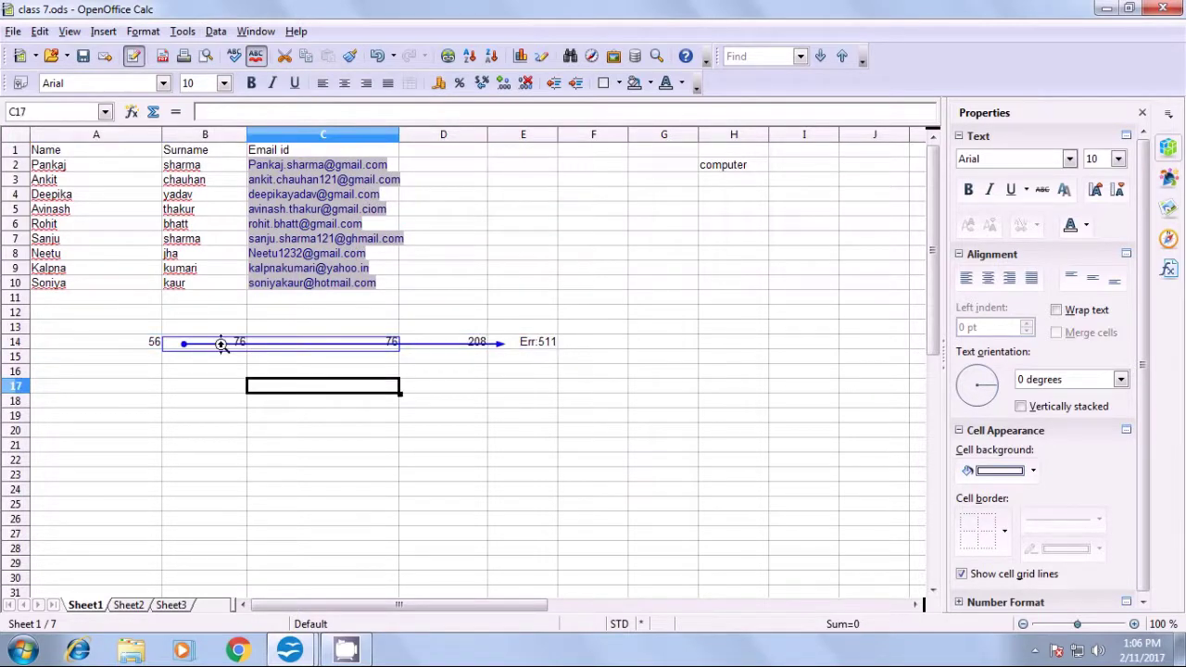
- Re-enter the =SUMIF(B14:C14) formula in E14
left_click(511, 346)
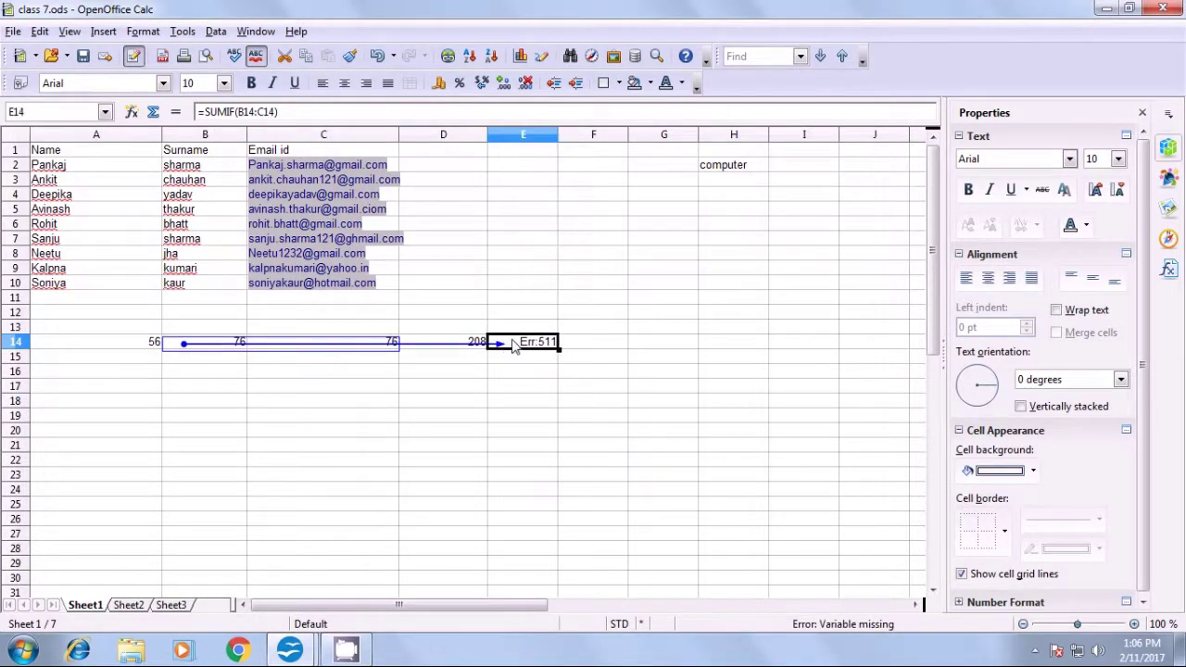
left_click(257, 112)
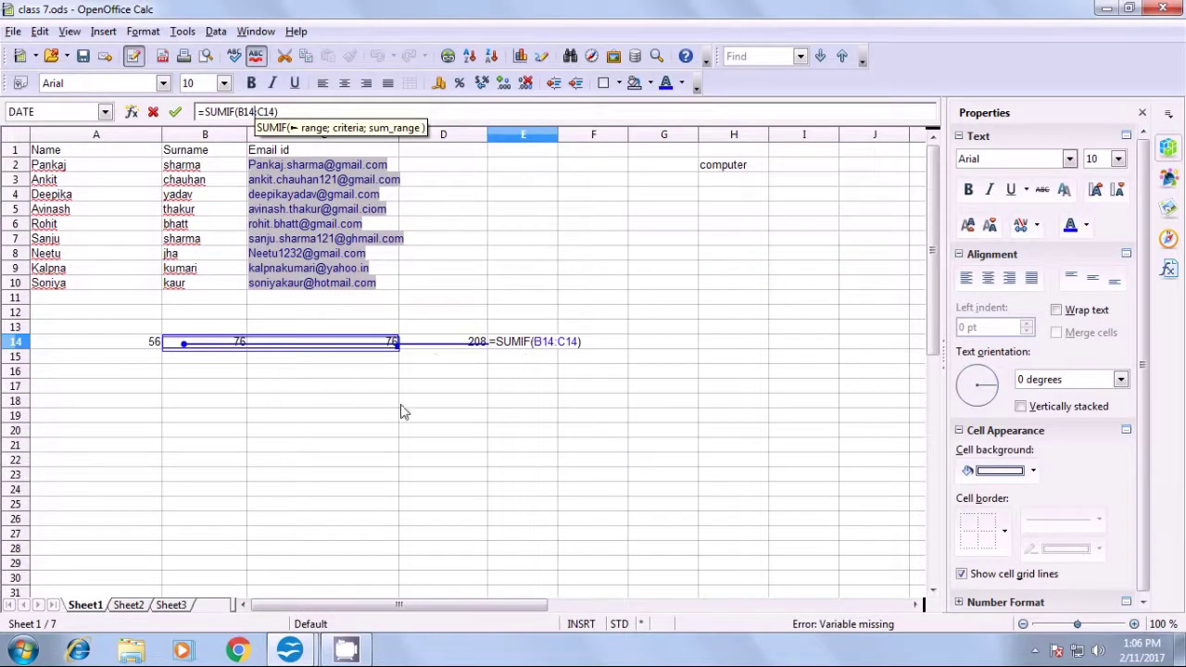
key("Return")
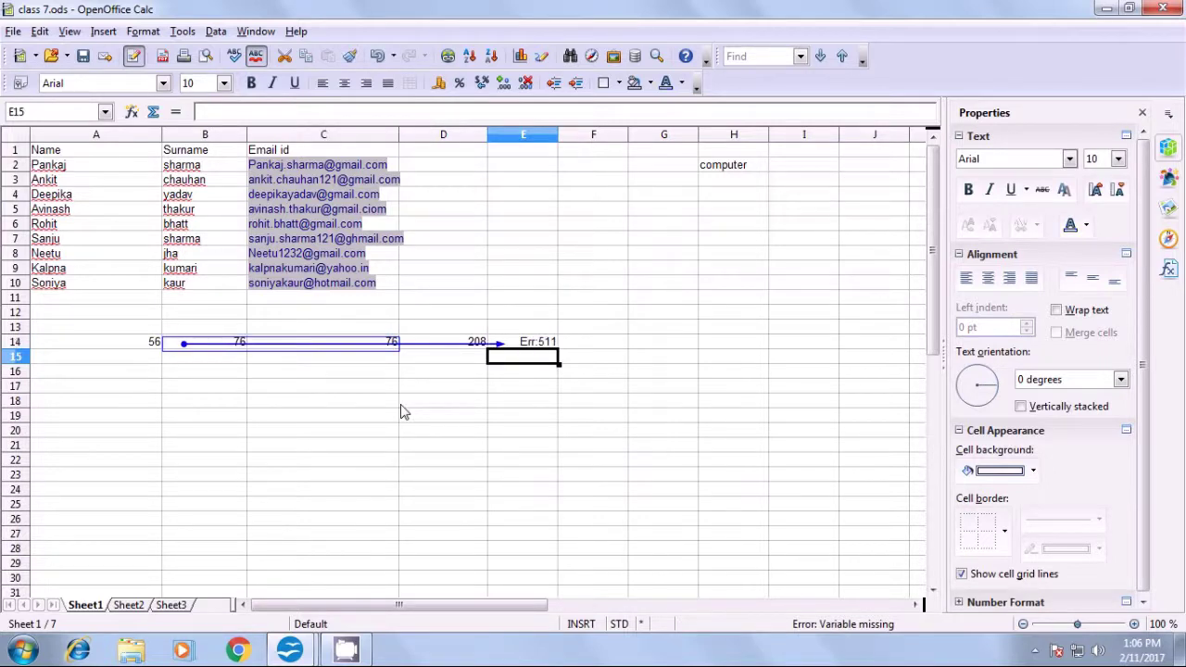
- Refresh the trace arrows for E14
left_click(549, 344)
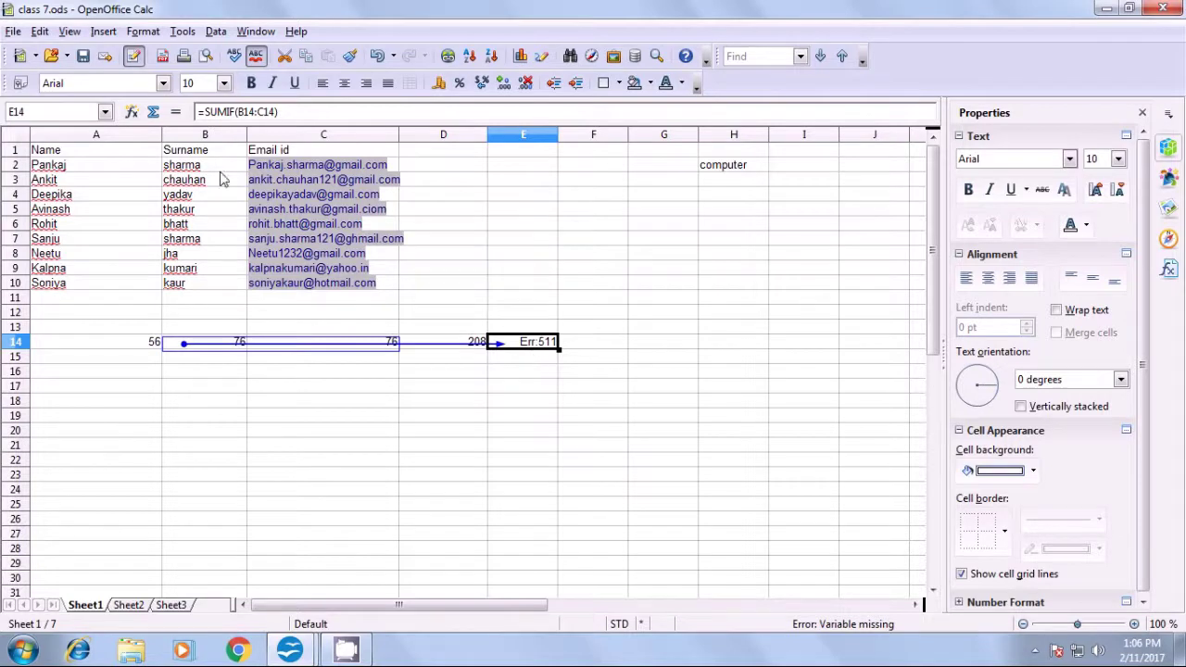
left_click(183, 31)
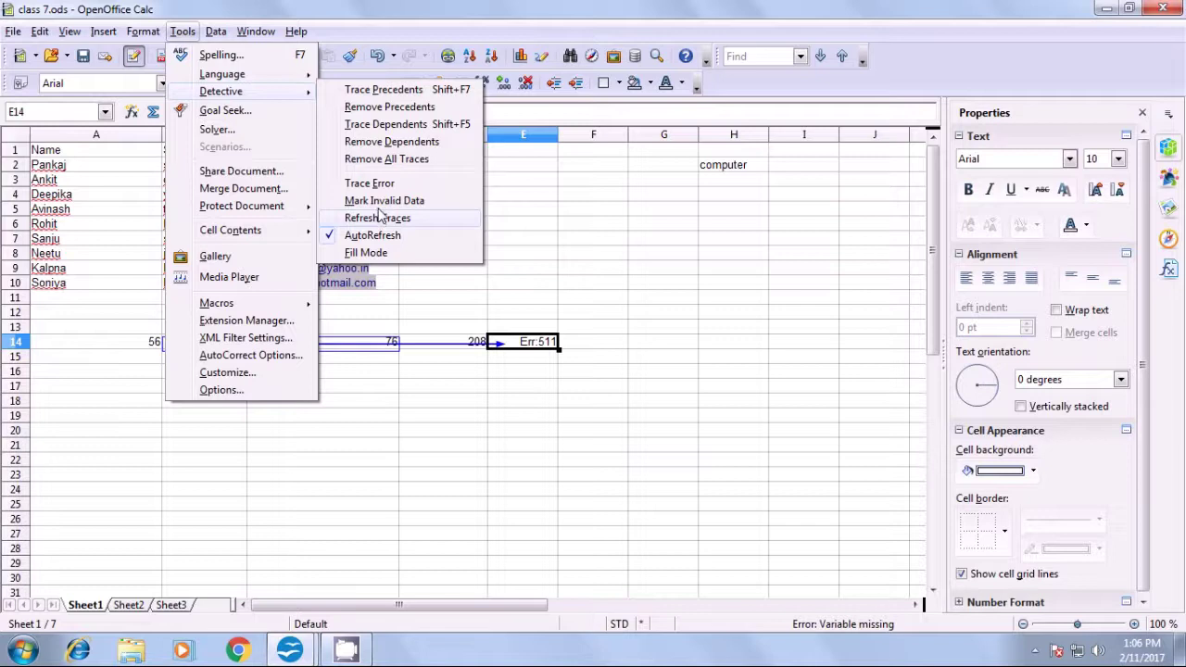
left_click(379, 216)
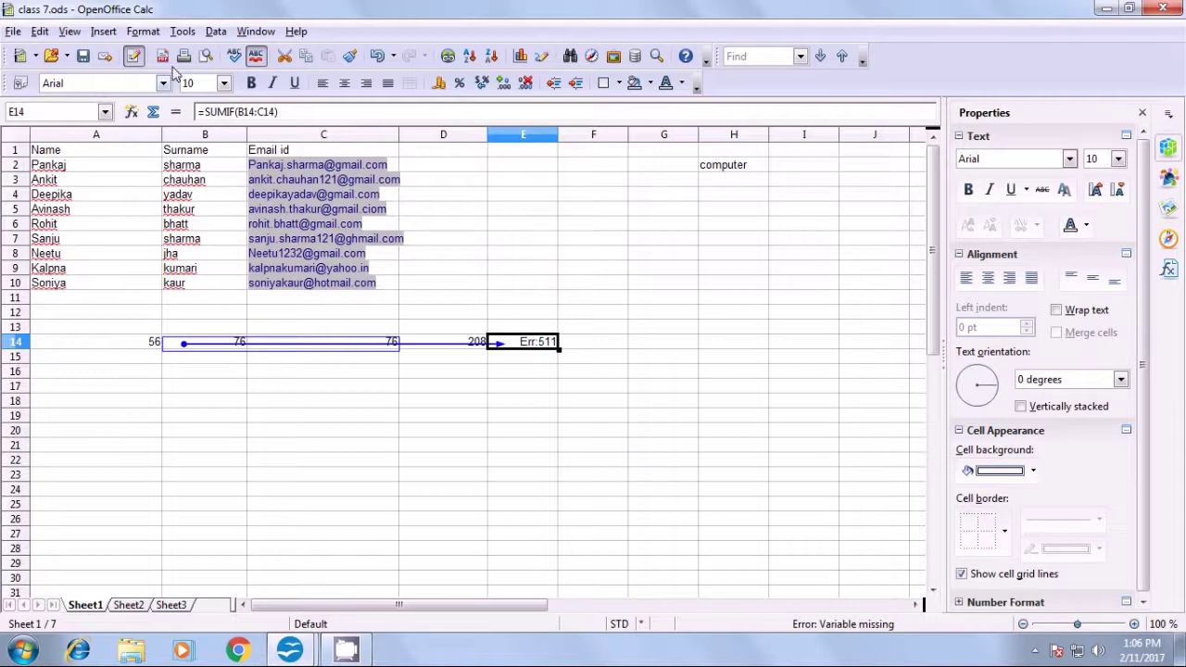
- Turn on the Detective fill mode
left_click(182, 32)
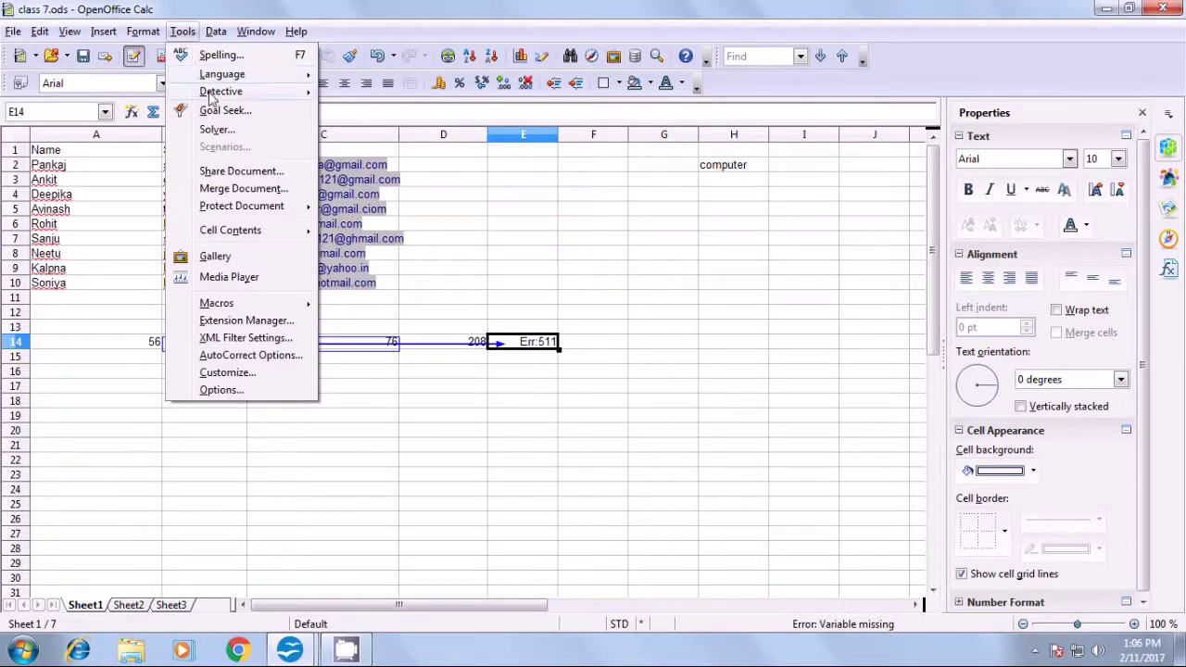
mouse_move(268, 92)
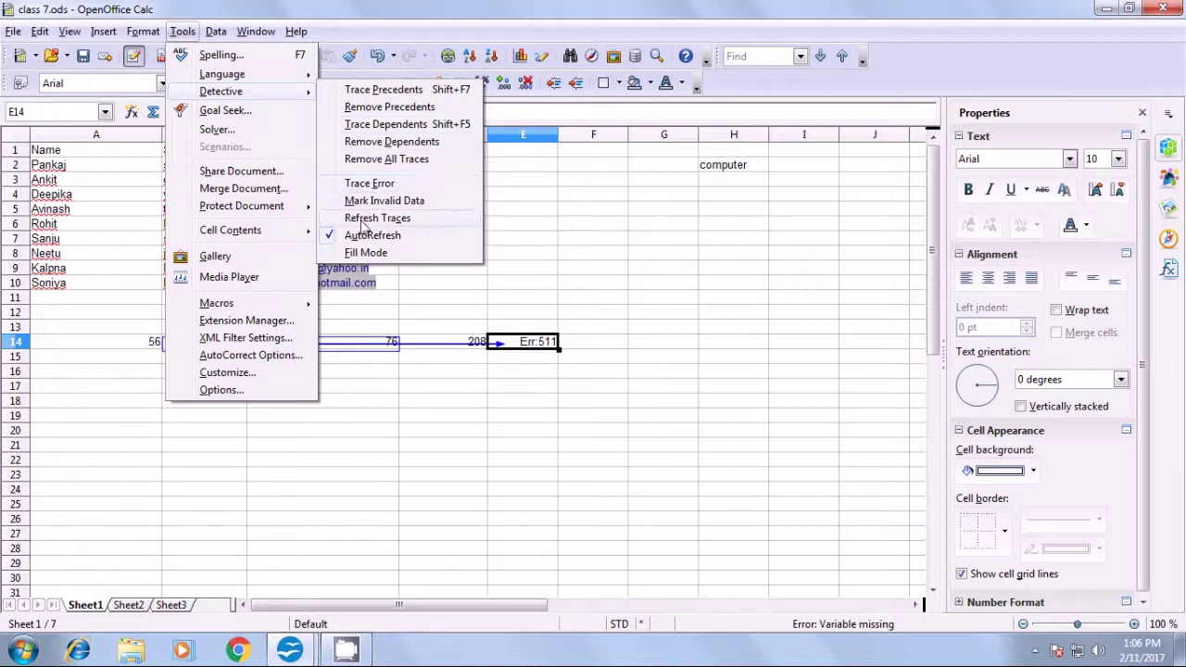
left_click(363, 254)
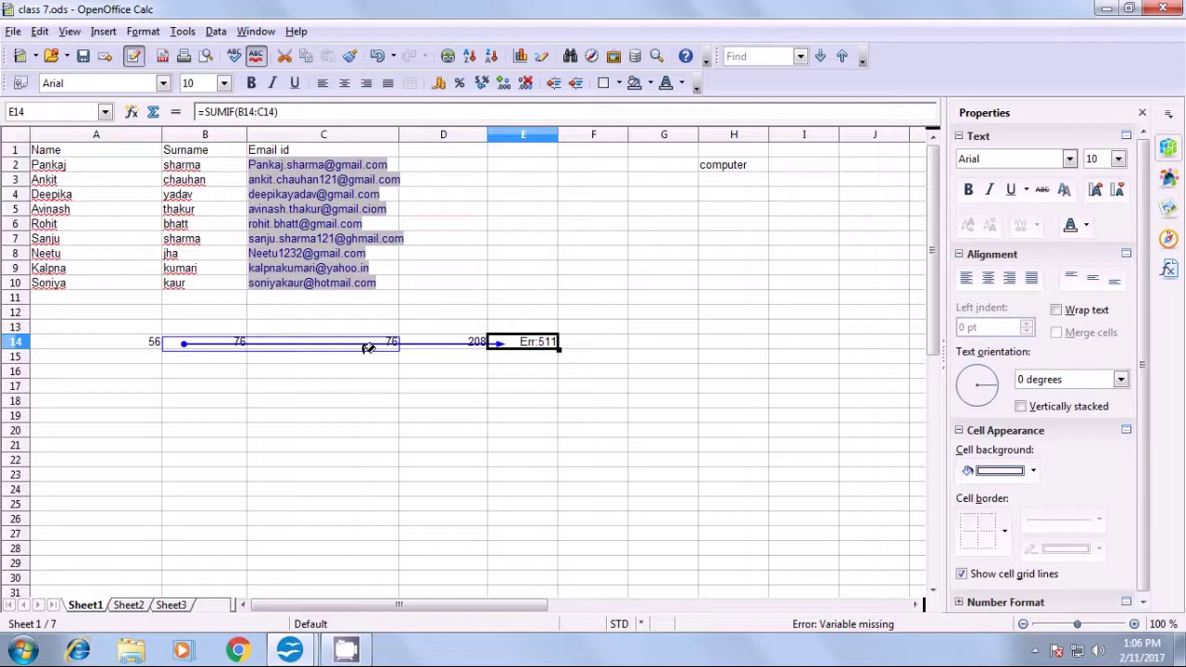
- Refresh the traces, then remove all trace arrows from the sheet
left_click(183, 32)
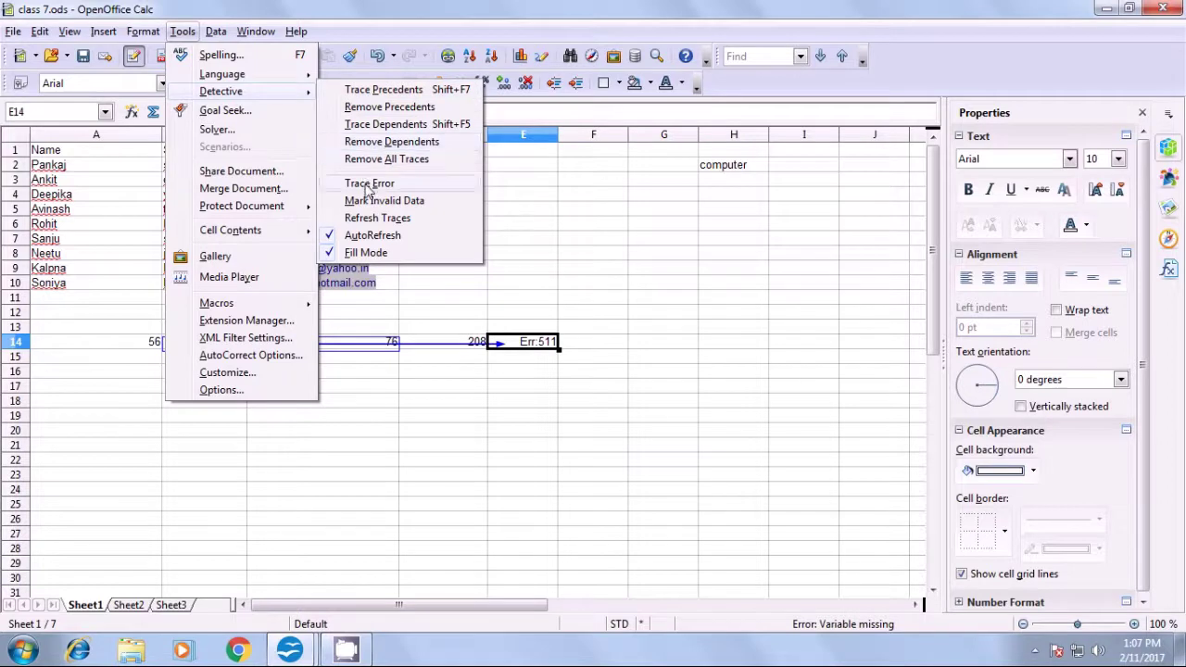
left_click(371, 219)
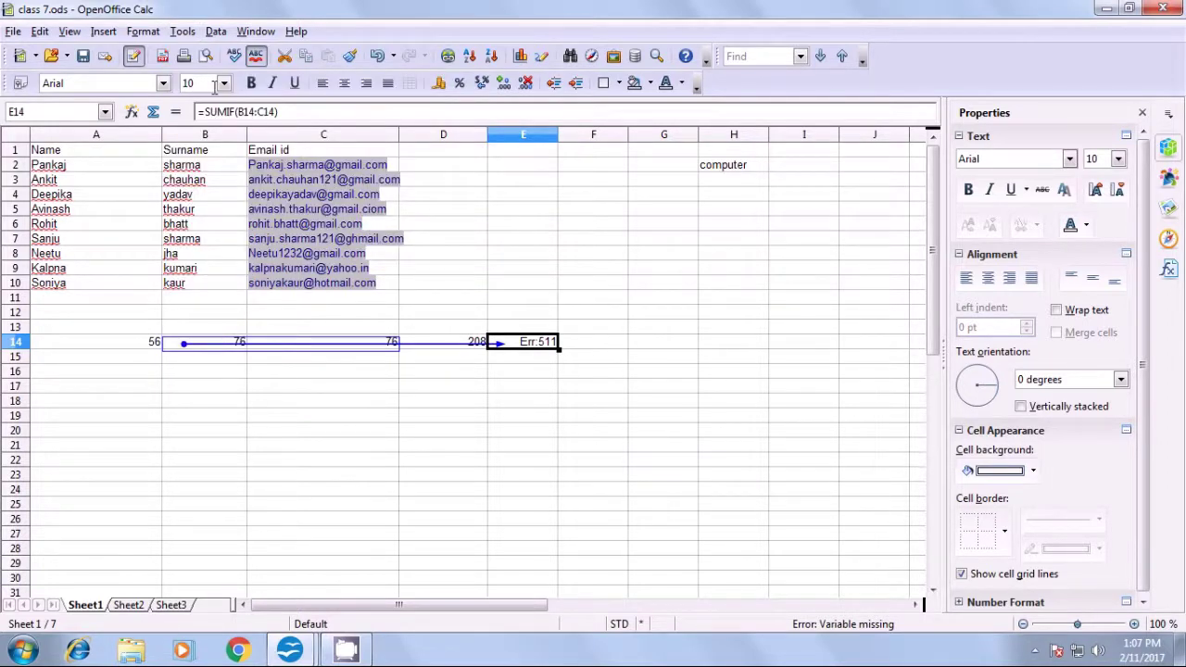
left_click(182, 32)
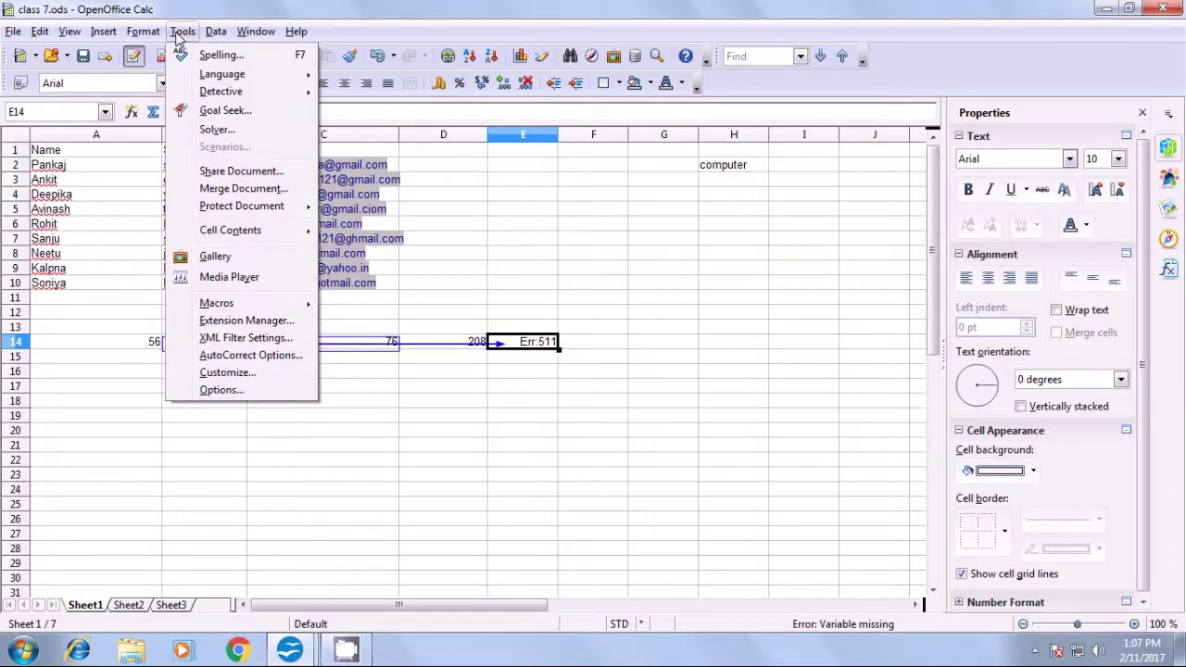
mouse_move(217, 92)
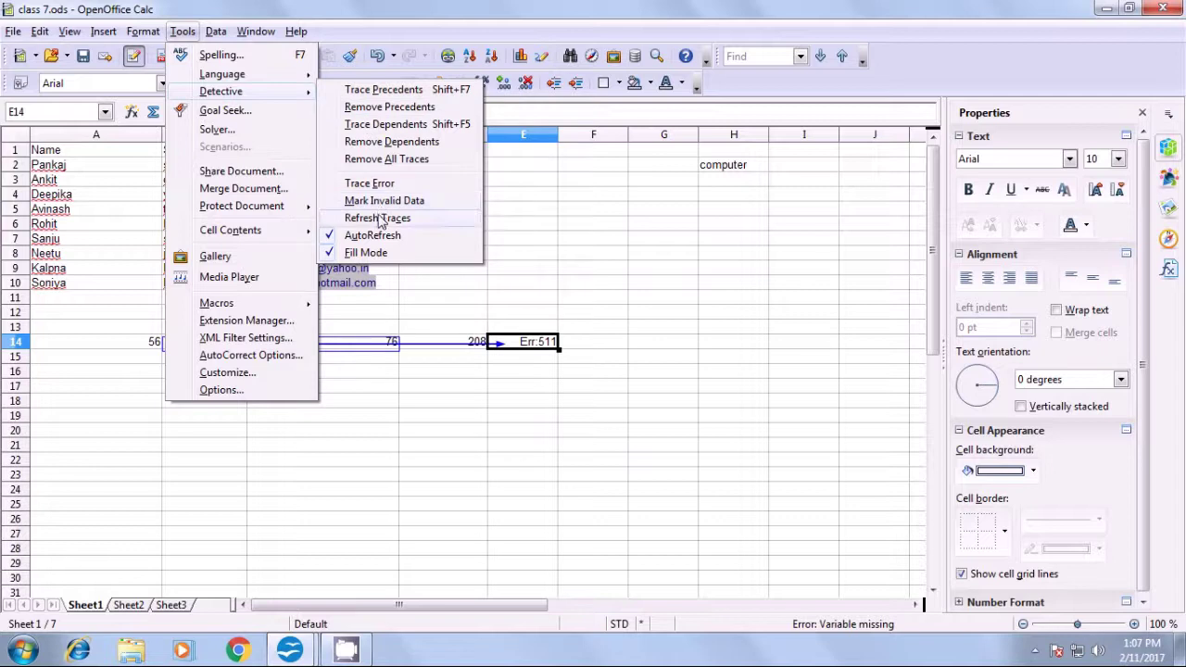
left_click(370, 159)
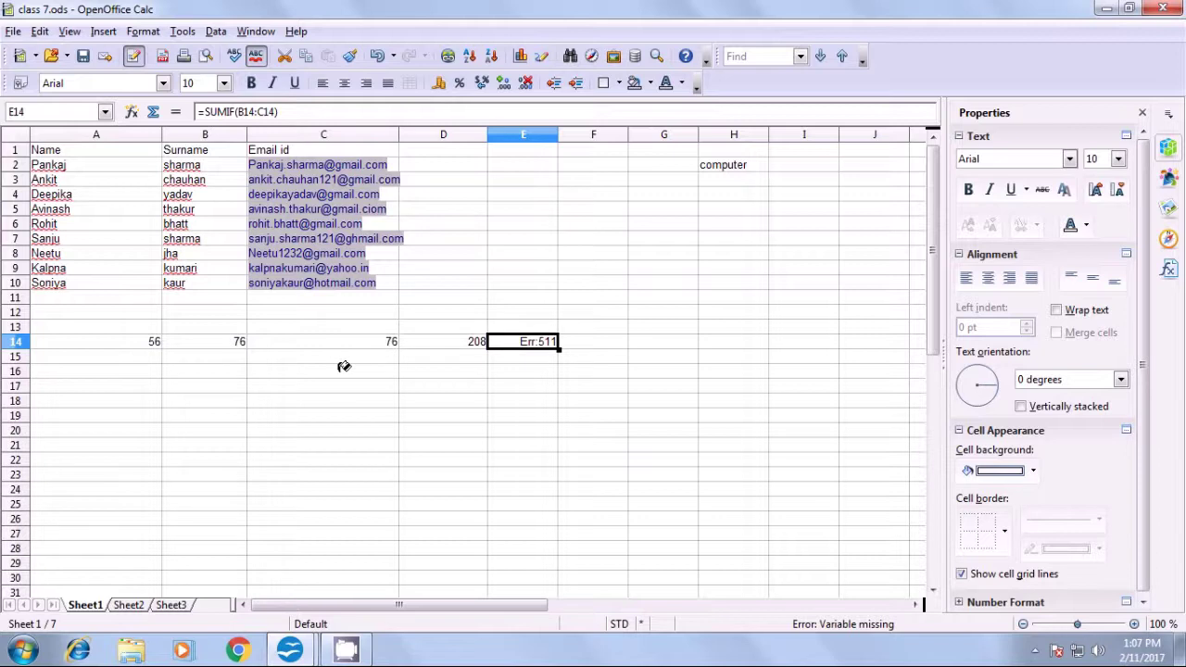
- Close the Detective menu unused and select C14 to check its value
left_click(183, 31)
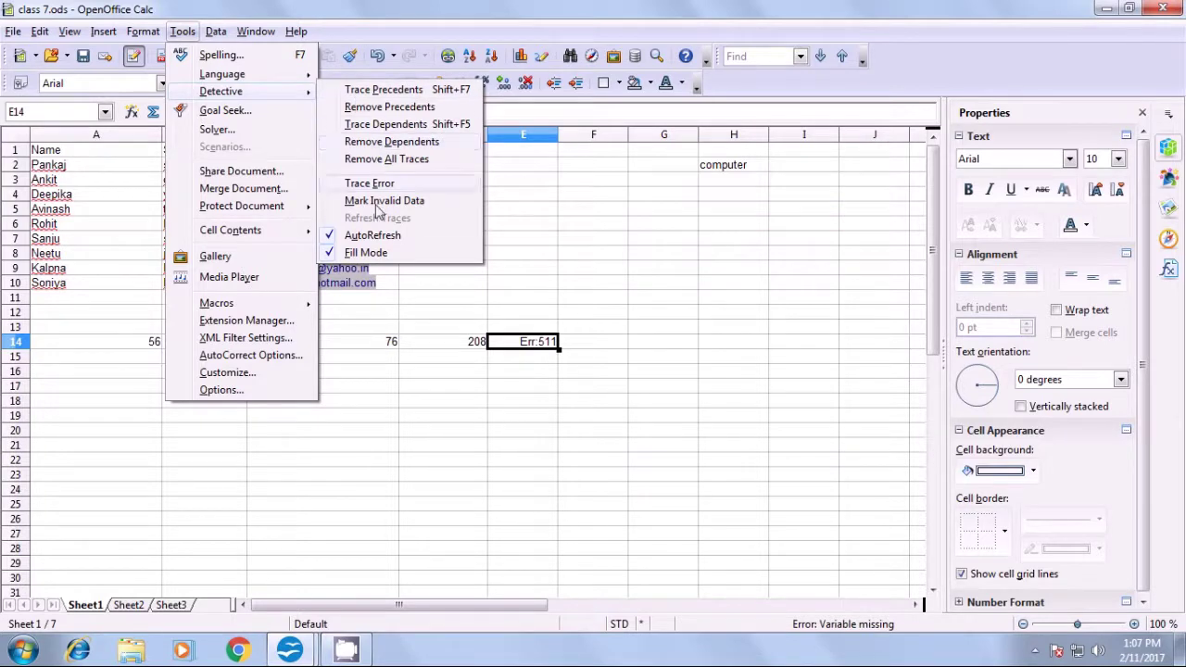
left_click(369, 263)
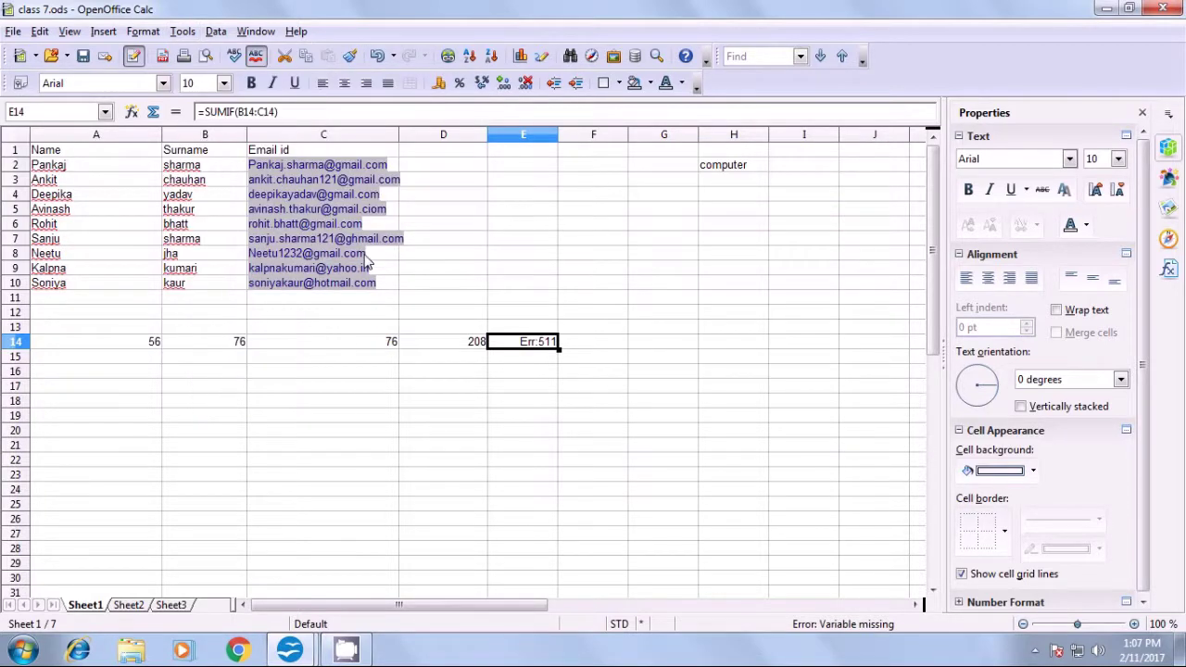
left_click(323, 347)
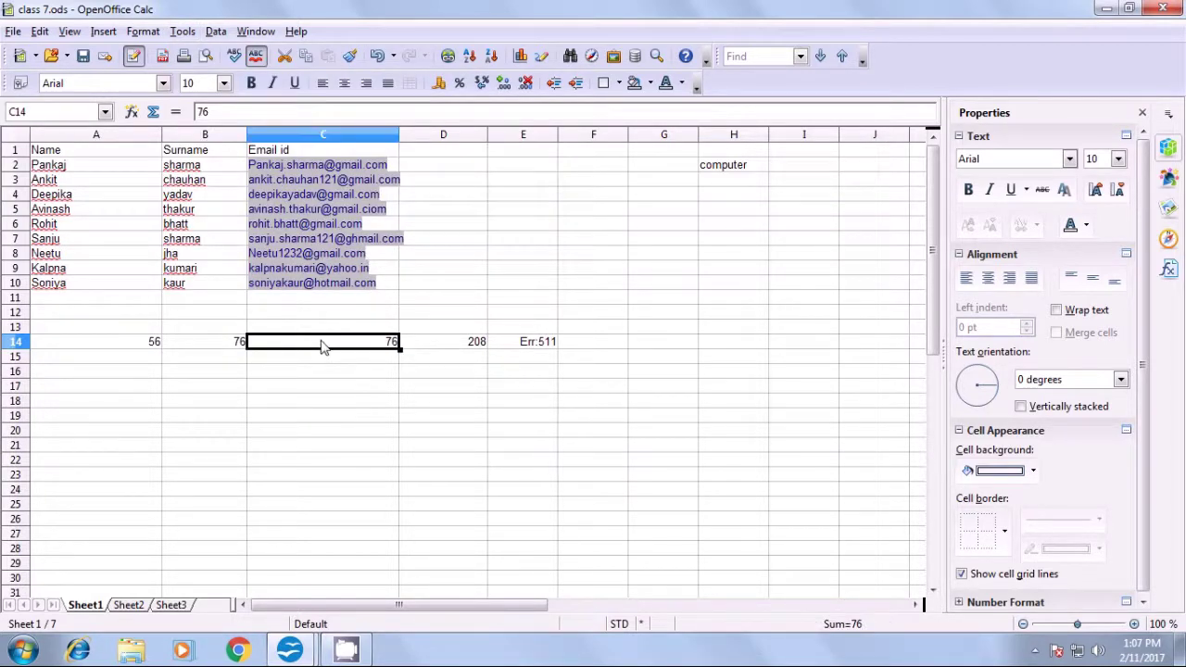
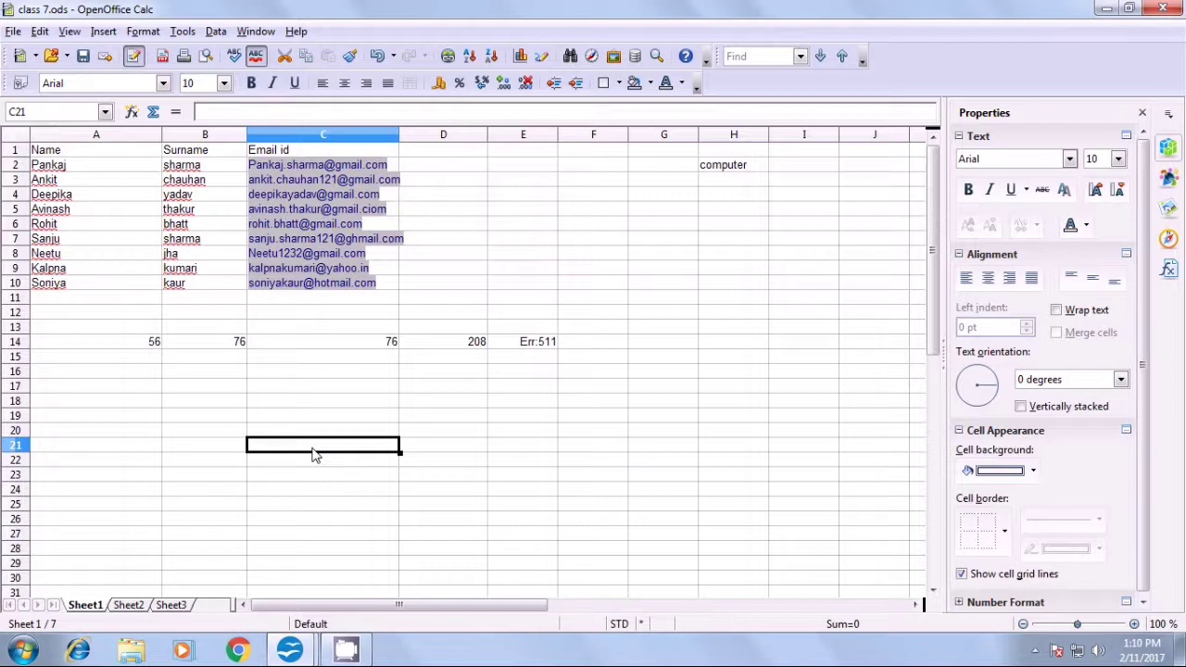
- On Sheet2, delete the Compton label in A2 and the external label in A3, then select the C2:G6 score table
left_click(130, 605)
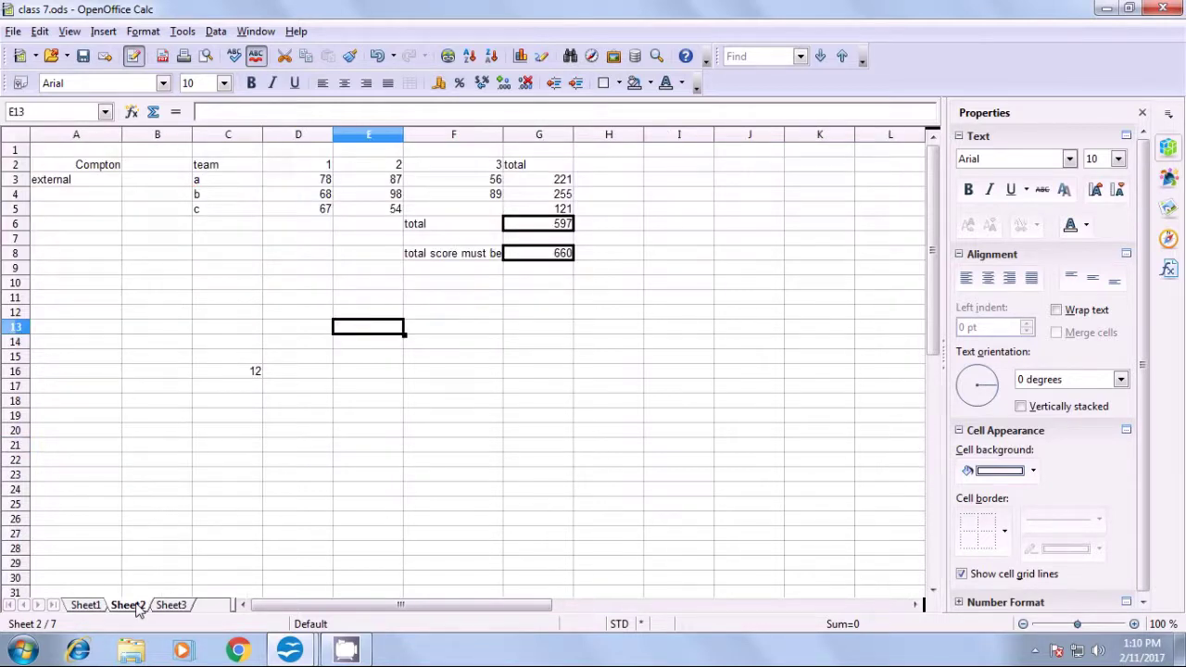
left_click(161, 335)
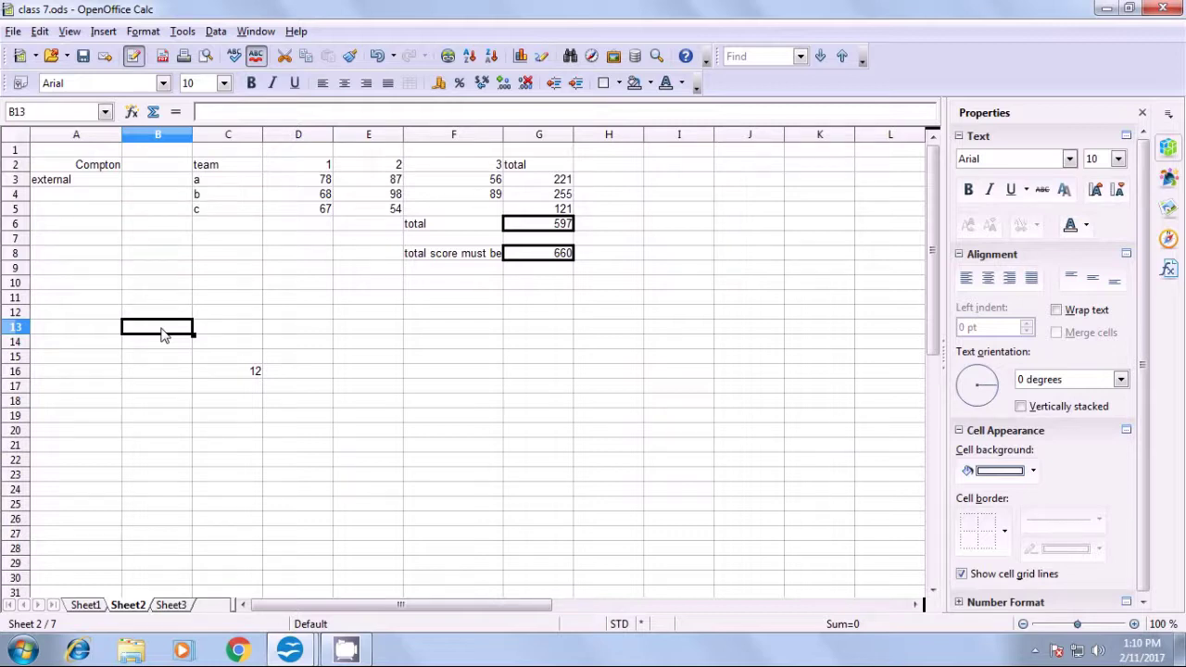
left_click(99, 169)
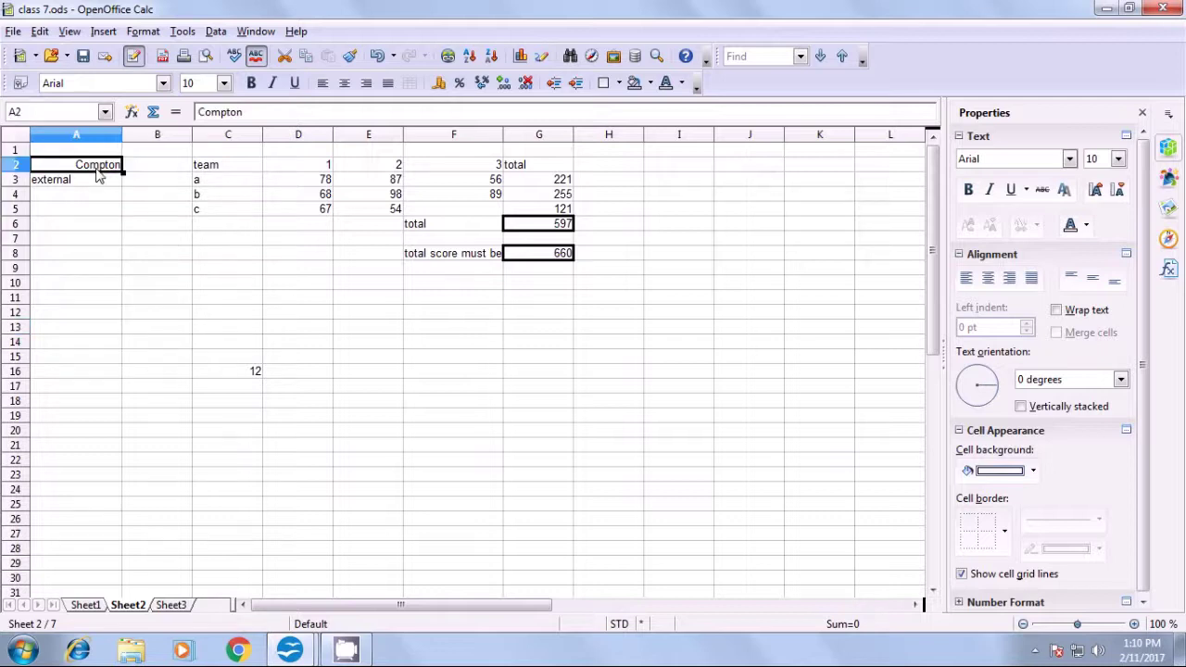
key("Delete")
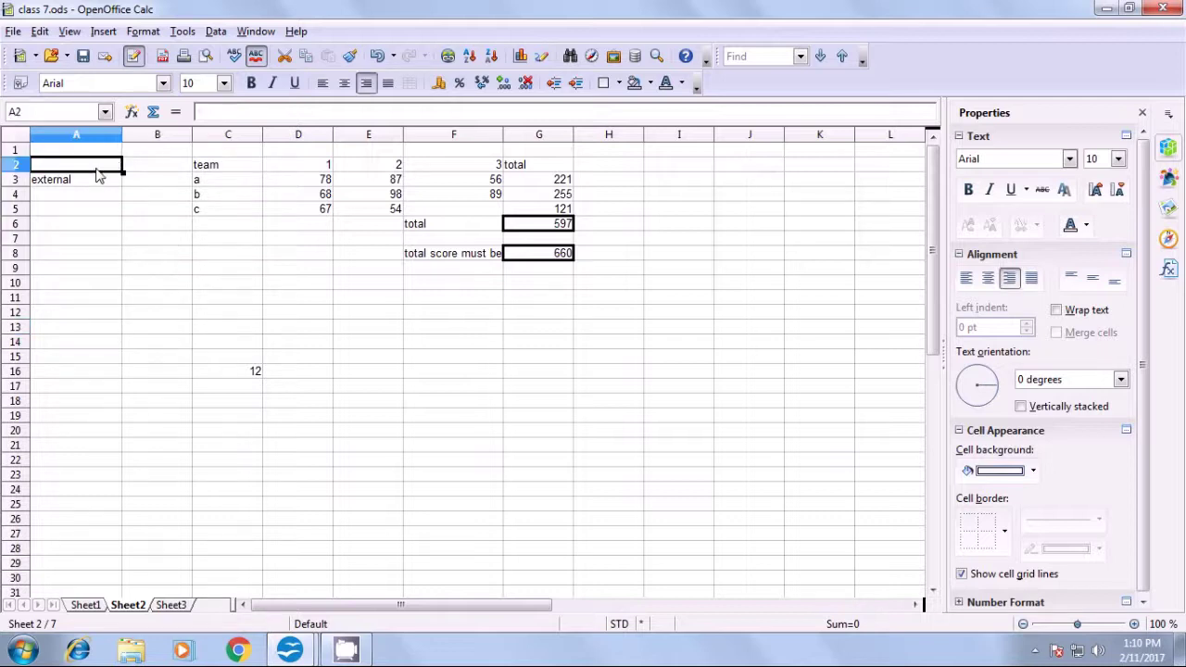
left_click(76, 182)
key("Delete")
left_click(105, 275)
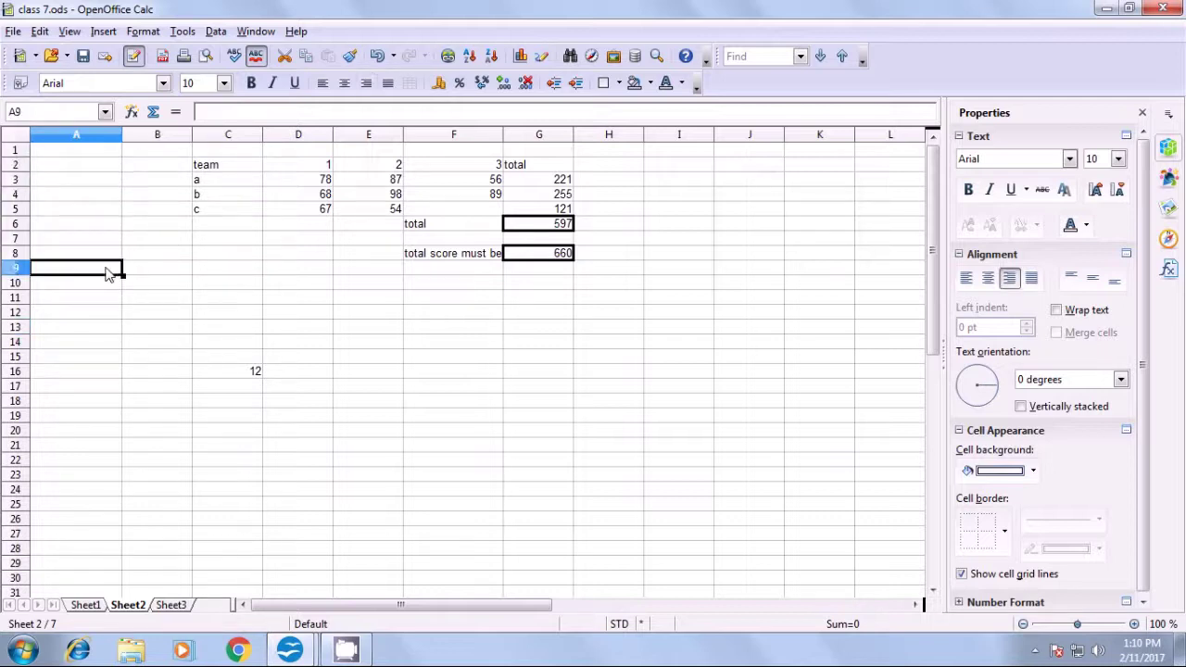
left_click_drag(203, 167, 562, 232)
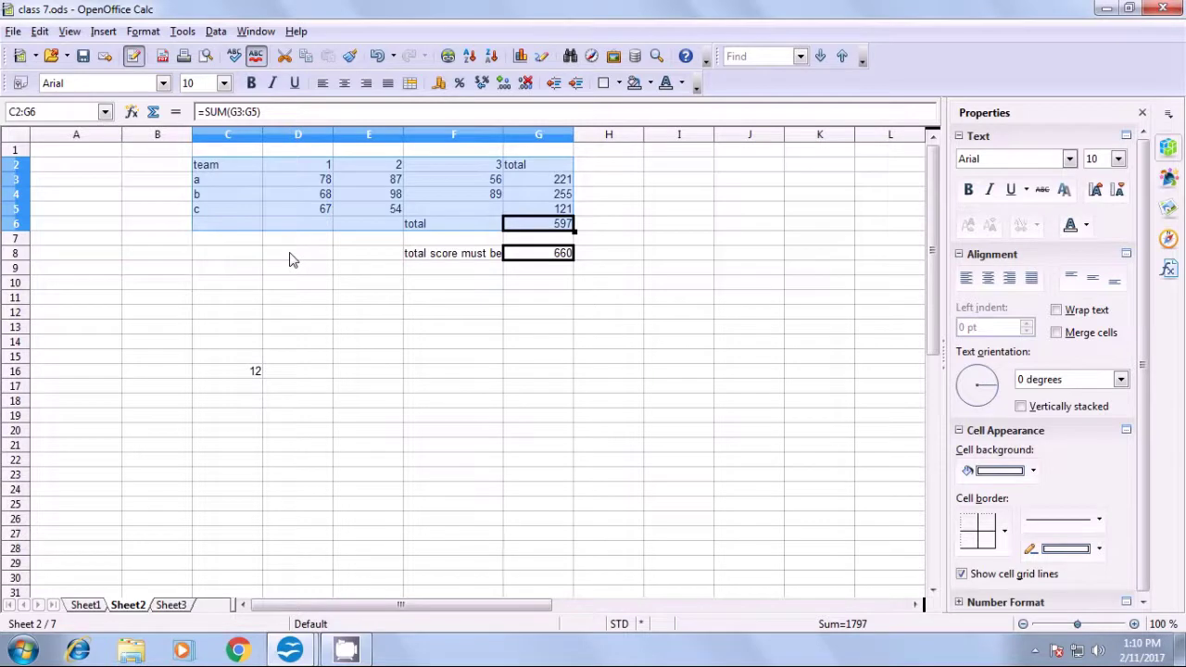
- Inspect the round 1–3 and total headers in D2:G2 and the total formula in G6
left_click(436, 299)
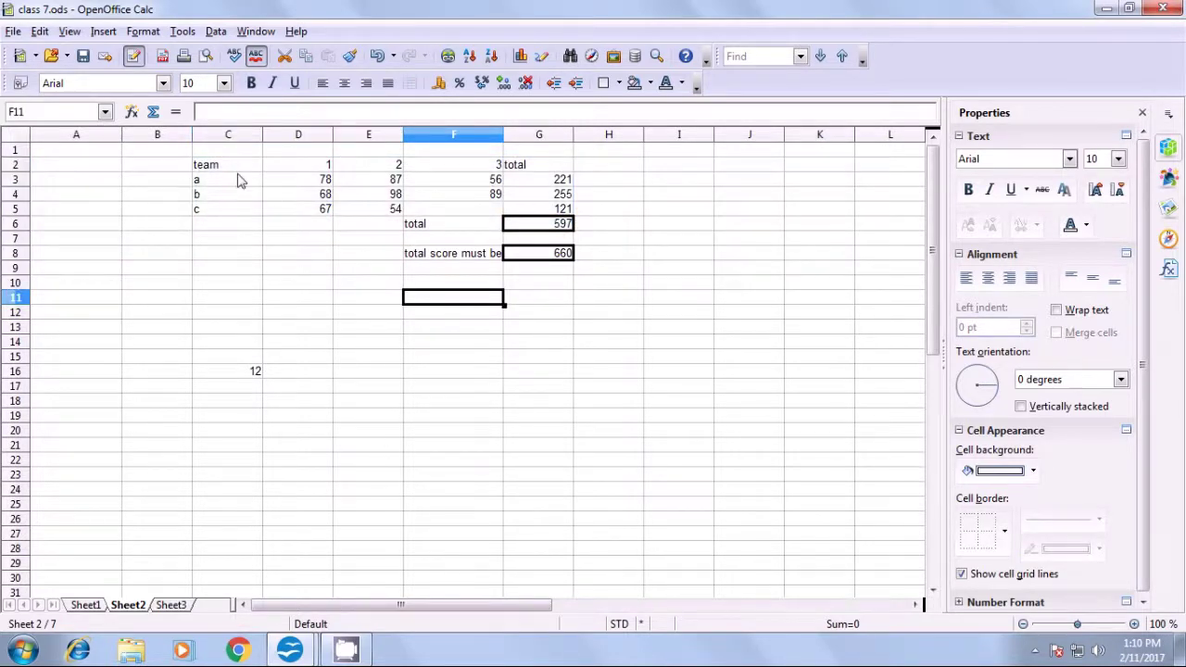
left_click(306, 172)
left_click(395, 169)
left_click(443, 169)
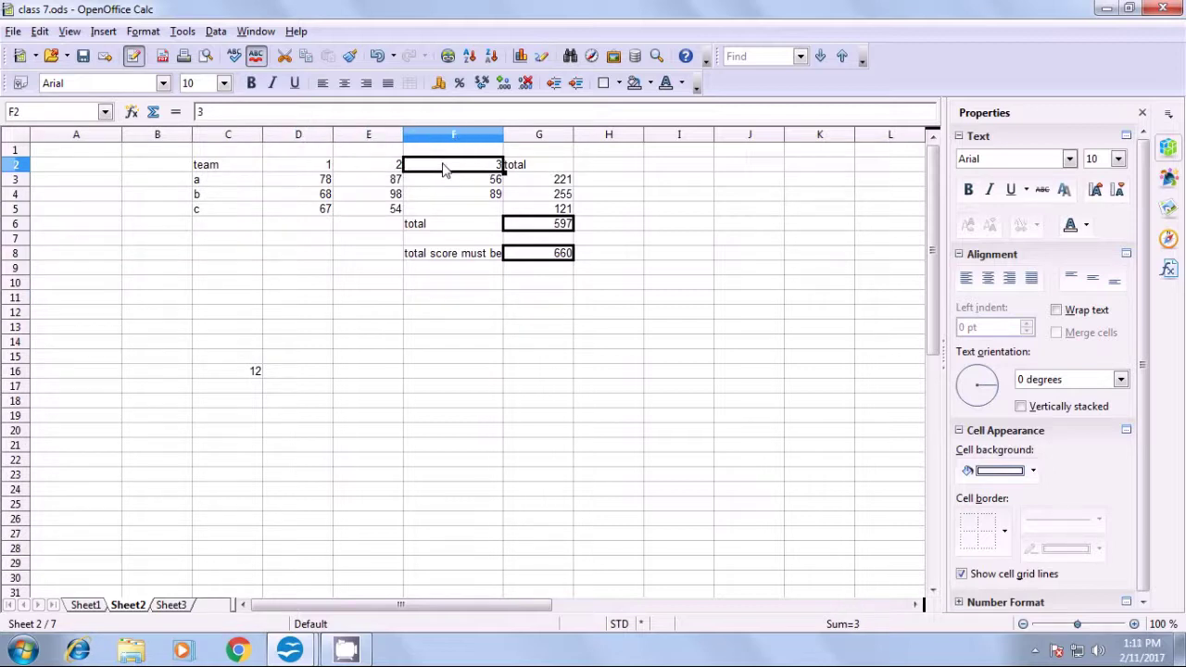
left_click(540, 168)
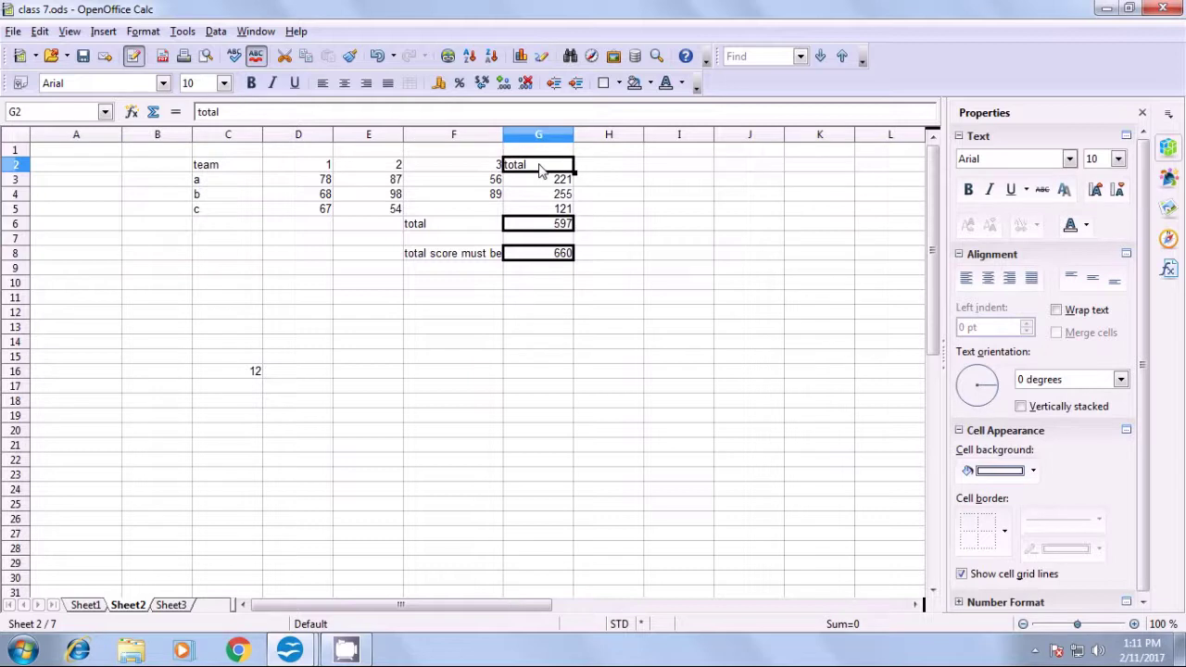
left_click(564, 225)
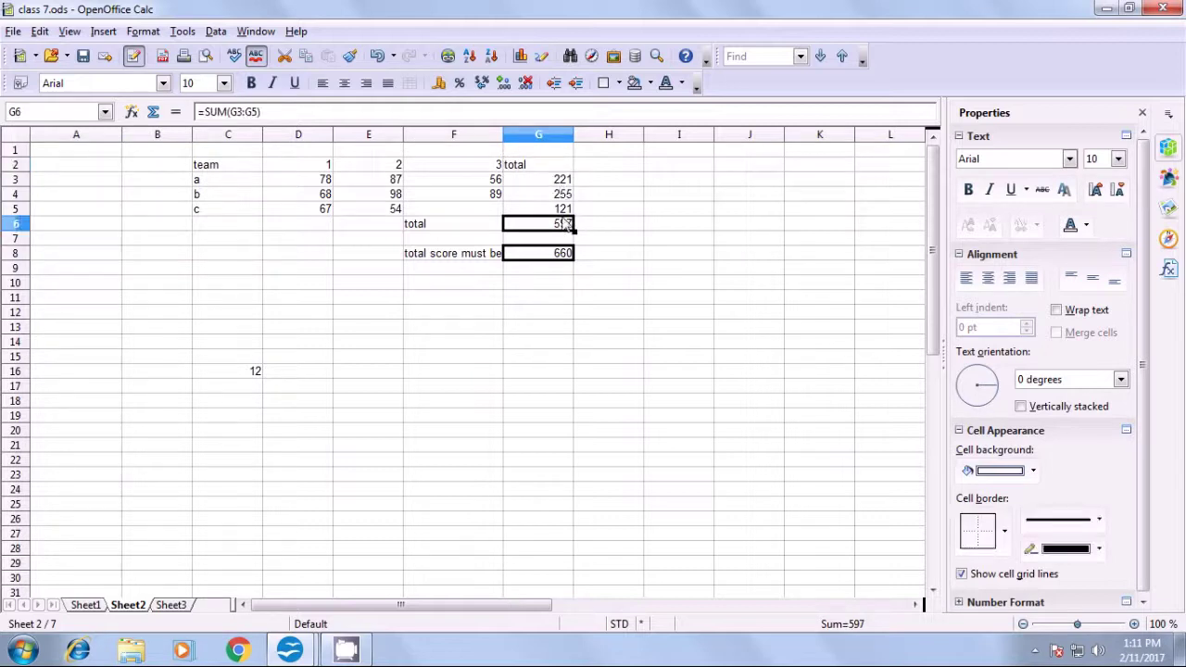
- Compare team c's empty F5 score and the G6 total against the 660 target in G8
left_click(448, 212)
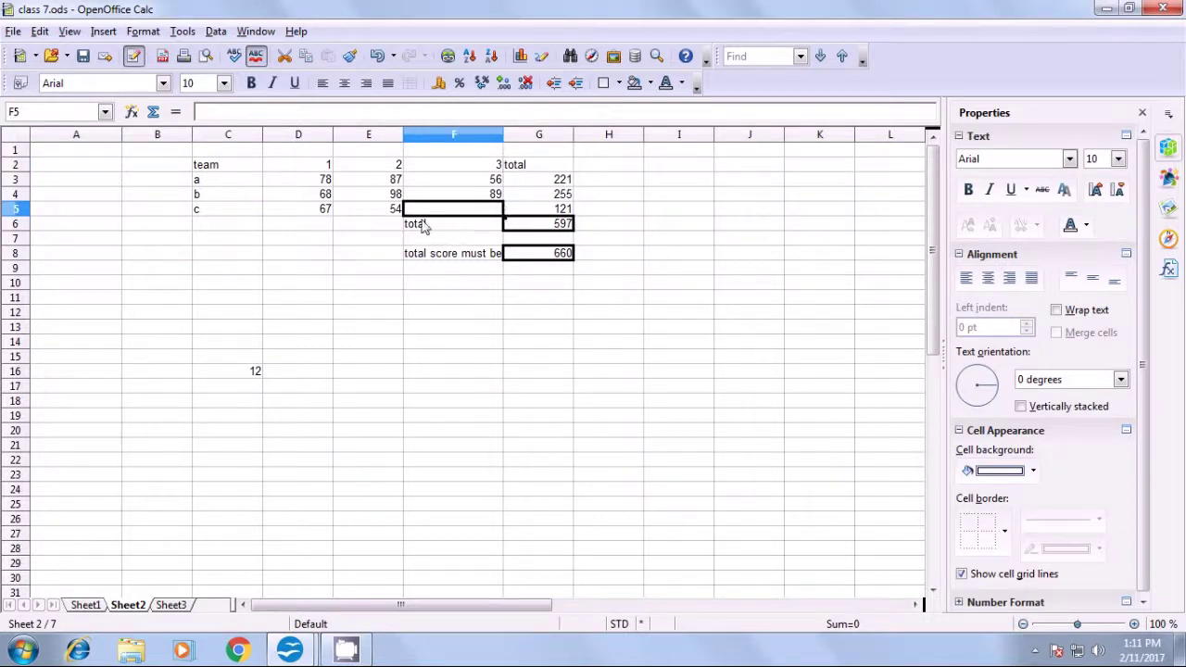
left_click(370, 270)
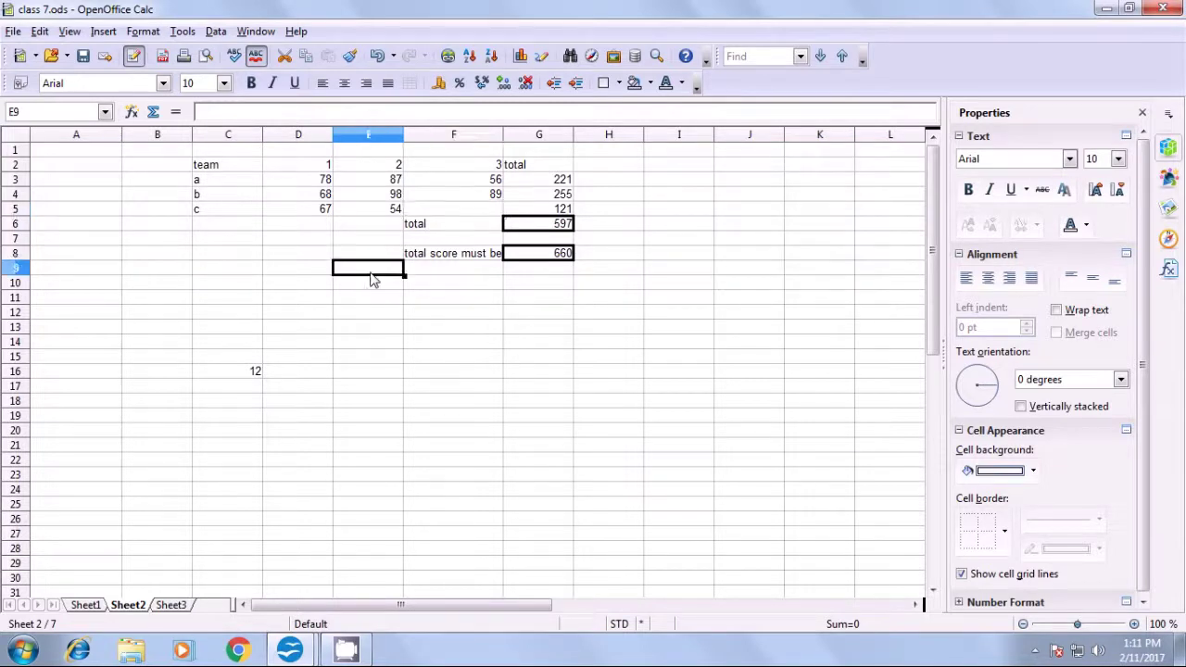
left_click(484, 255)
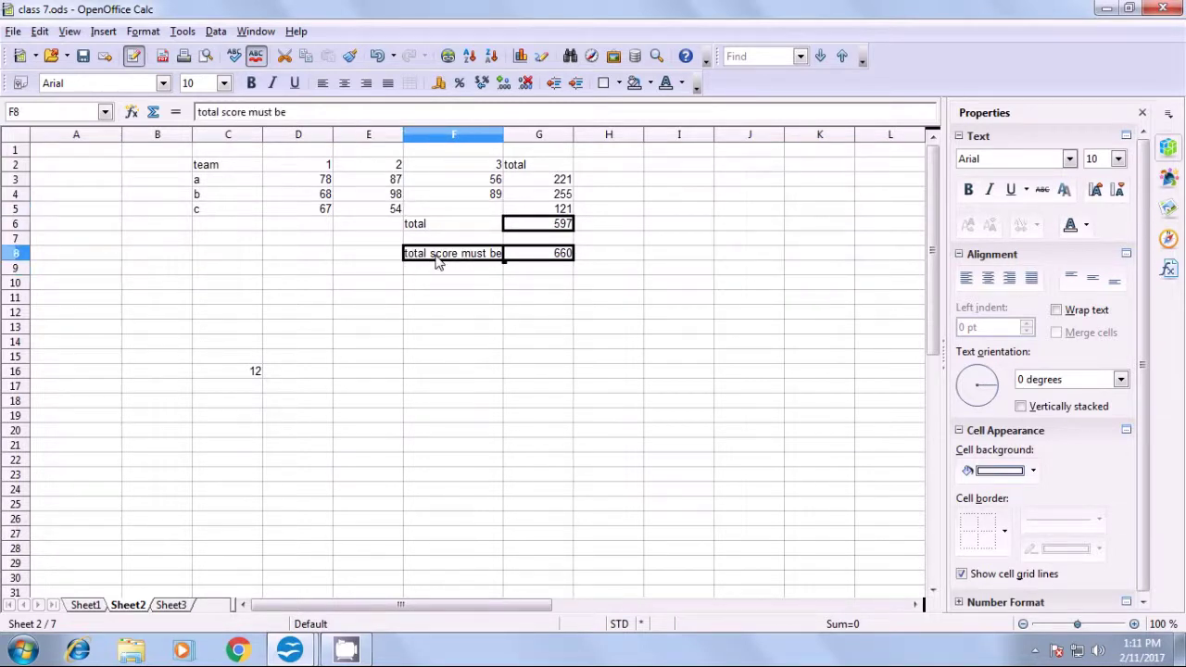
left_click(542, 258)
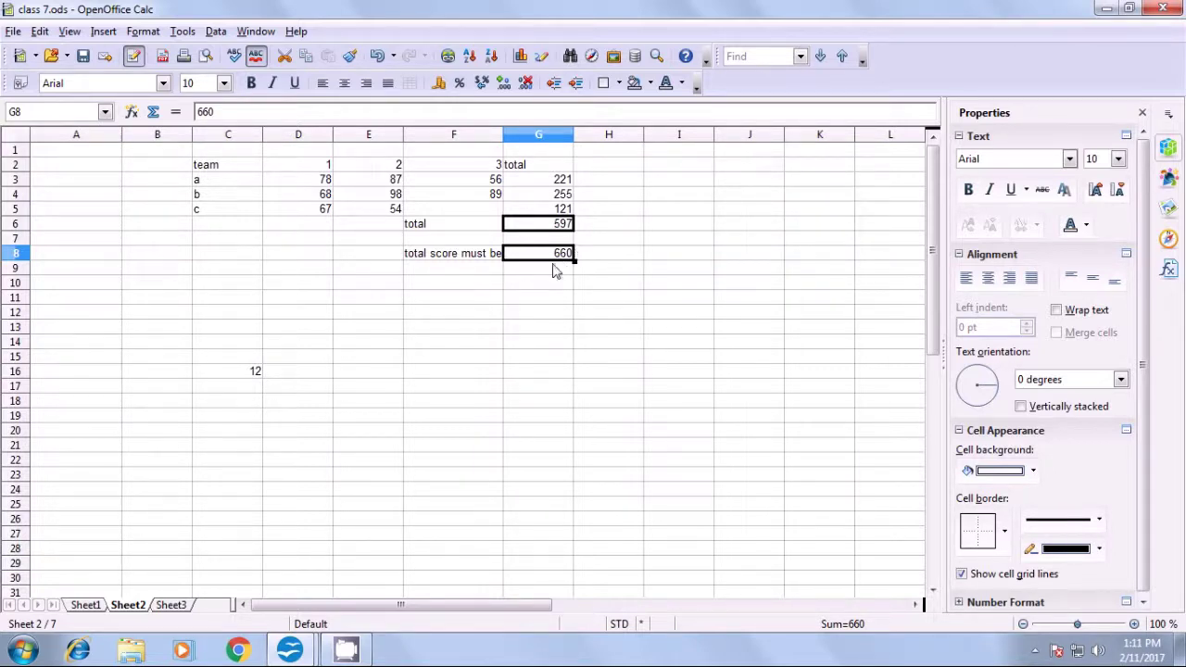
left_click(554, 271)
left_click(560, 226)
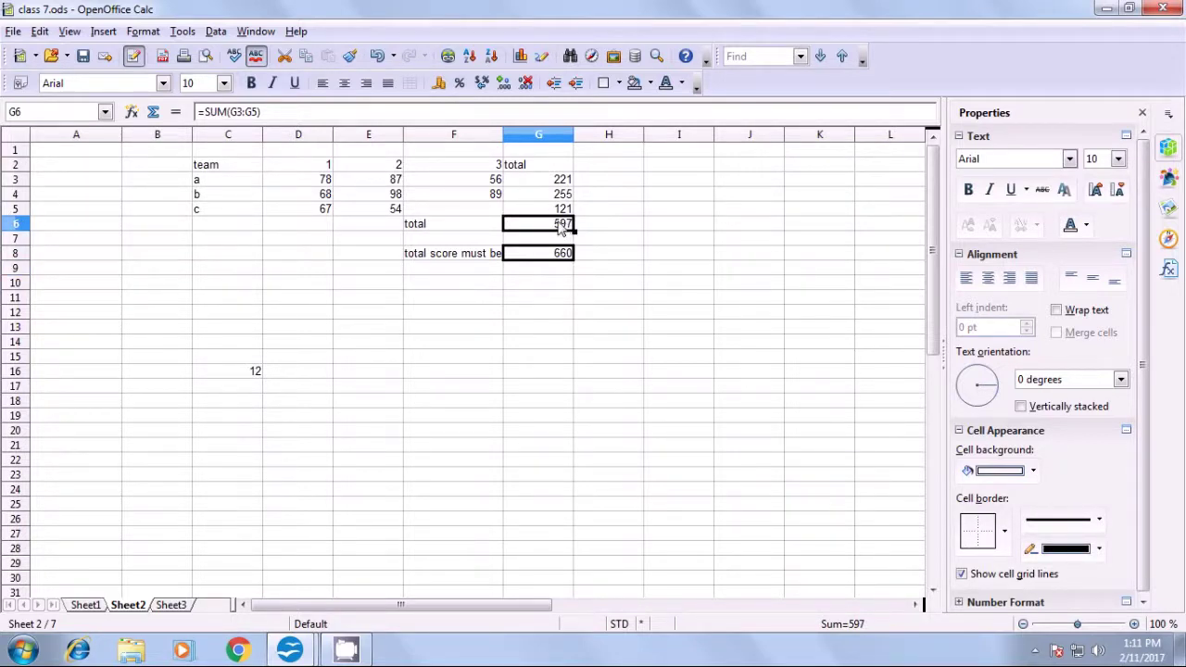
left_click(553, 256)
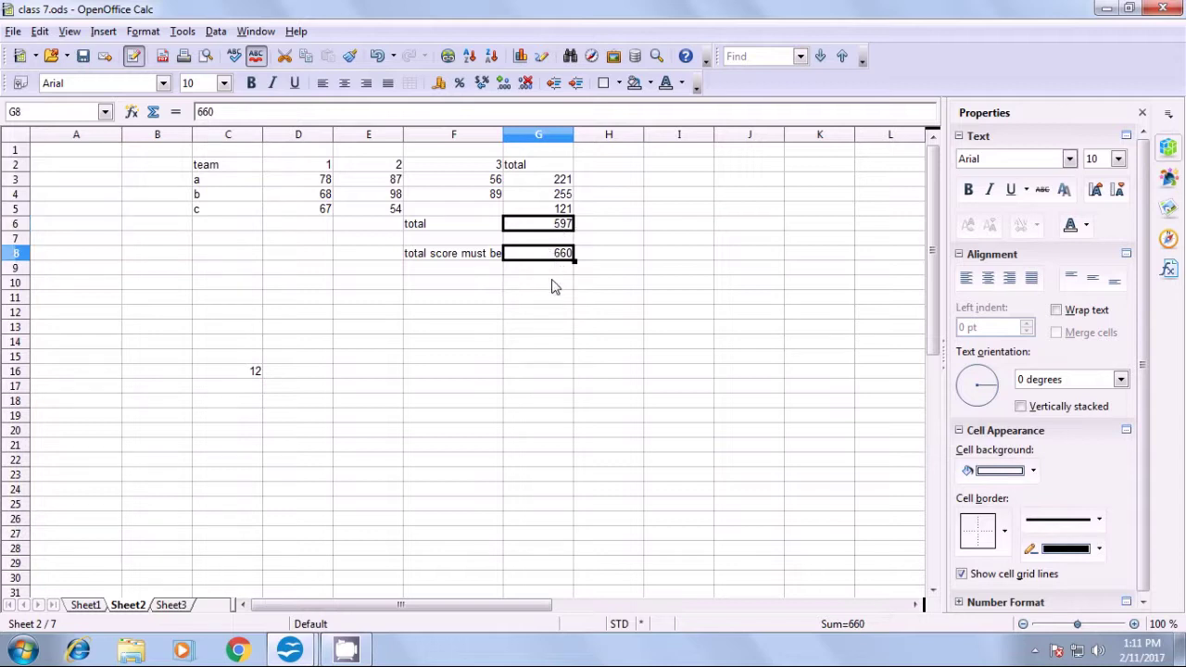
left_click(553, 285)
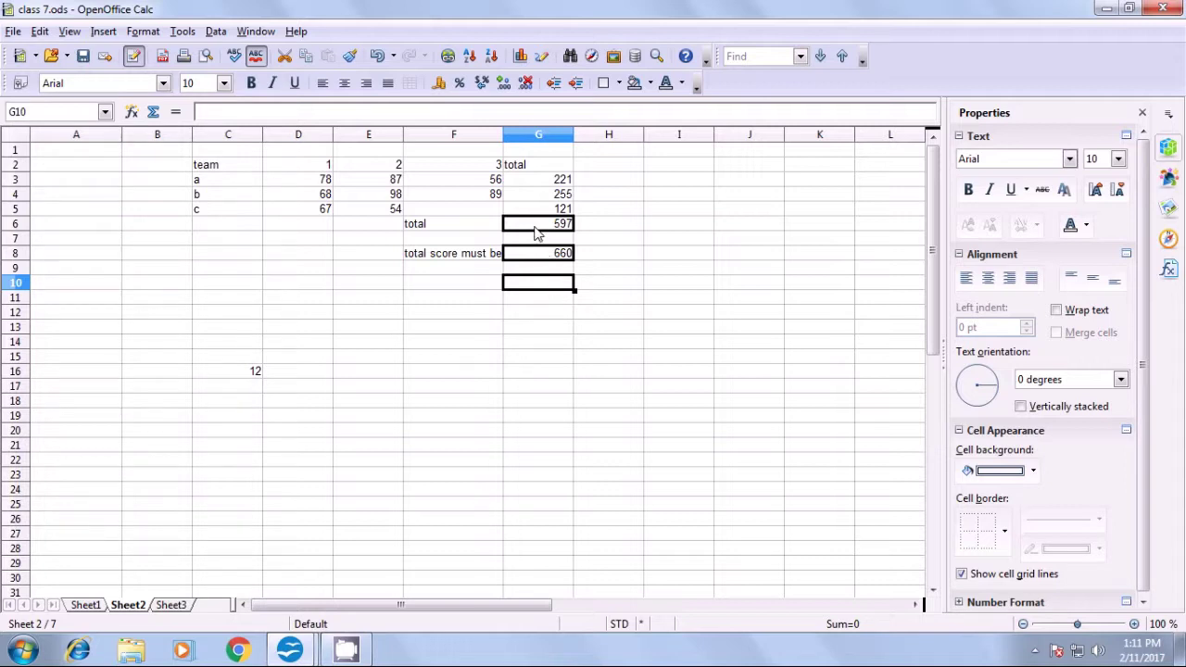
left_click(537, 232)
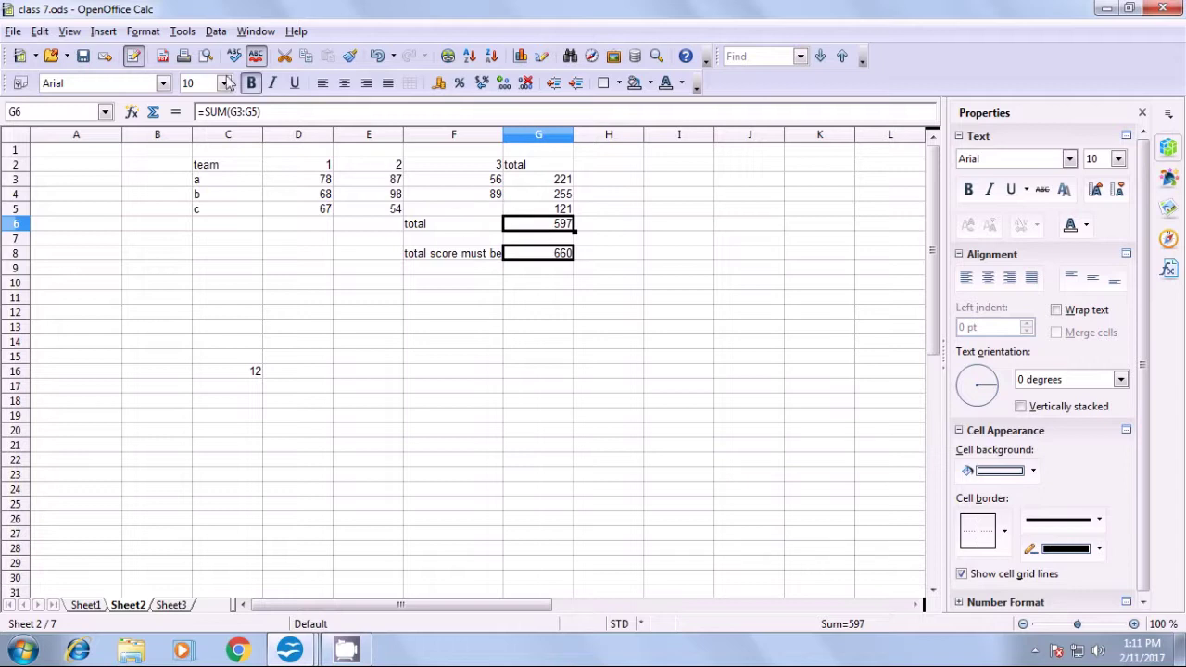
left_click(183, 32)
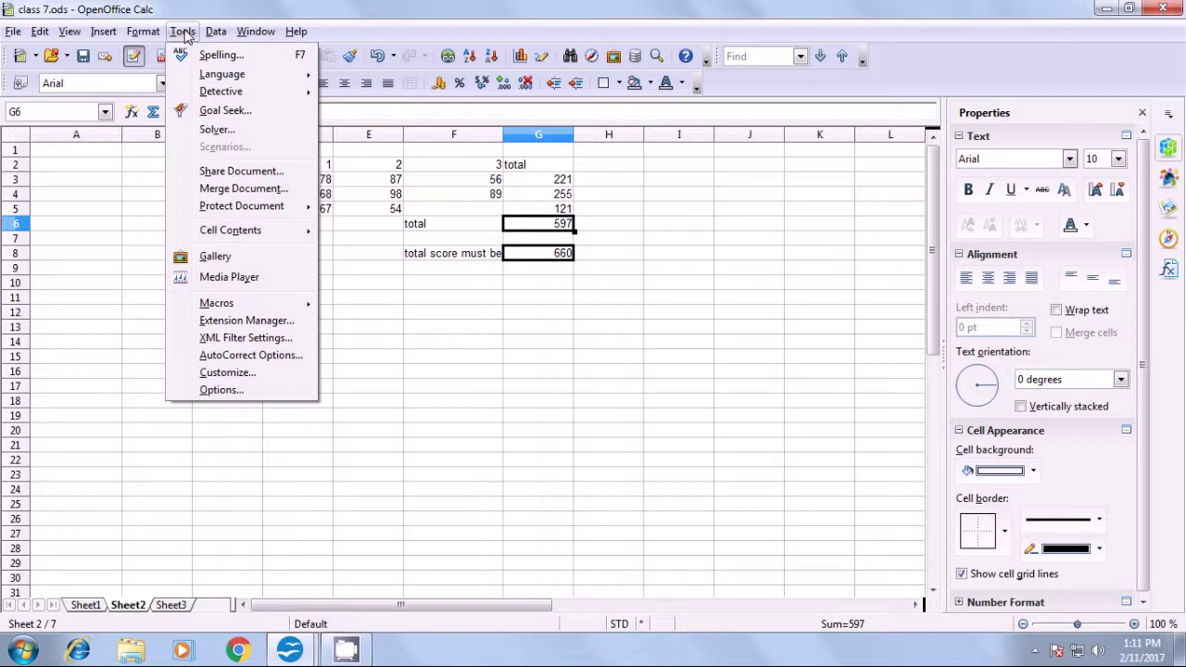
- Goal-seek formula cell G6 to a target of 660 by varying F5, inserting the result 63
left_click(225, 110)
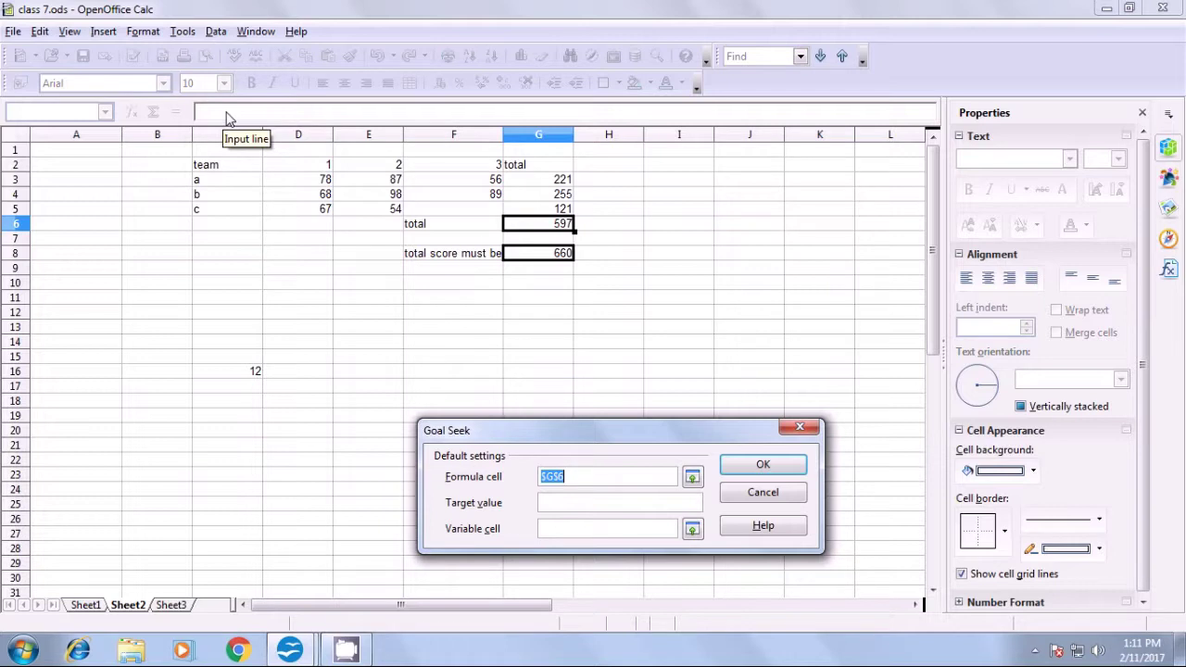
left_click_drag(528, 430, 646, 310)
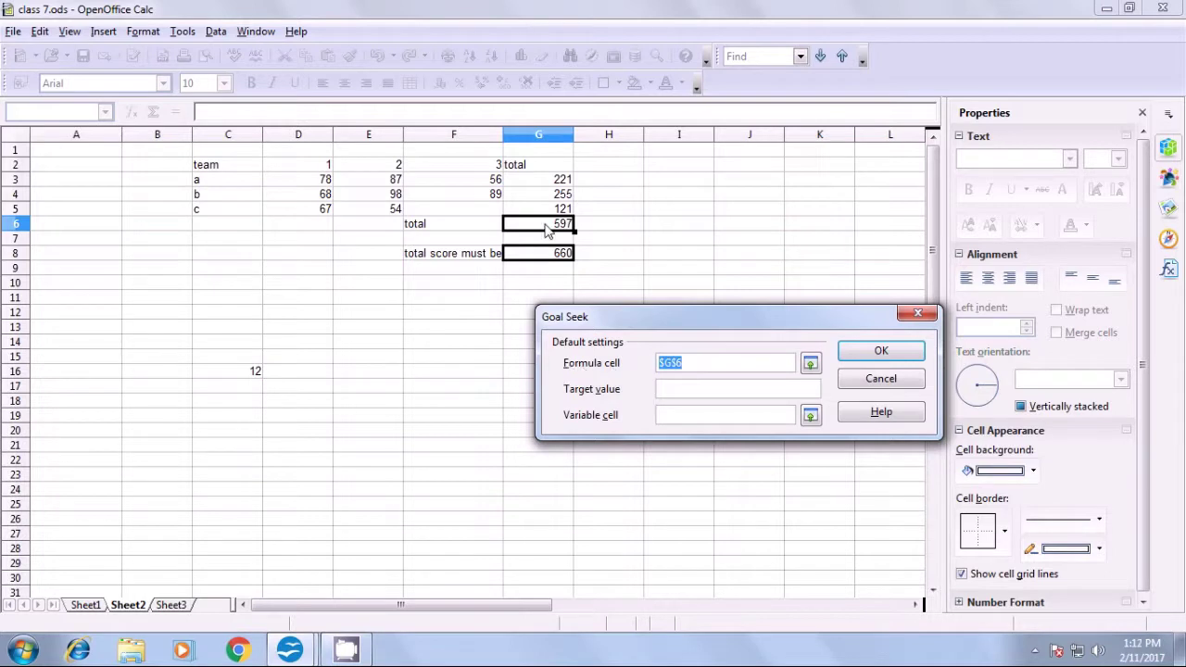
left_click(676, 387)
type("660")
left_click(736, 418)
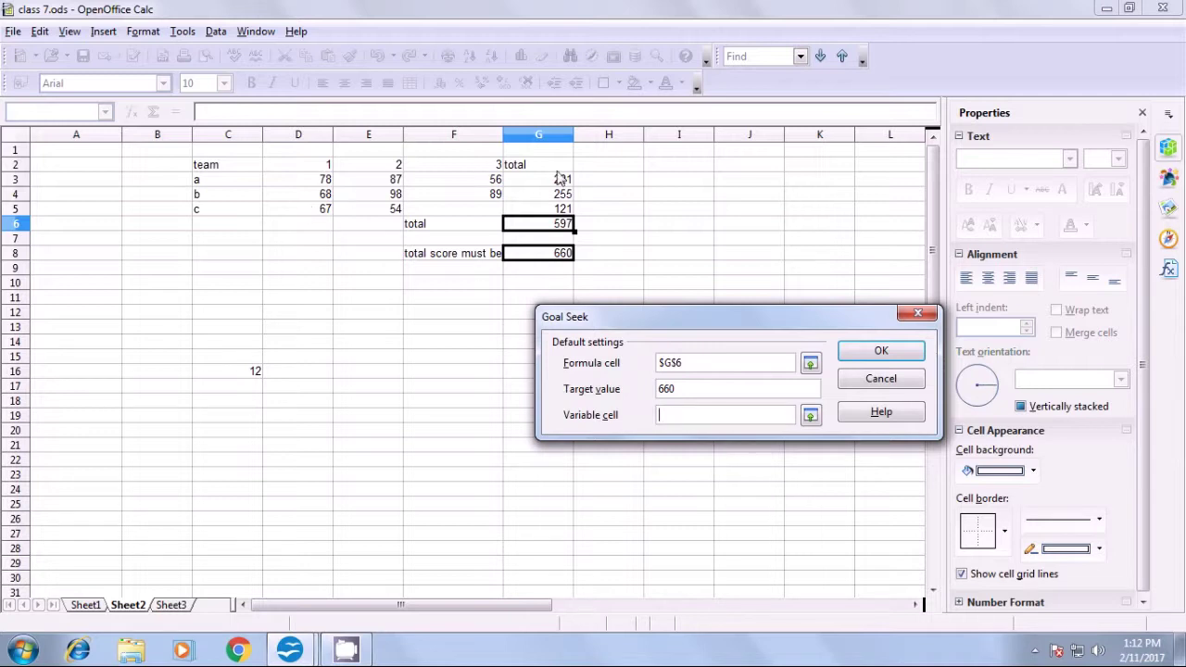
left_click(461, 211)
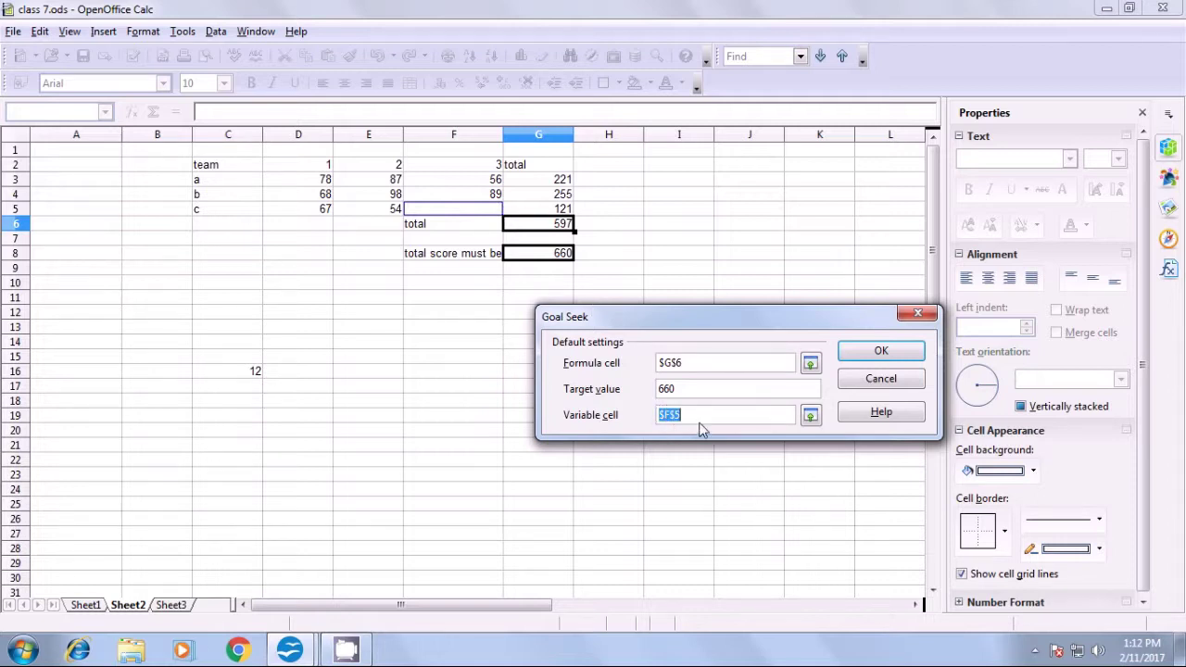
left_click(867, 357)
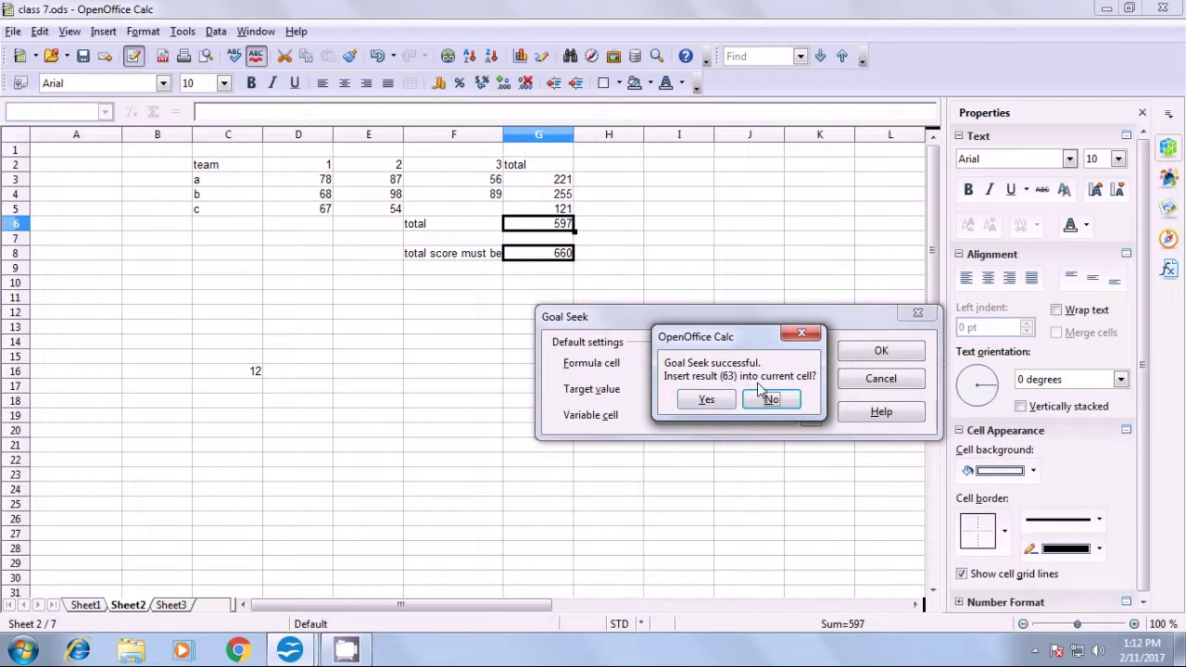
left_click(706, 401)
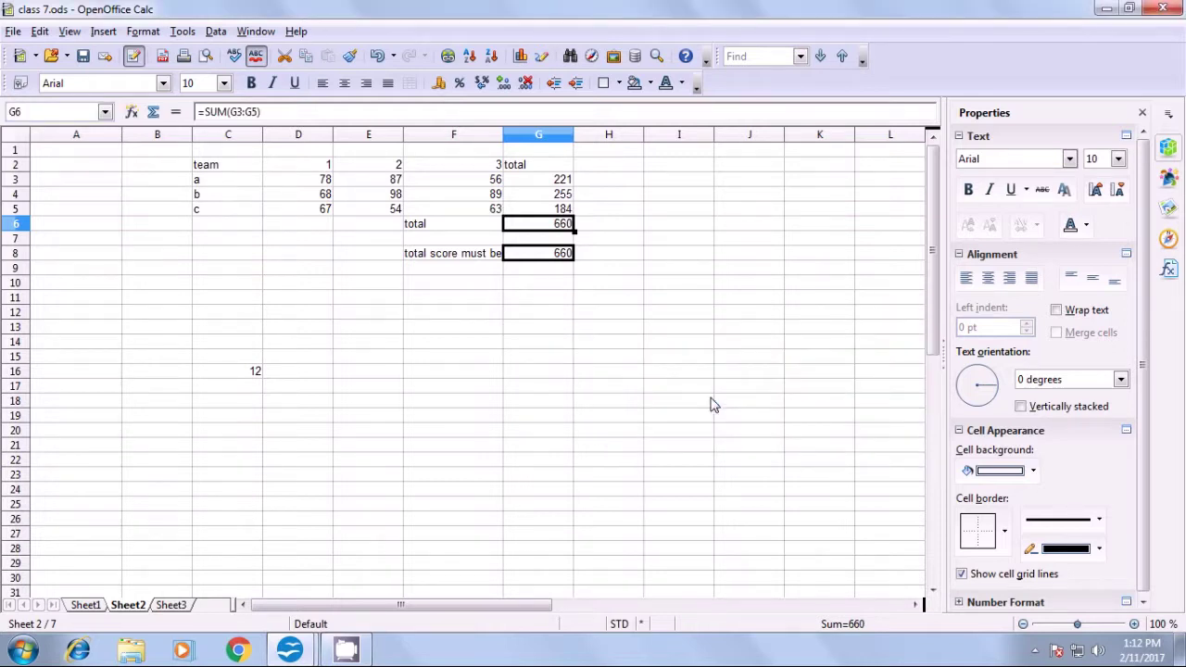
left_click(463, 304)
left_click(564, 227)
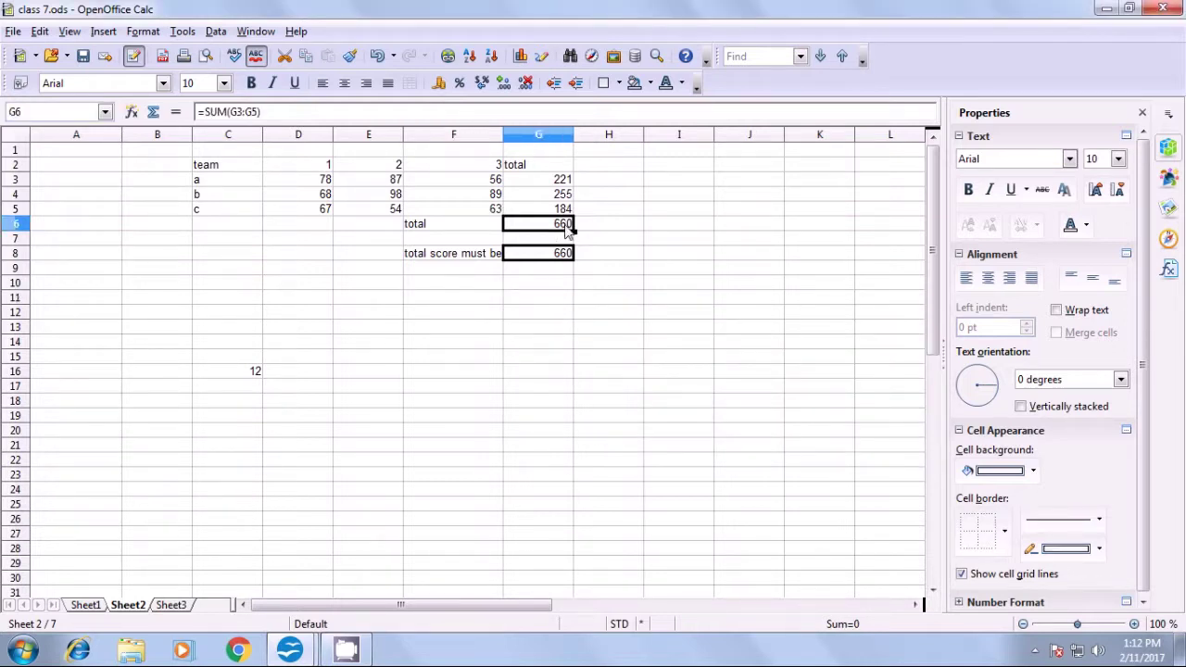
left_click(488, 207)
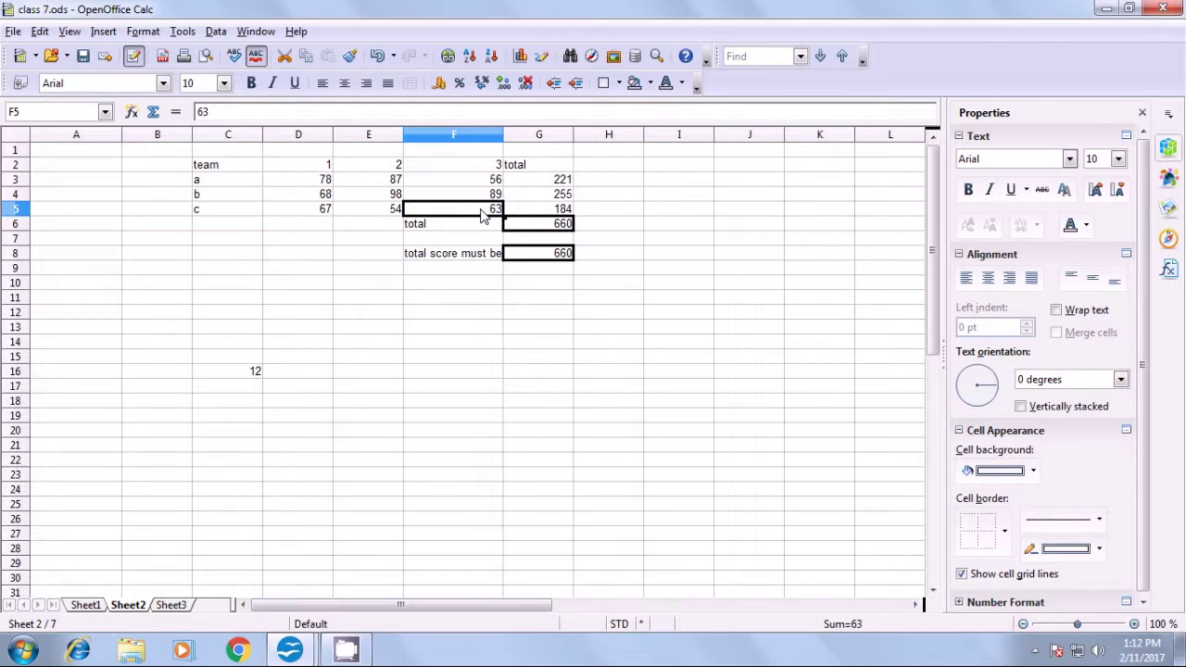
left_click(549, 229)
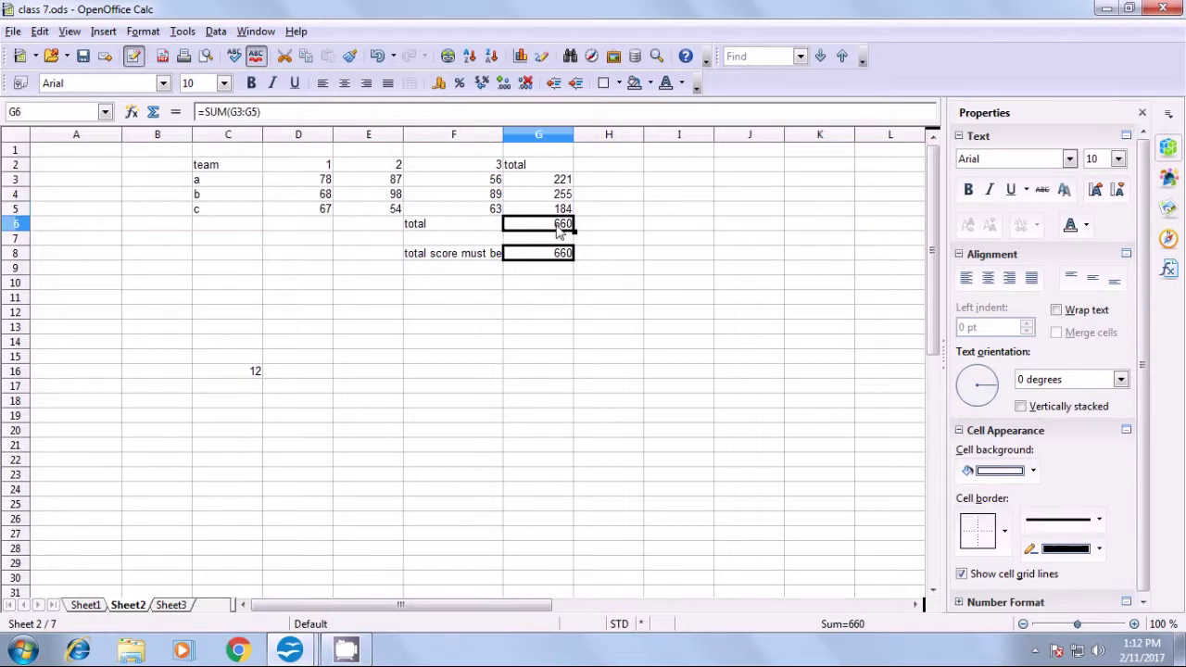
left_click(460, 327)
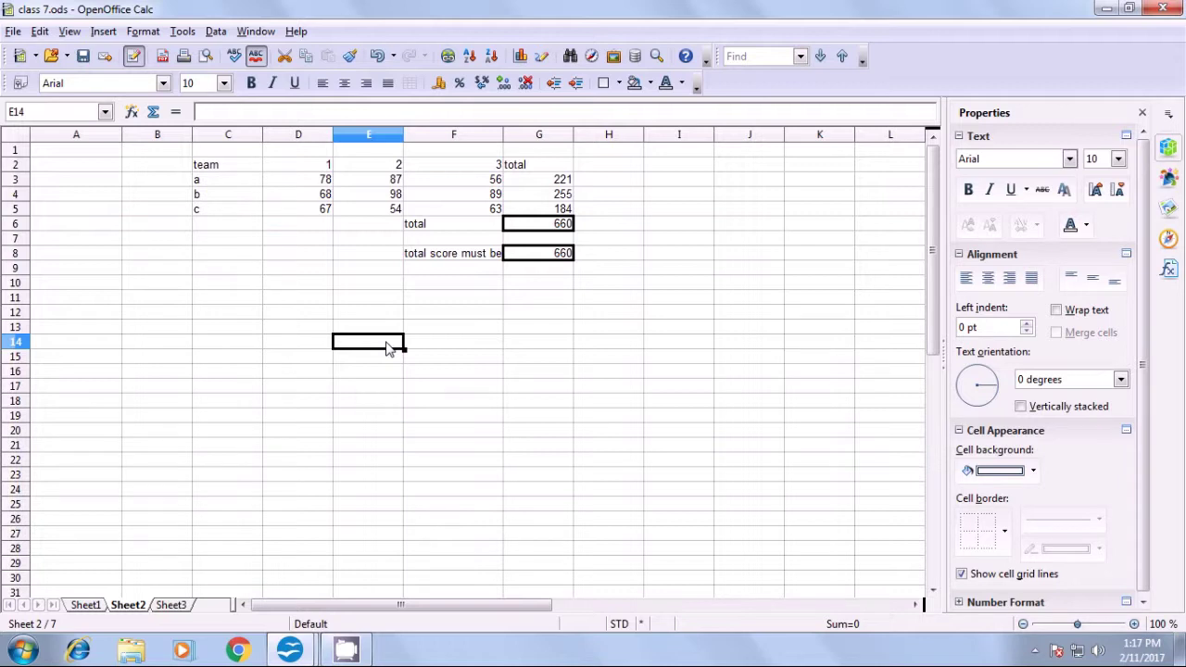
left_click(170, 606)
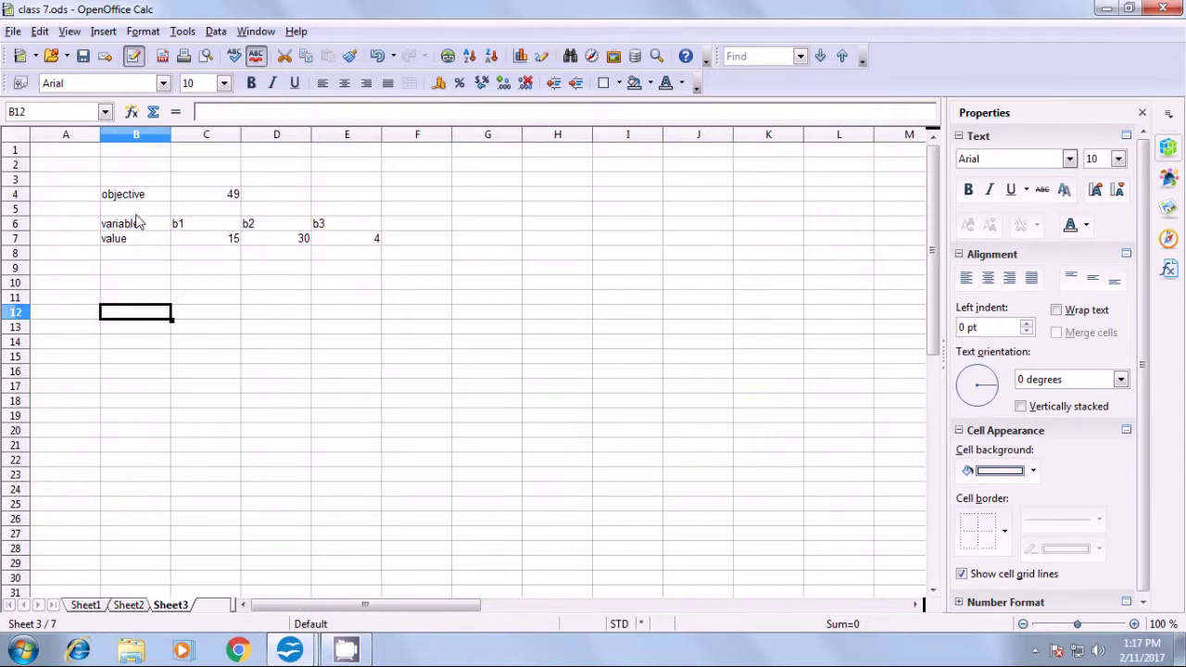
left_click_drag(124, 198, 362, 239)
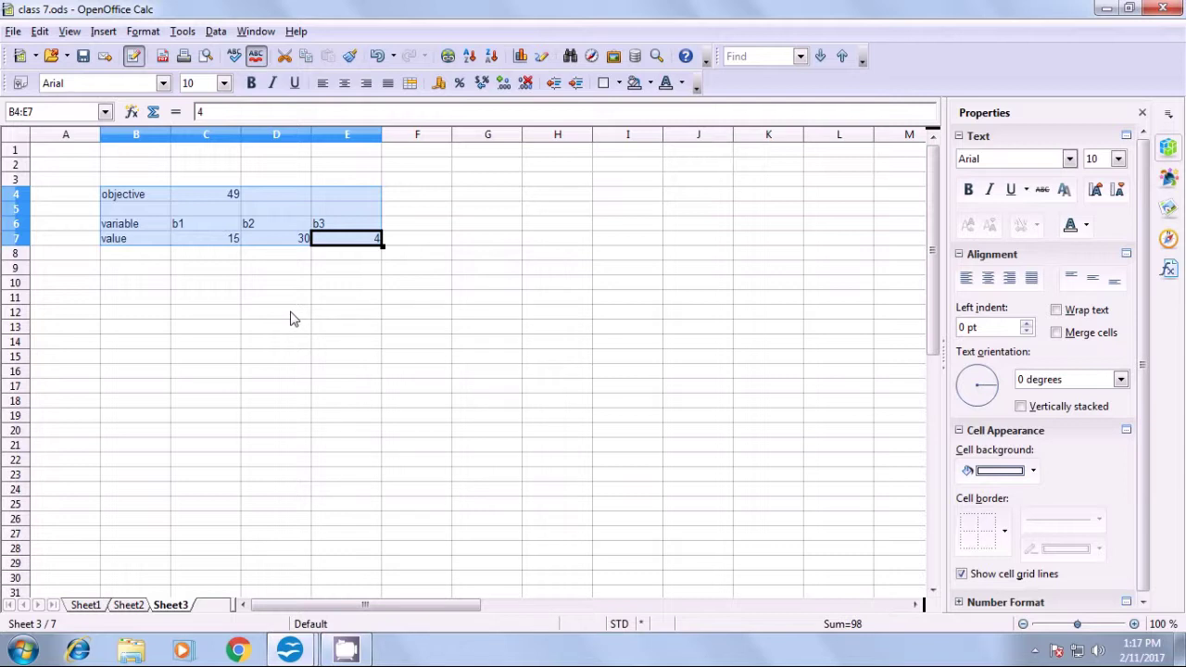
left_click(159, 262)
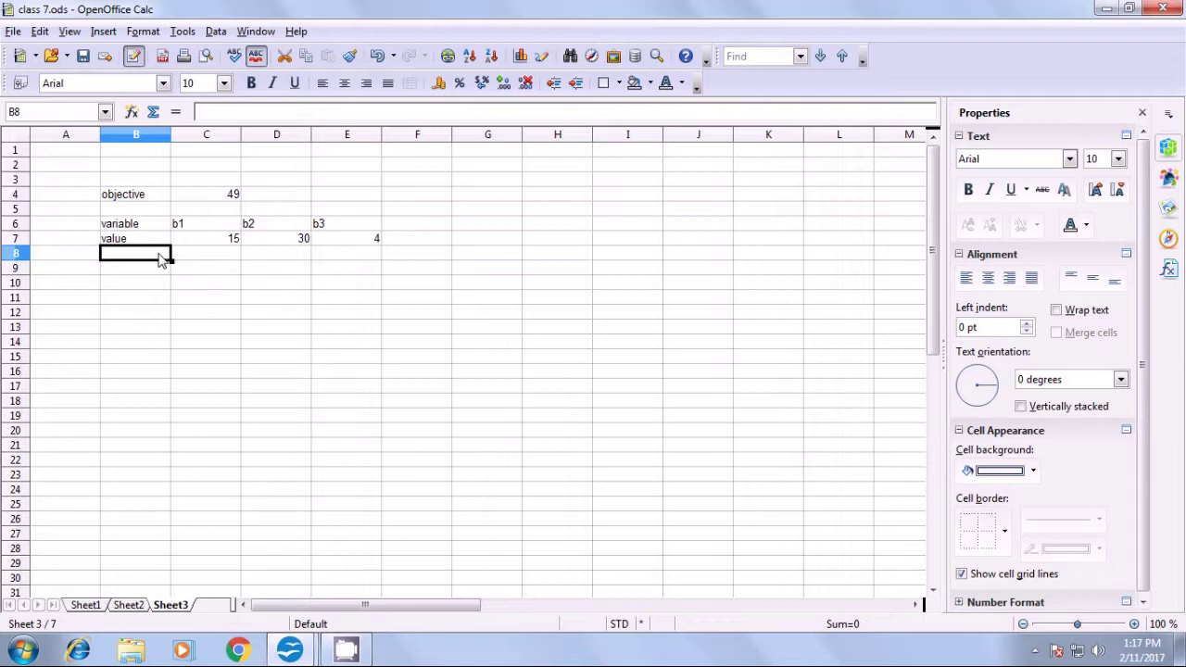
left_click(186, 231)
left_click(258, 226)
left_click(326, 226)
left_click(125, 242)
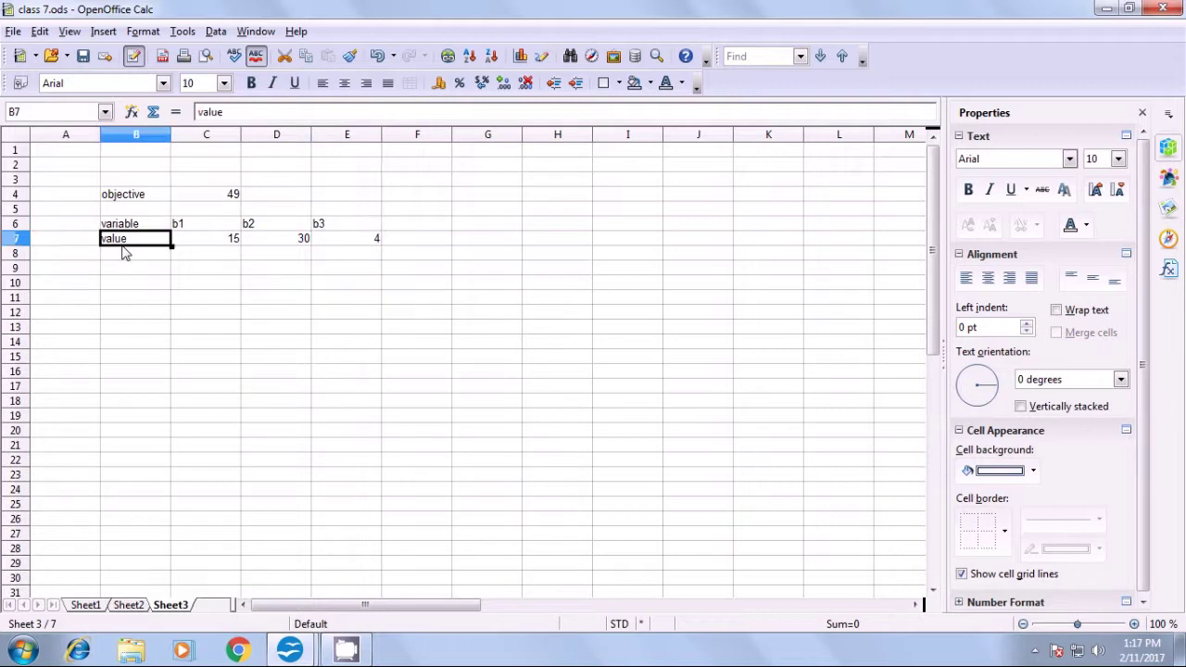
left_click(205, 240)
left_click(278, 241)
left_click(355, 243)
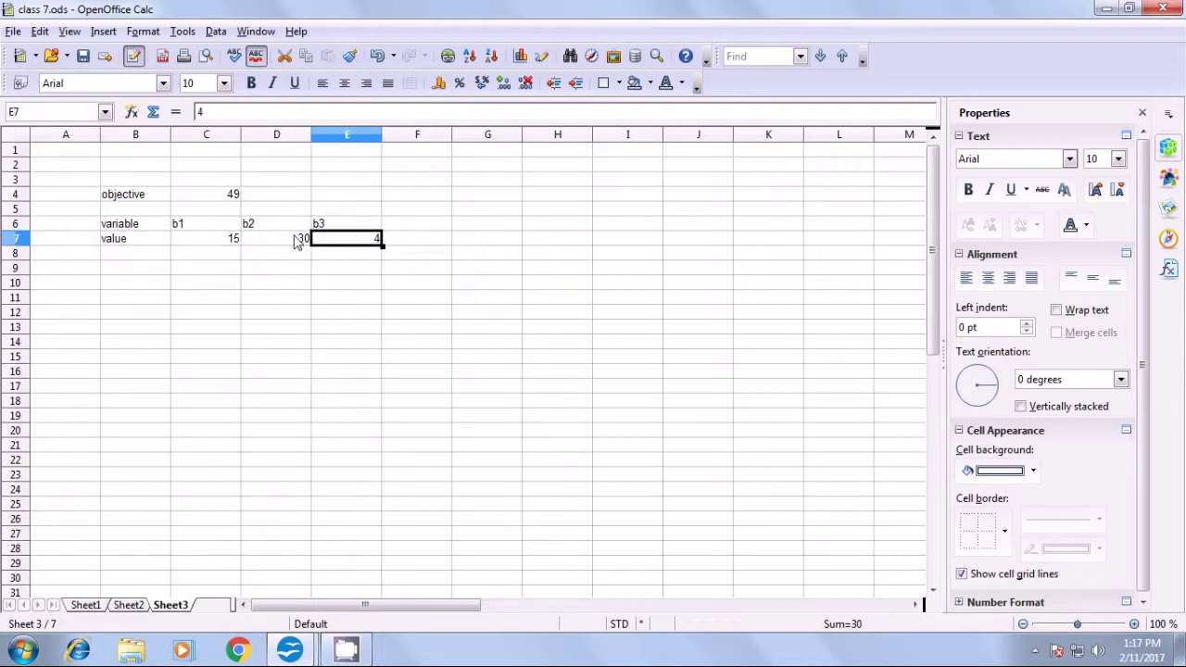
left_click(219, 202)
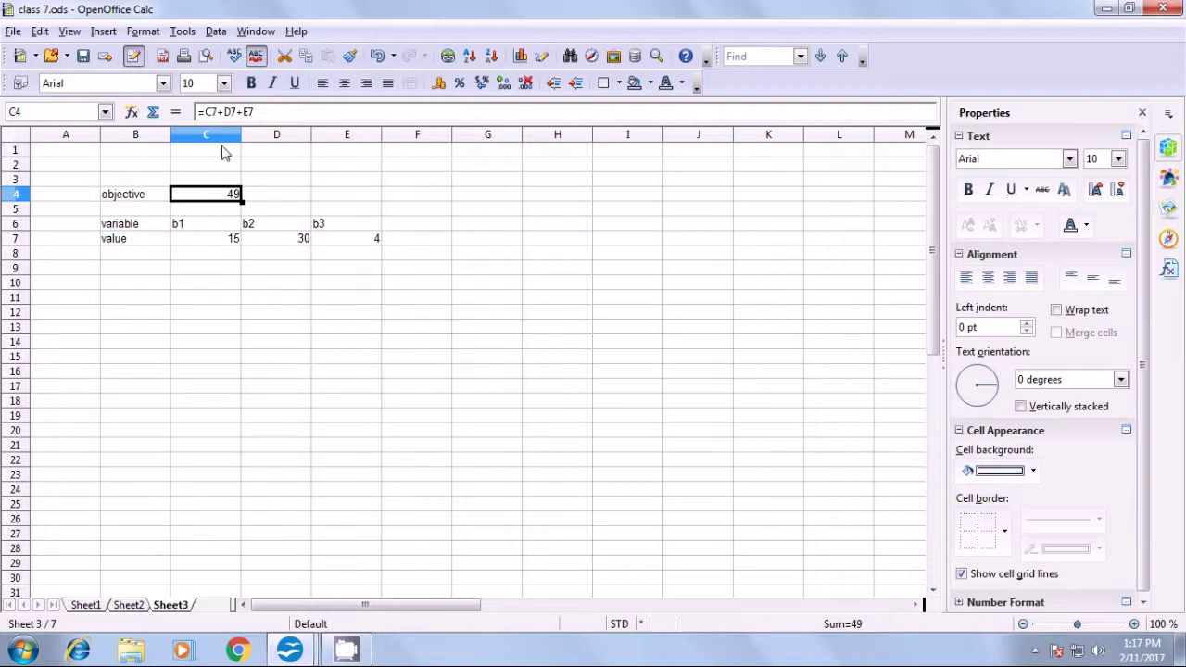
left_click(213, 243)
left_click(281, 241)
left_click(349, 242)
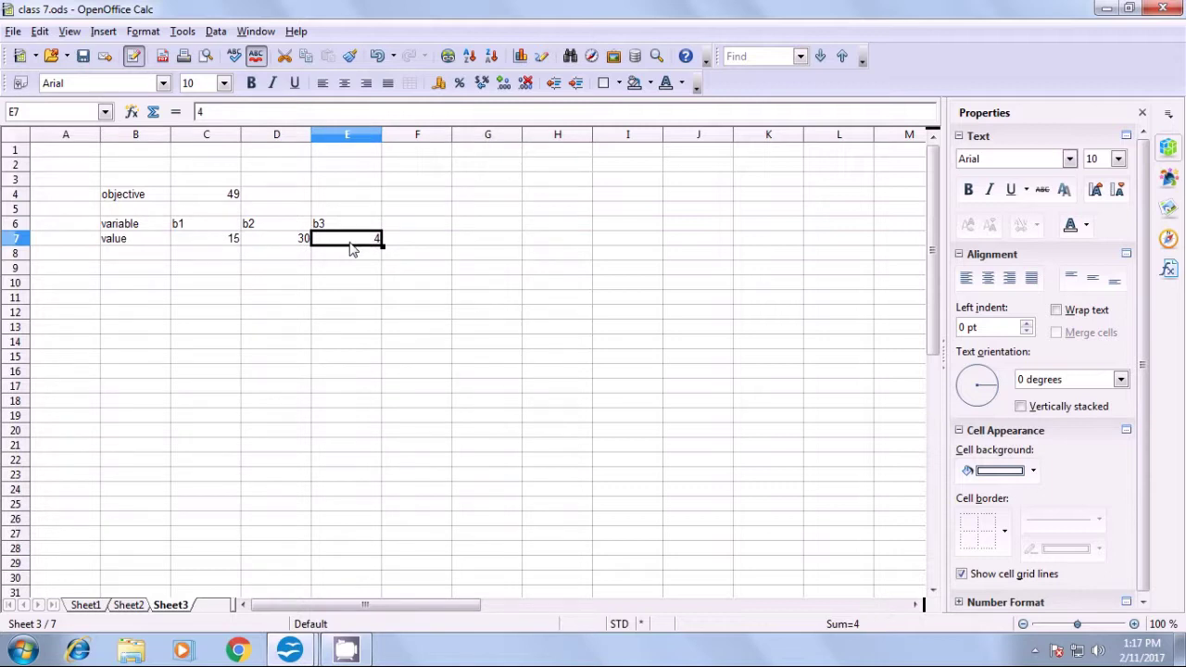
left_click(207, 296)
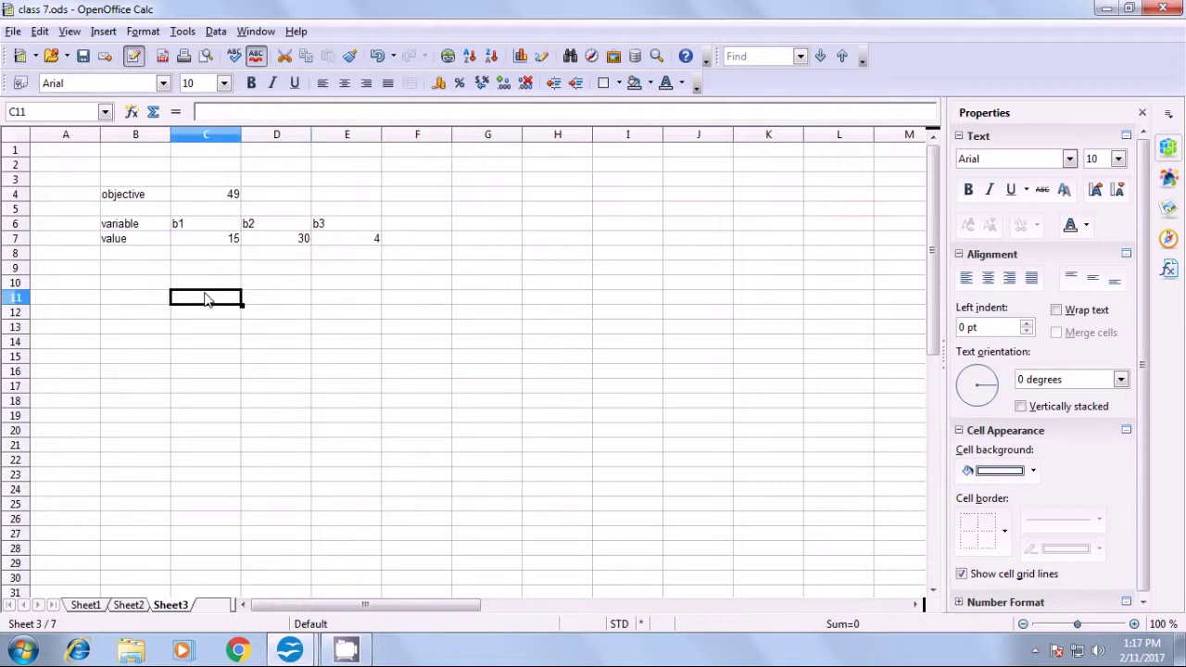
left_click(231, 202)
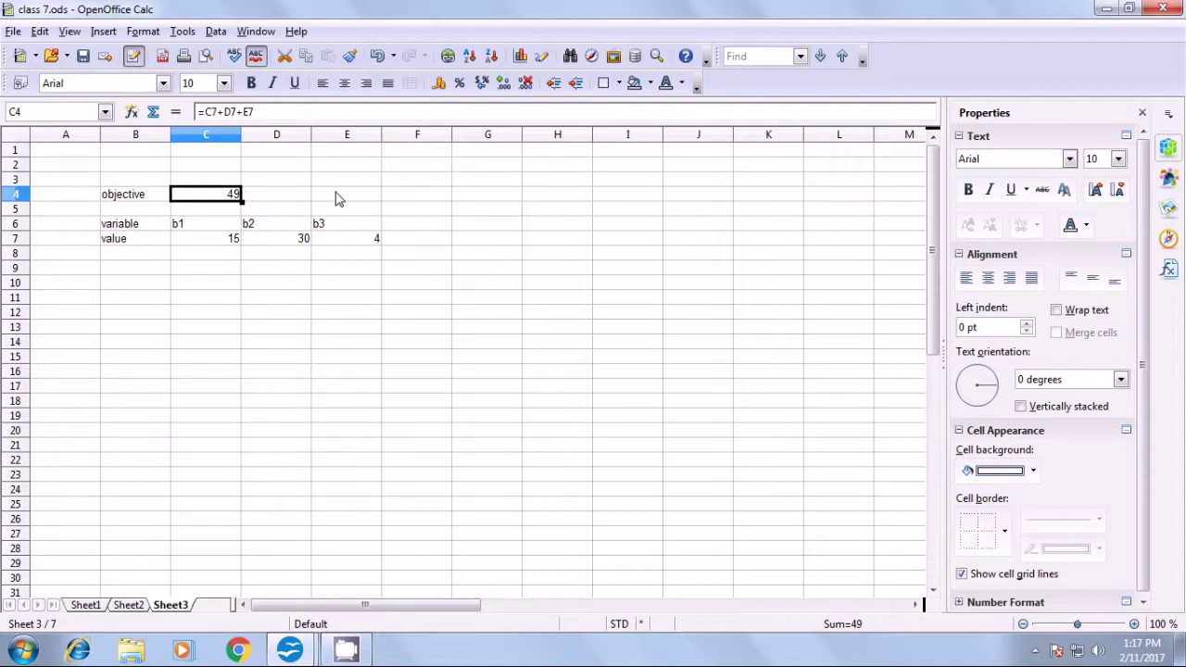
left_click(417, 199)
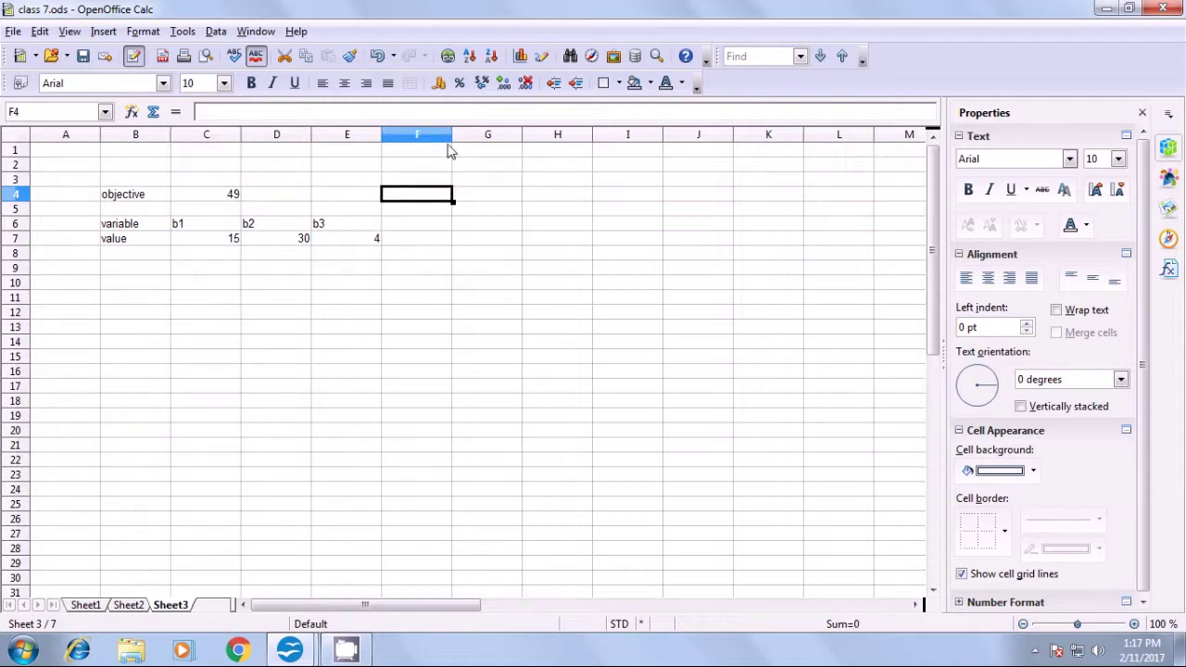
- Widen column F and enter the note 'target value 100' in F4
left_click_drag(451, 134, 484, 139)
type("target")
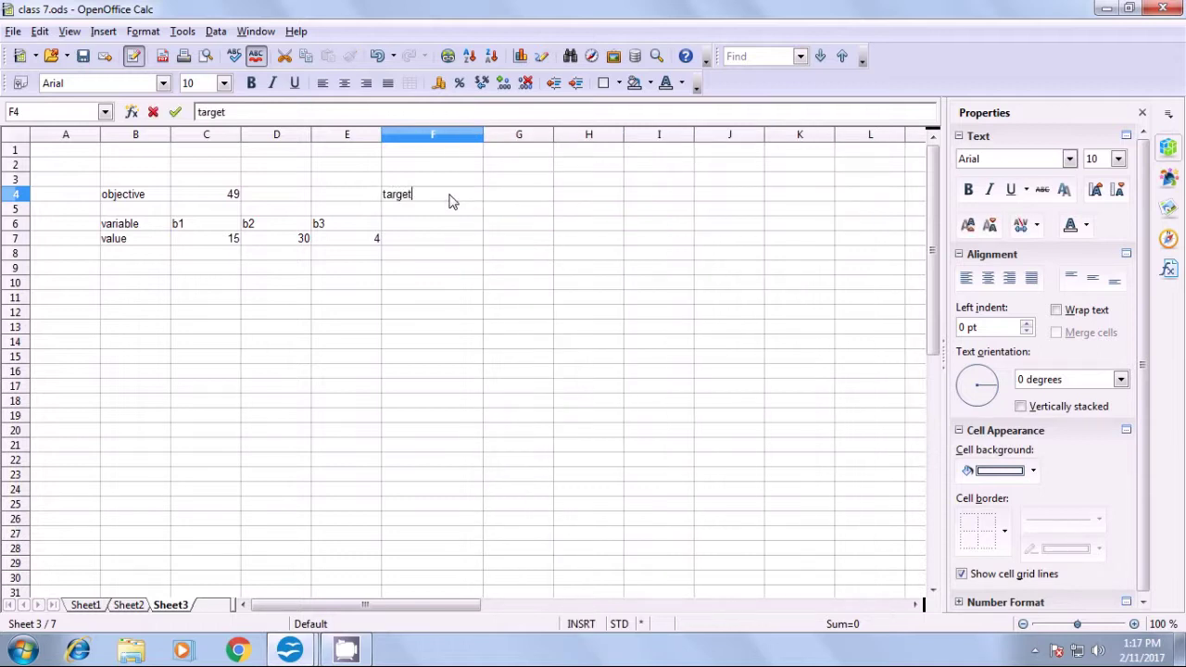
type(" value 100")
left_click(422, 314)
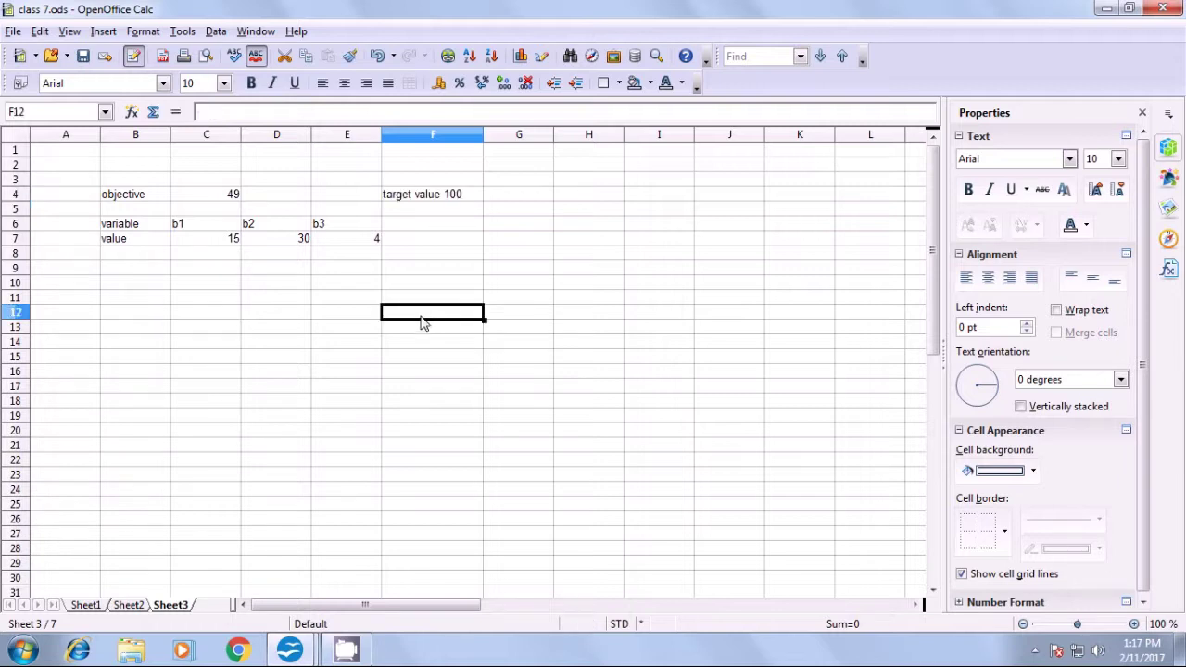
left_click(452, 196)
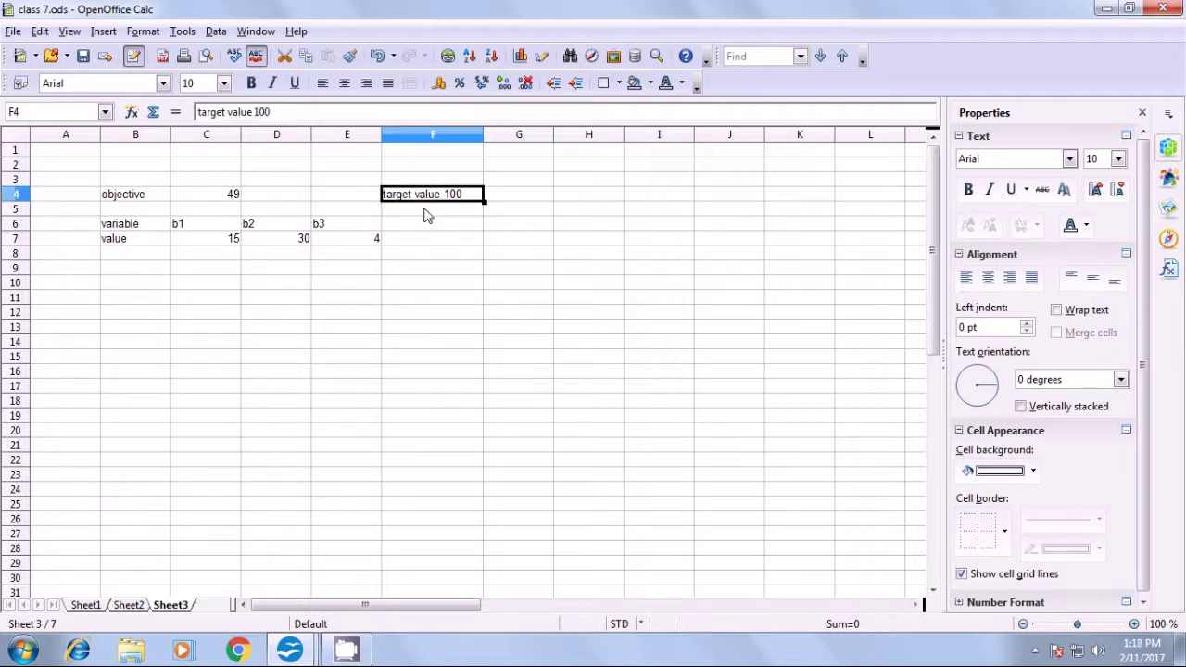
- Review the 'target value 100' note in F4 and the objective formula in C4
left_click(411, 255)
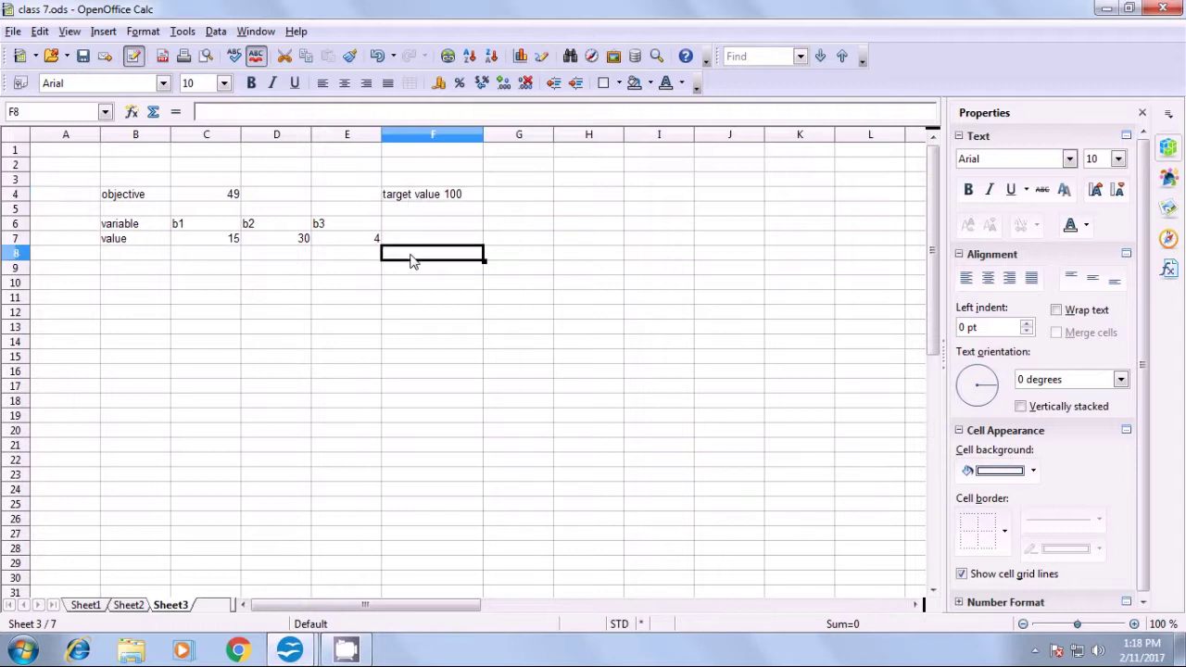
left_click(455, 199)
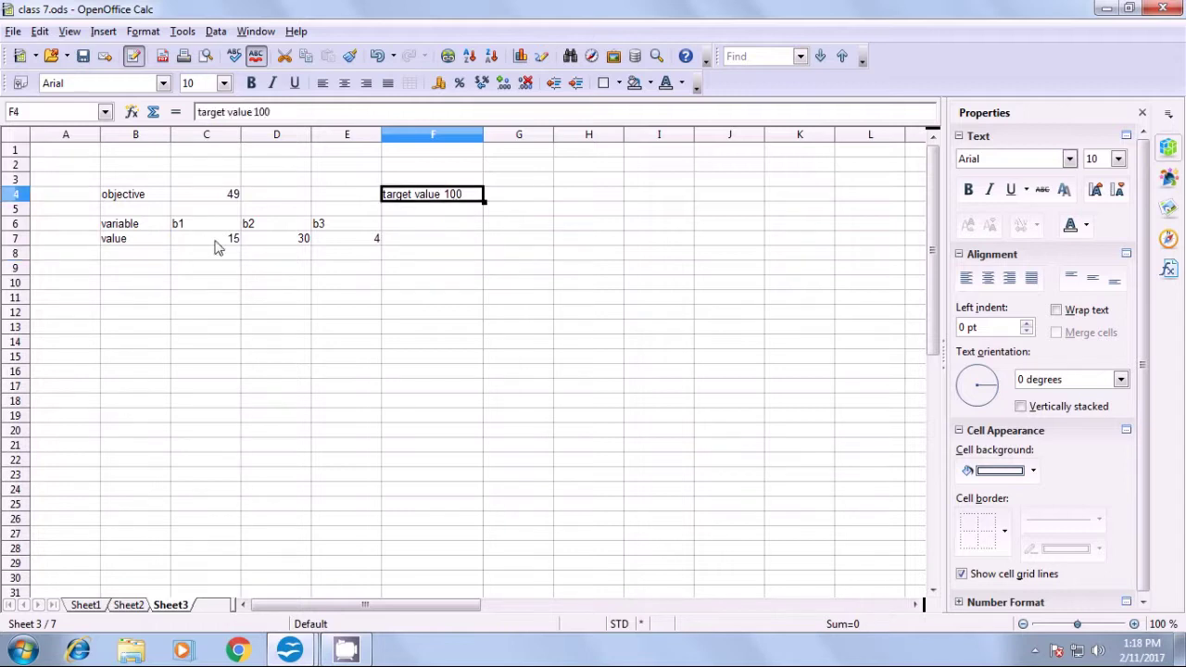
left_click(227, 196)
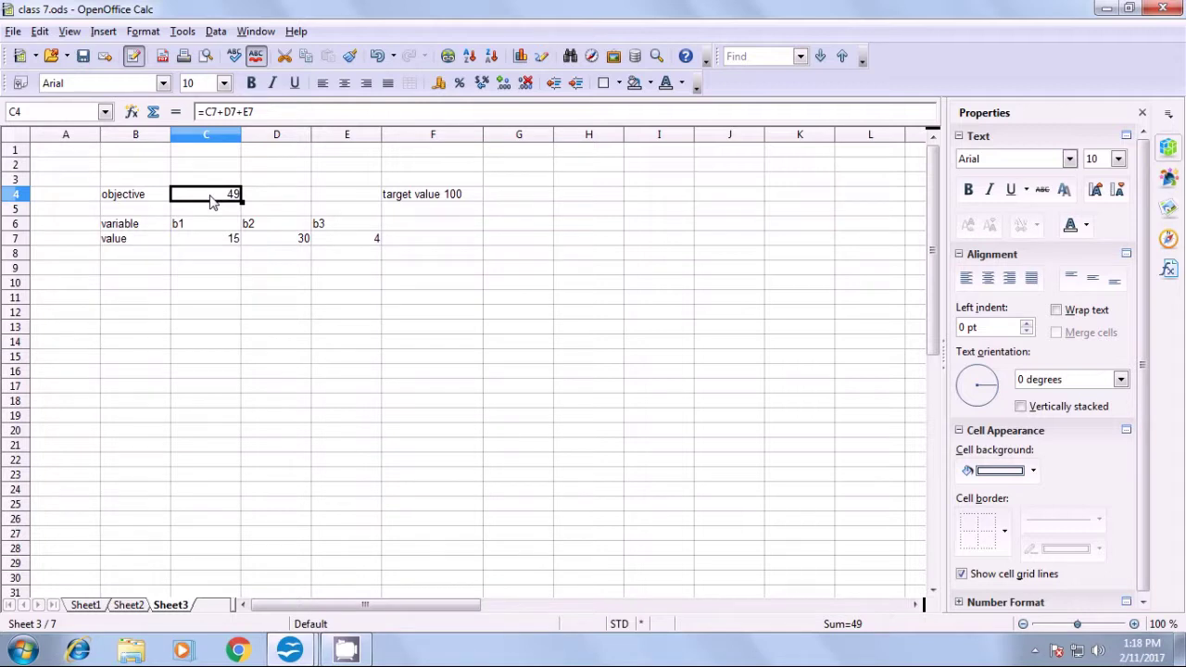
left_click(243, 288)
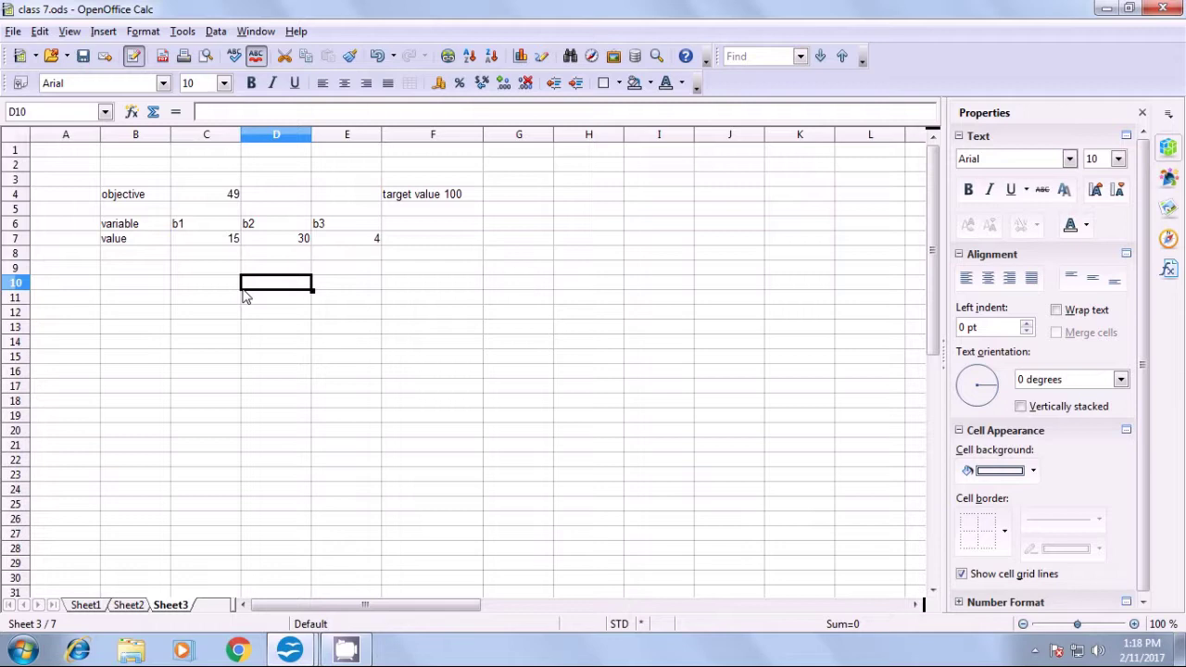
left_click(214, 196)
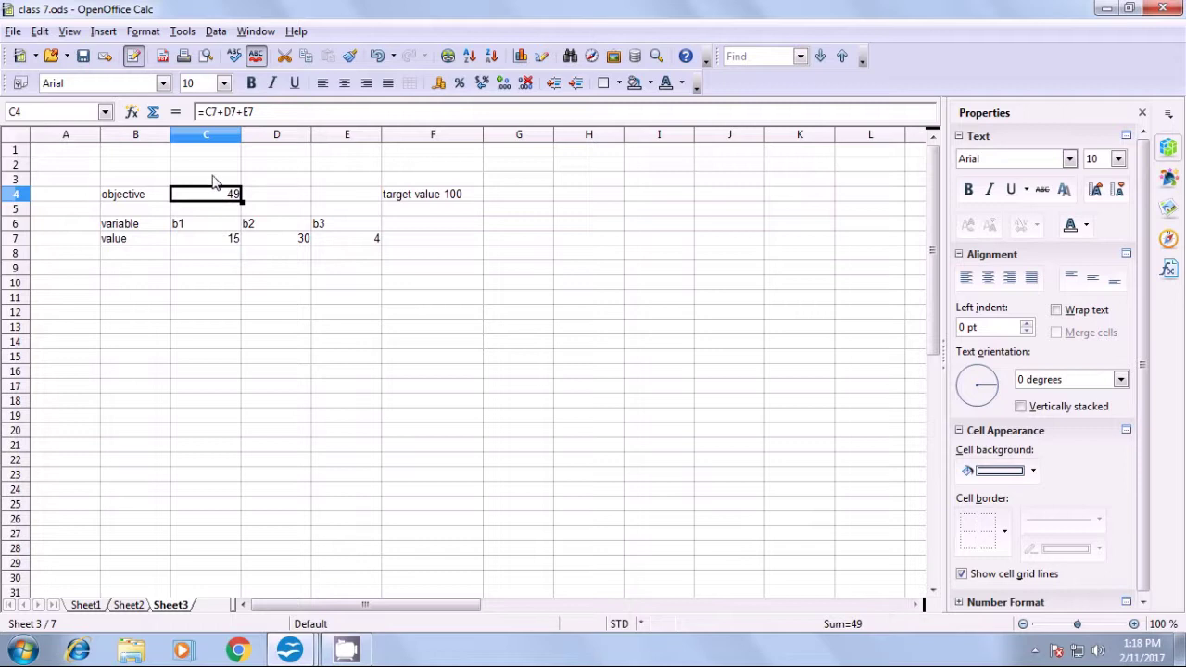
left_click(182, 31)
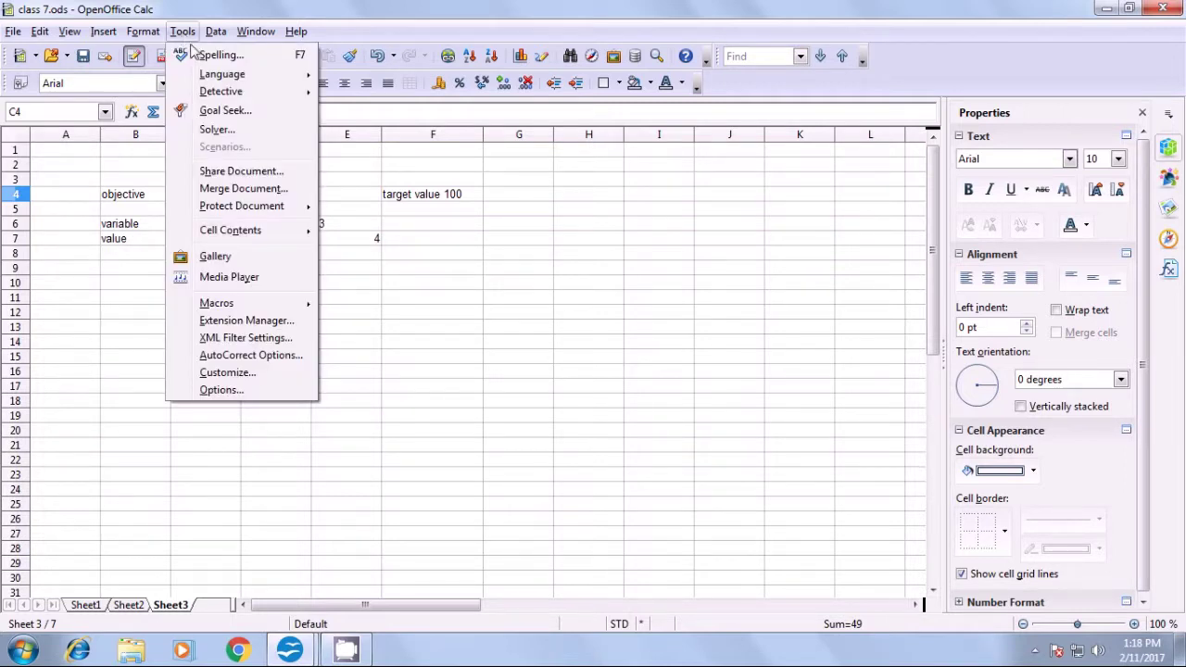
- In Solver, keep target $C$4 on Maximum, set C7 as the changing cell and solve
left_click(221, 130)
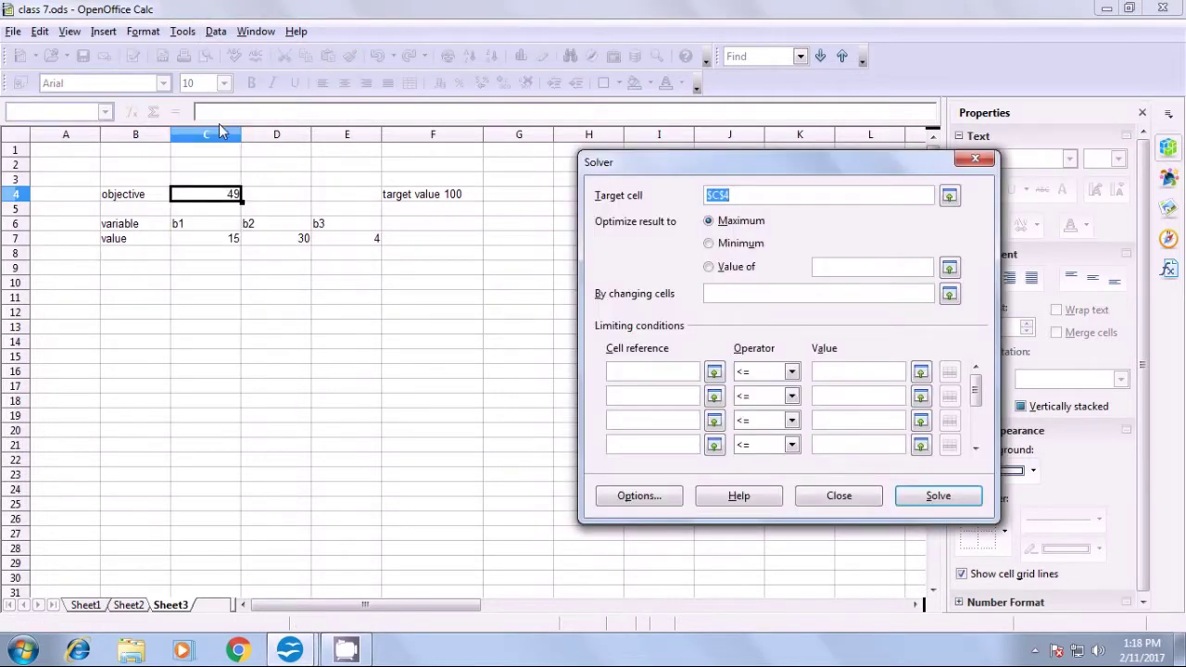
left_click_drag(675, 162, 548, 136)
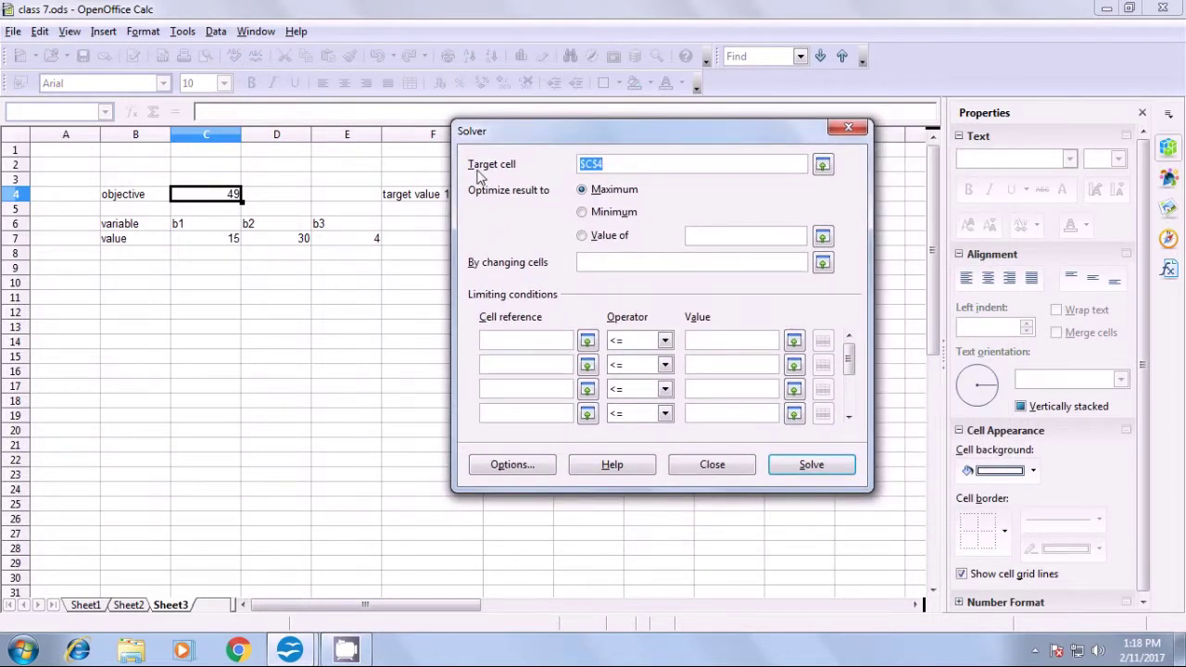
left_click(600, 194)
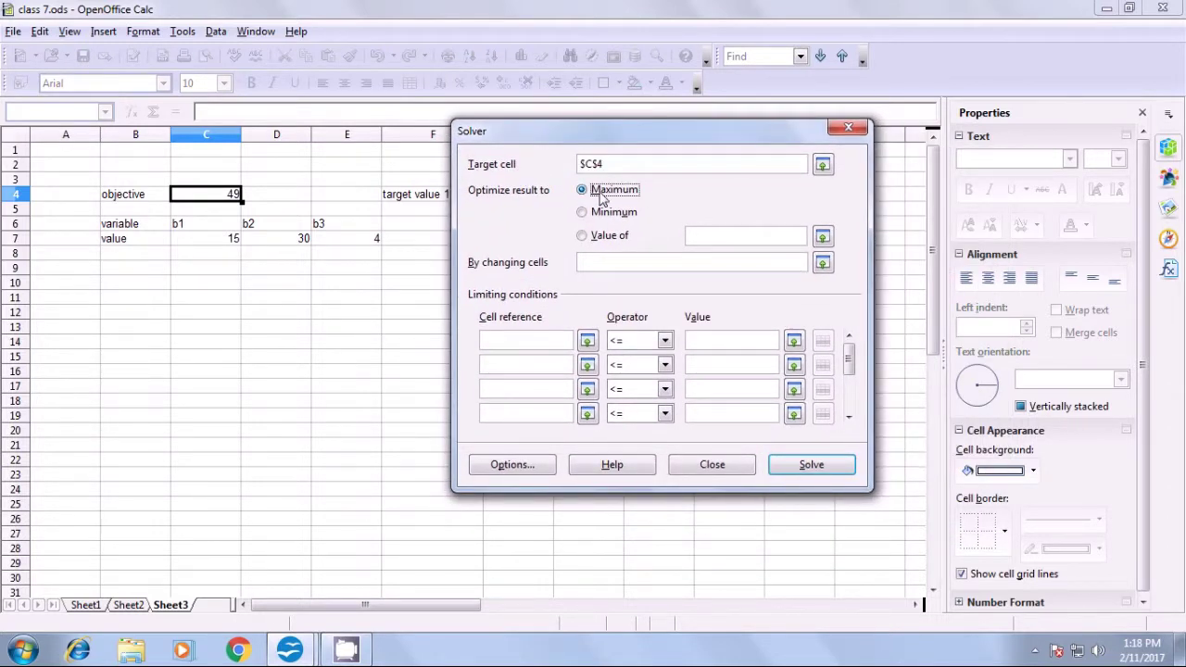
left_click(586, 216)
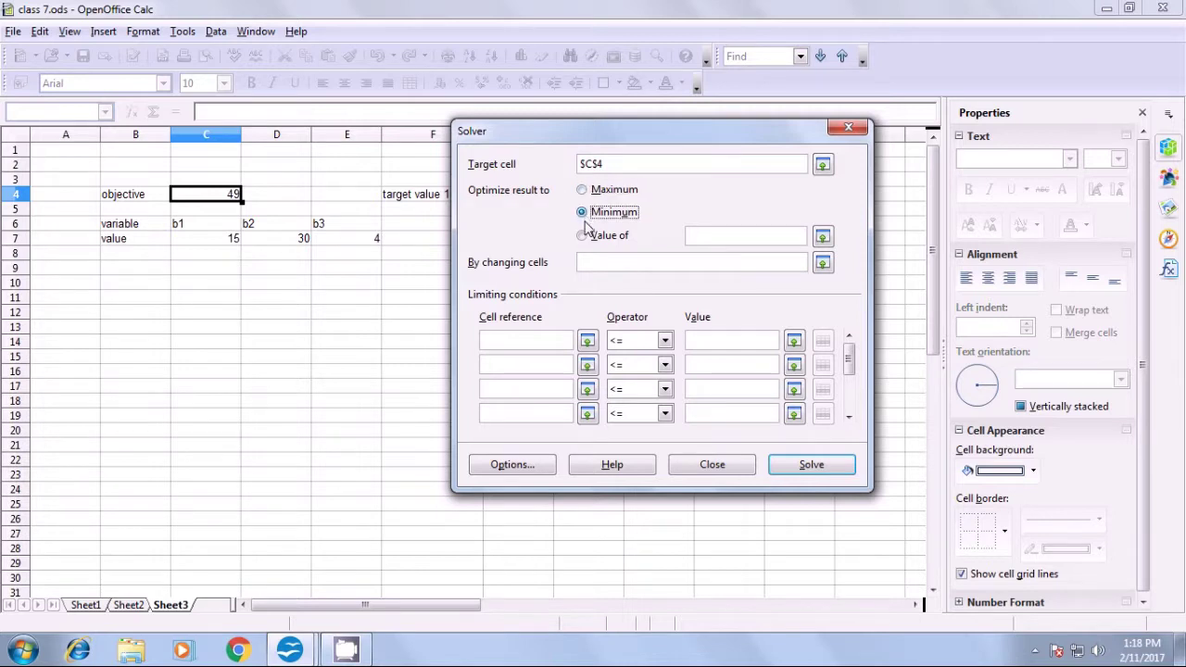
left_click(583, 235)
left_click(582, 190)
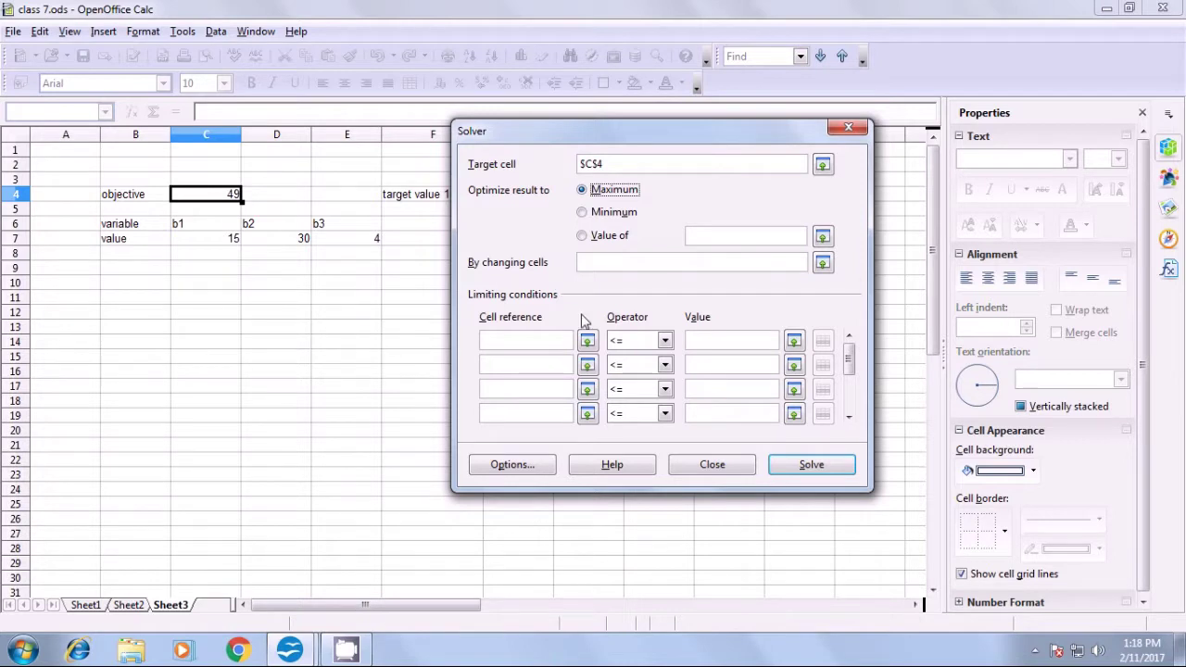
left_click(618, 263)
left_click(229, 243)
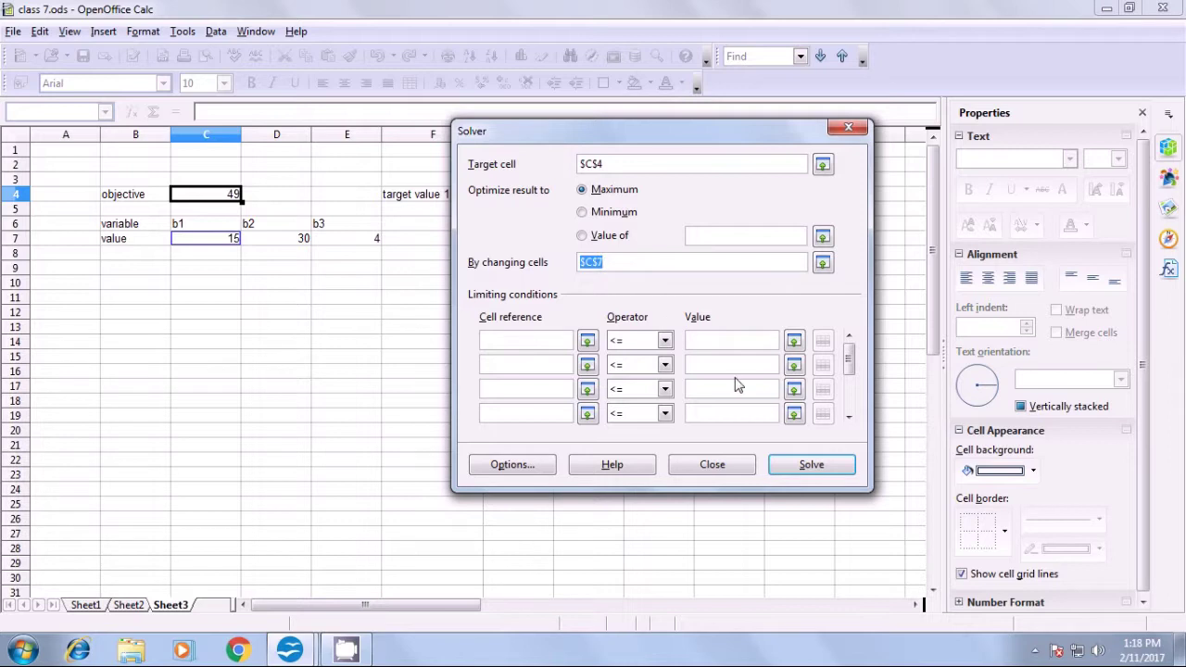
left_click(792, 473)
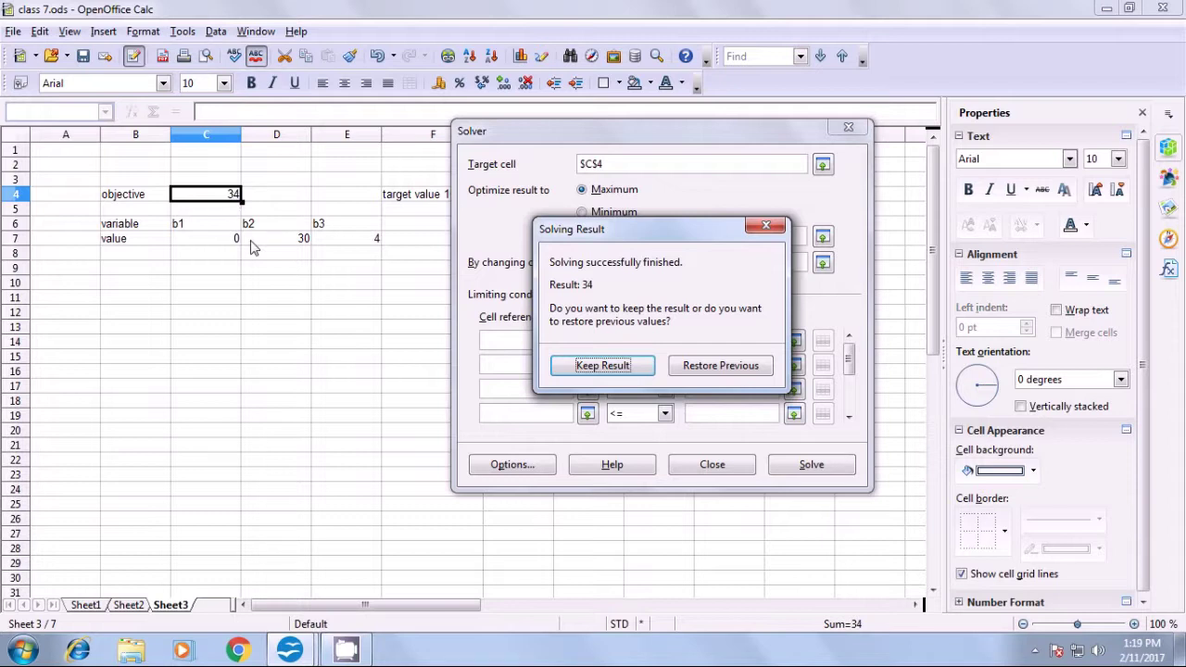
- Restore previous values, switch Solver to Minimum changing C7, solve, and restore again
left_click(716, 367)
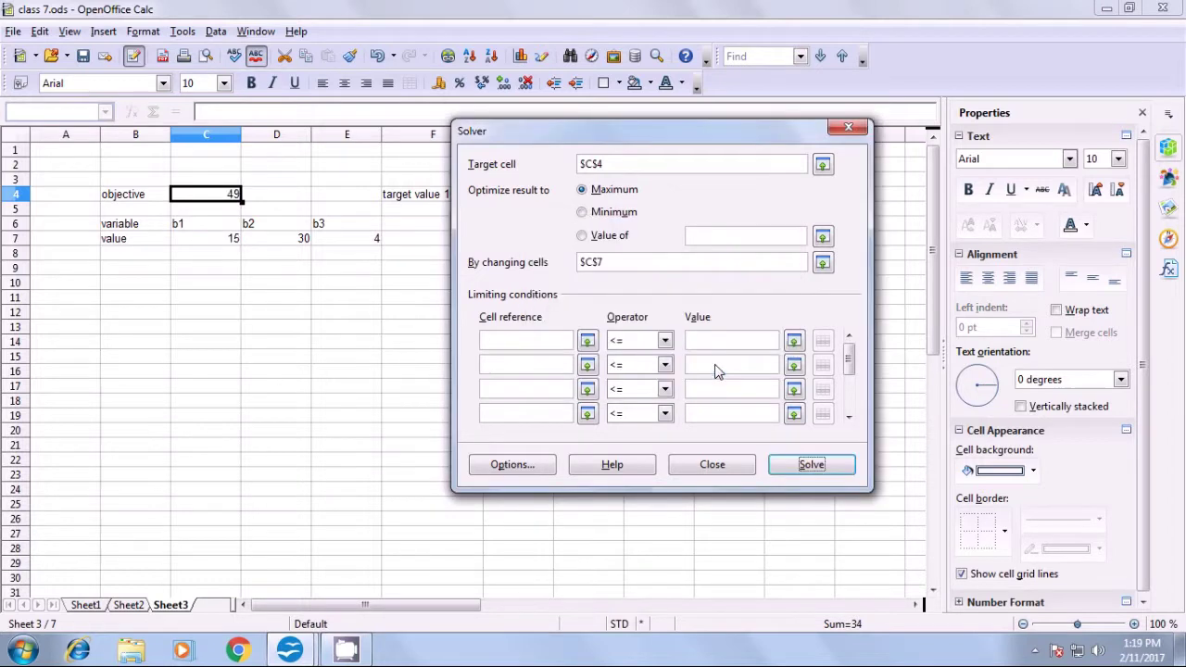
left_click(583, 213)
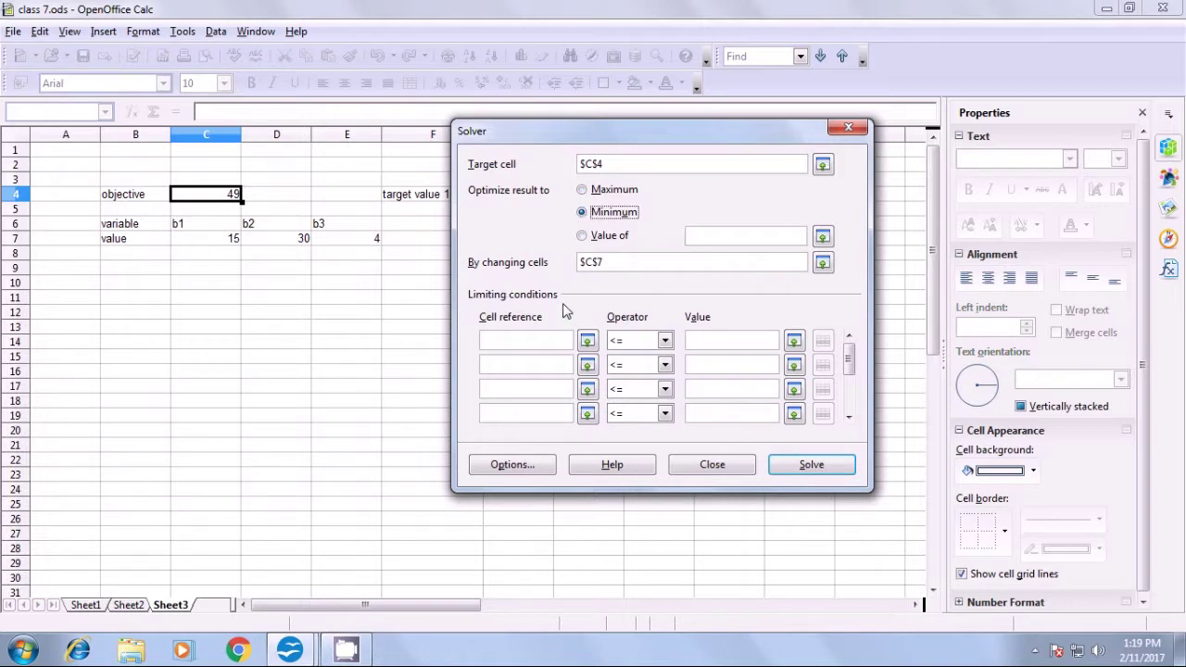
left_click(212, 247)
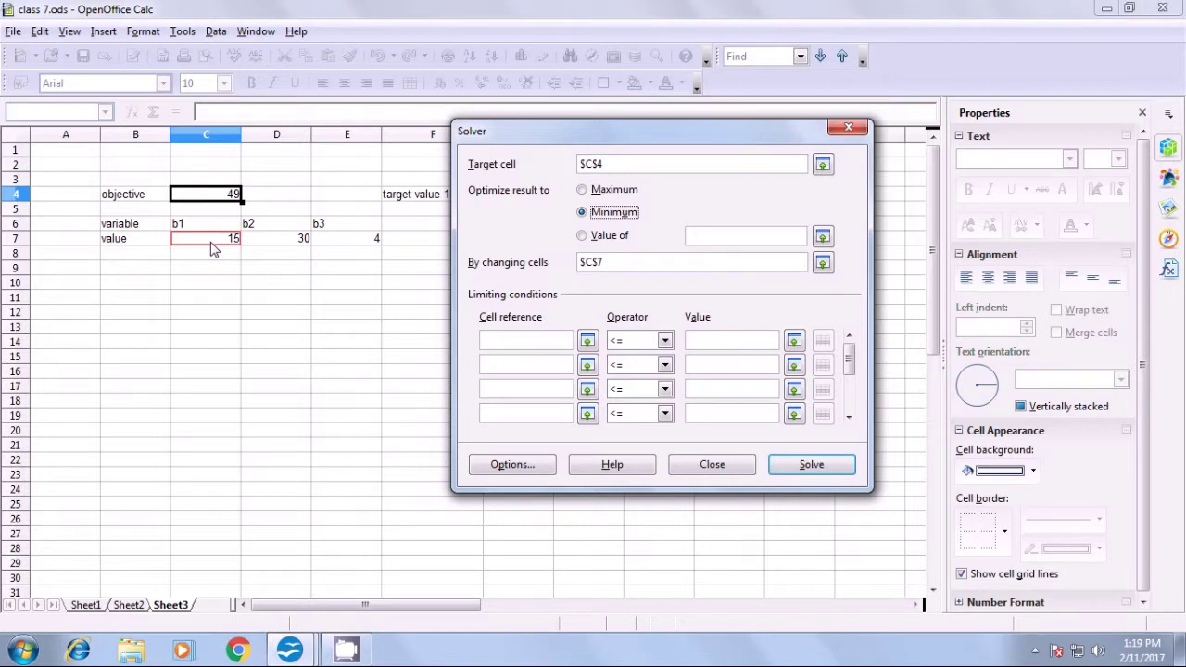
left_click(661, 261)
left_click(803, 473)
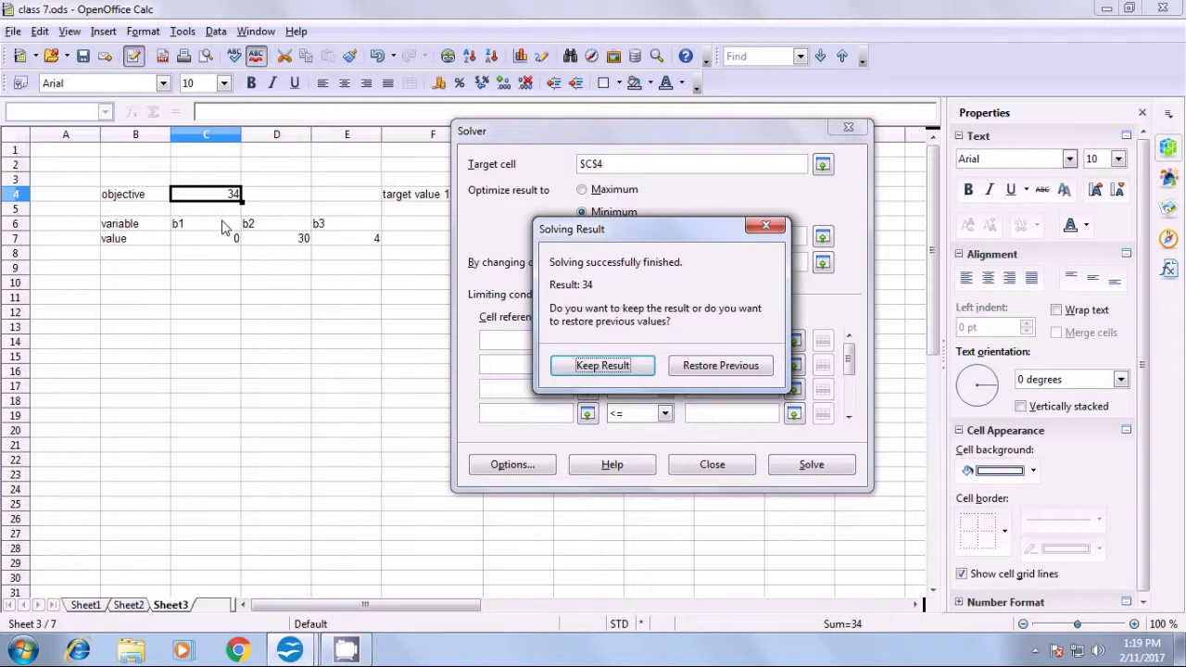
left_click(738, 367)
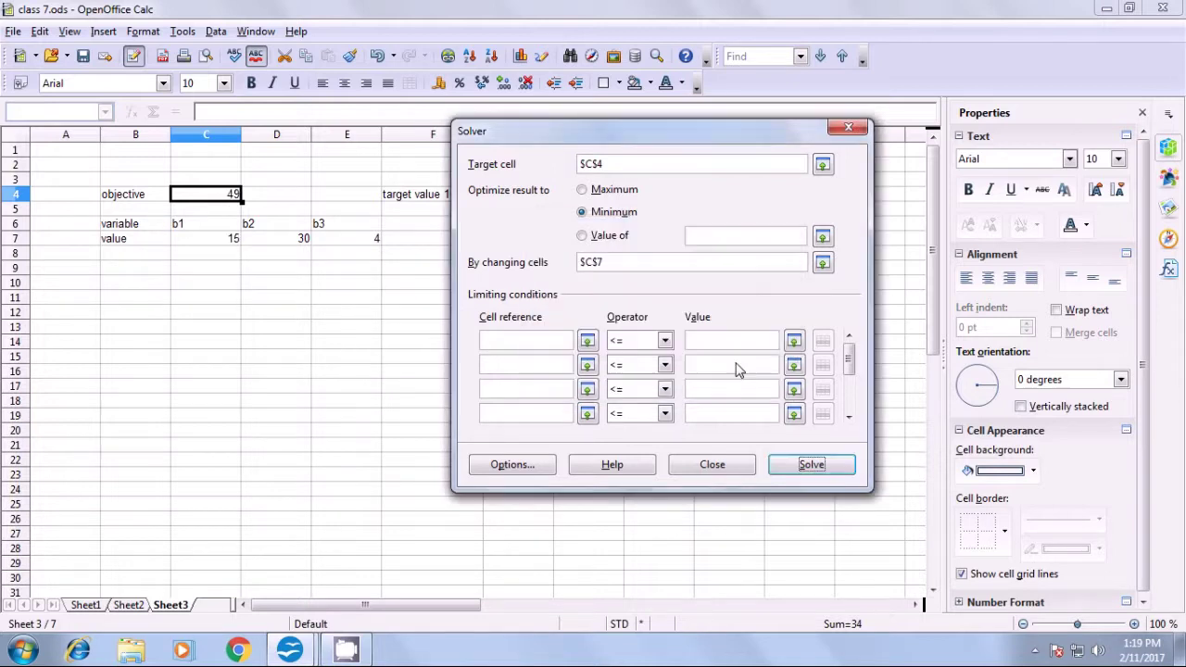
- Change Solver's By changing cells entry to $C$4
left_click_drag(639, 127, 670, 287)
left_click(213, 208)
left_click(216, 194)
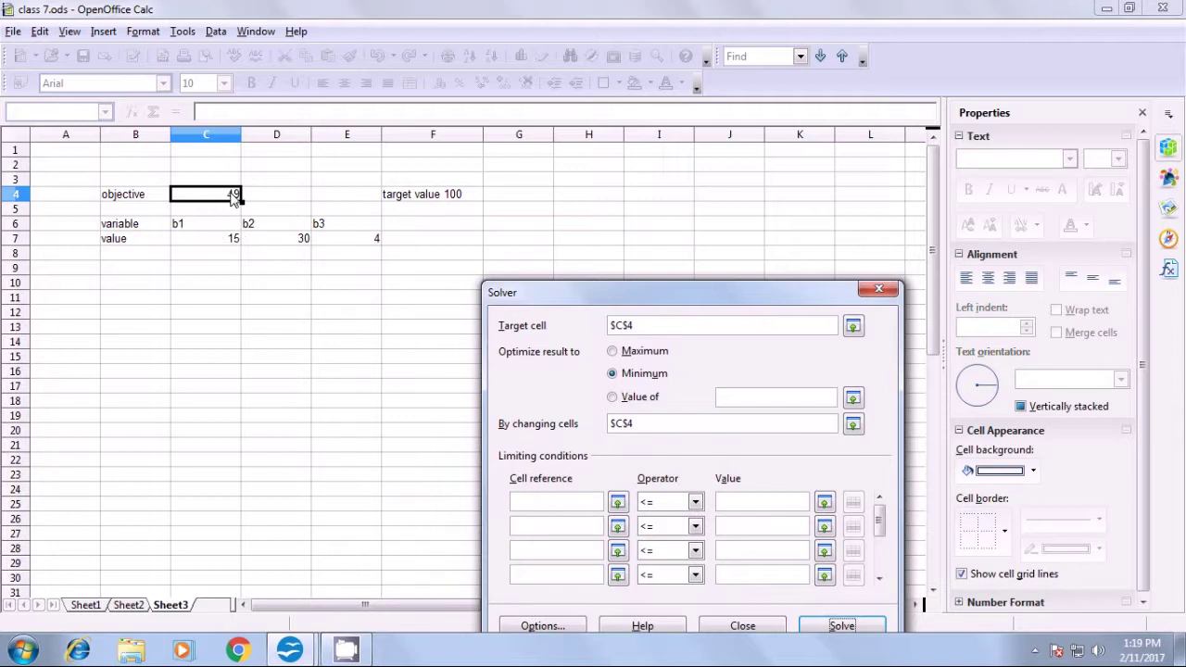
- Set Solver to reach a value of 100 by changing $C$7 and solve
left_click_drag(583, 293, 549, 142)
left_click(576, 240)
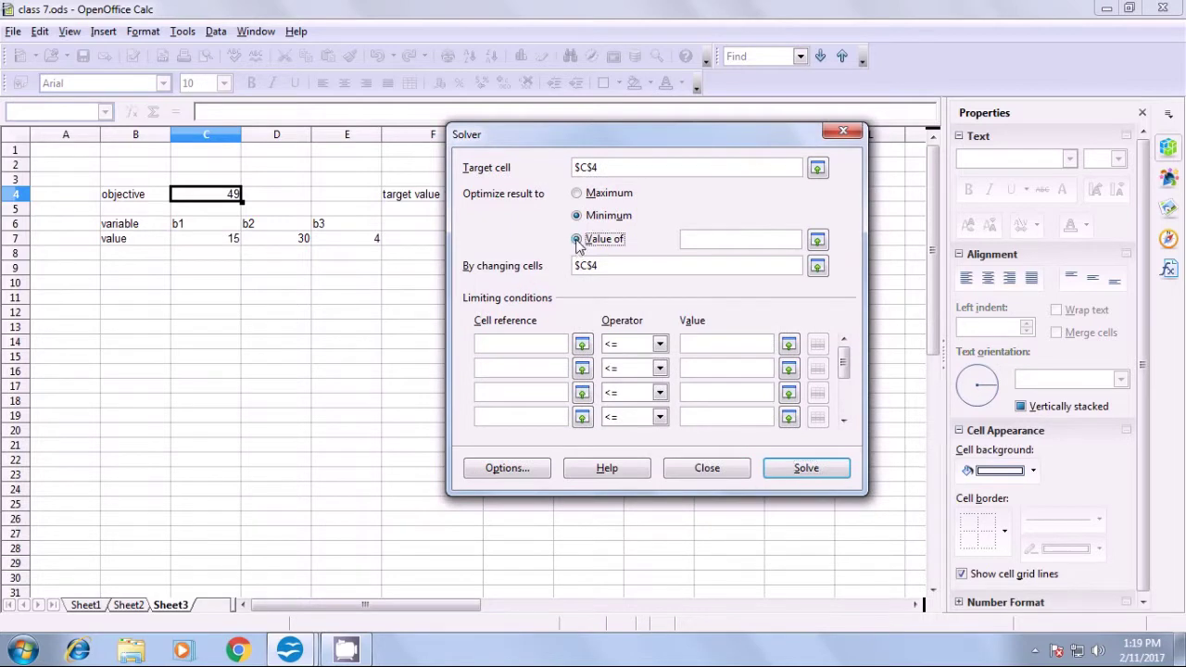
left_click(702, 244)
left_click(604, 266)
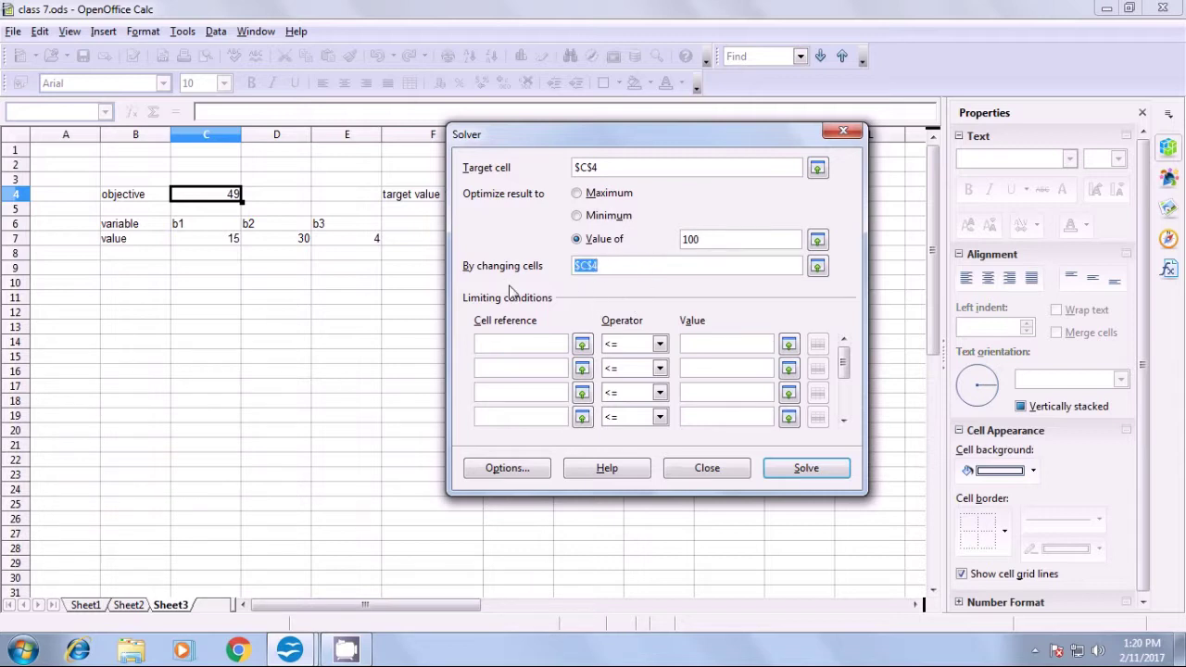
left_click(222, 247)
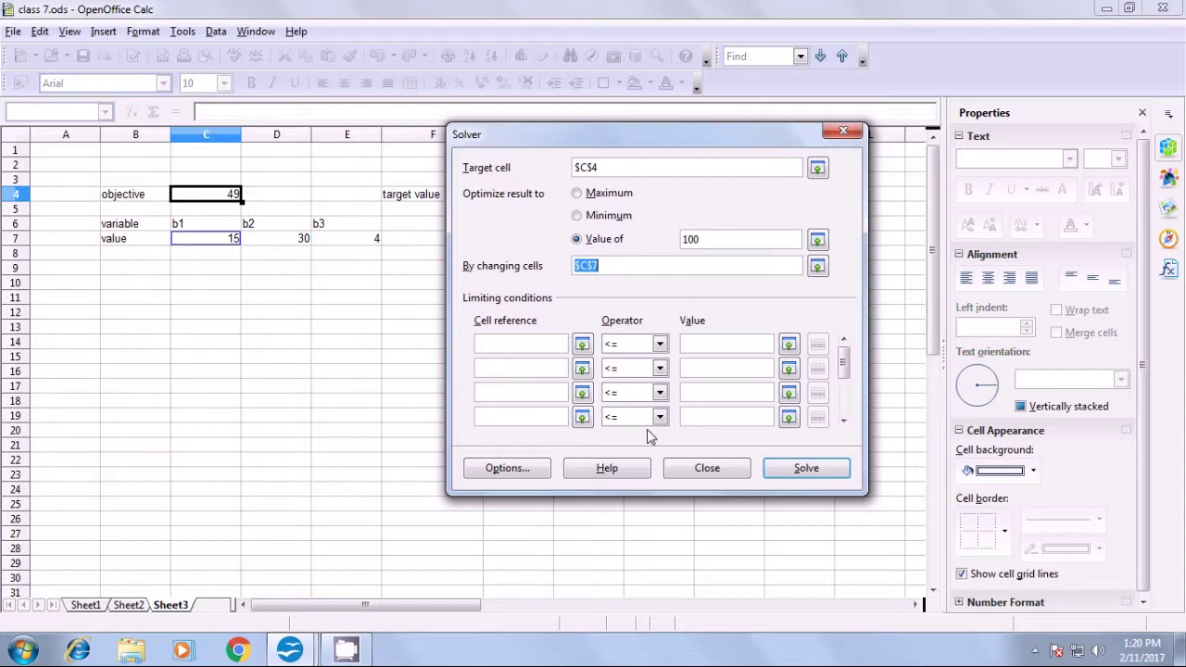
left_click(804, 470)
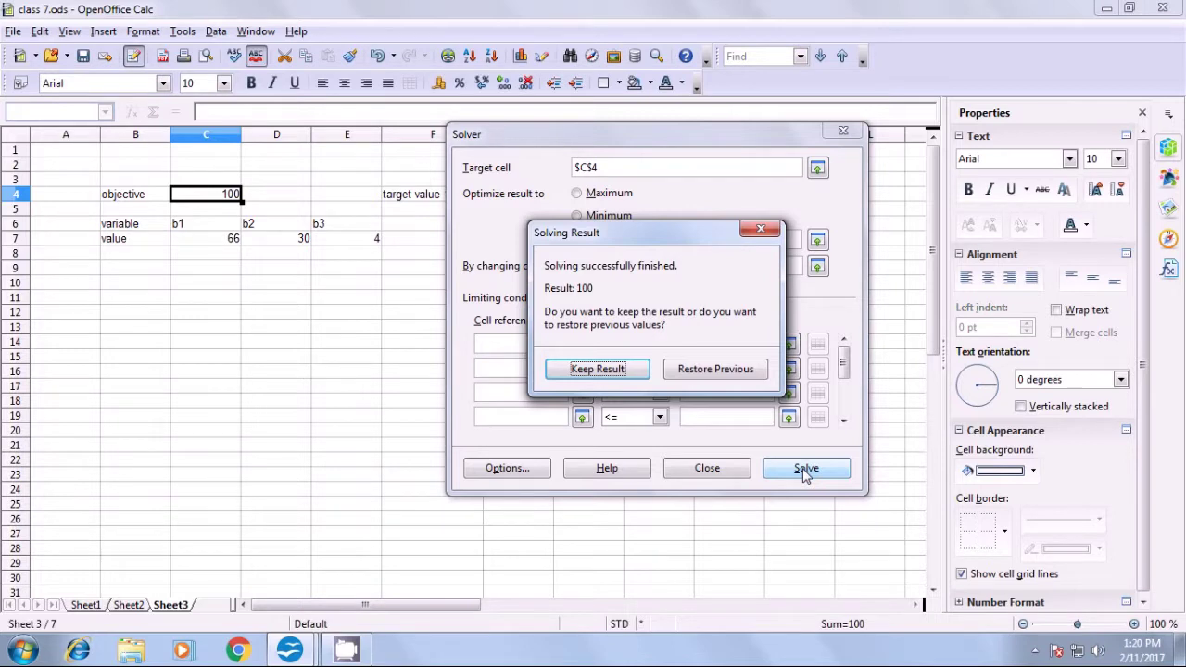
- Keep the Solver result and check b1 = 66 in C7 and the C4 objective
left_click(590, 375)
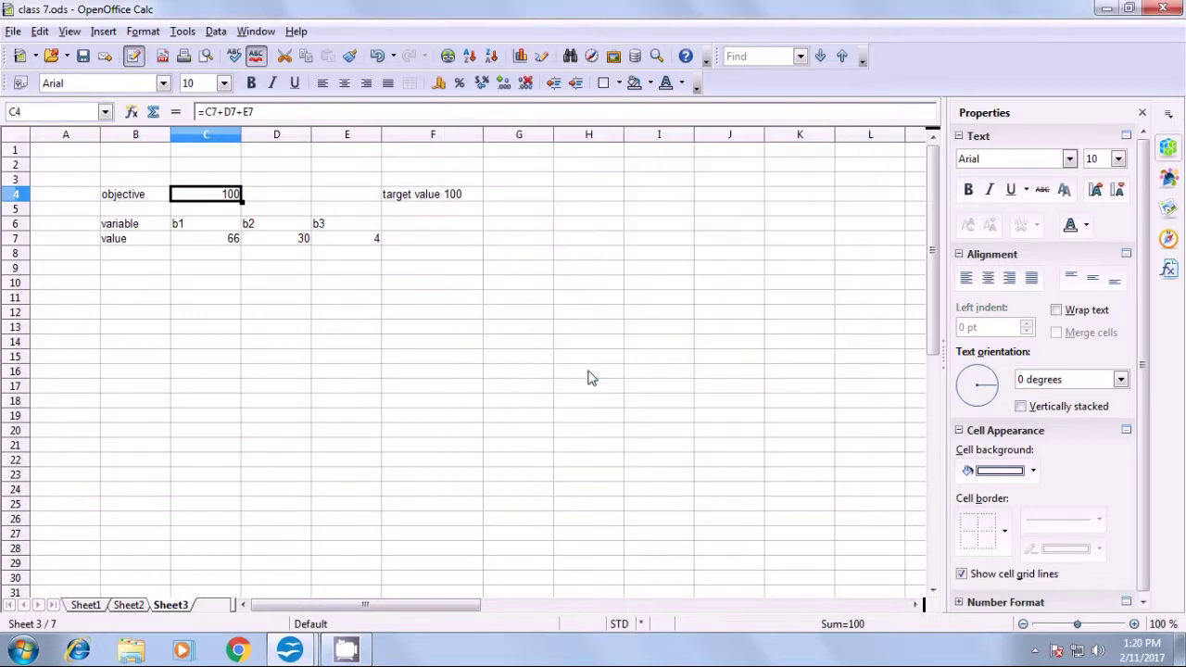
left_click(233, 299)
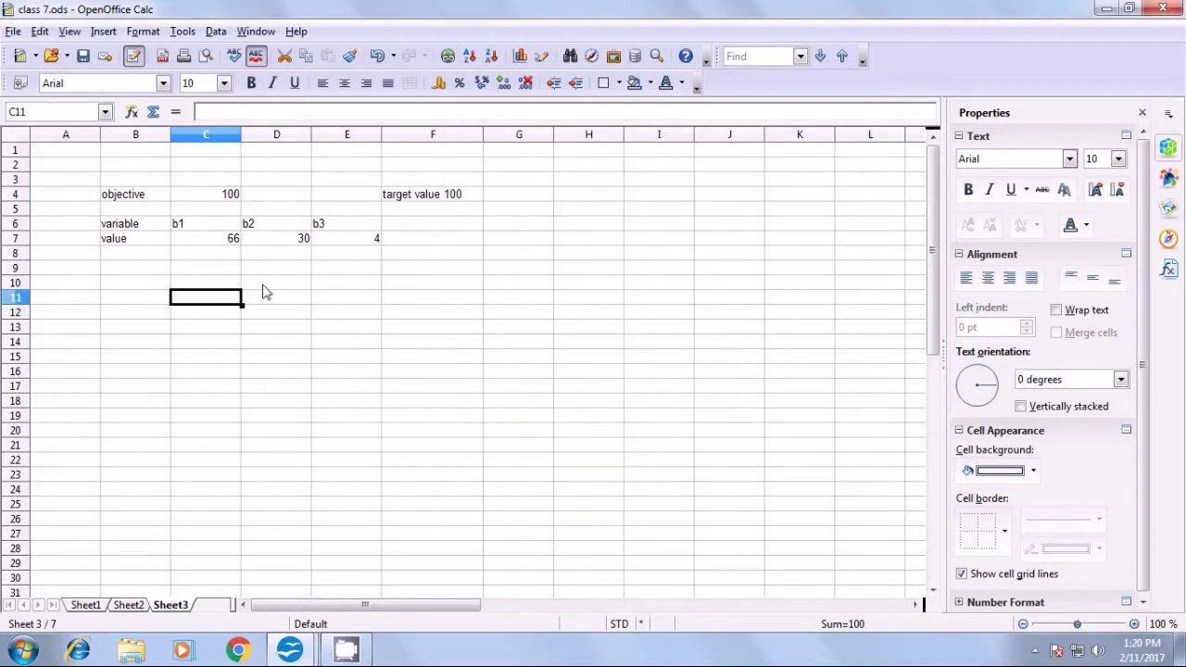
left_click(234, 240)
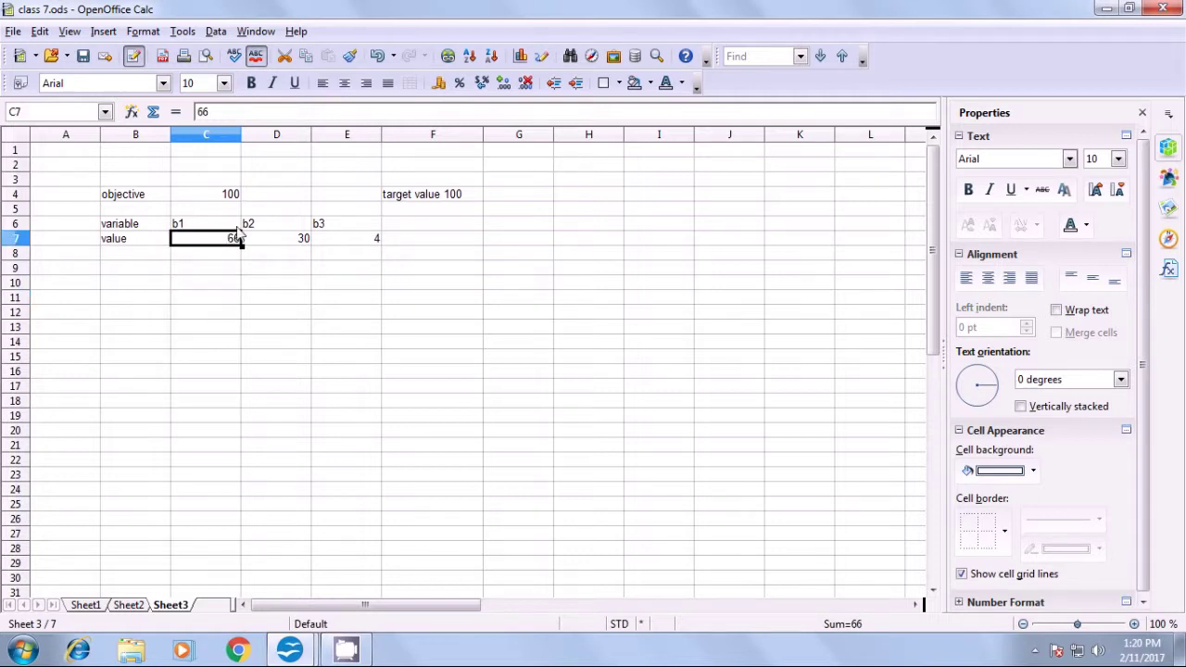
left_click(227, 198)
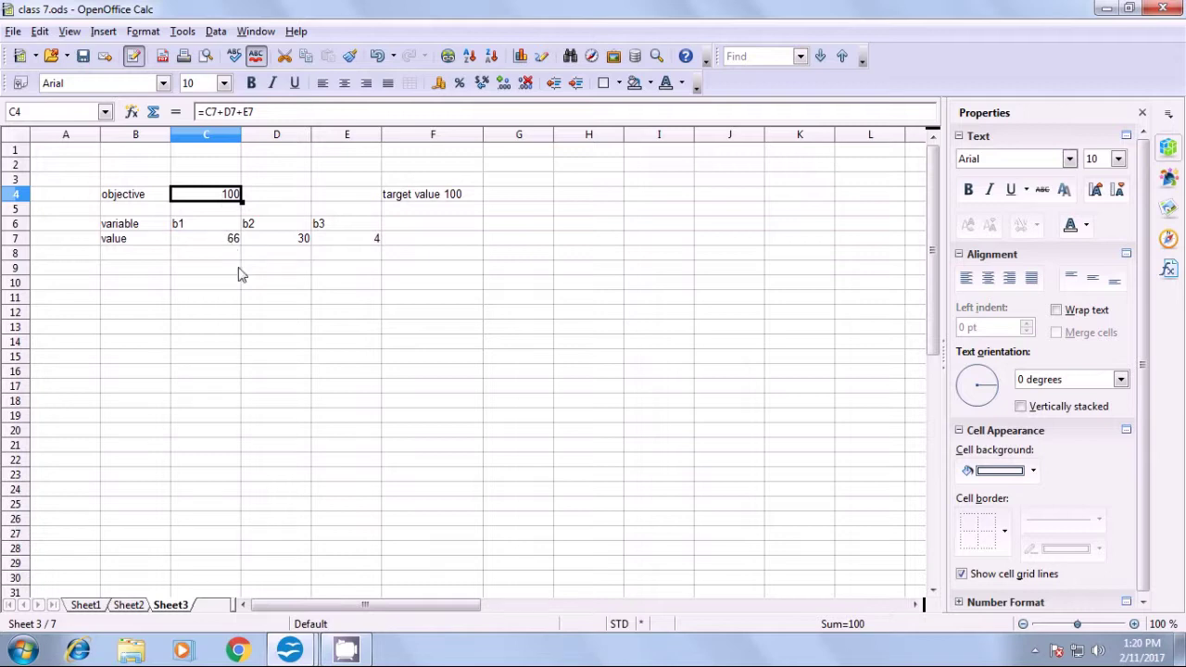
- Enter 200 in G4 as a second target and review C7, D7, C4 and G4
left_click(498, 197)
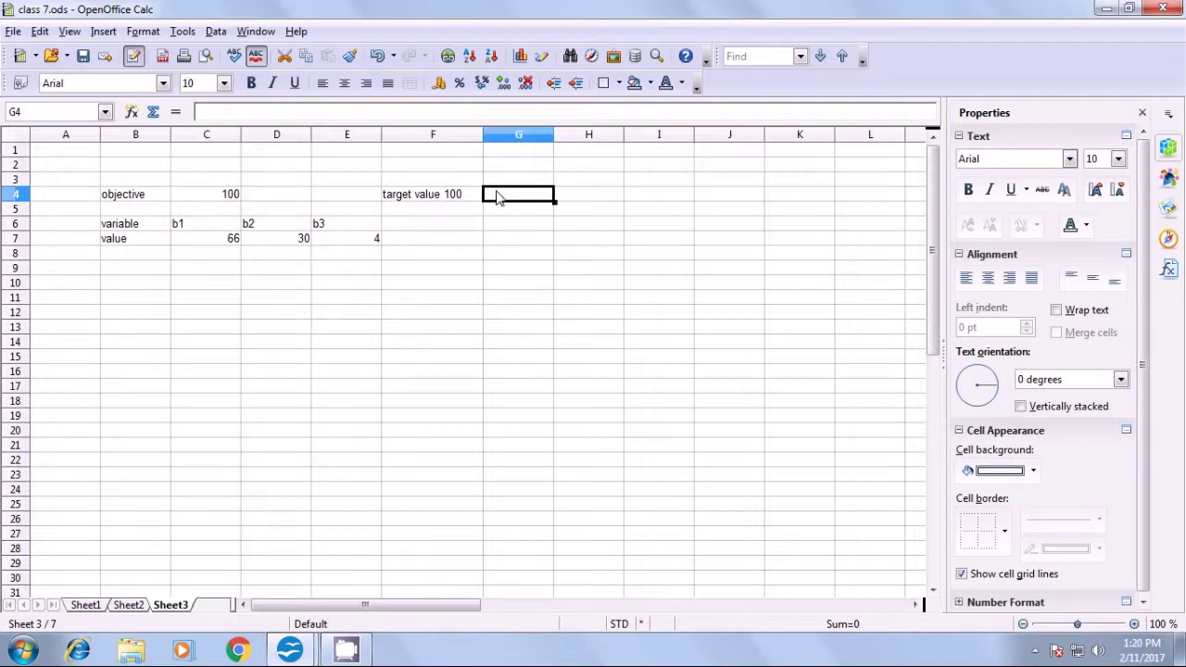
type("200")
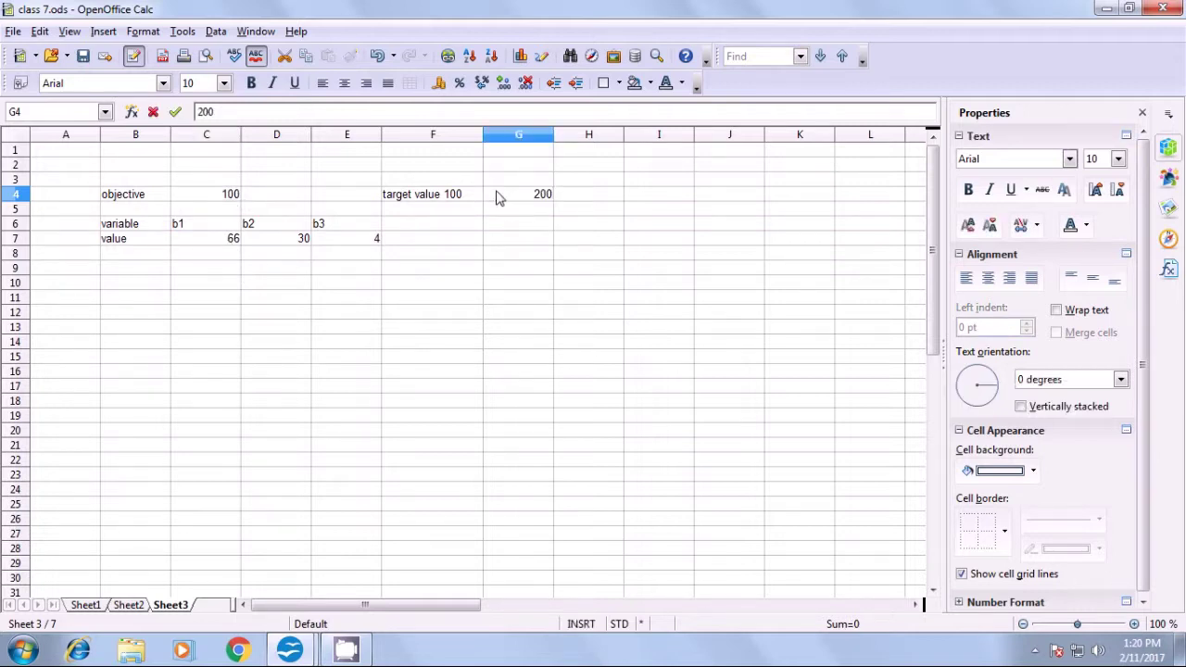
left_click(505, 230)
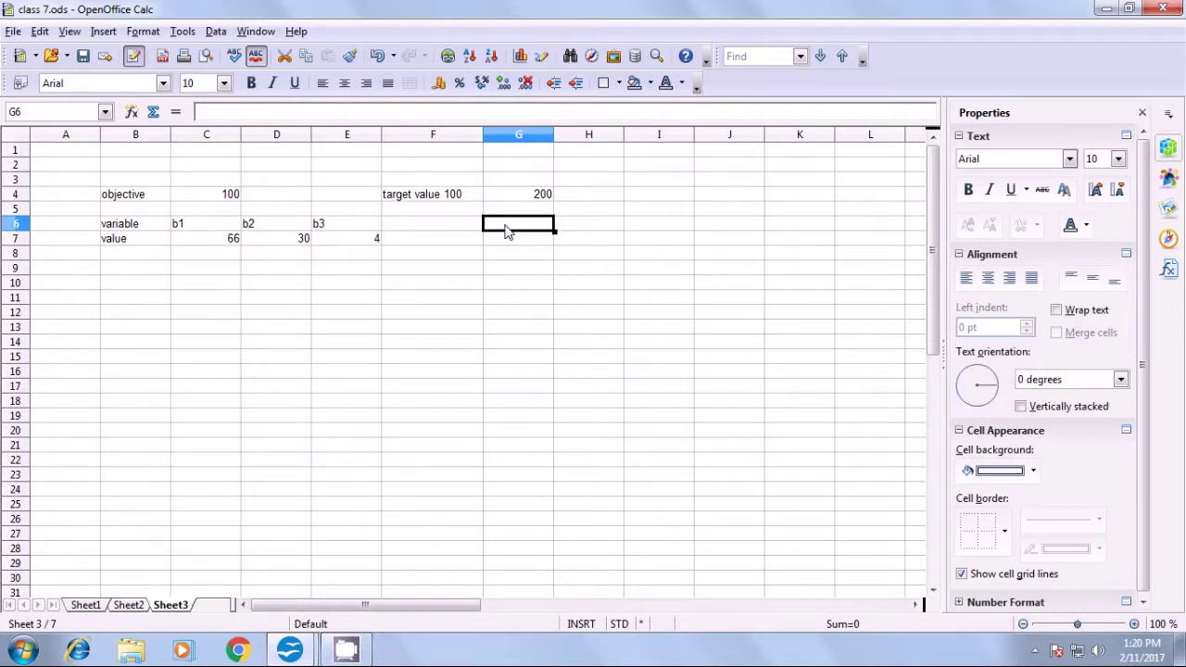
left_click(238, 243)
left_click(284, 243)
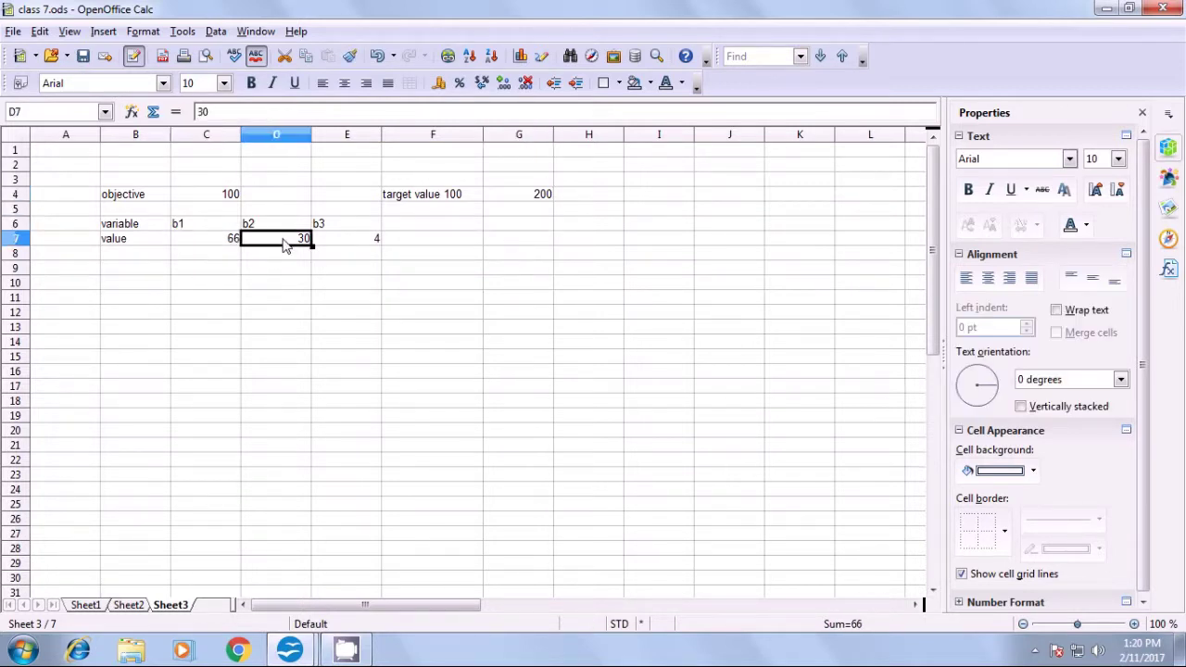
left_click(215, 196)
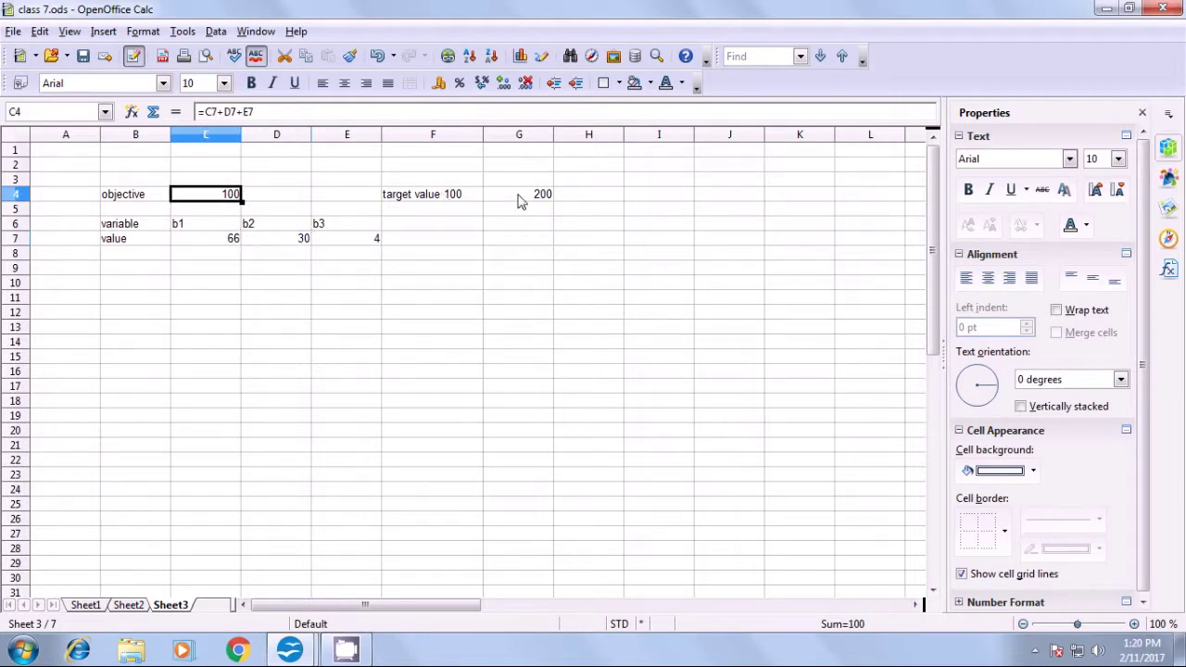
left_click(554, 196)
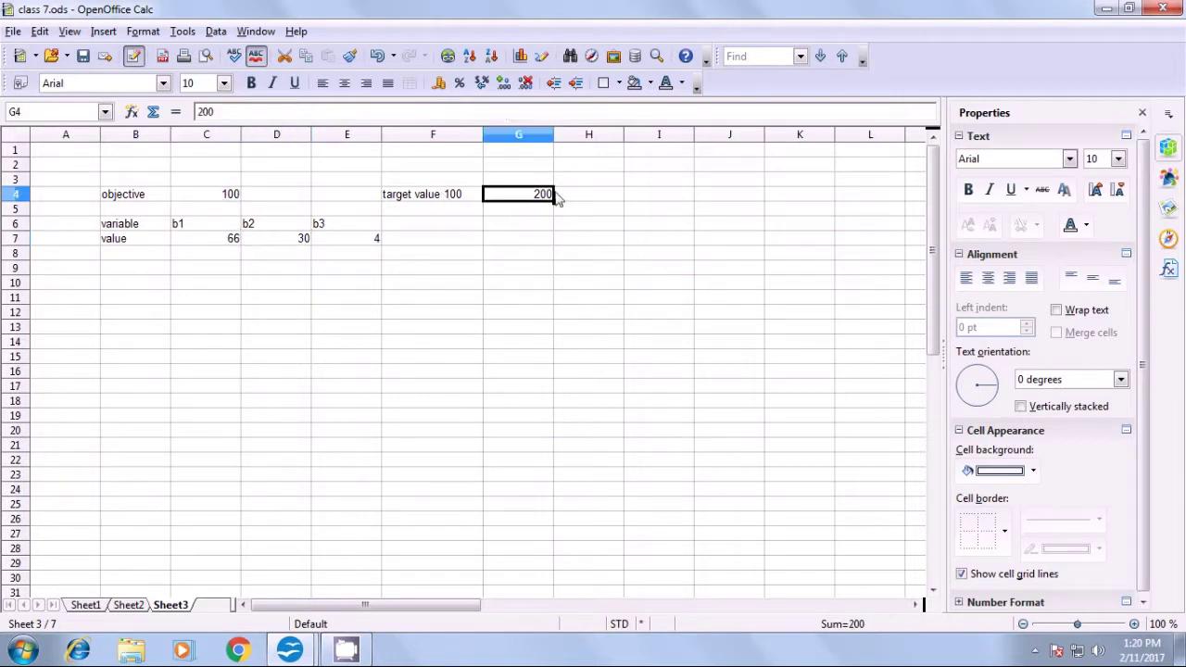
left_click(222, 197)
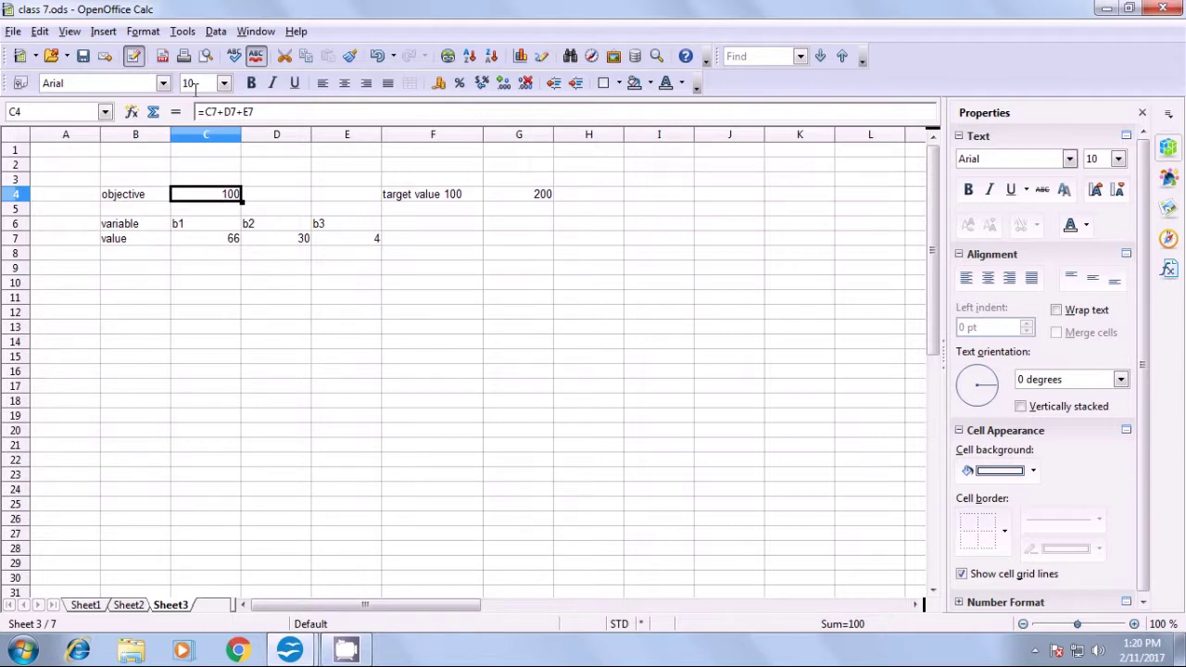
left_click(181, 30)
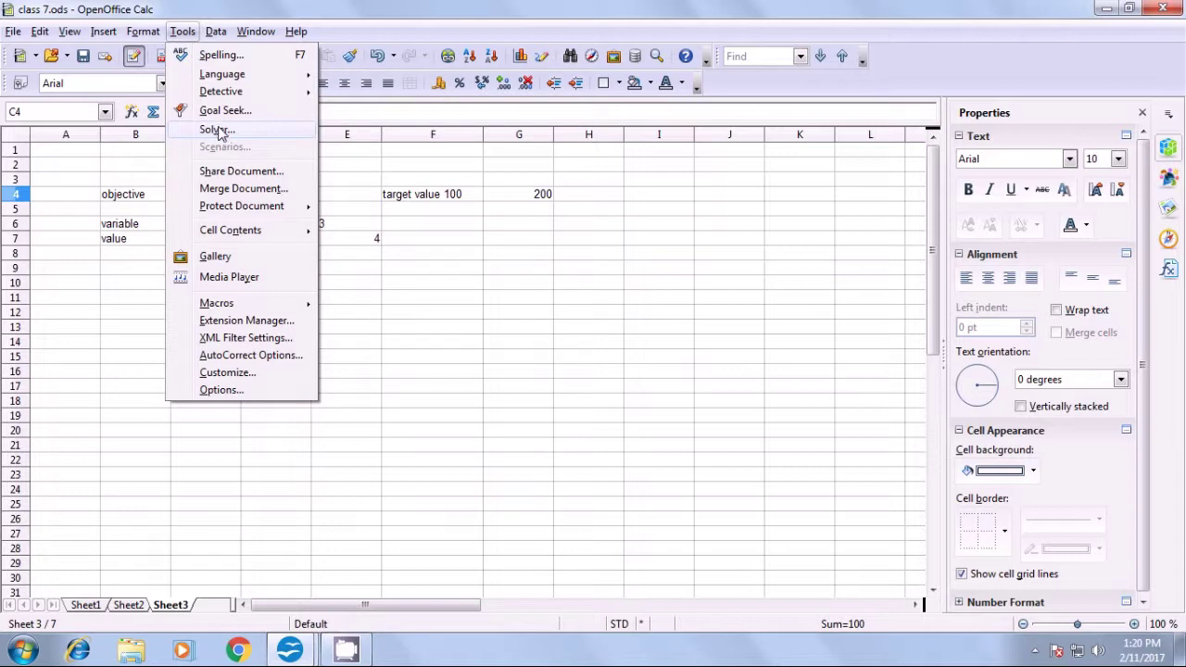
- Re-run Solver for value 200 changing $C$7:$D$7, keeping b1 196 and b2 0
left_click(217, 130)
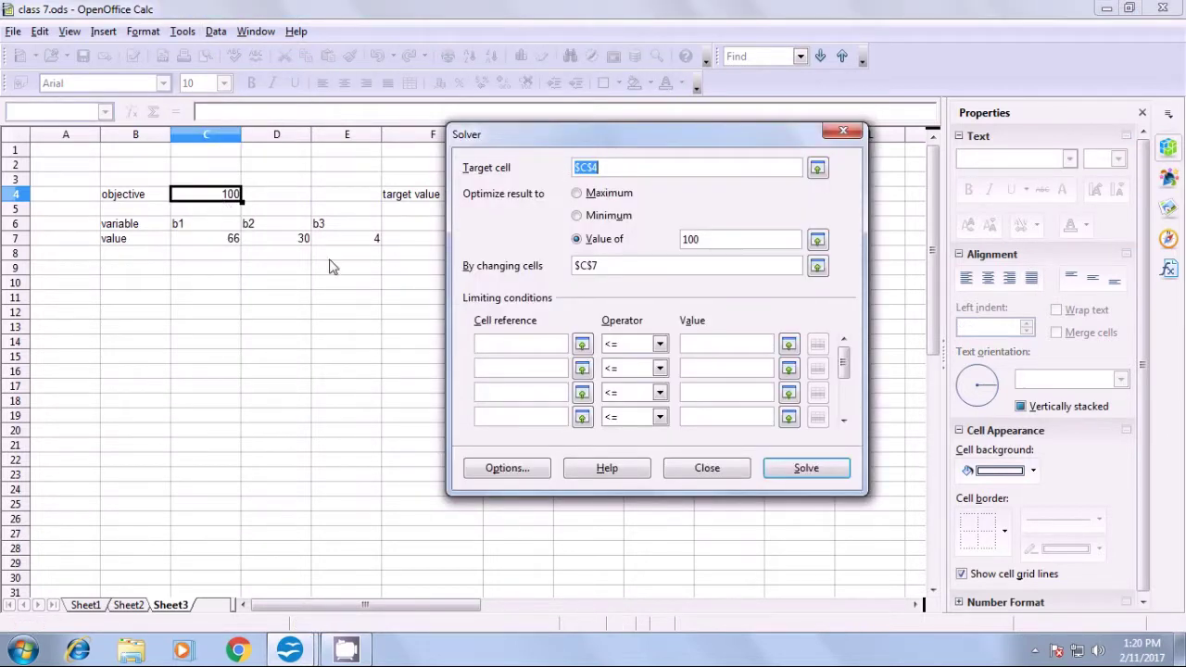
double_click(719, 239)
key("BackSpace")
type("200")
left_click(670, 268)
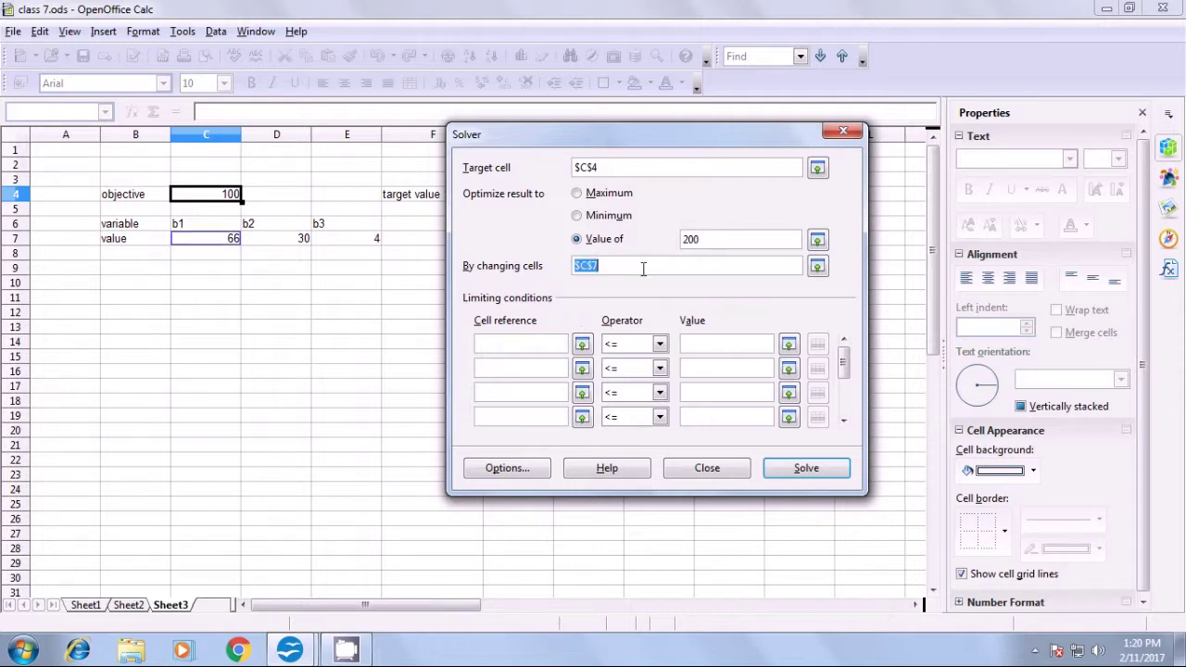
left_click_drag(213, 248, 285, 242)
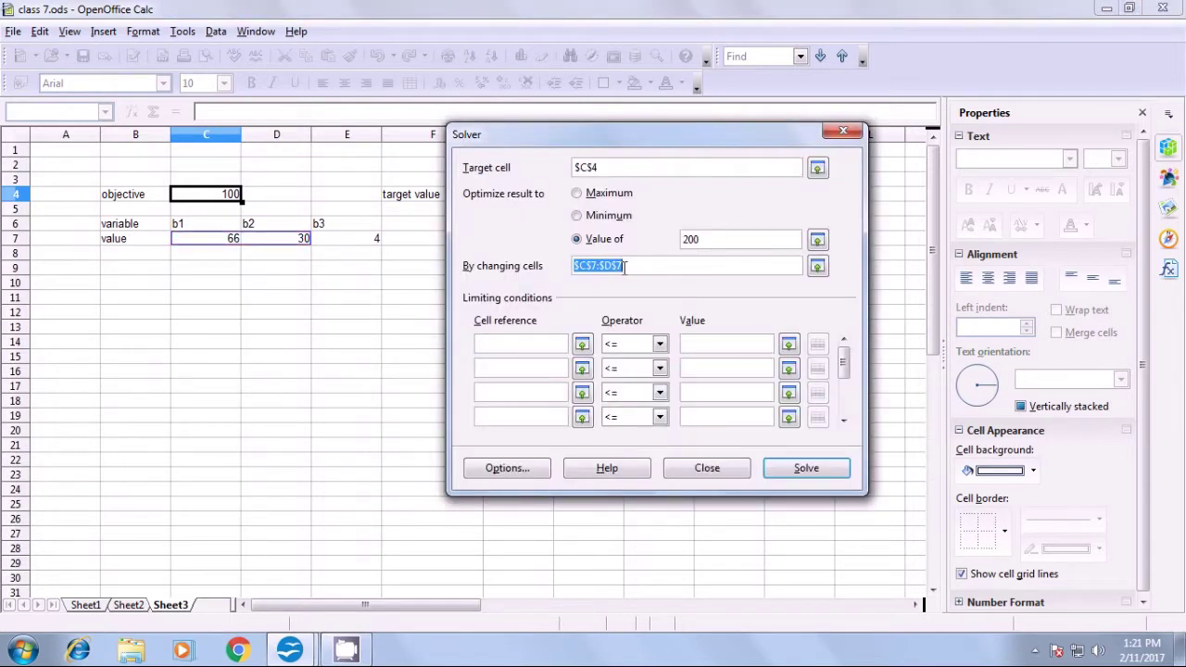
left_click(786, 477)
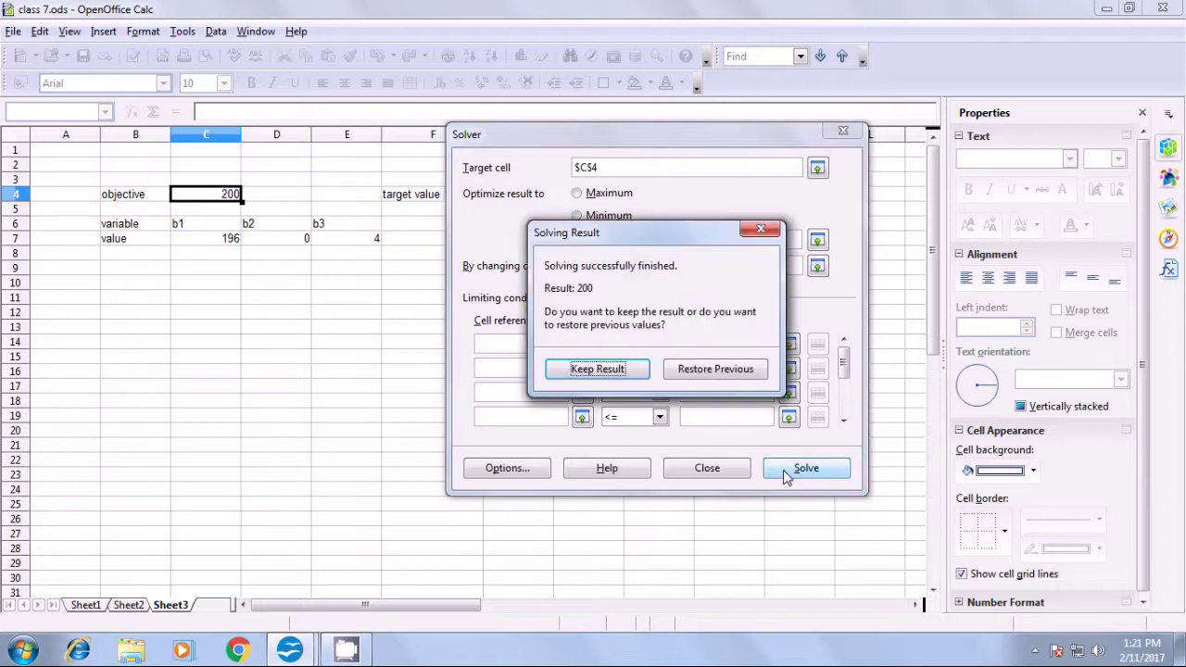
left_click(582, 368)
left_click(231, 283)
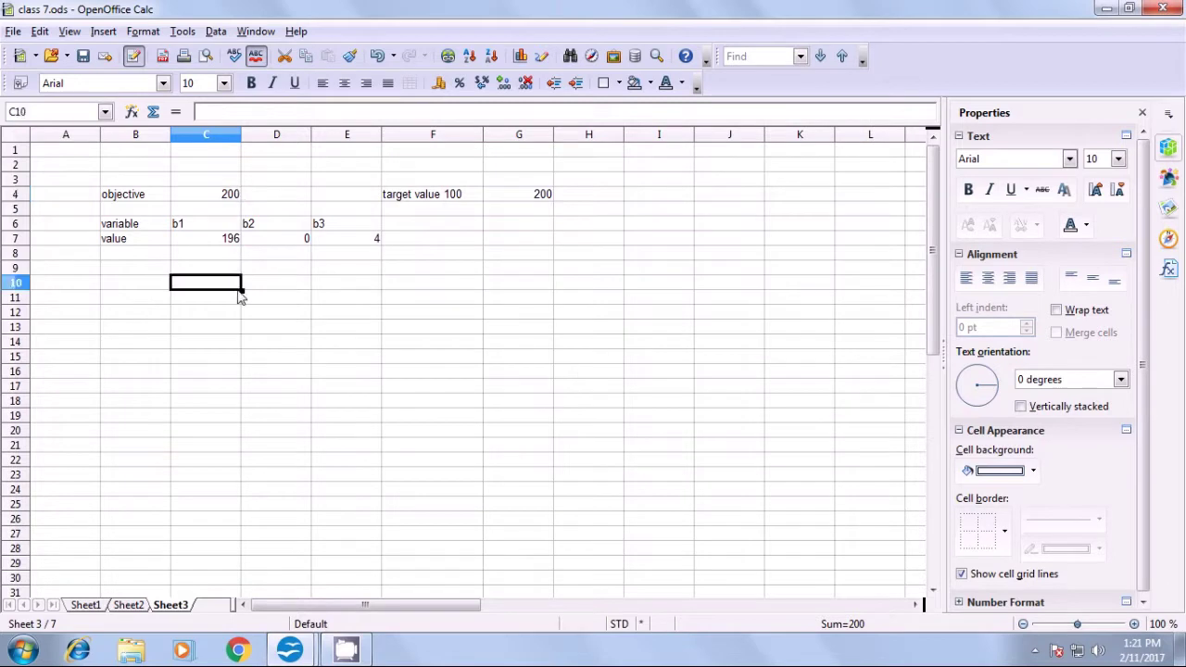
left_click(209, 238)
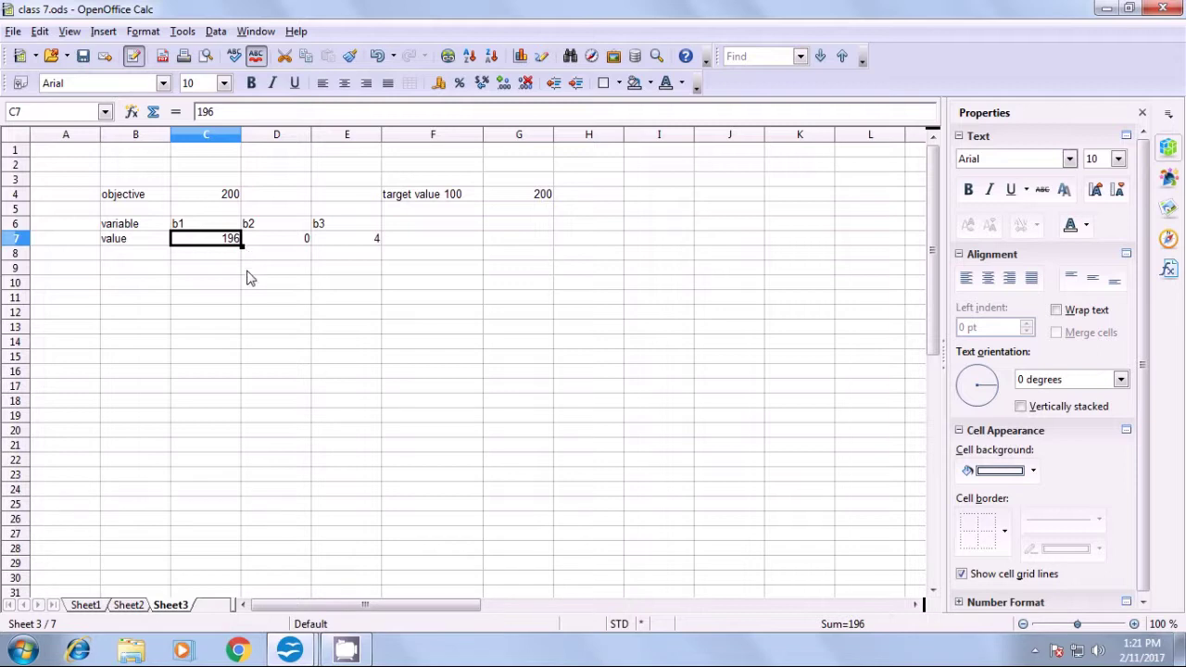
left_click(249, 278)
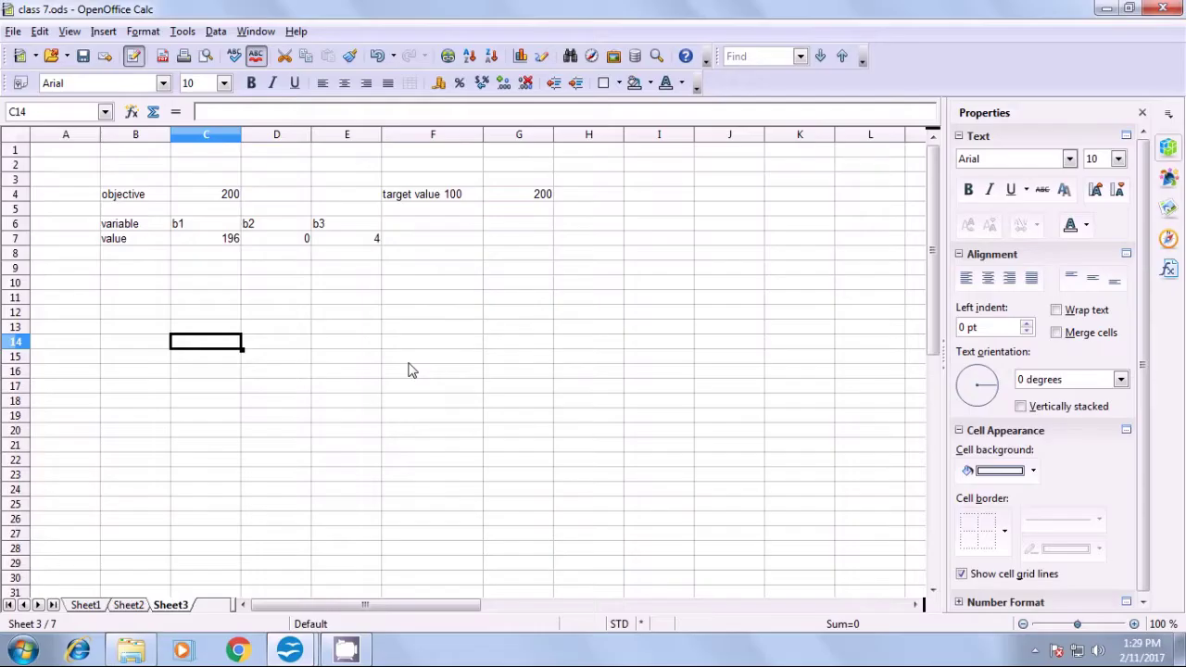
left_click(410, 361)
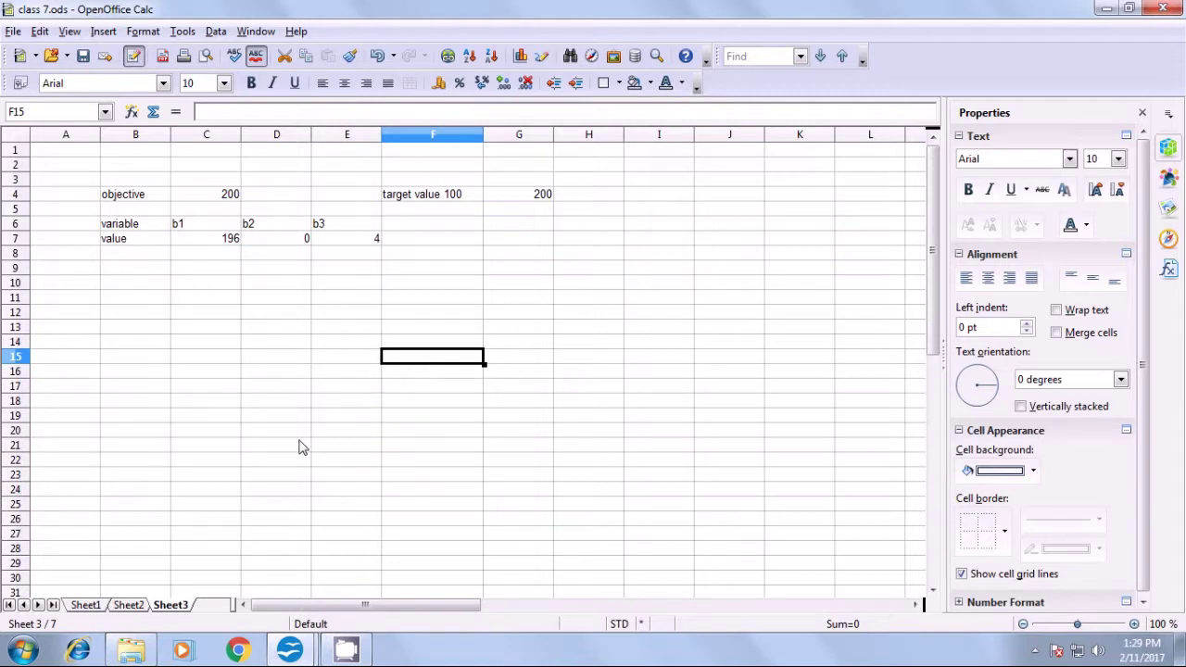
- Copy the team names from Sheet2 C2:C5 into Sheet3 at B13:B16 and select them
left_click(129, 605)
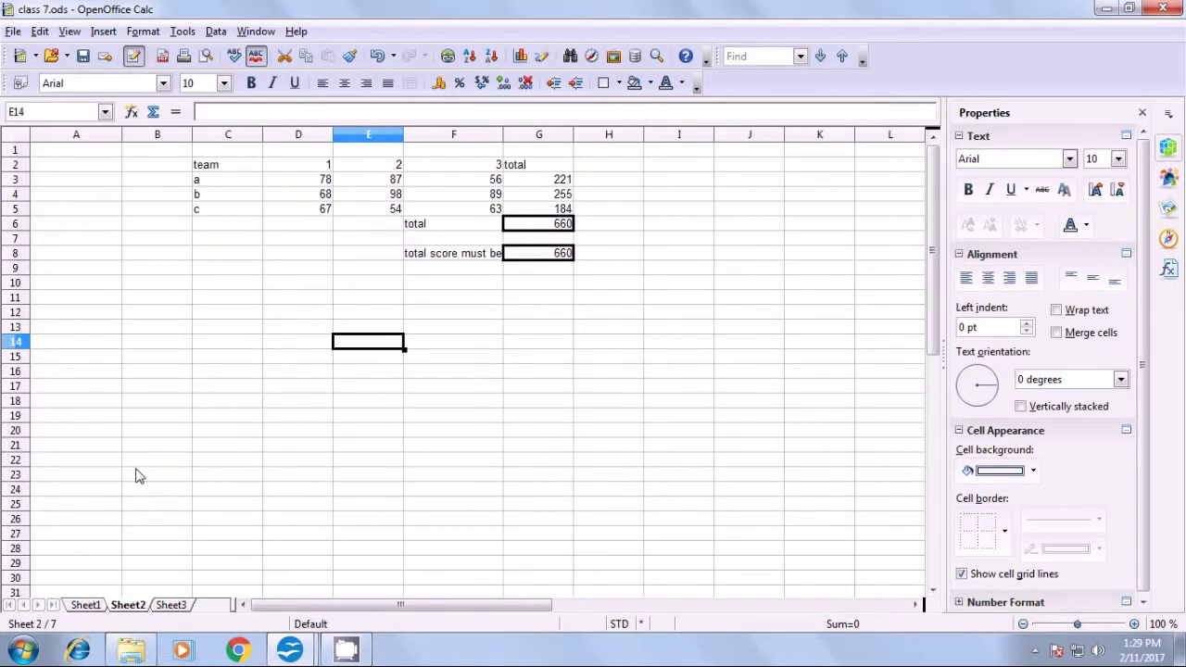
left_click_drag(219, 167, 225, 213)
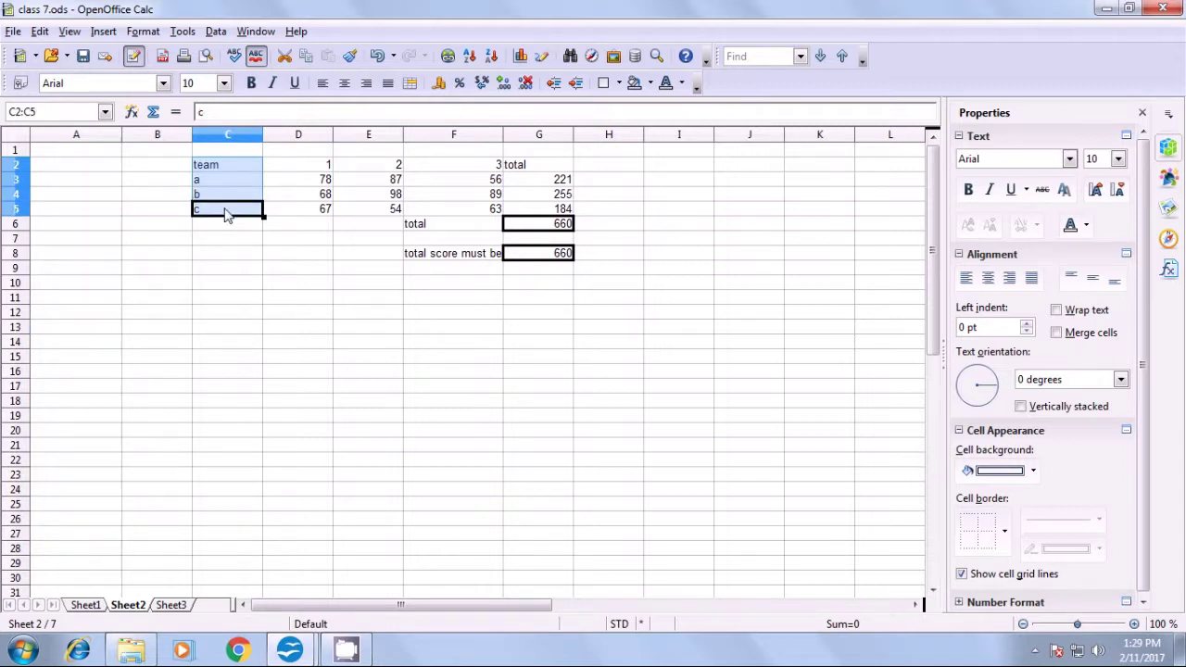
key("ctrl+c")
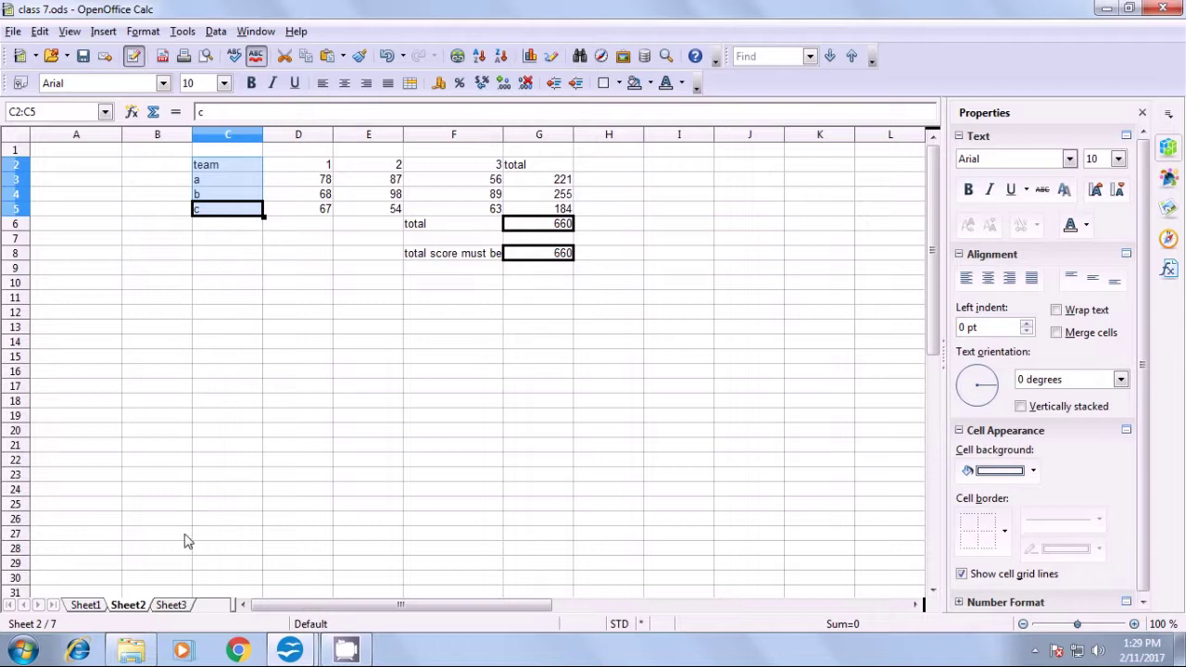
left_click(182, 604)
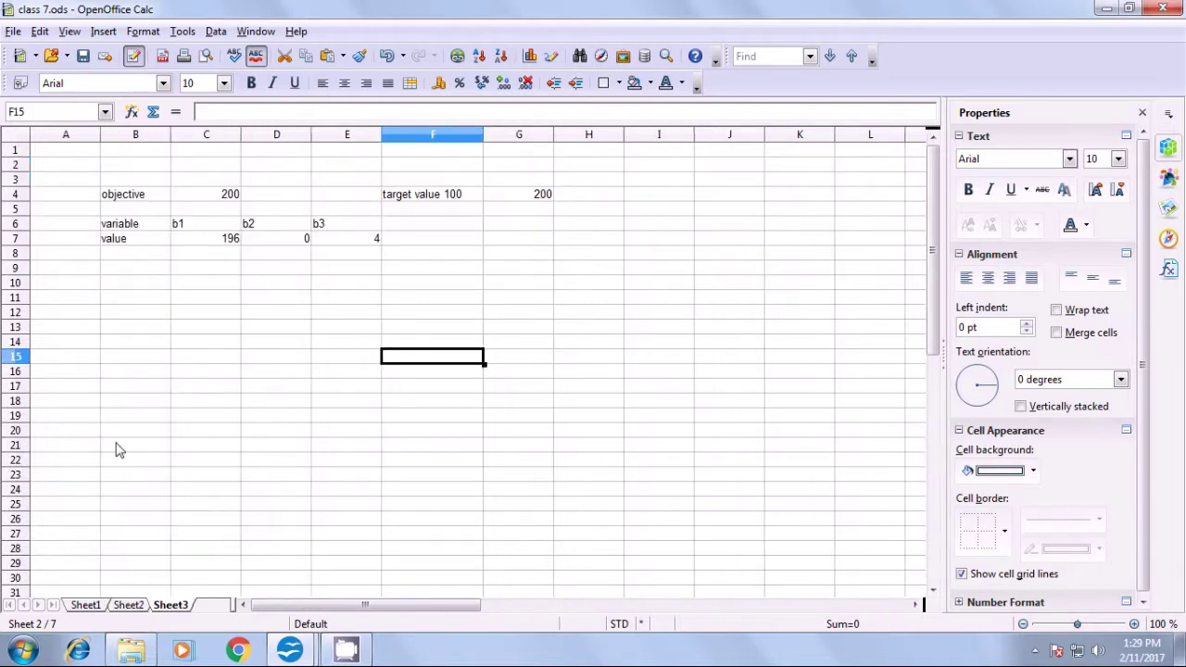
left_click(139, 327)
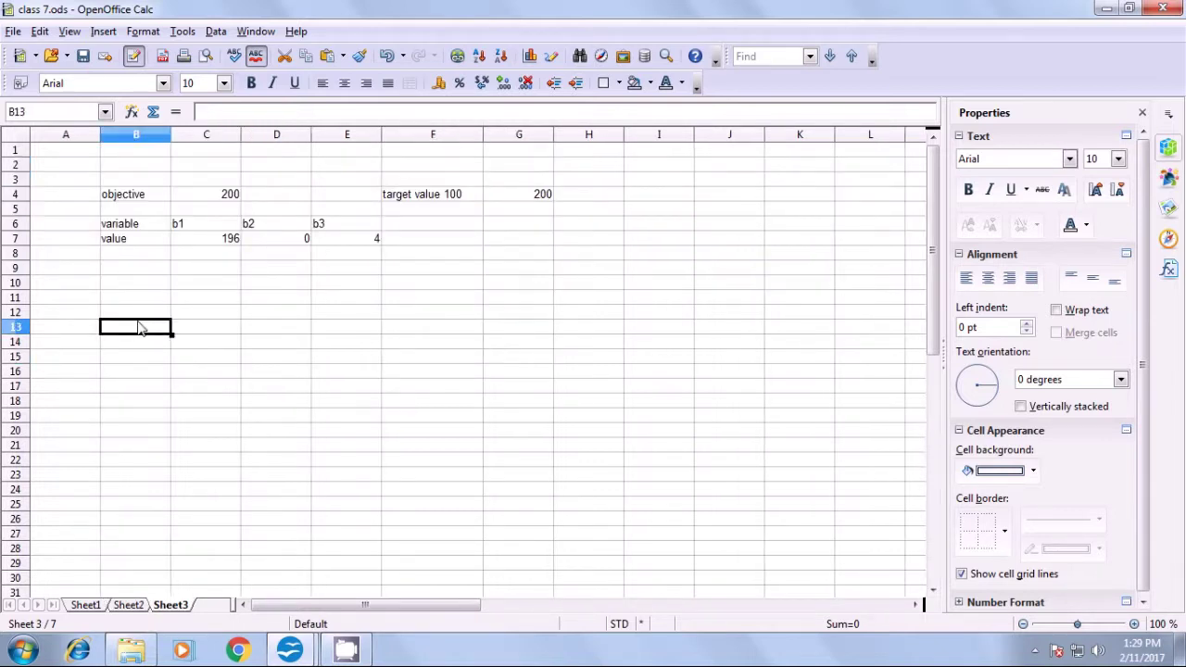
right_click(139, 327)
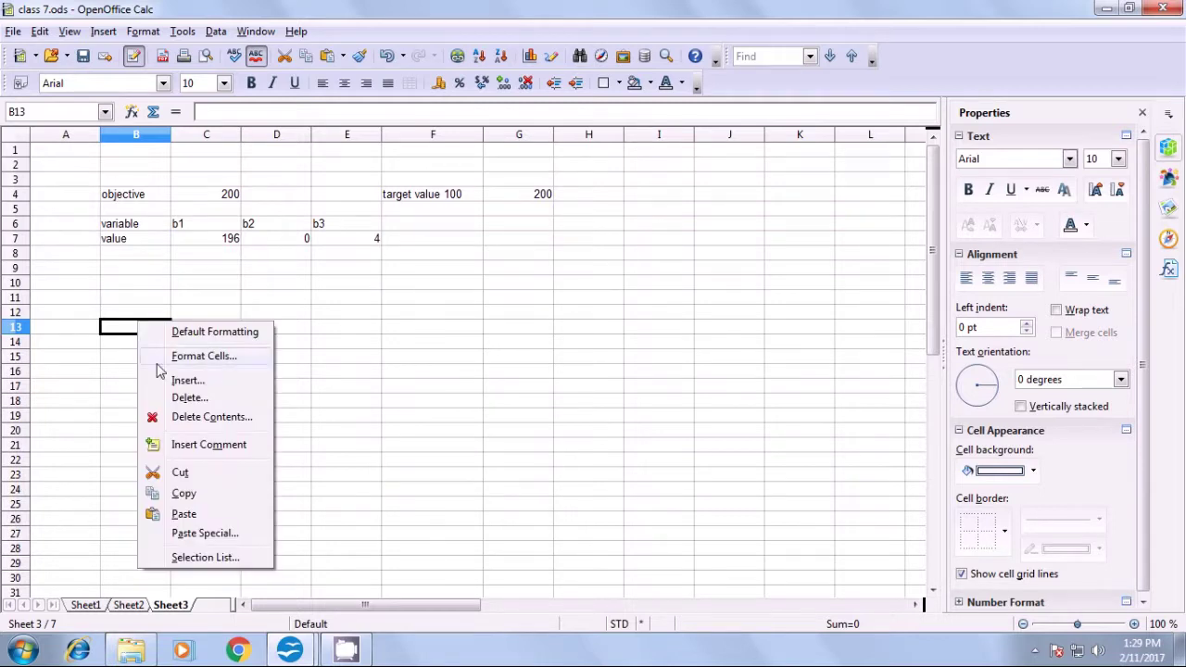
left_click(186, 514)
left_click(234, 328)
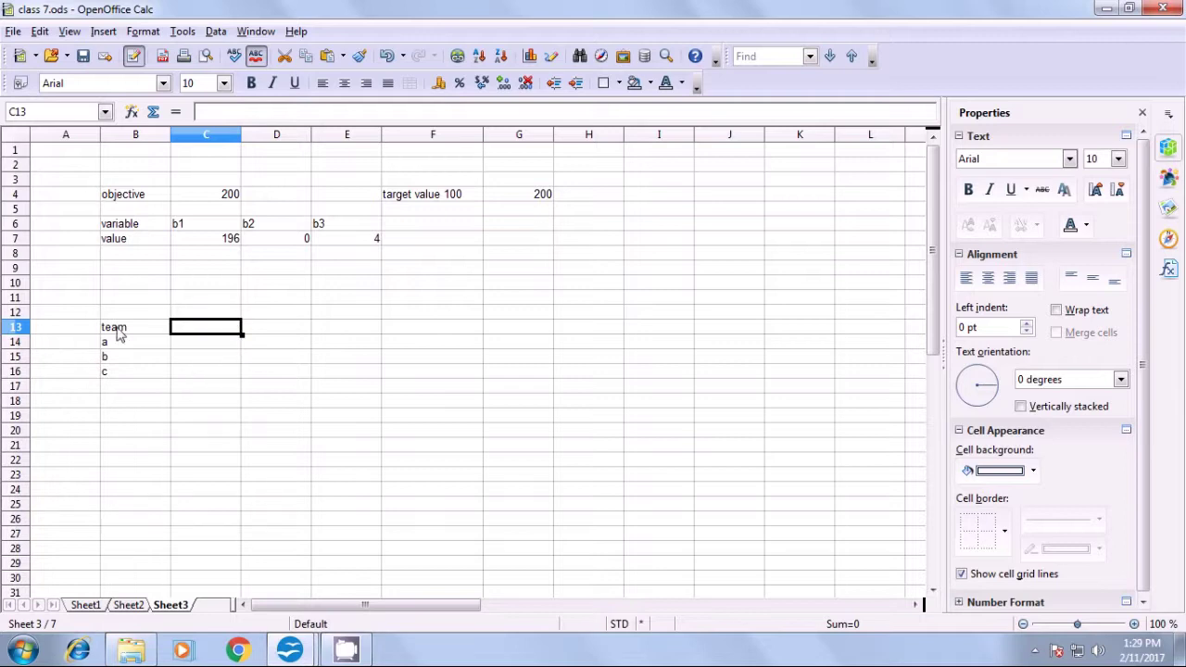
left_click_drag(118, 335, 120, 372)
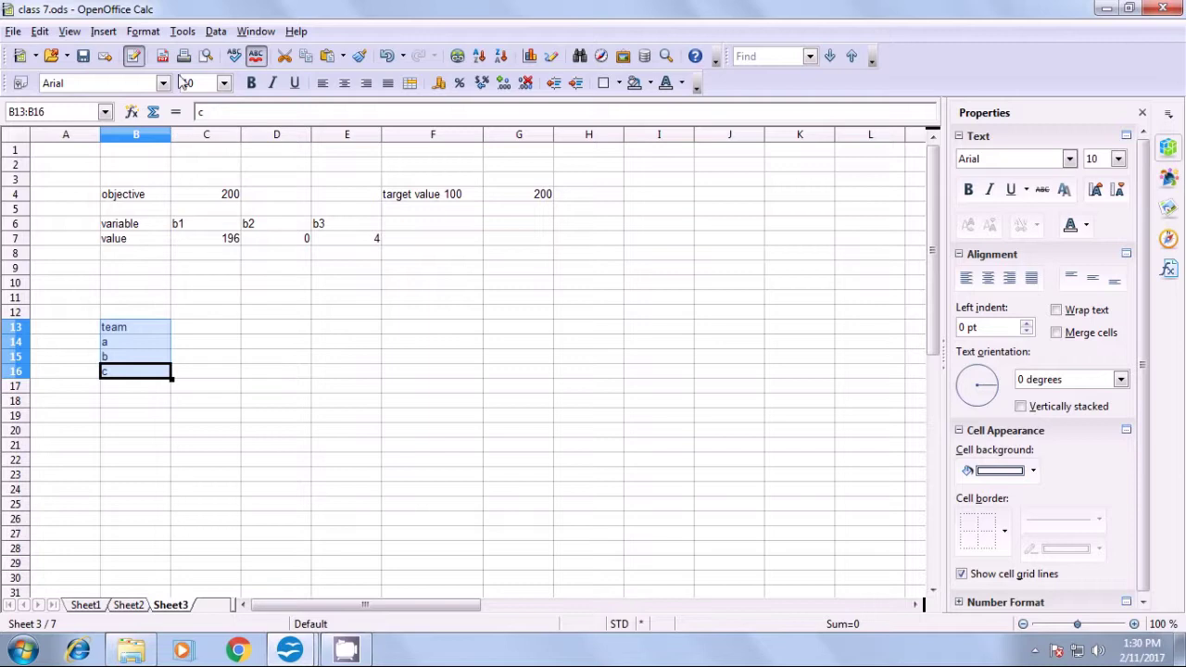
left_click(185, 33)
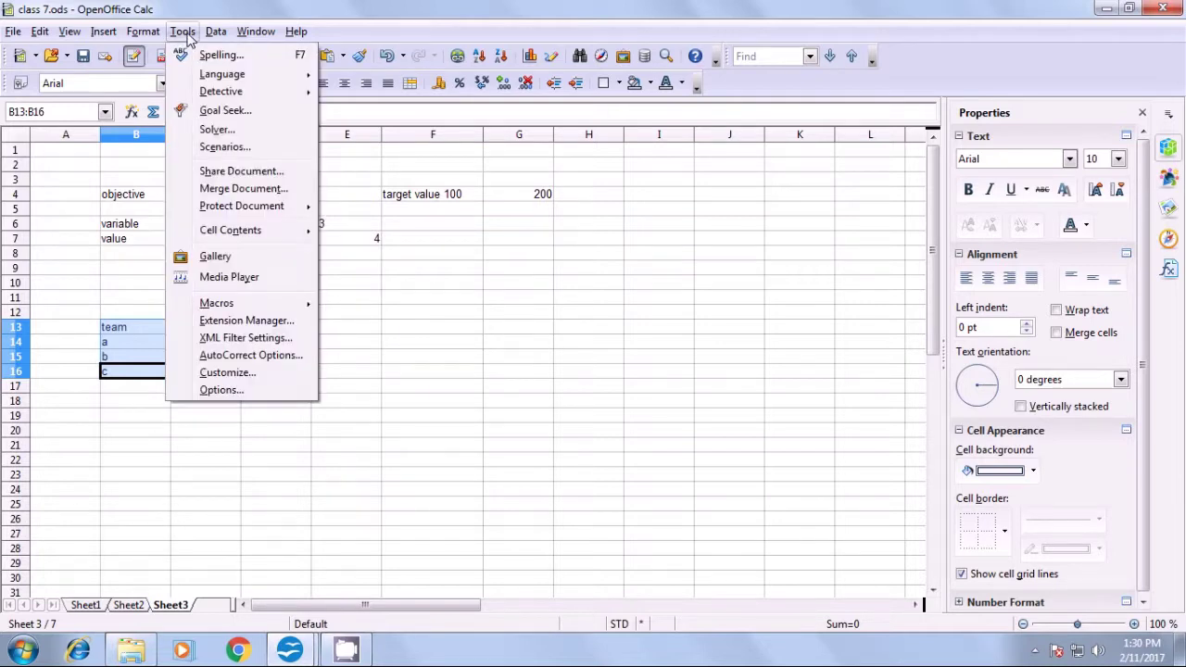
- Create a scenario named 'cs' from the team list in B13:B16
left_click(223, 147)
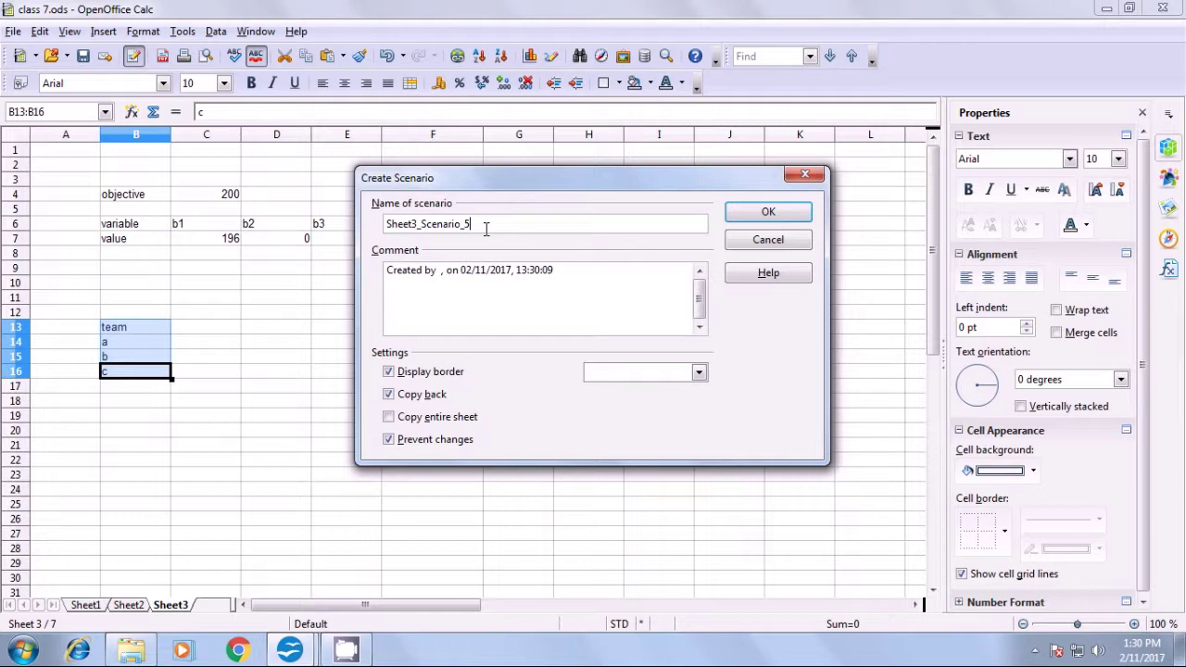
key("BackSpace")
key("BackSpace")
key("BackSpace")
key("BackSpace")
key("BackSpace")
key("BackSpace")
key("BackSpace")
key("BackSpace")
key("BackSpace")
key("BackSpace")
key("BackSpace")
key("BackSpace")
key("BackSpace")
key("BackSpace")
key("BackSpace")
key("BackSpace")
key("BackSpace")
type("cs")
left_click(763, 215)
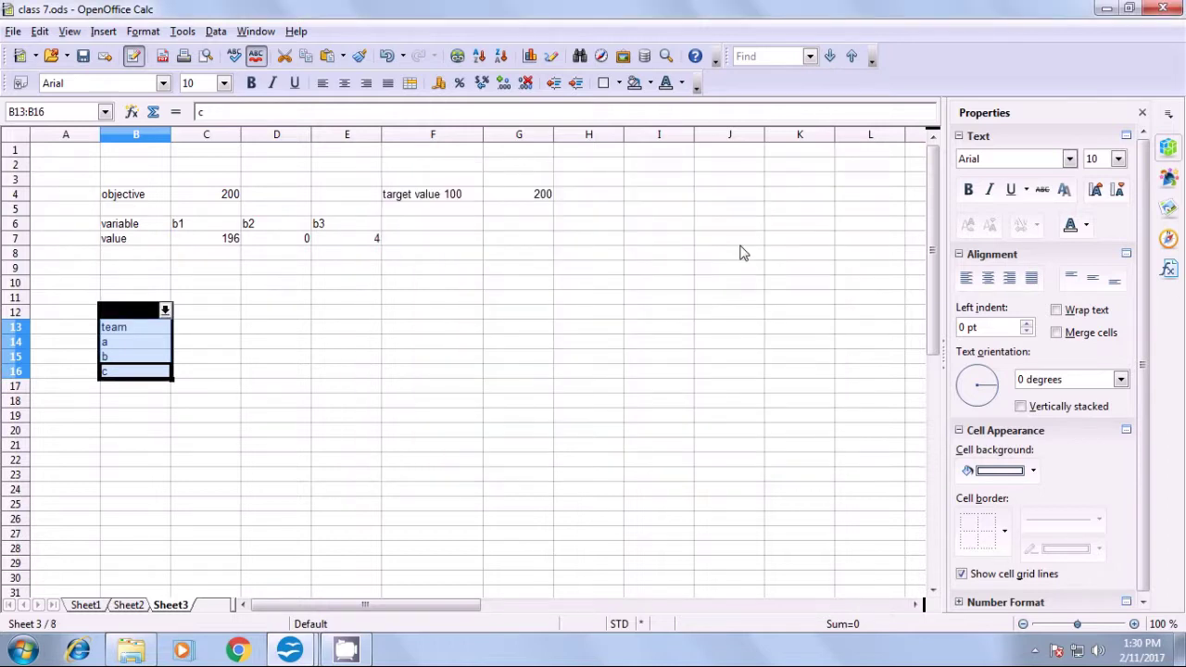
left_click(262, 342)
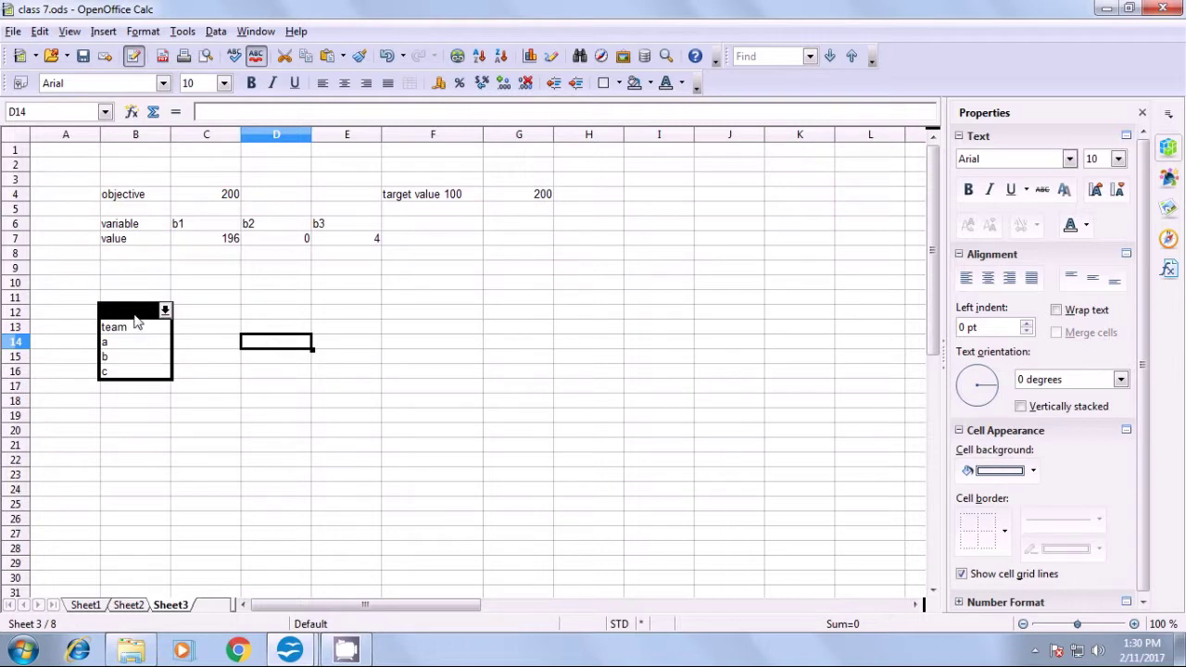
- Check the scenario list, then select B12:B16, the cs range plus its header row
left_click(161, 313)
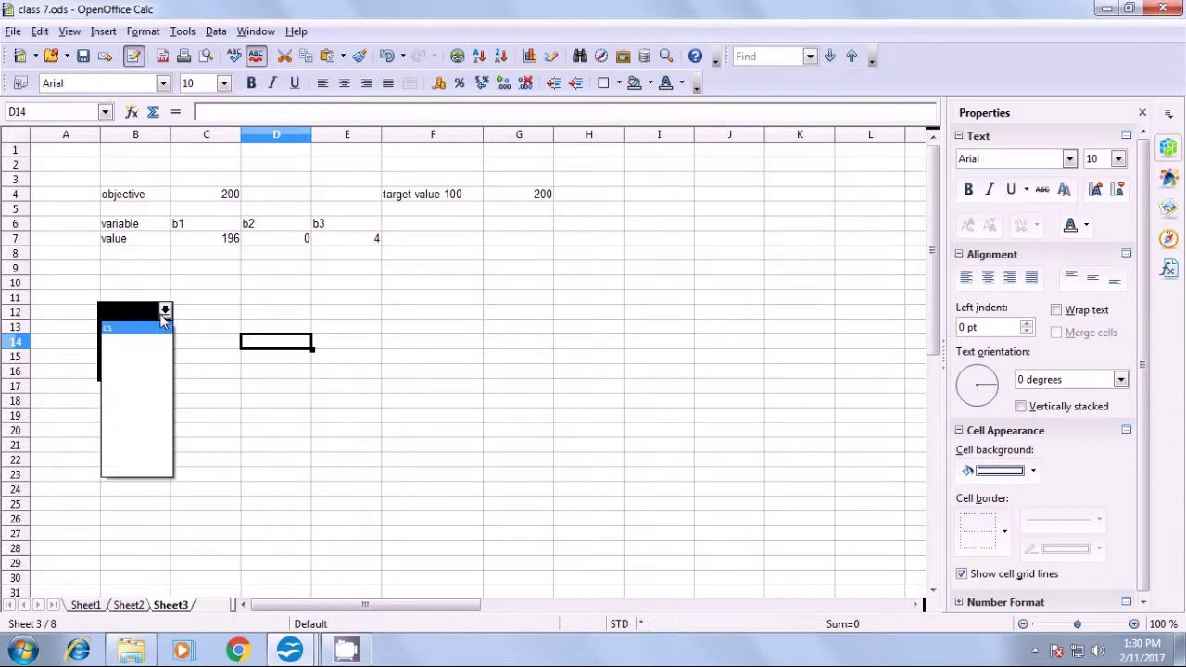
left_click(206, 320)
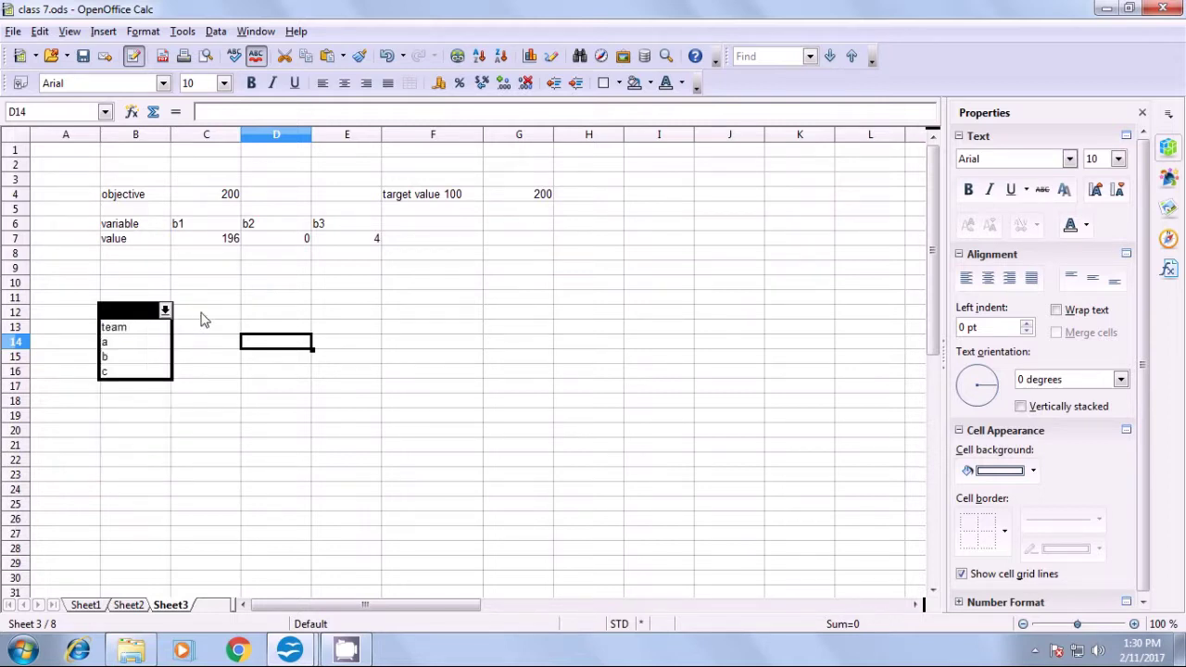
left_click(165, 313)
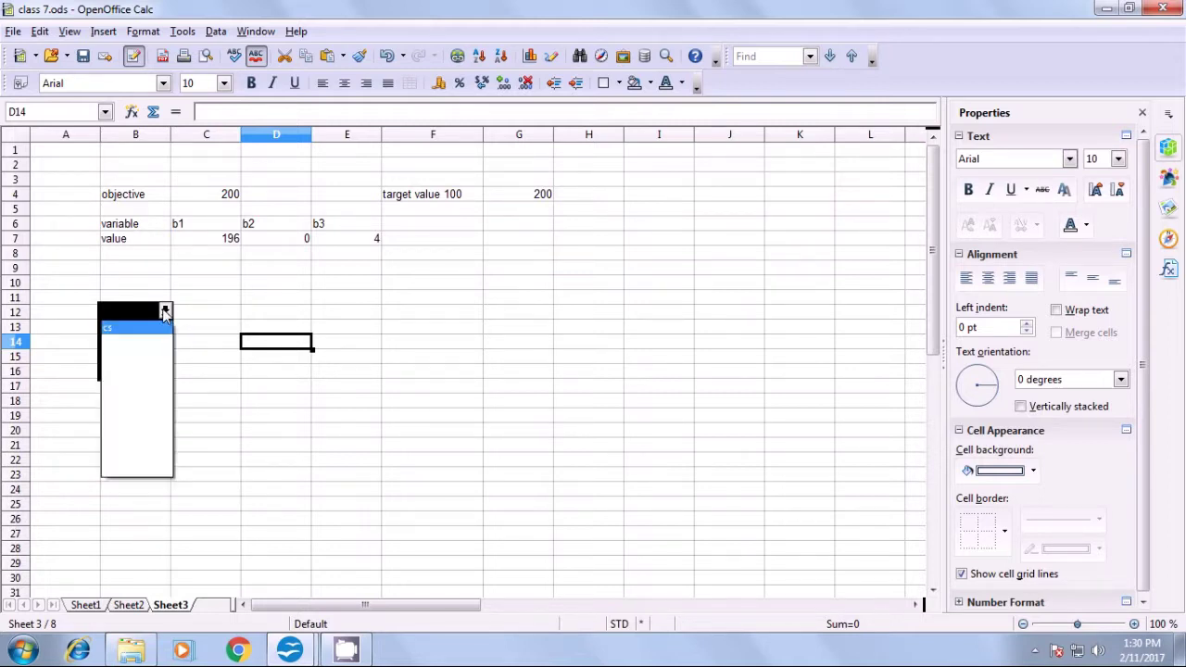
left_click(253, 323)
left_click_drag(136, 320, 128, 373)
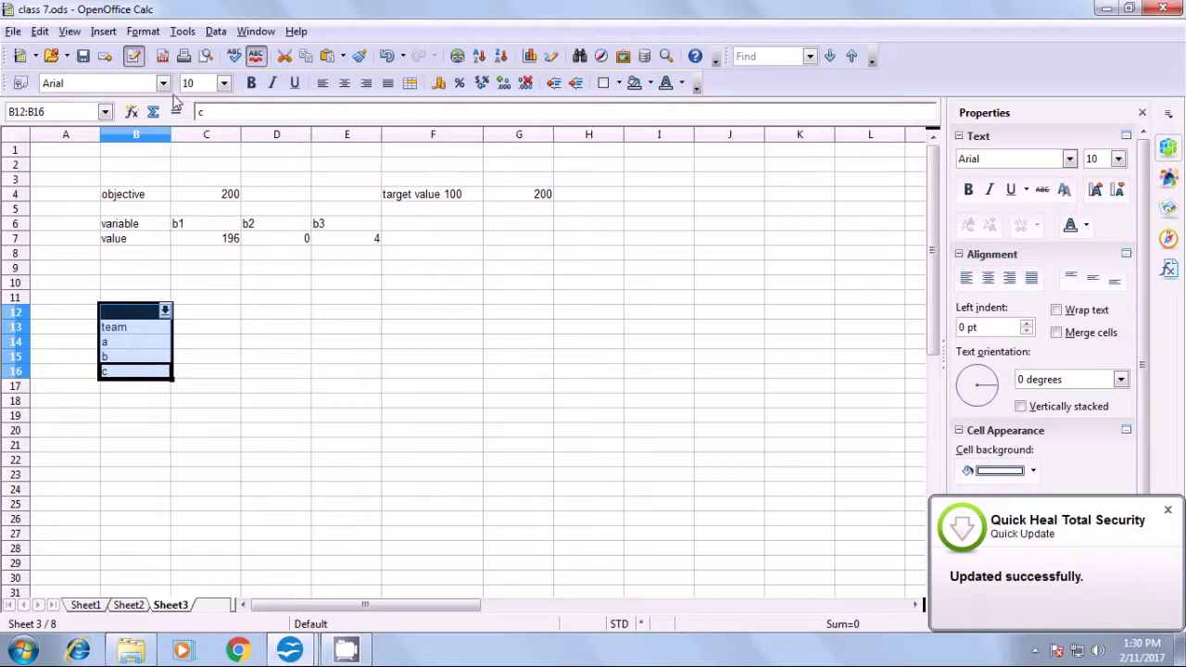
- Create a second scenario named 'Cs1' covering B12:B16
left_click(182, 31)
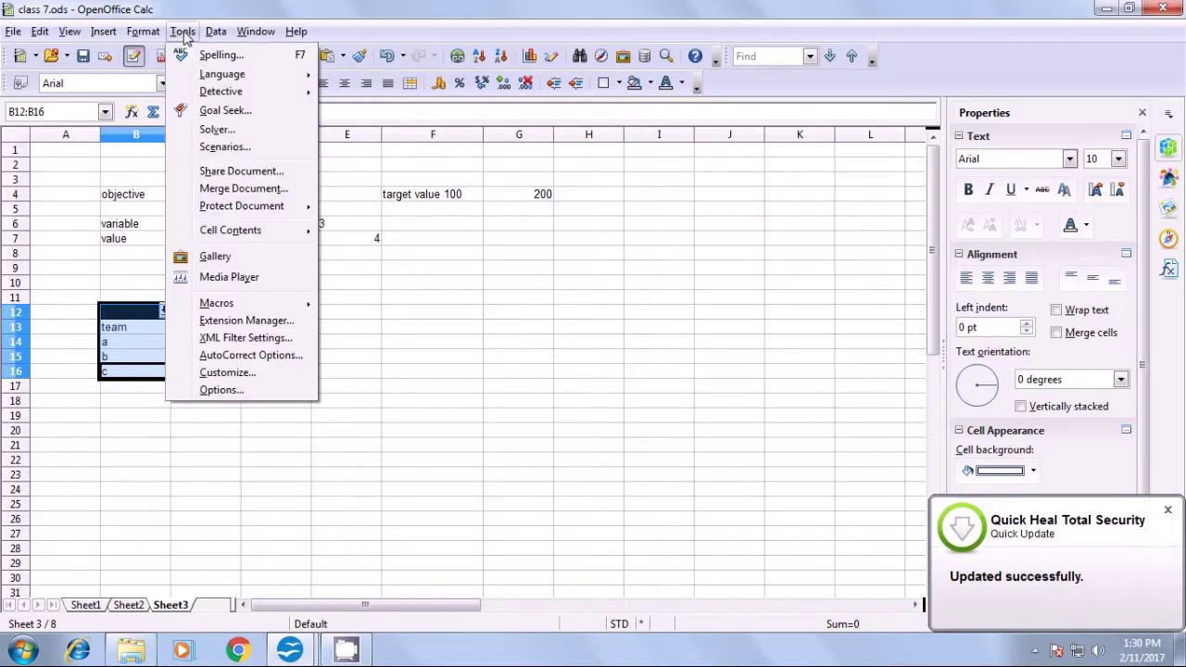
left_click(226, 147)
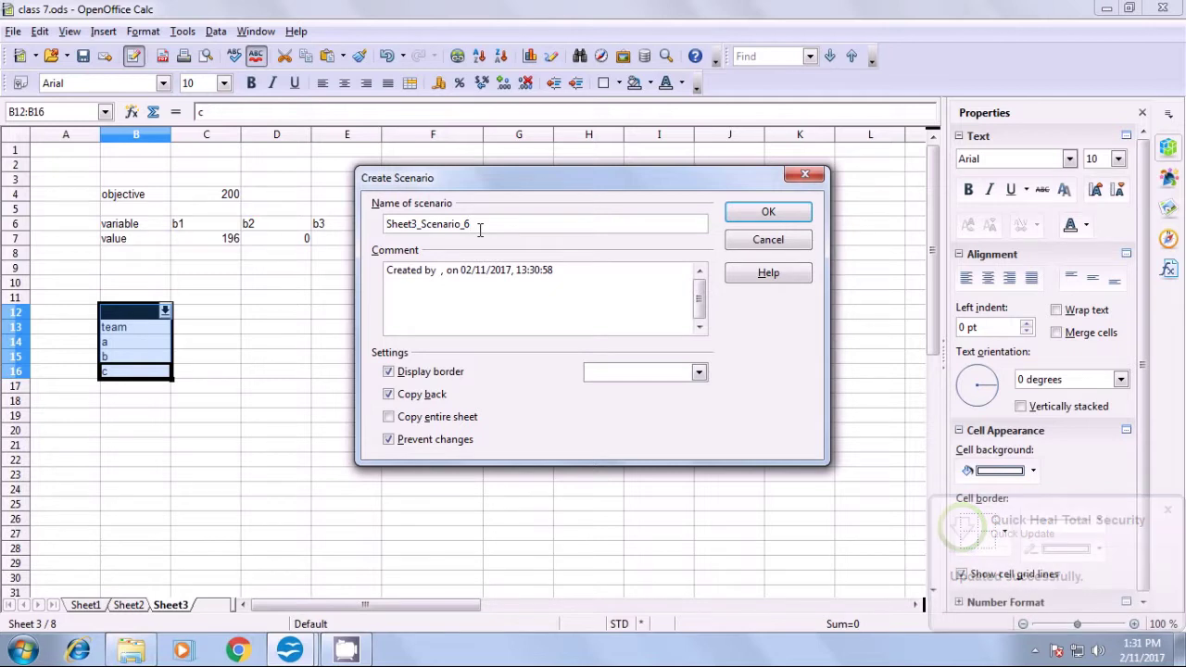
key("BackSpace")
key("BackSpace")
key("BackSpace")
key("BackSpace")
key("BackSpace")
key("BackSpace")
key("BackSpace")
key("BackSpace")
key("BackSpace")
key("BackSpace")
key("BackSpace")
key("BackSpace")
key("BackSpace")
key("BackSpace")
key("BackSpace")
key("BackSpace")
key("BackSpace")
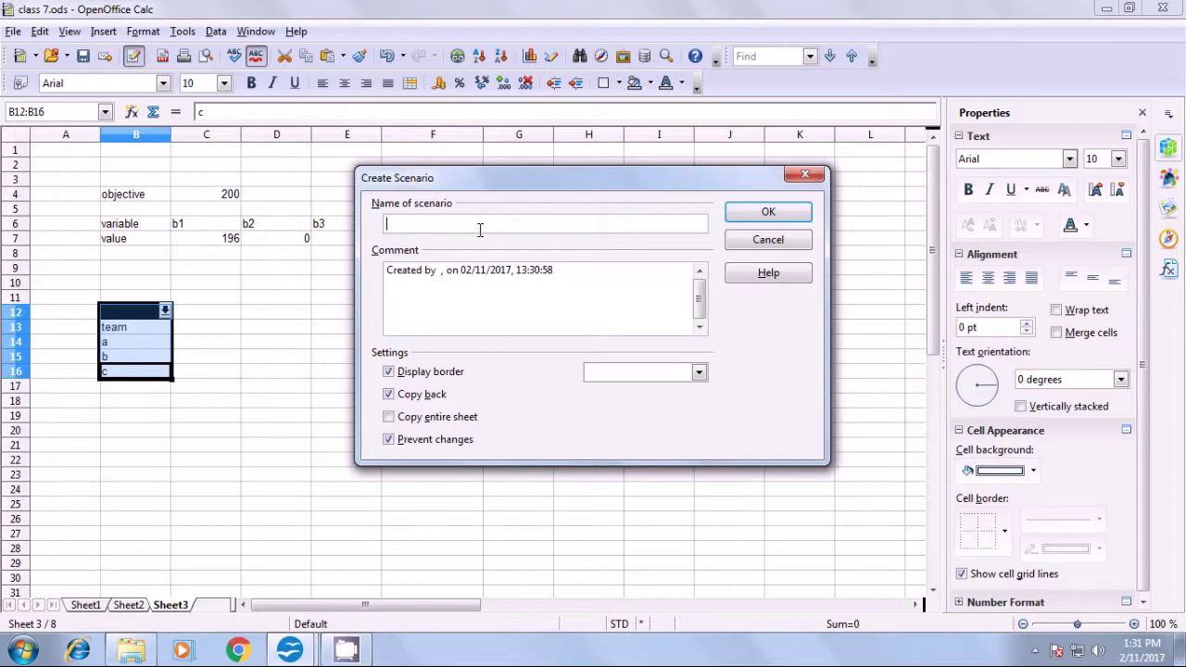
type("Cs1")
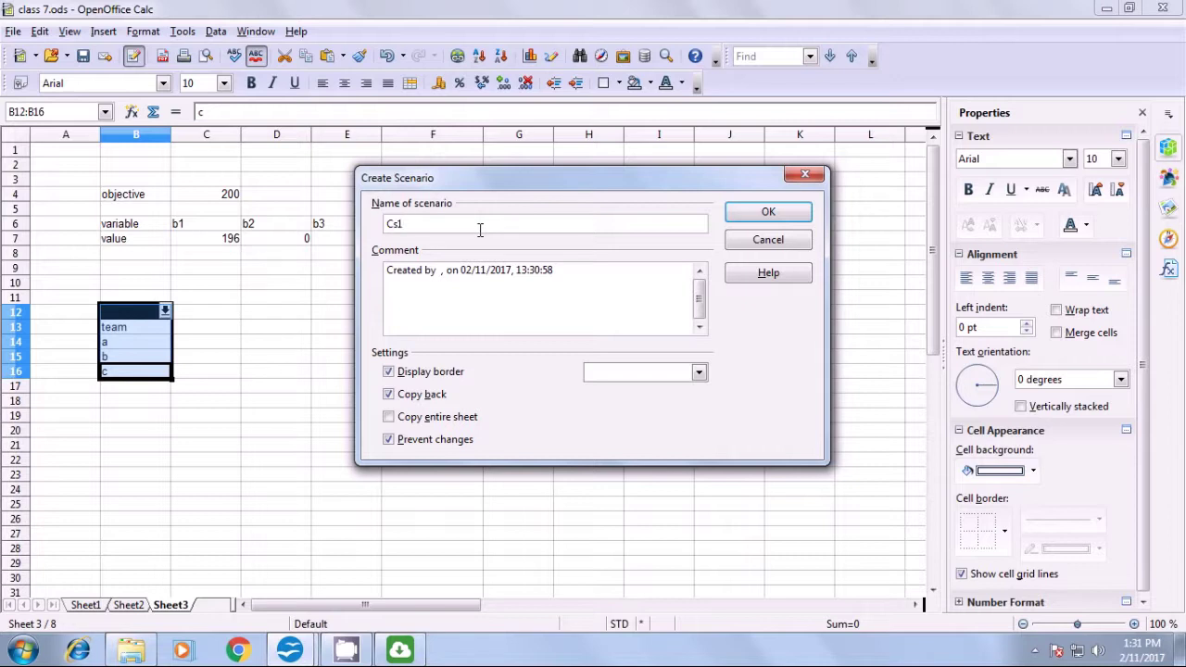
left_click(748, 222)
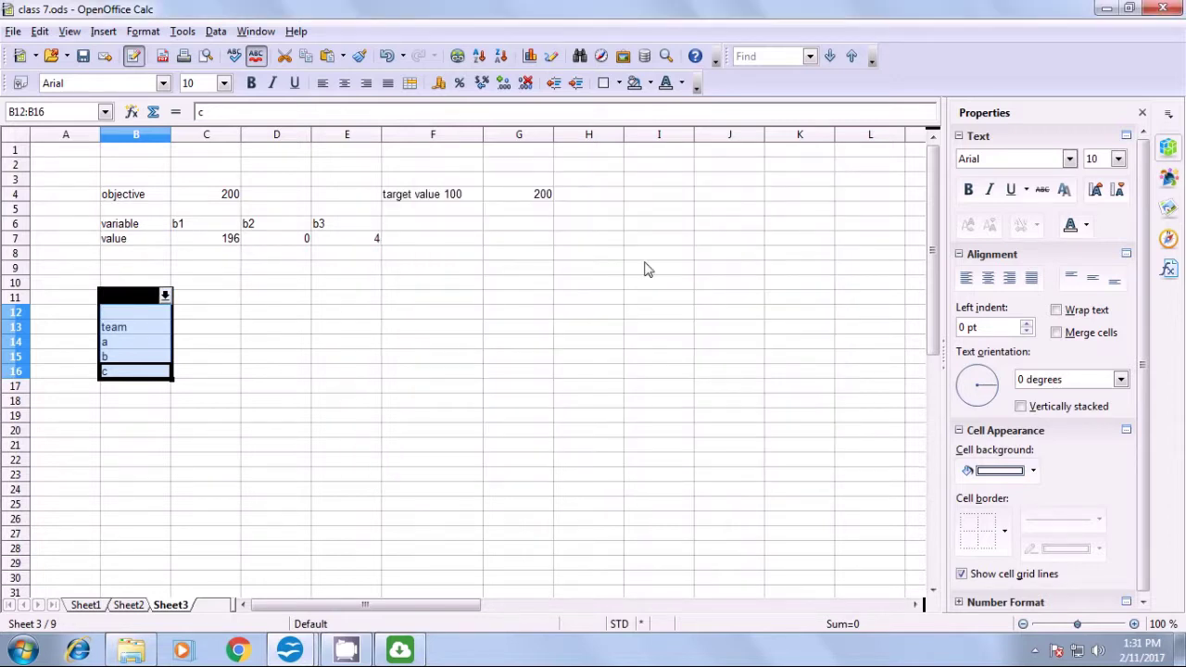
left_click(277, 398)
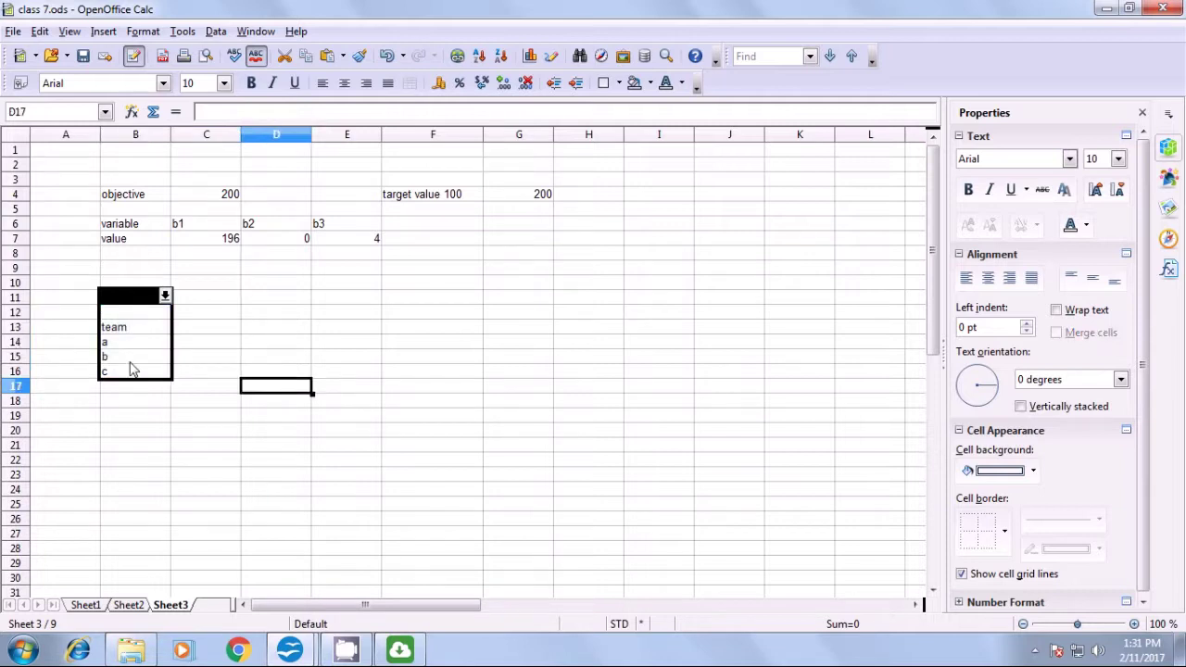
- Enter 6, 8, 8 and 4 into B13:B16 for the Cs1 scenario
left_click(124, 330)
key("BackSpace")
type("6")
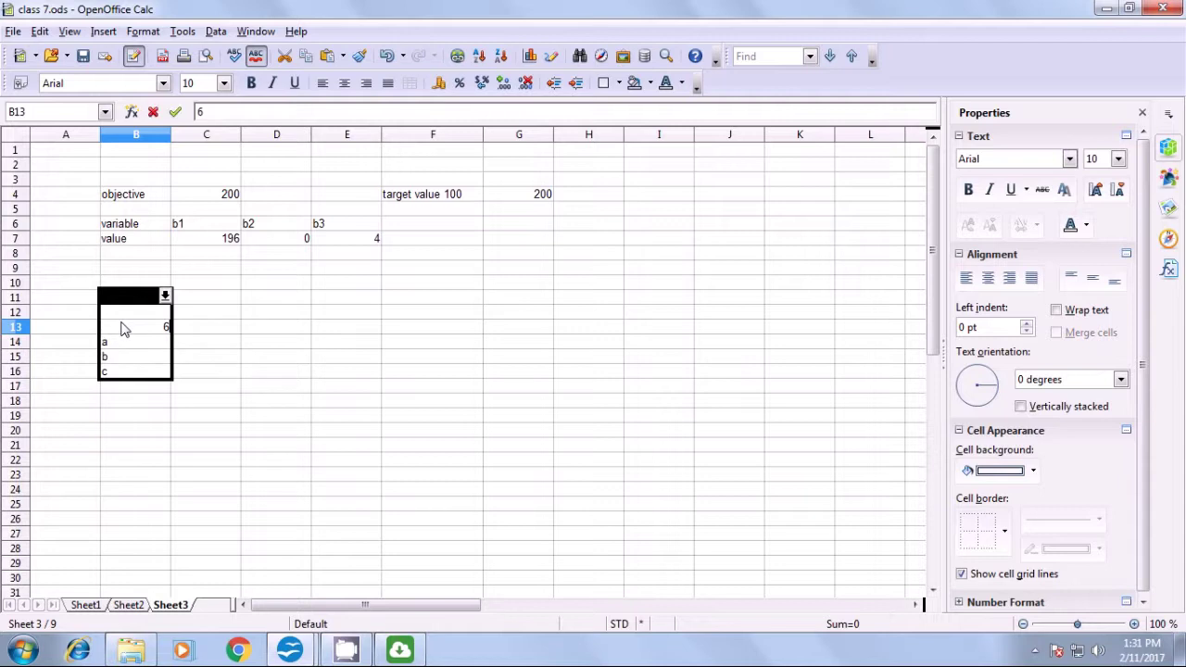
key("Return")
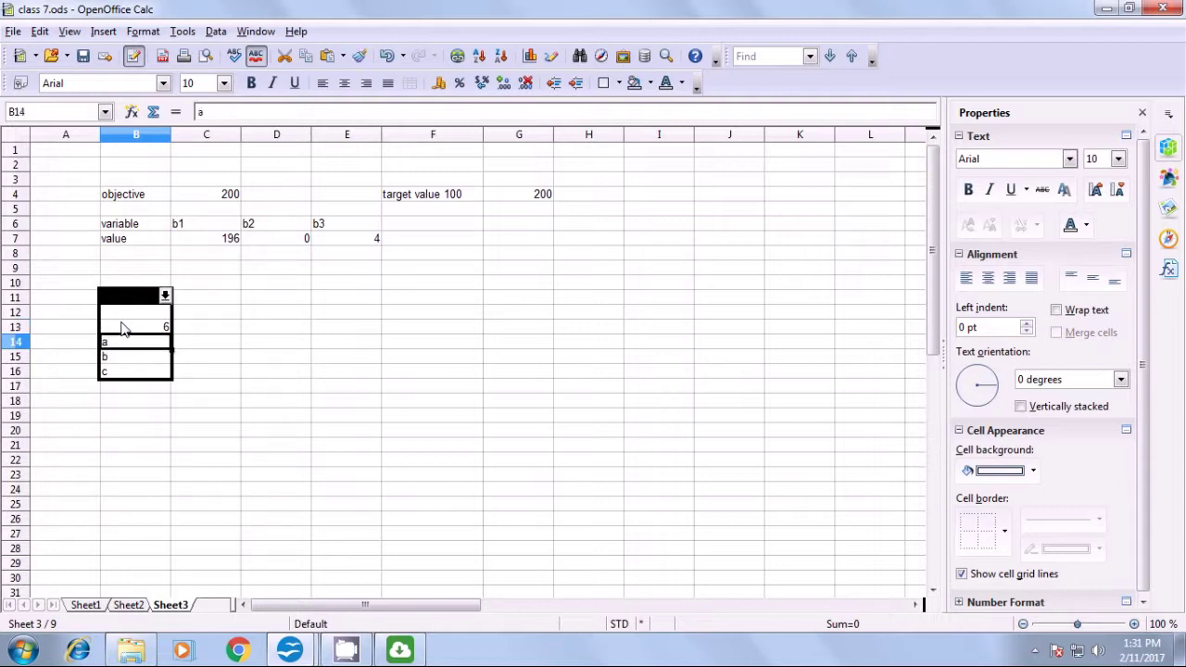
type("8")
key("Return")
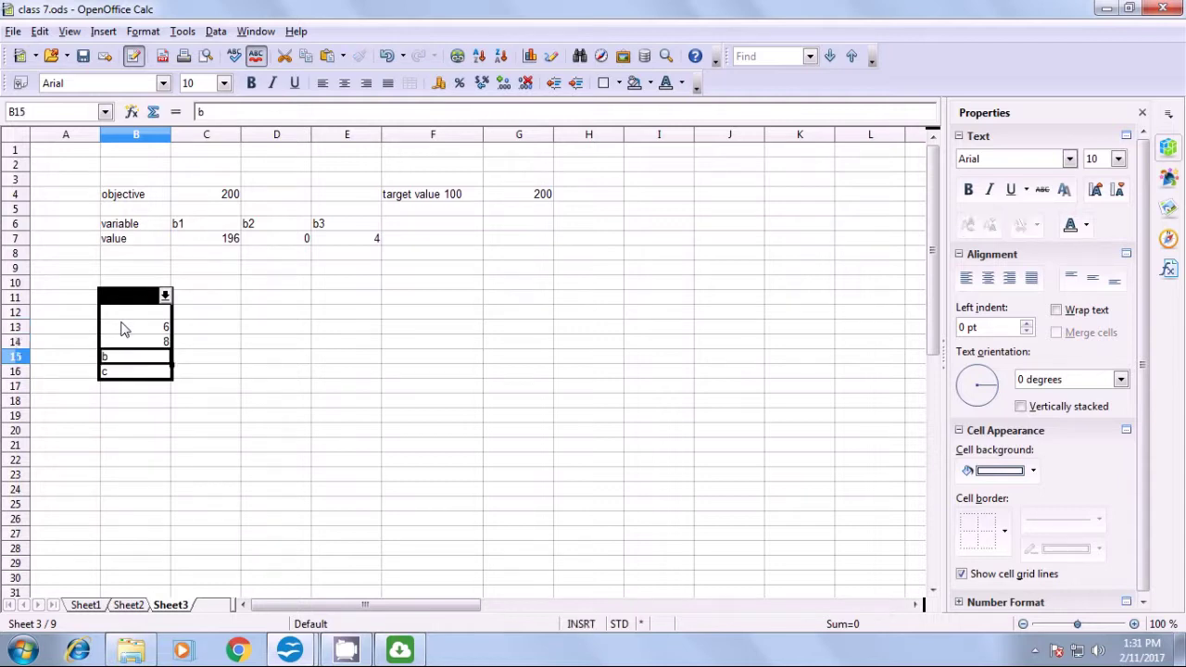
type("8")
key("Return")
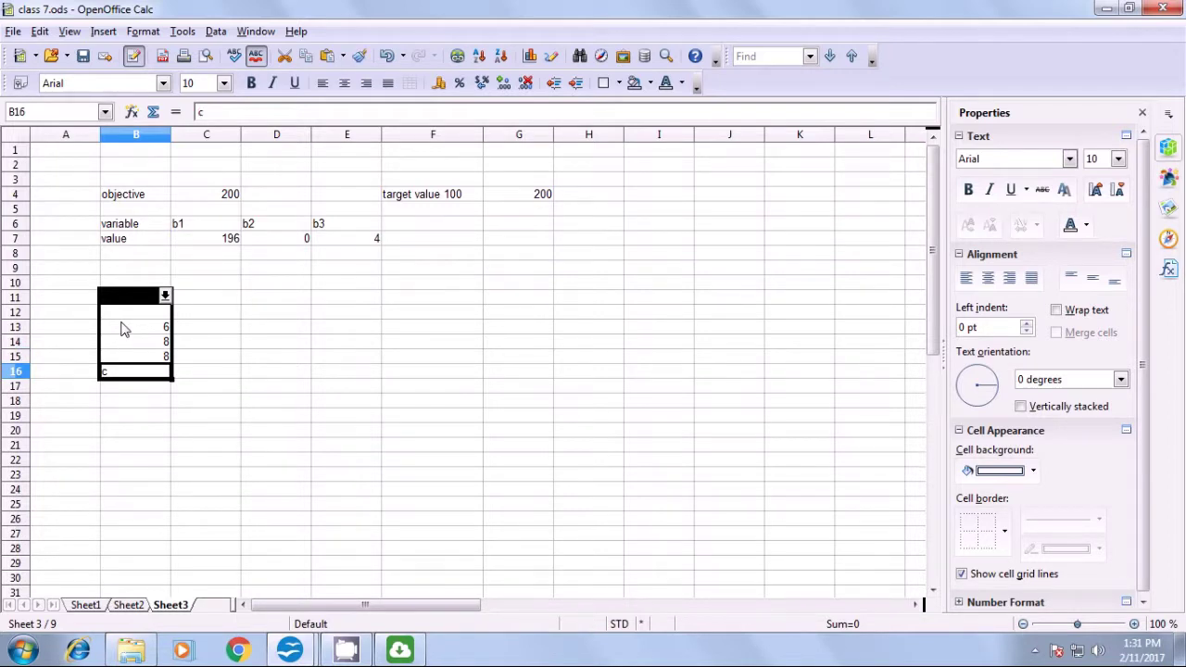
type("4")
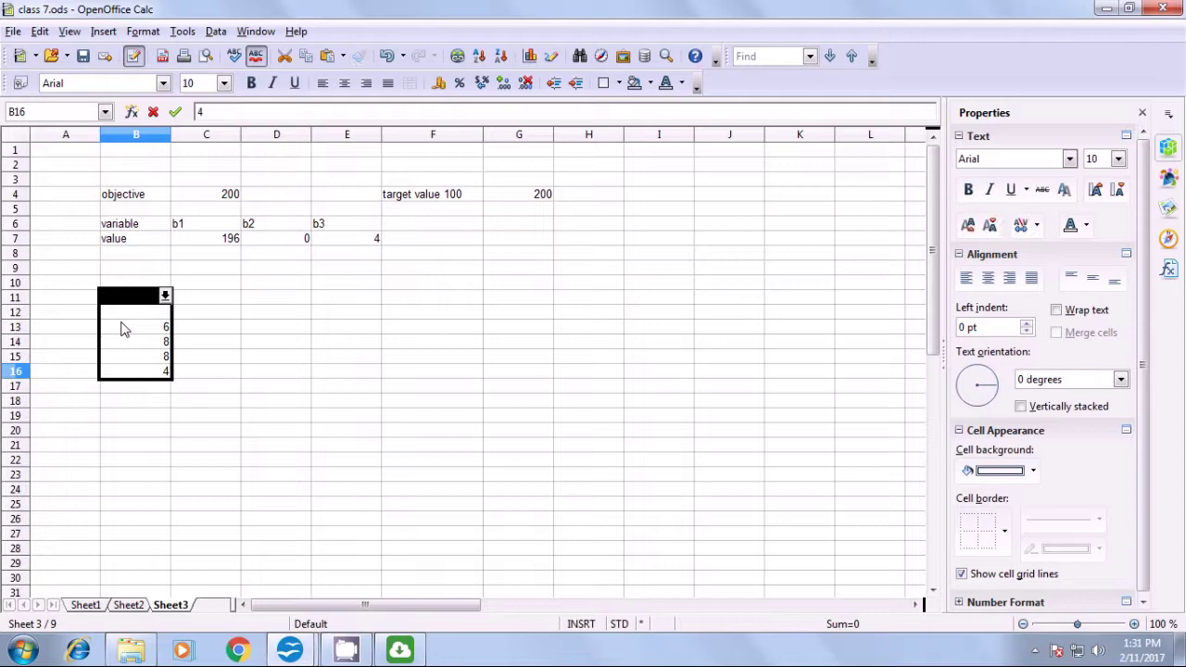
left_click(219, 299)
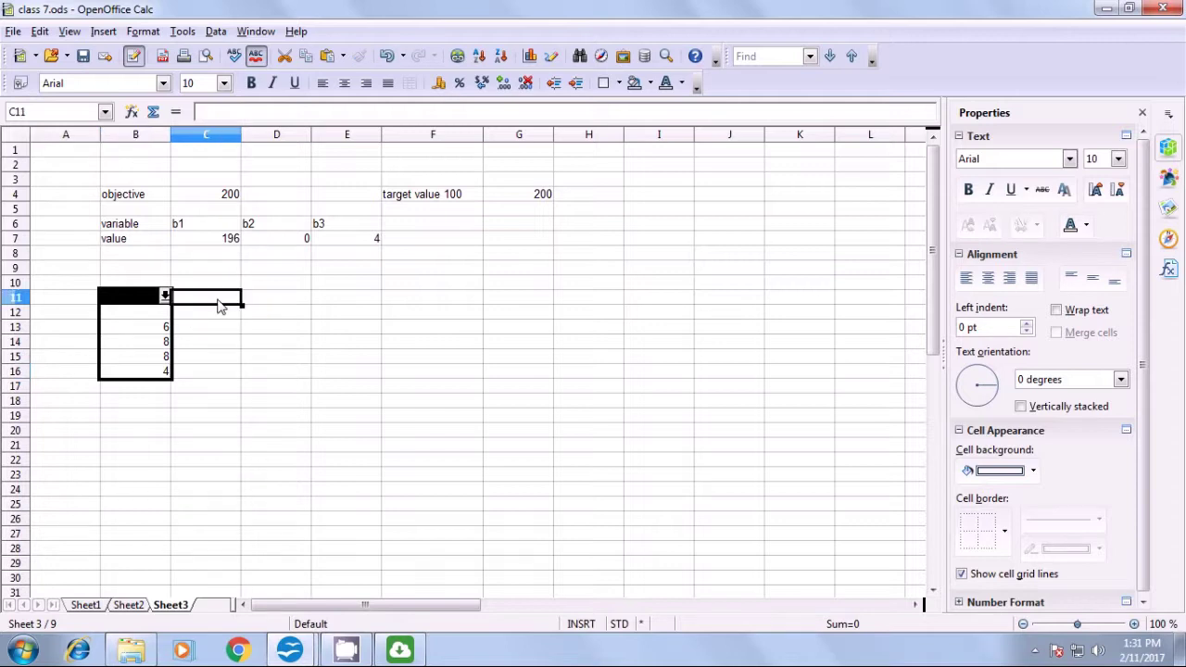
left_click(219, 342)
- Switch to the cs scenario, check the values in B13:B16, then switch back to Cs1
left_click(164, 296)
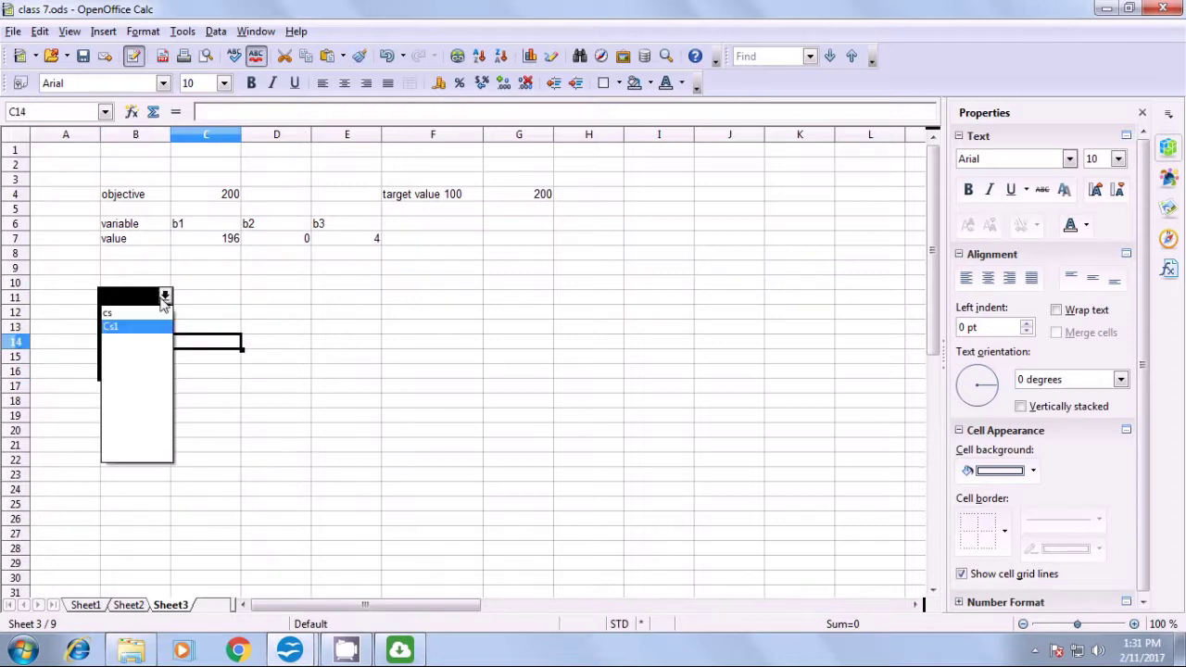
left_click(124, 313)
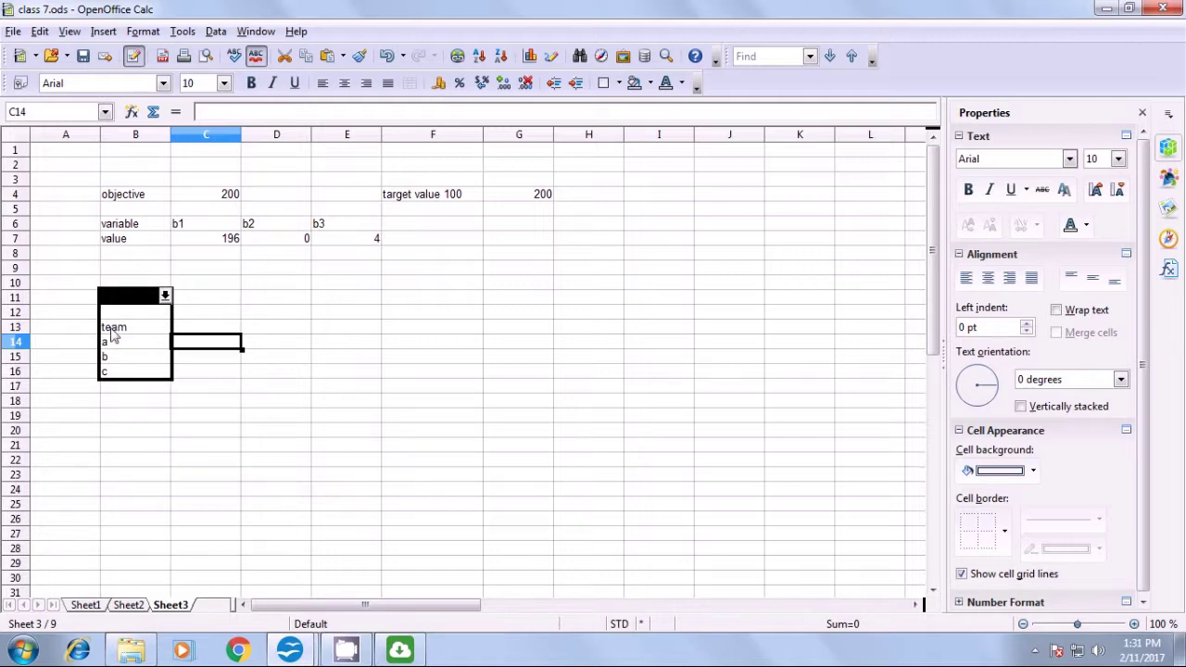
left_click(113, 332)
left_click(111, 345)
left_click(113, 359)
left_click(116, 372)
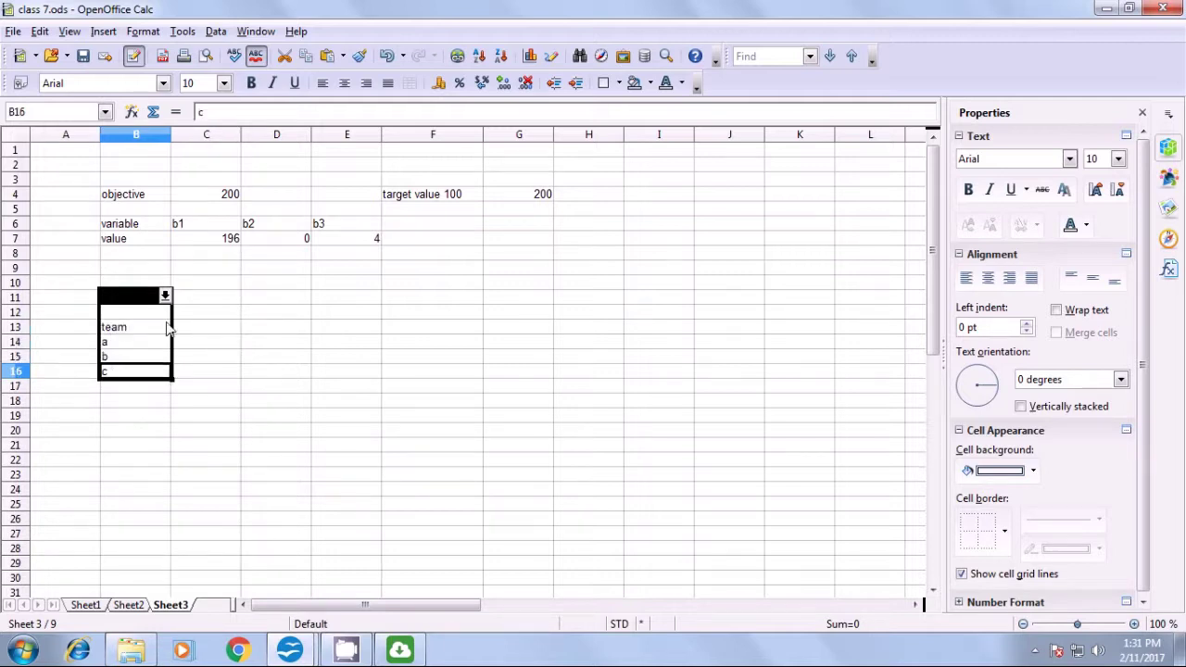
left_click(165, 296)
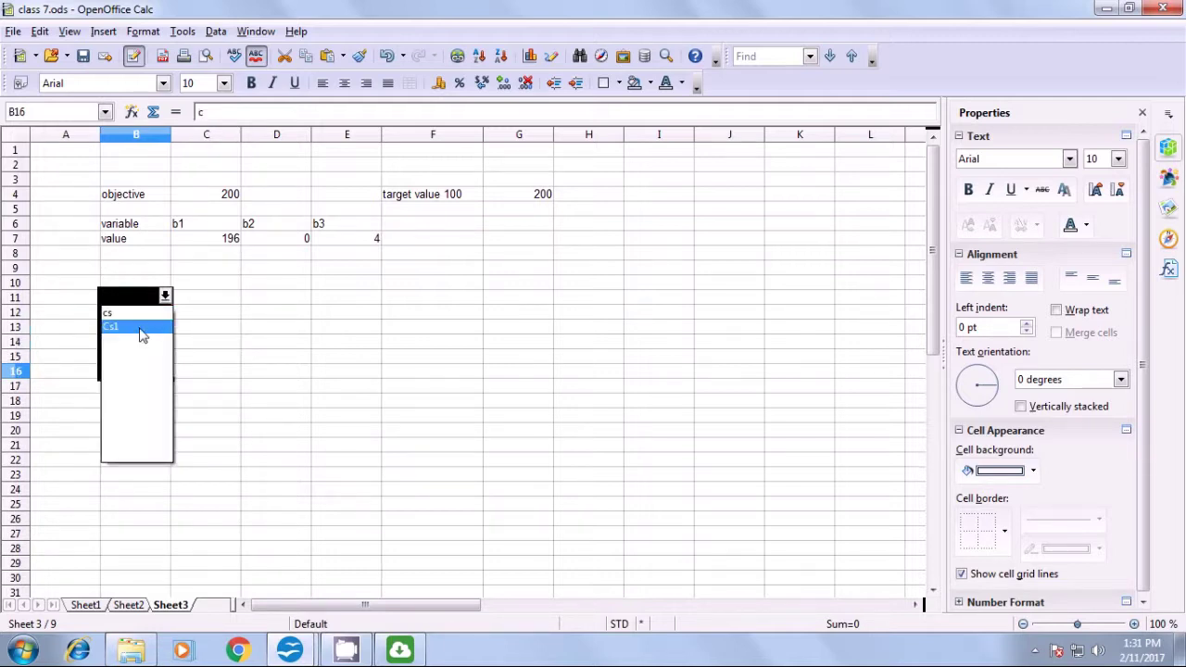
left_click(144, 331)
left_click(198, 317)
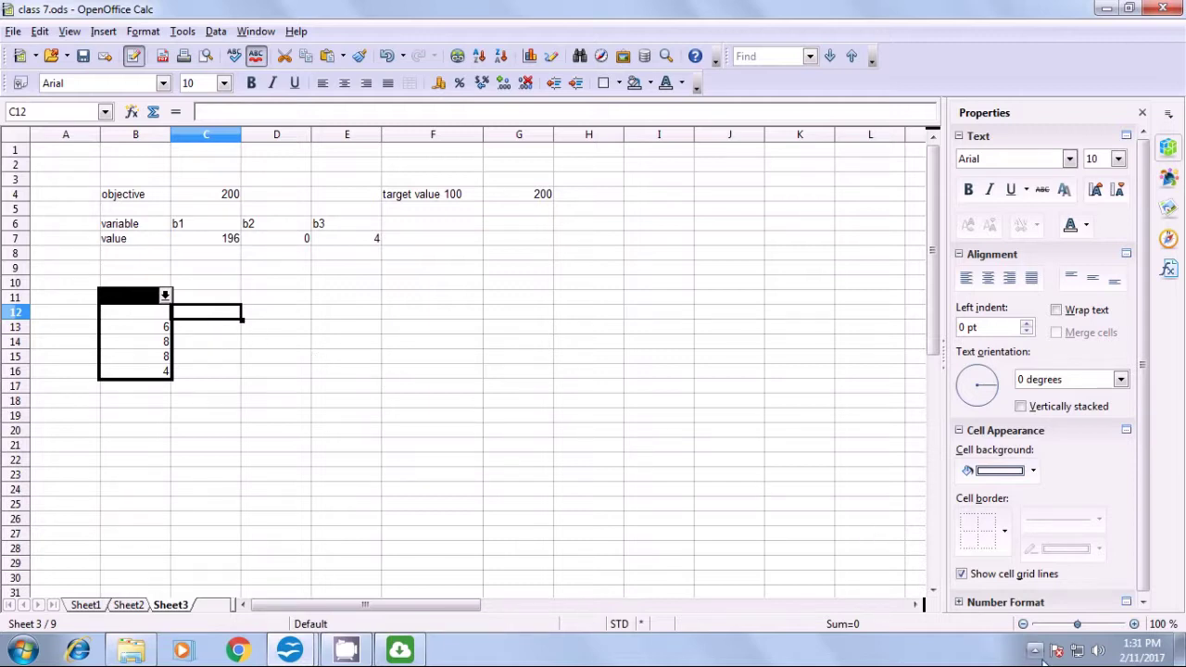
- Reveal the hidden system tray icons on the taskbar
left_click(1037, 651)
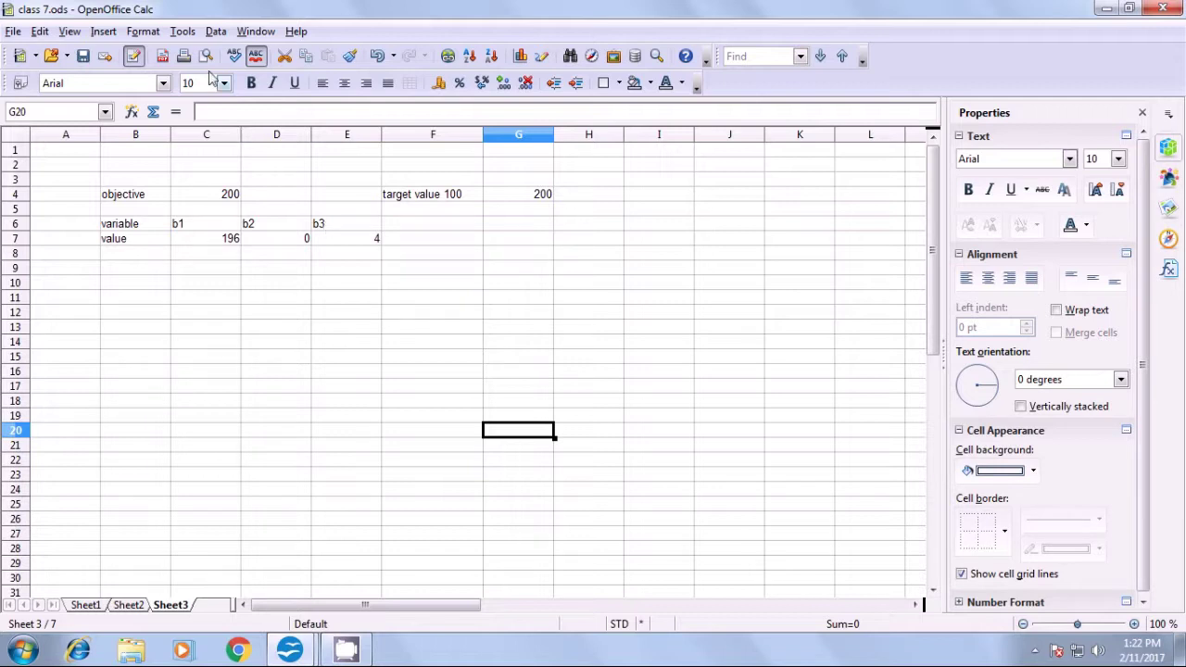
- Enable 'Share this spreadsheet with other users' and save the file to activate sharing
left_click(184, 33)
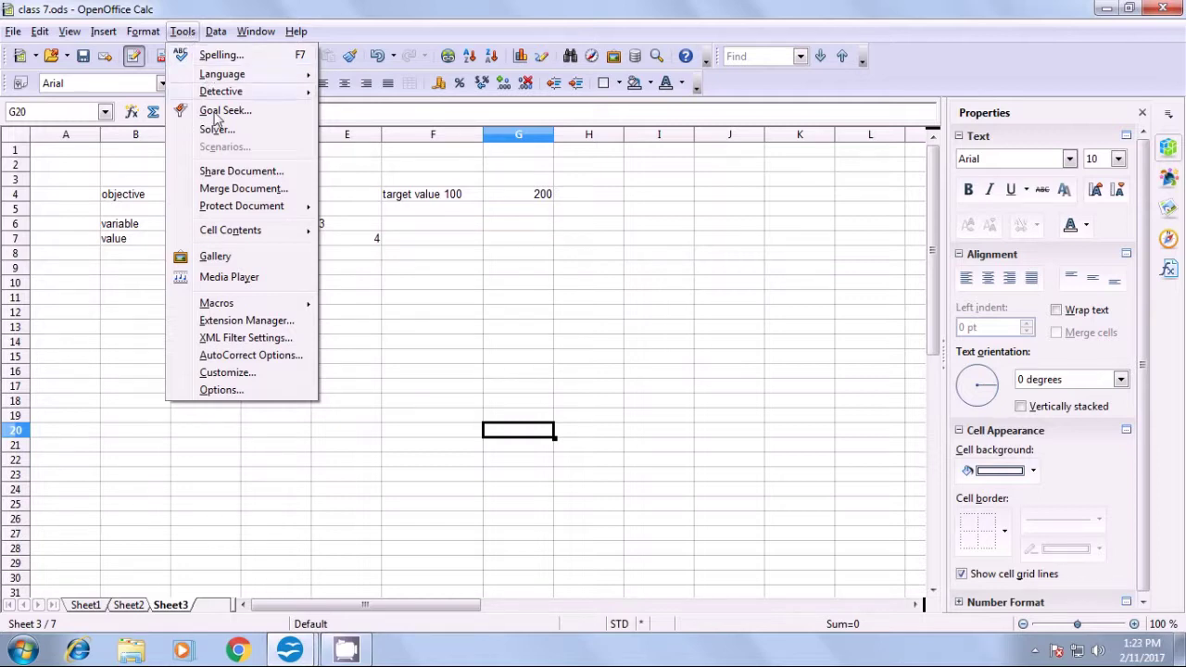
left_click(228, 174)
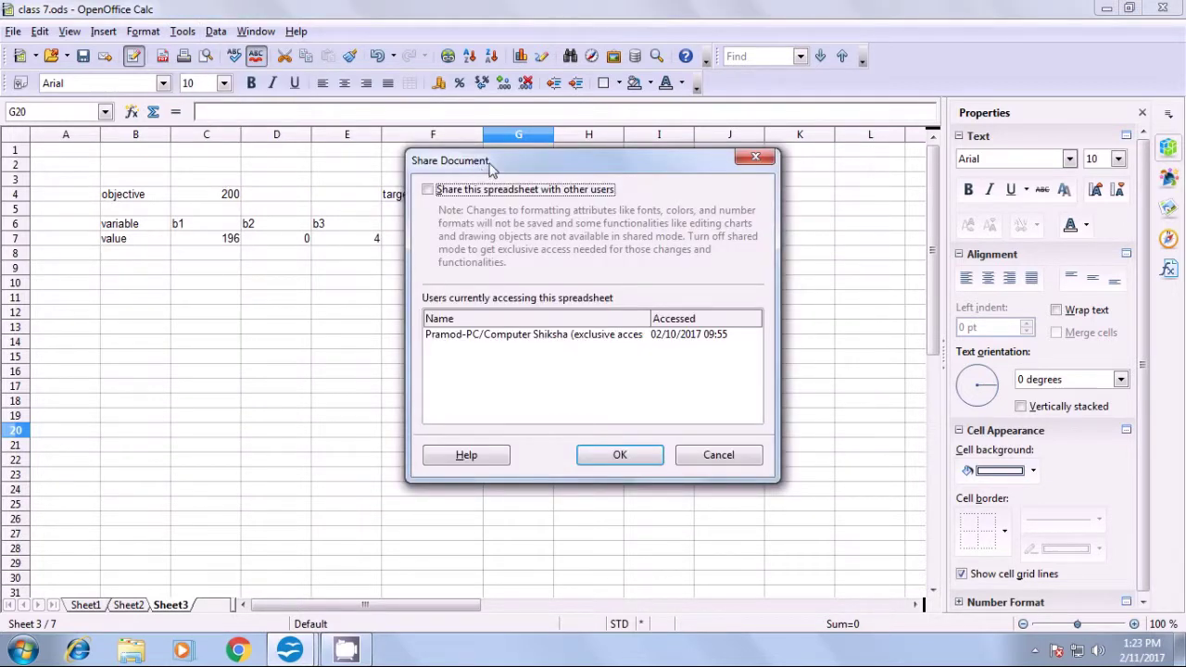
left_click(428, 190)
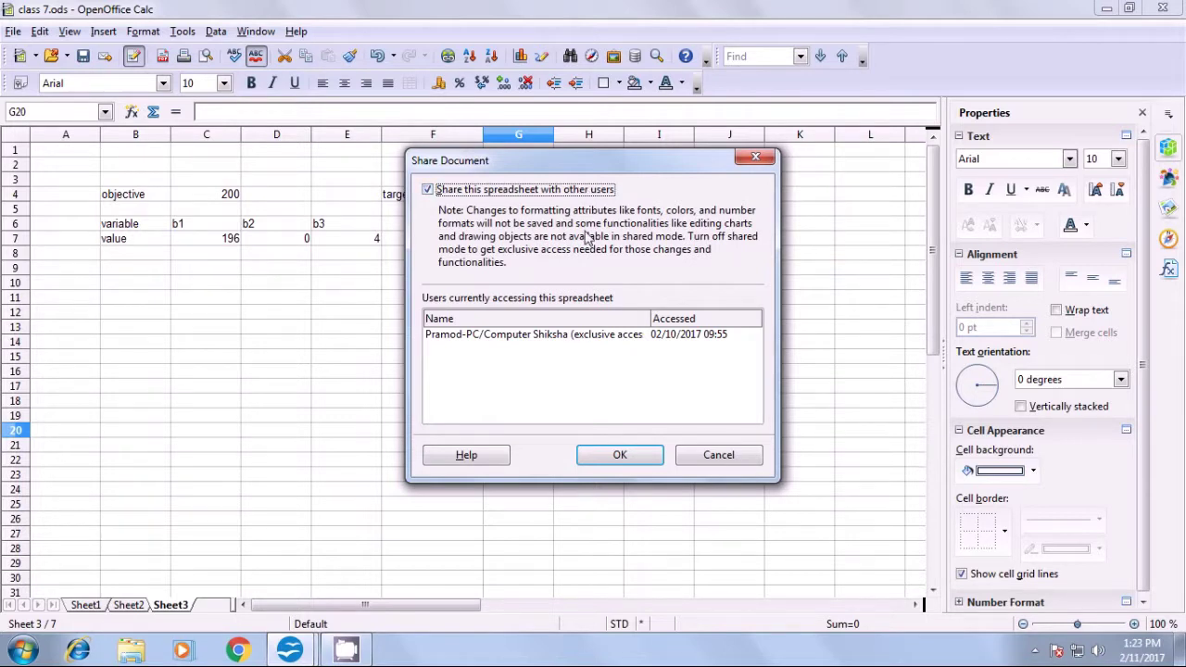
left_click(615, 454)
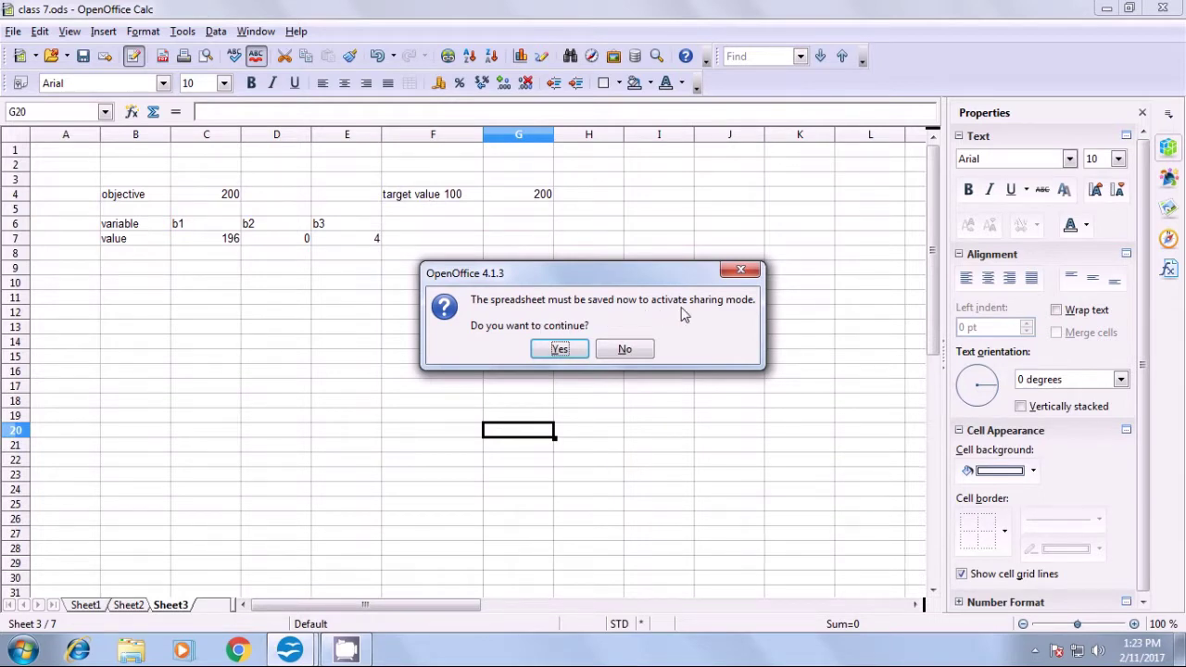
left_click(564, 353)
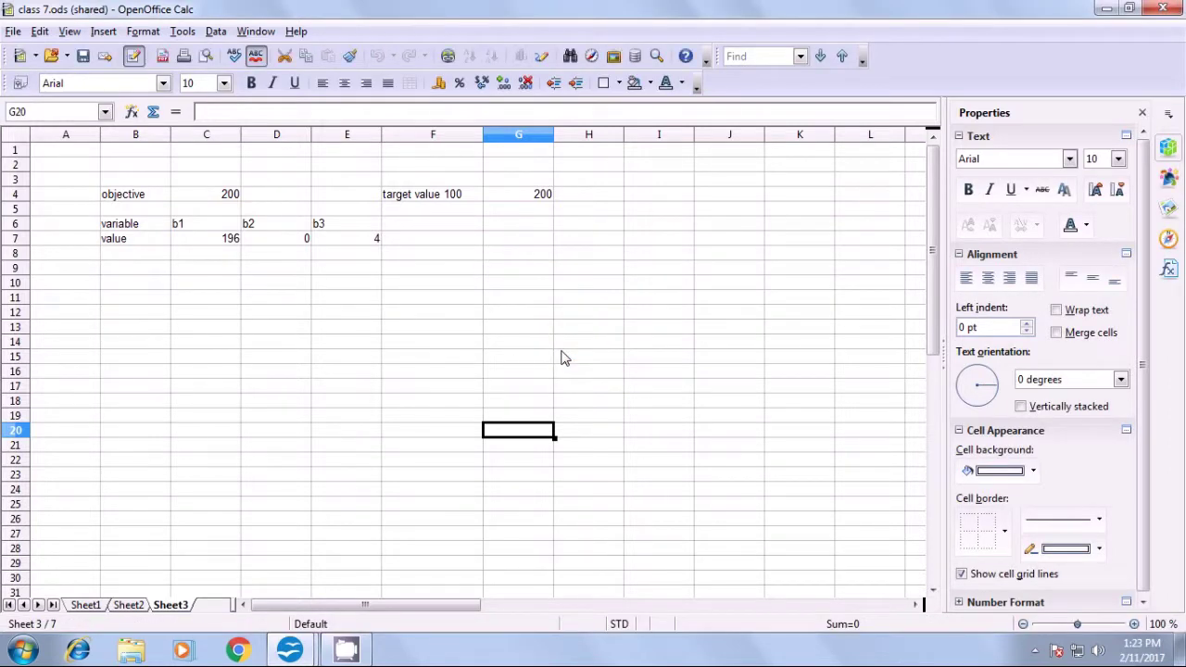
left_click(276, 278)
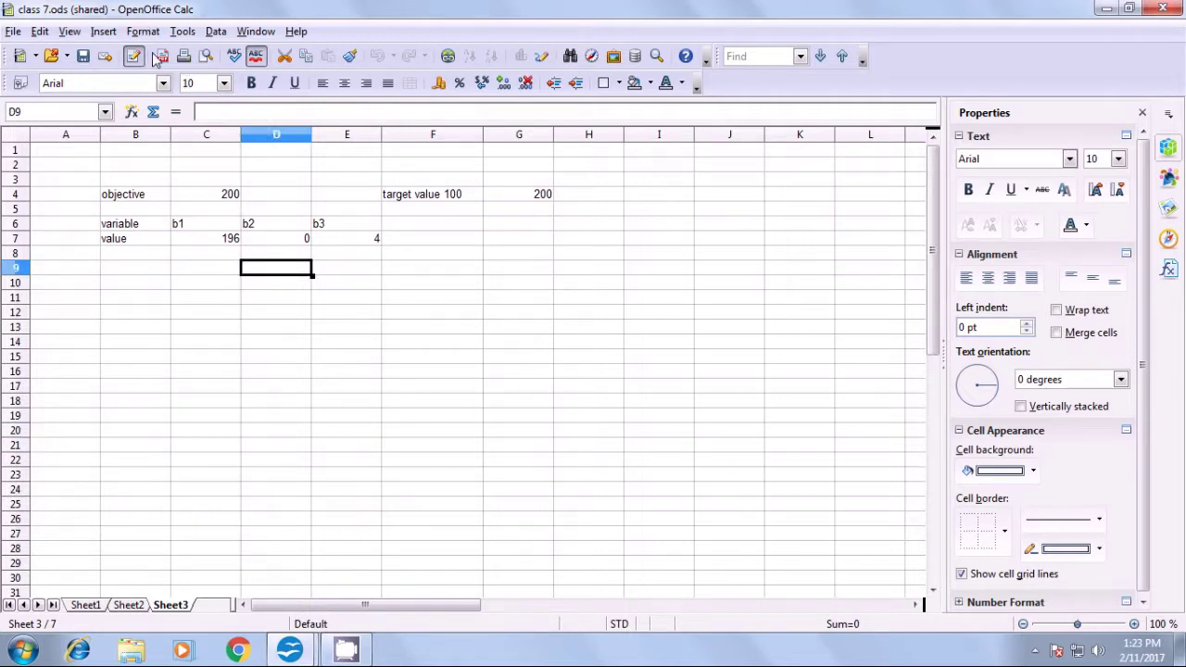
left_click(206, 299)
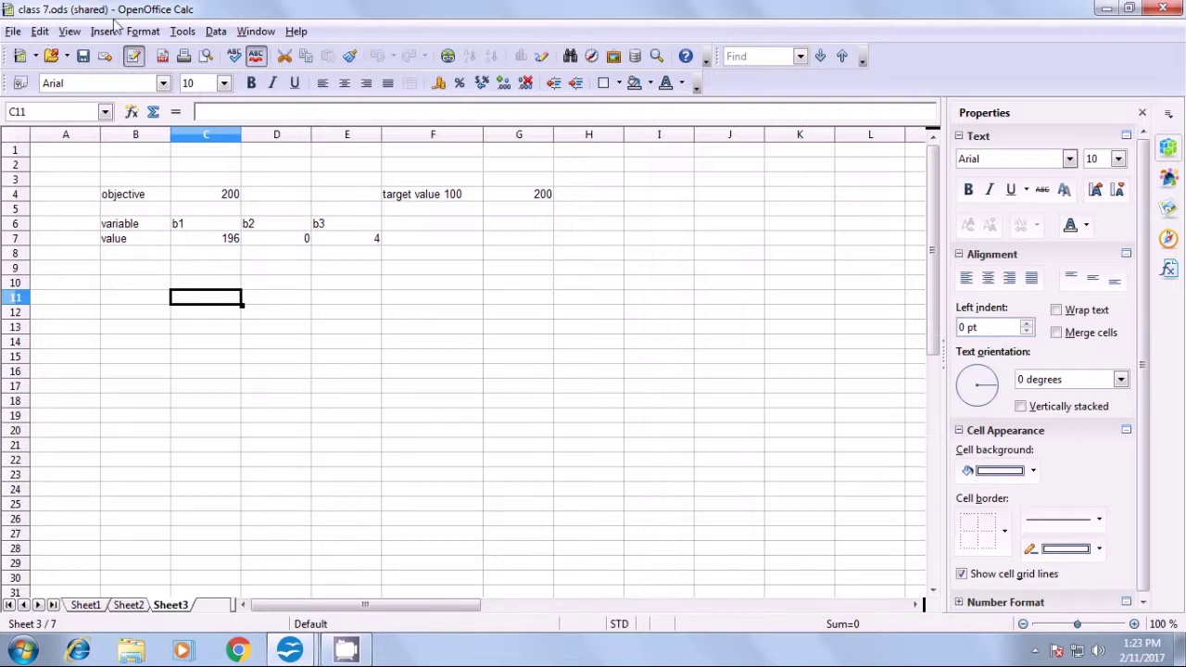
- Uncheck 'Share this spreadsheet with other users' in Share Document and confirm disabling sharing
left_click(181, 33)
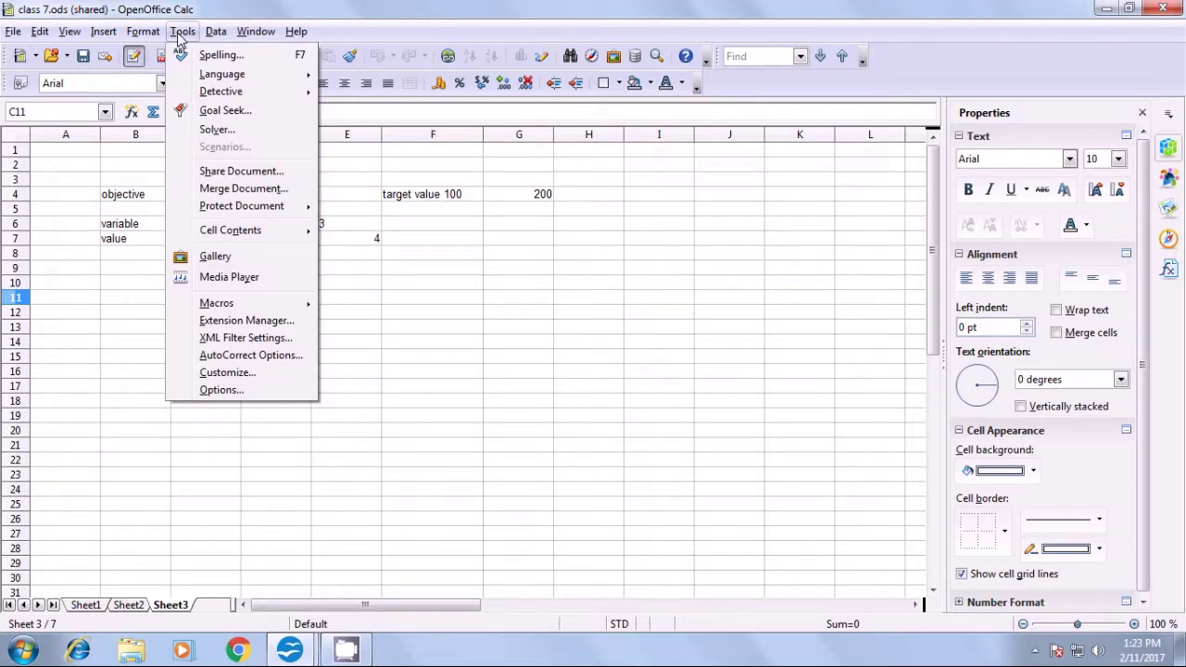
left_click(243, 171)
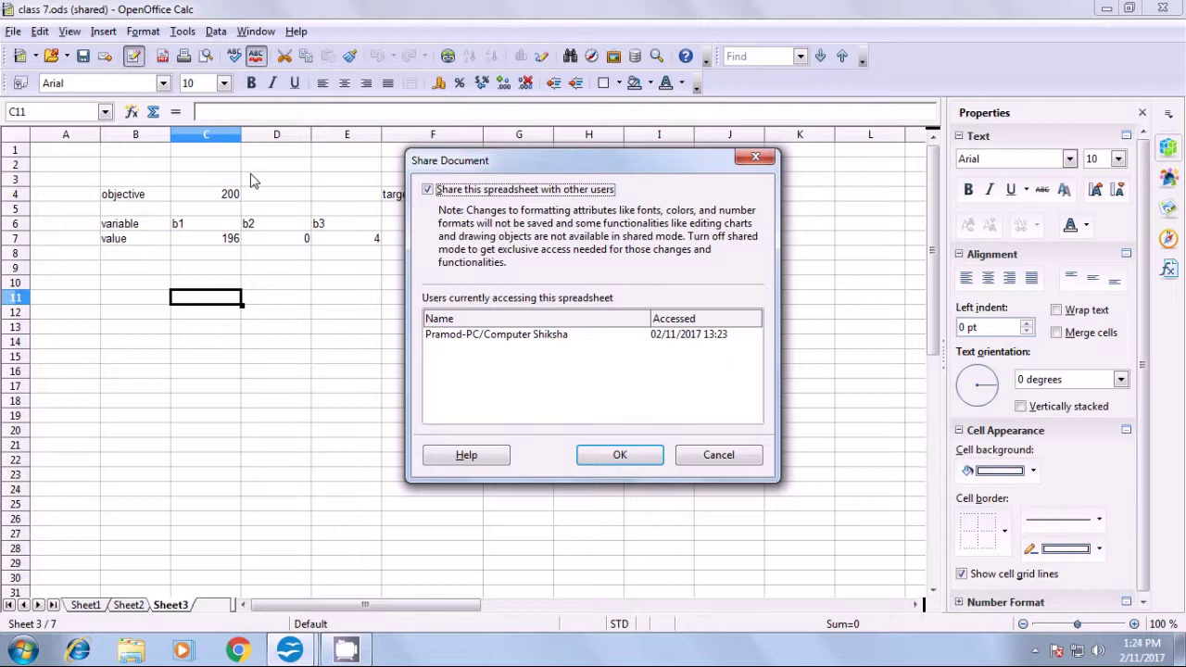
left_click(427, 190)
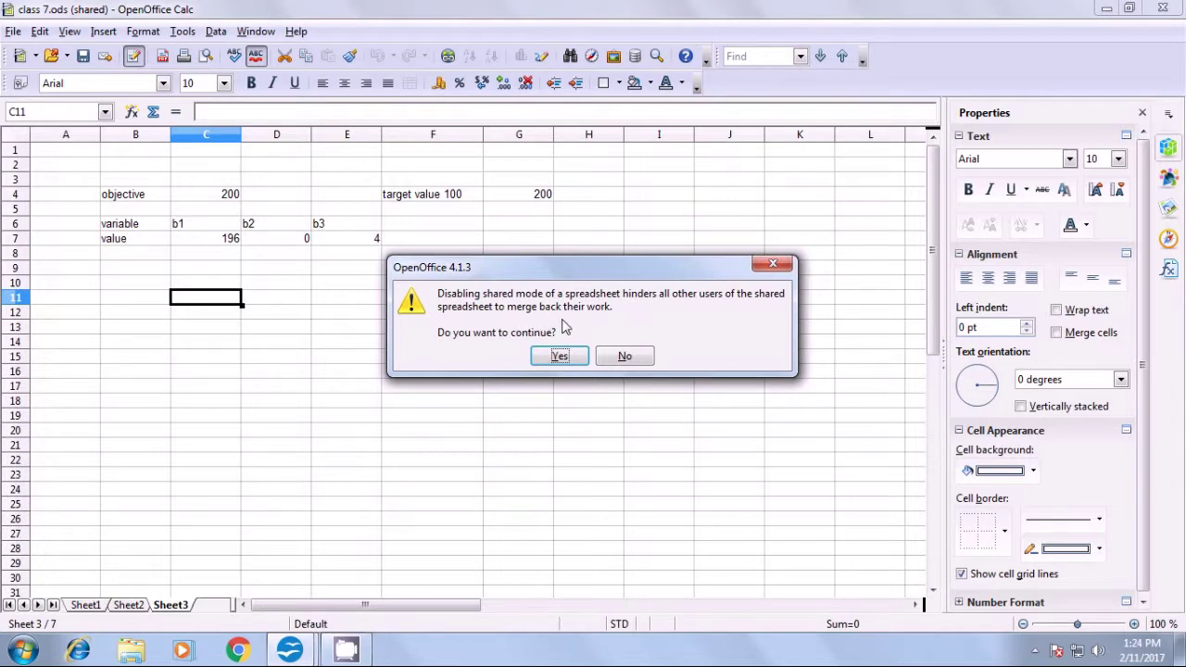
left_click(558, 357)
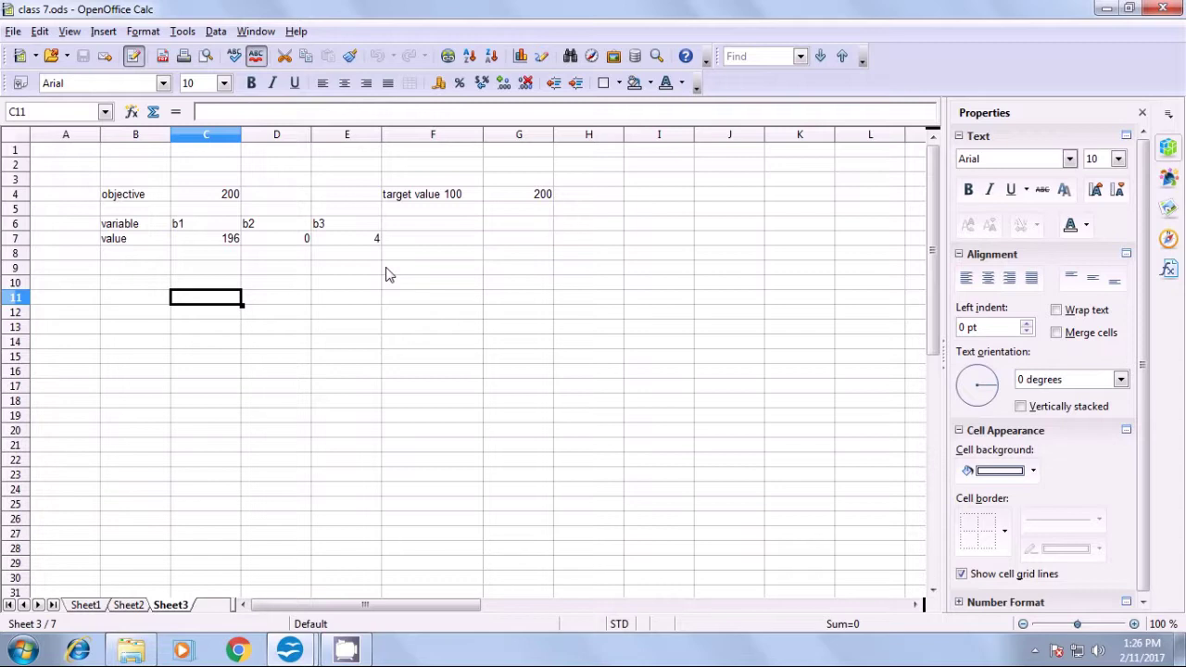
- Protect Sheet3 with a password, entering it and repeating it in the Confirm field
left_click(183, 32)
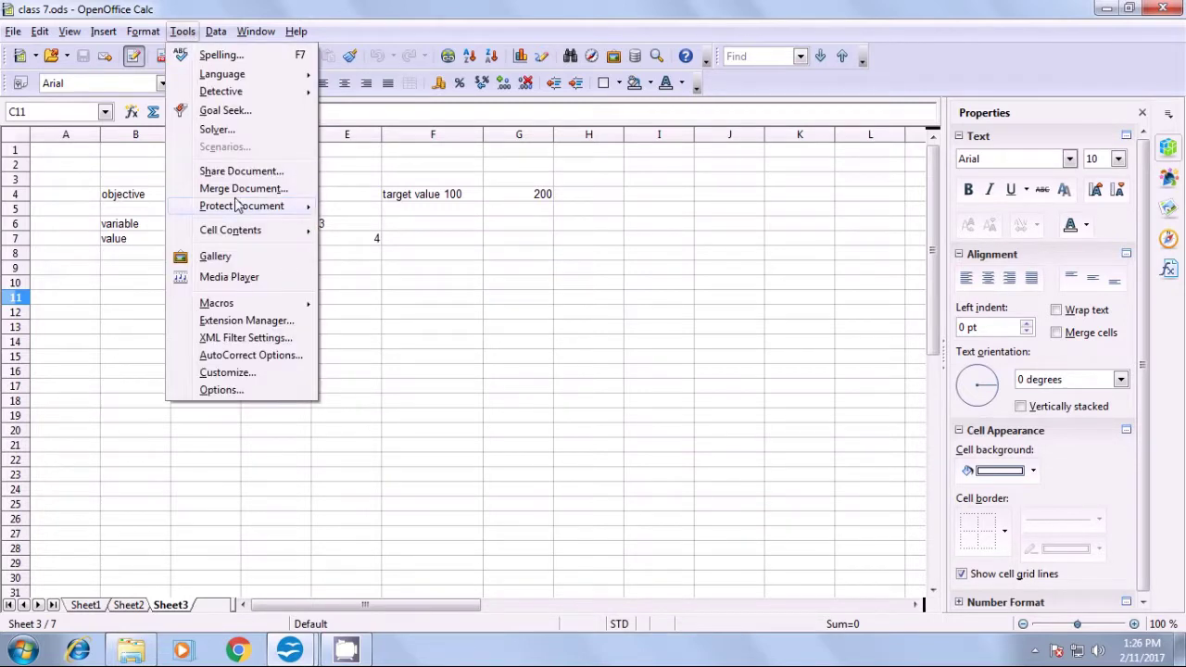
mouse_move(238, 205)
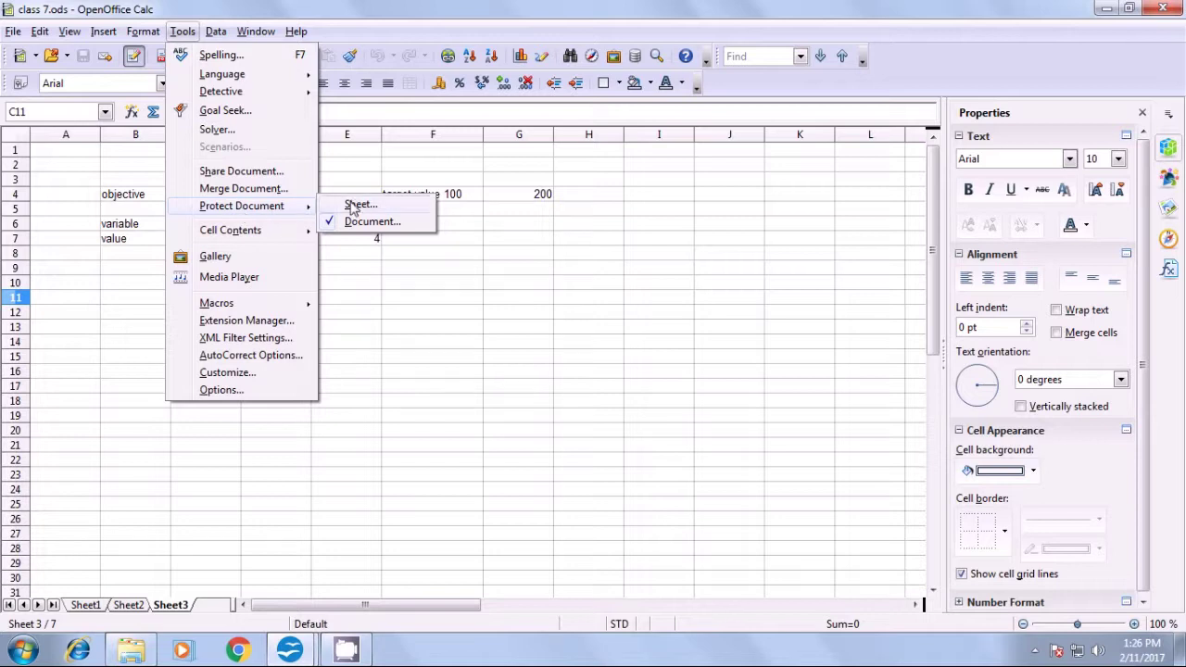
left_click(356, 204)
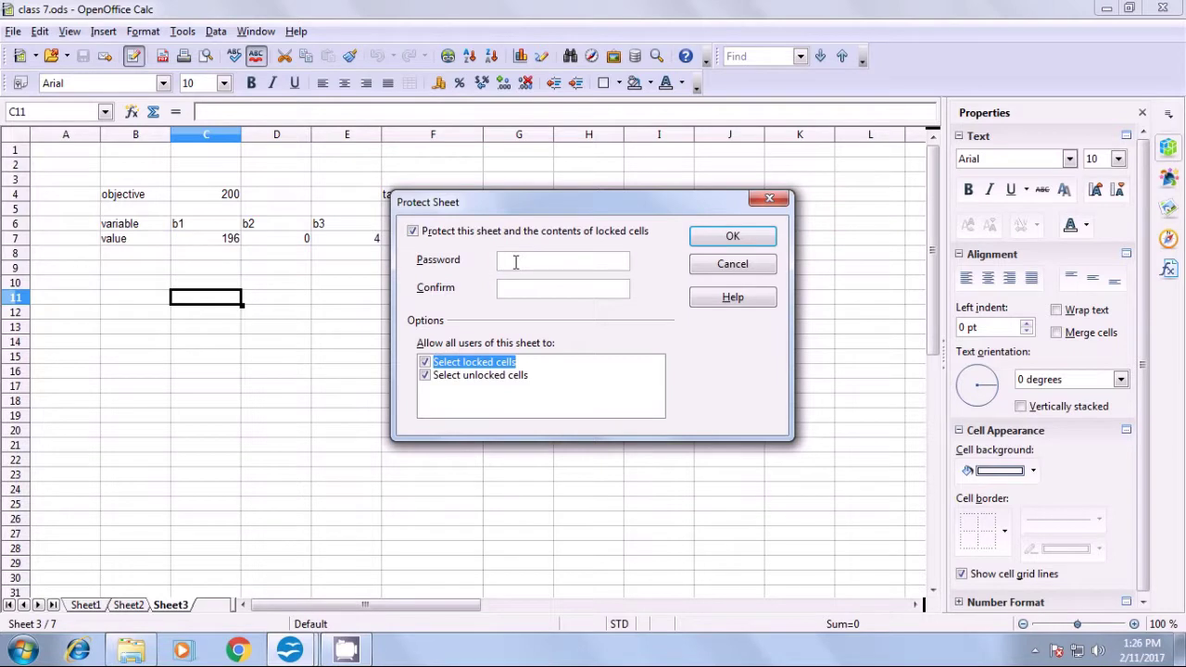
type("***")
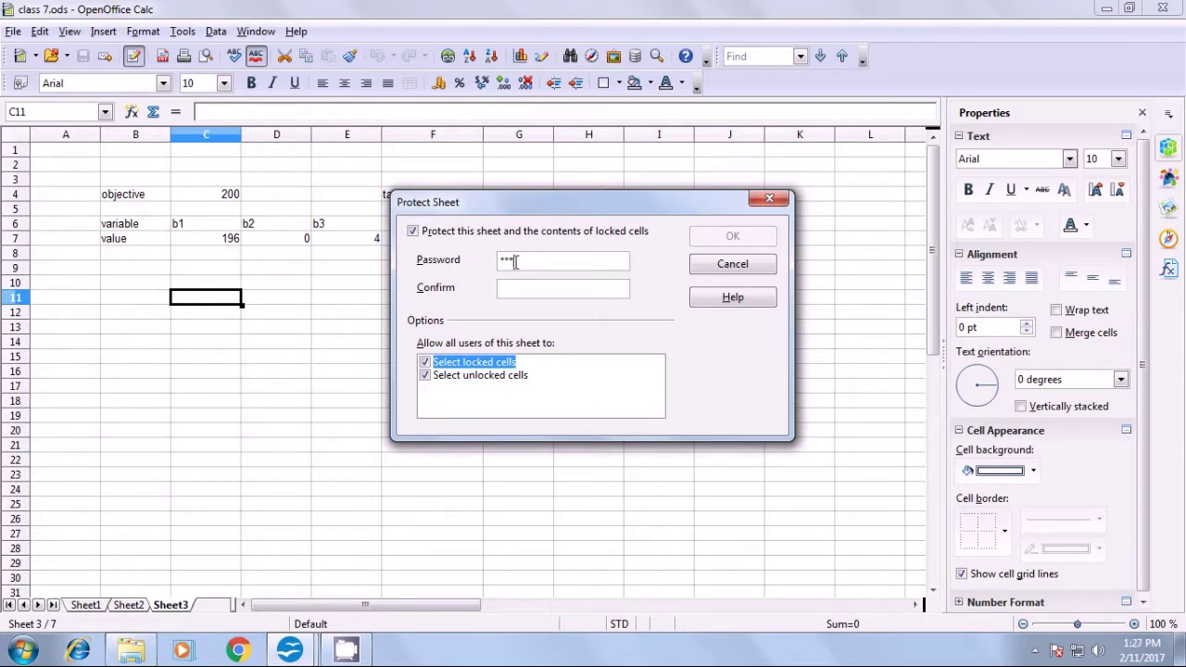
left_click(525, 288)
type("***")
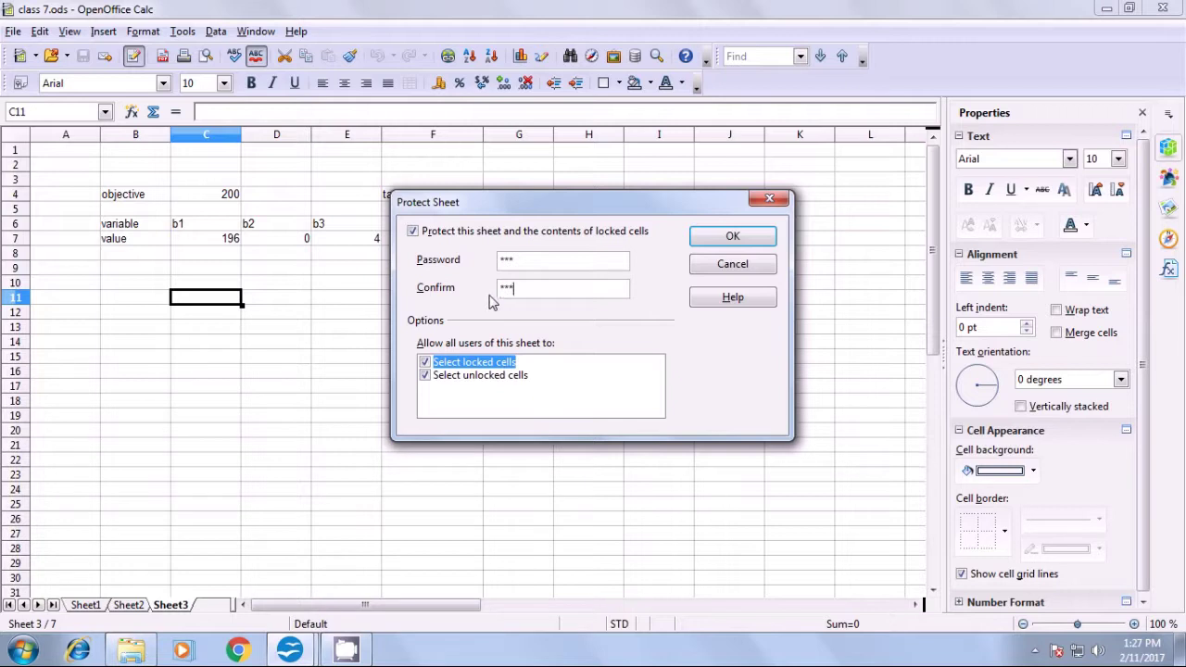
left_click(721, 243)
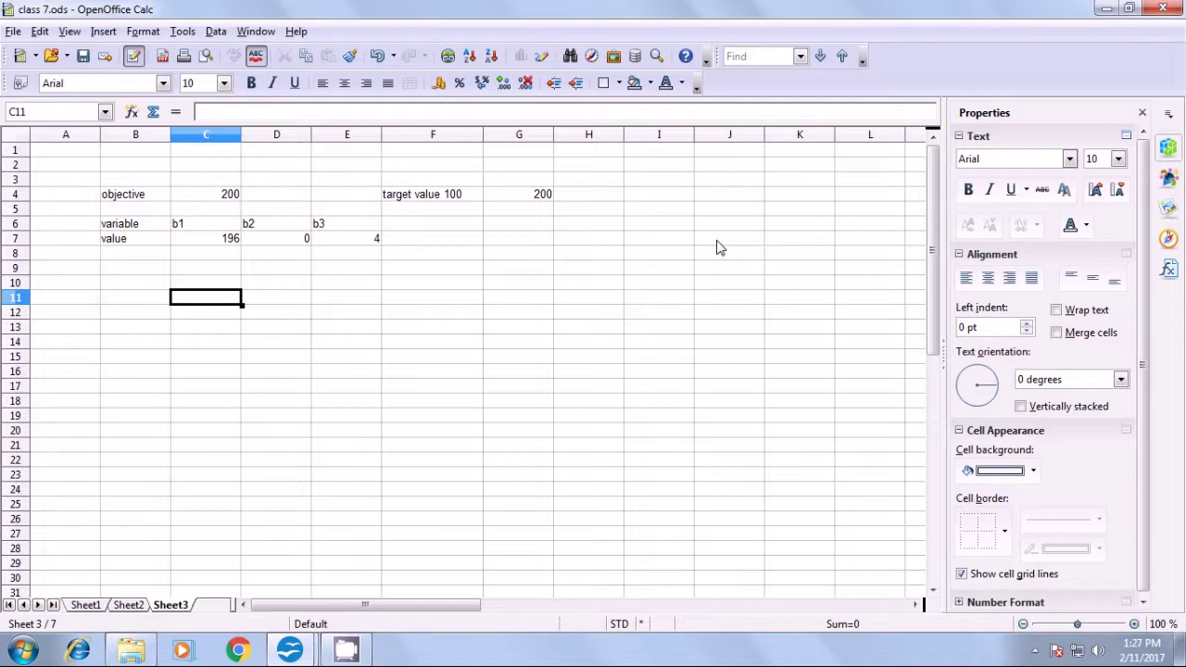
left_click(472, 272)
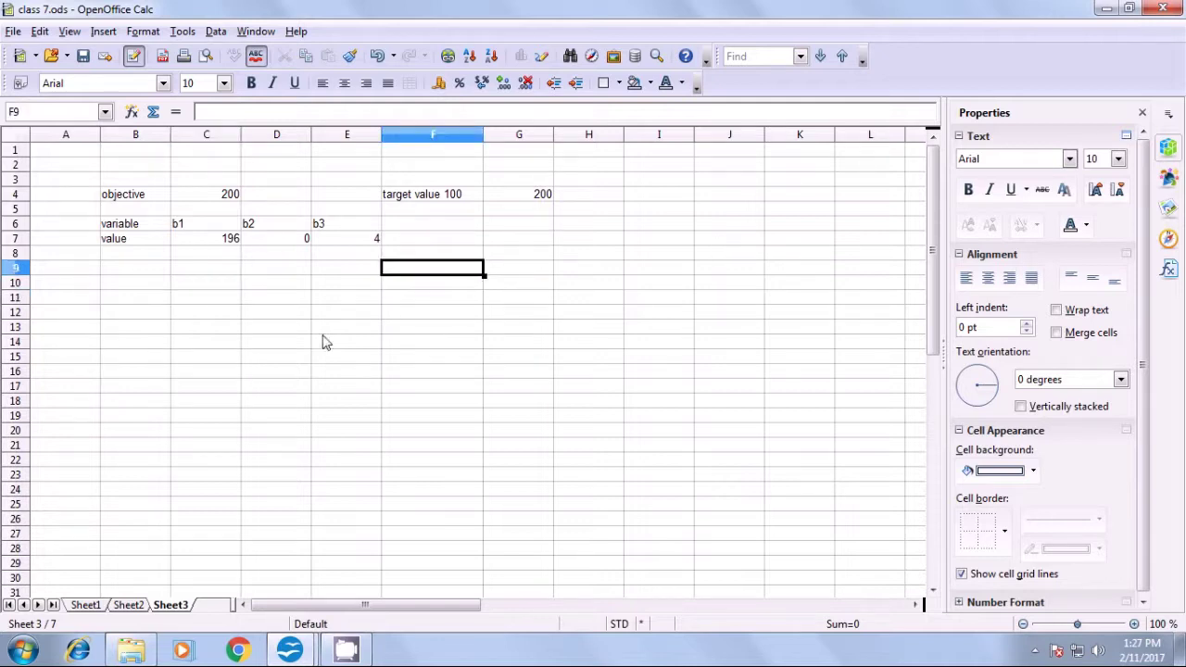
left_click(274, 358)
double_click(274, 358)
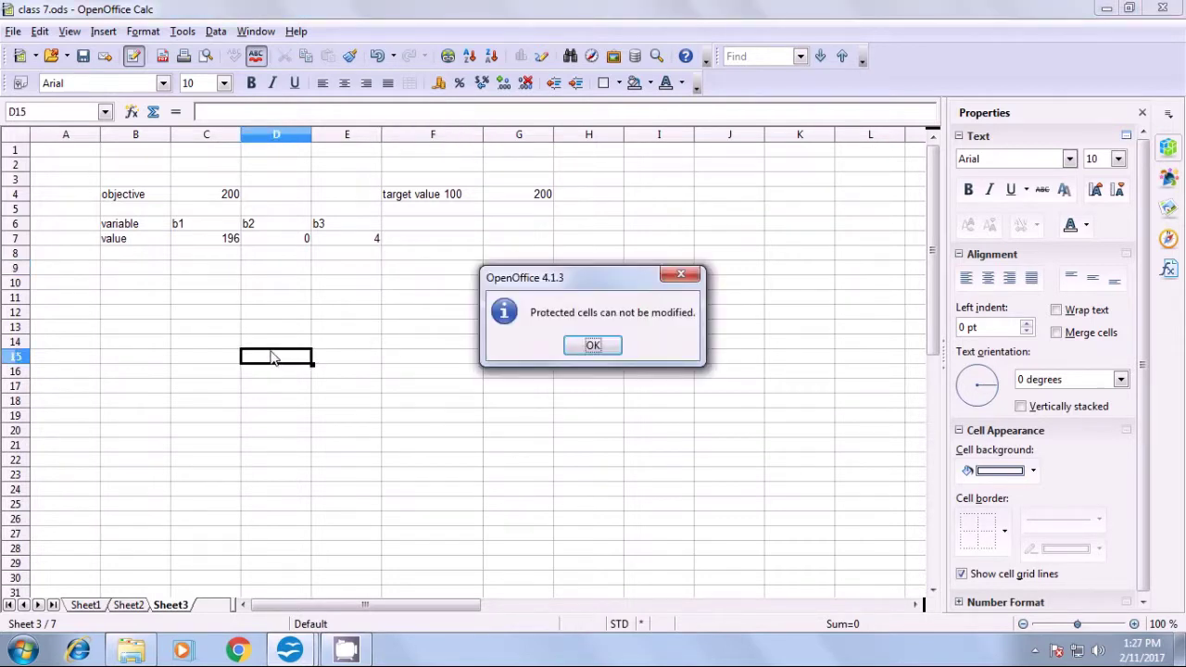
key("Return")
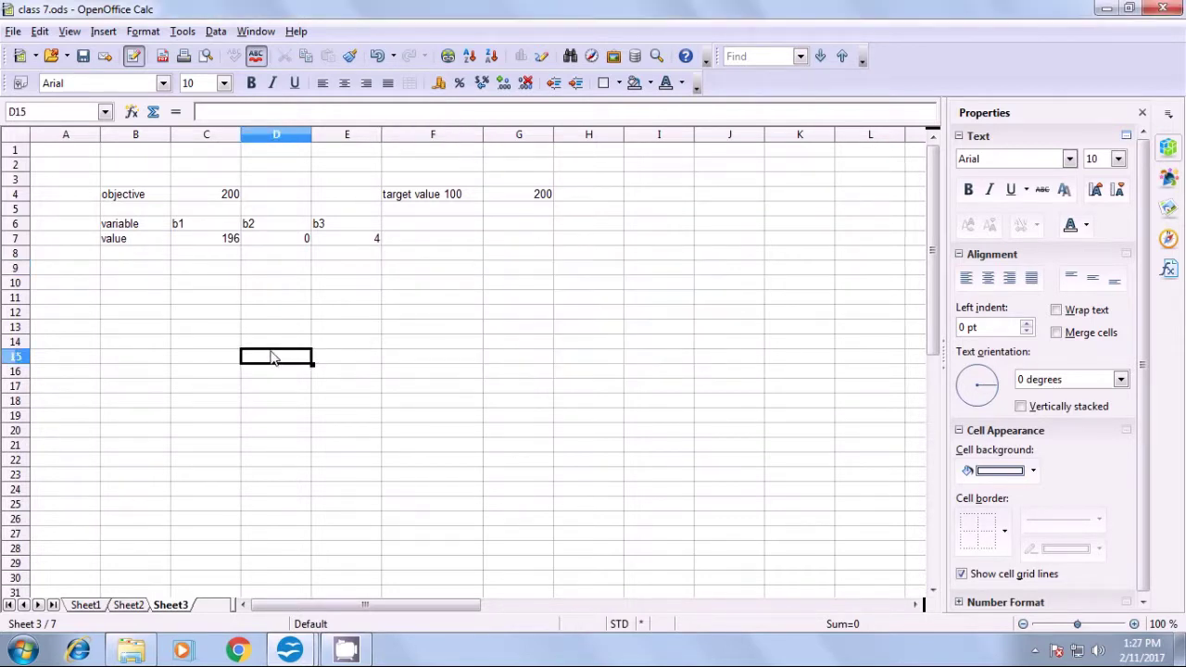
left_click(477, 276)
double_click(480, 278)
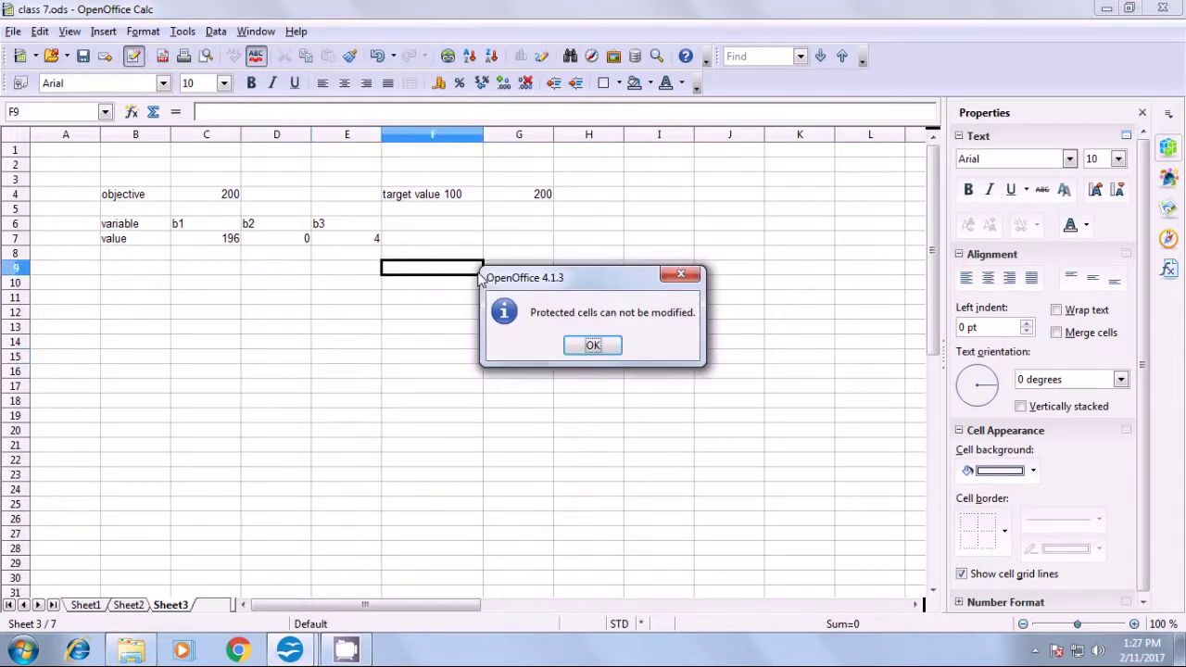
key("Return")
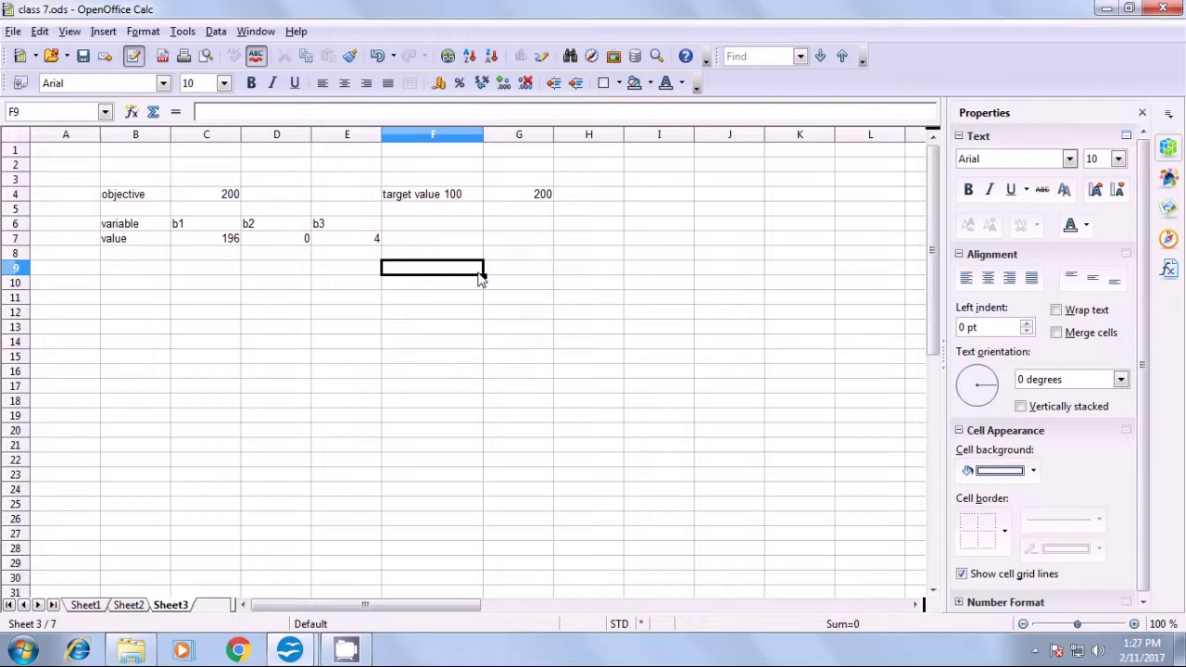
left_click(224, 306)
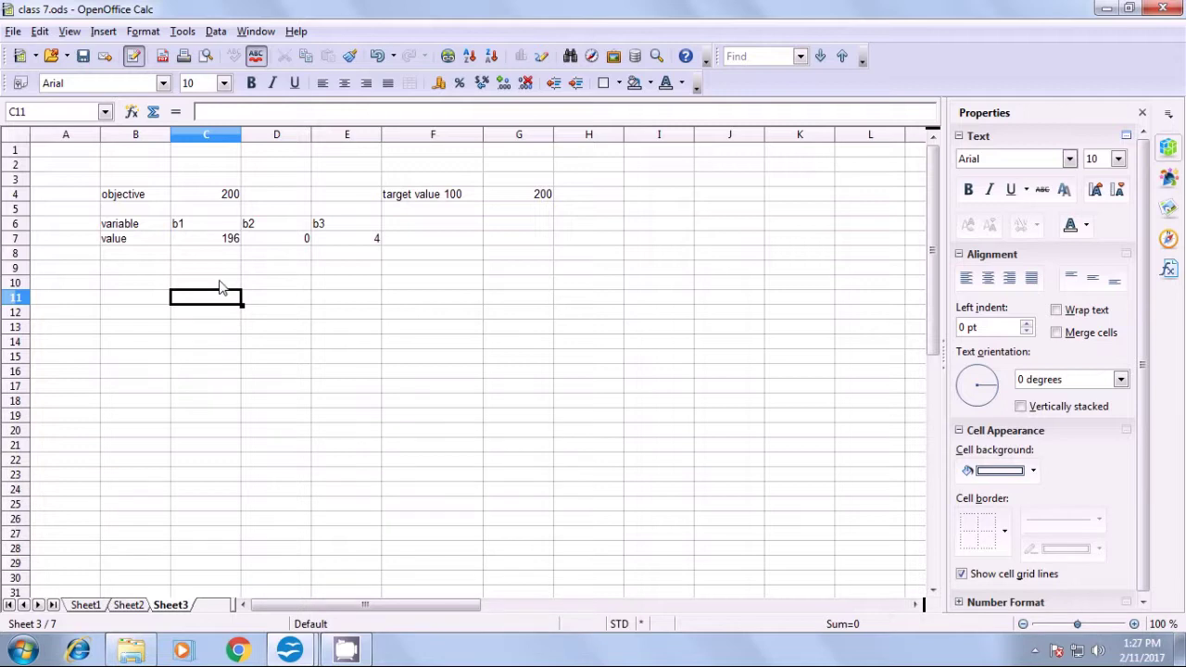
- Unprotect Sheet3 by entering the sheet password in the Unprotect Sheet dialog
left_click(189, 36)
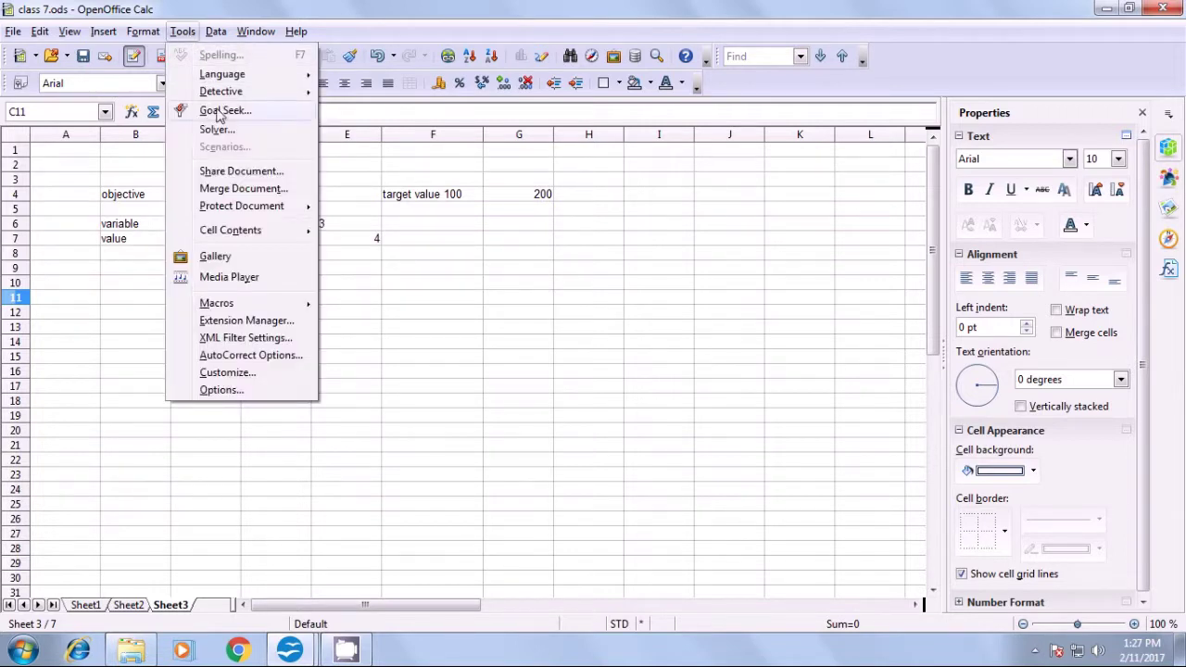
mouse_move(234, 211)
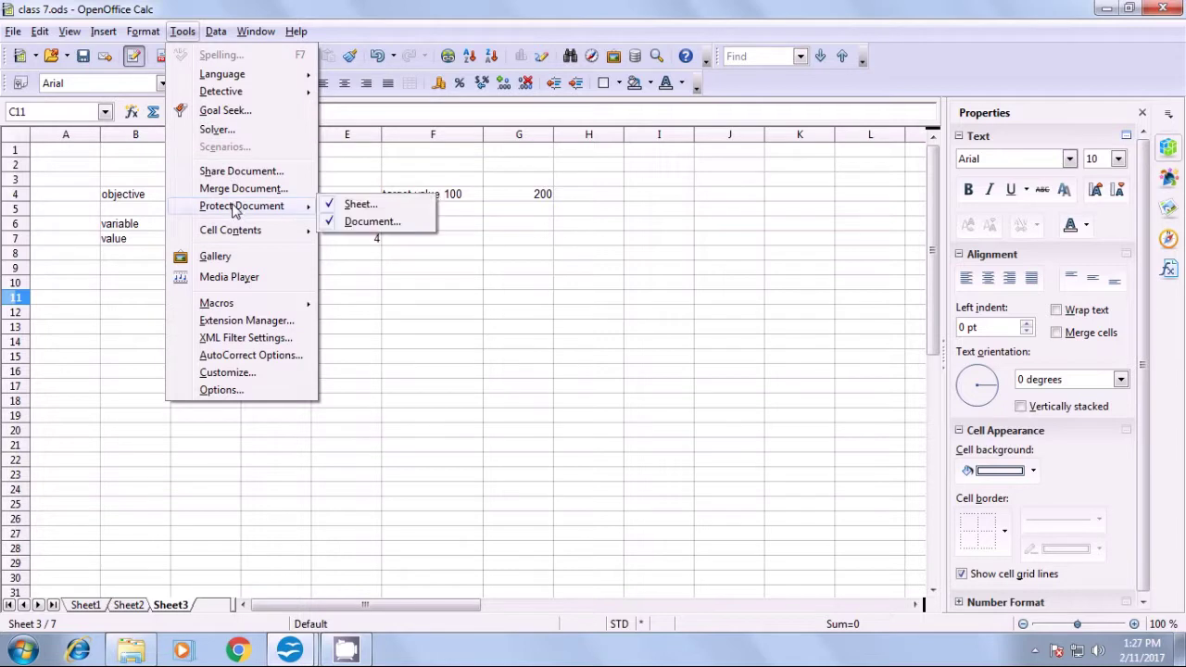
left_click(363, 206)
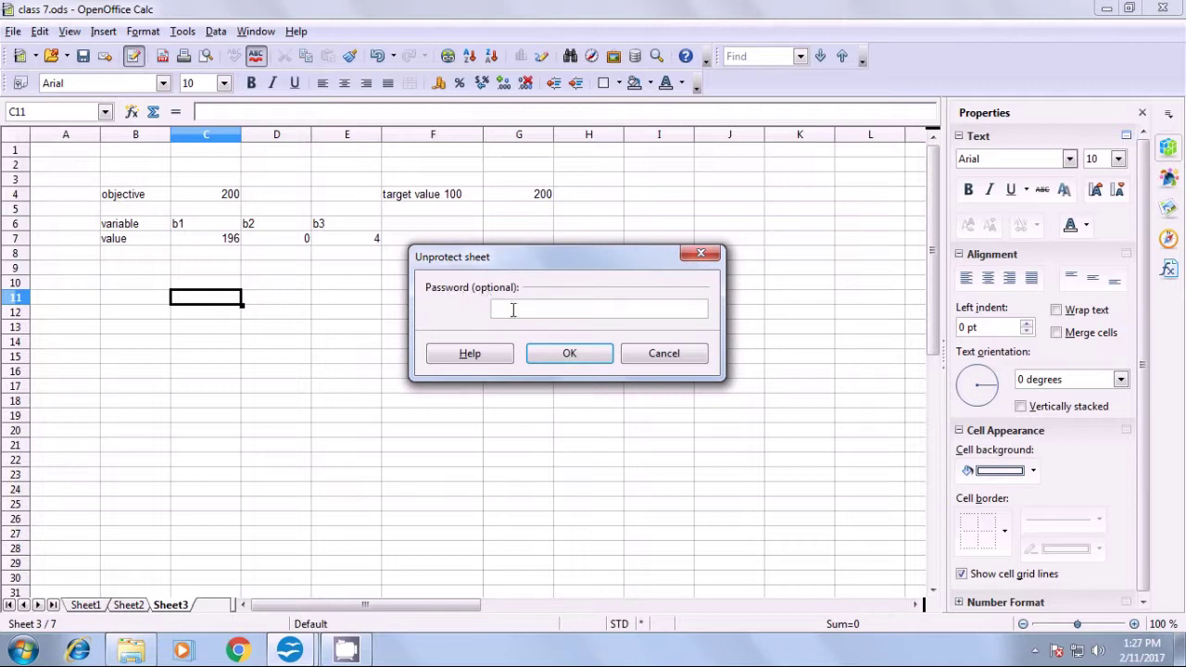
left_click(556, 360)
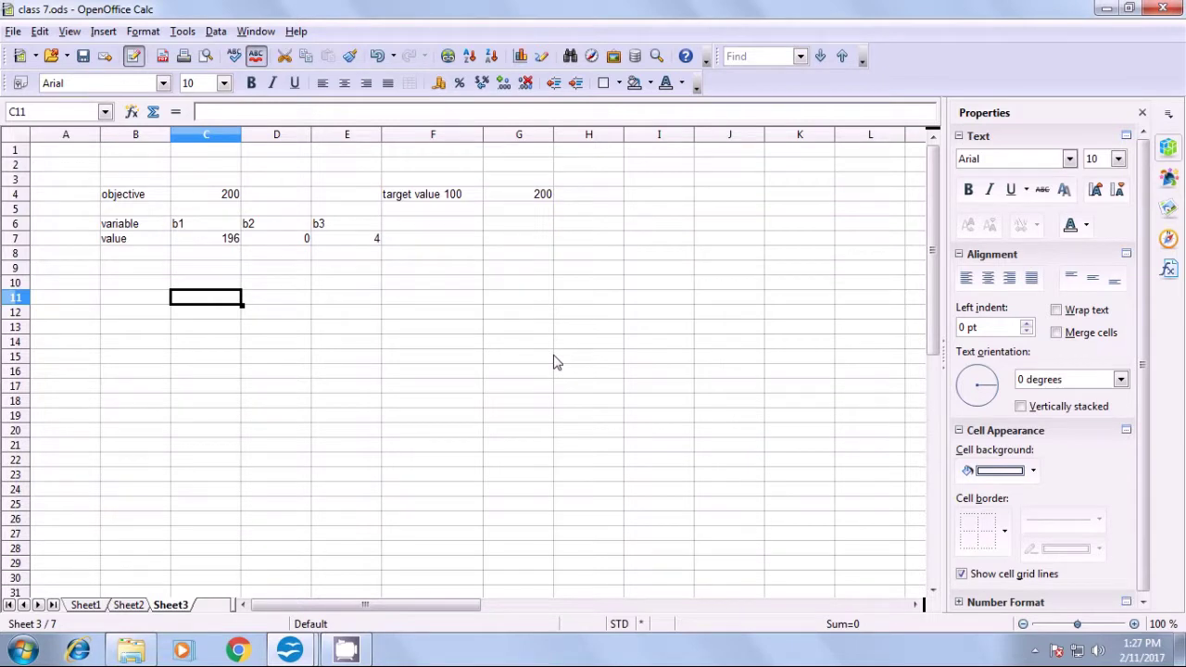
- Enter test values 12 and 21 in D15 and D16 to confirm the cells are editable
left_click(309, 362)
type("12")
key("Return")
type("21")
key("Return")
key("Return")
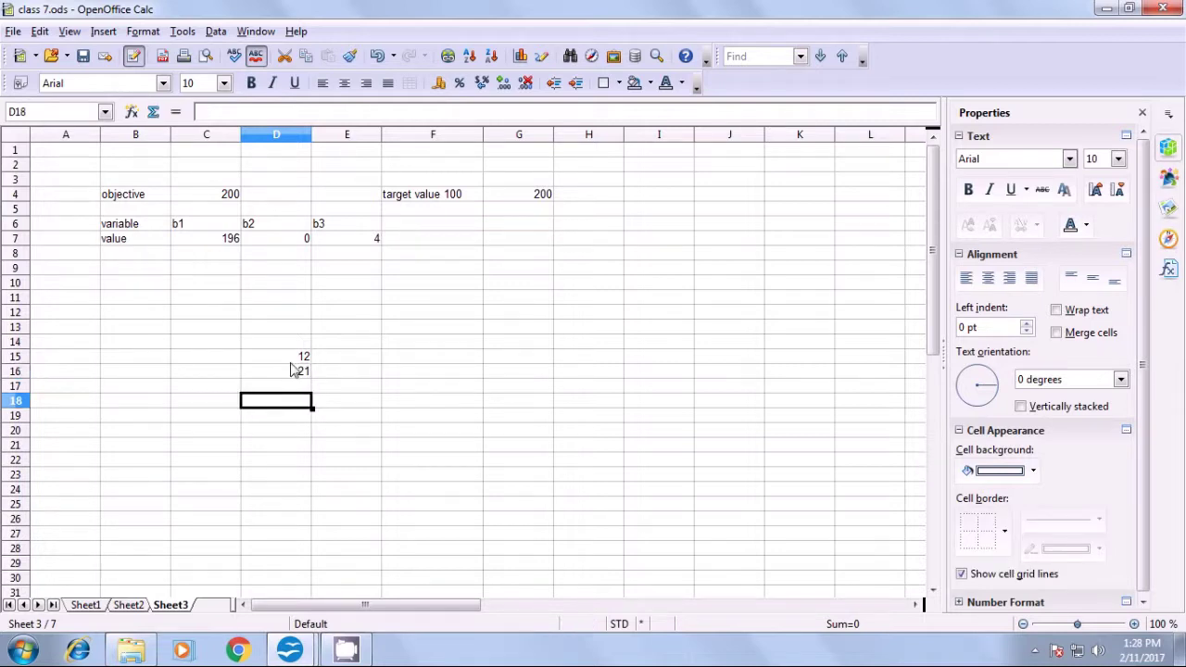
- Clear the test values from D15 and D16, leaving D14 selected
left_click(288, 360)
key("Delete")
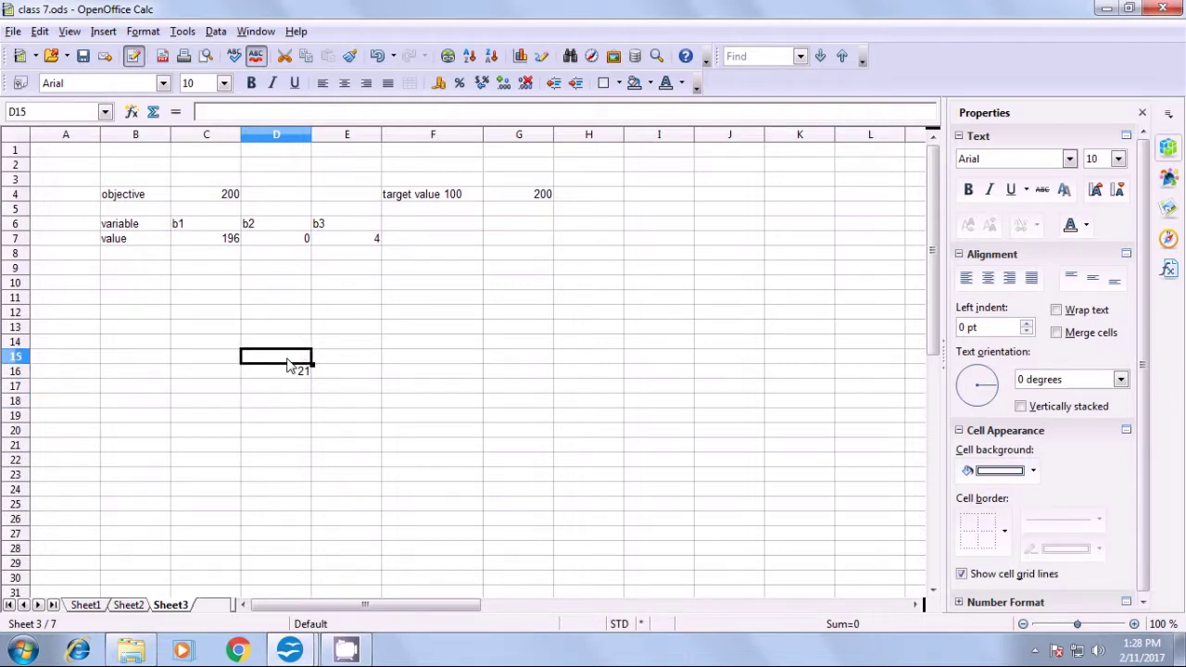
left_click(295, 373)
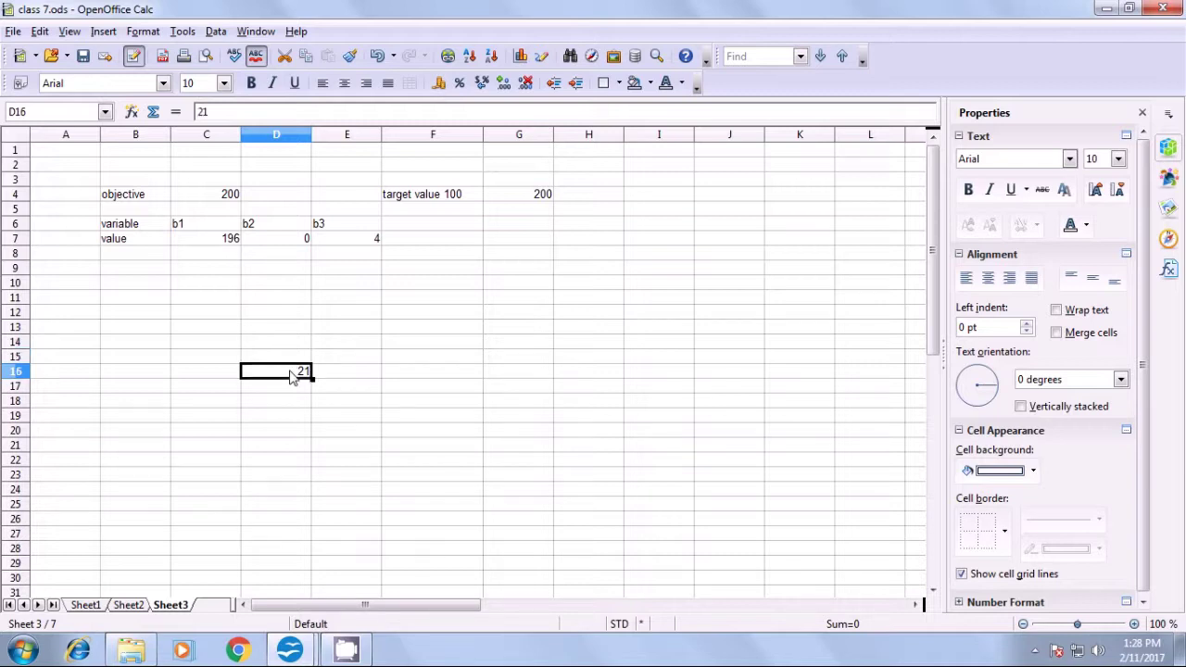
key("Delete")
left_click(296, 346)
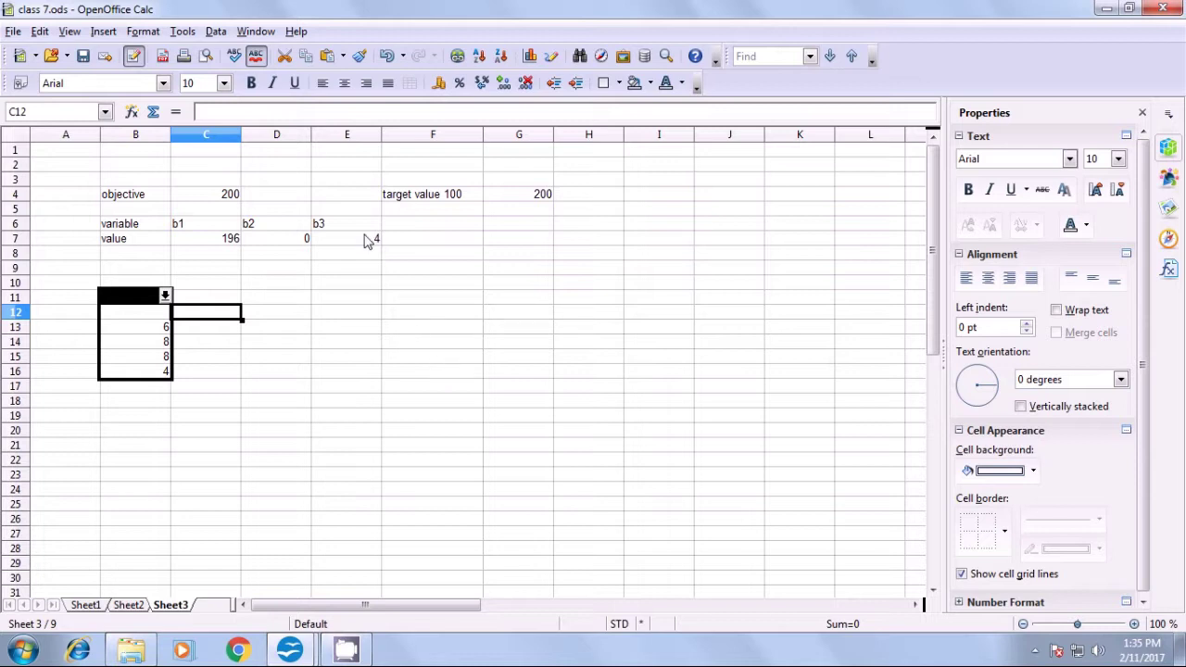
left_click(185, 33)
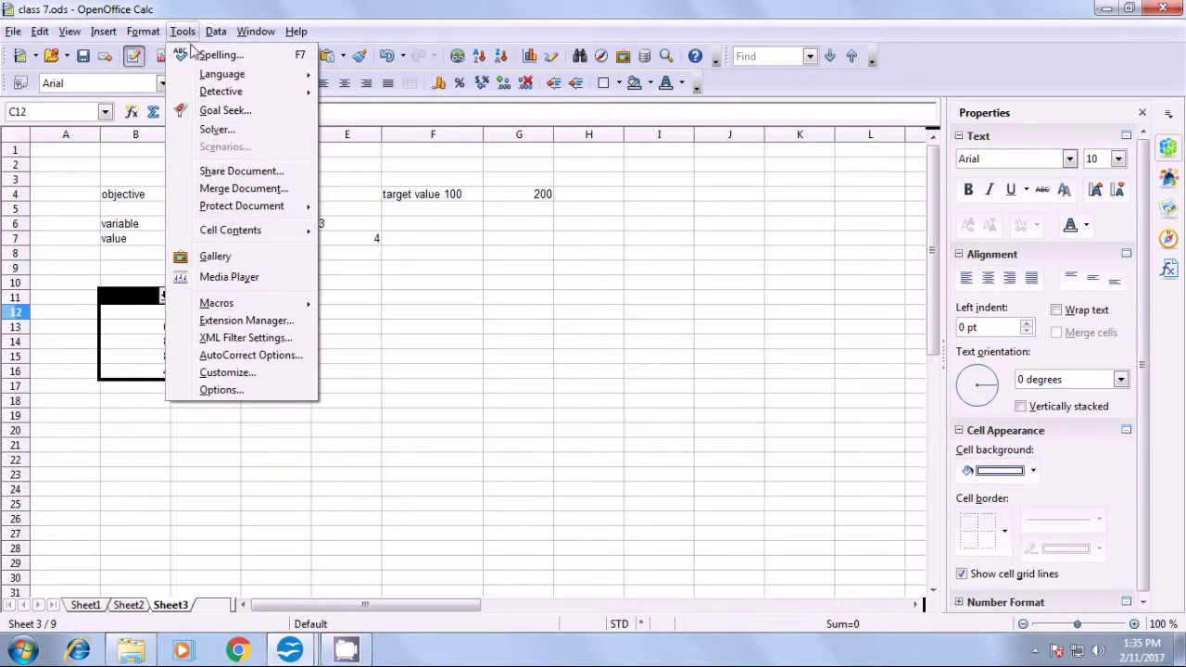
left_click(227, 188)
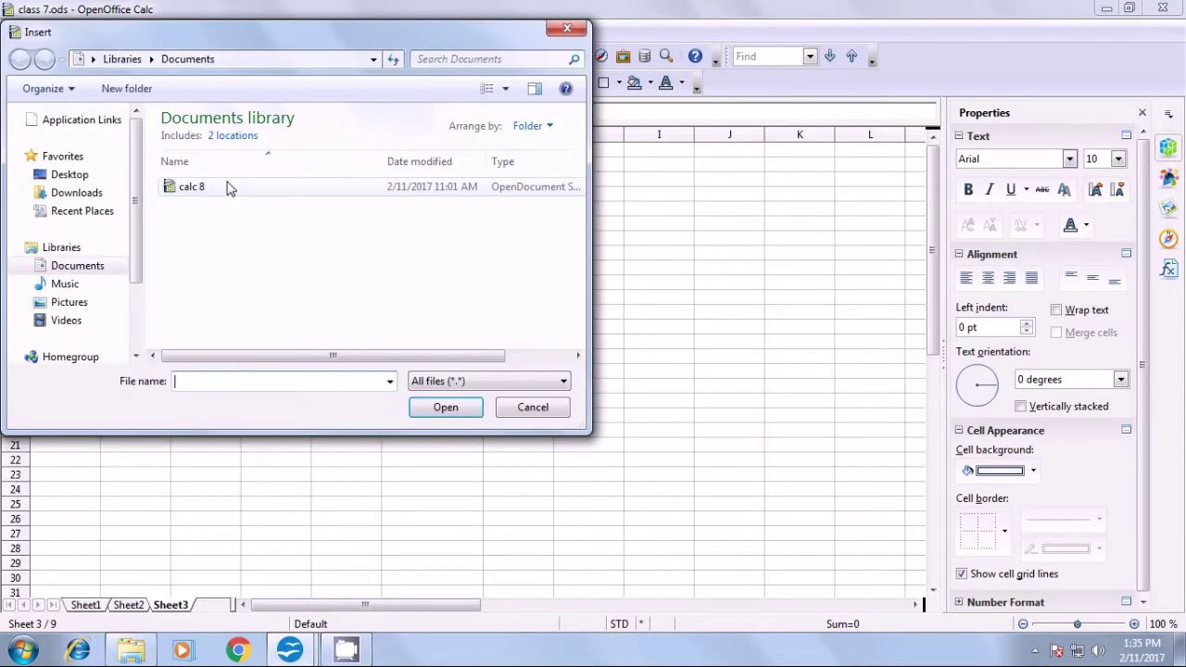
left_click(228, 186)
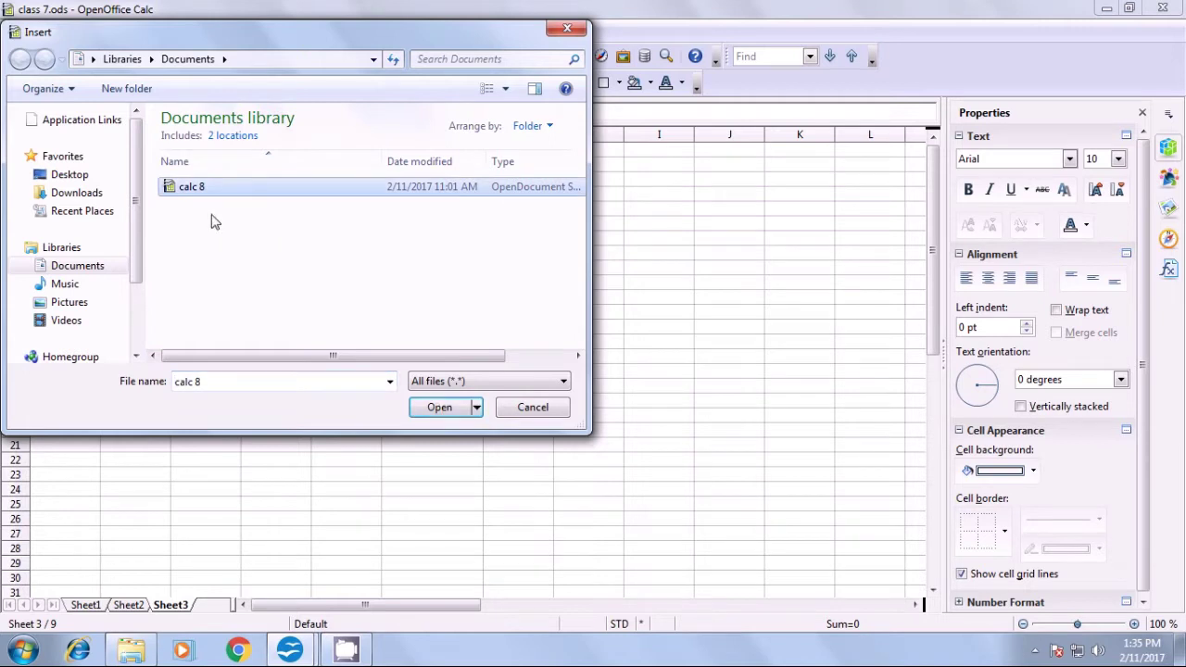
left_click(439, 408)
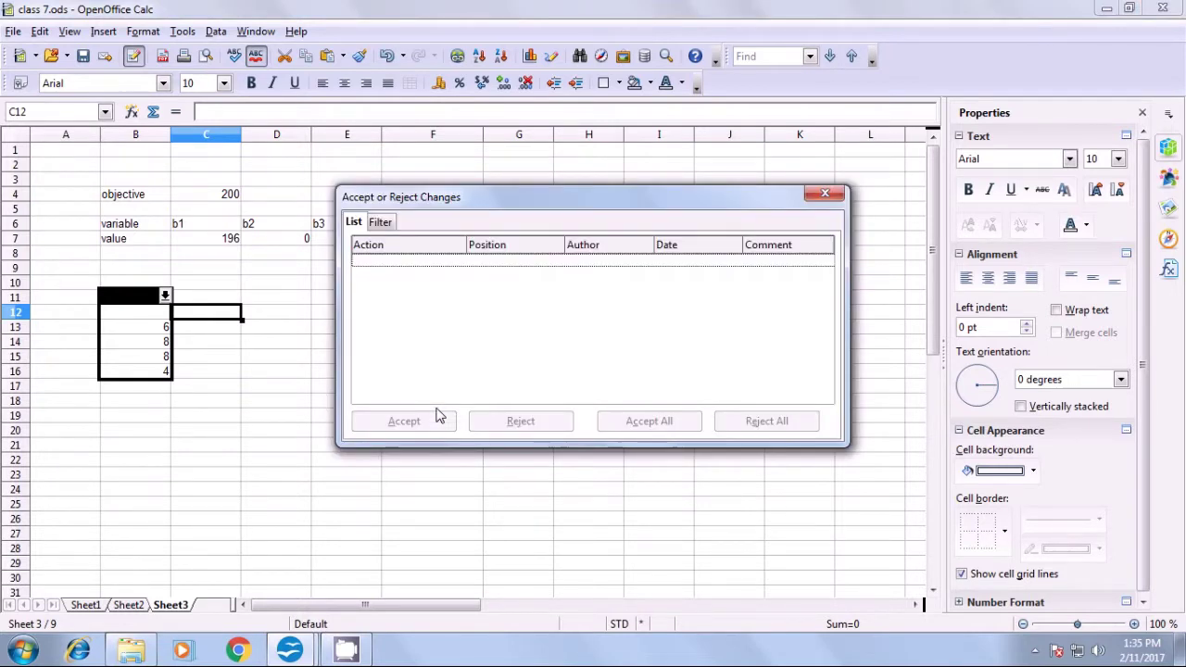
- Sort the tracked changes list by position, date and comment
left_click(510, 243)
left_click(664, 250)
left_click(784, 251)
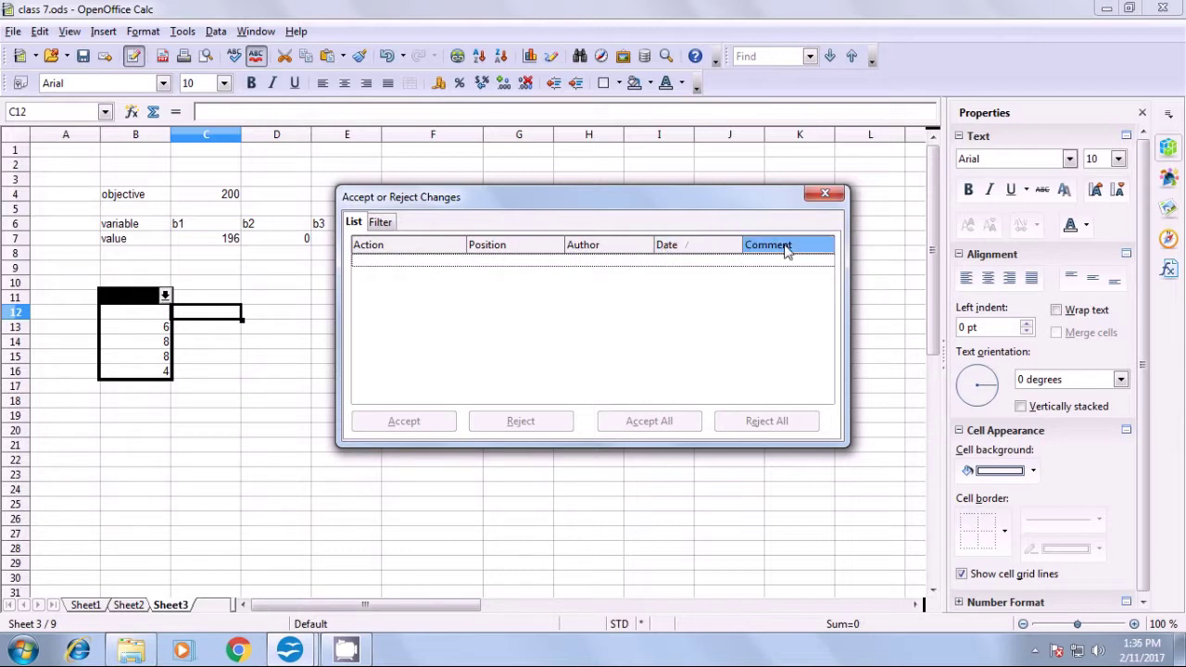
- Filter changes by Date with the time set to now, and by Author
left_click(380, 224)
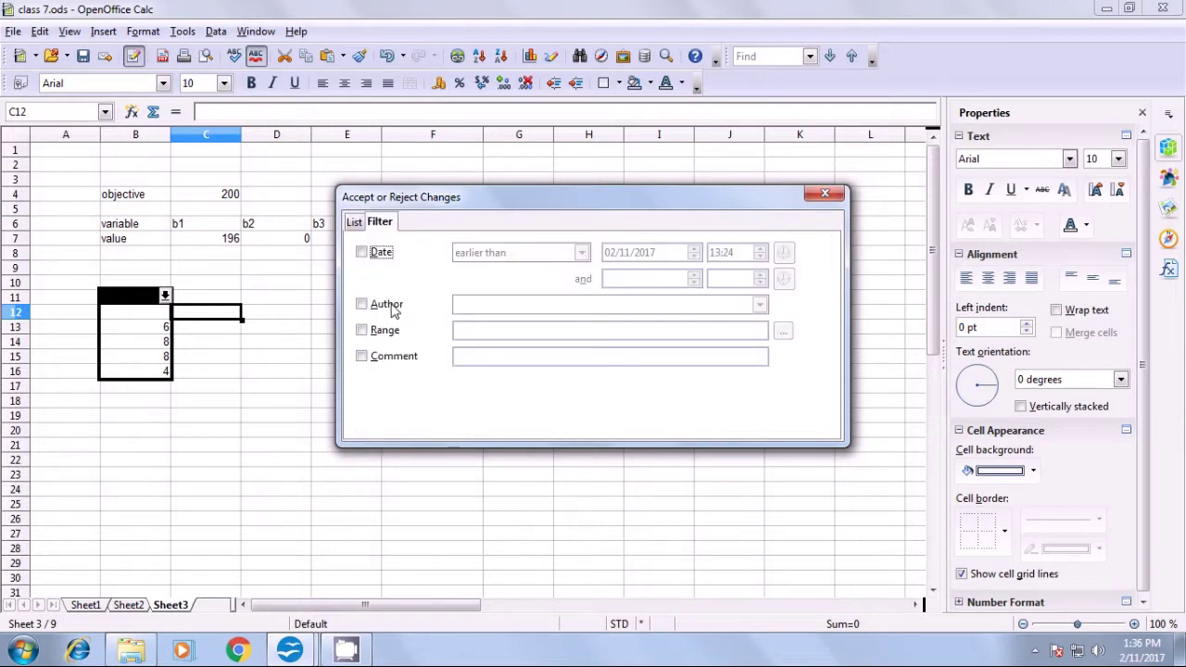
left_click(361, 252)
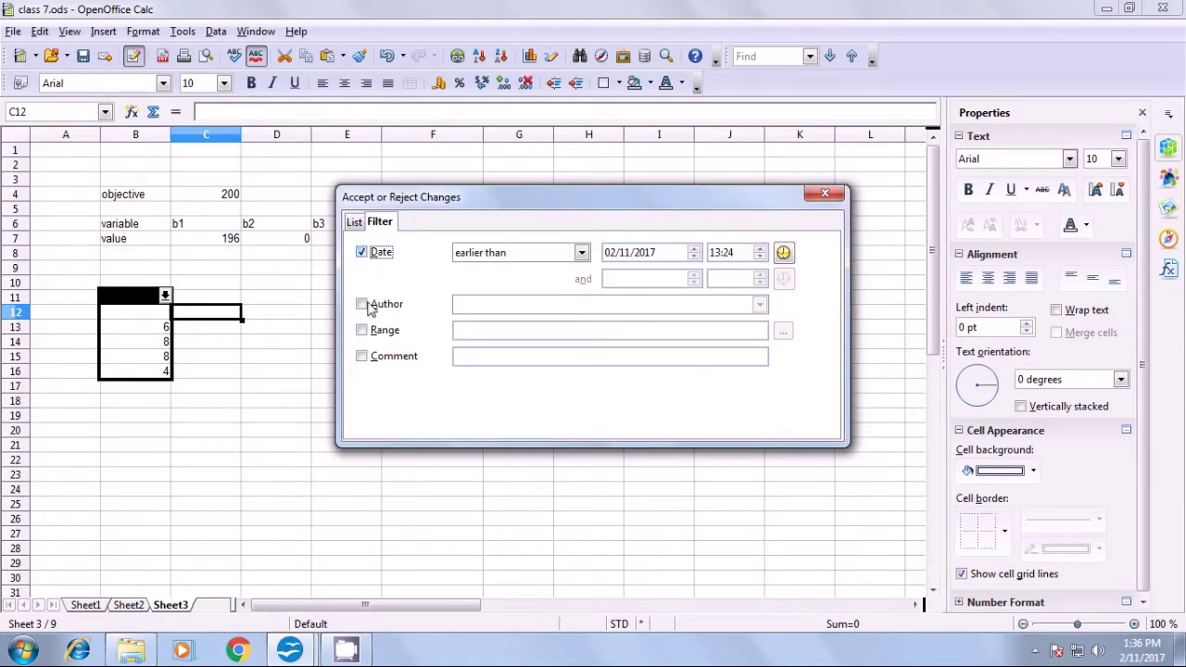
left_click(363, 305)
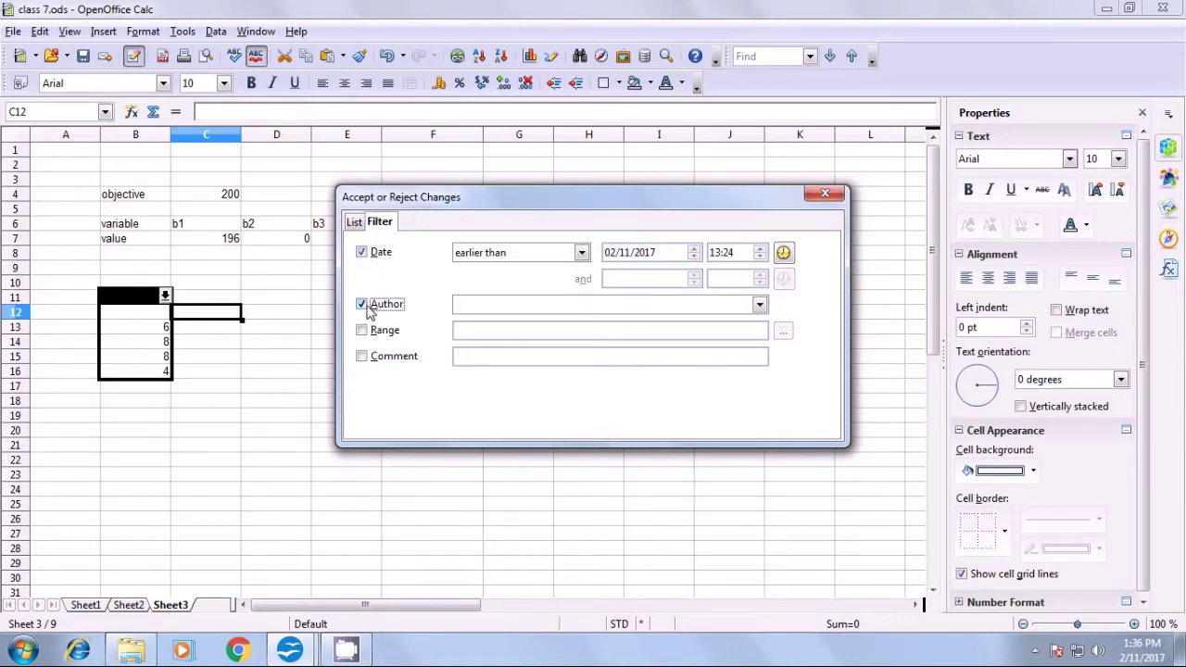
left_click(783, 253)
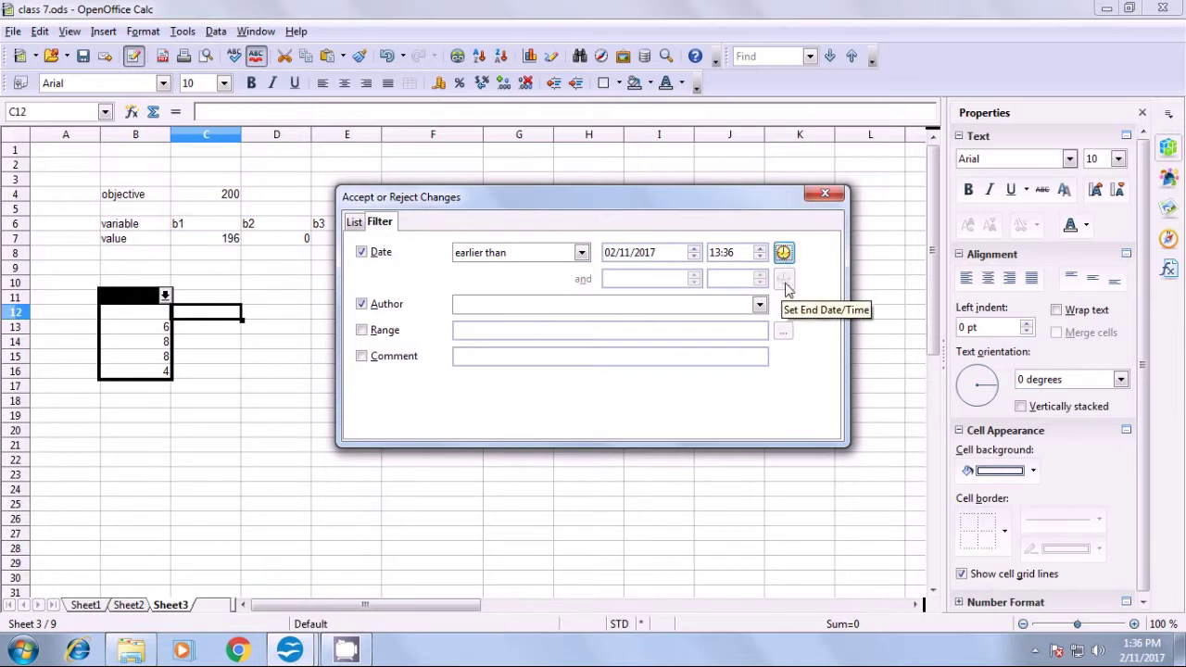
- Add a range filter of B4:E7 and a comment filter 'abc', then close the window
left_click(362, 331)
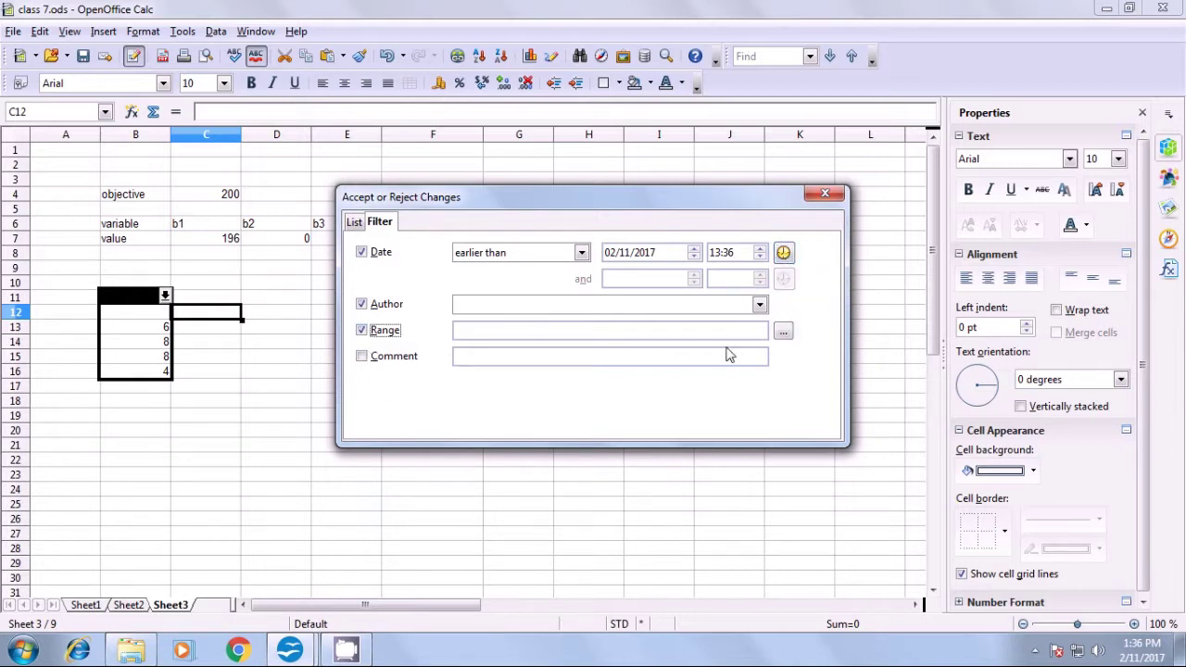
left_click(783, 332)
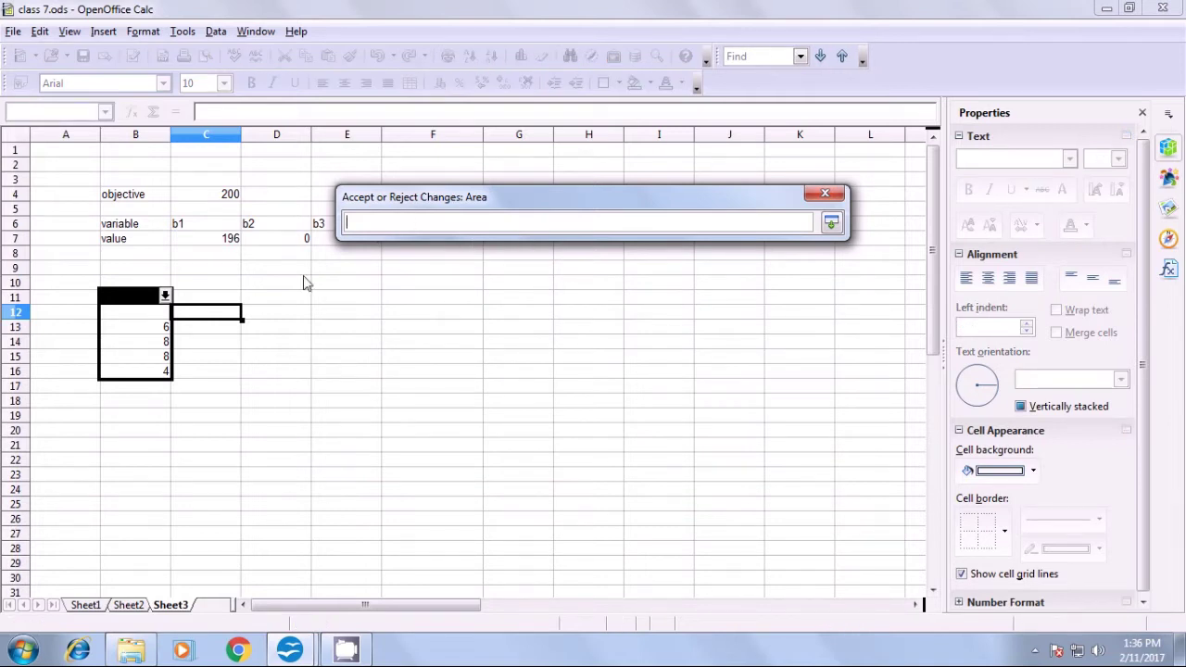
left_click_drag(114, 197, 338, 248)
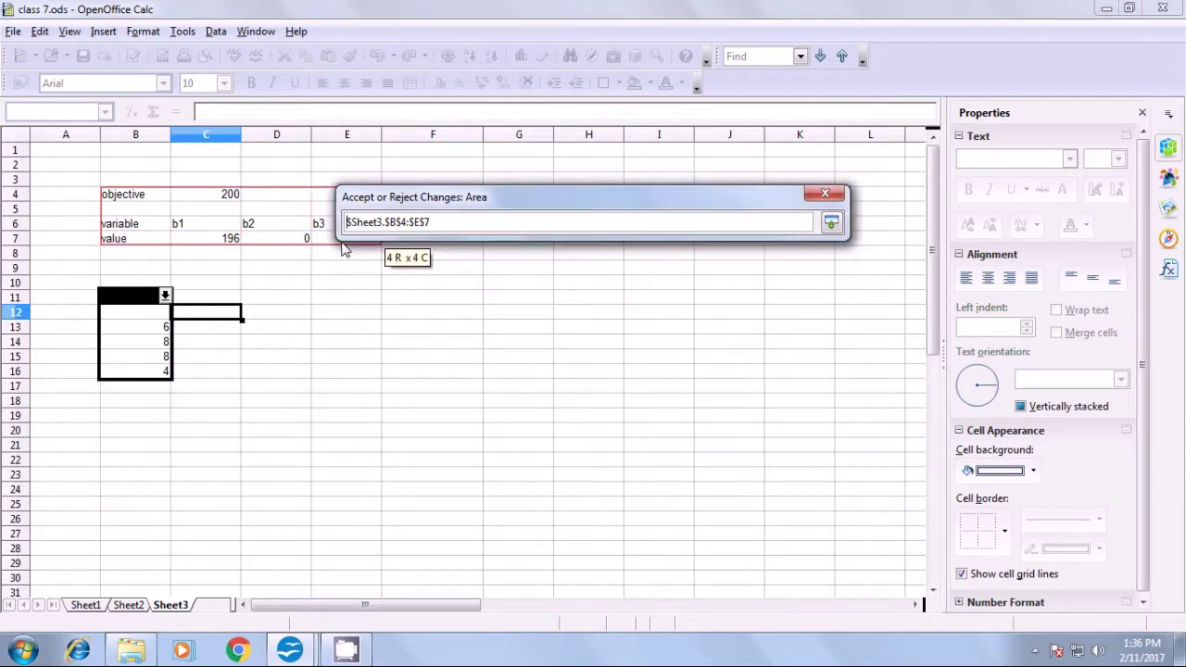
left_click(832, 222)
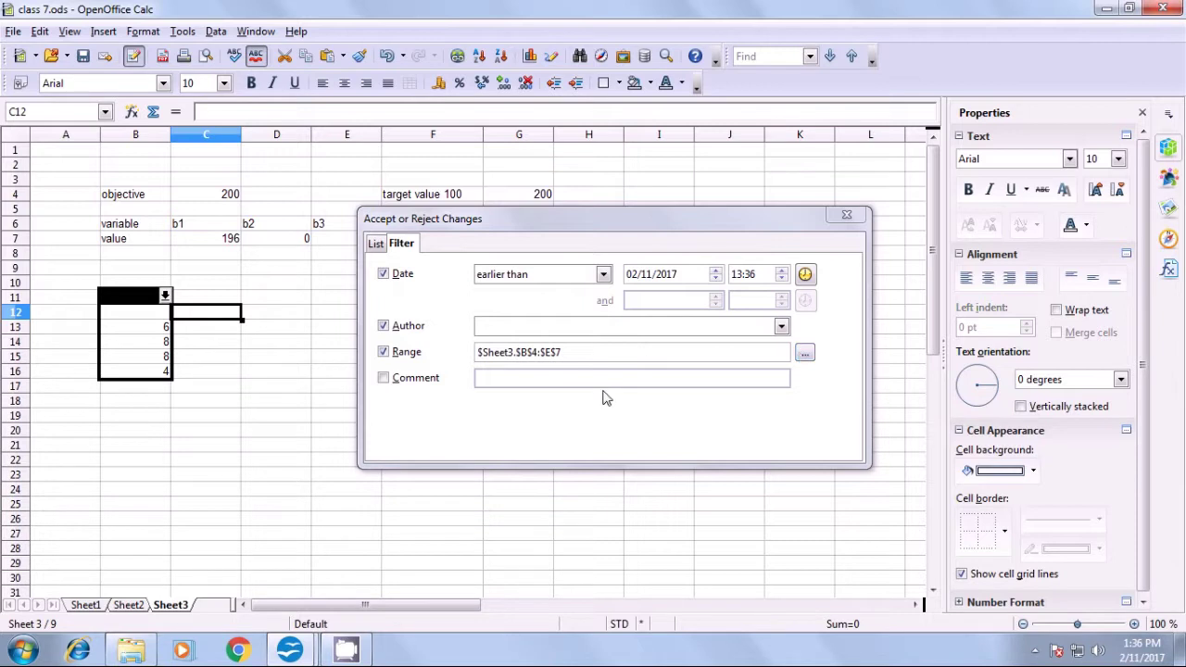
left_click(383, 378)
left_click(488, 377)
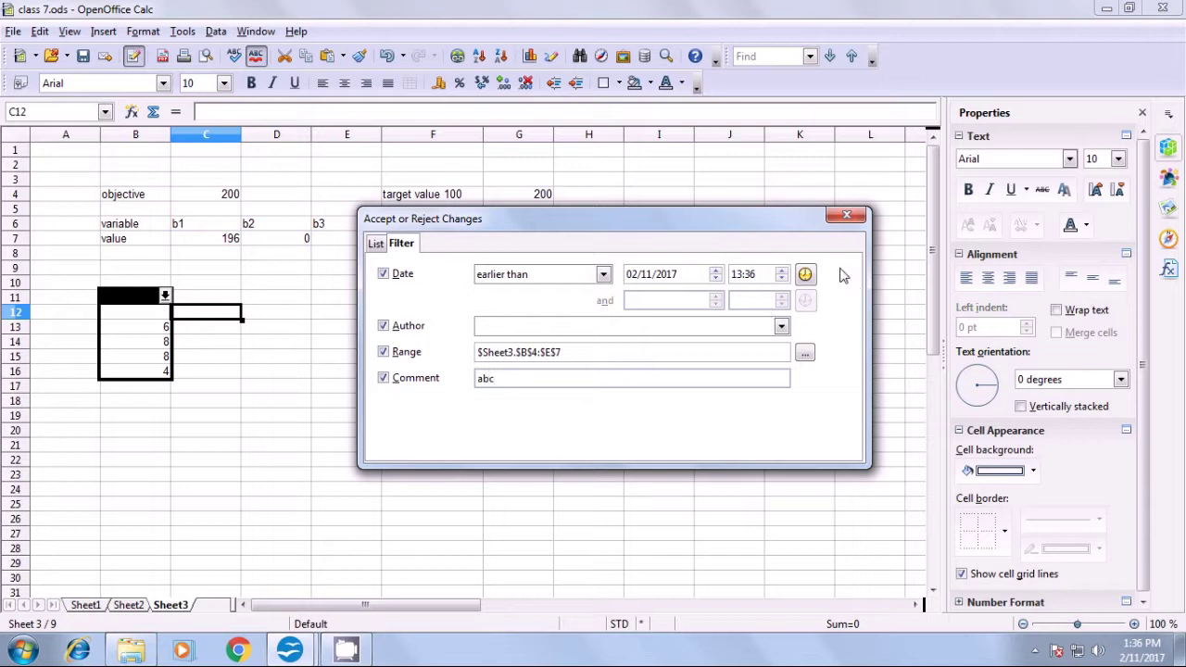
left_click(849, 219)
- Choose Gallery from the Tools menu to show the clip art above the sheet
left_click(646, 299)
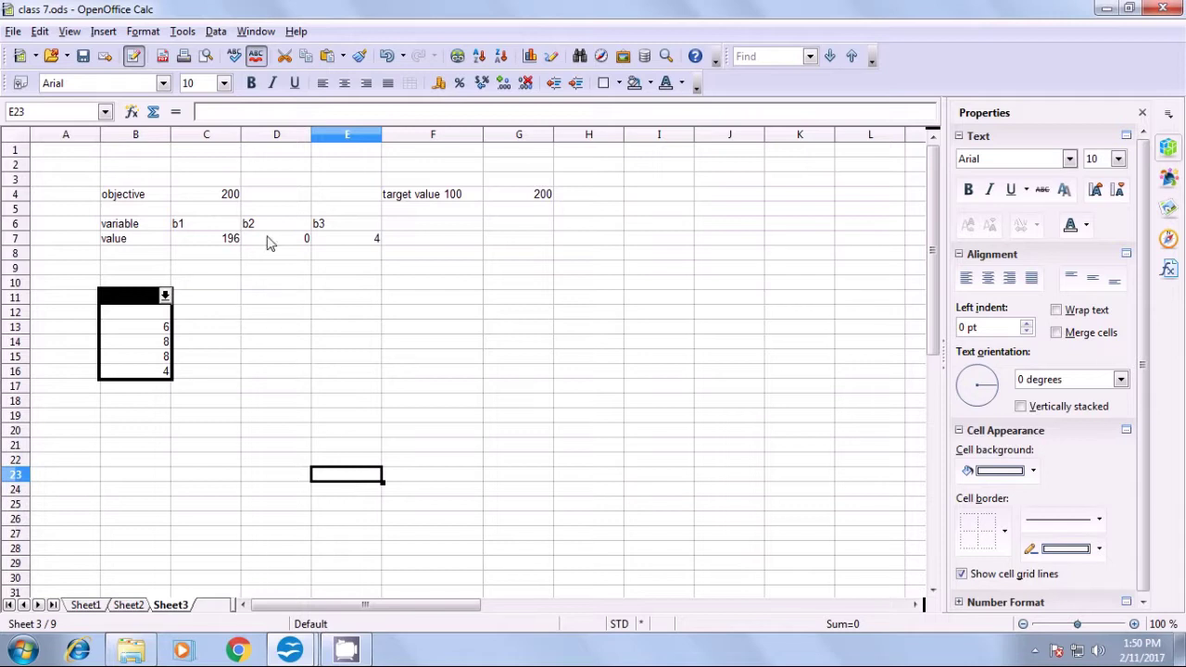
left_click(184, 32)
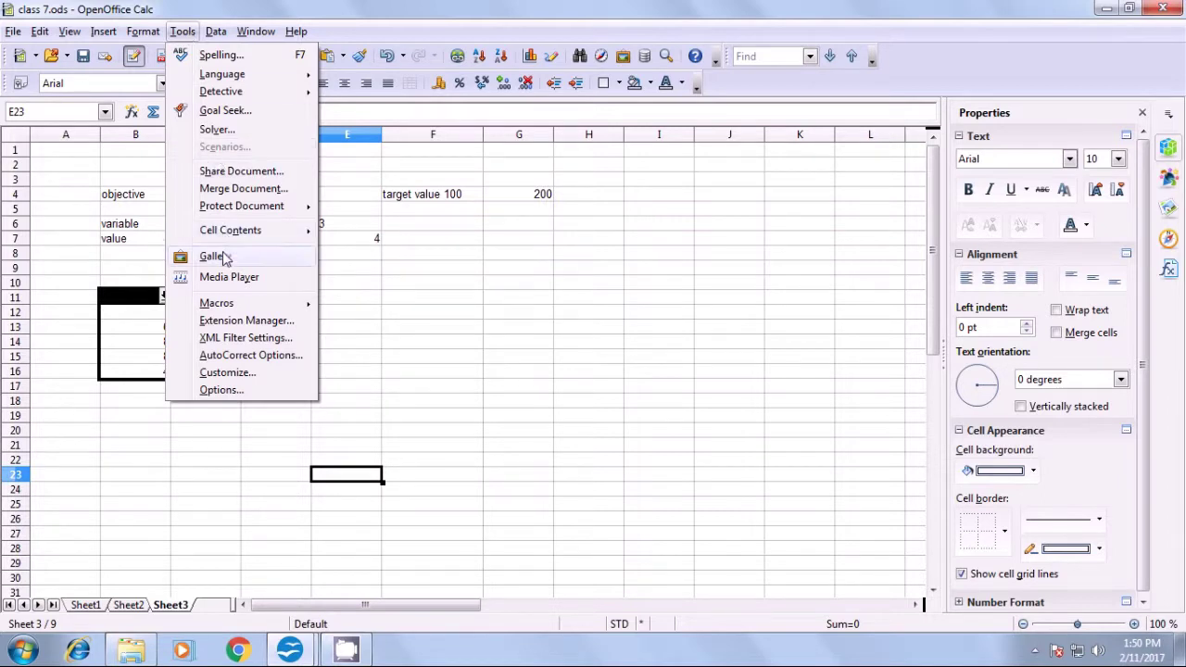
key("Escape")
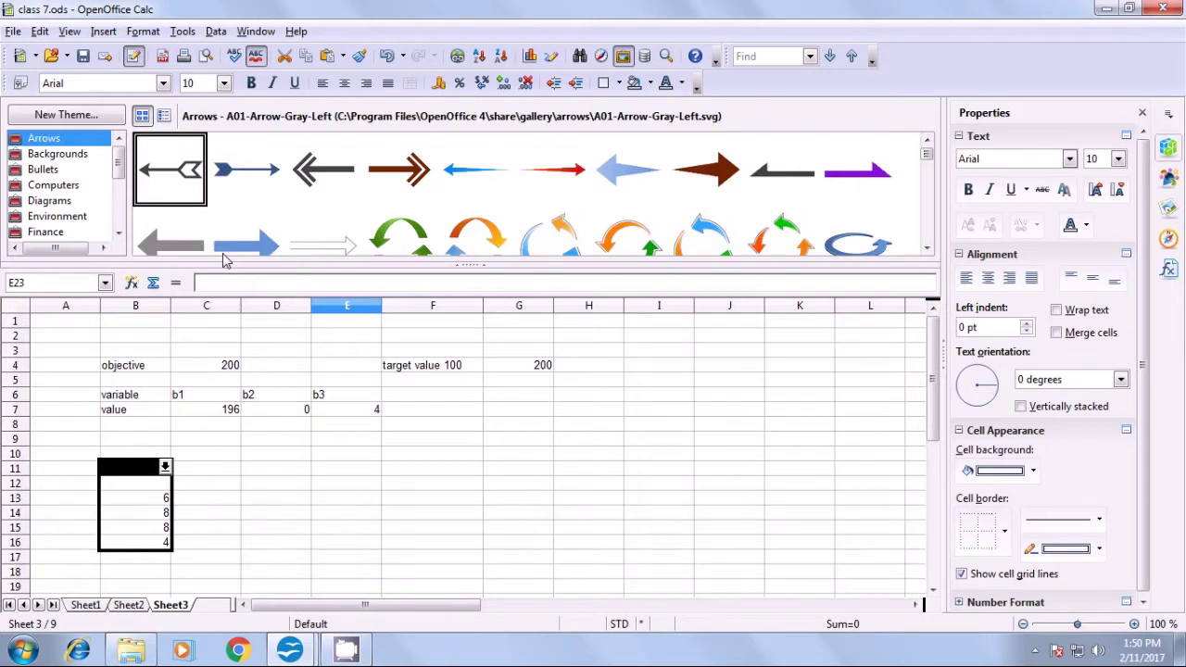
- Browse the School & University, Symbols, Textshapes, Transport, Finance and My Theme gallery themes
left_click_drag(119, 179, 119, 227)
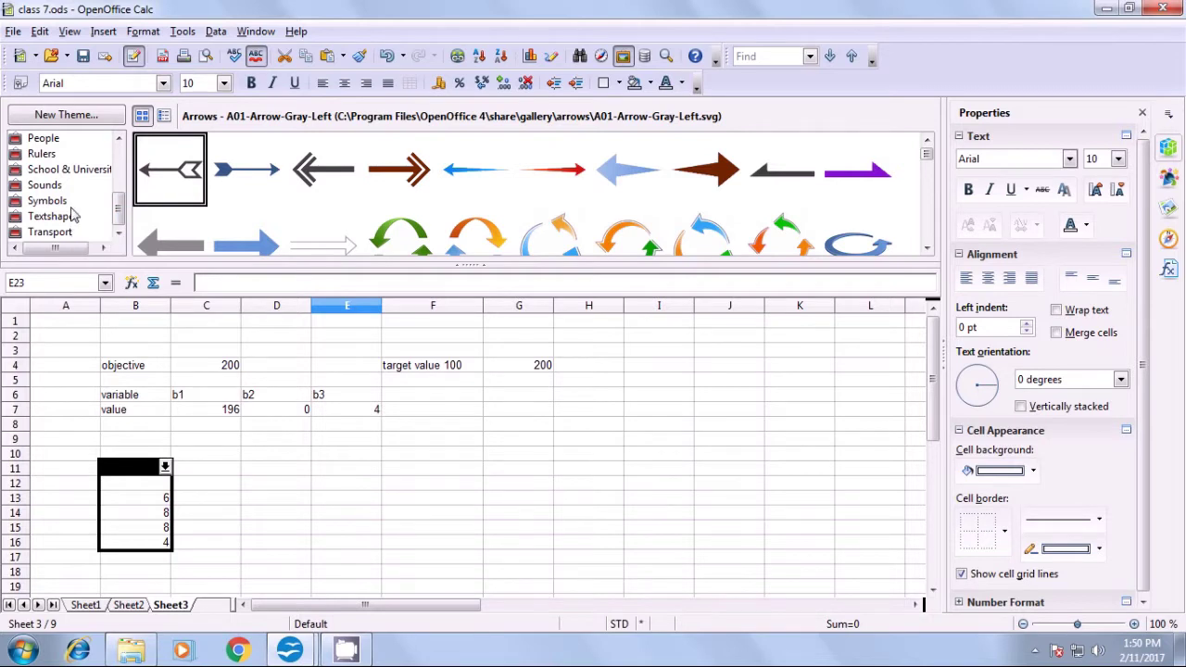
left_click(67, 173)
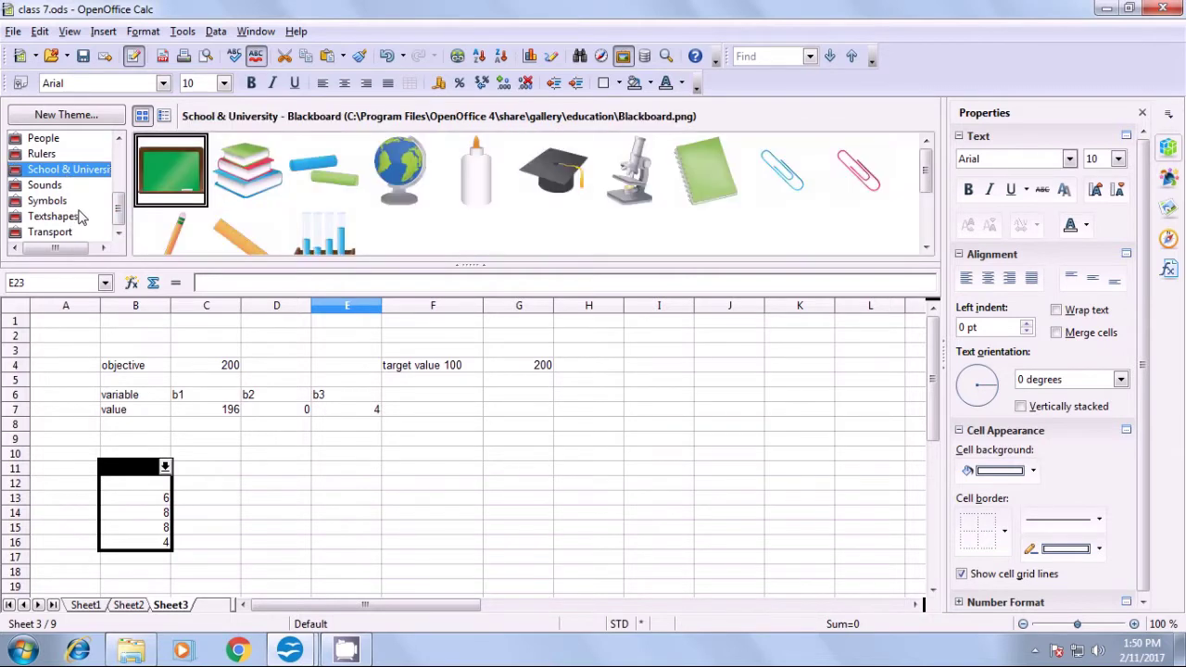
left_click(78, 219)
left_click(57, 202)
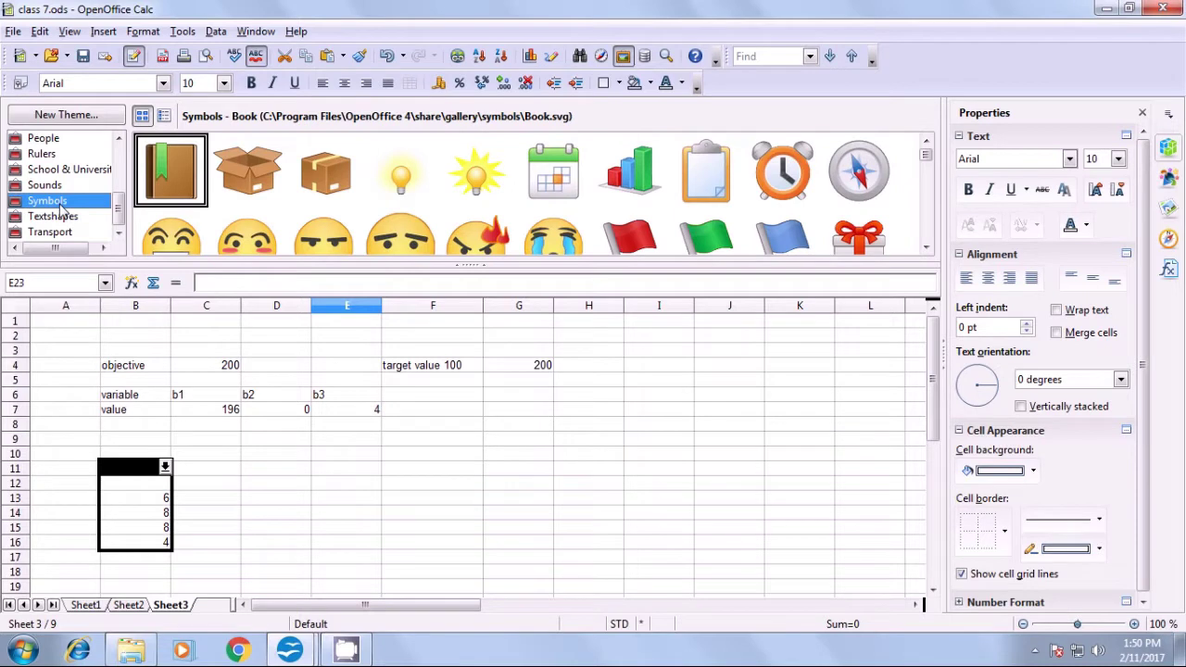
left_click(62, 219)
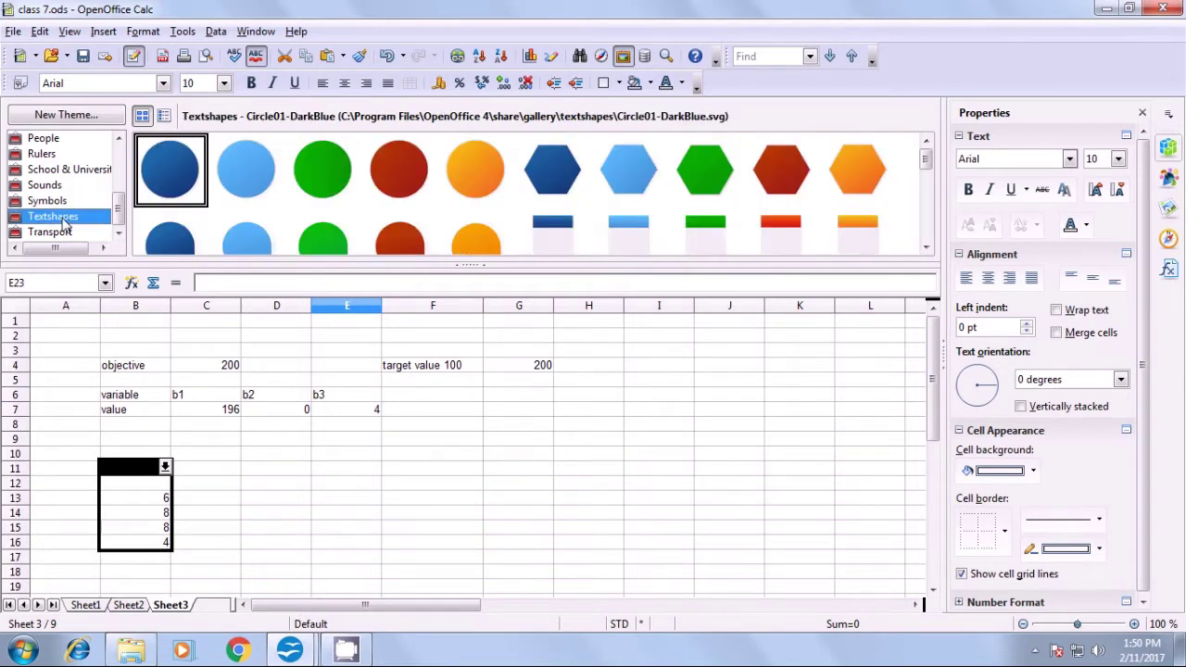
left_click(63, 233)
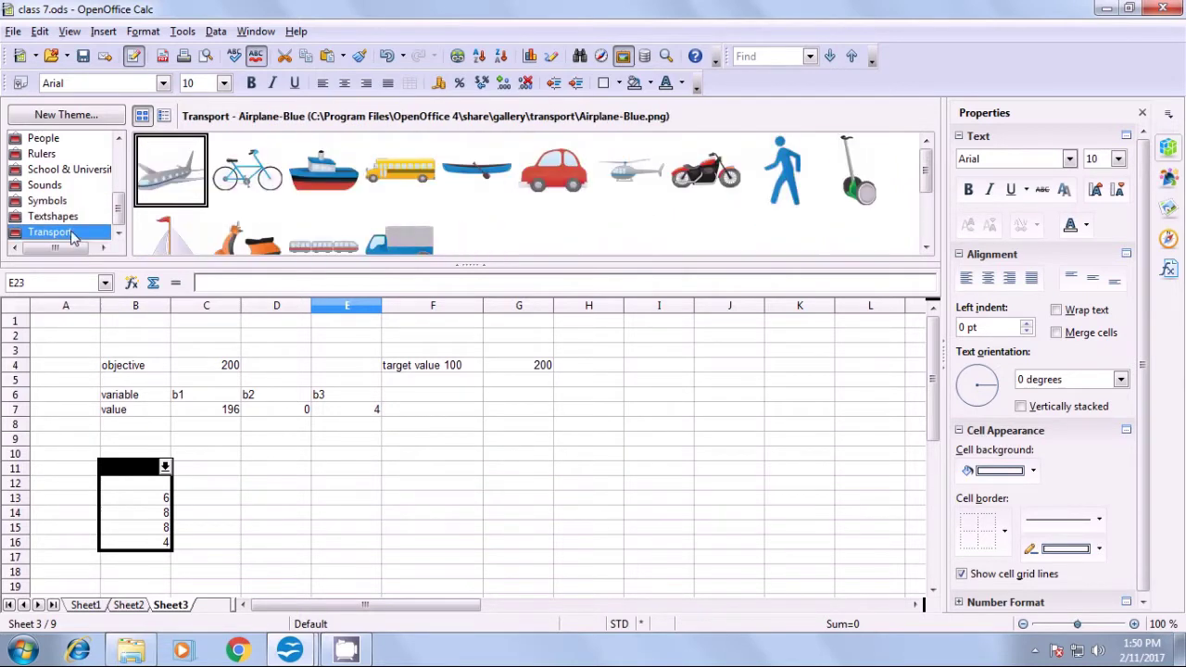
left_click_drag(120, 213, 121, 182)
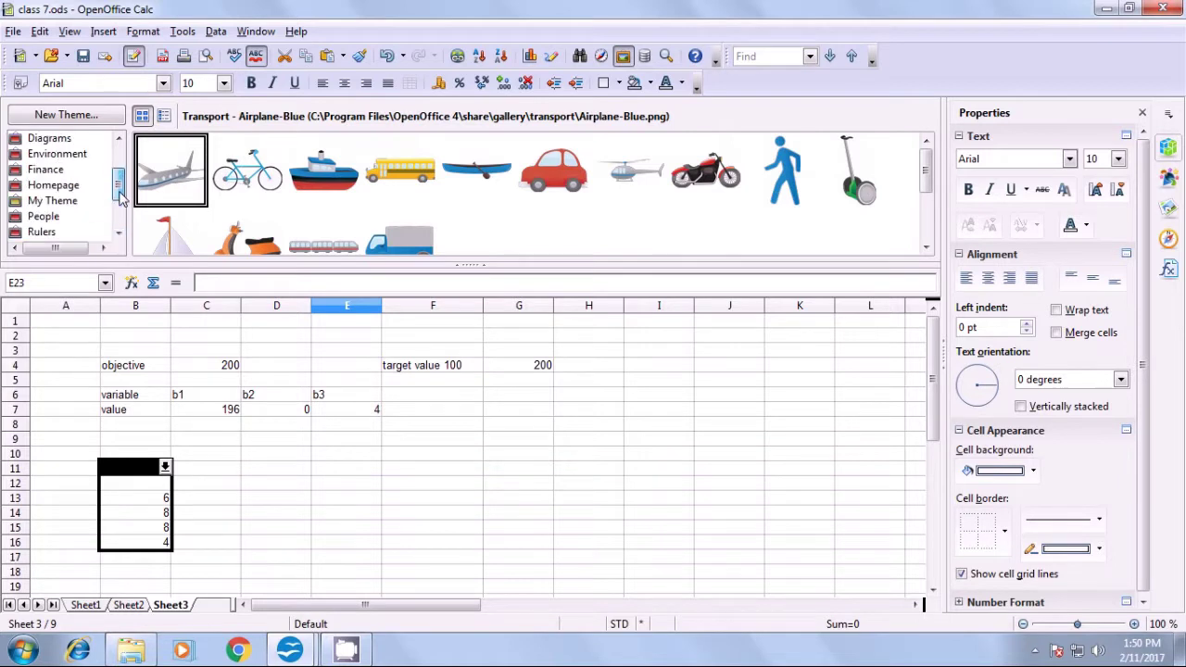
left_click(54, 173)
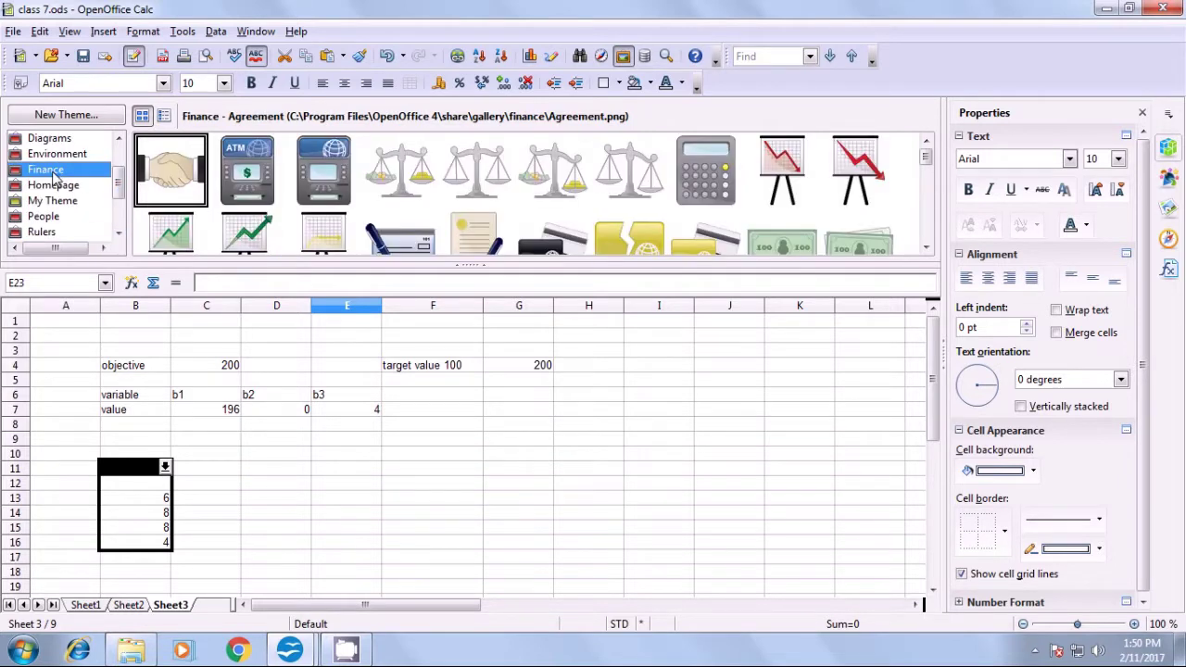
left_click(54, 201)
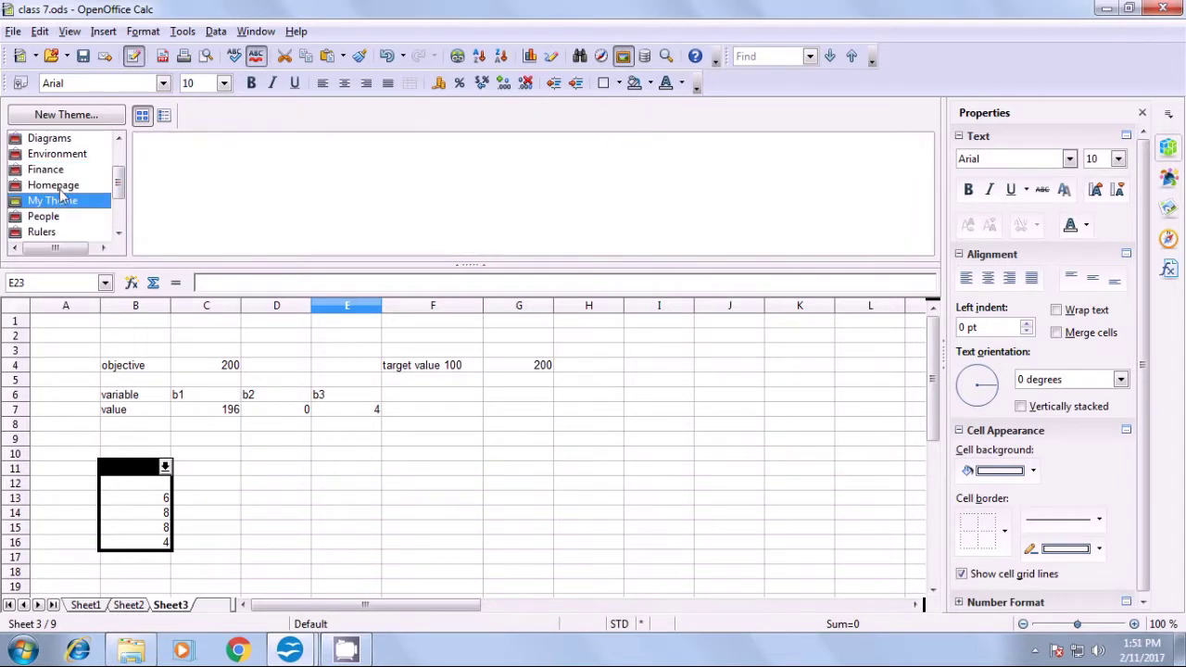
- Insert a copy of the bluback arrow from the Homepage theme
left_click(59, 186)
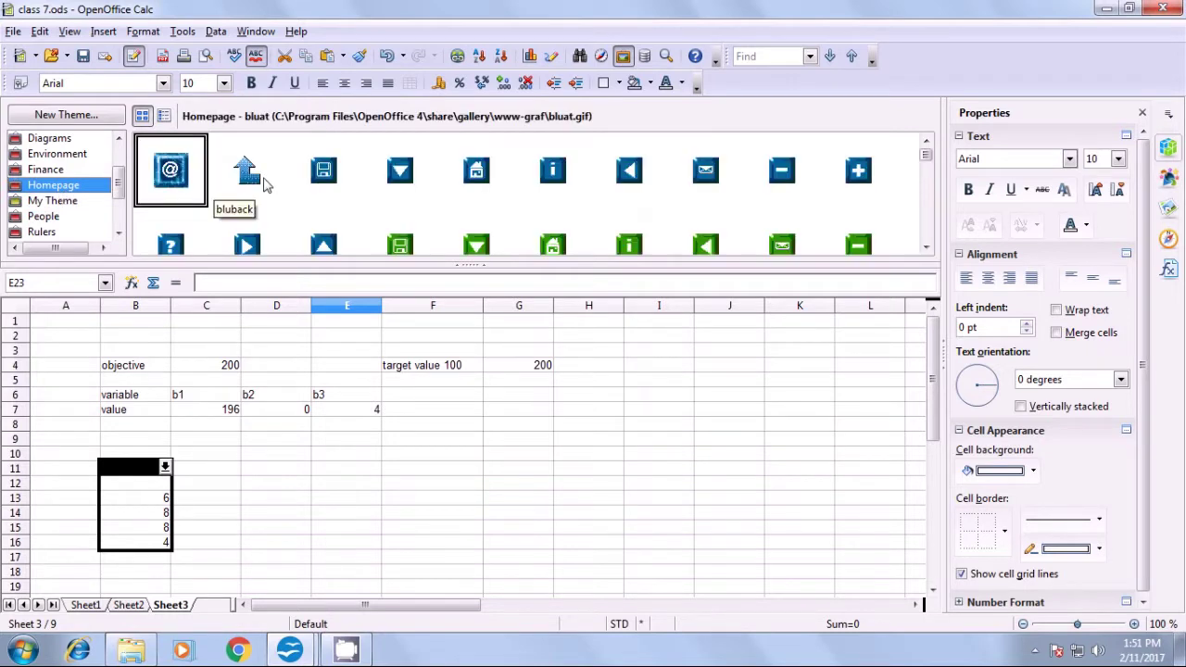
left_click(262, 183)
right_click(263, 183)
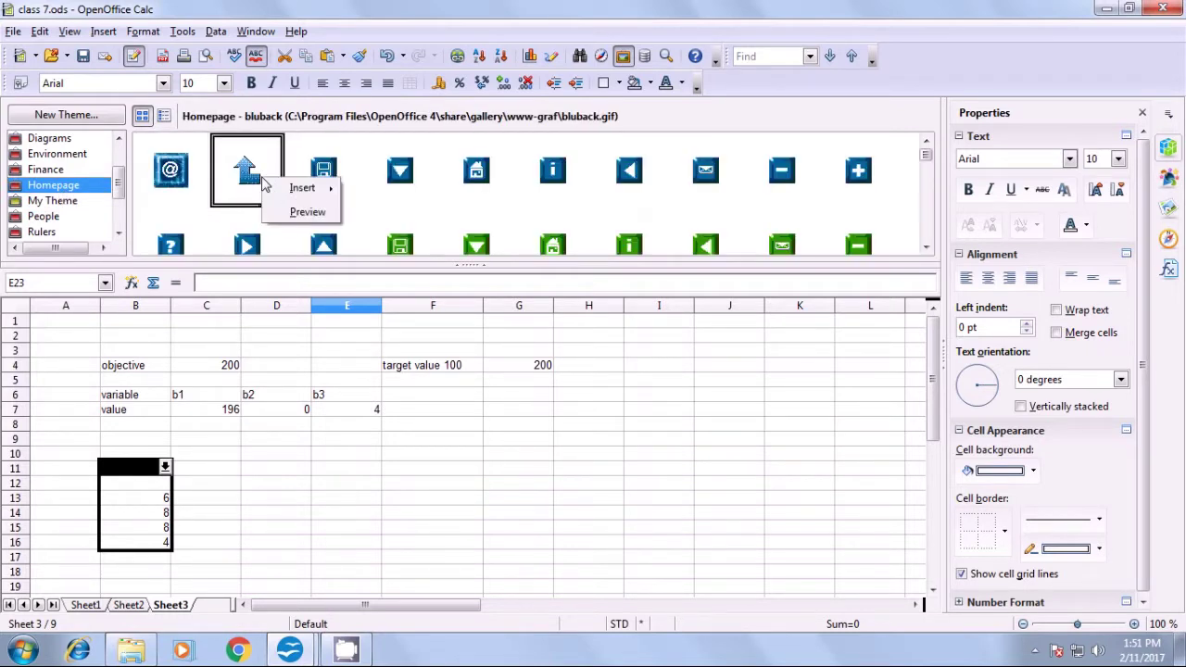
mouse_move(302, 190)
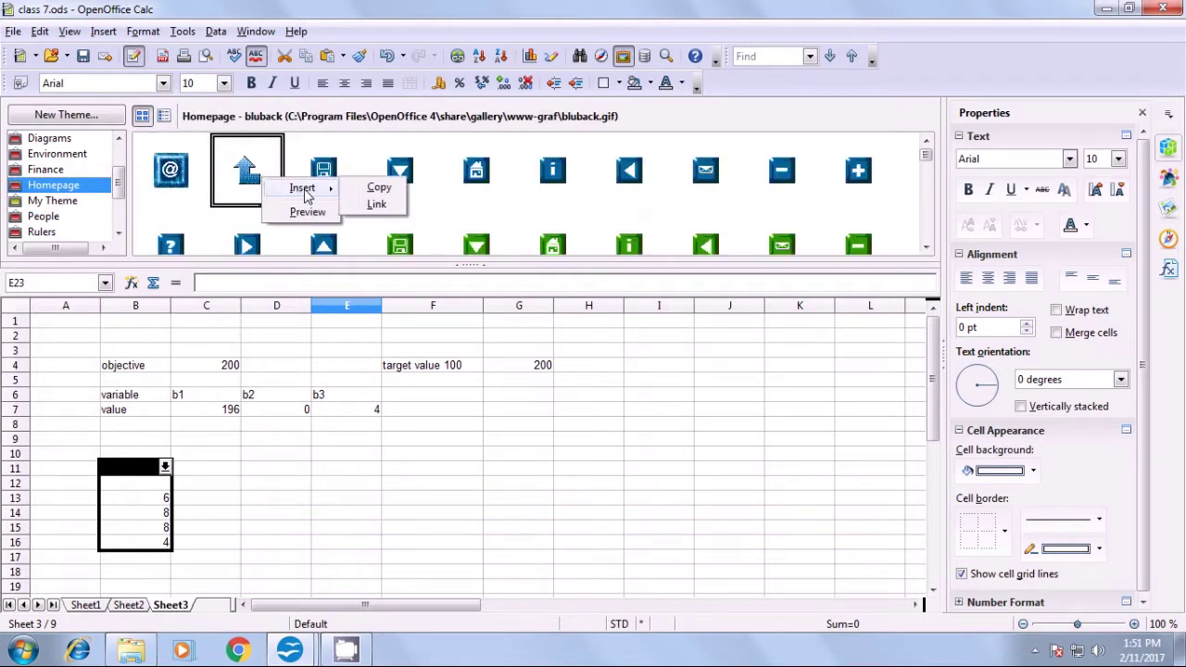
left_click(376, 189)
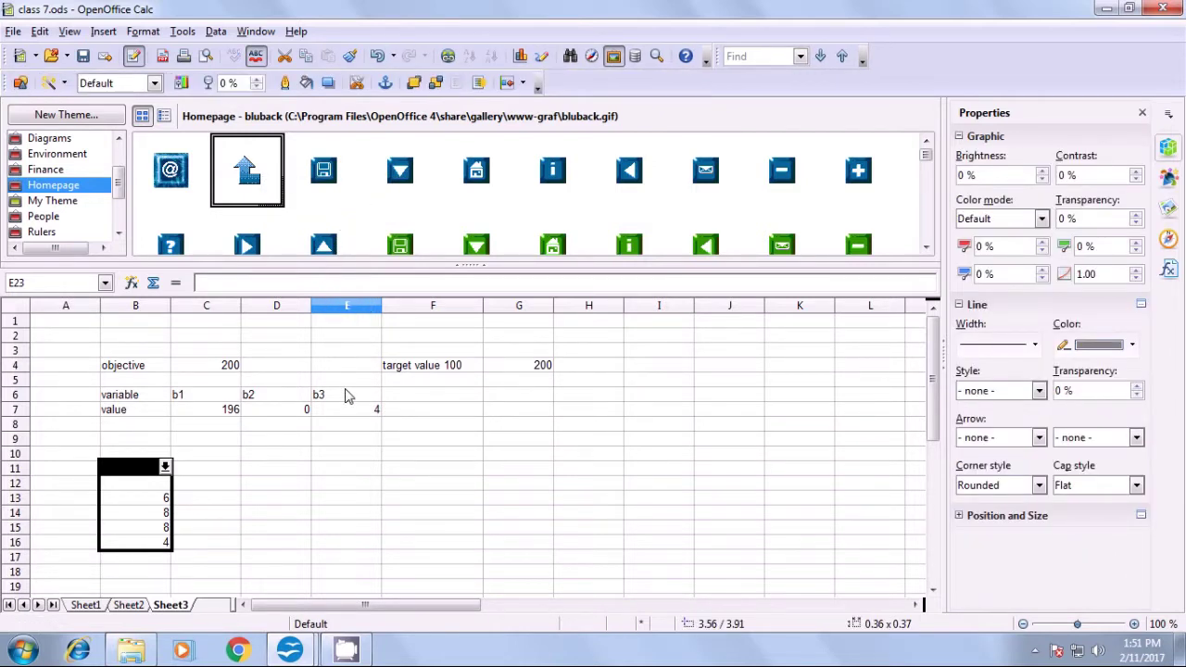
- Hide the Gallery and drag the bluback arrow to columns J–K, rows 24–26, then deselect it
left_click(473, 271)
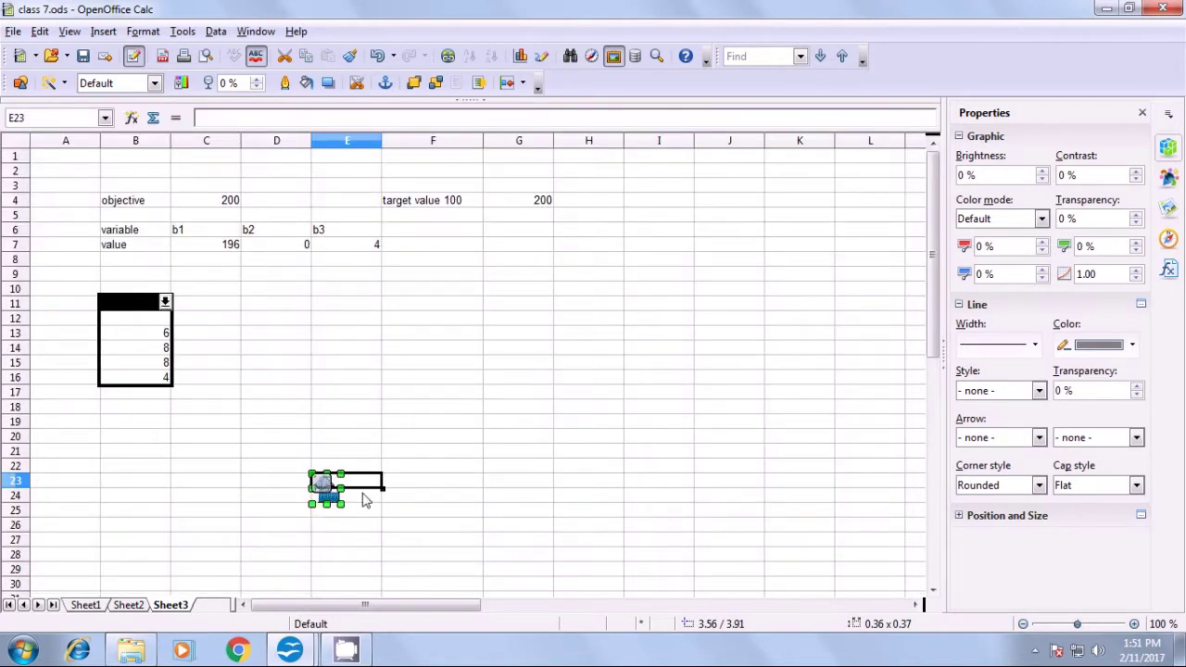
left_click_drag(326, 489, 847, 529)
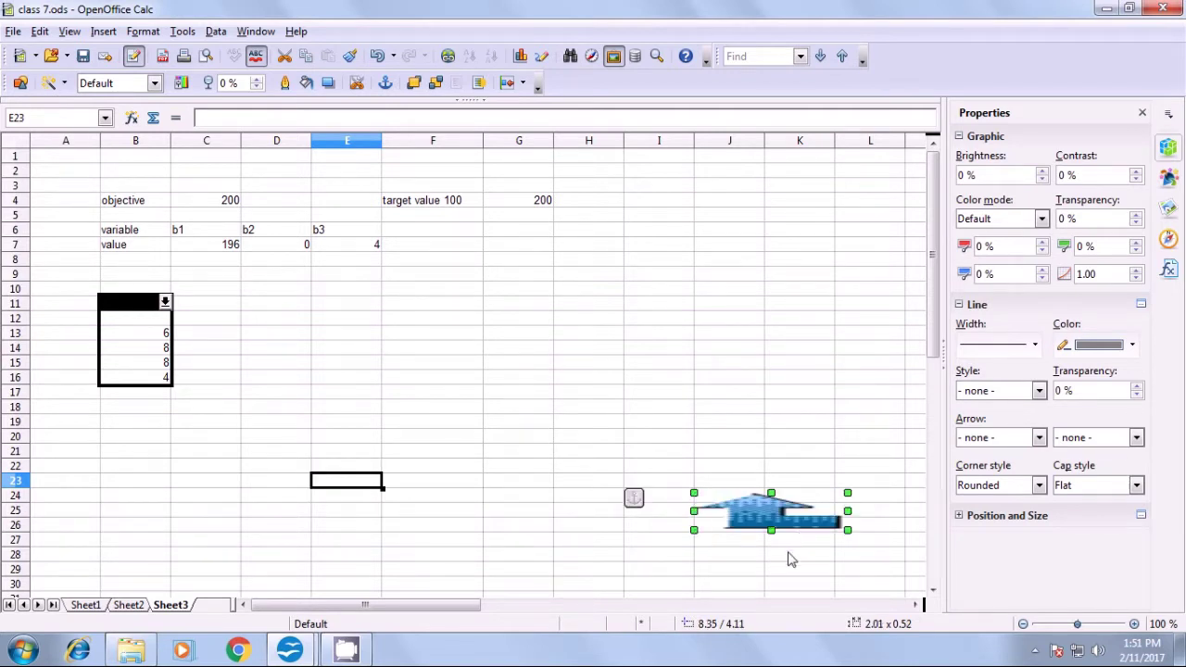
left_click(776, 556)
left_click(784, 515)
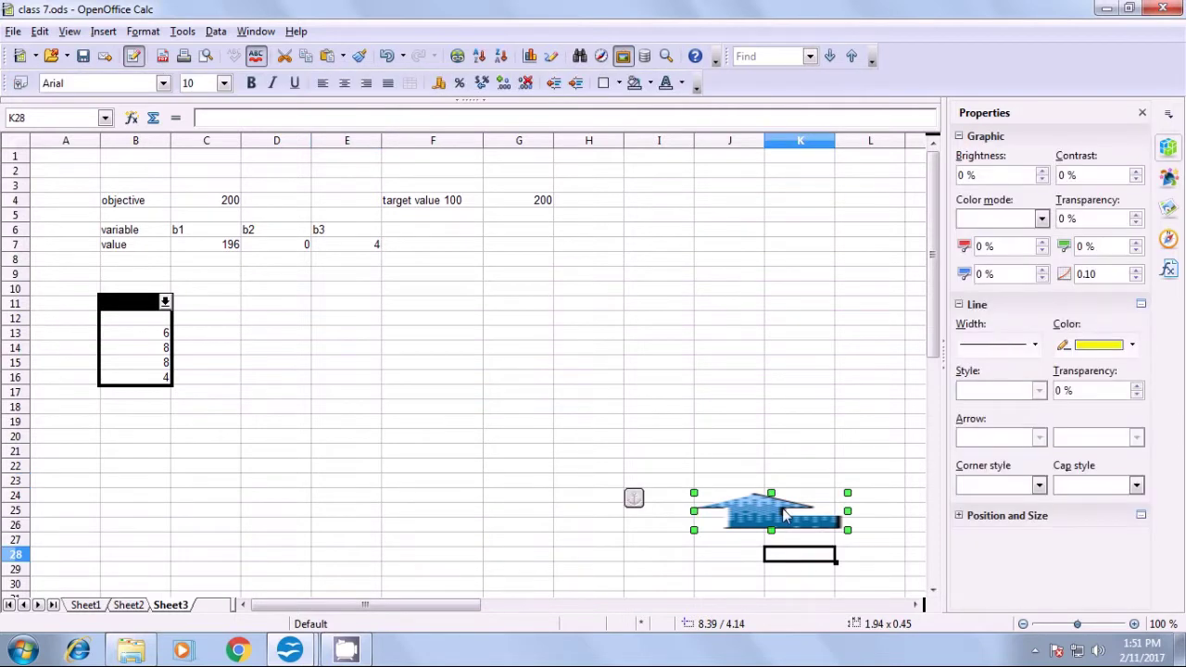
left_click(760, 558)
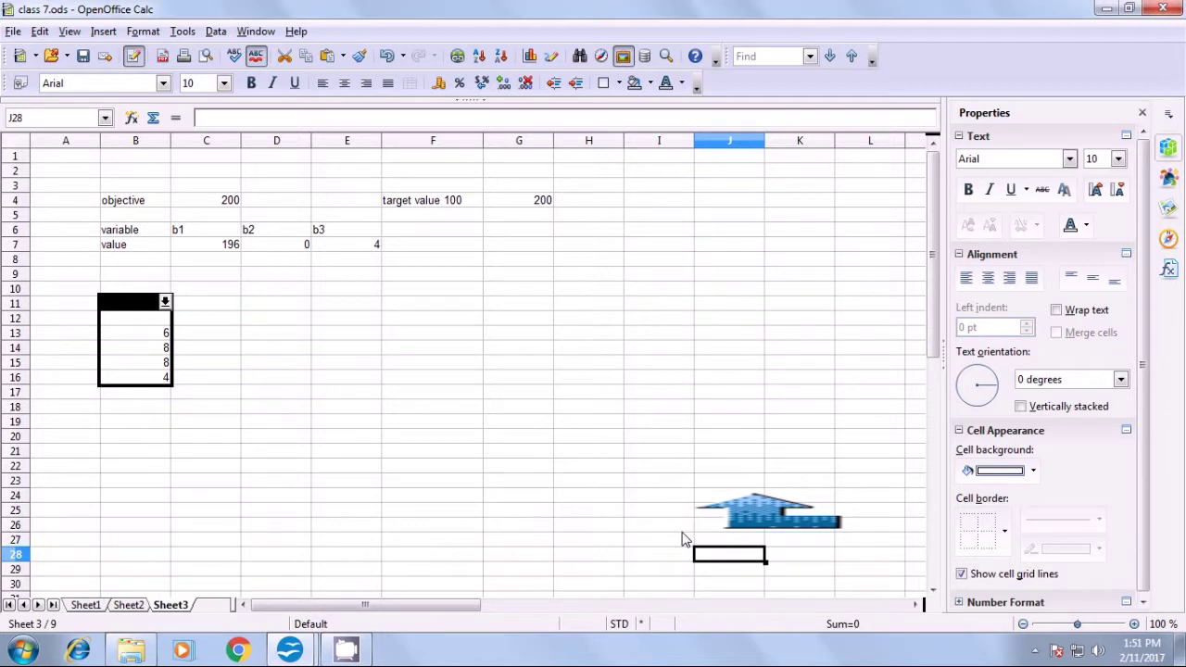
left_click(183, 34)
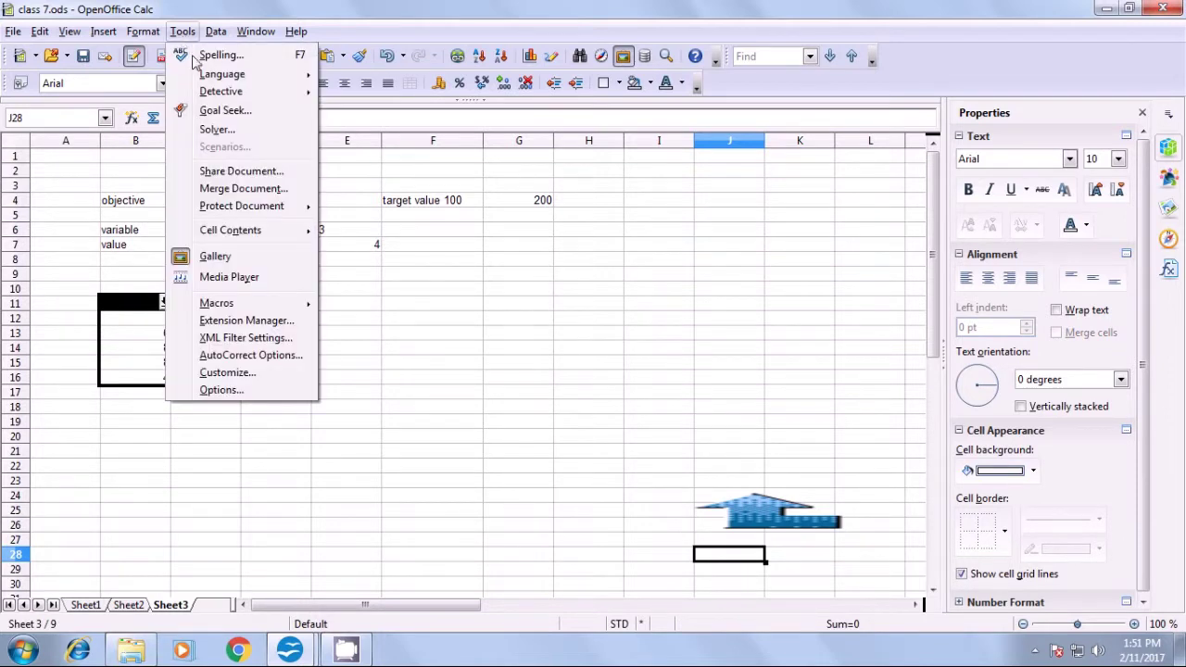
- Open the Media Player and browse to the Wildlife video in Videos > Sample Videos
left_click(228, 277)
left_click_drag(180, 17, 535, 112)
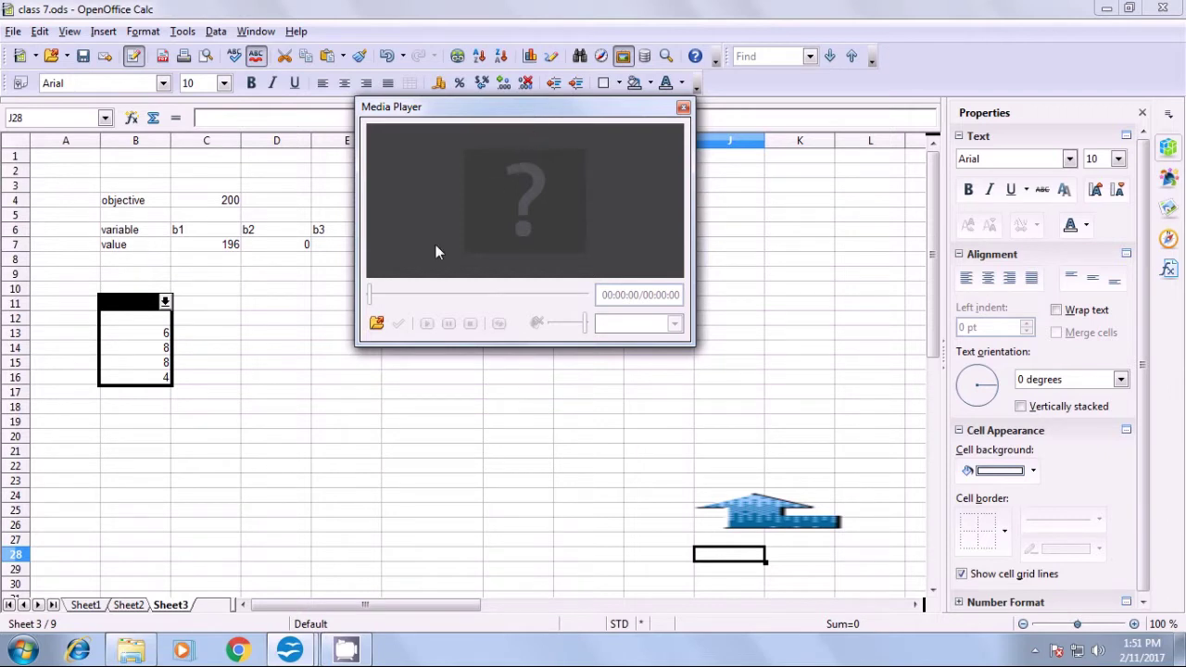
left_click(377, 323)
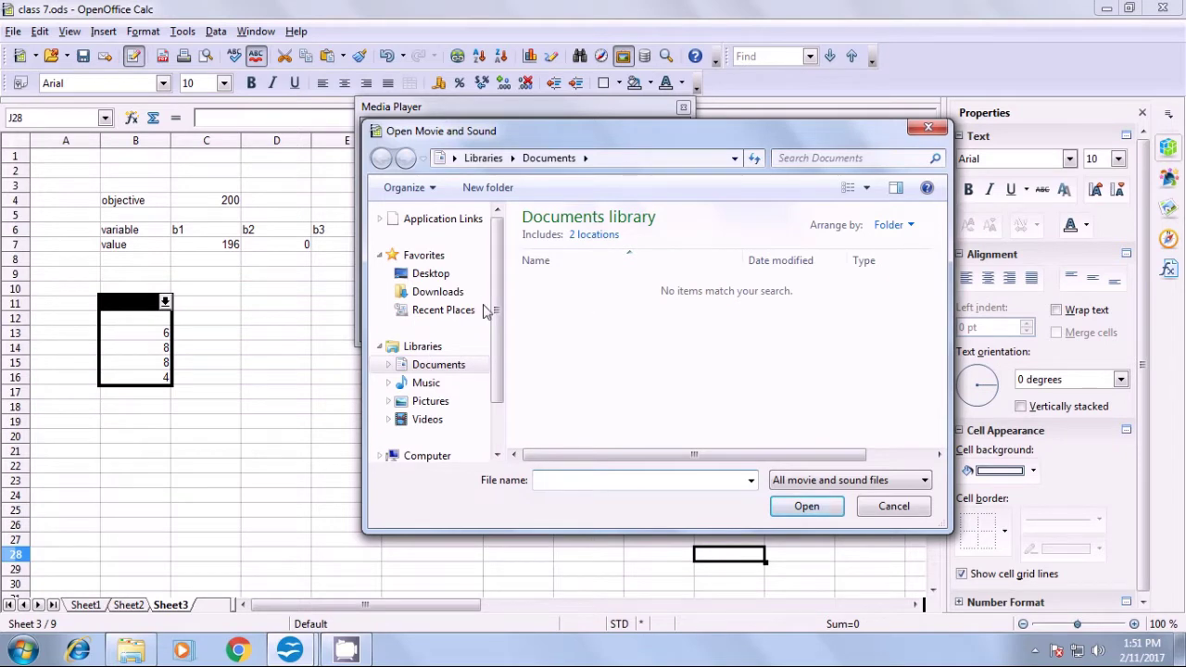
left_click(429, 420)
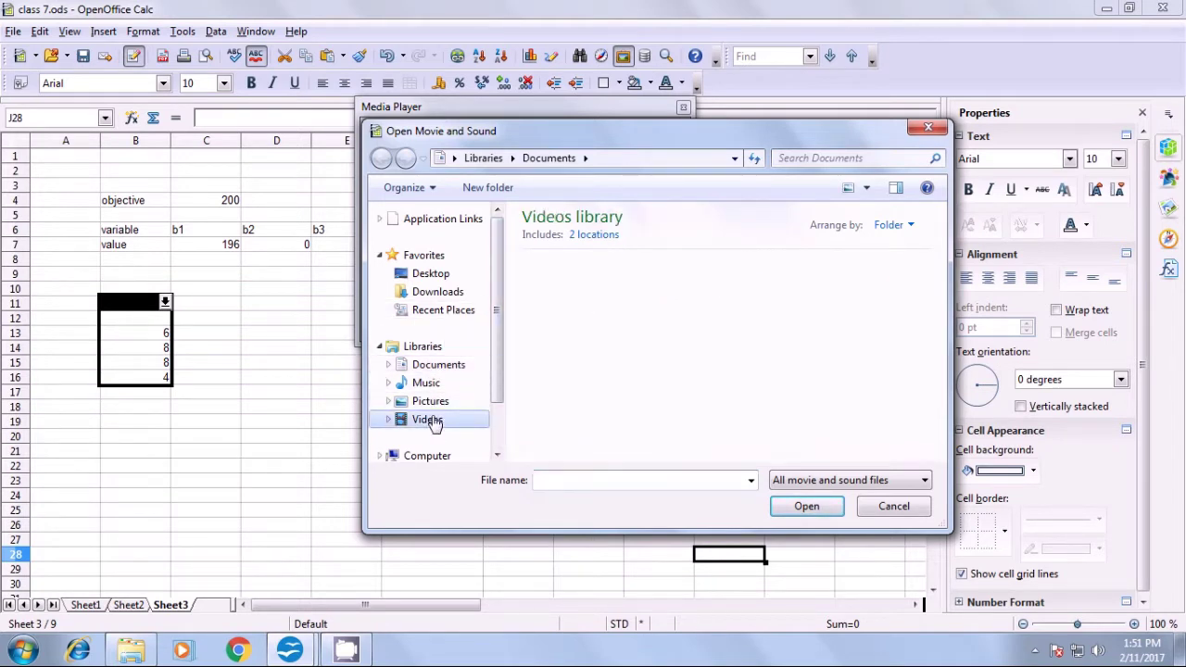
double_click(556, 313)
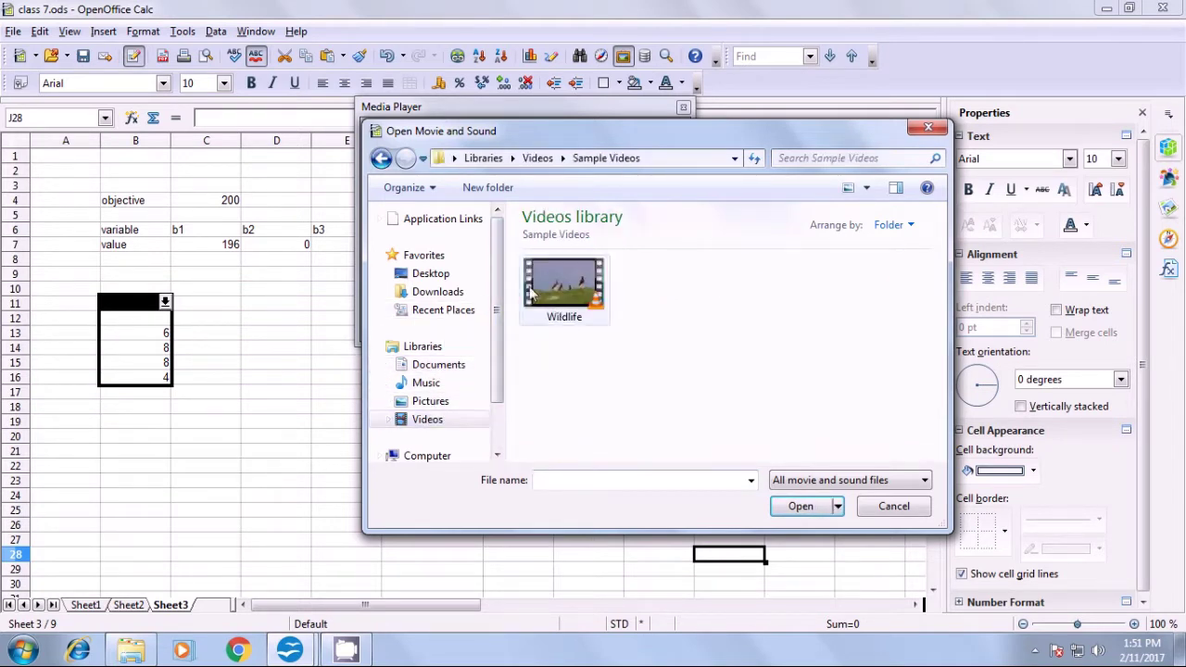
left_click(556, 304)
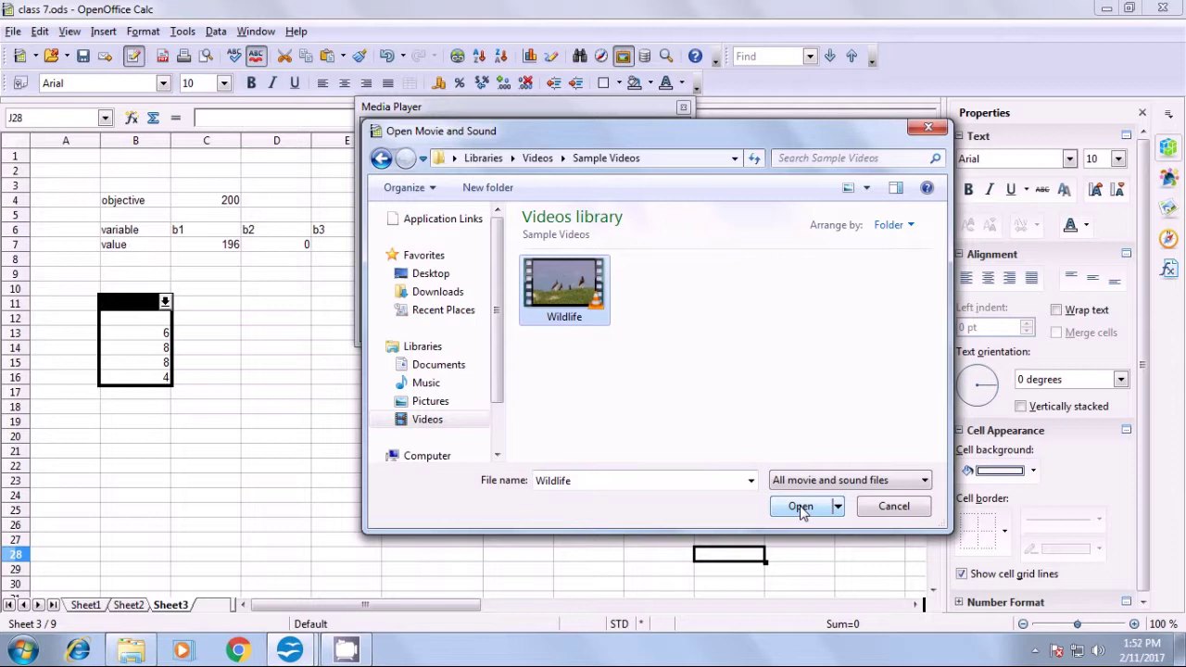
- Cancel the file choice and close the Media Player, returning to the grid
left_click(928, 132)
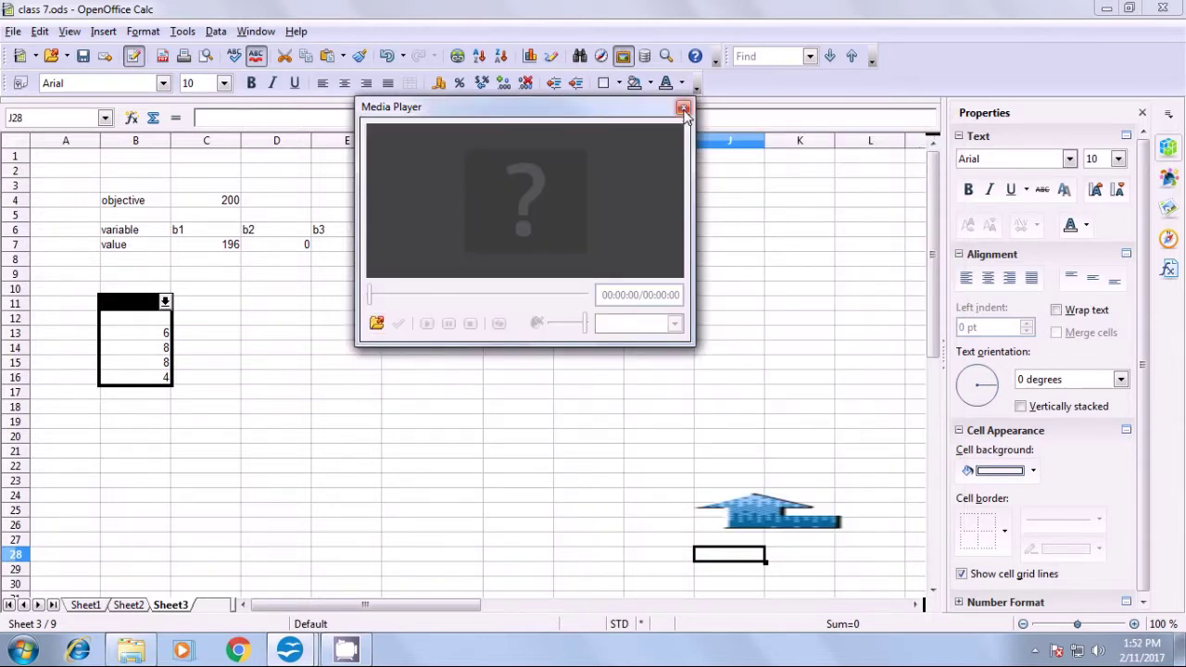
left_click(683, 109)
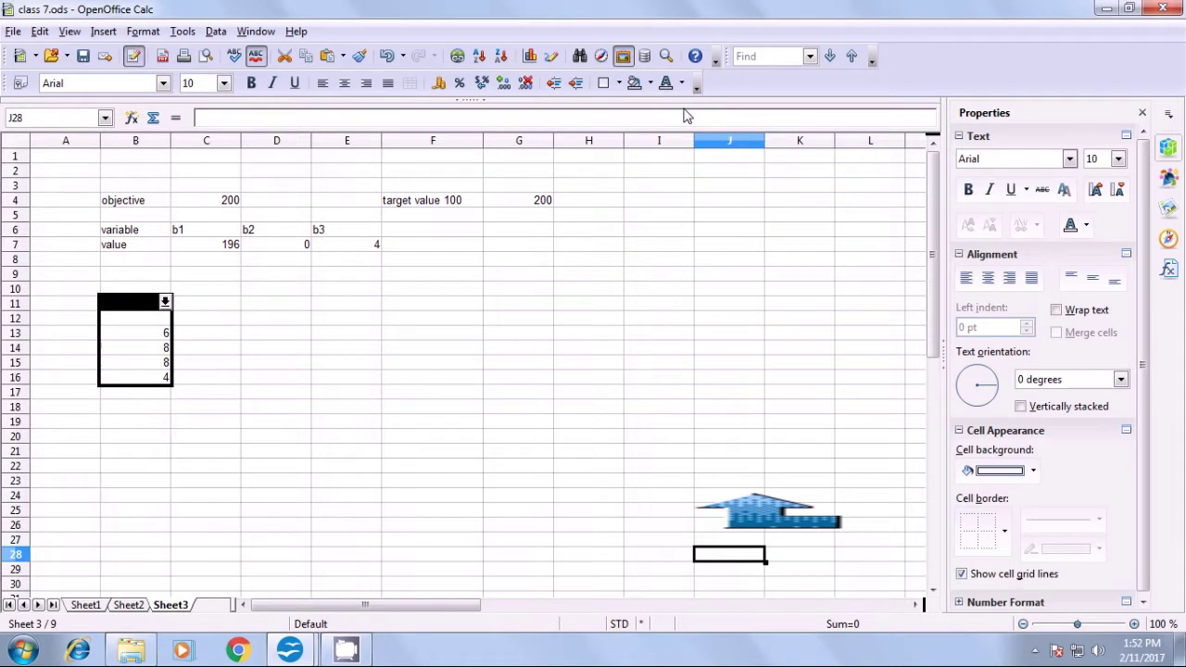
left_click(519, 422)
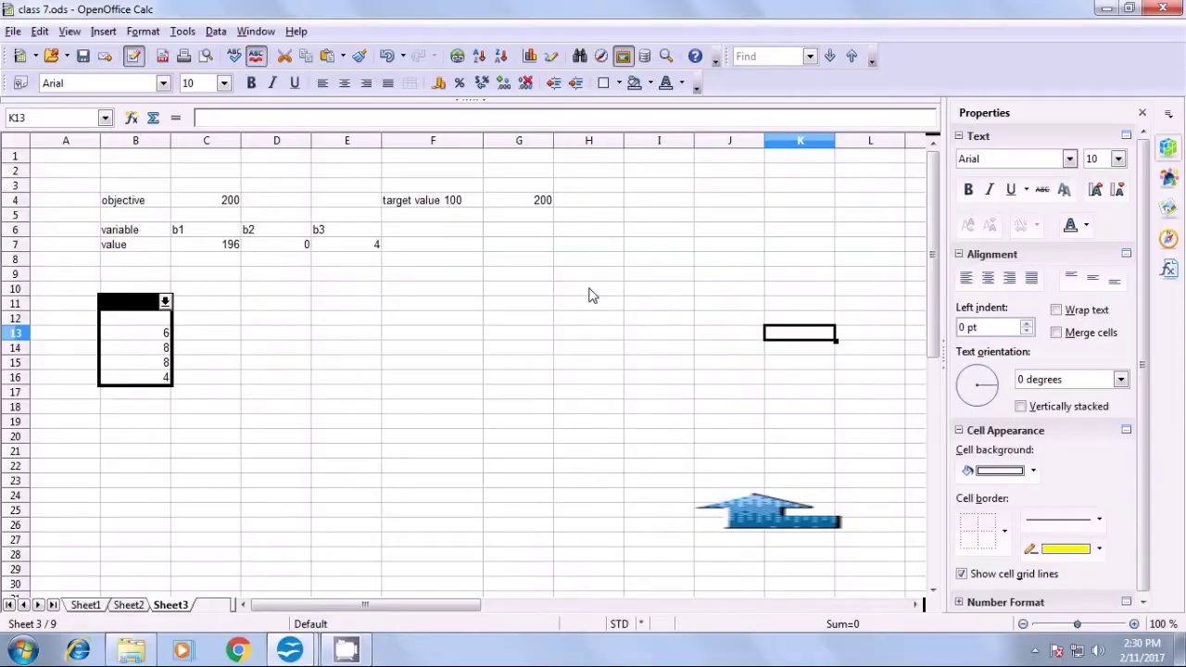
left_click(593, 294)
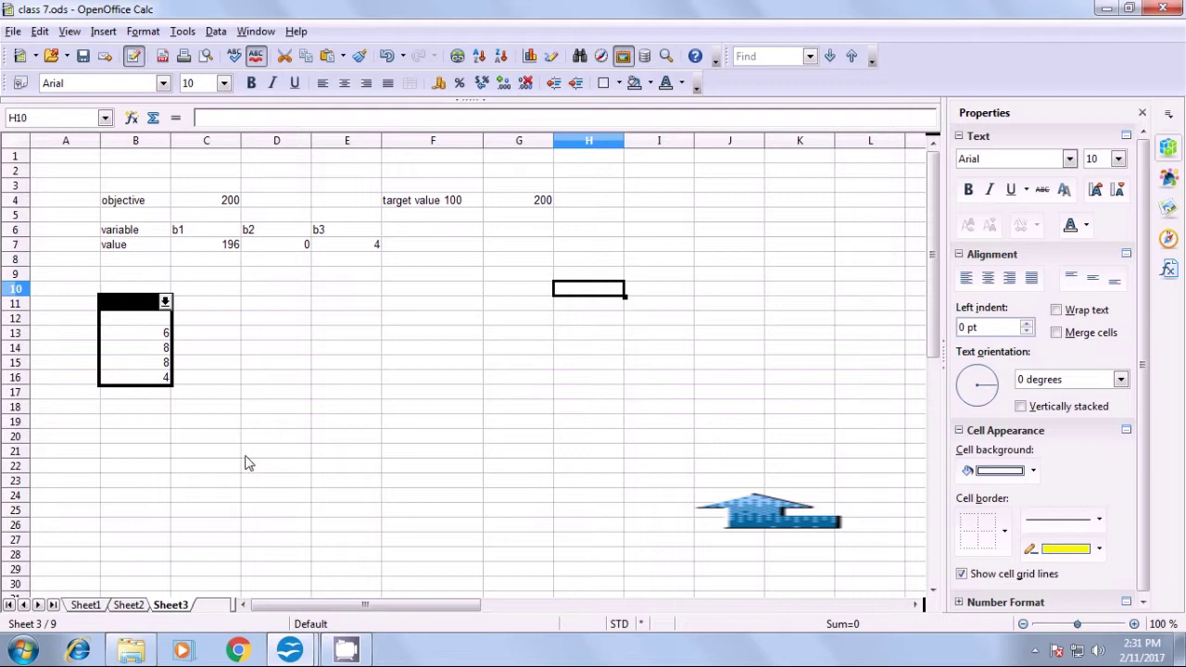
- On Sheet1, replace 'Left' in D1 with the heading 'First name'
left_click(83, 604)
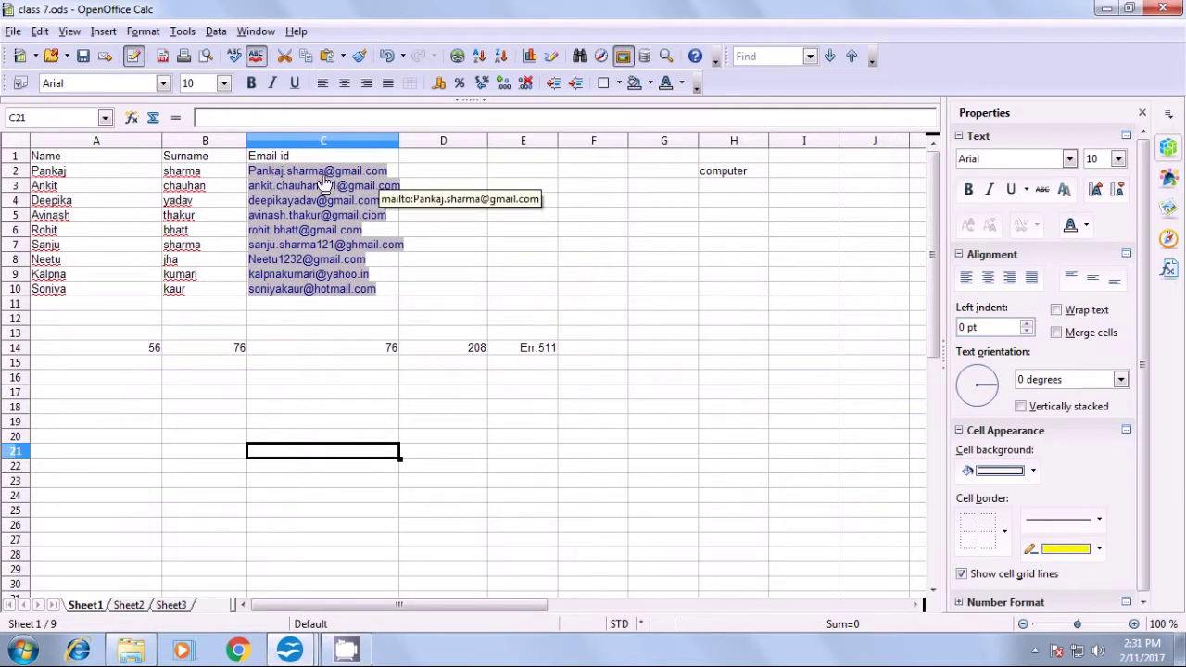
left_click(442, 159)
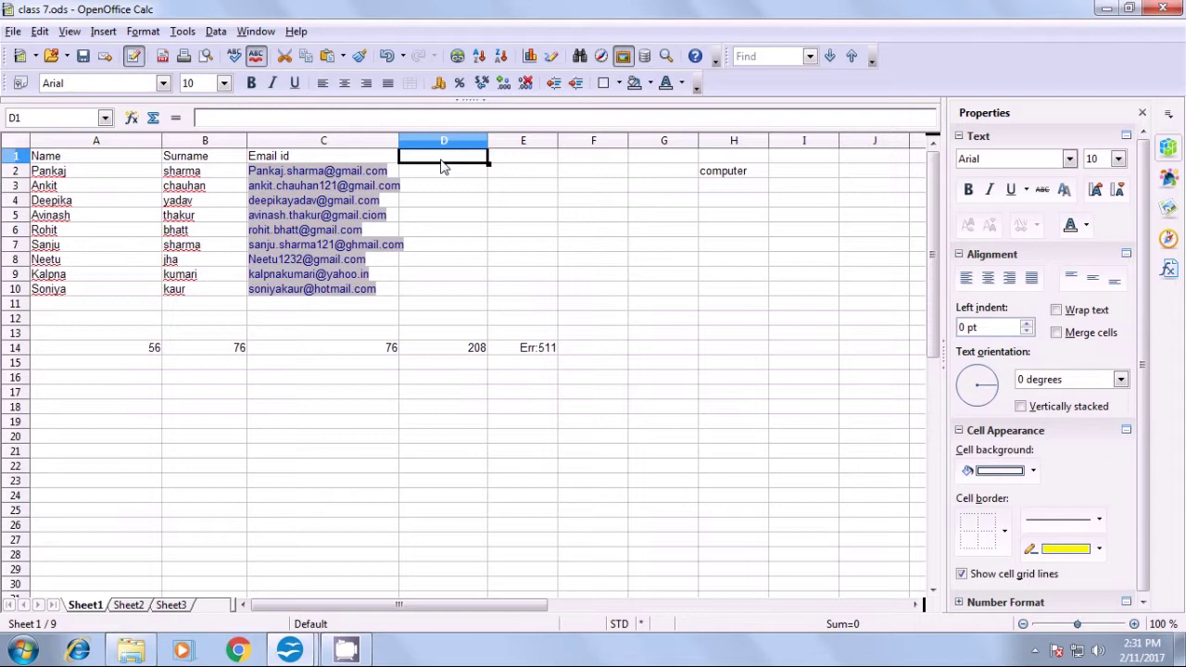
type("Left")
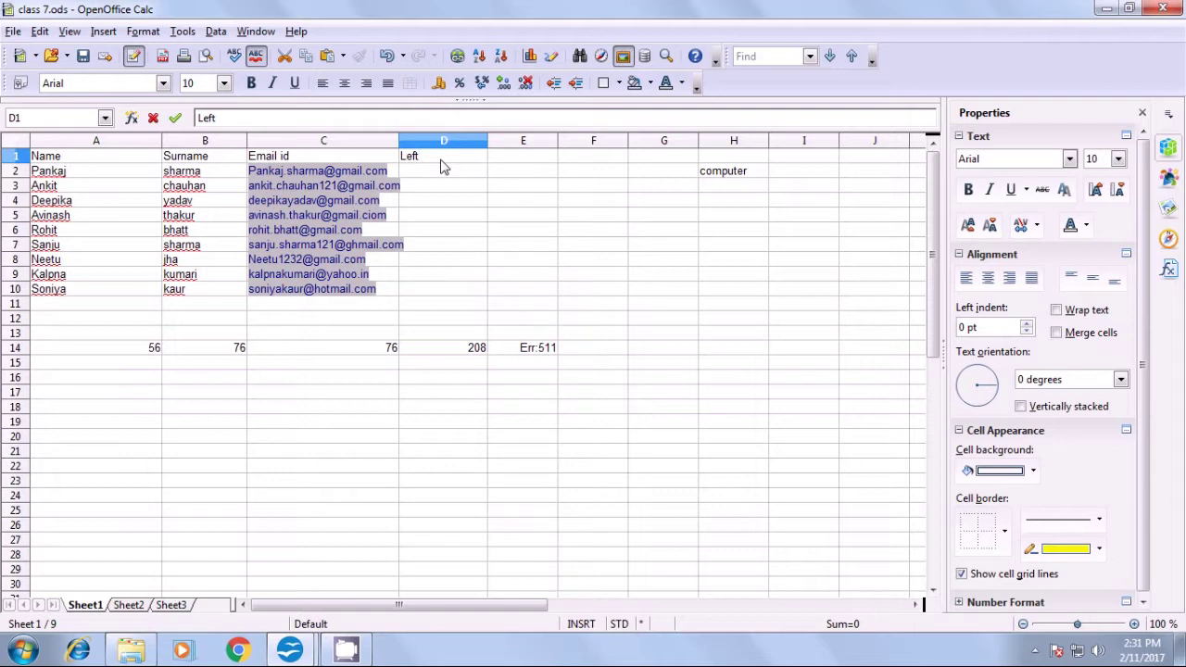
key("BackSpace")
key("BackSpace")
key("BackSpace")
key("BackSpace")
type("First name")
left_click(441, 173)
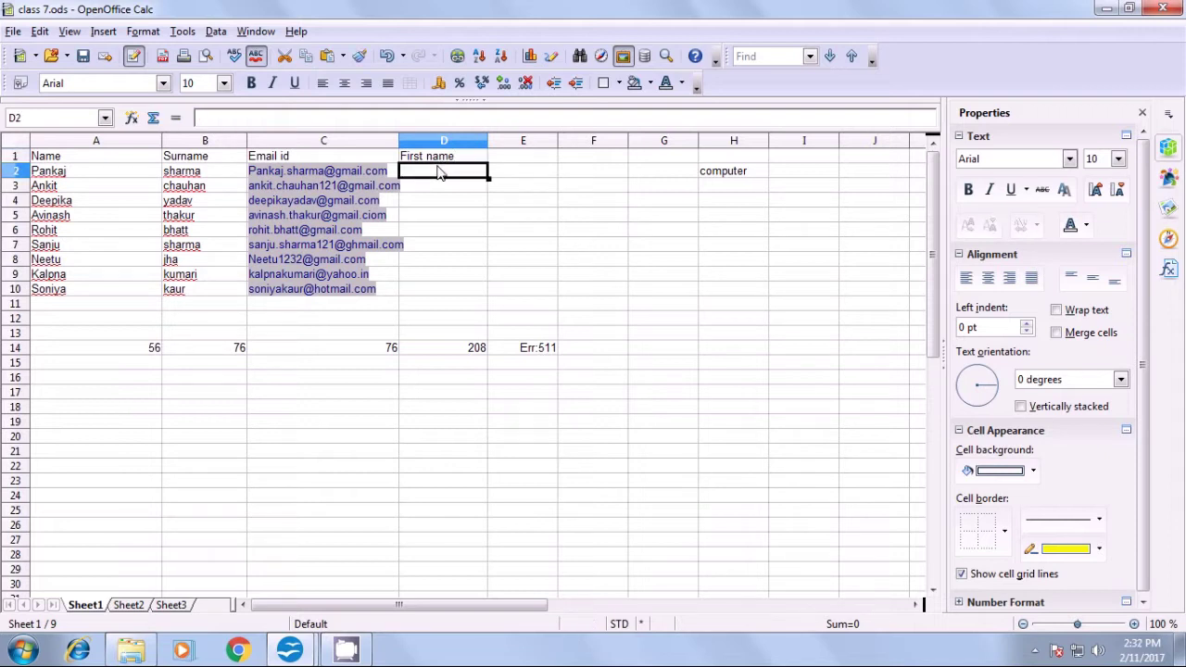
- Enter =left(C2;6) in D2 to extract the first six characters of the email
type("=")
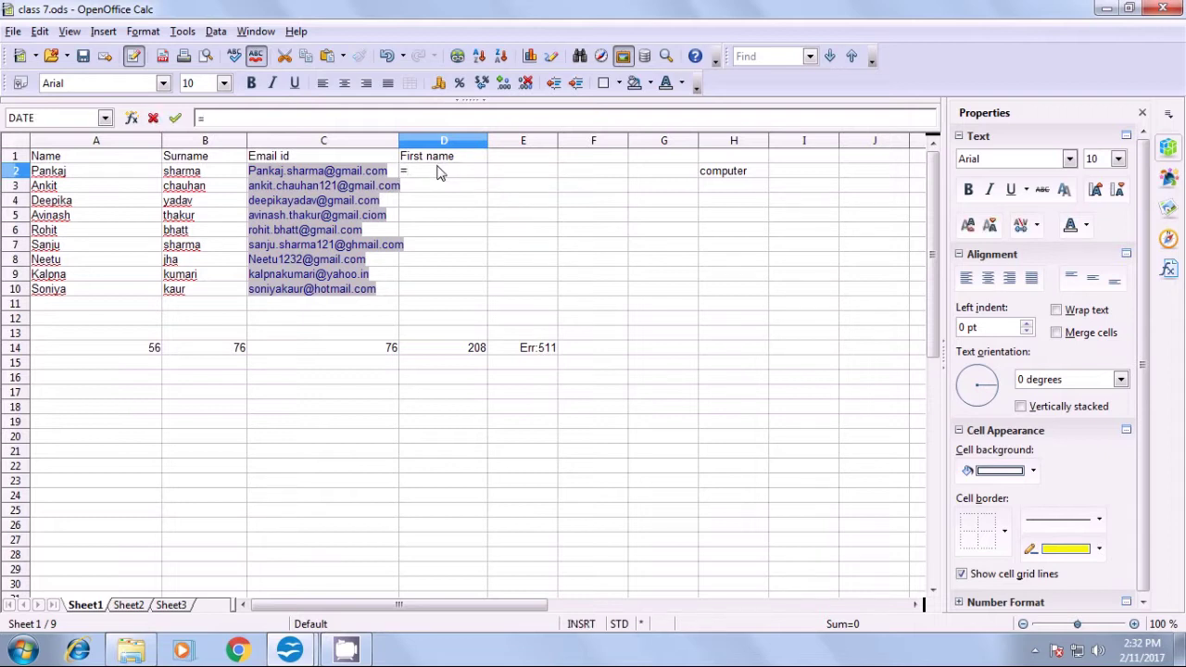
type("left")
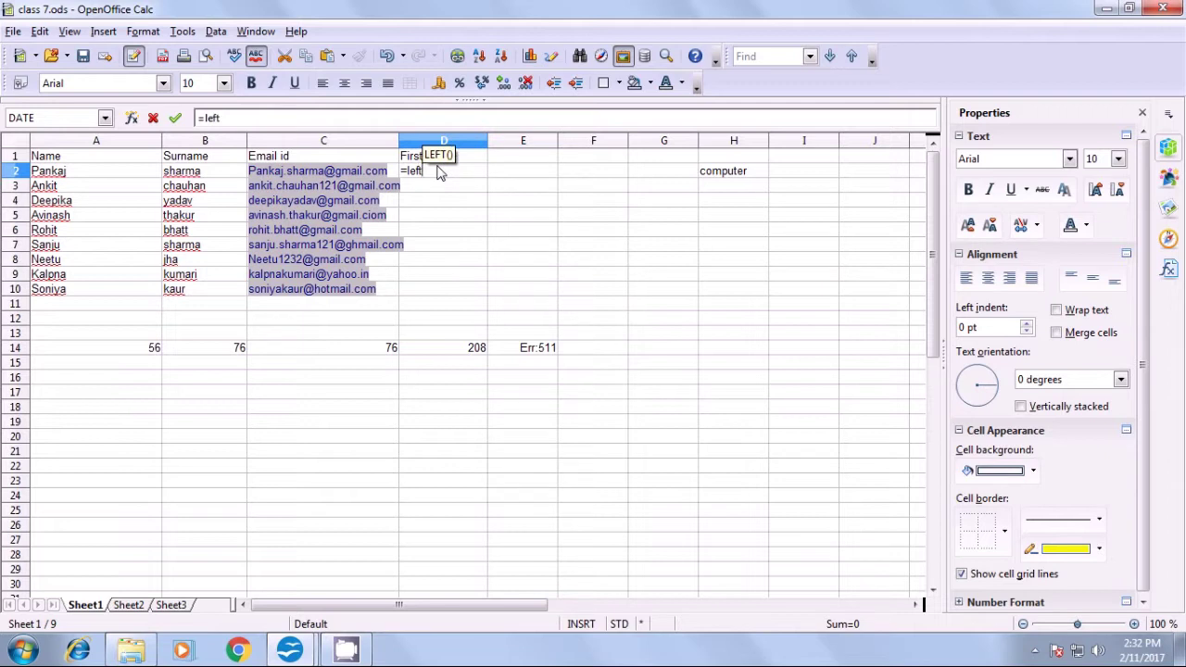
type("(")
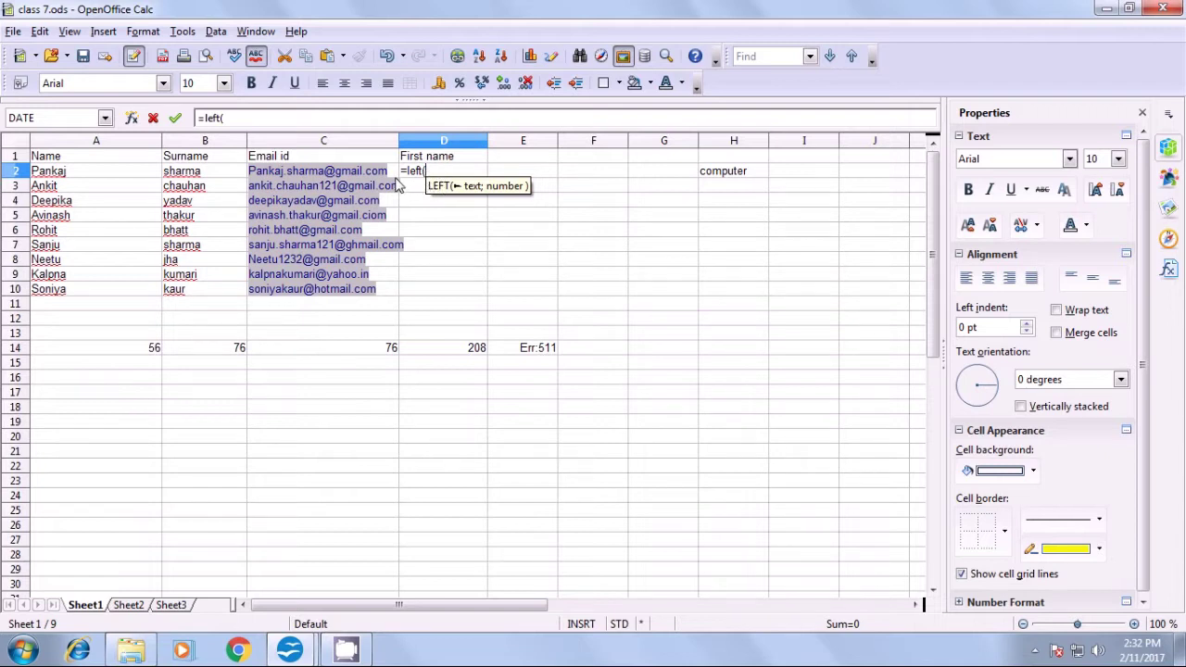
left_click(395, 172)
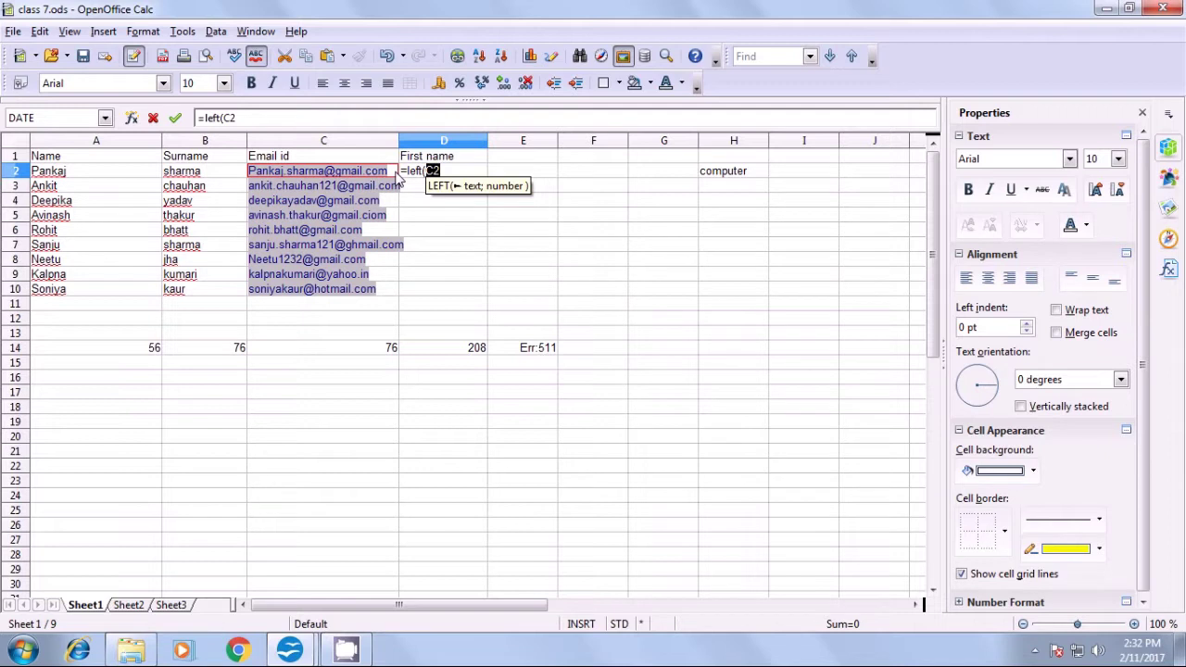
type(";")
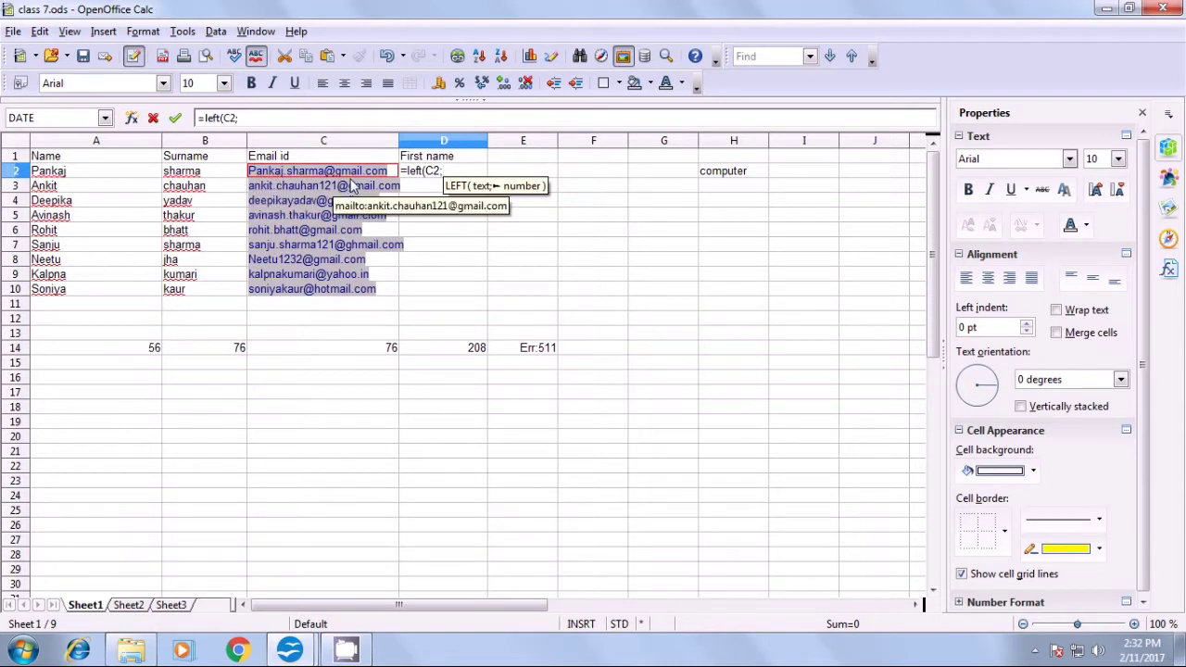
type("6")
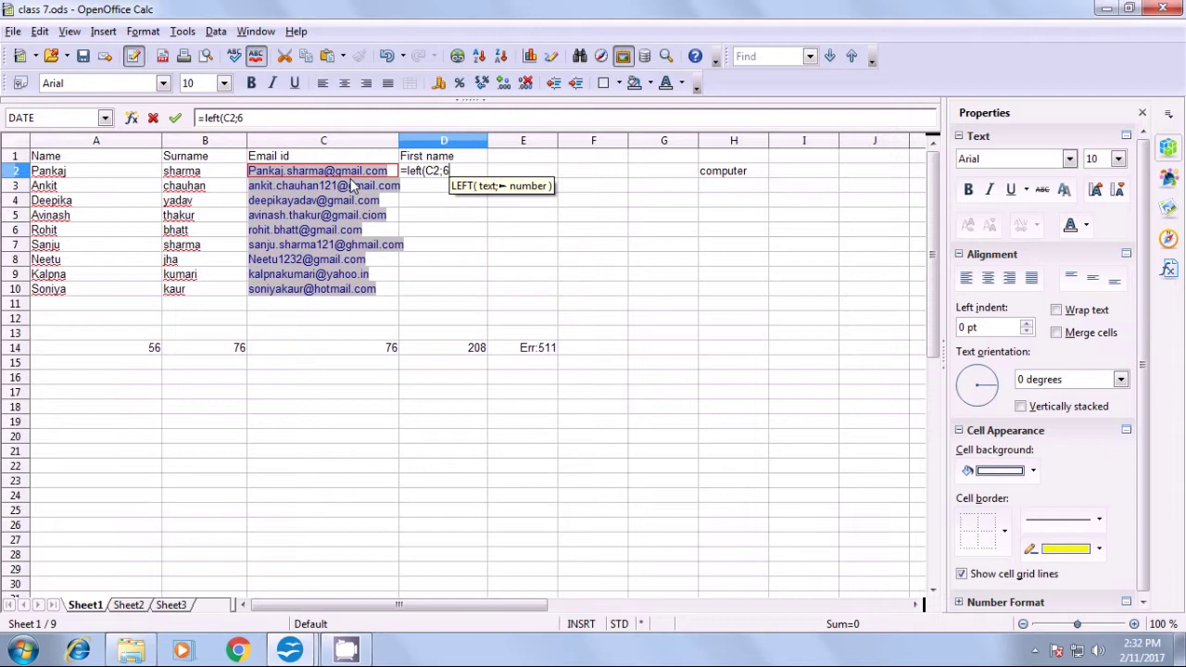
type(")")
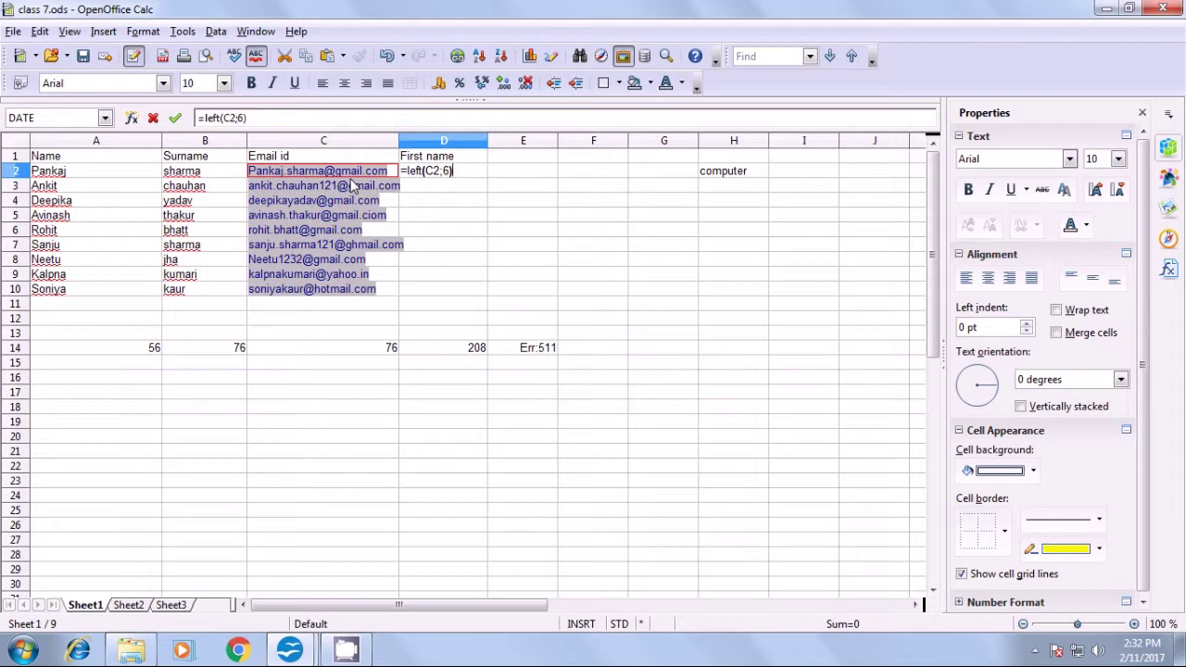
key("Return")
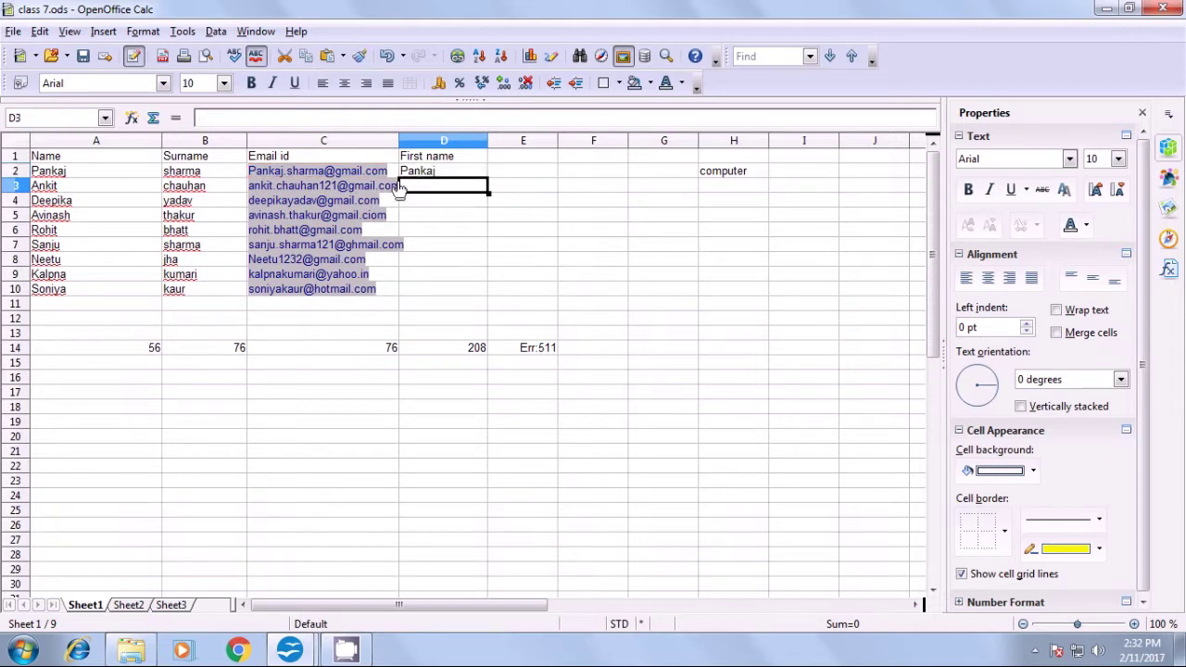
- Check the formula behind Pankaj in D2, then label E1 'left'
left_click(417, 176)
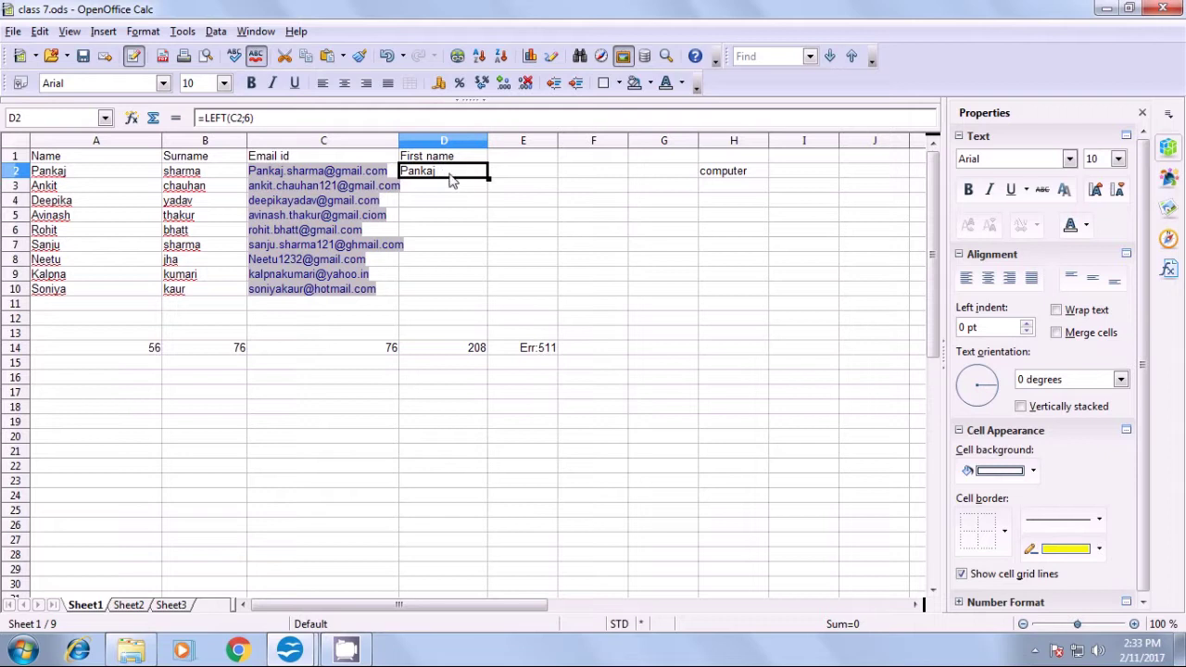
left_click(496, 161)
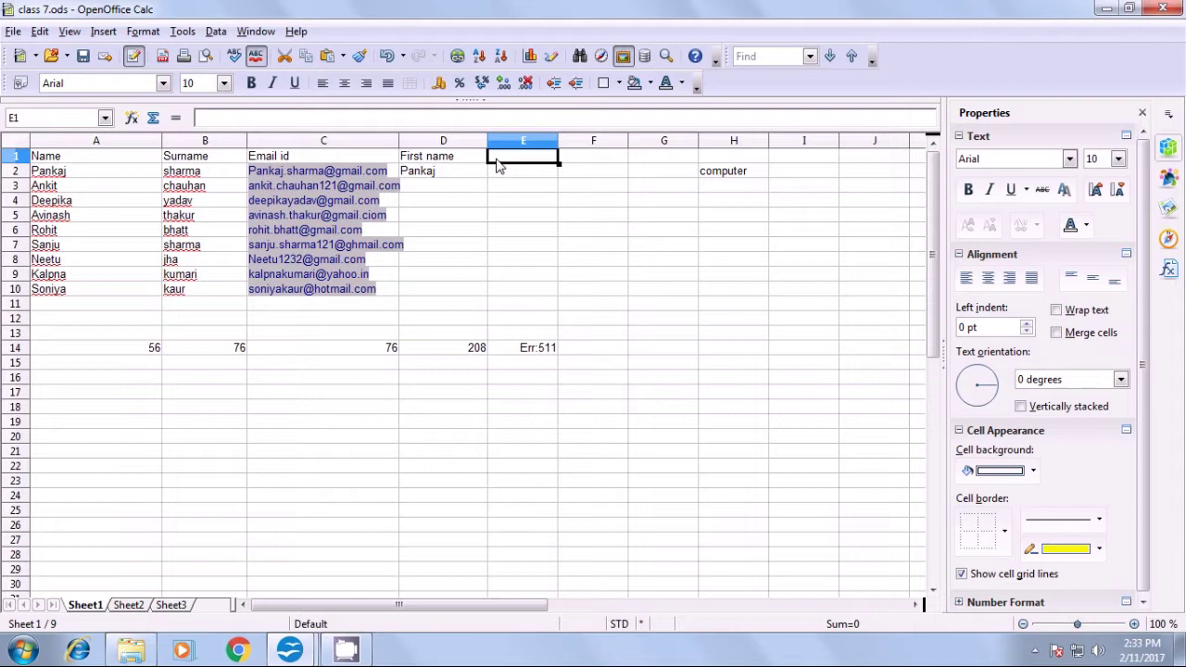
type("left")
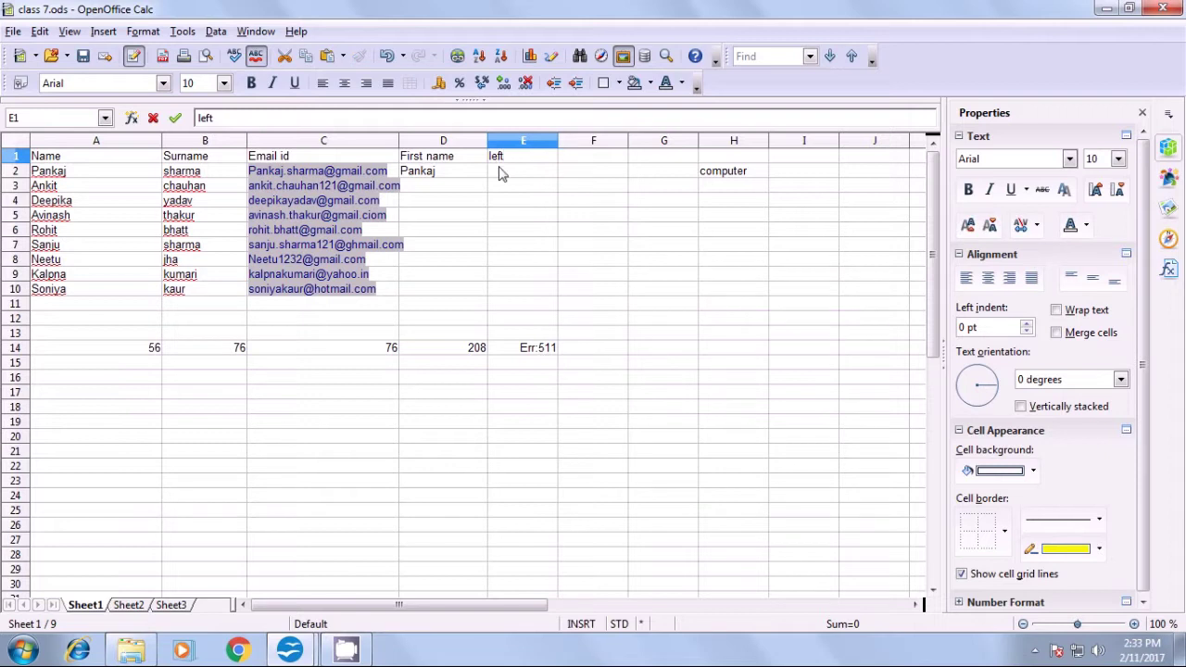
left_click(500, 175)
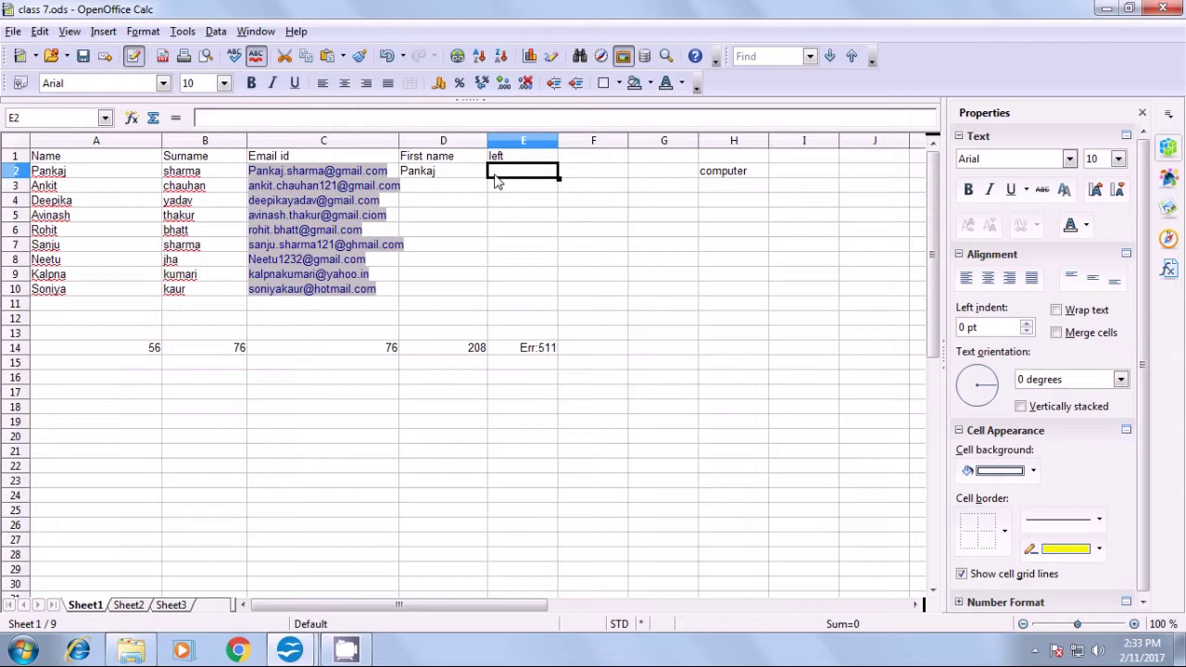
- Type =left(C2;find(".";C2)-1) in E2 to take the email text before the first dot
type("=")
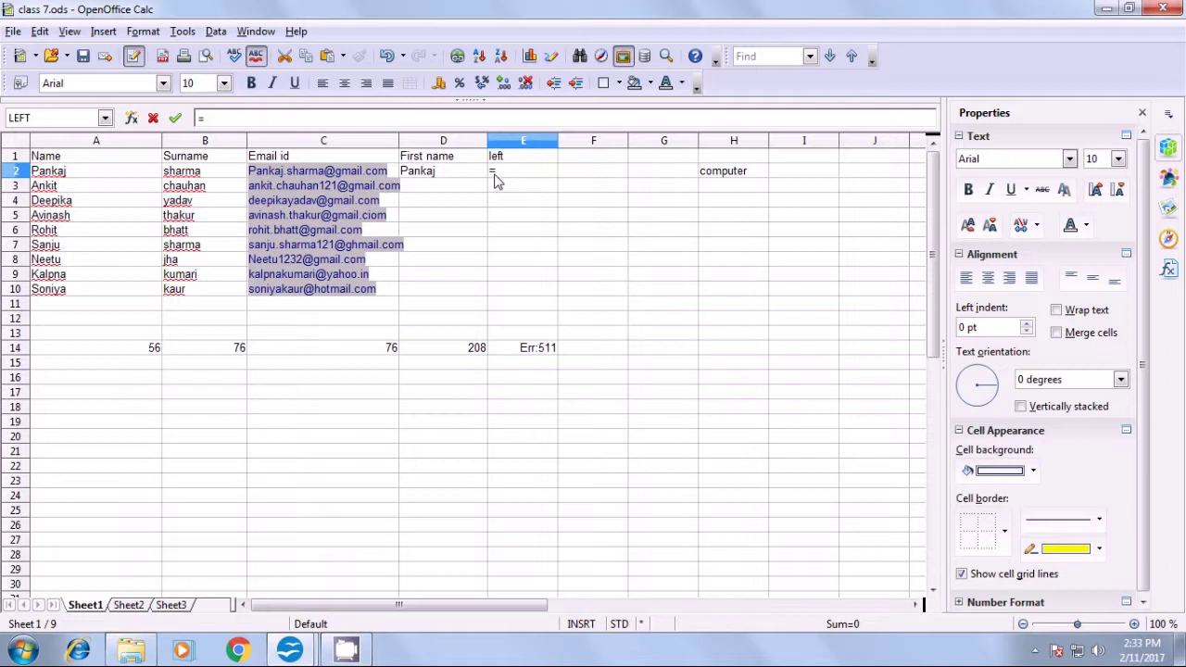
type("left(")
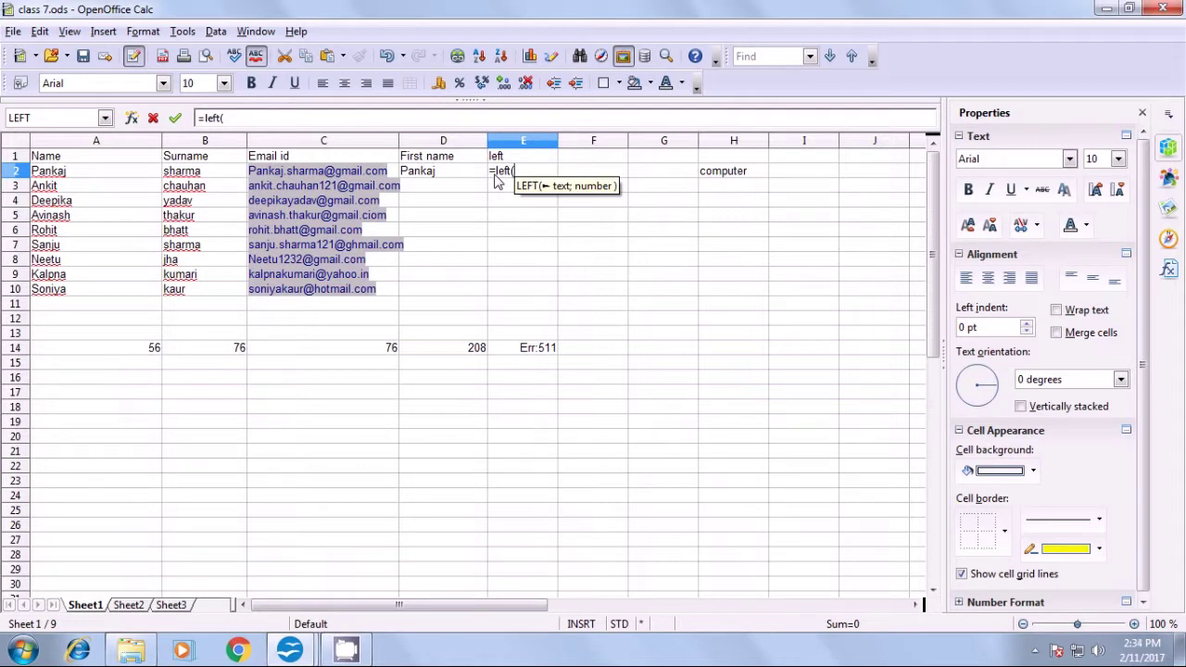
left_click(393, 176)
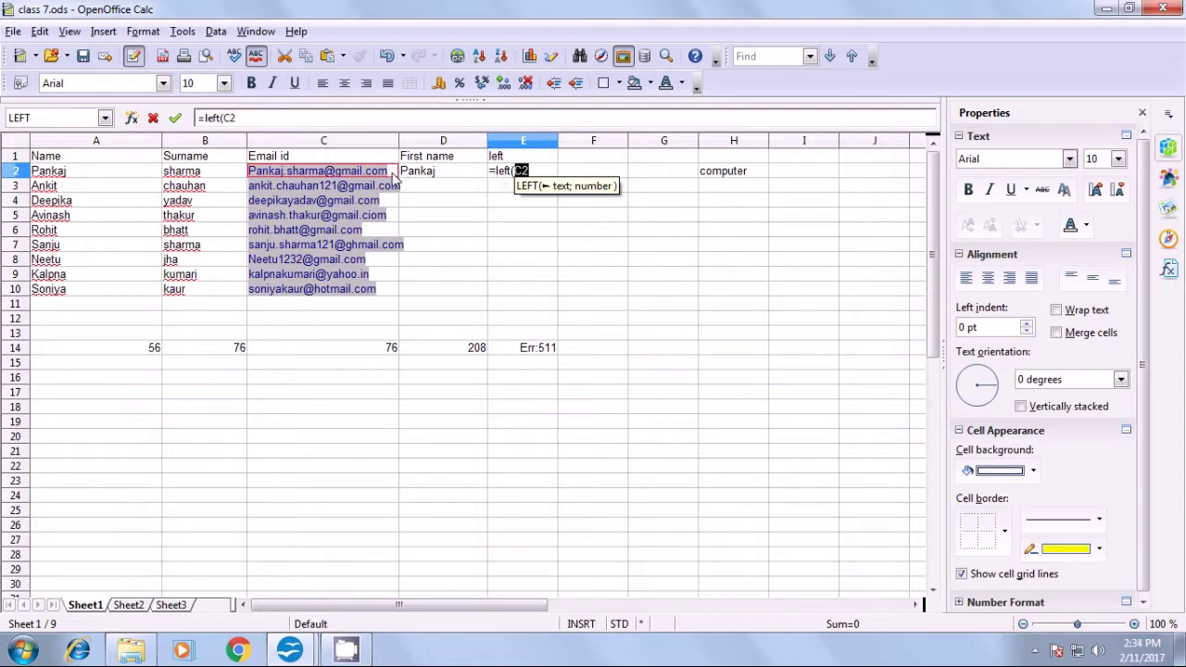
type(";")
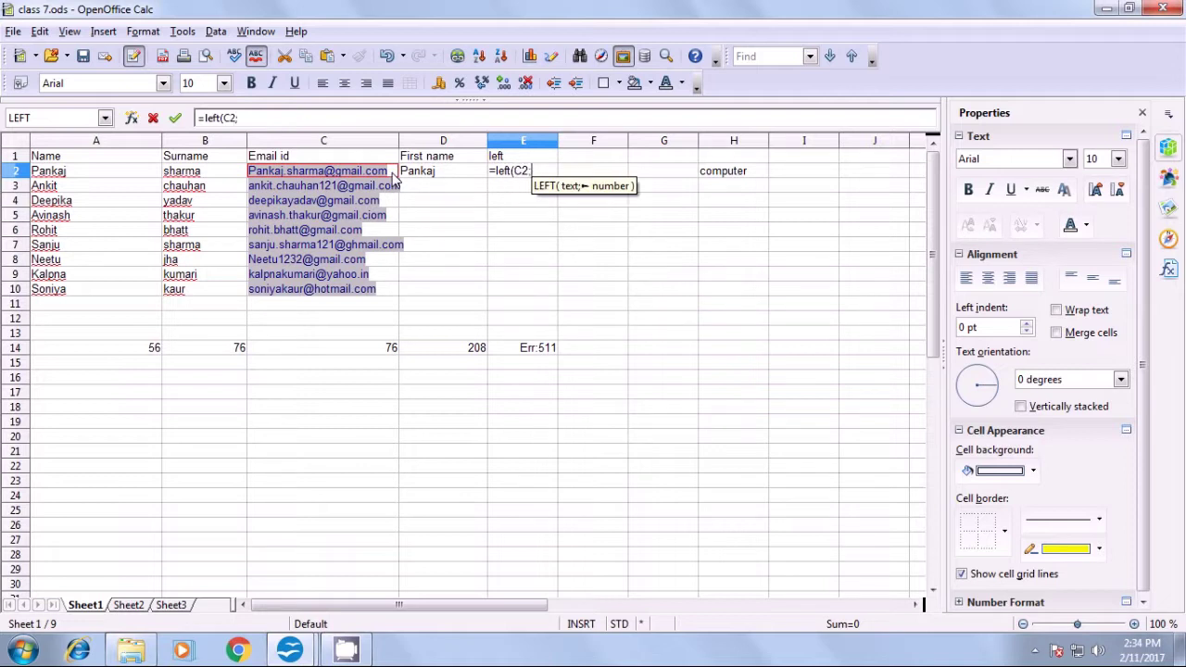
type("finf")
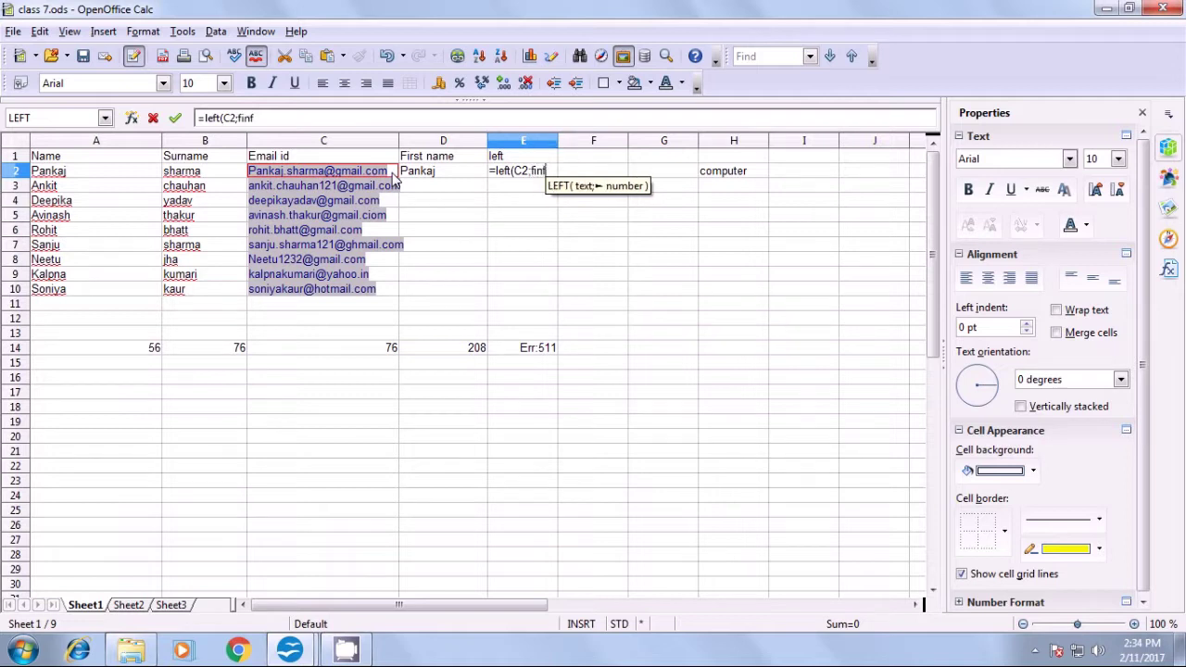
key("BackSpace")
type("d(")
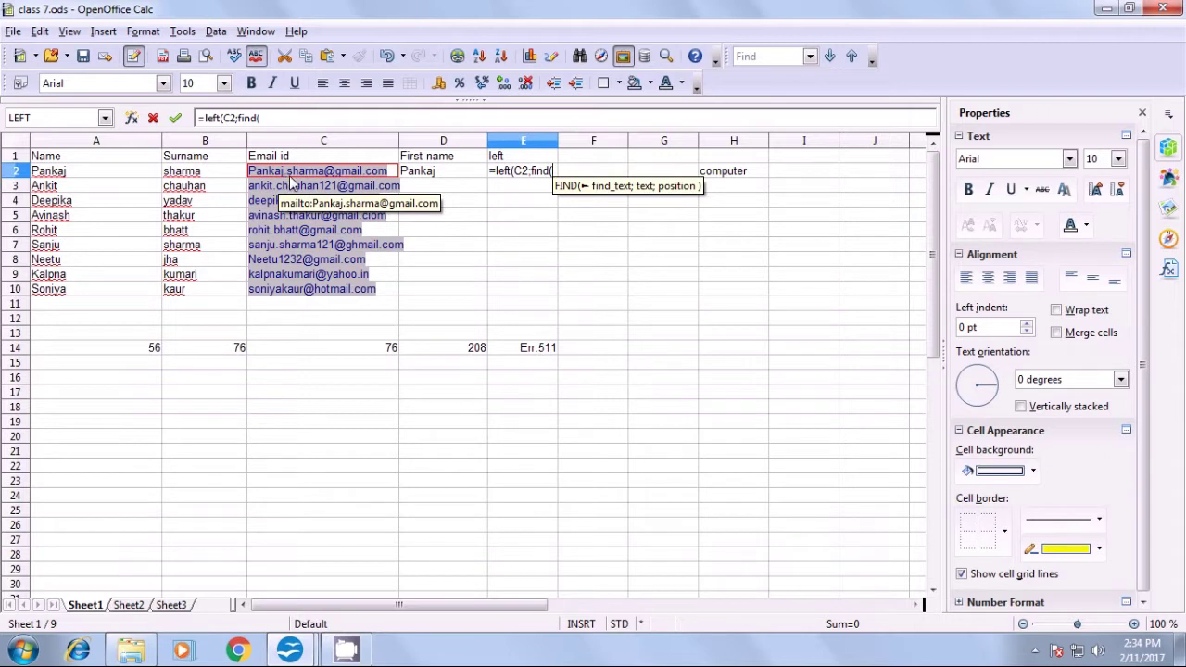
type("\".")
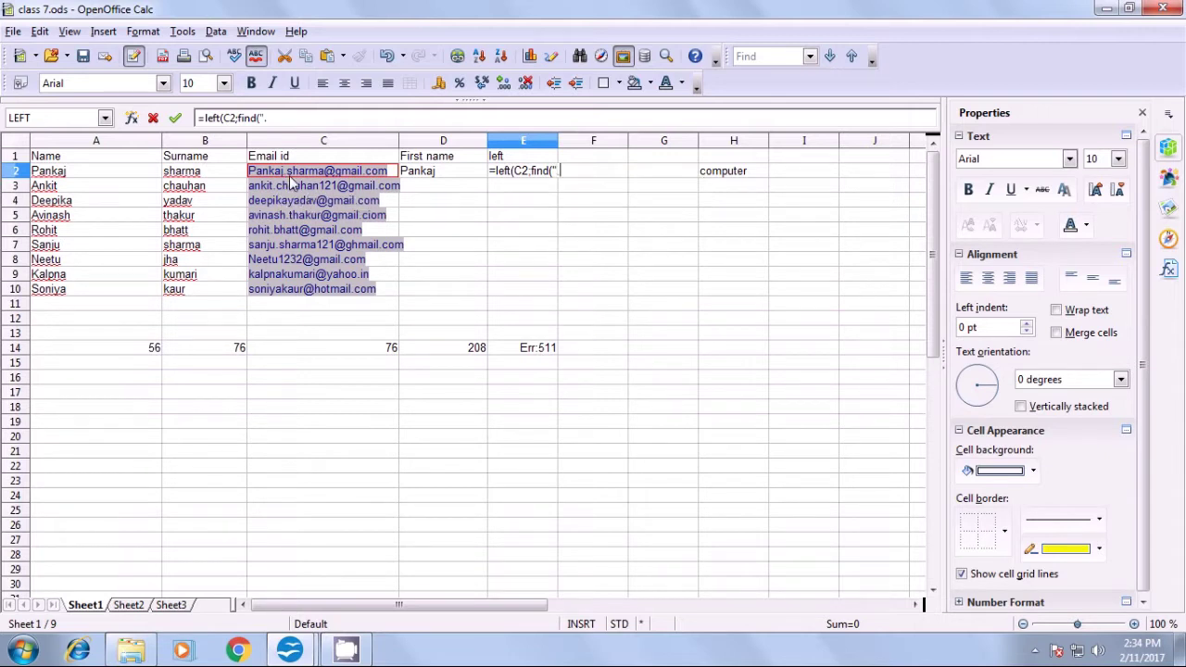
type("\"")
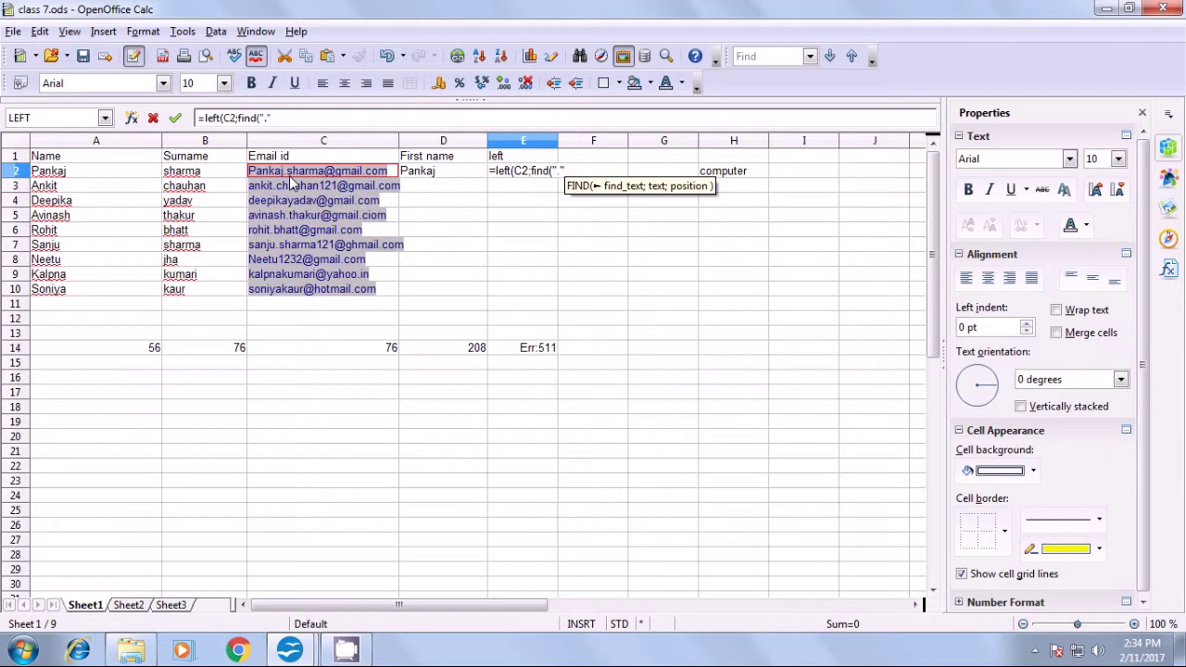
type(";")
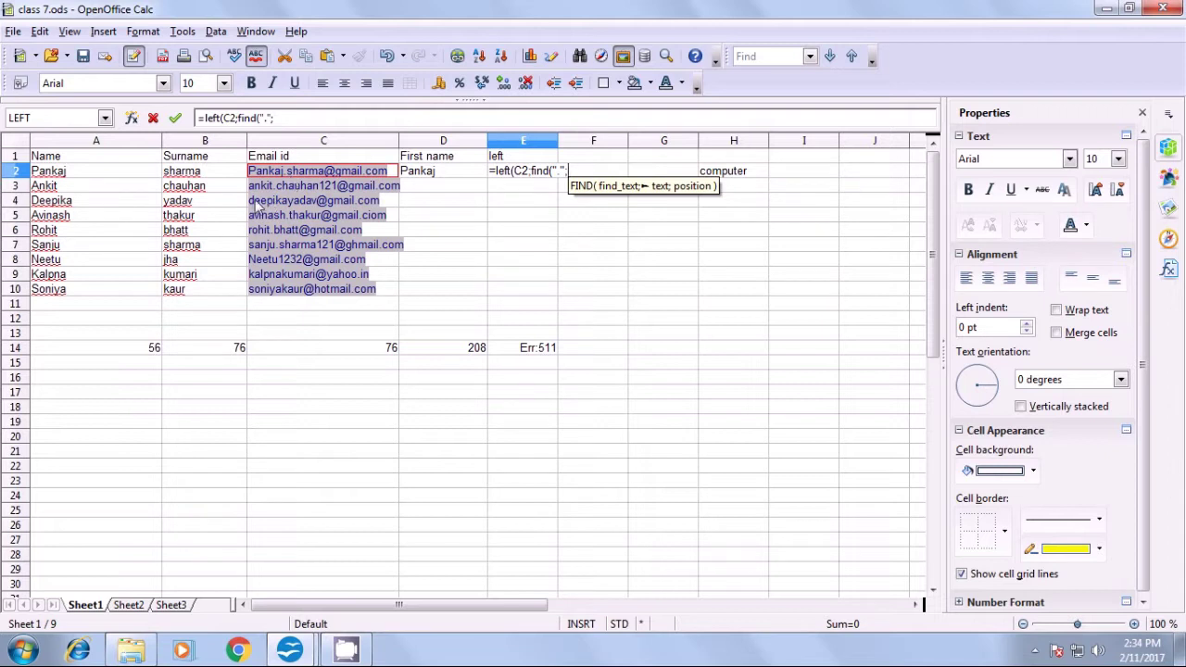
left_click(396, 174)
type(")")
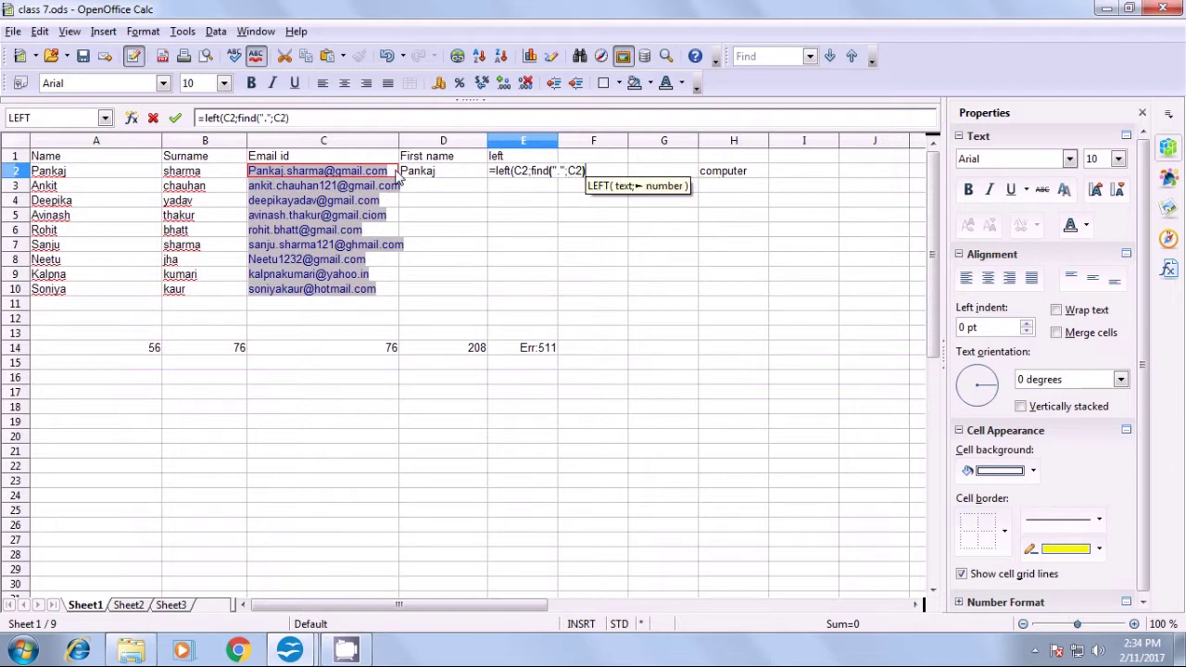
type("-")
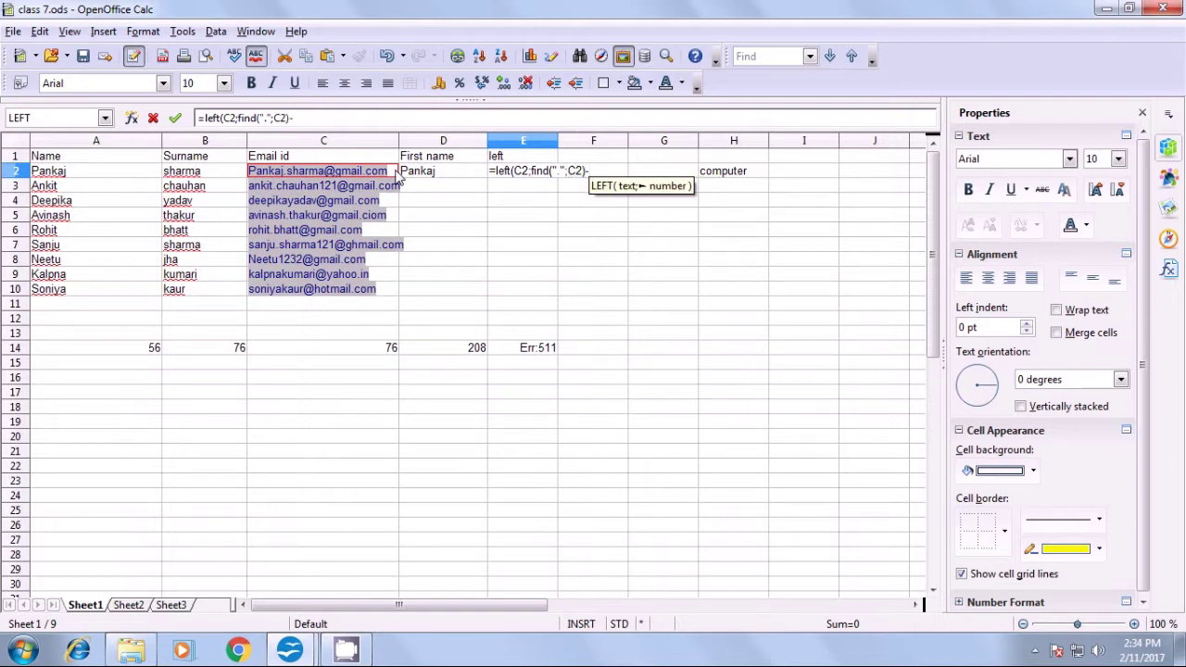
type("1")
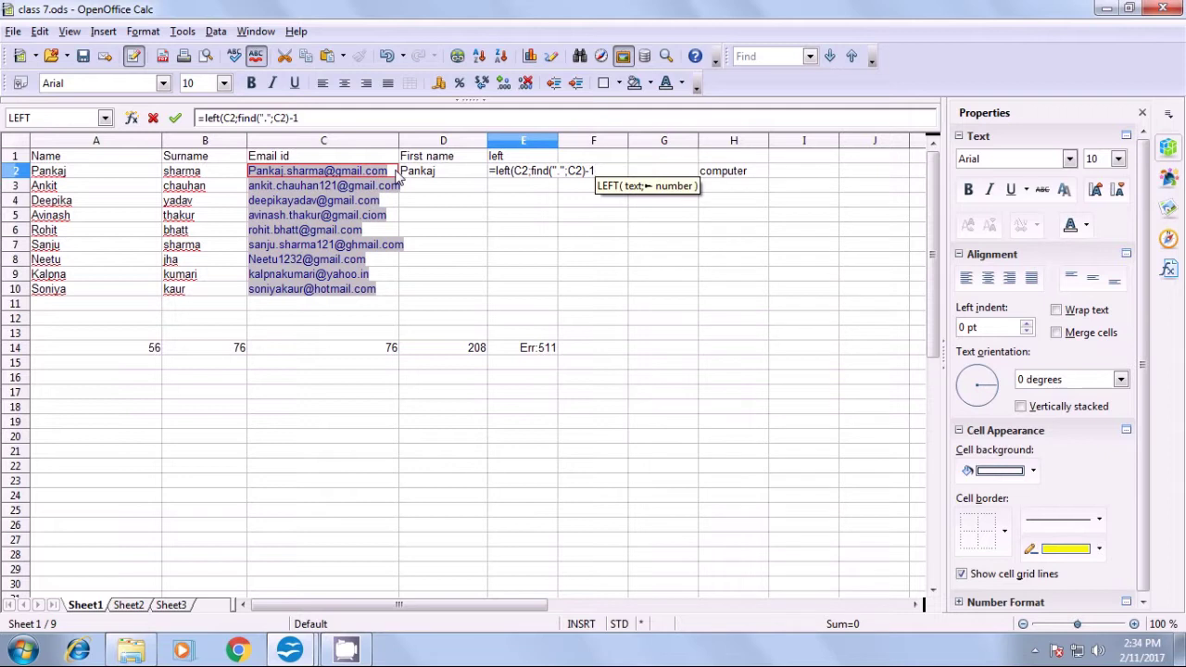
type(")")
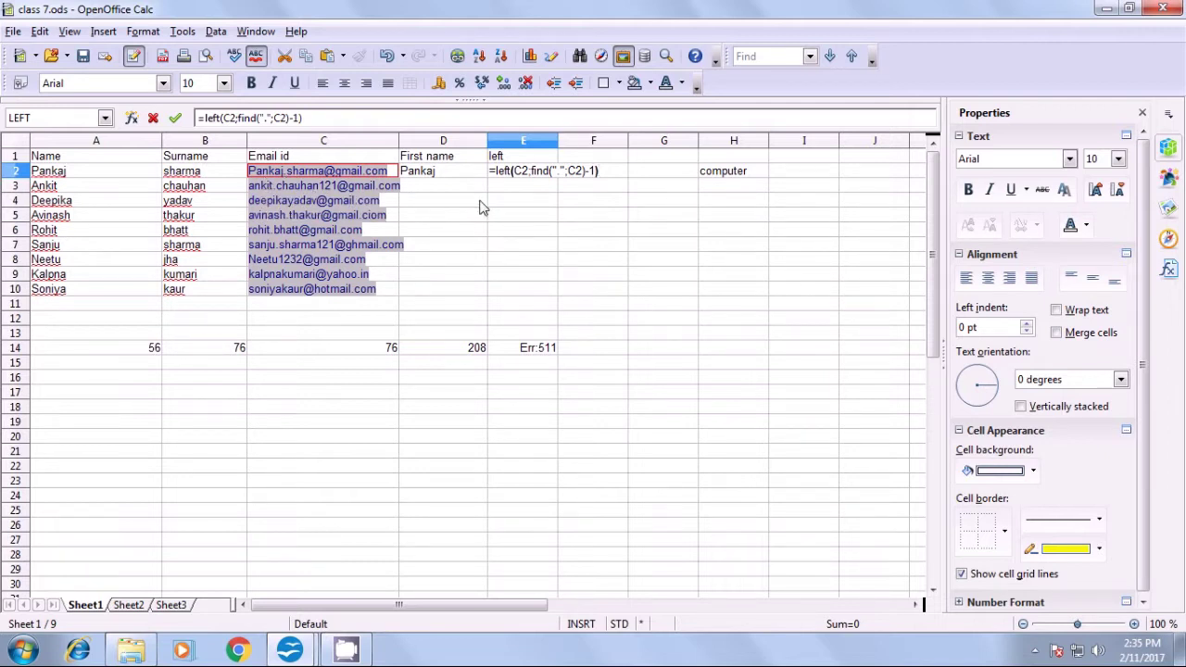
- Confirm the E2 formula, fill it down through E11, and widen column E to show results
key("Return")
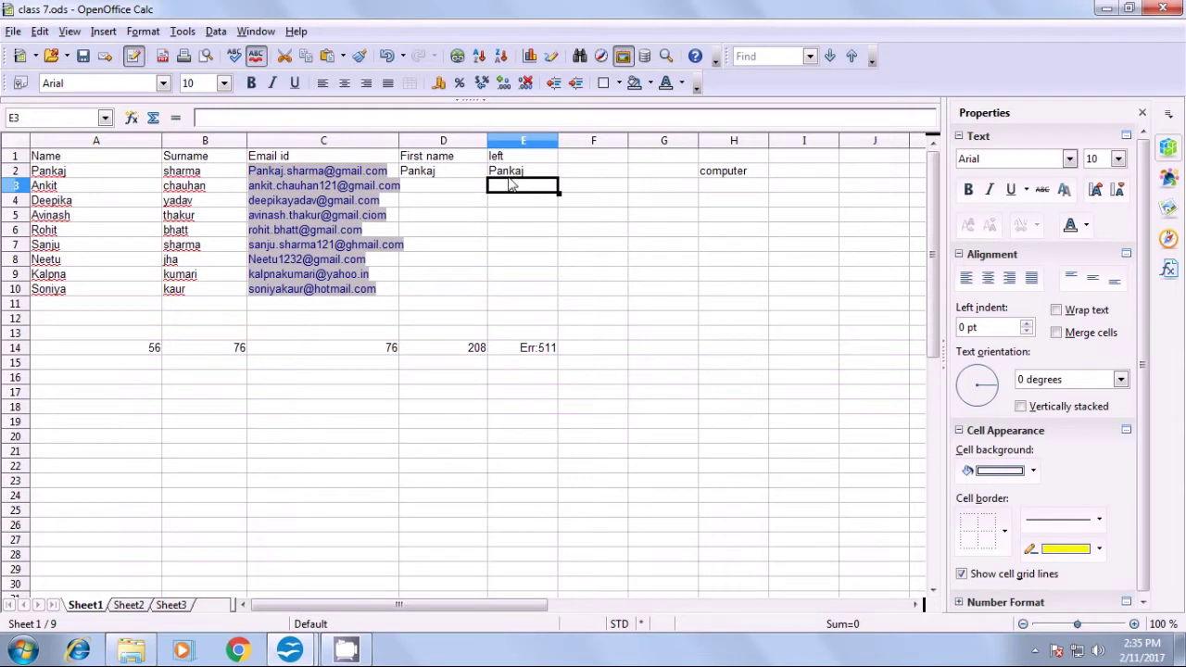
left_click(510, 175)
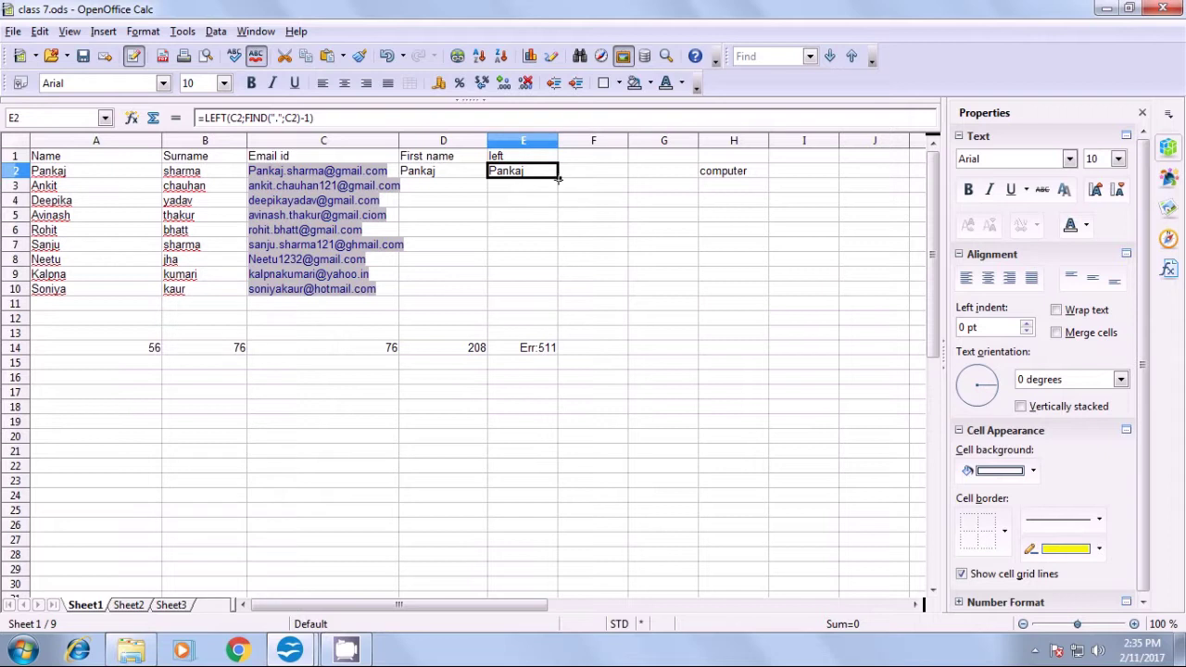
left_click_drag(559, 179, 562, 307)
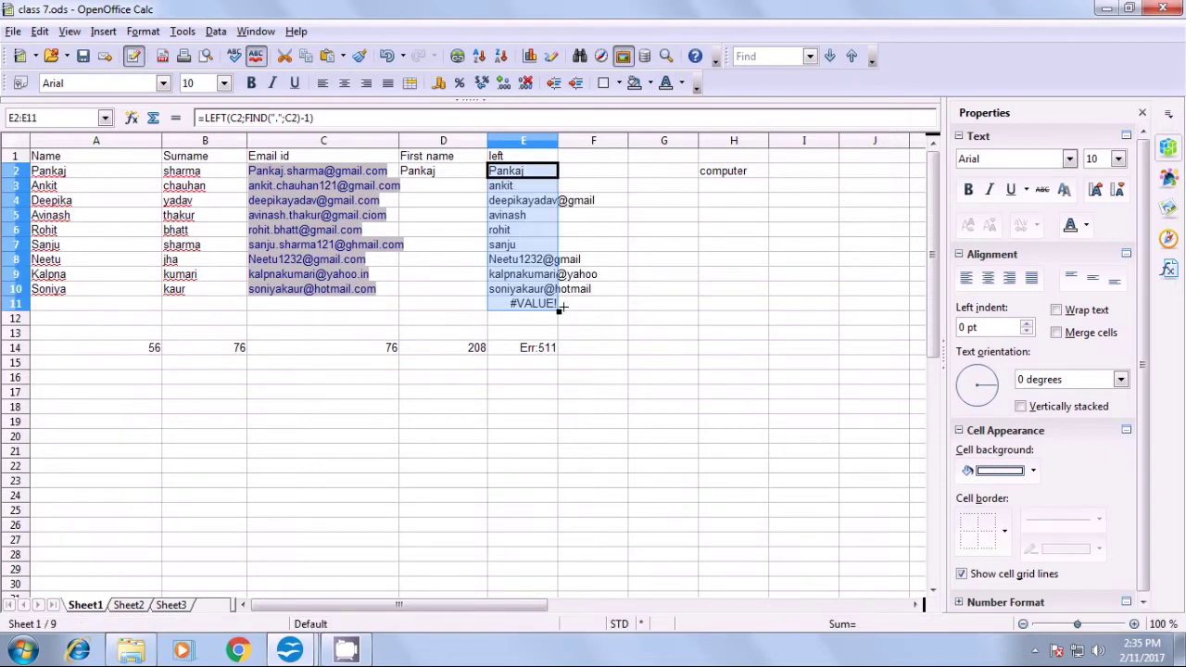
left_click(667, 275)
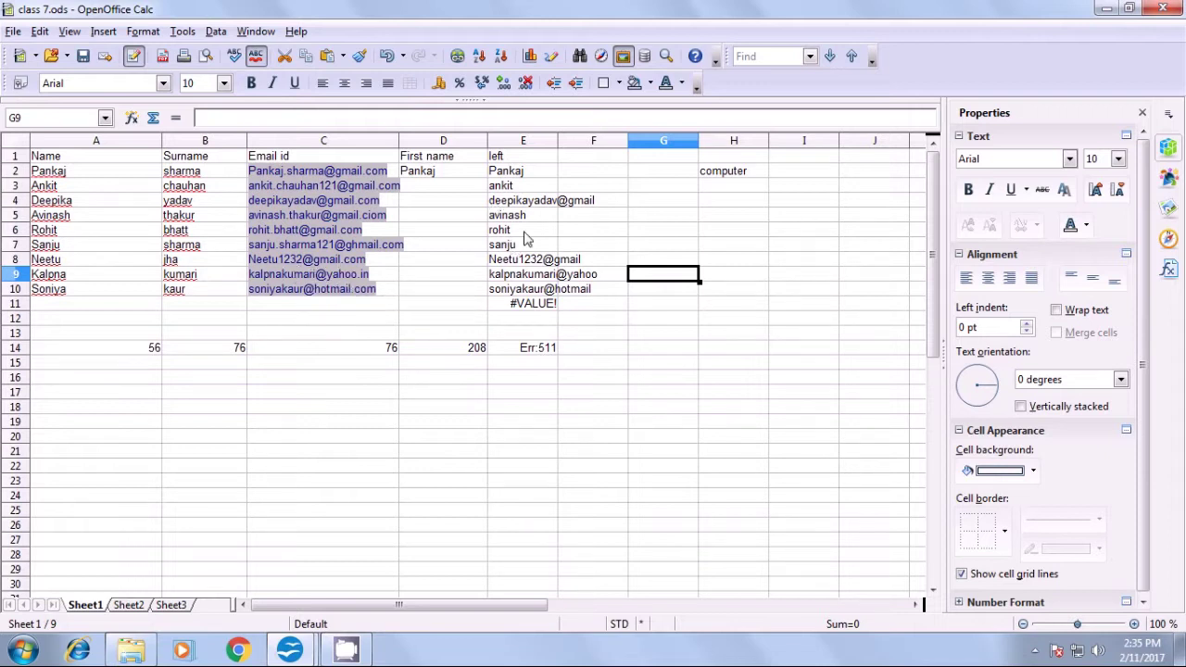
left_click(534, 324)
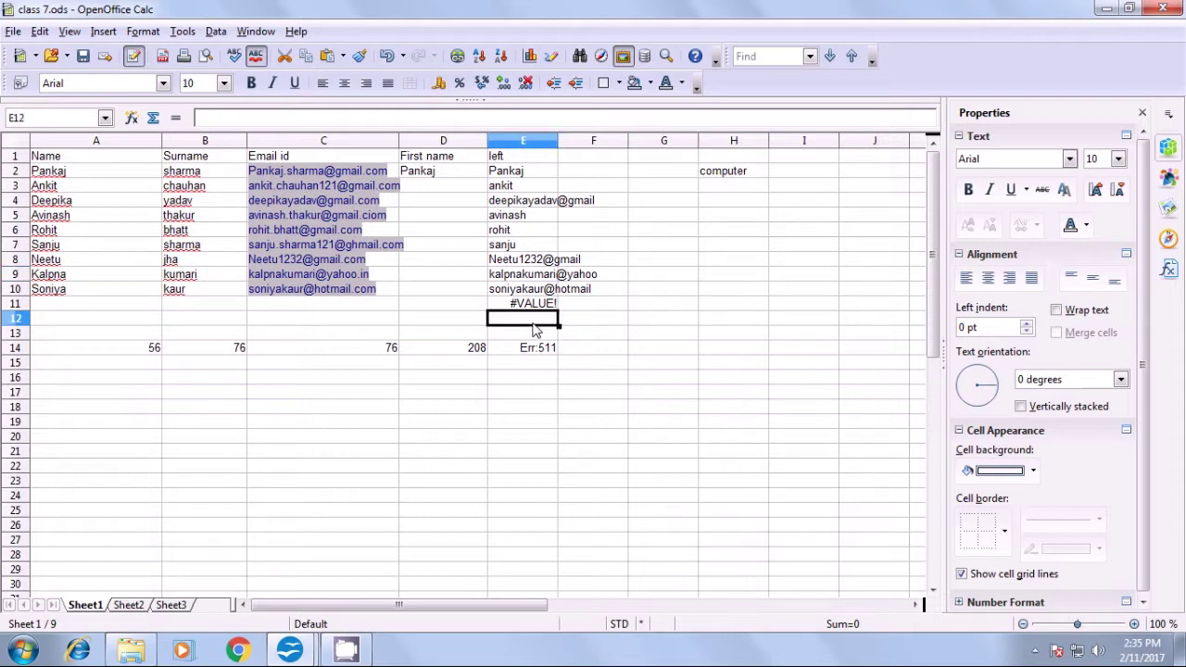
left_click_drag(559, 138, 602, 138)
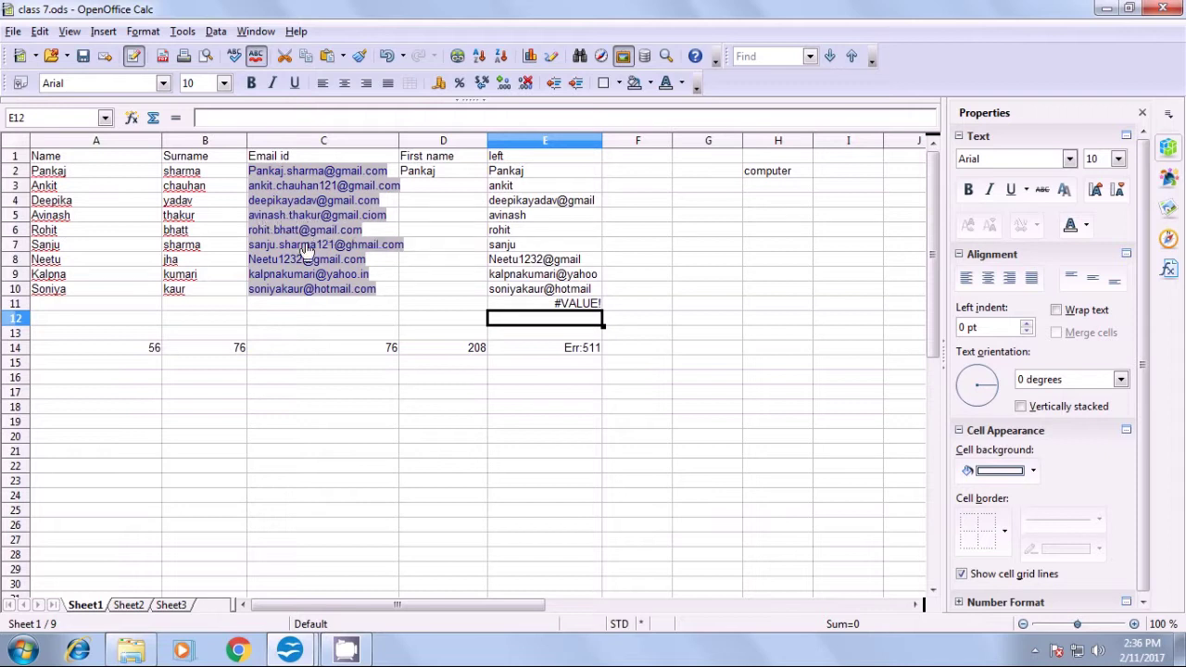
- Enter =left(C2;find("@";C2)-1) in F2 to take the email text before the @
left_click(630, 176)
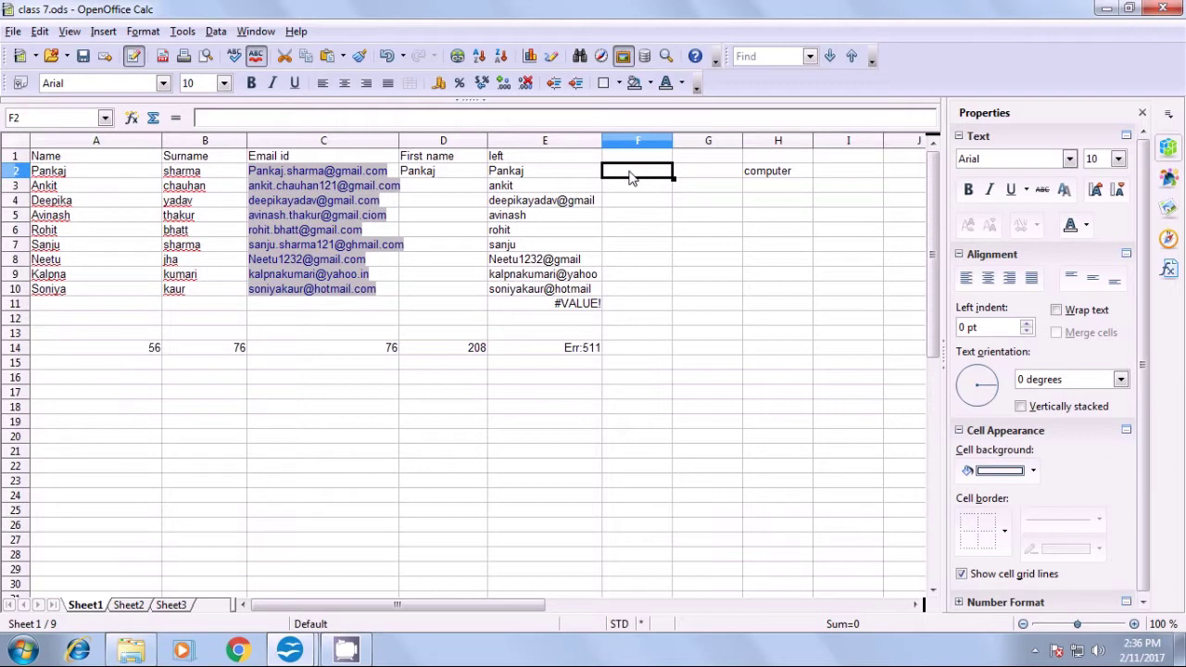
type("=")
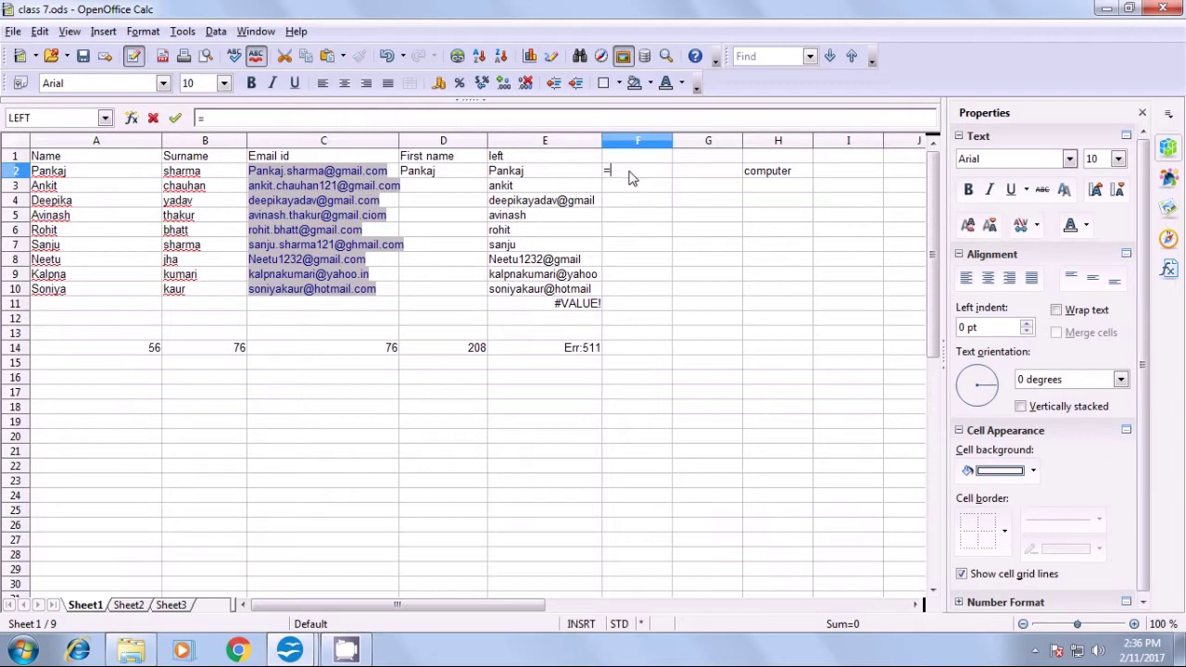
type("l")
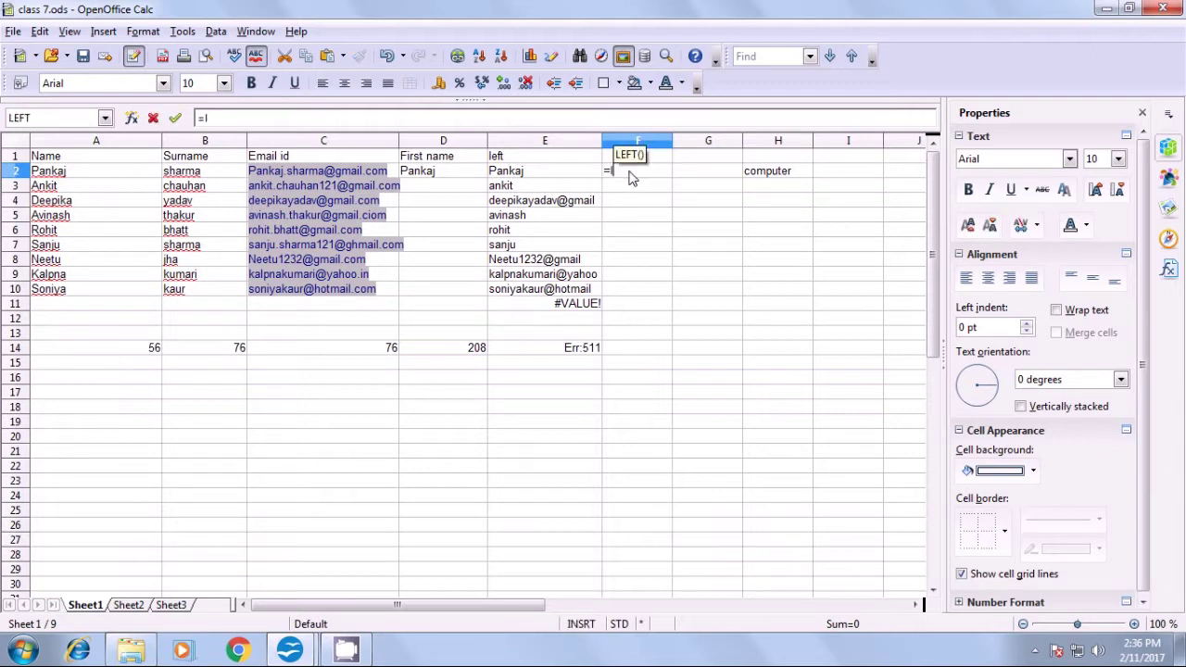
type("eft(")
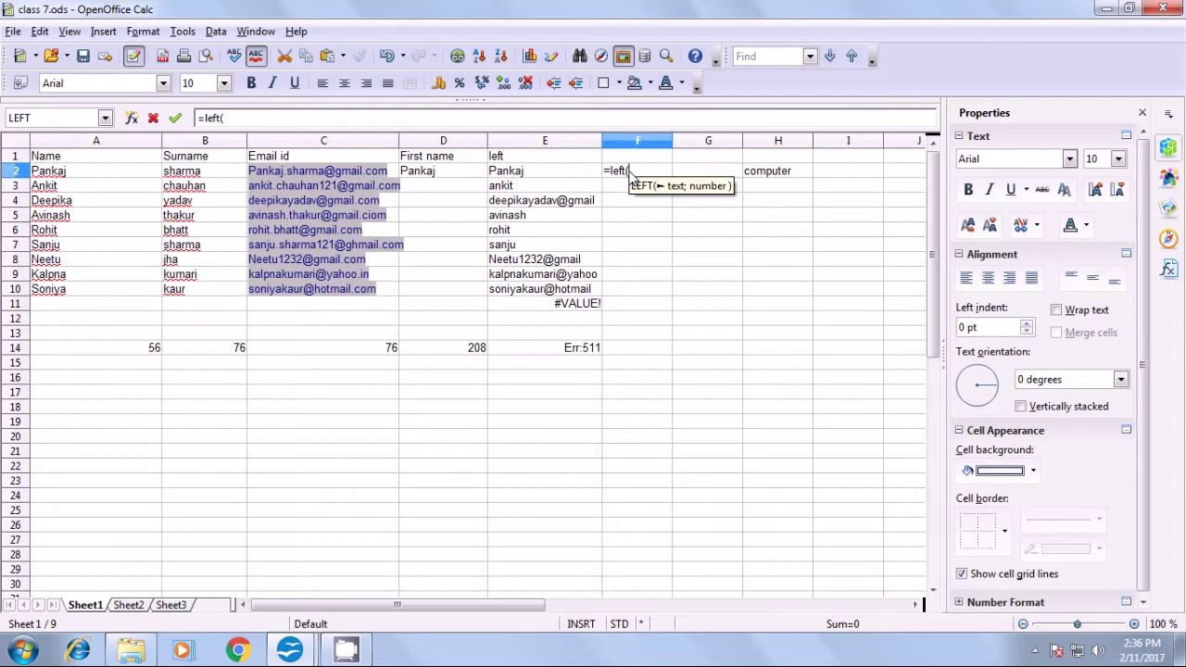
left_click(396, 175)
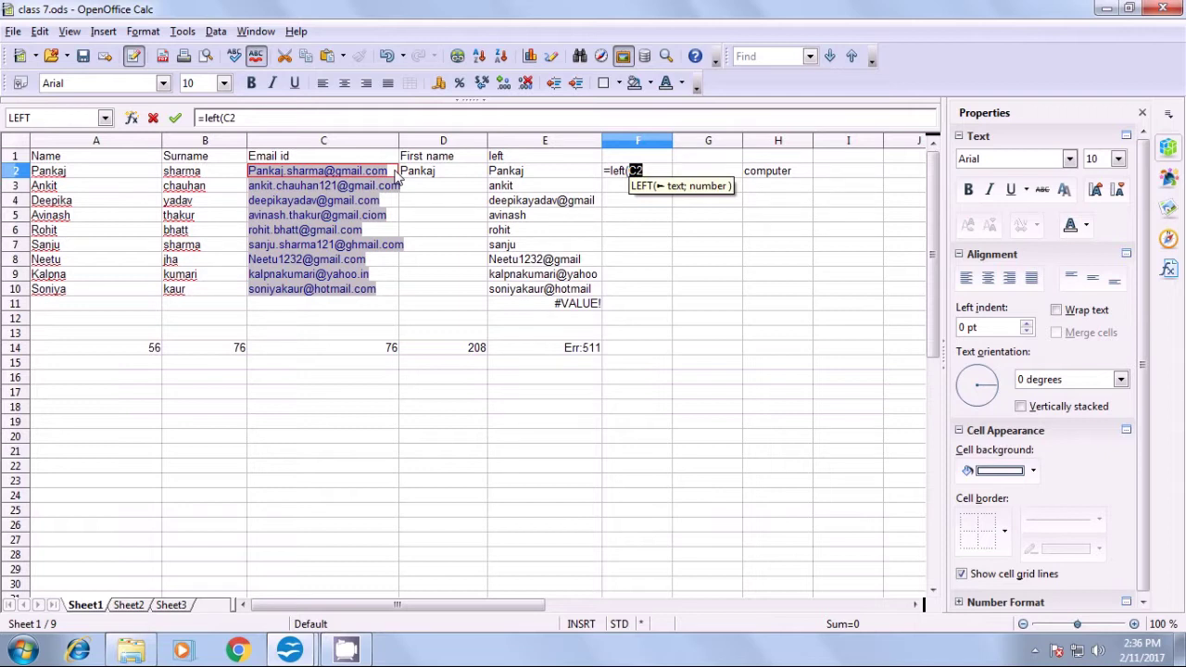
type(";find")
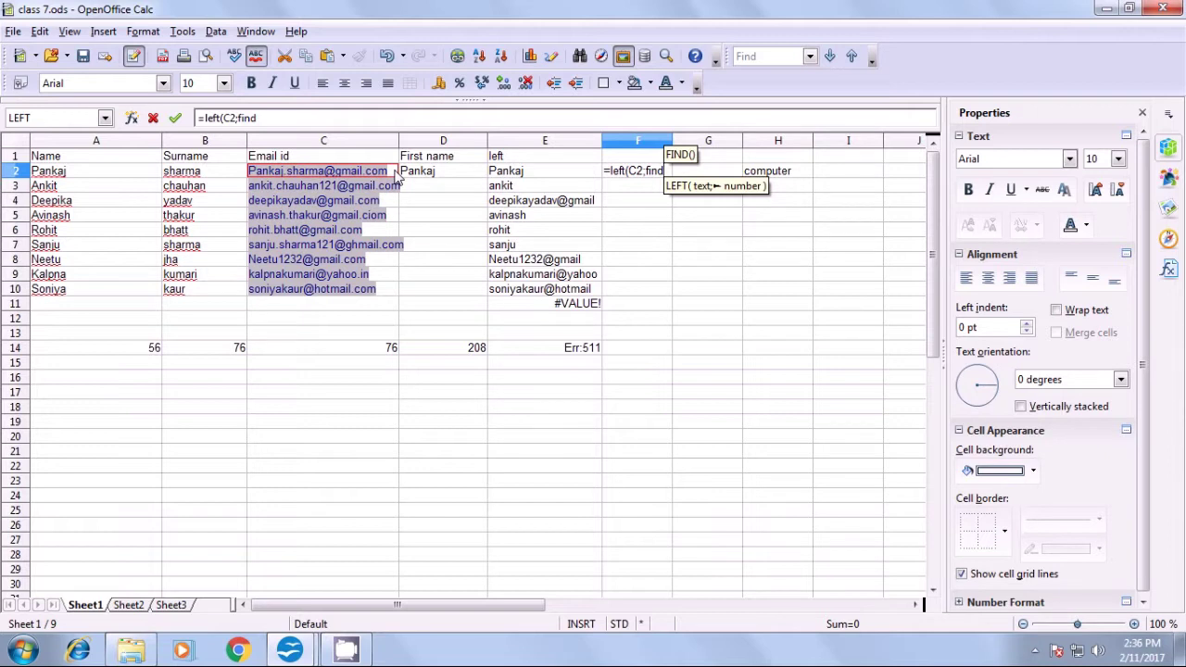
type("(")
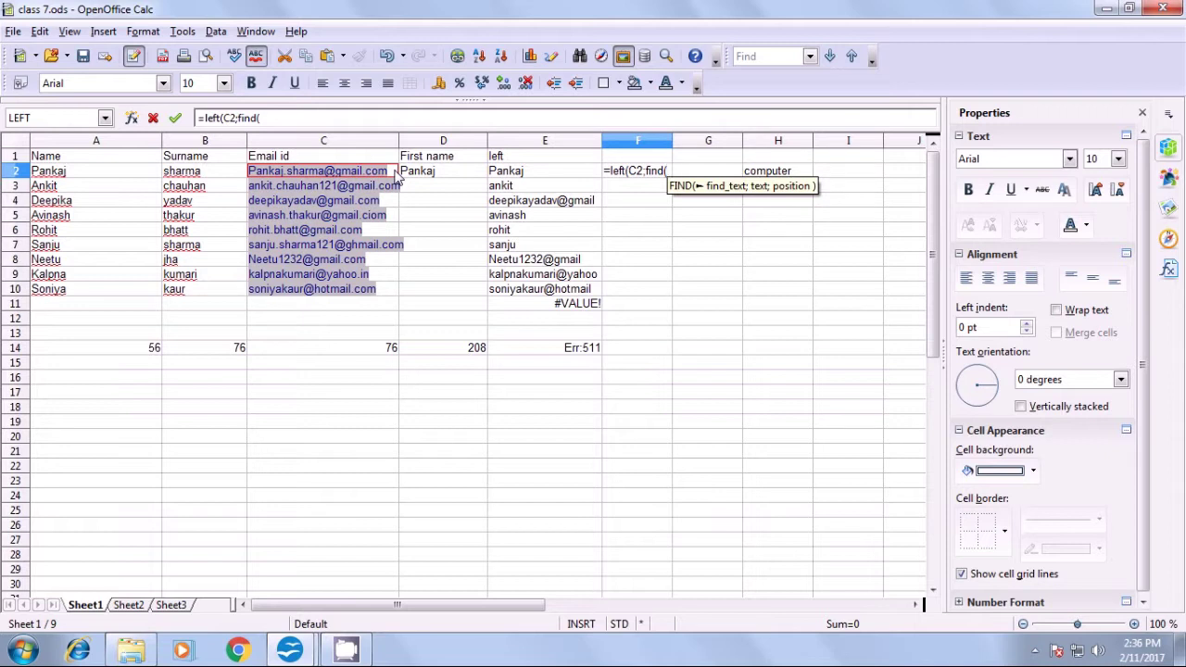
type("\"")
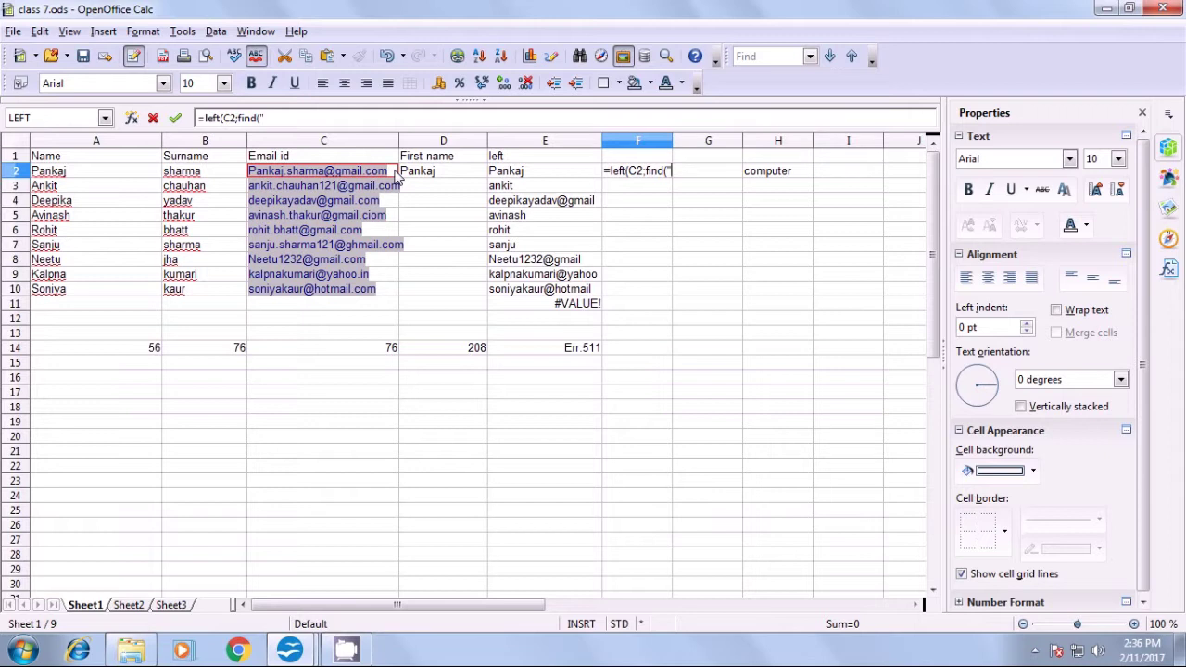
type("@\"")
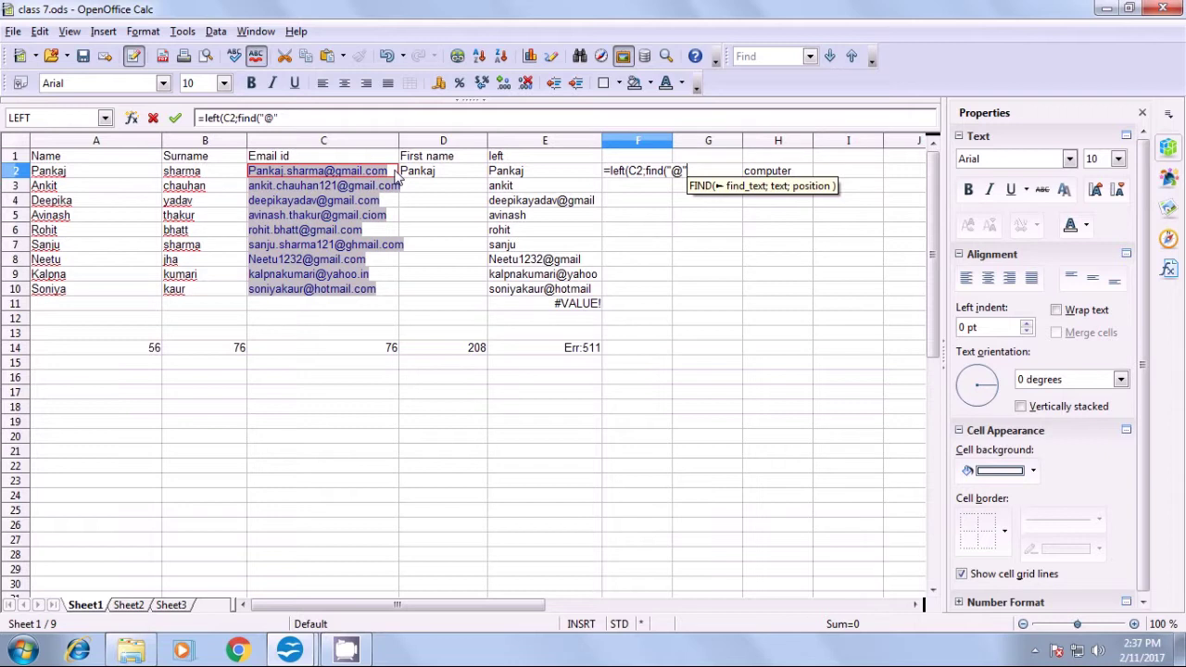
type(";")
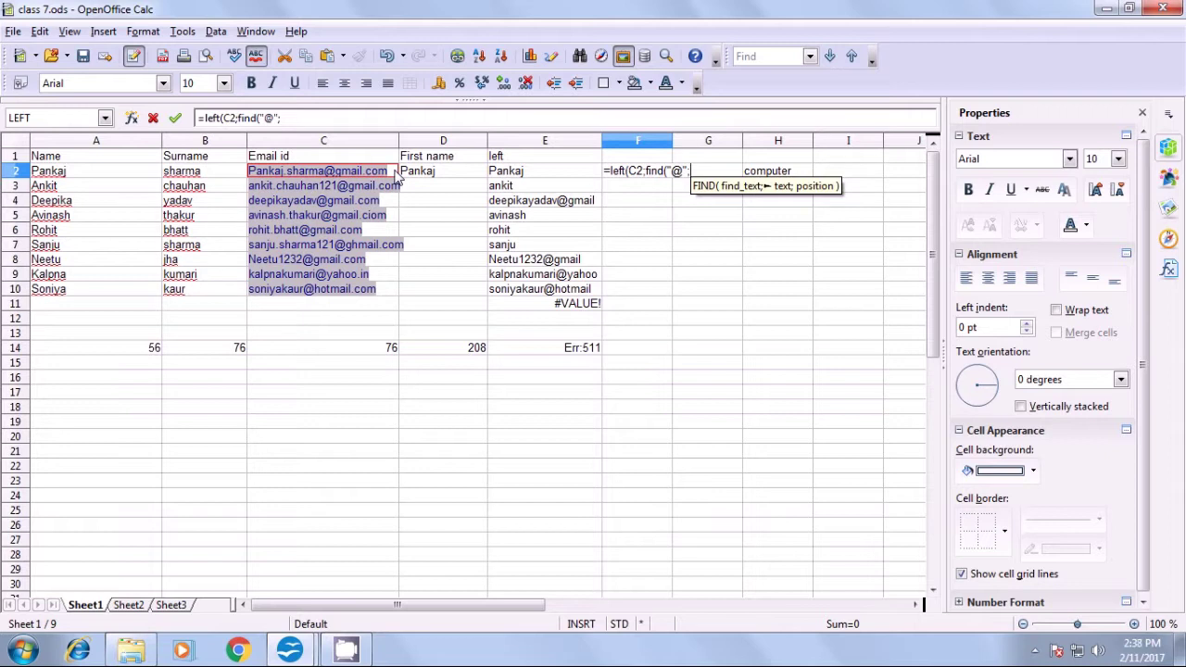
left_click(395, 176)
type(")-")
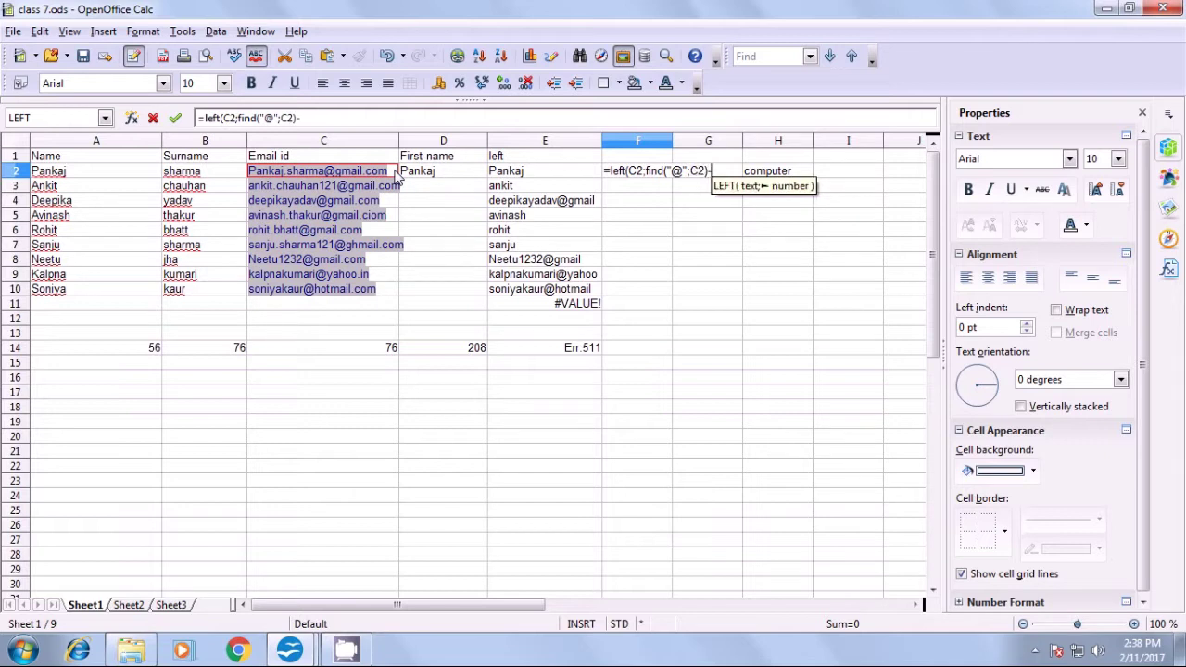
type("1")
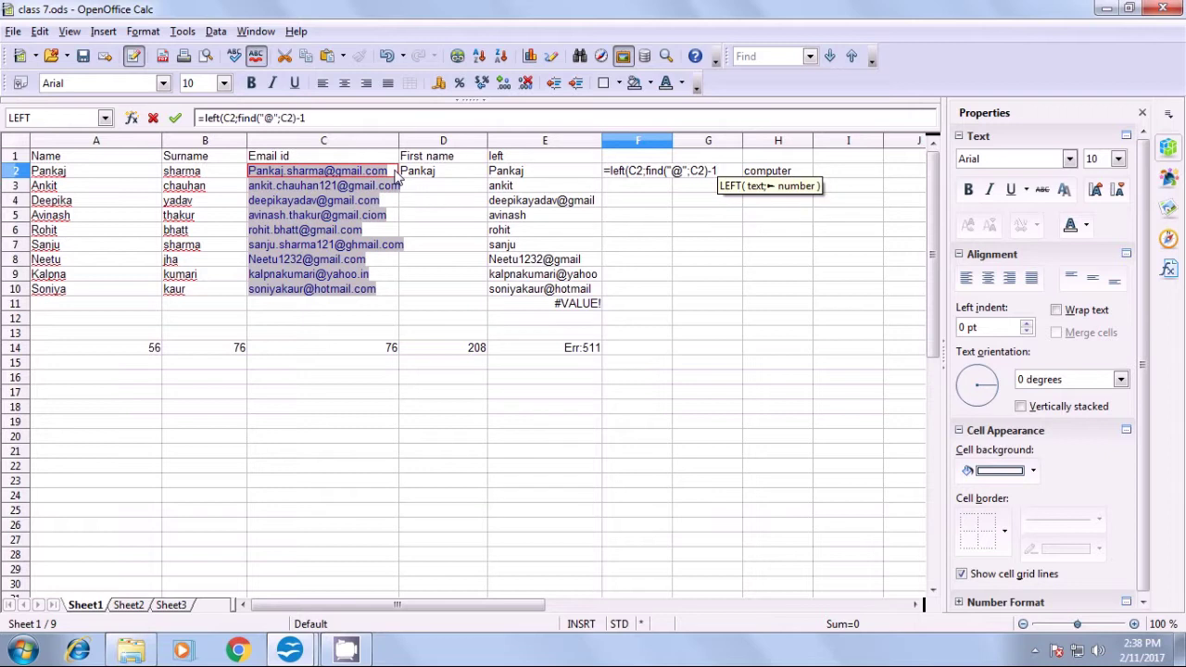
type(")")
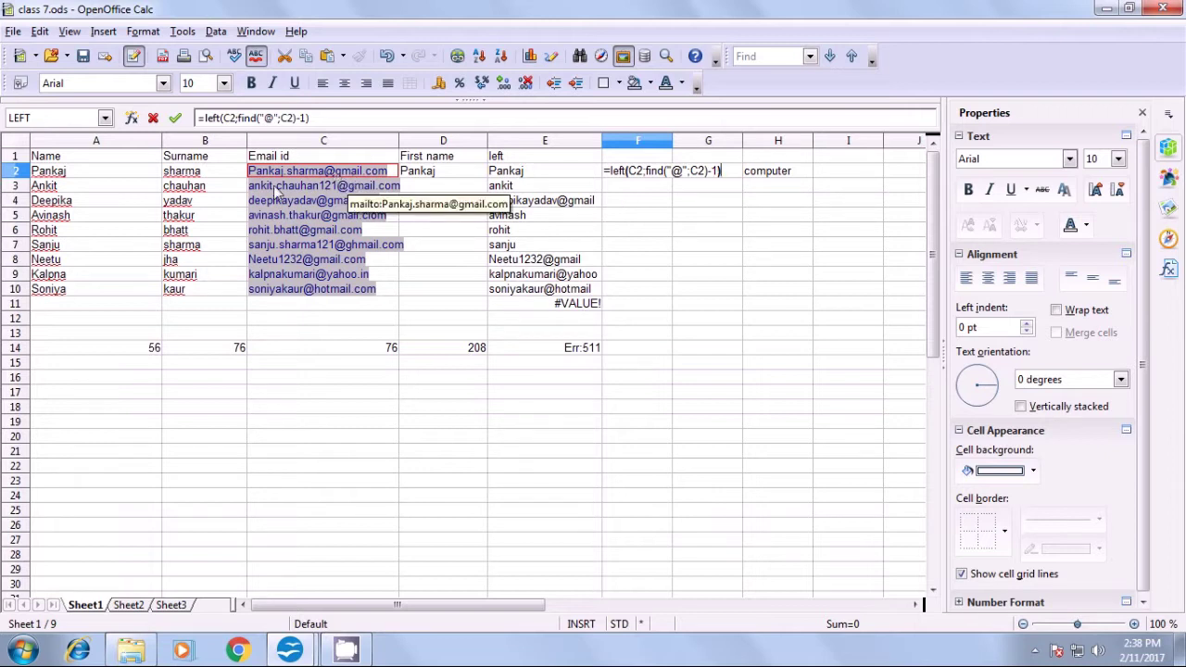
- Confirm the F2 formula and widen column F to fit the username
key("Return")
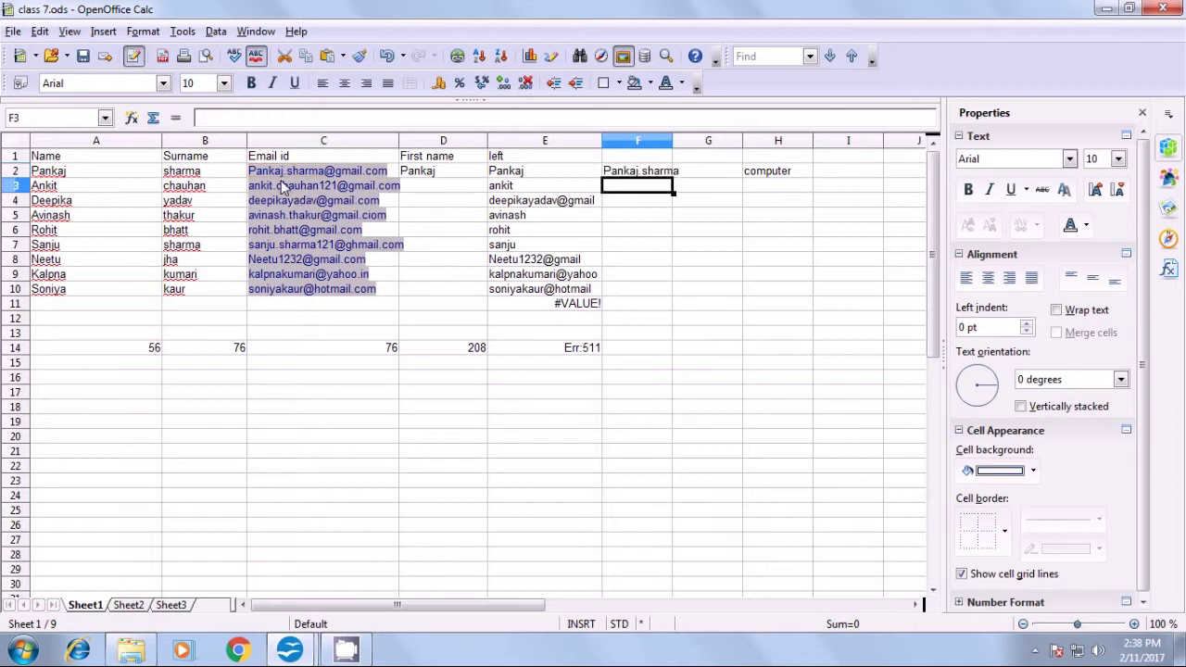
left_click(663, 174)
left_click_drag(672, 144, 692, 144)
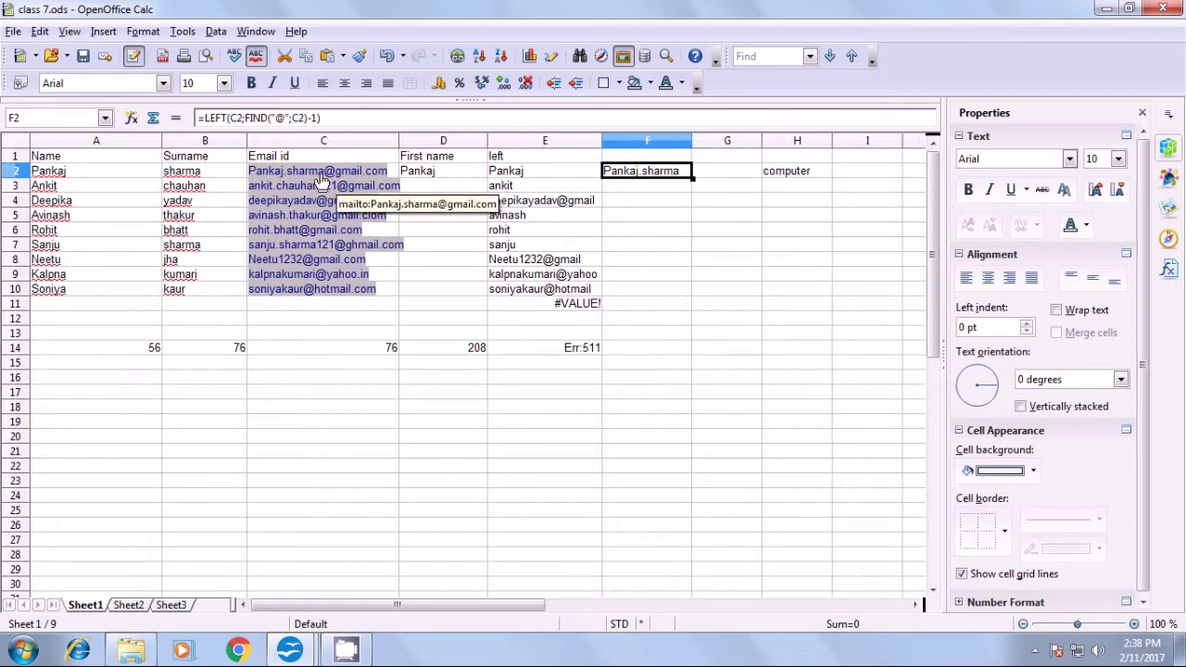
left_click(627, 190)
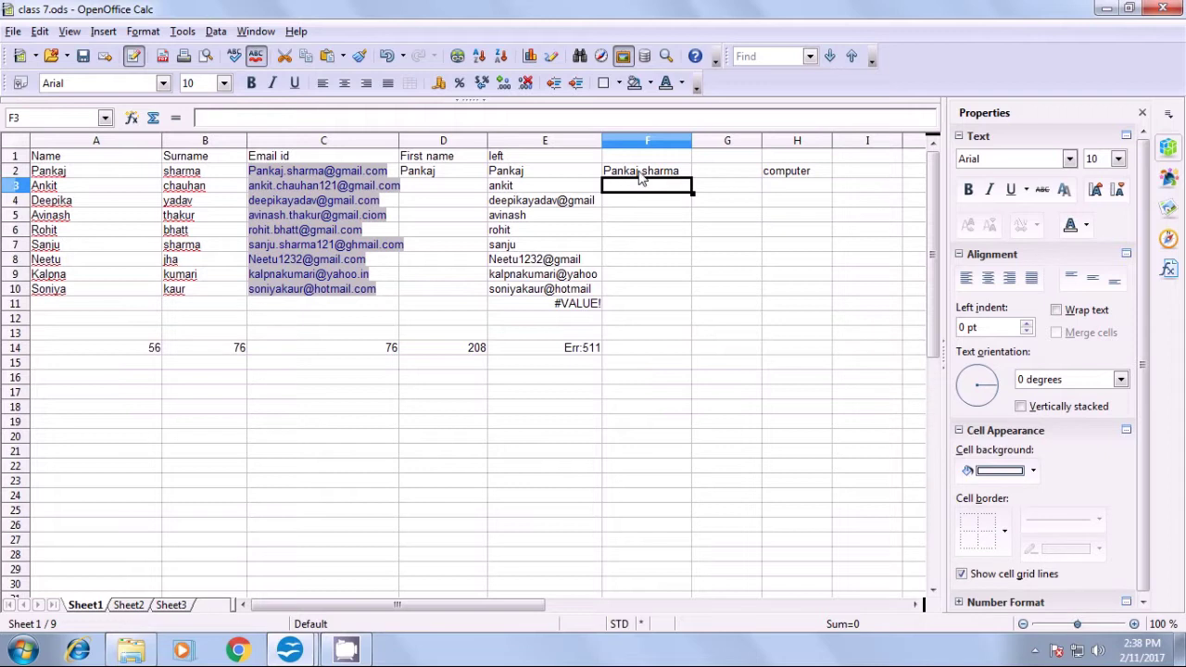
- Fill the F2 formula down through F10 and review the result
left_click(643, 174)
left_click_drag(692, 179, 704, 291)
left_click(741, 267)
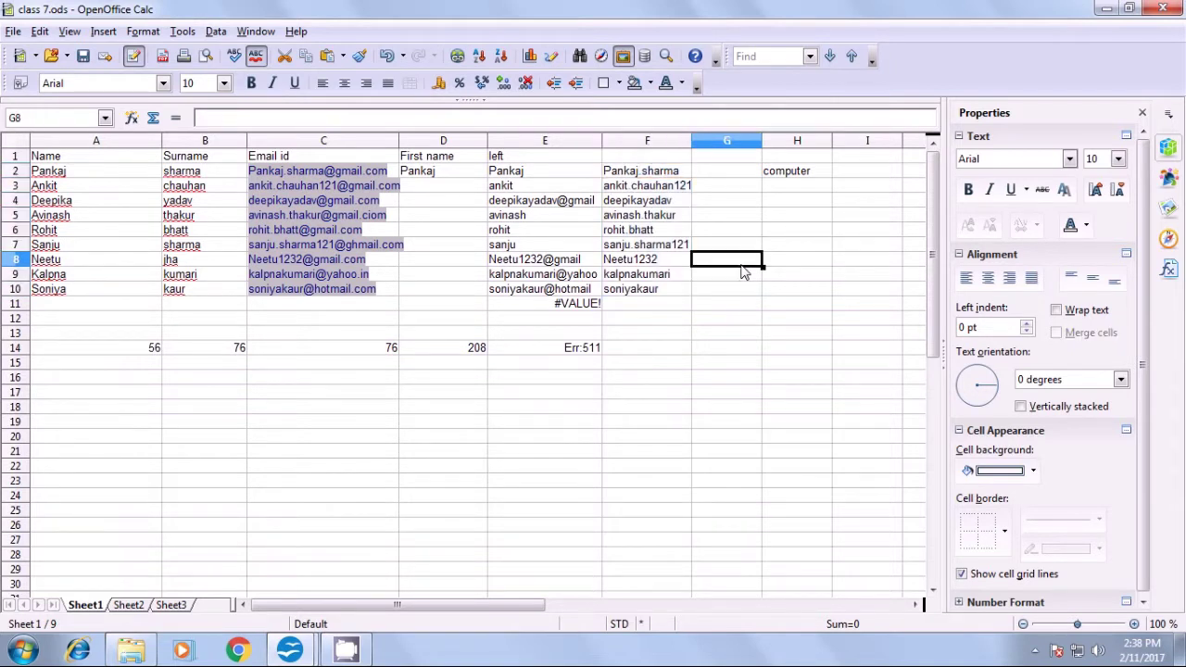
left_click(641, 173)
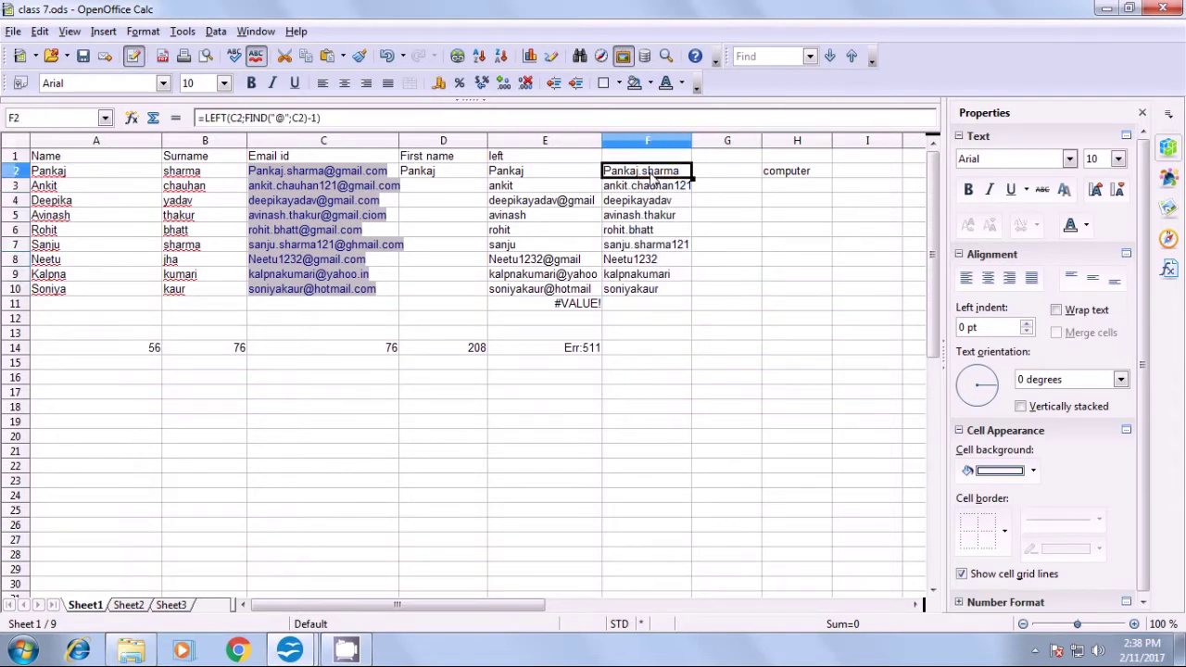
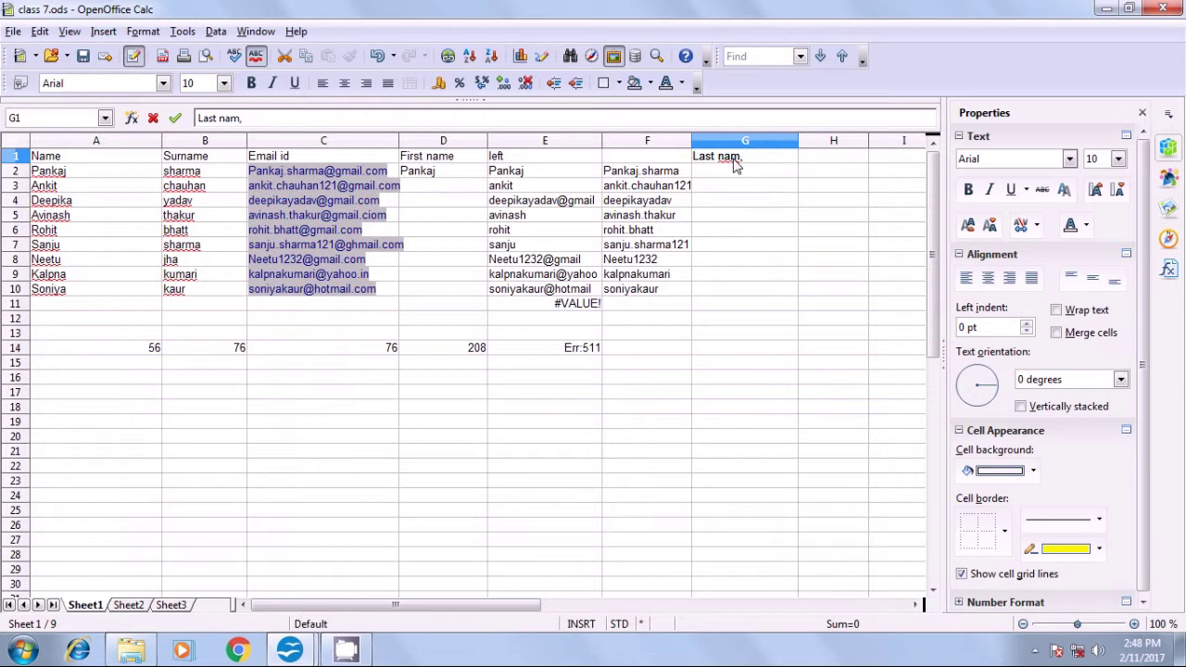
- Correct the G1 heading to 'Last name'
key("BackSpace")
type("e")
left_click(744, 176)
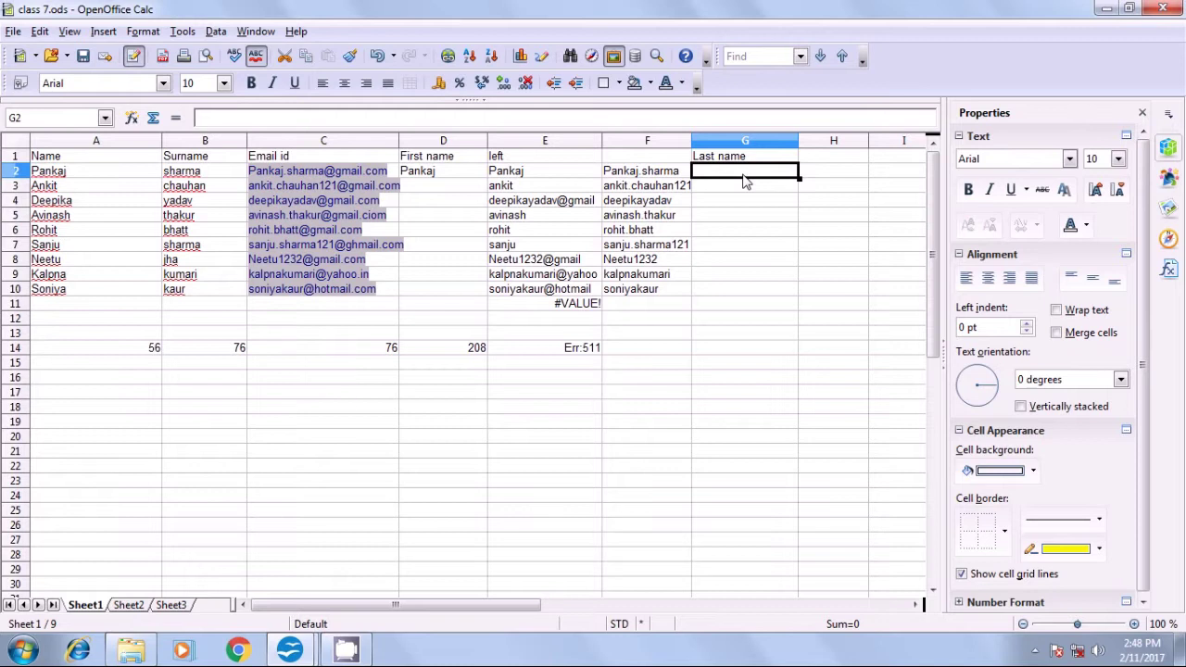
- Enter =RIGHT(C2;3) in G2 so it returns 'com'
type("=")
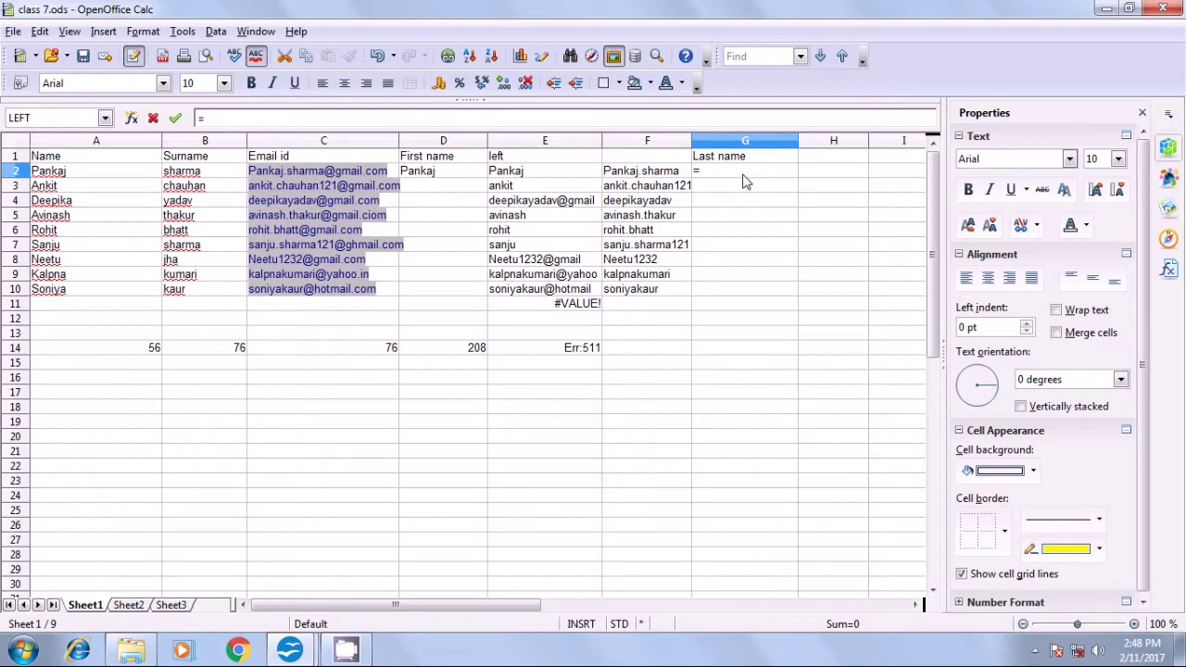
type("right(")
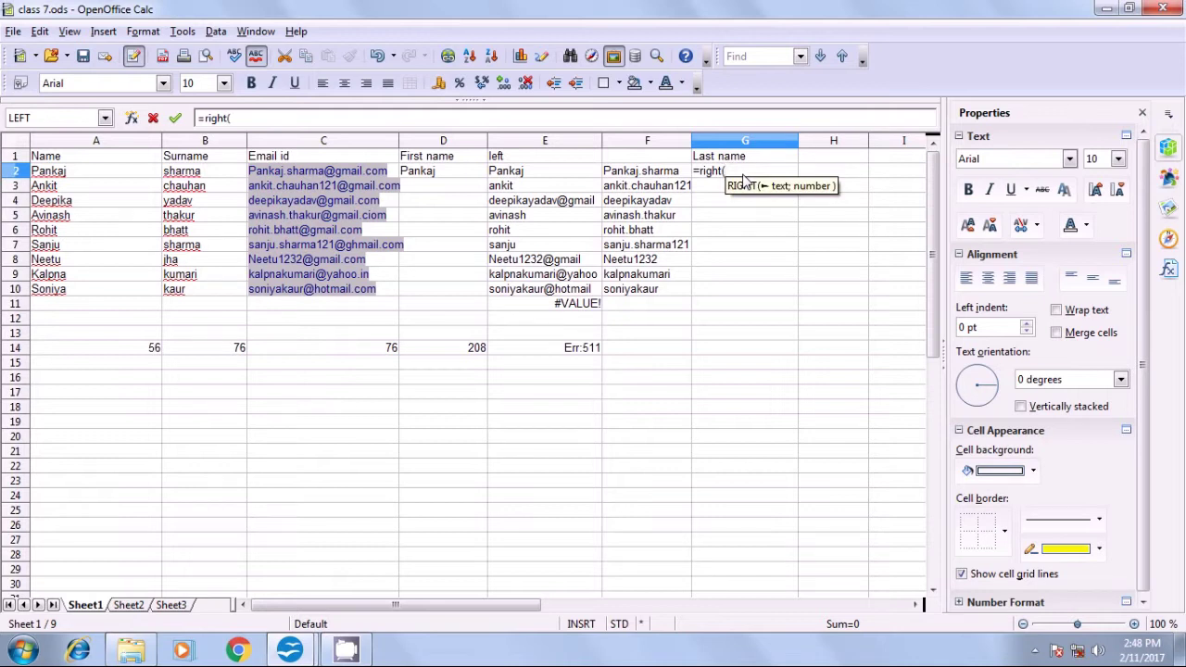
left_click(397, 174)
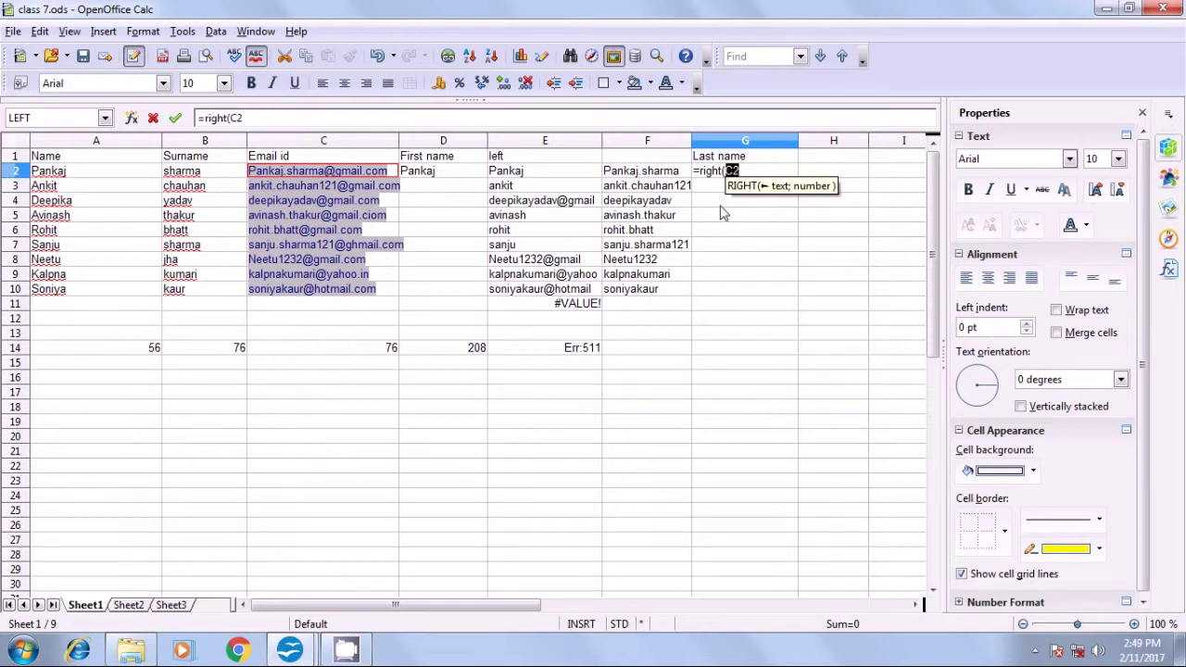
type(";")
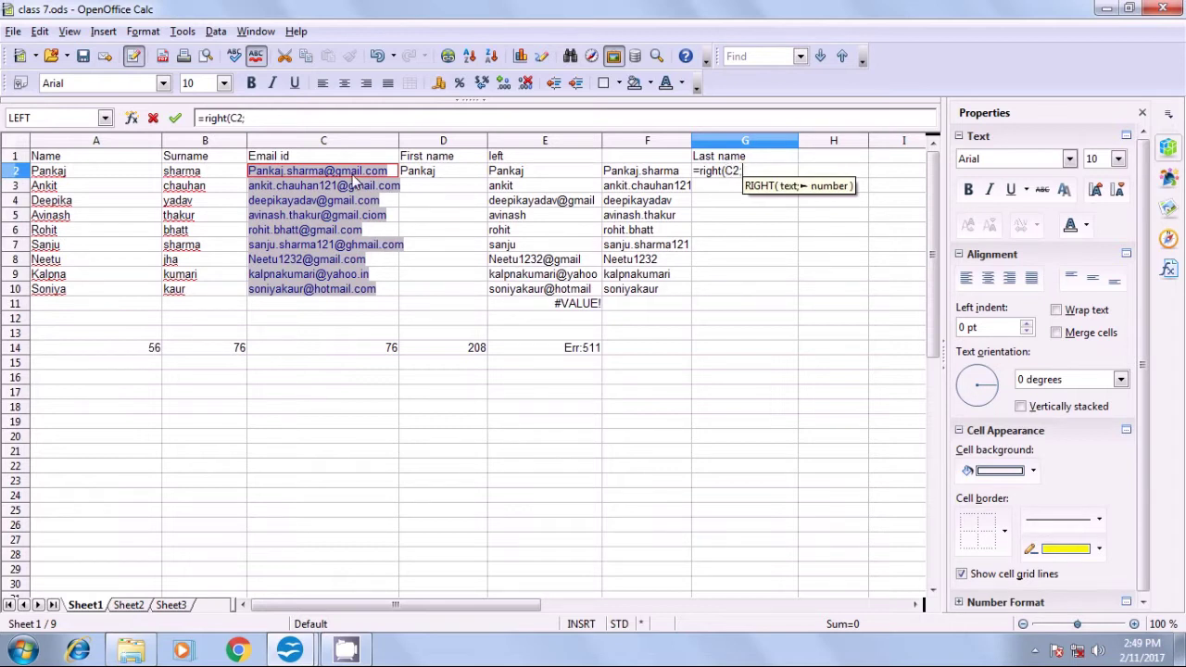
type("3")
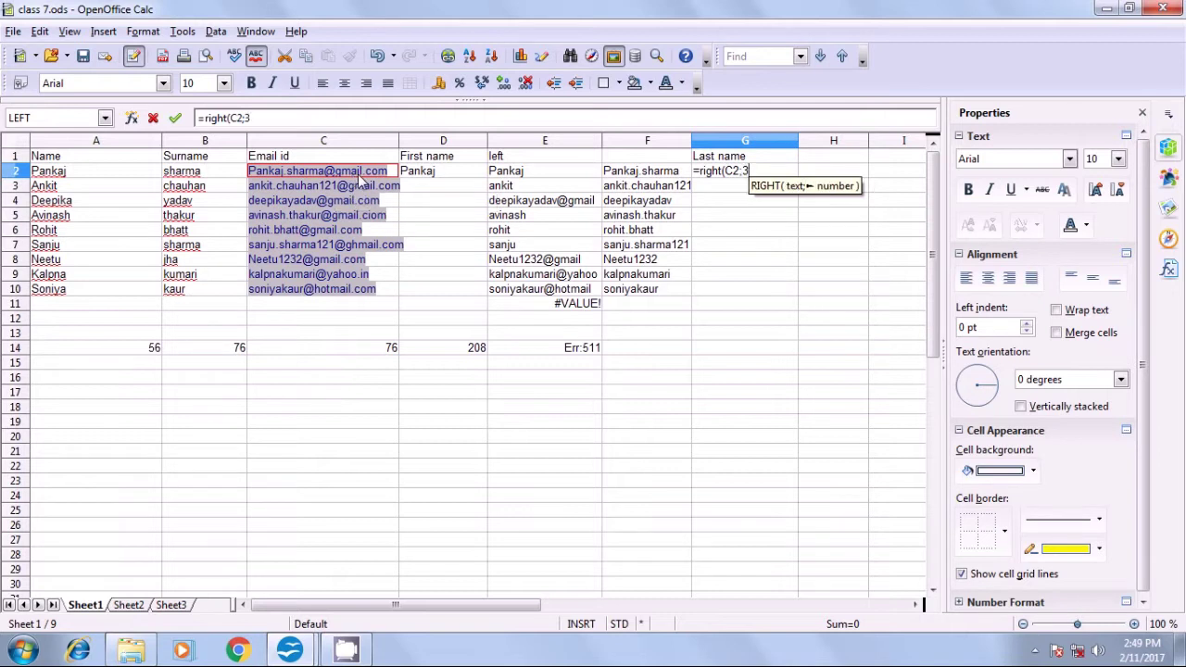
type(")")
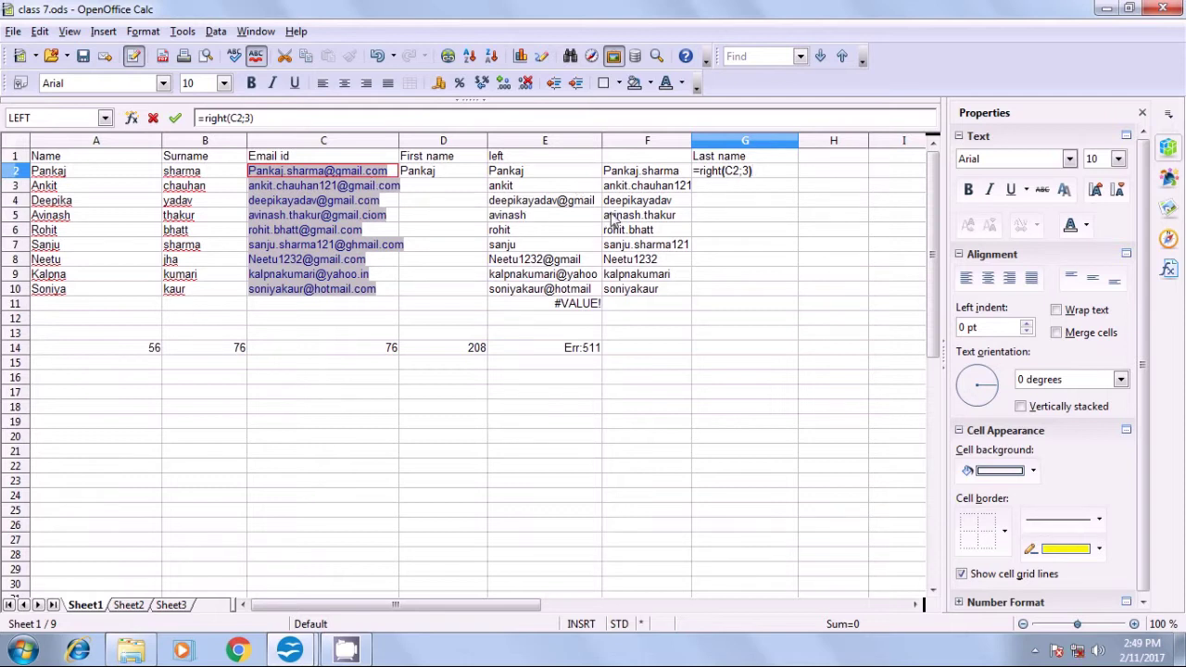
key("Return")
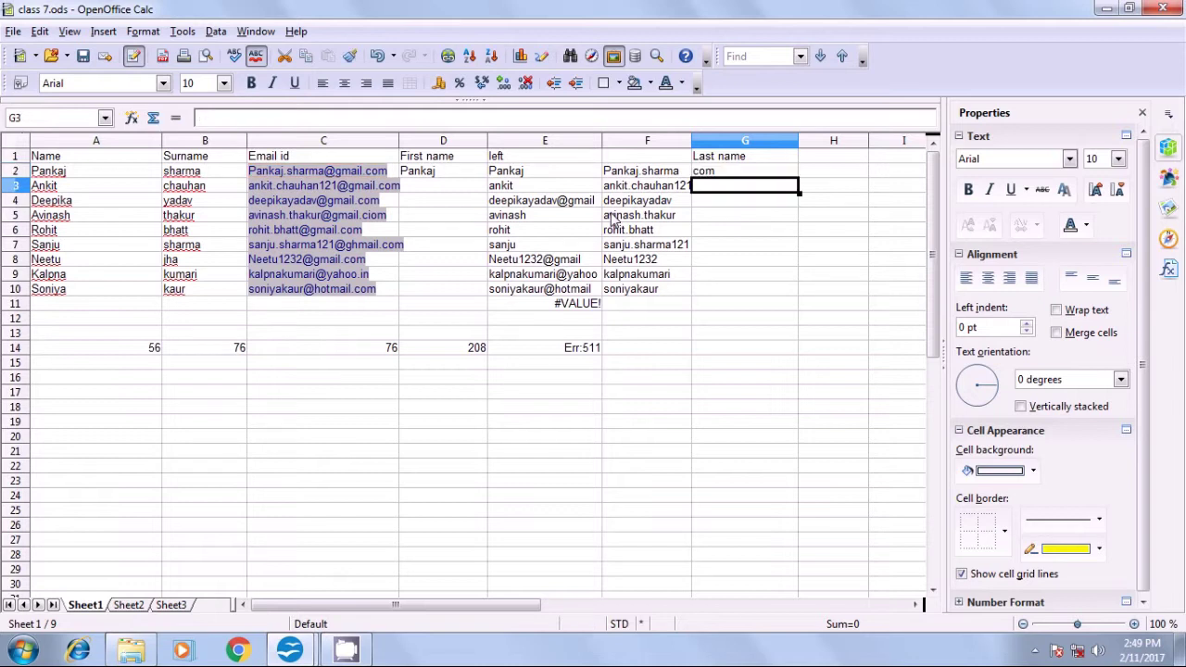
- Fill the RIGHT formula down to G10, review results like 'iom' and '.in', then clear G2:G10
left_click(720, 172)
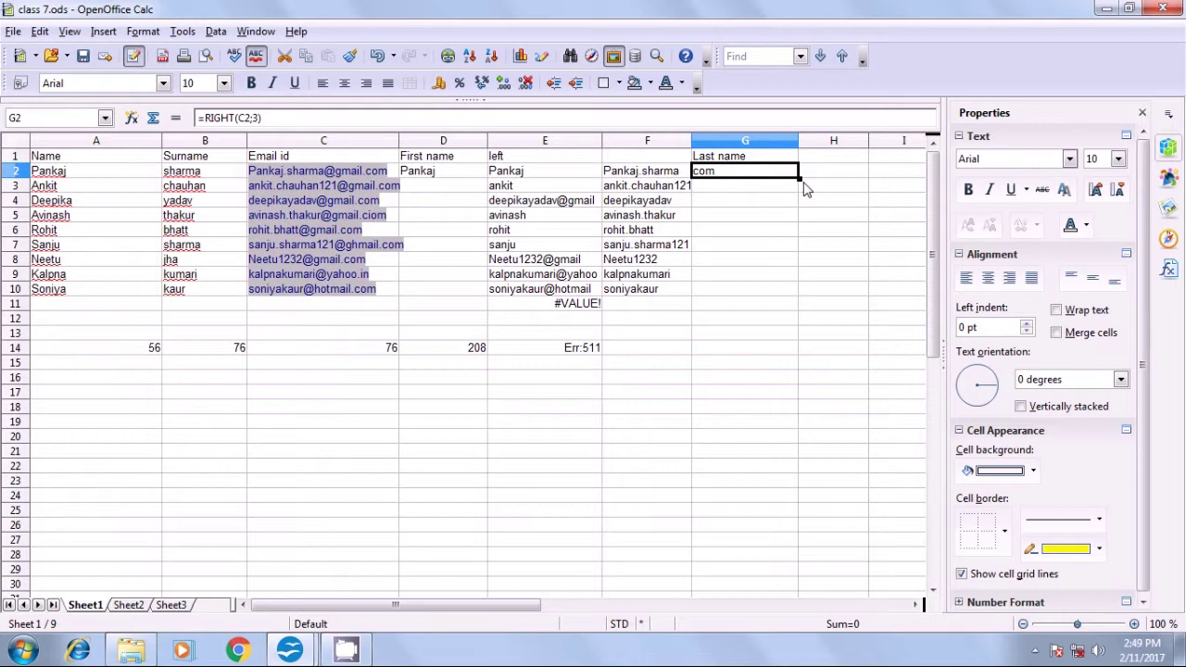
double_click(798, 177)
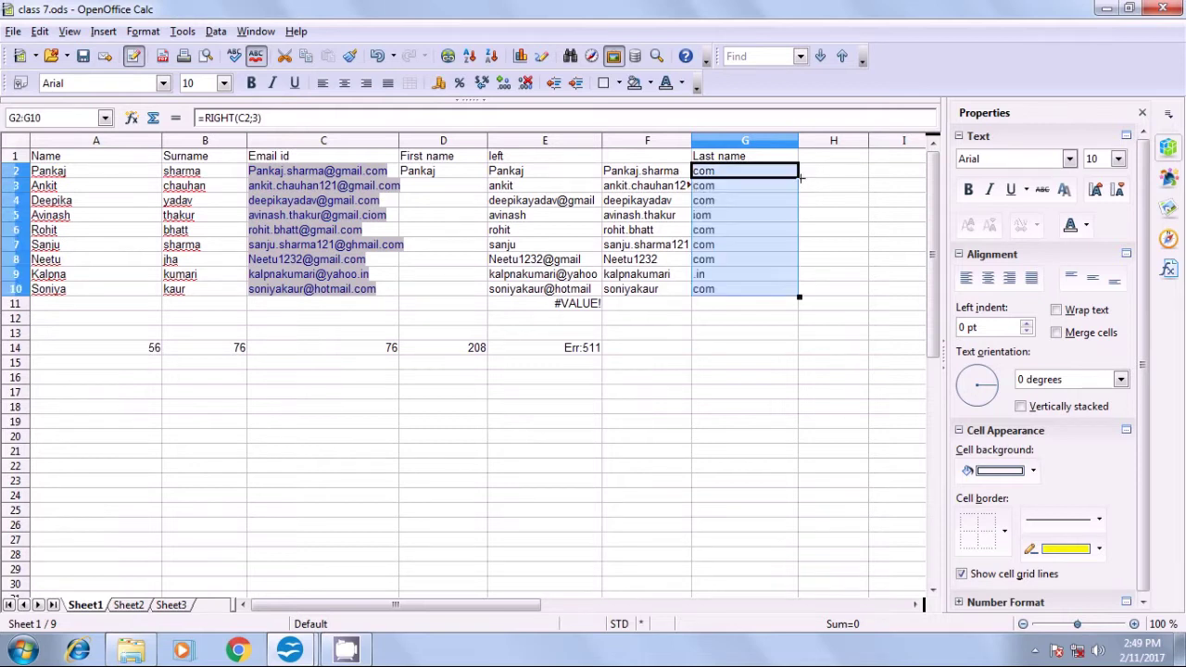
left_click(706, 311)
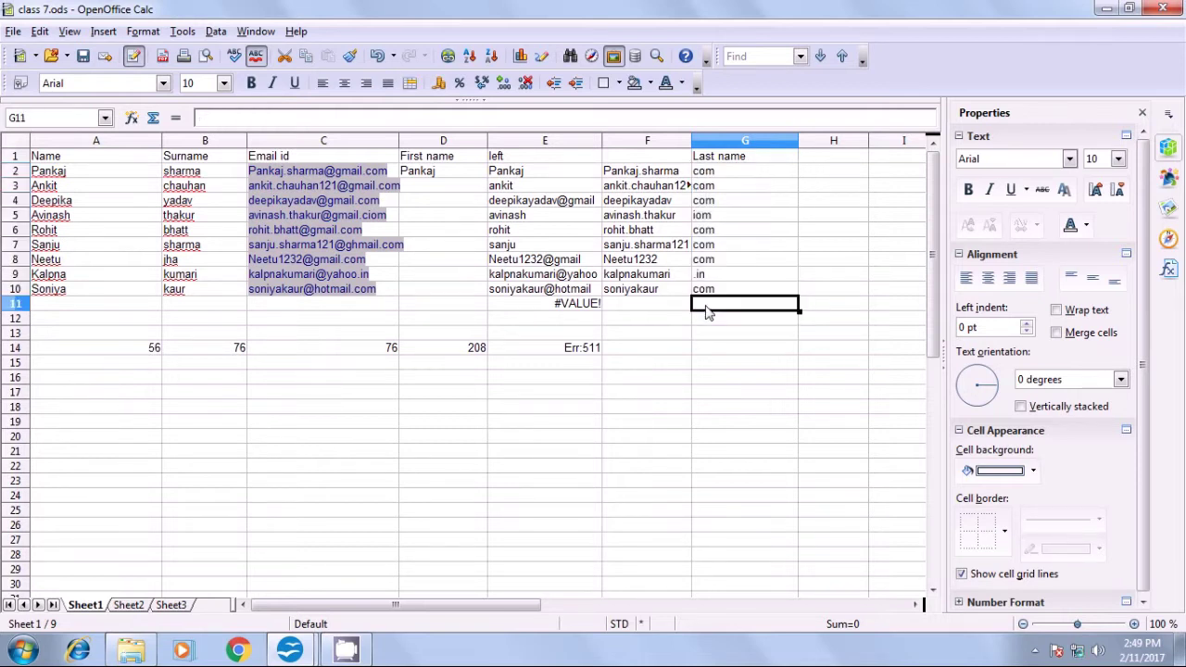
left_click(707, 200)
left_click(709, 218)
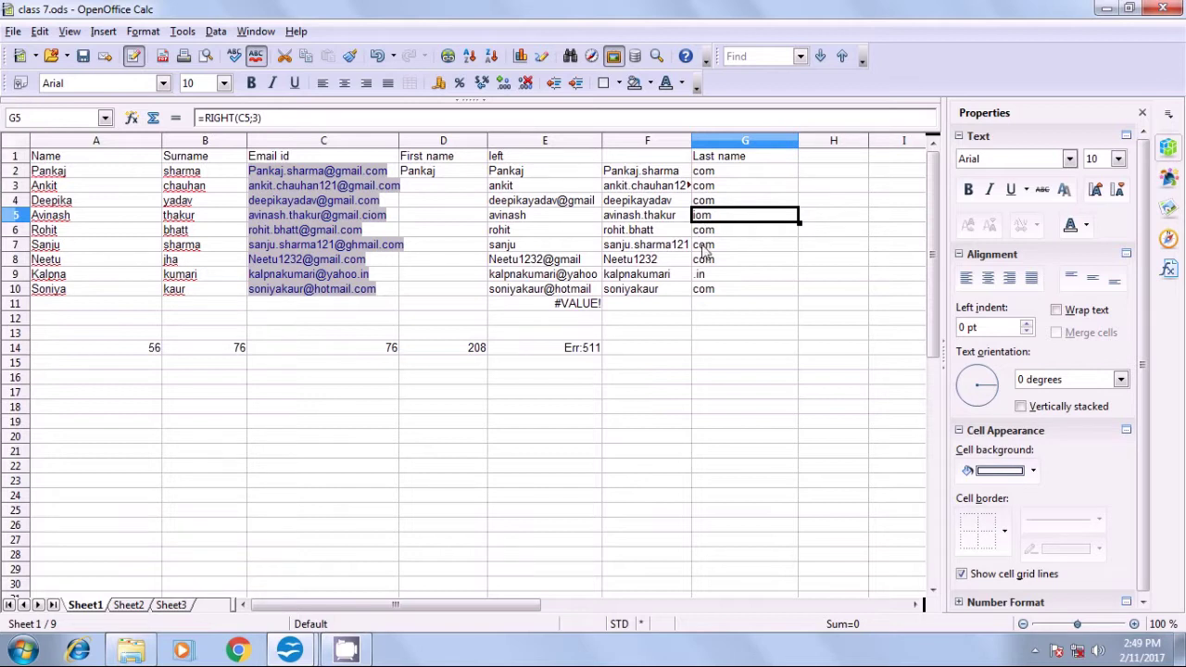
left_click(704, 246)
left_click(711, 276)
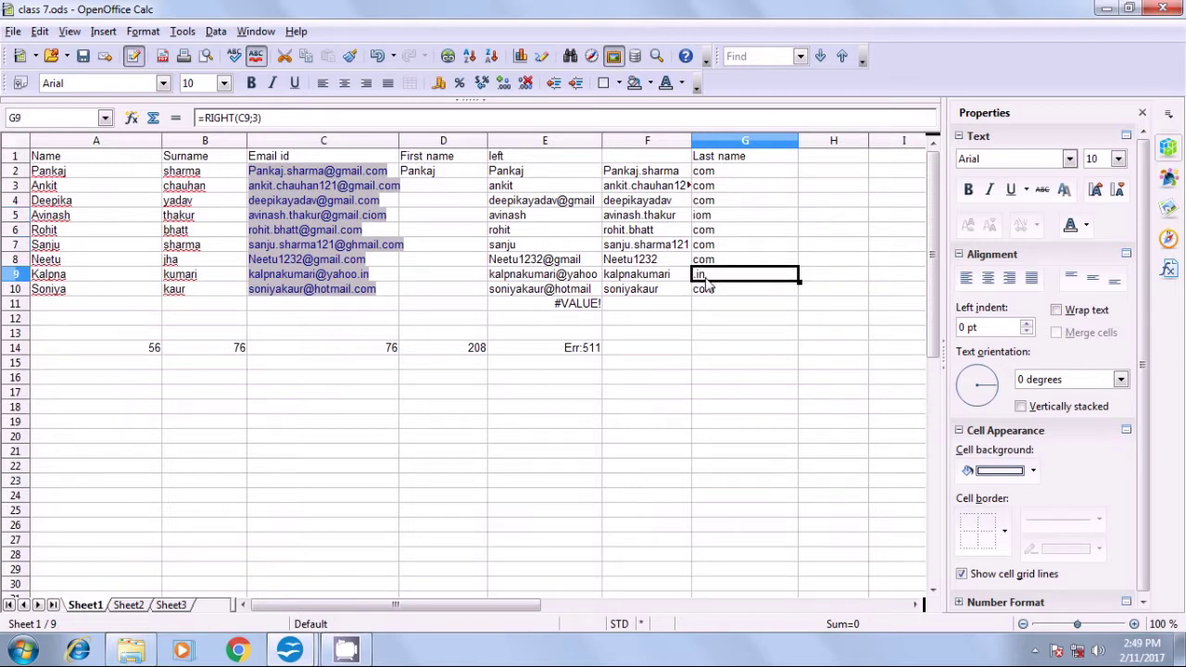
left_click(701, 291)
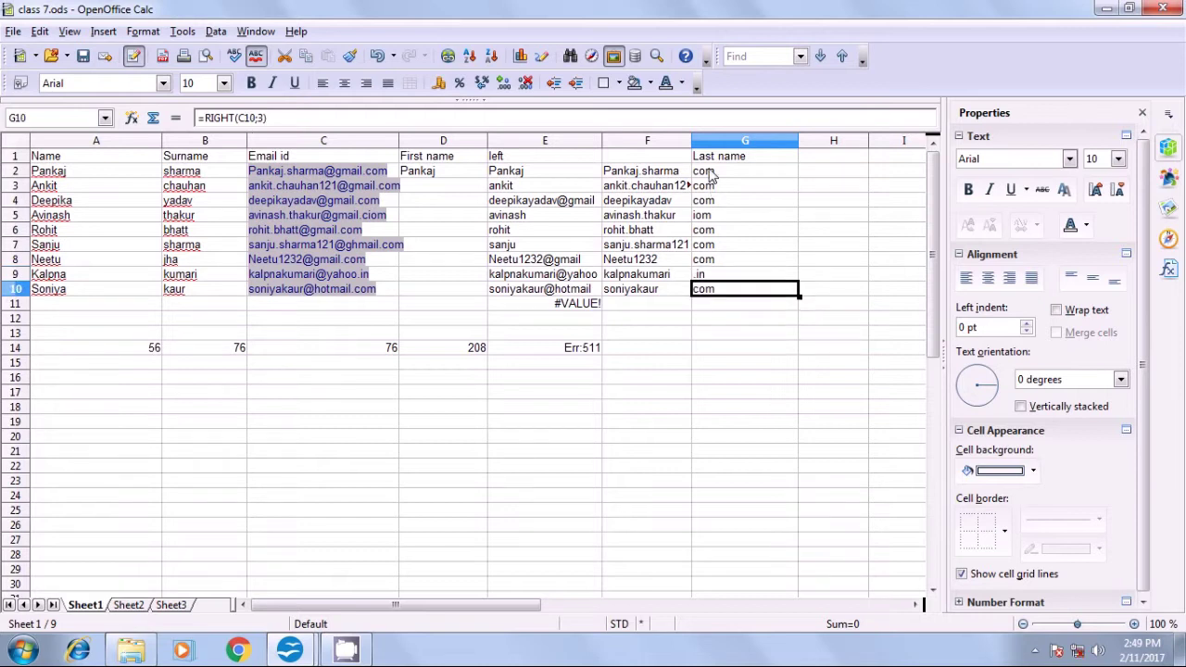
left_click_drag(710, 176, 725, 295)
key("Delete")
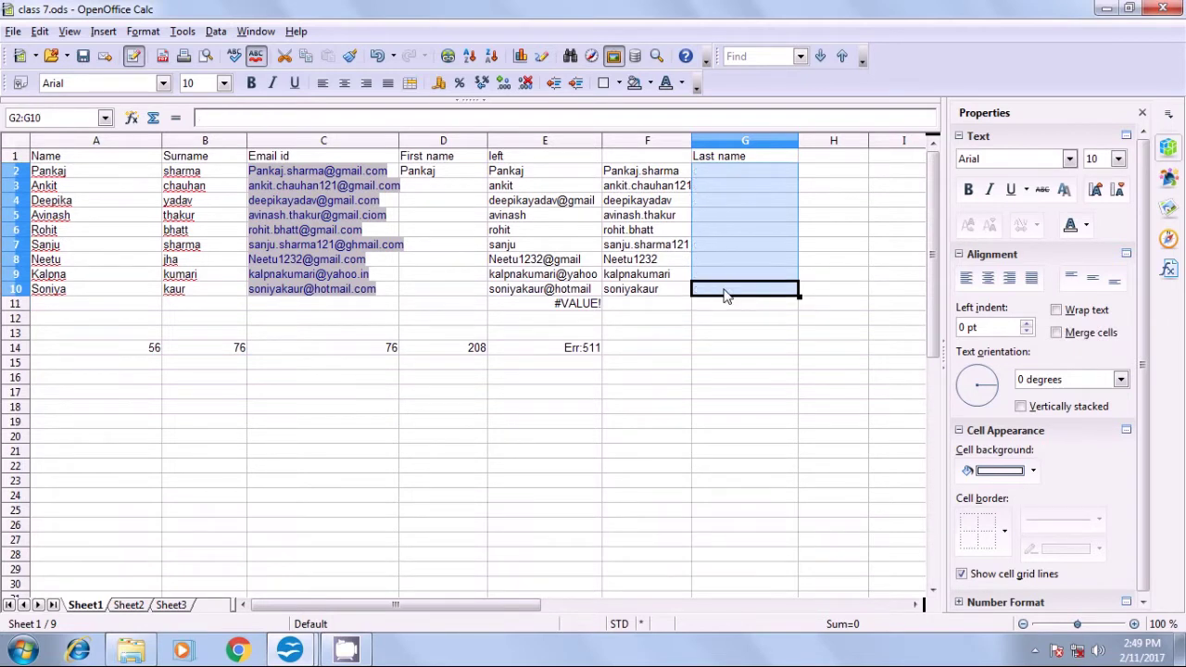
- Start the G2 formula as =right(C2;len(C2)-find( to extract the email ending
left_click(702, 346)
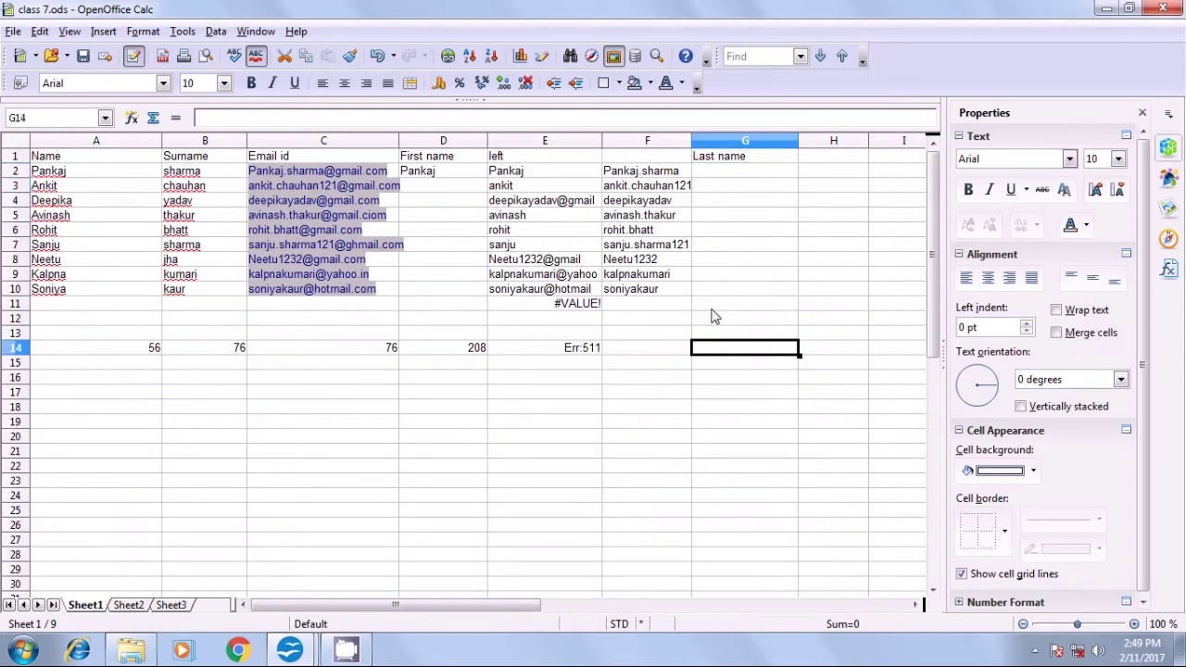
left_click(725, 172)
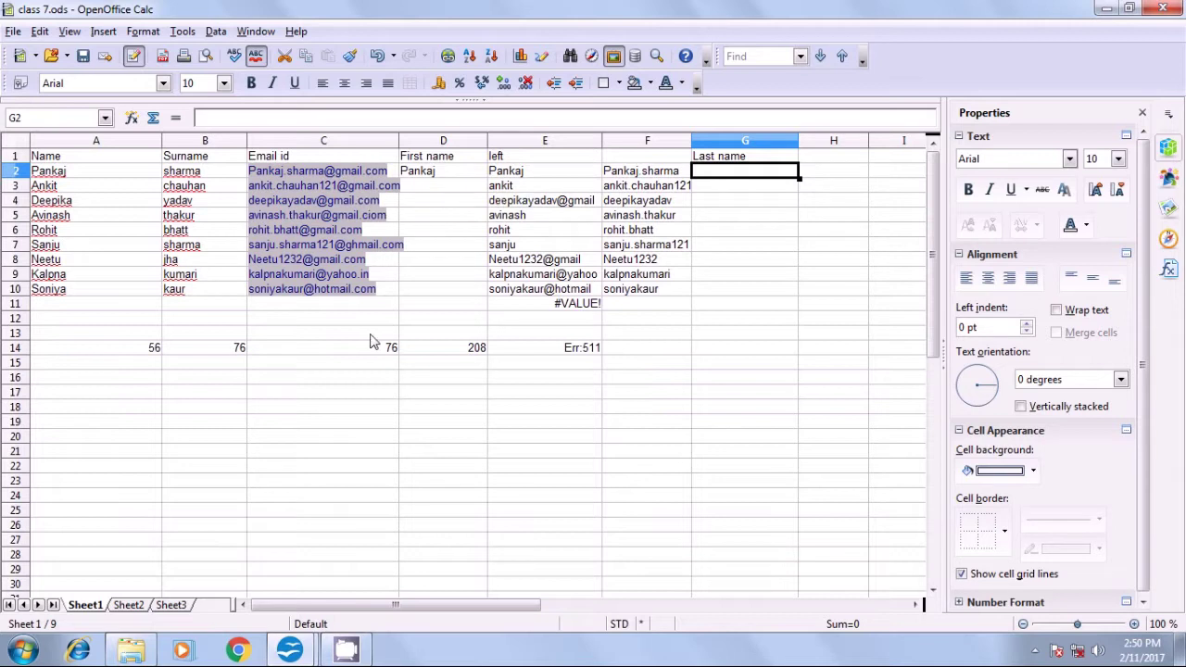
type("=")
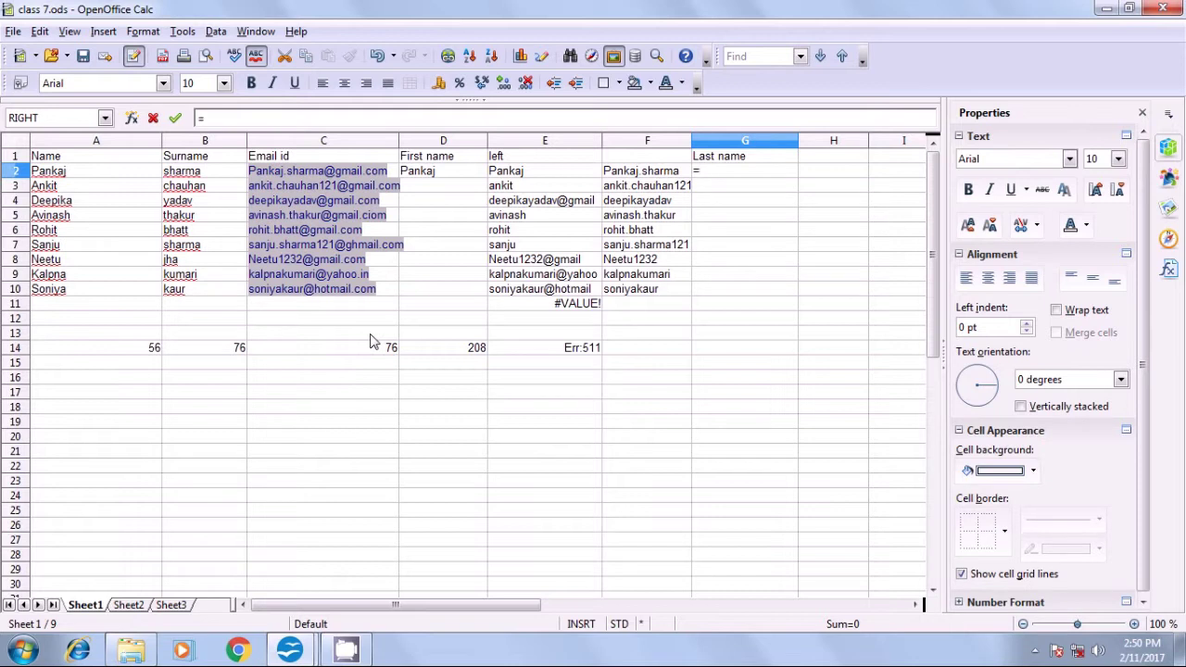
type("right")
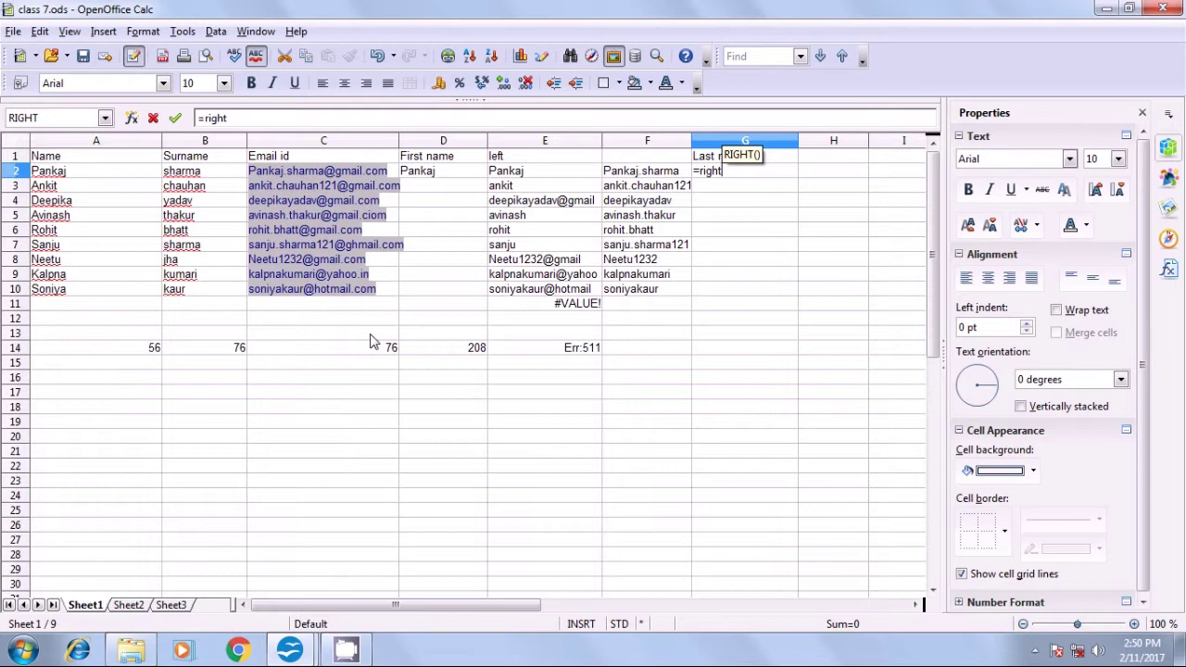
type("(")
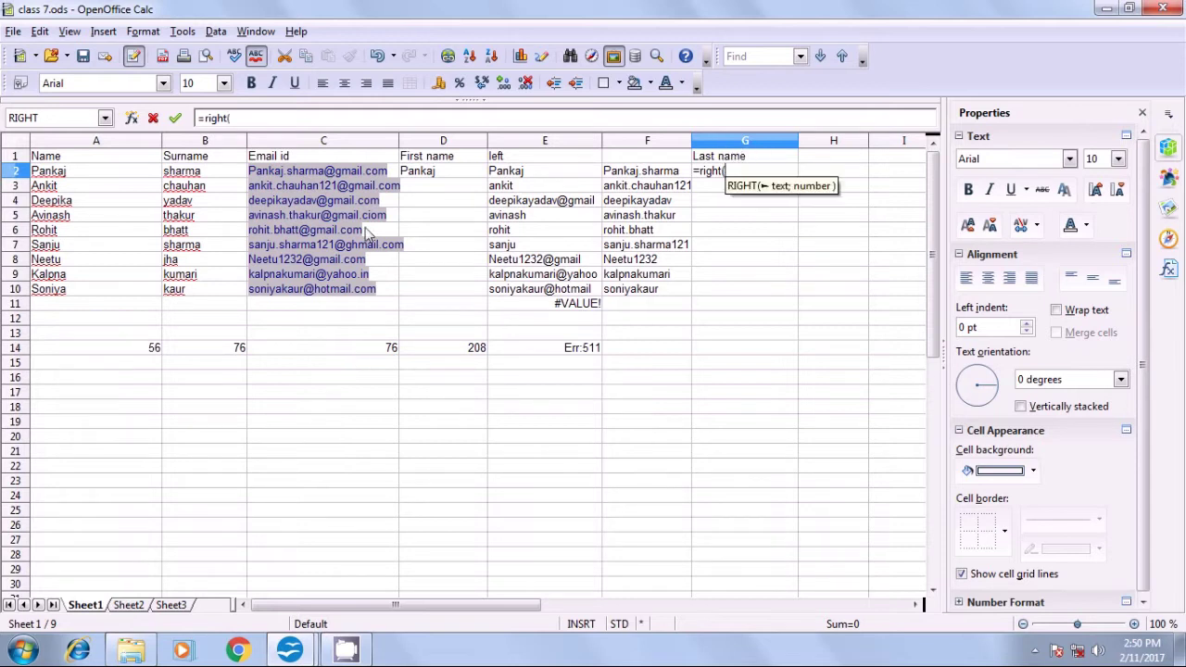
left_click(391, 174)
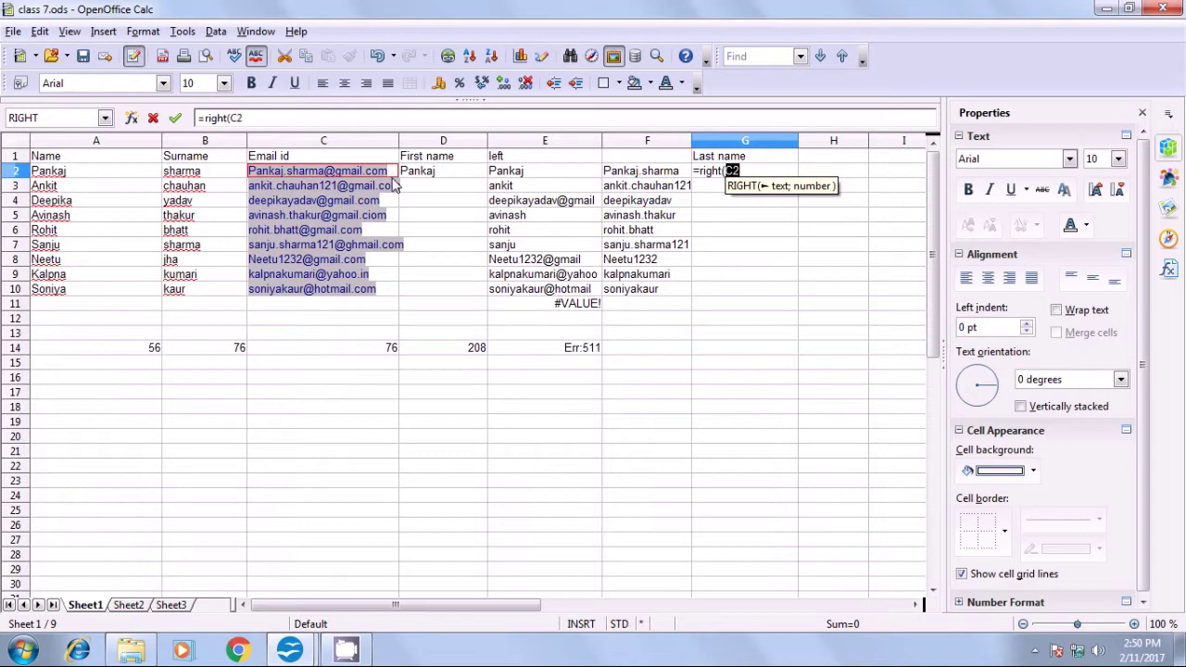
type(";")
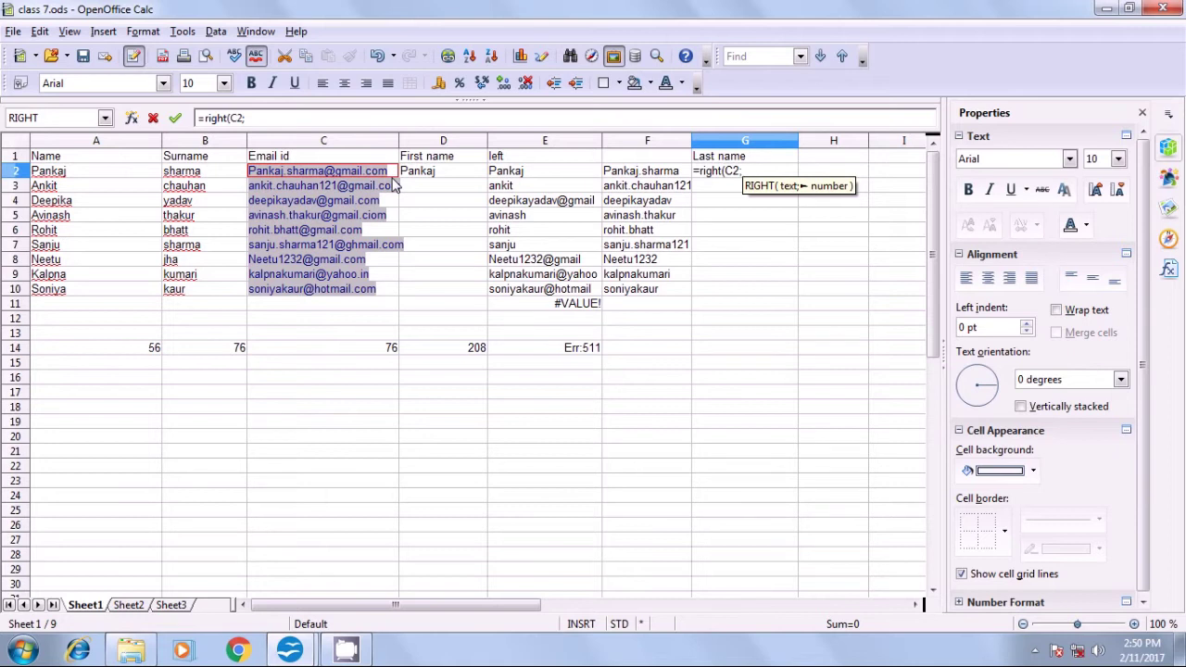
type("len")
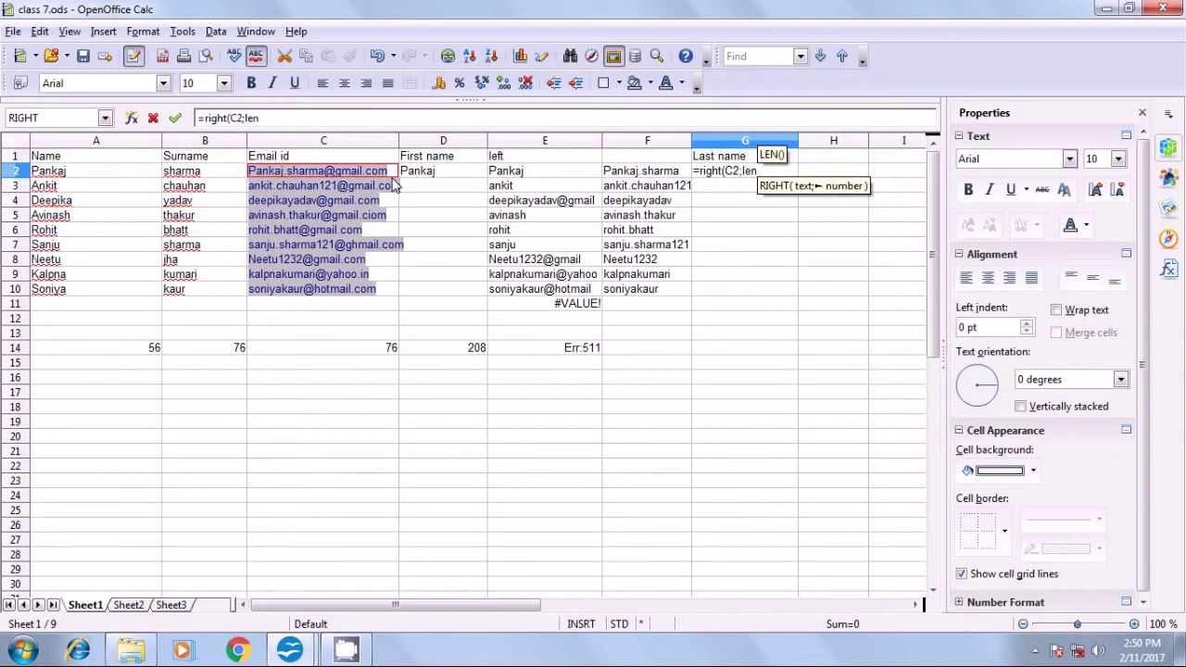
type("(")
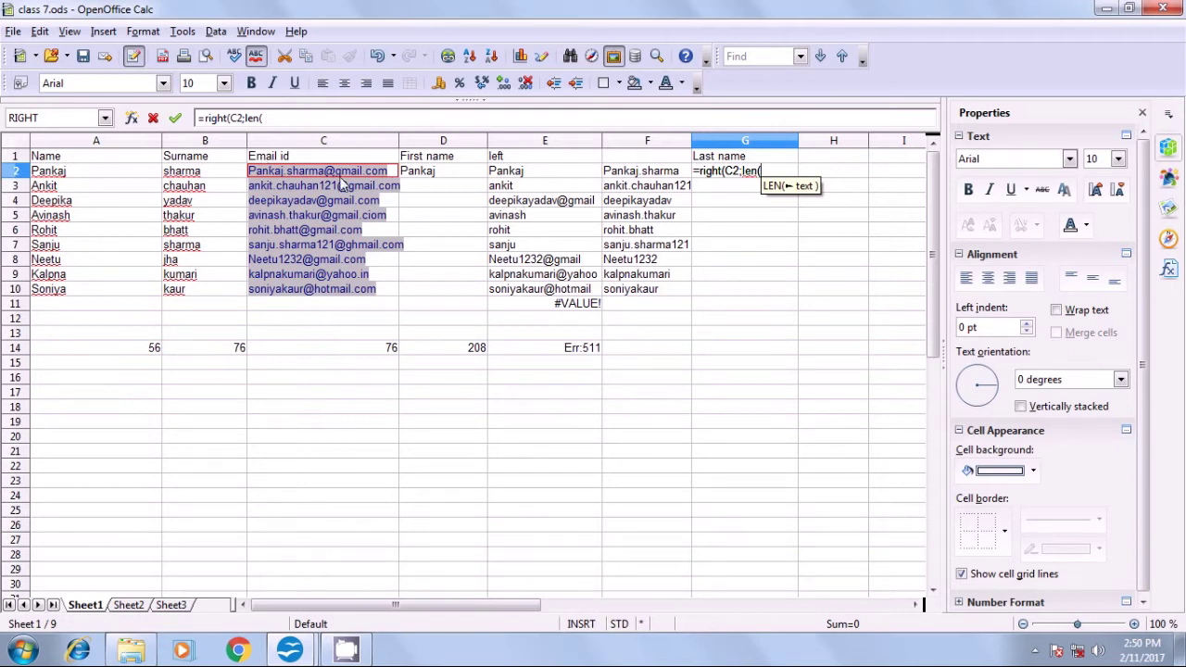
left_click(394, 173)
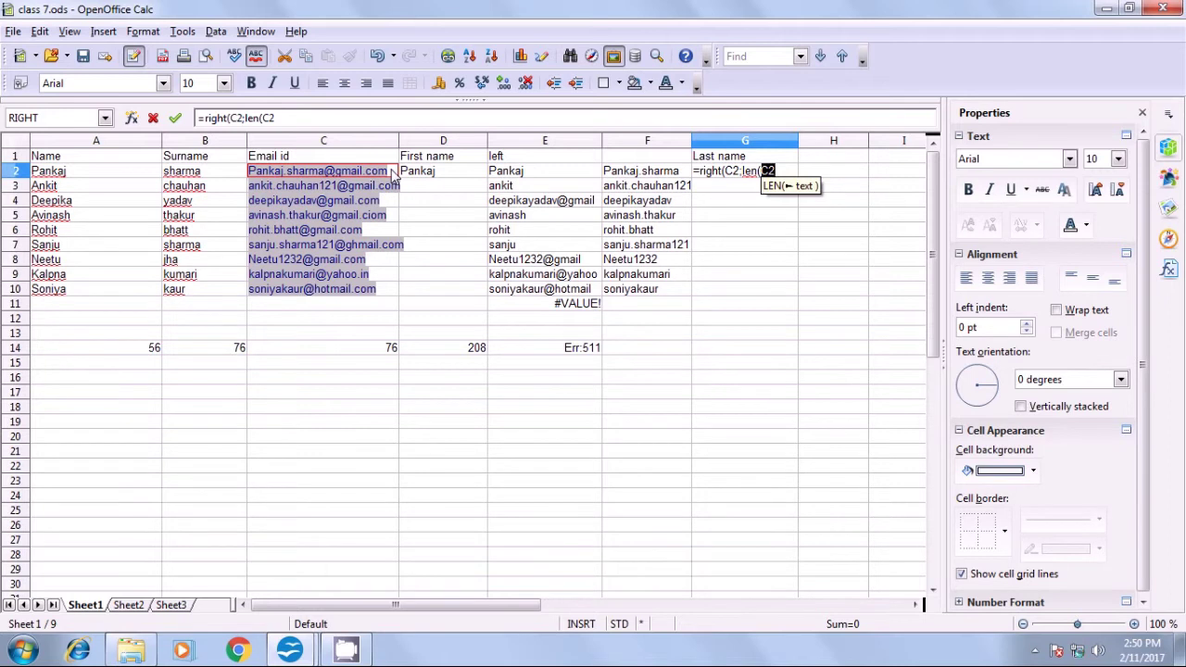
type(")")
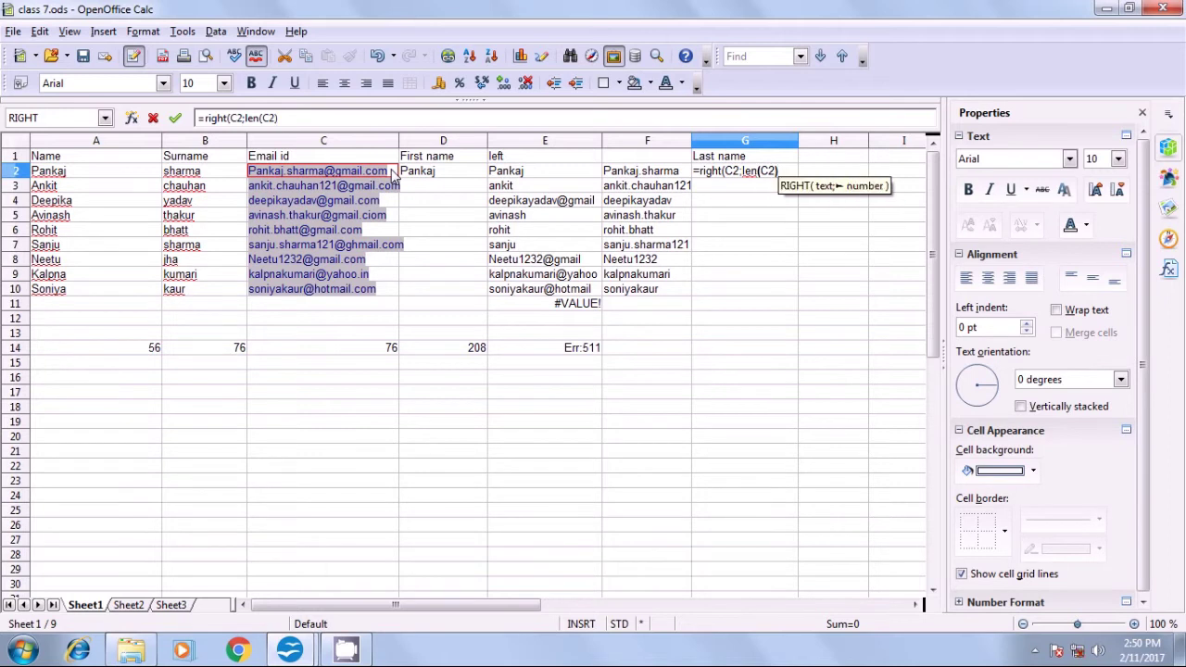
type("-")
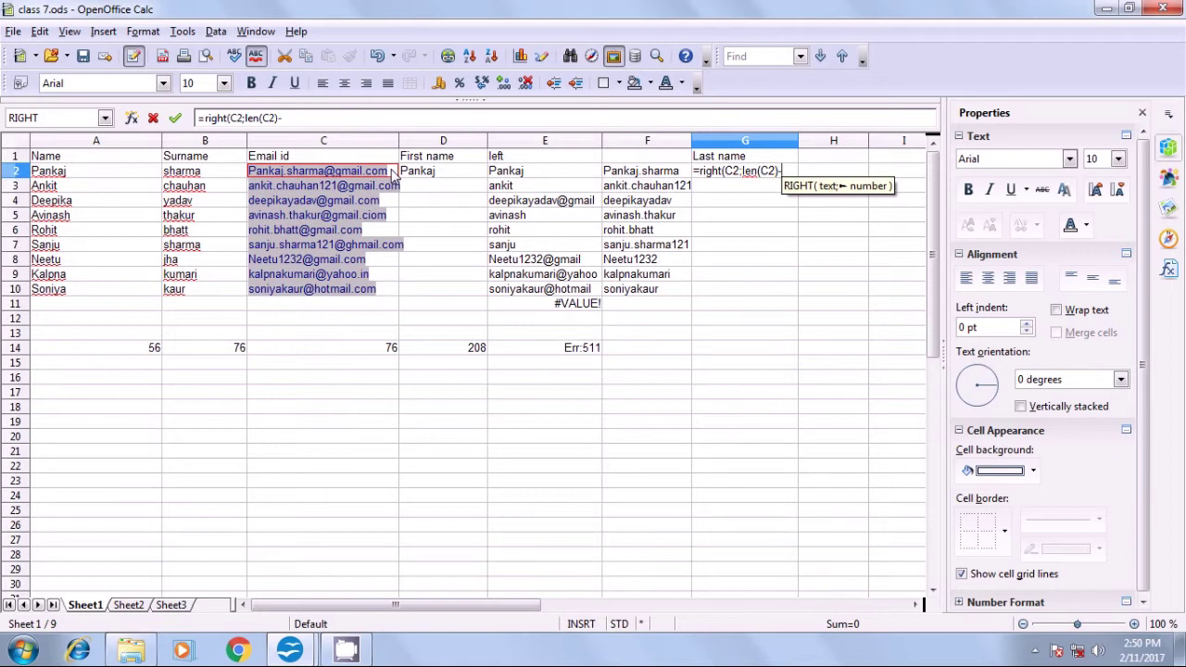
type("fin")
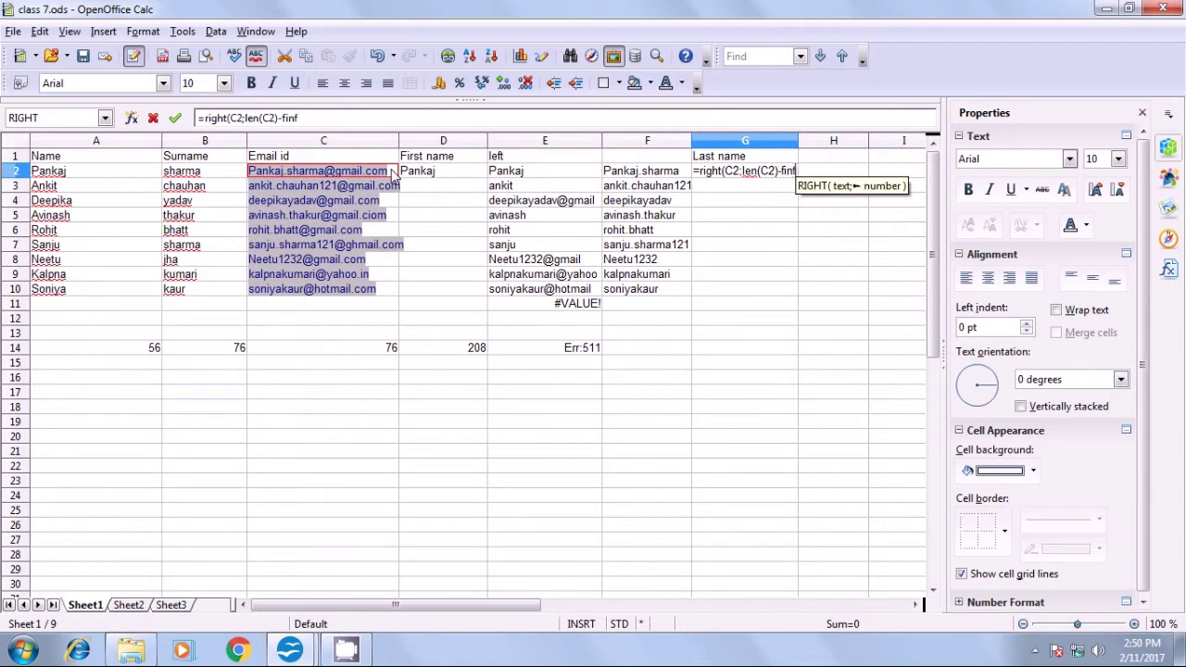
type("d(")
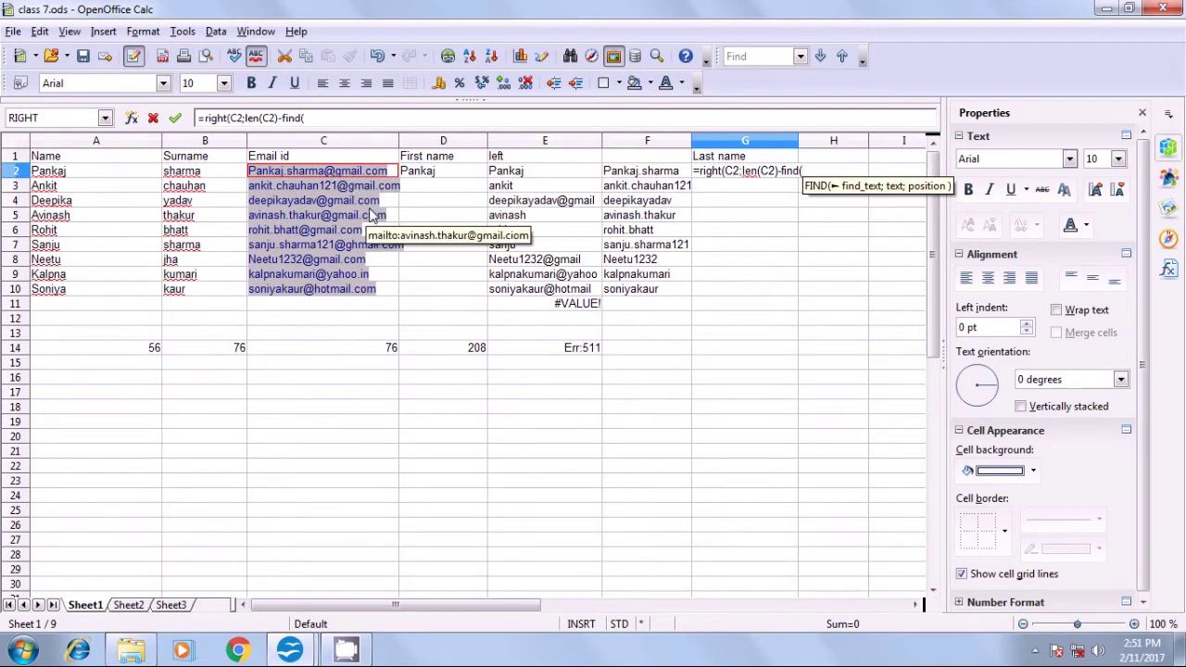
- Complete G2 as =RIGHT(C2;LEN(C2)-FIND(".";C2;FIND("@";C2))), returning 'com'
type("\"")
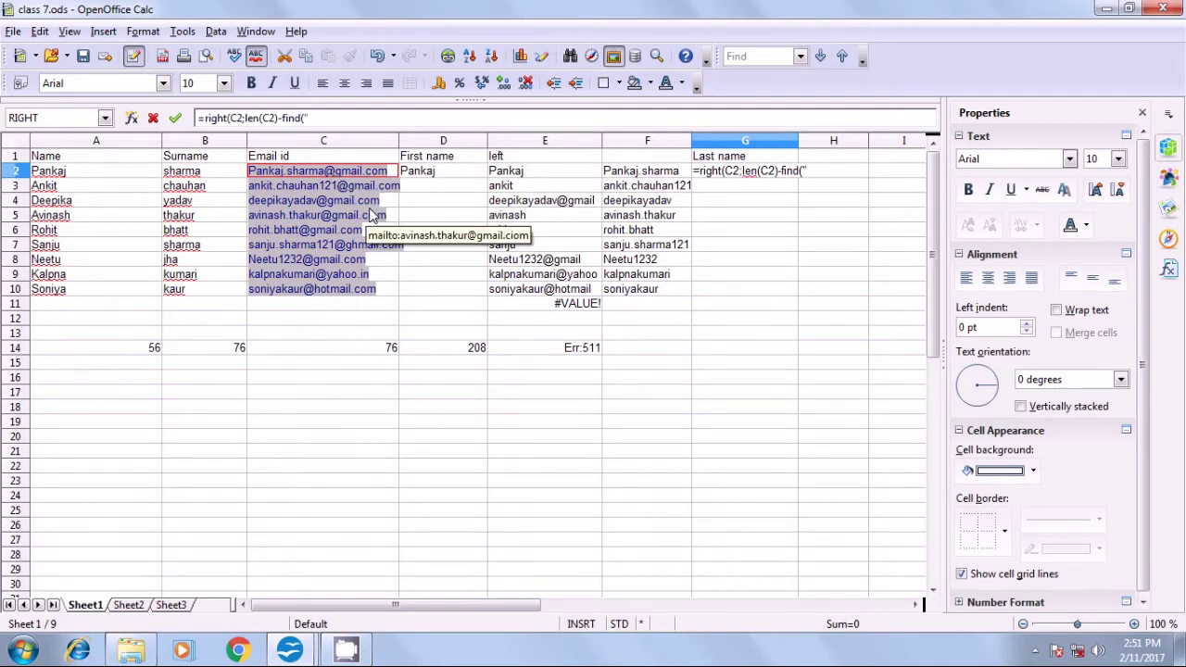
type(".")
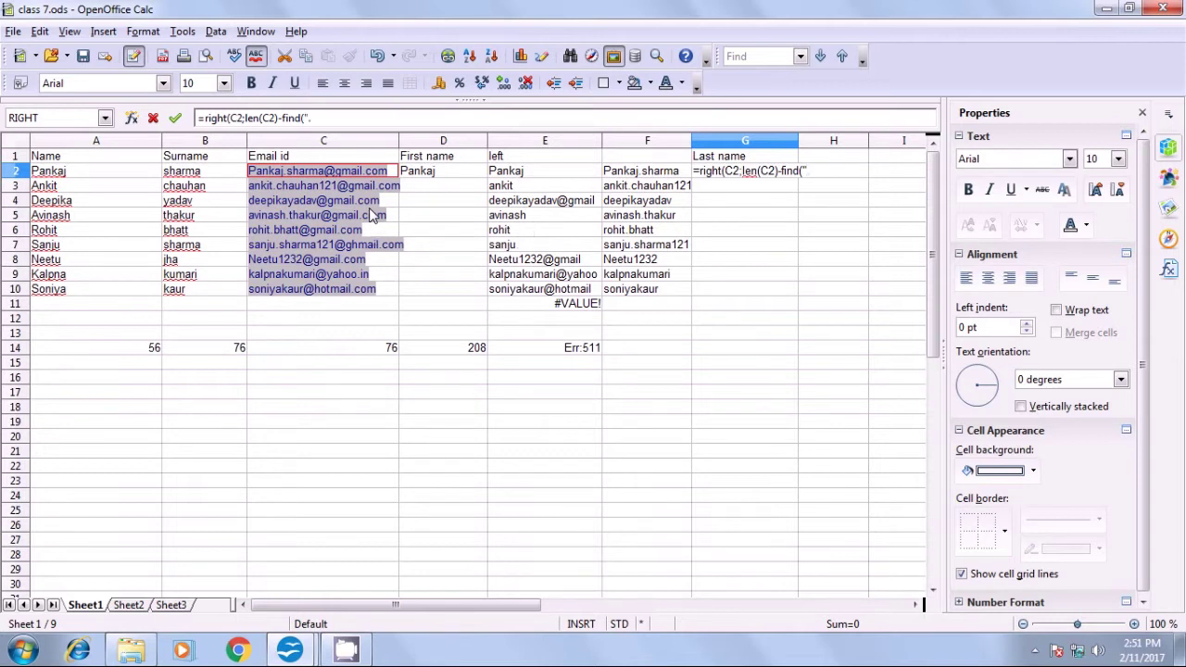
type("\"")
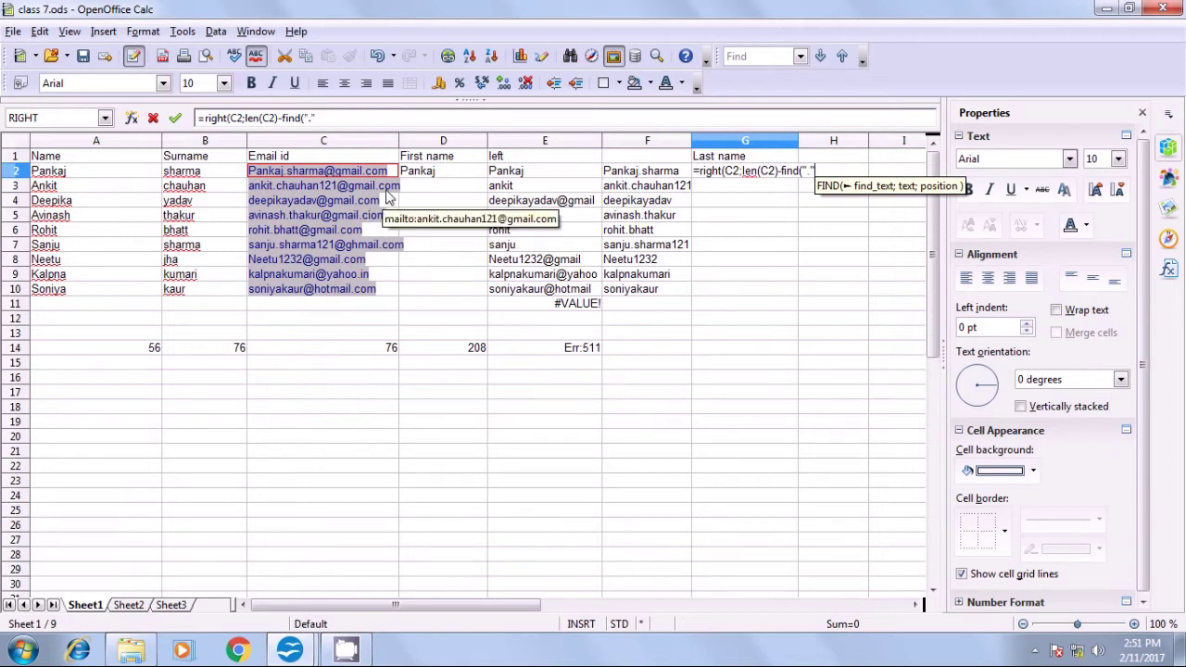
type(";")
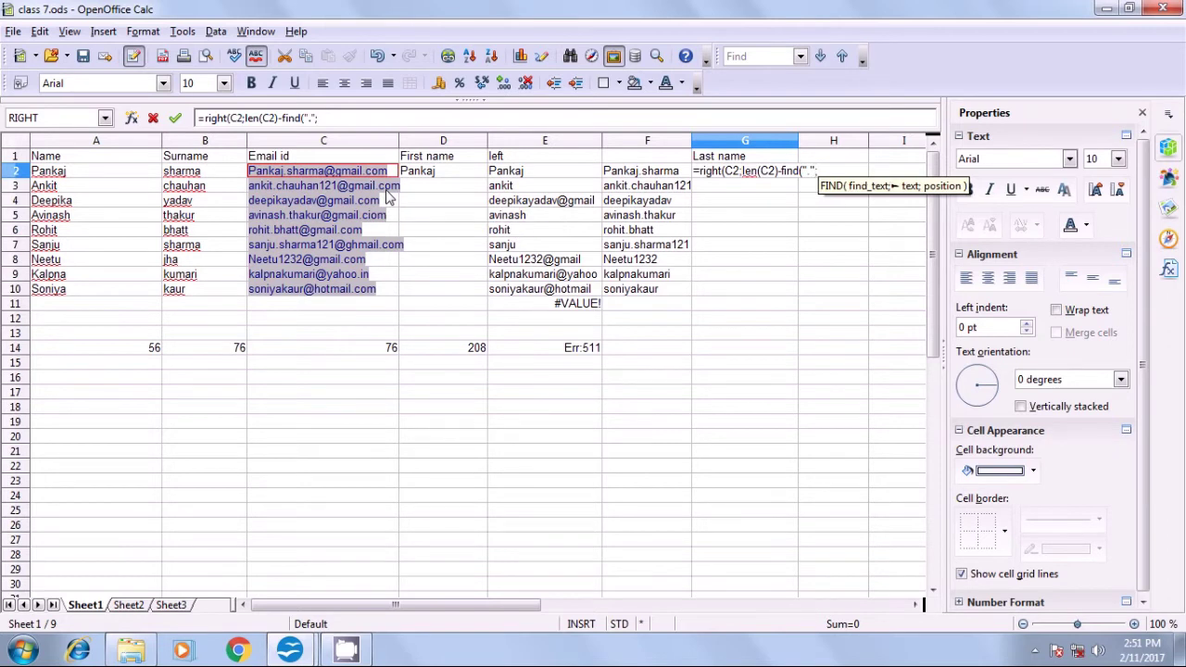
left_click(391, 174)
type(";find")
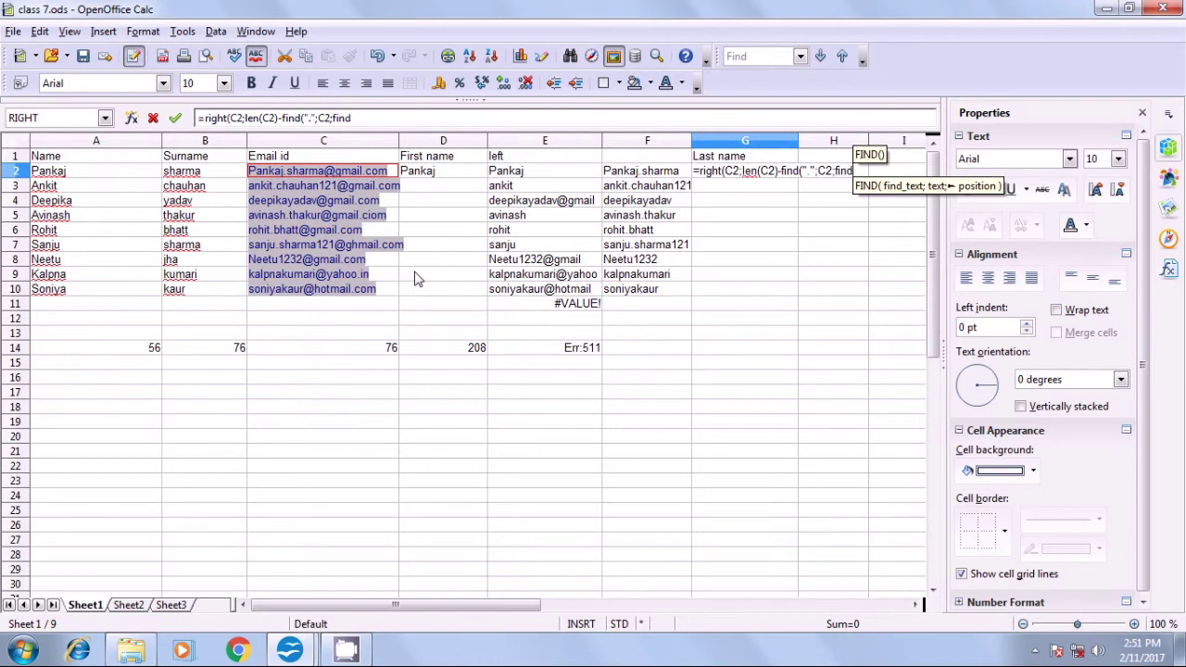
type("(")
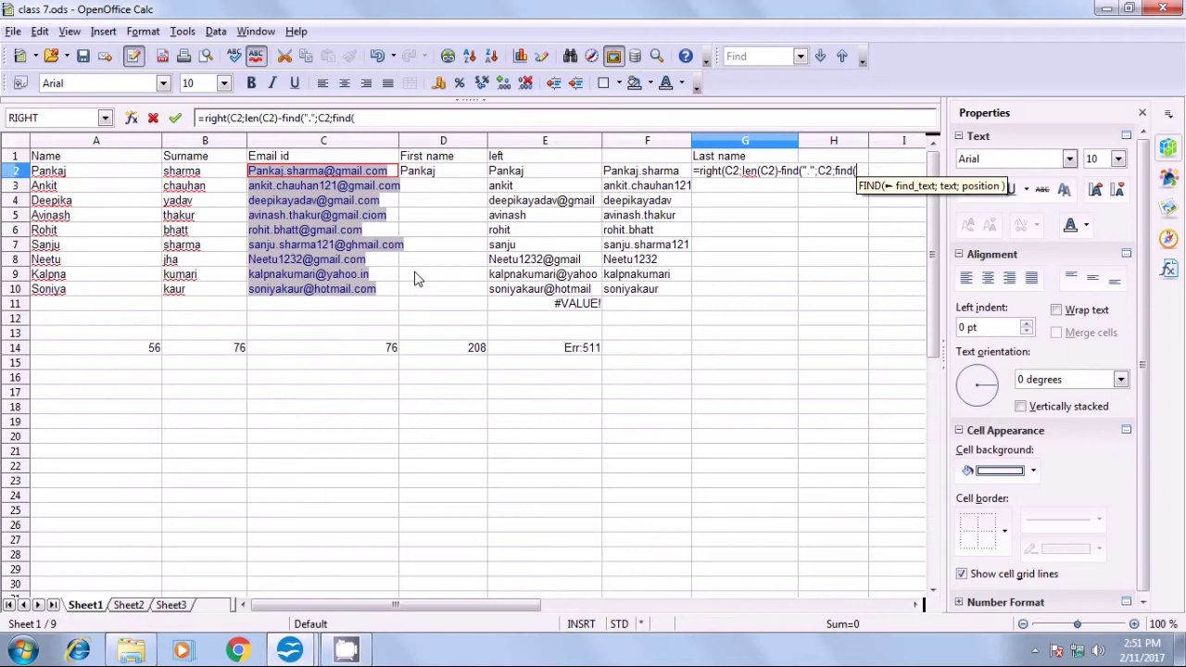
type("\"")
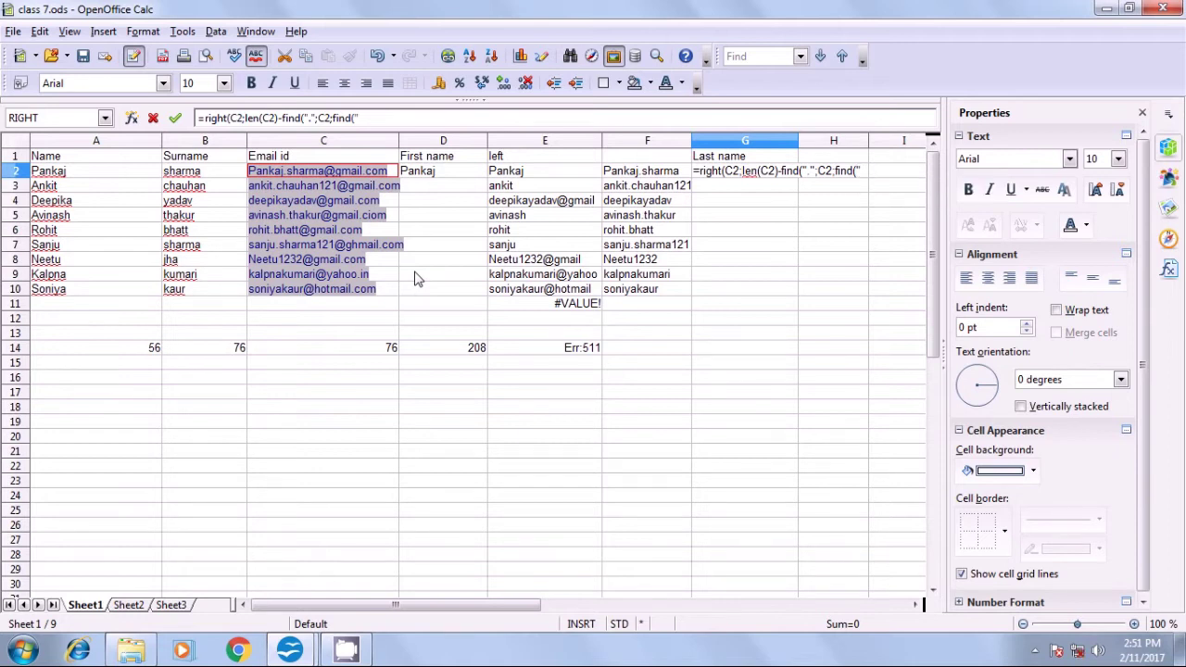
type("@\"")
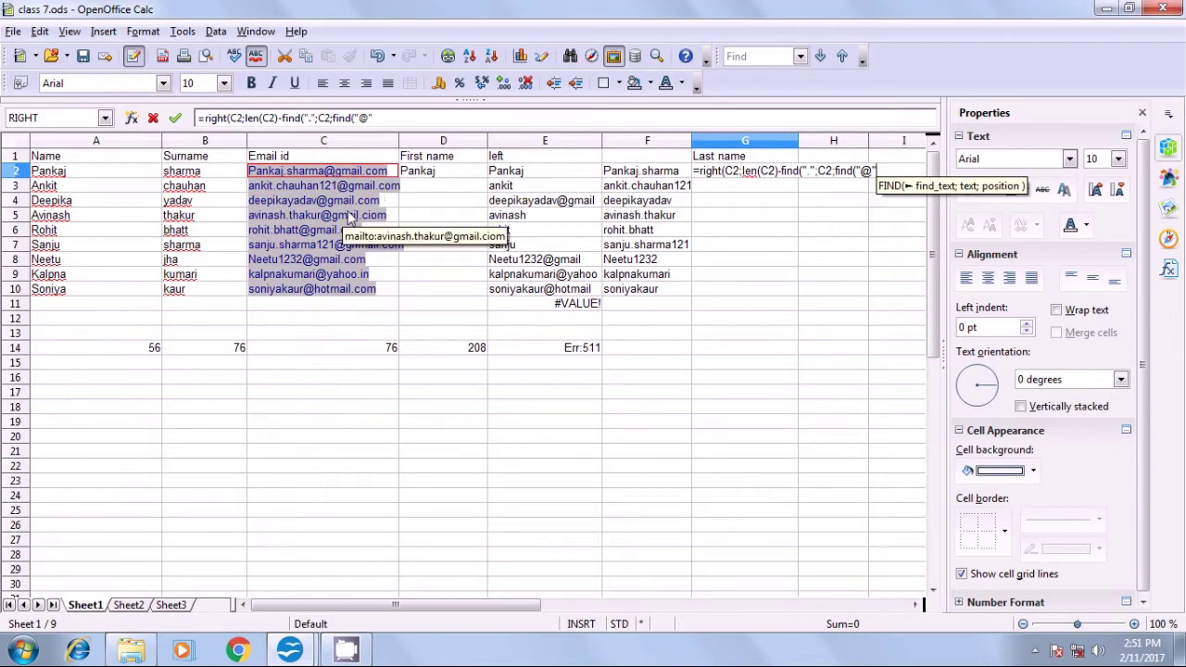
type(";")
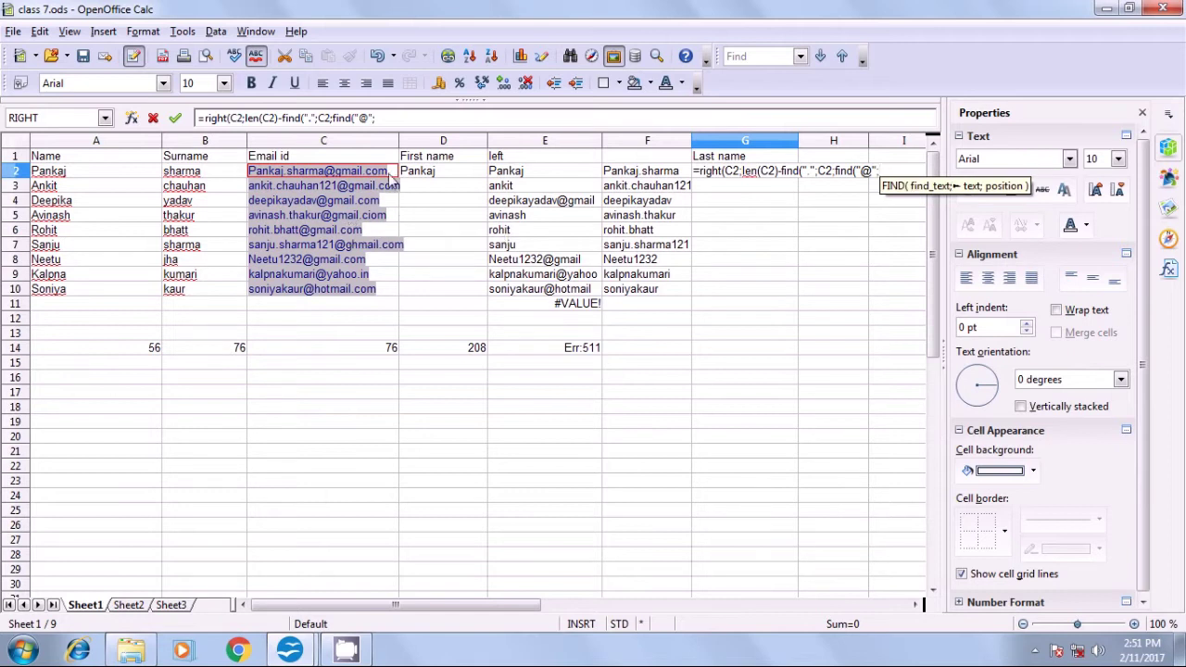
left_click(393, 174)
type(")")
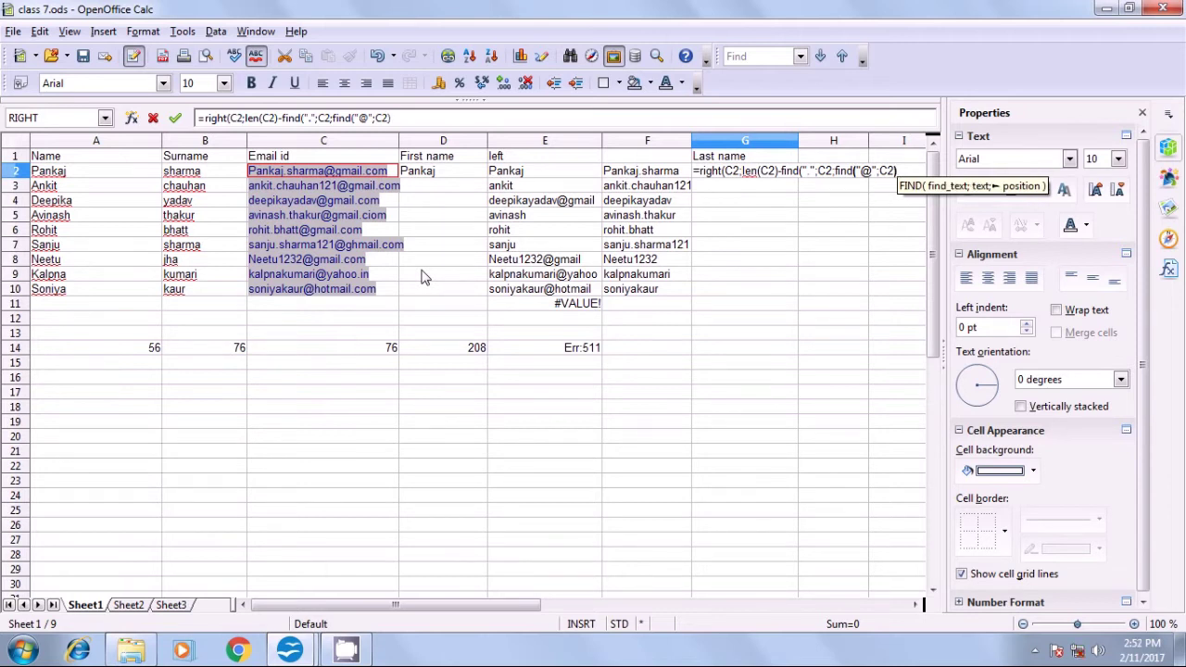
type("))")
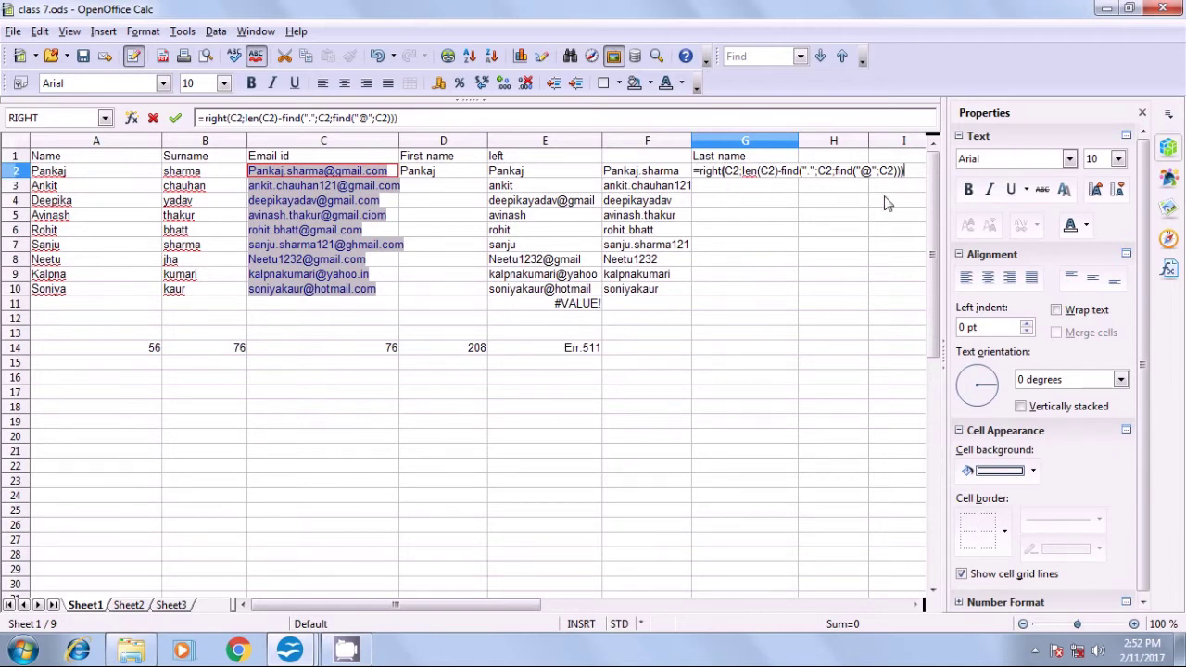
key("Return")
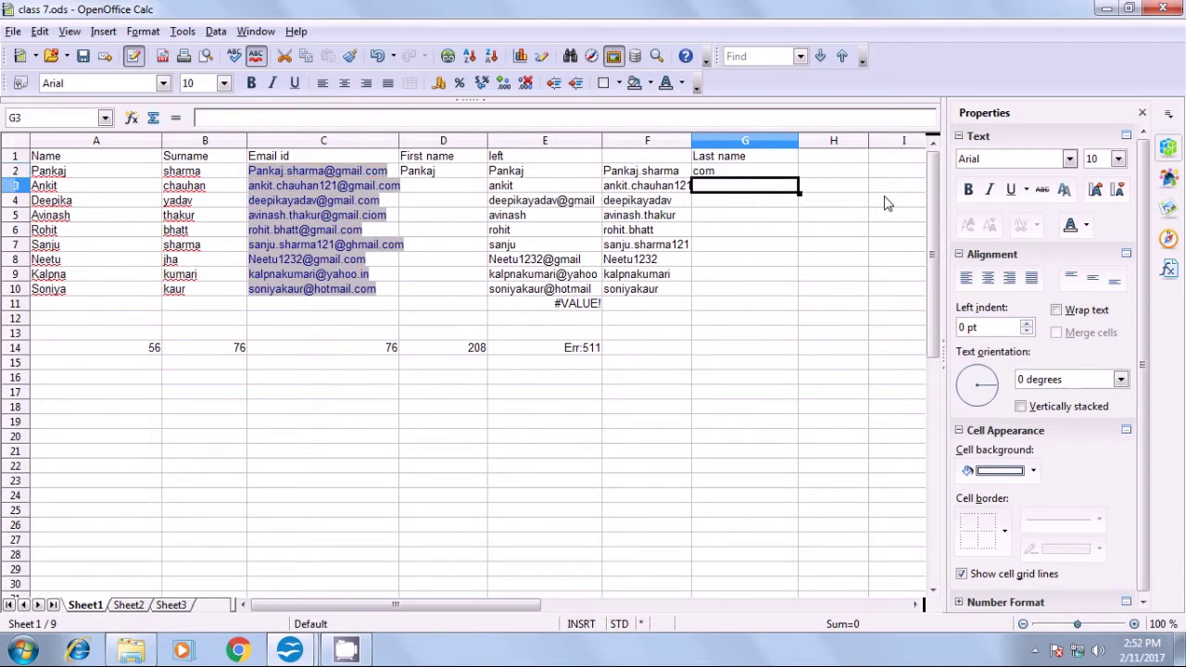
left_click(732, 175)
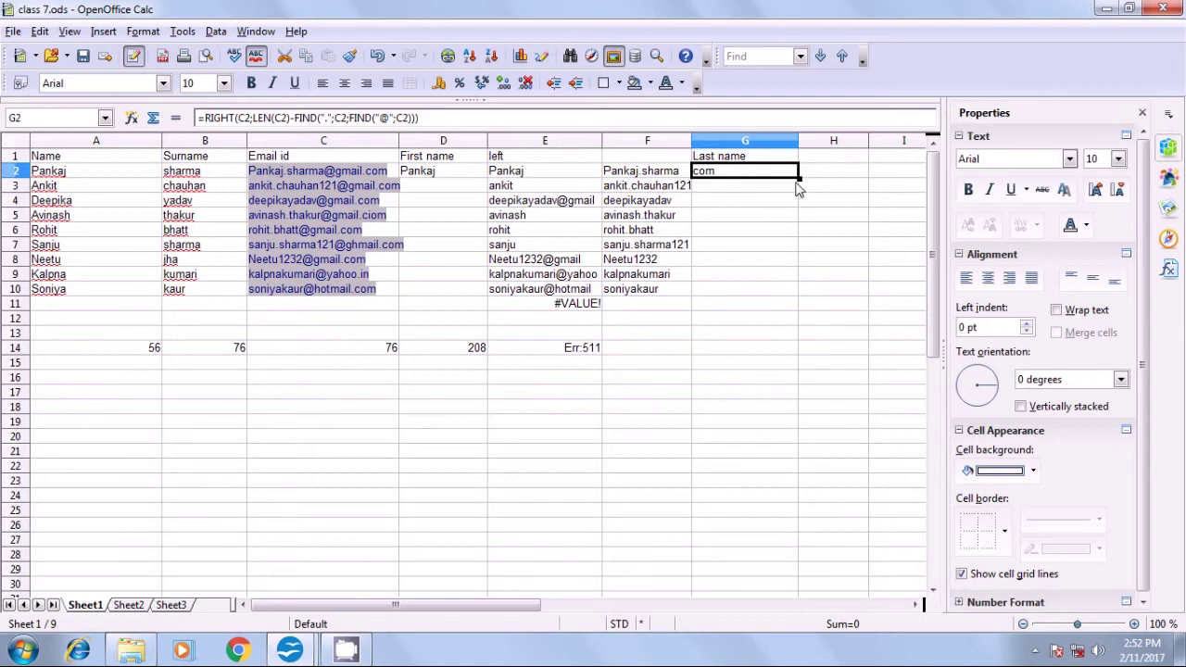
- Fill the G2 formula down to G10 and check endings such as com, in and ciom
left_click_drag(798, 177, 799, 294)
left_click(779, 352)
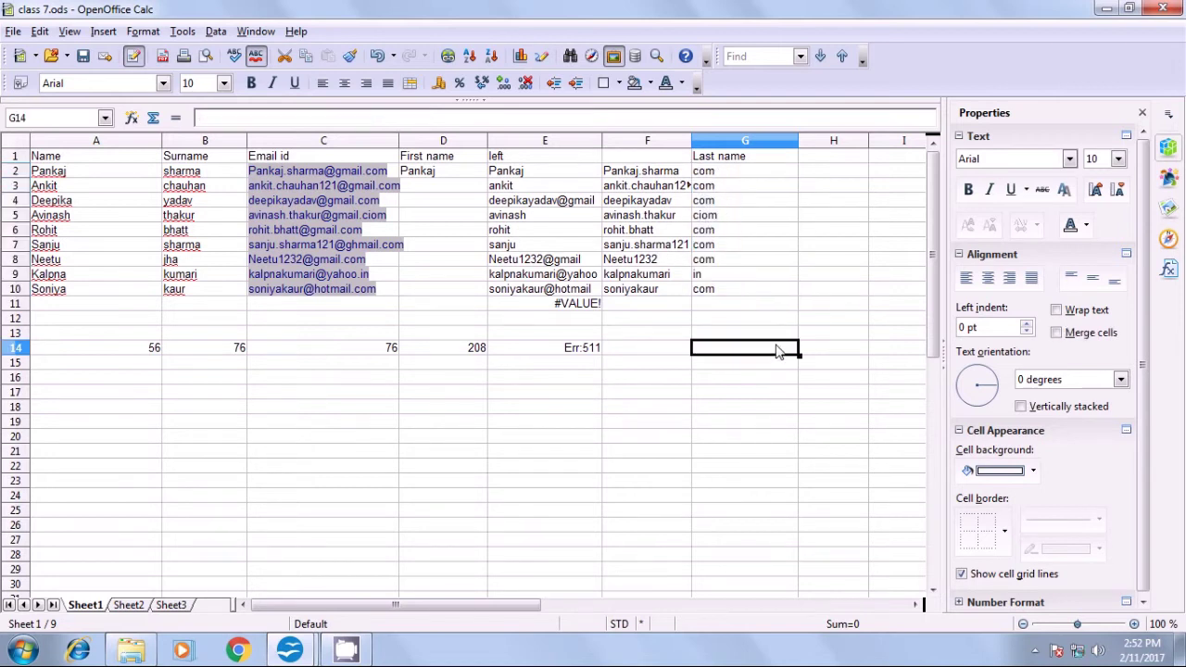
left_click(732, 173)
left_click(731, 185)
left_click(732, 216)
left_click(720, 246)
left_click(716, 275)
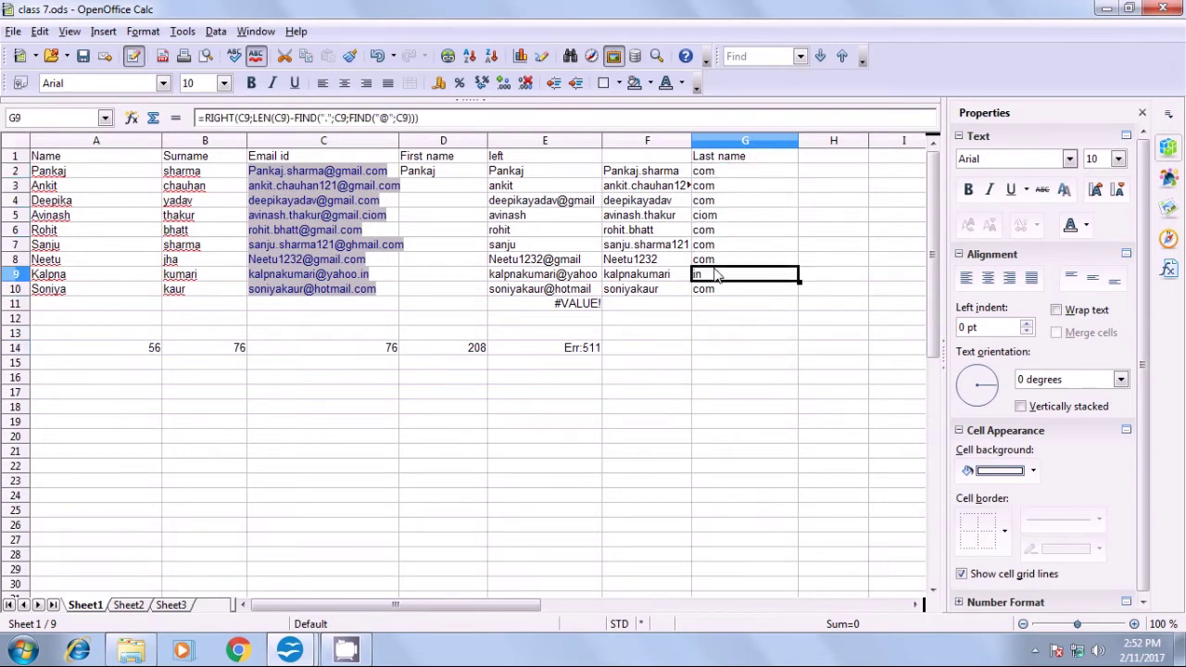
left_click(714, 290)
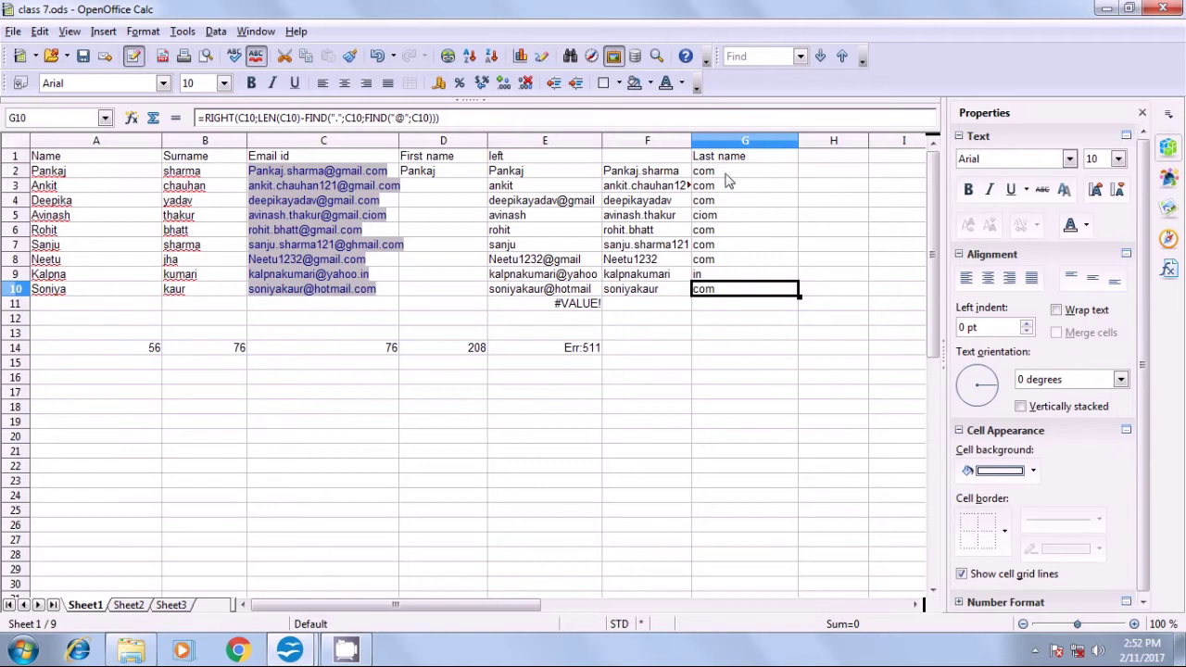
left_click(727, 318)
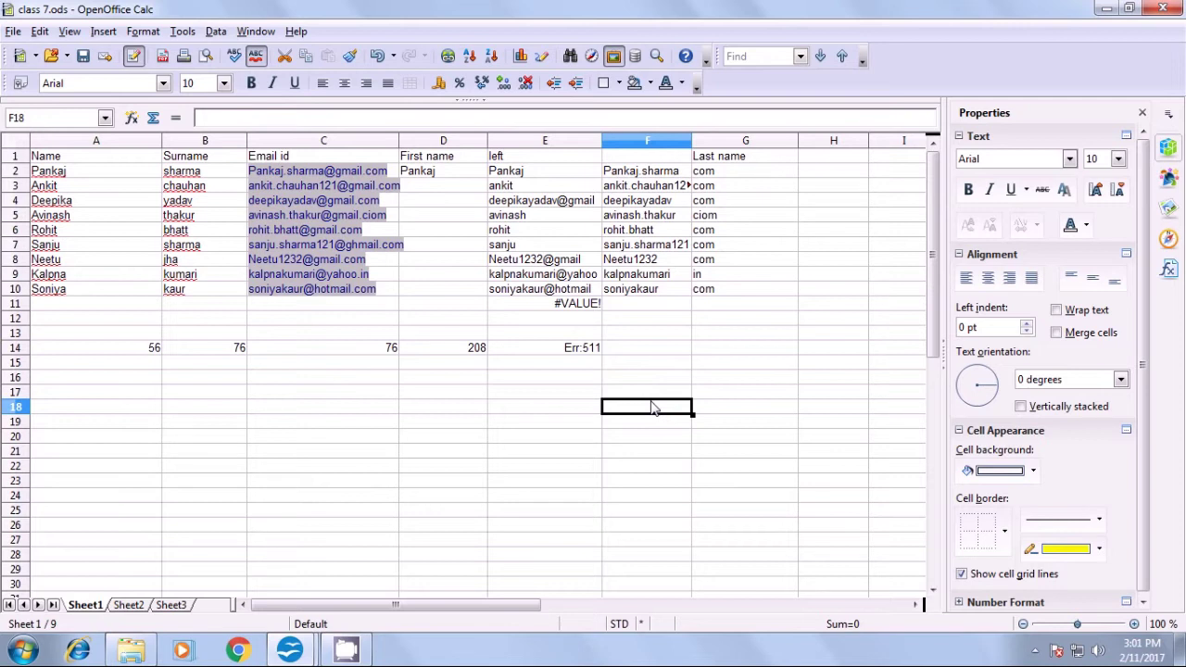
- Add the column heading 'mid' in H1
left_click(825, 161)
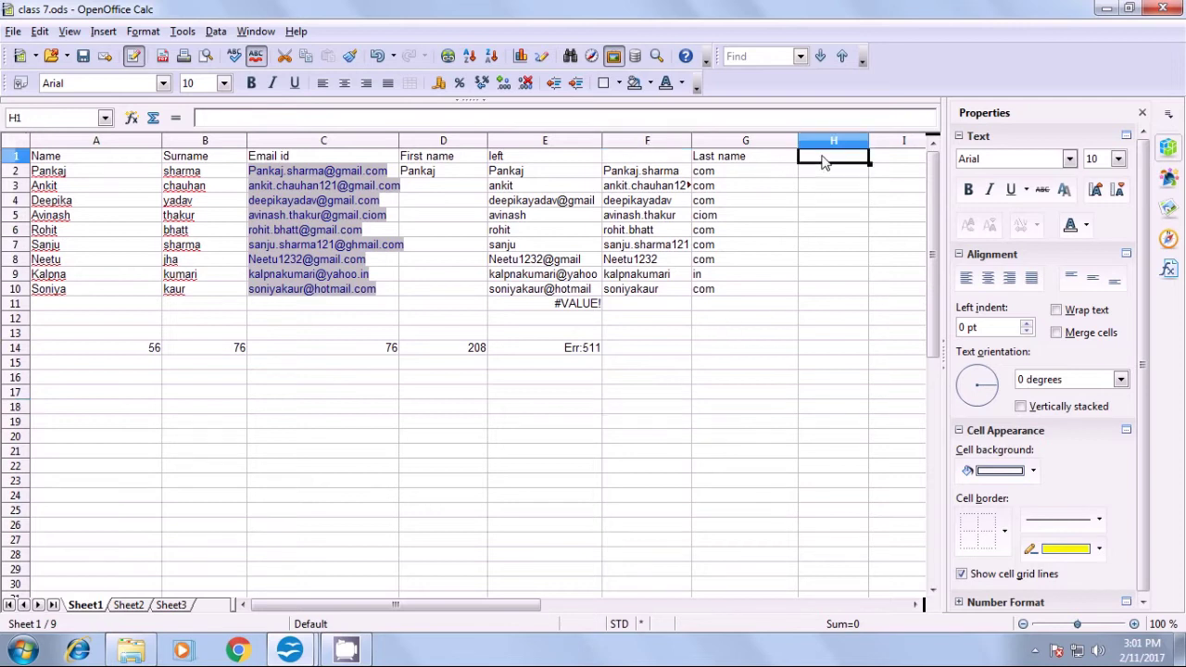
type("mid")
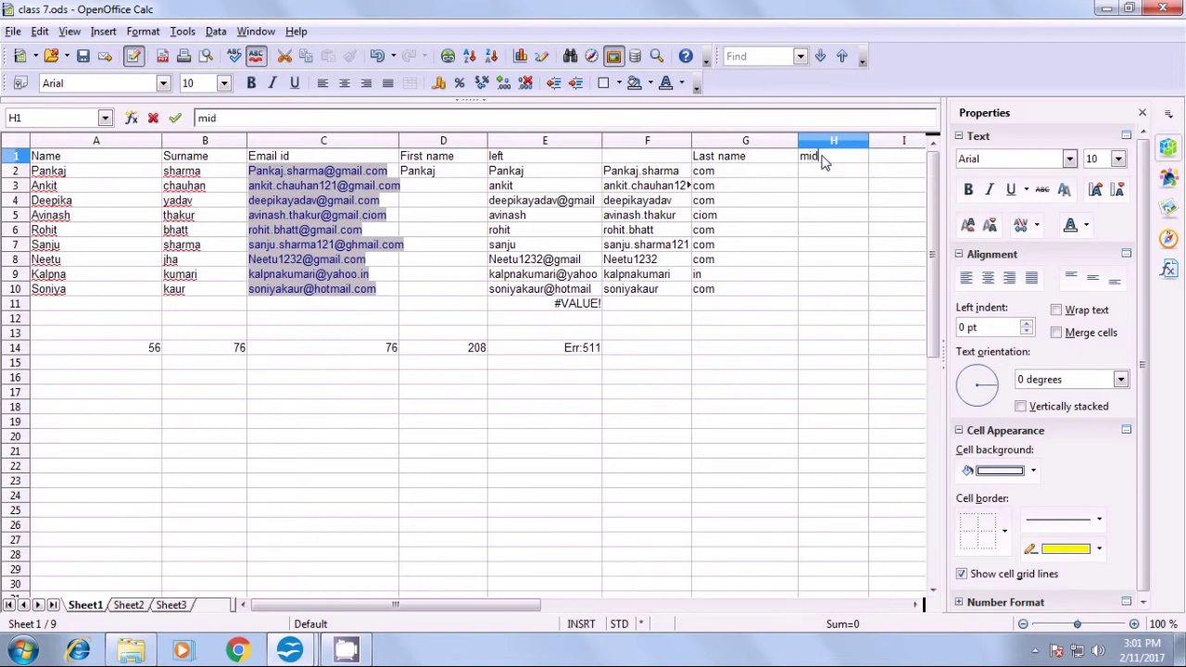
left_click(831, 176)
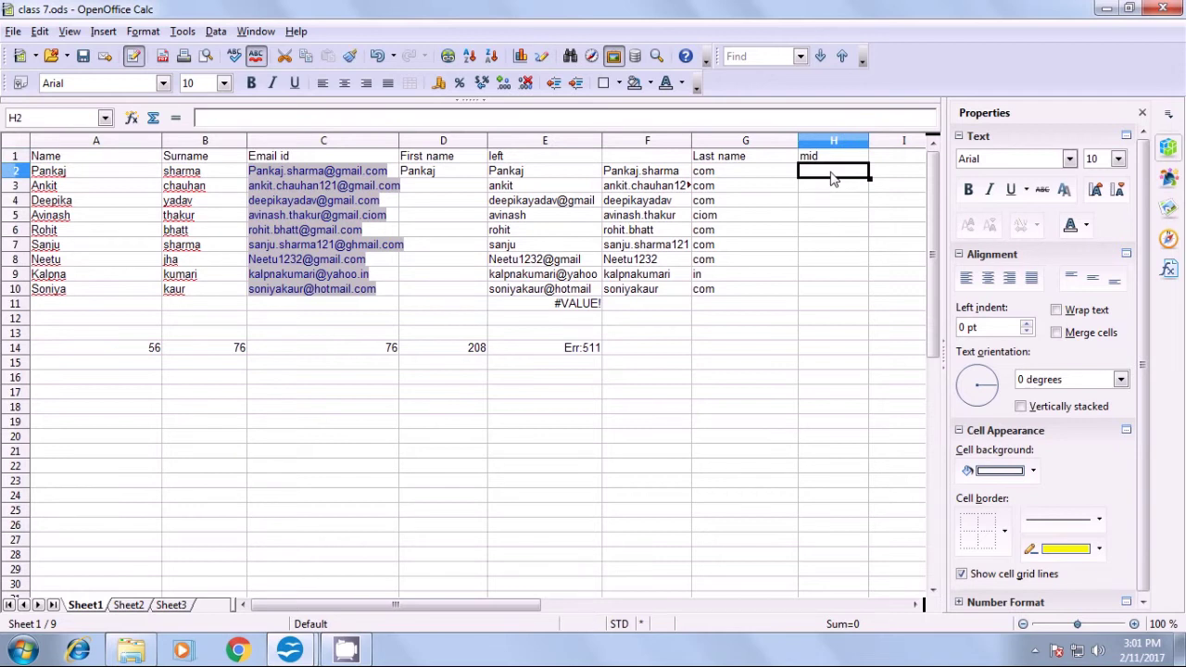
type("=")
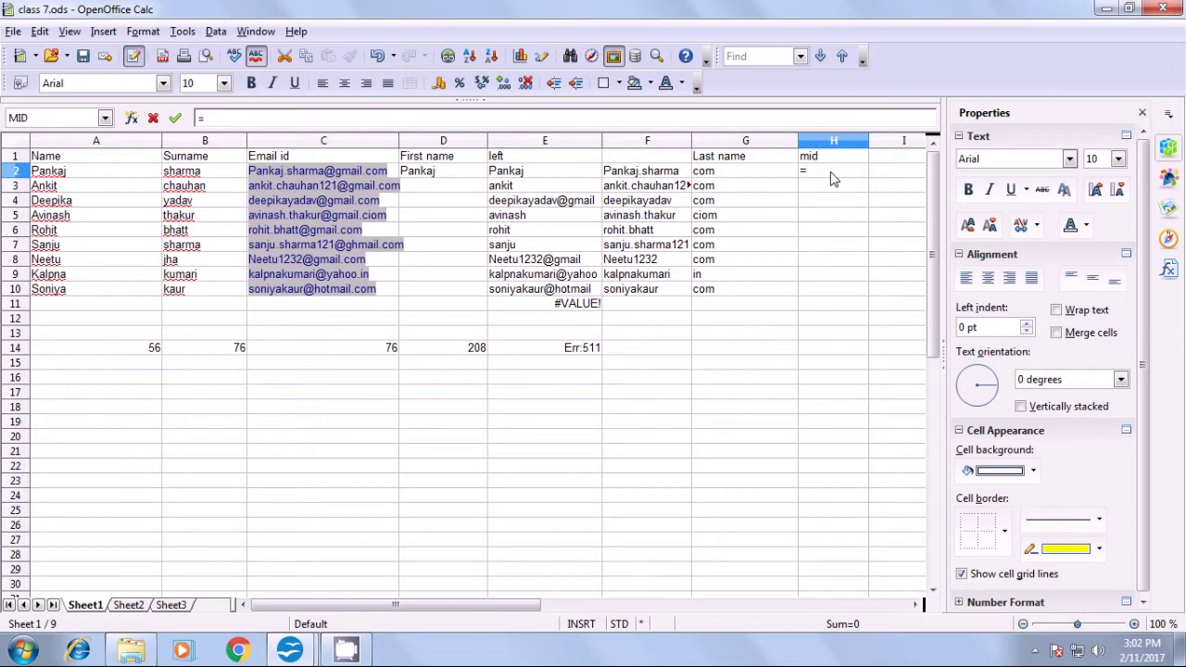
type("mid")
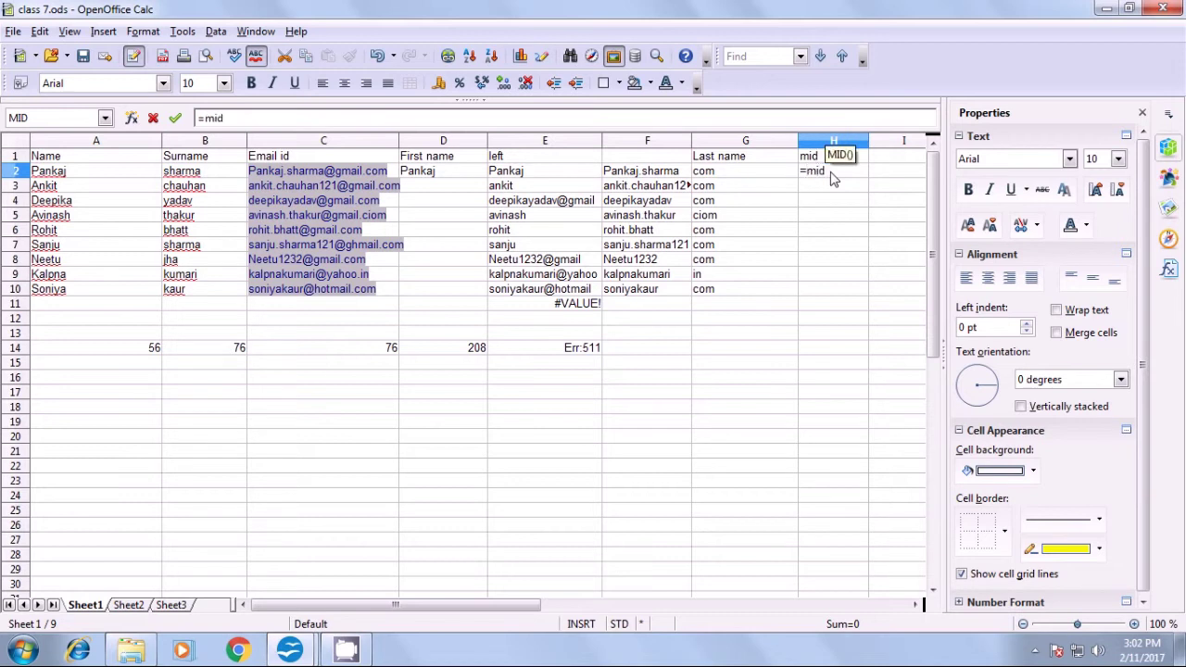
type("(")
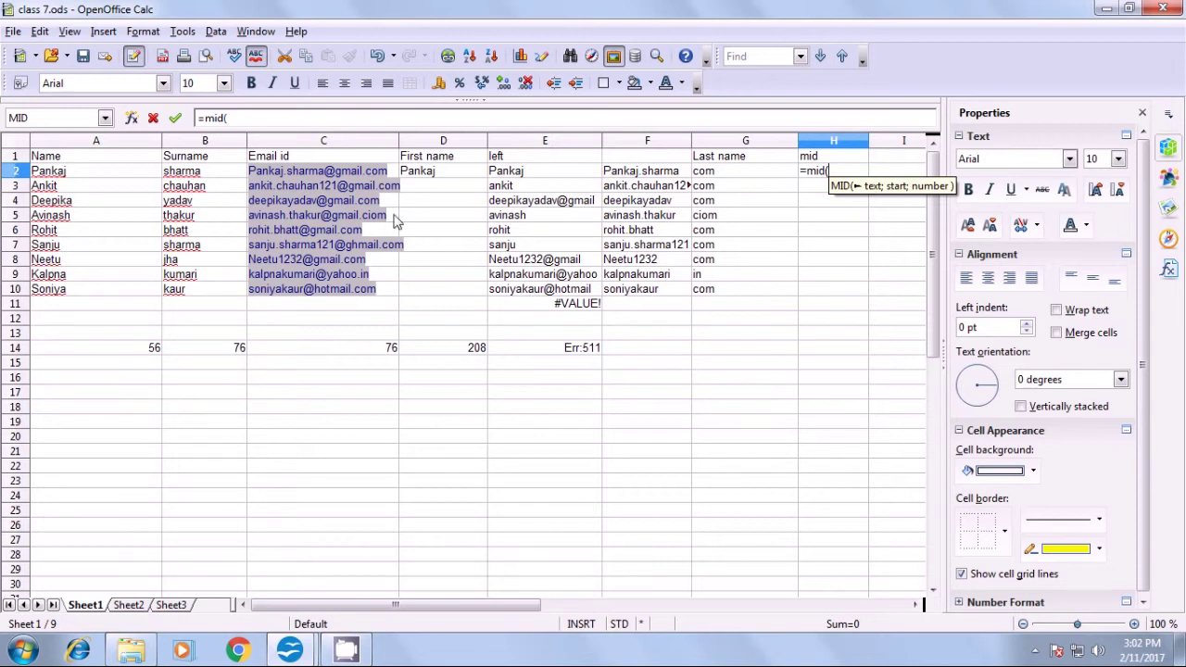
left_click(393, 179)
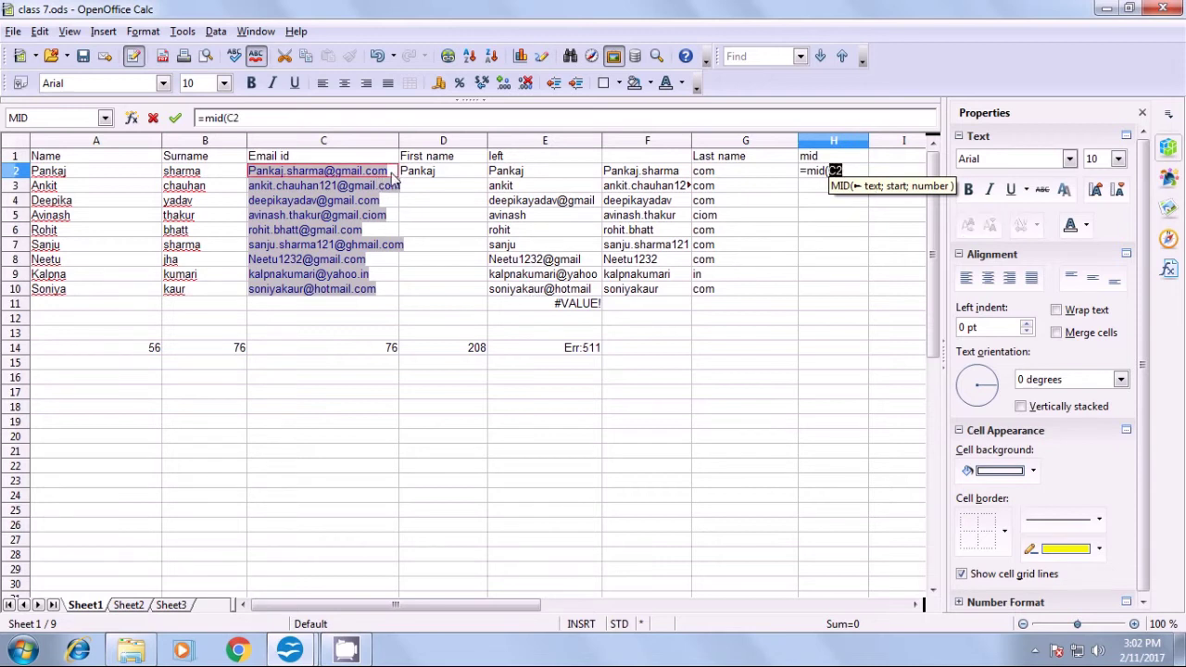
type(";")
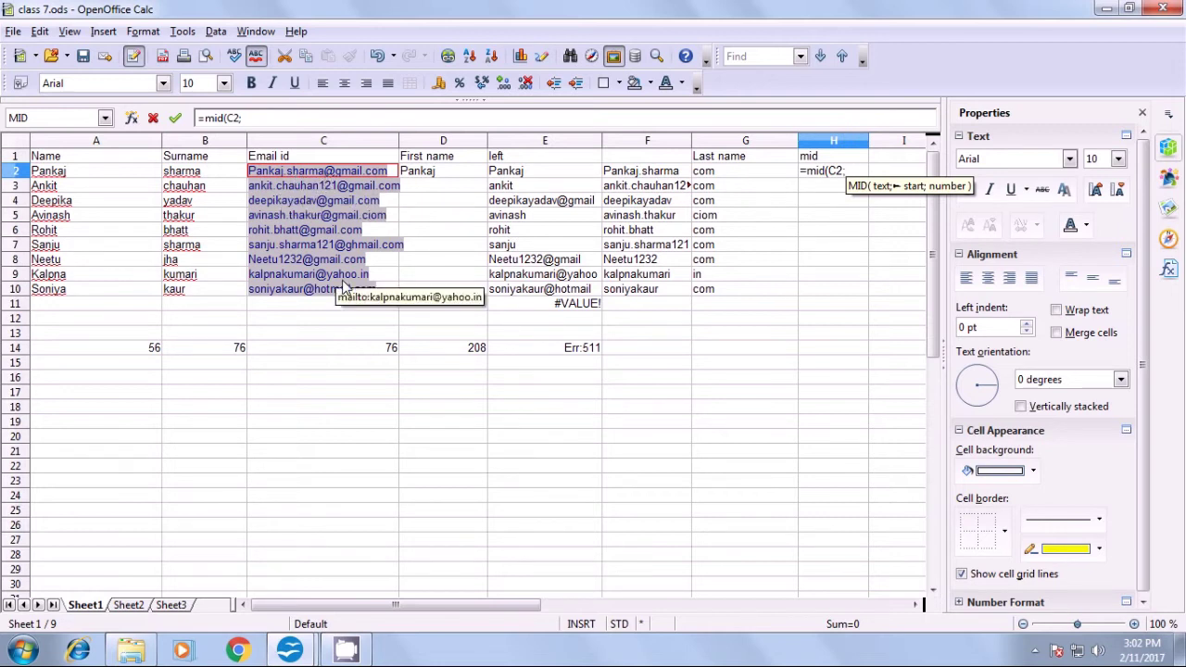
type("14")
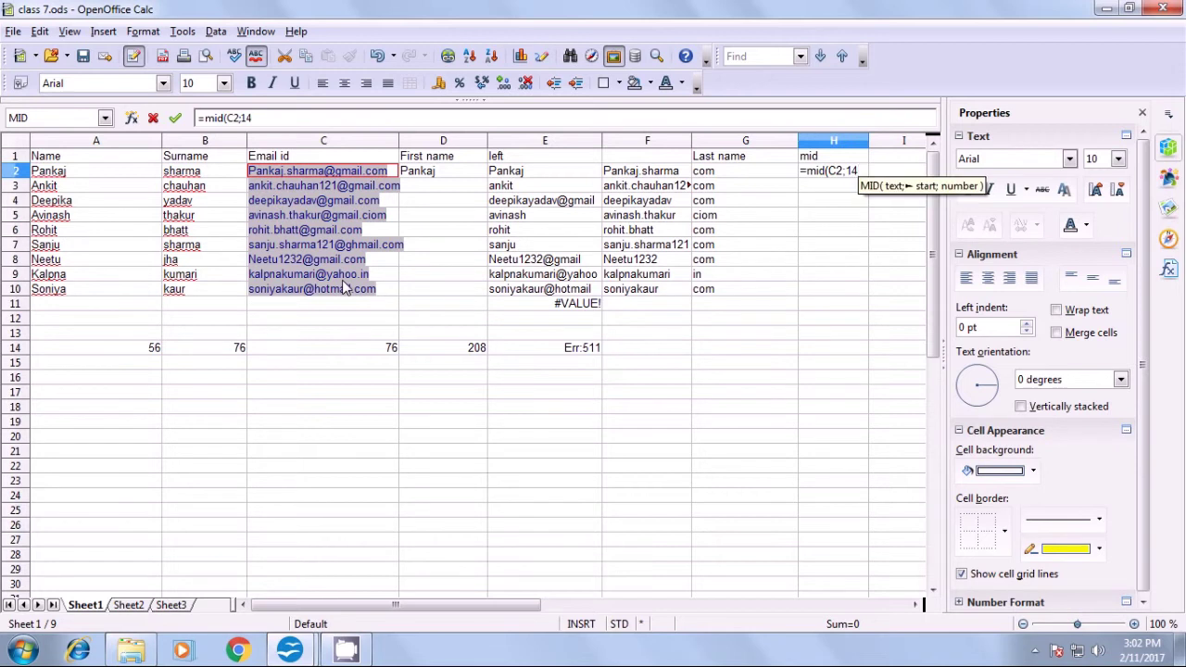
type(";")
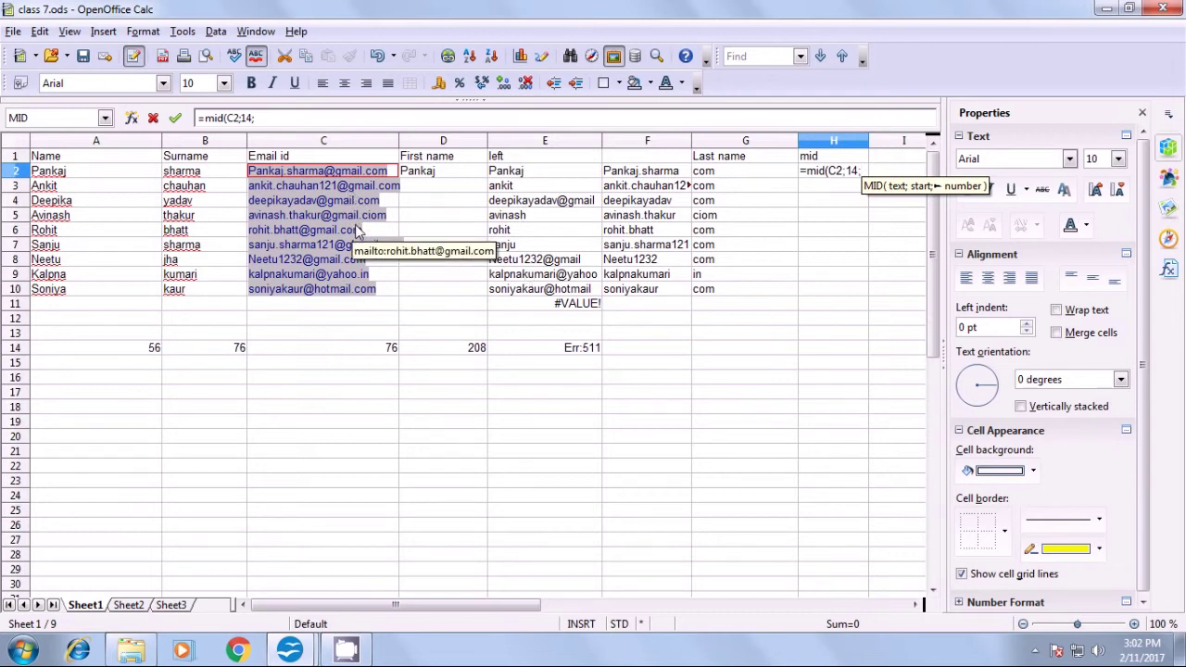
type("4")
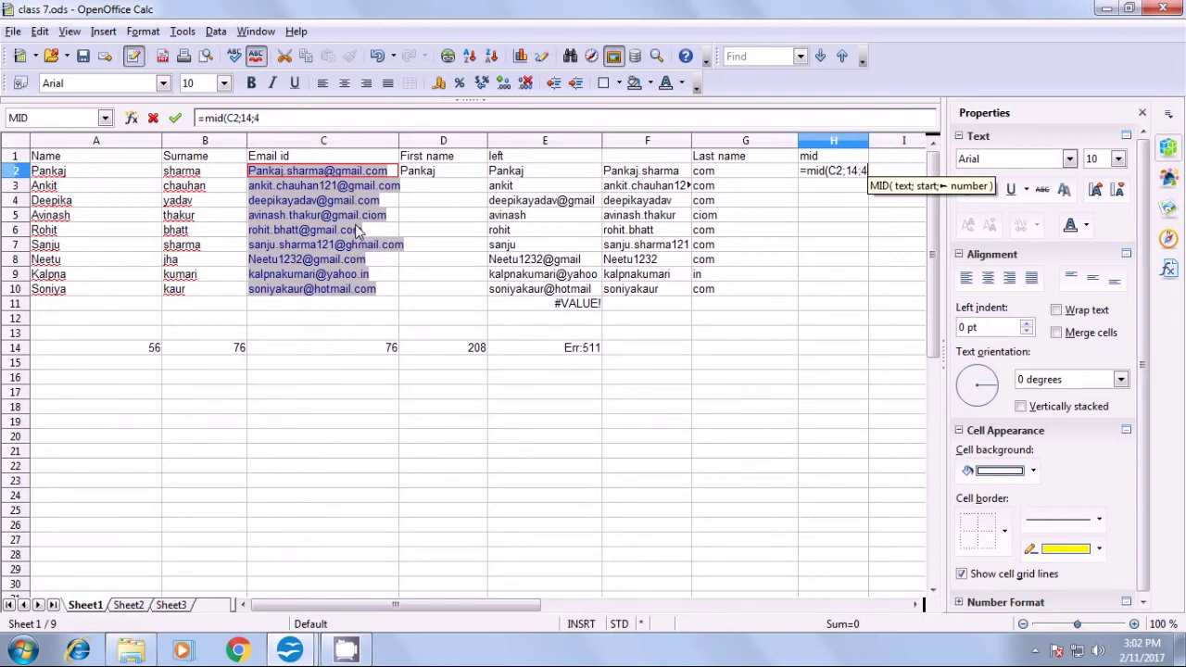
type(")")
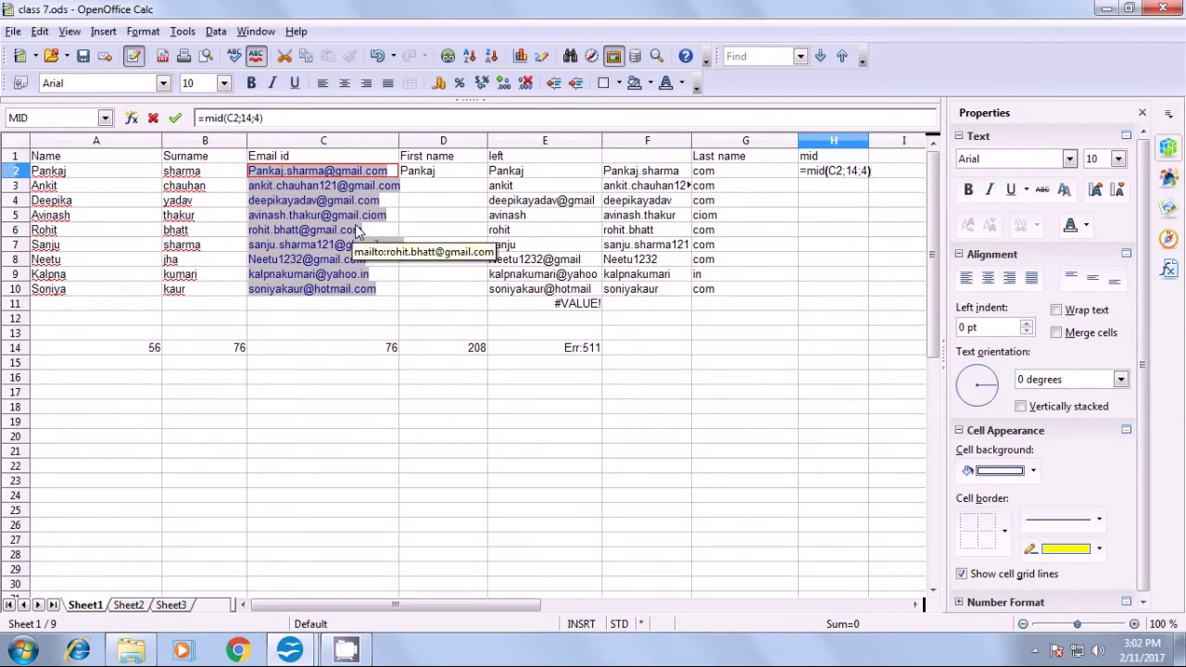
key("Return")
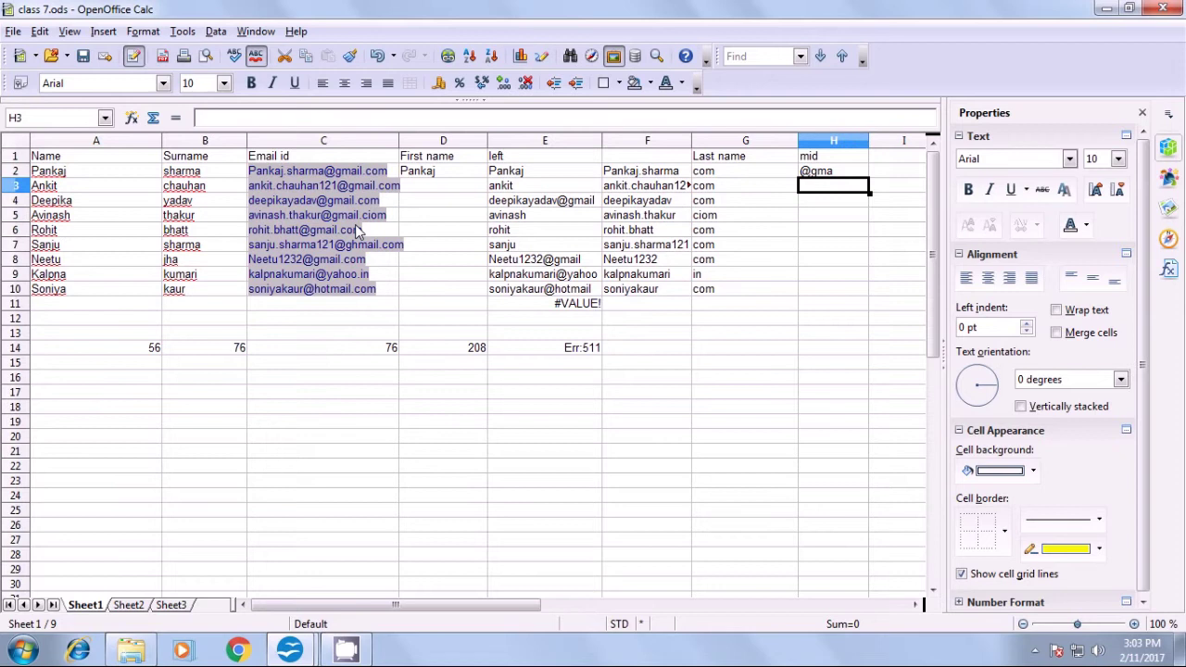
- Change the start position of the H2 MID formula to 15
left_click(830, 172)
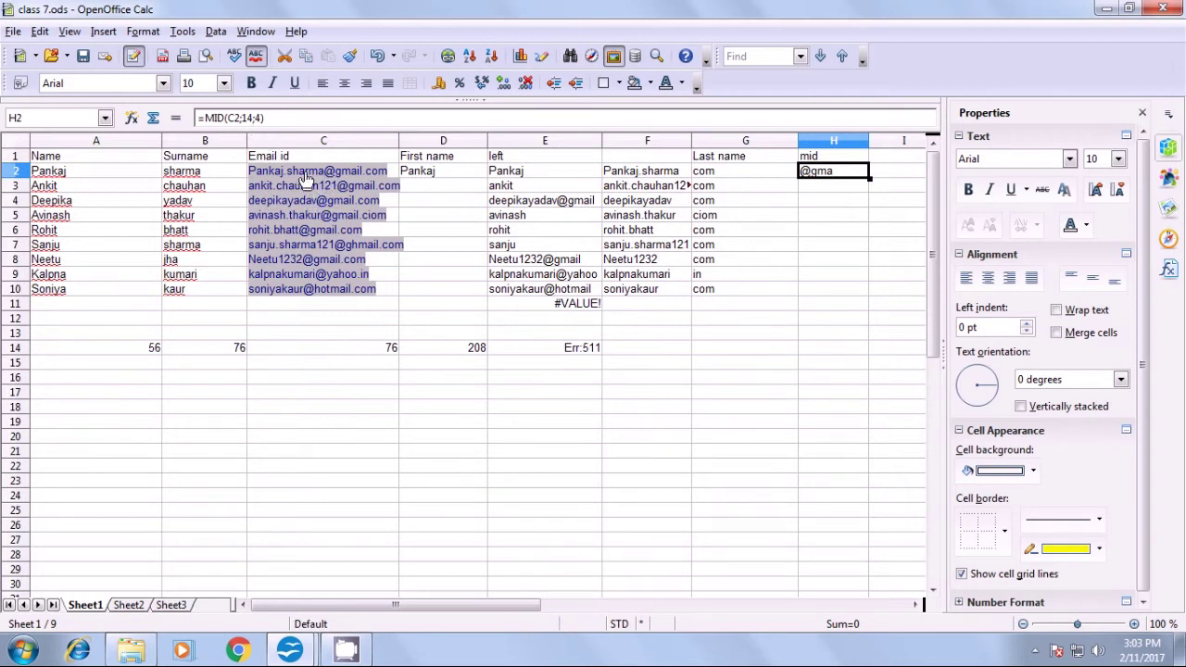
key("F2")
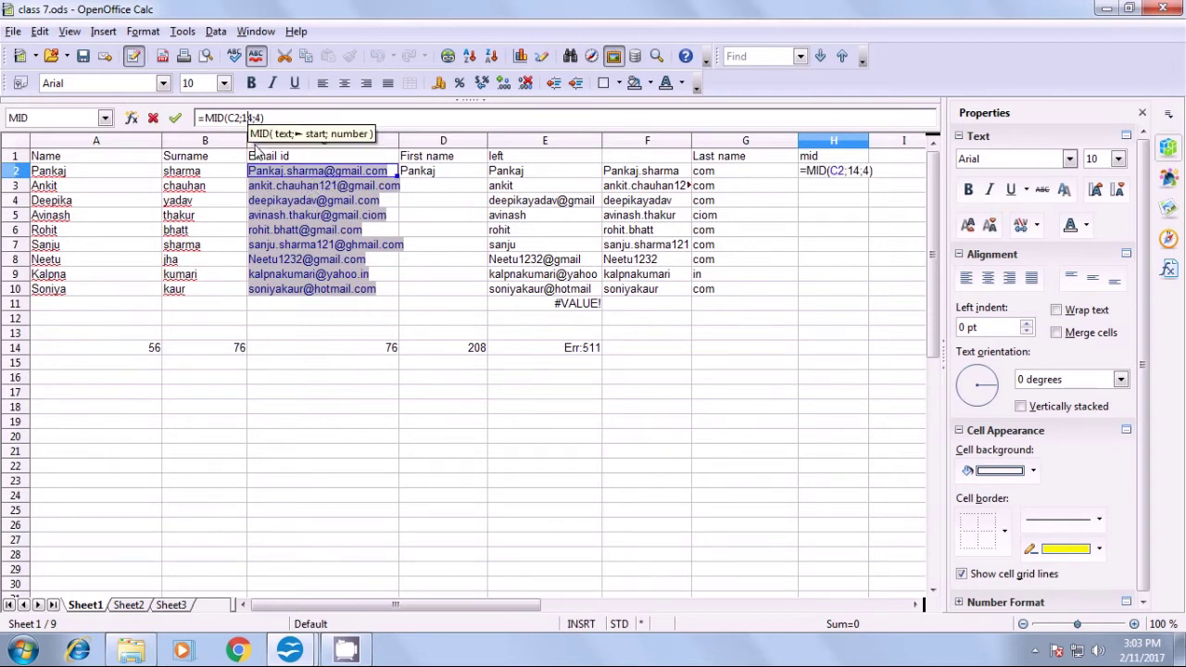
key("BackSpace")
type("5")
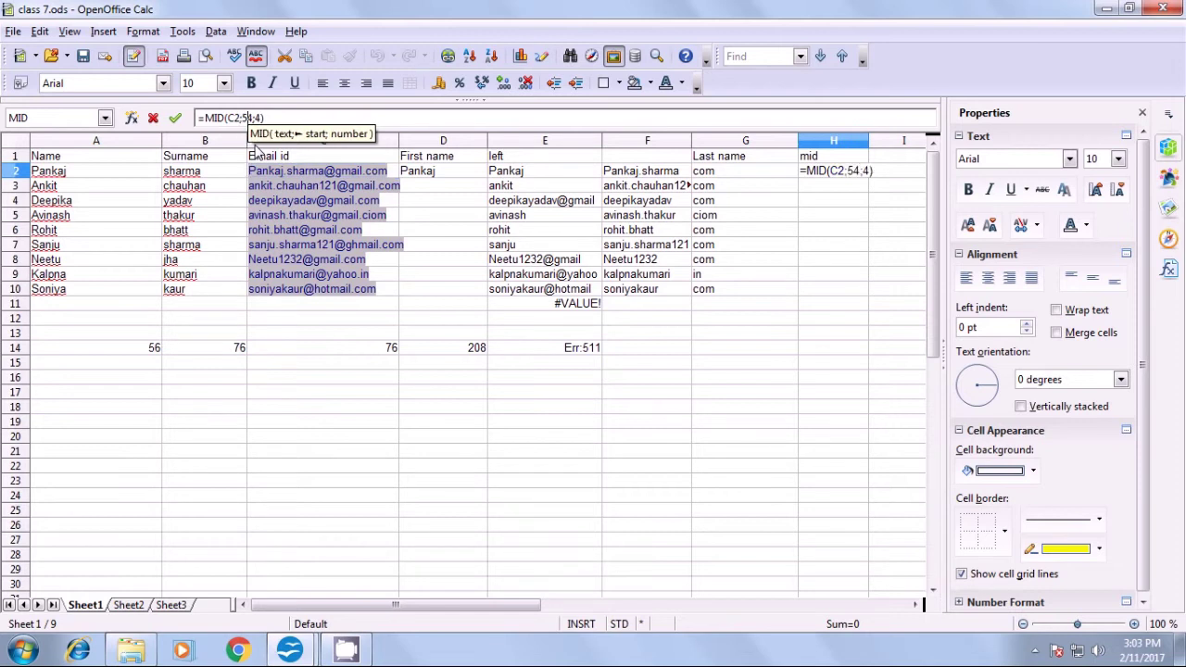
key("Delete")
key("BackSpace")
type("15")
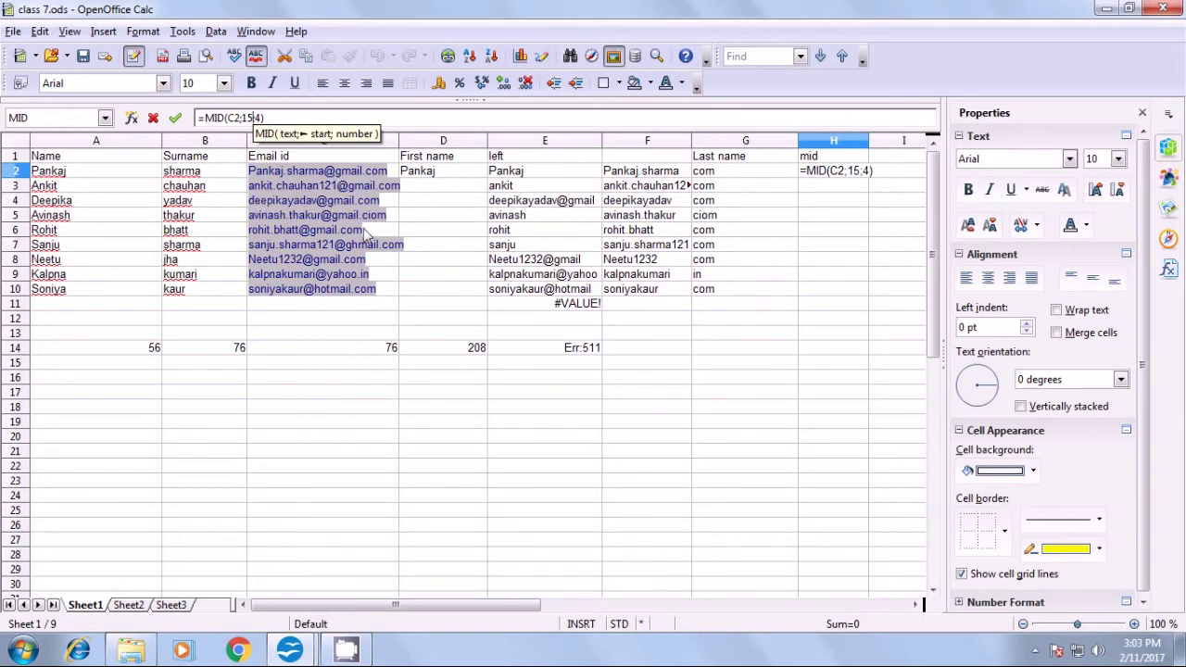
key("Return")
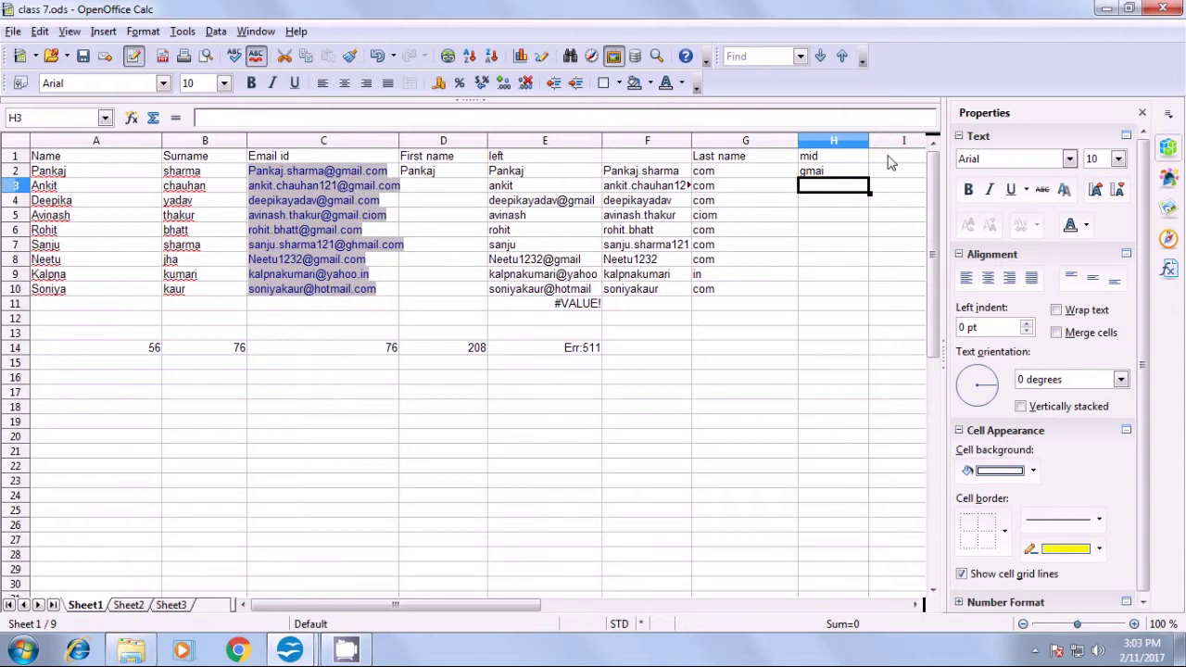
- Change the MID length to 5 so H2 reads =MID(C2;15;5) and shows 'gmail'
left_click(843, 178)
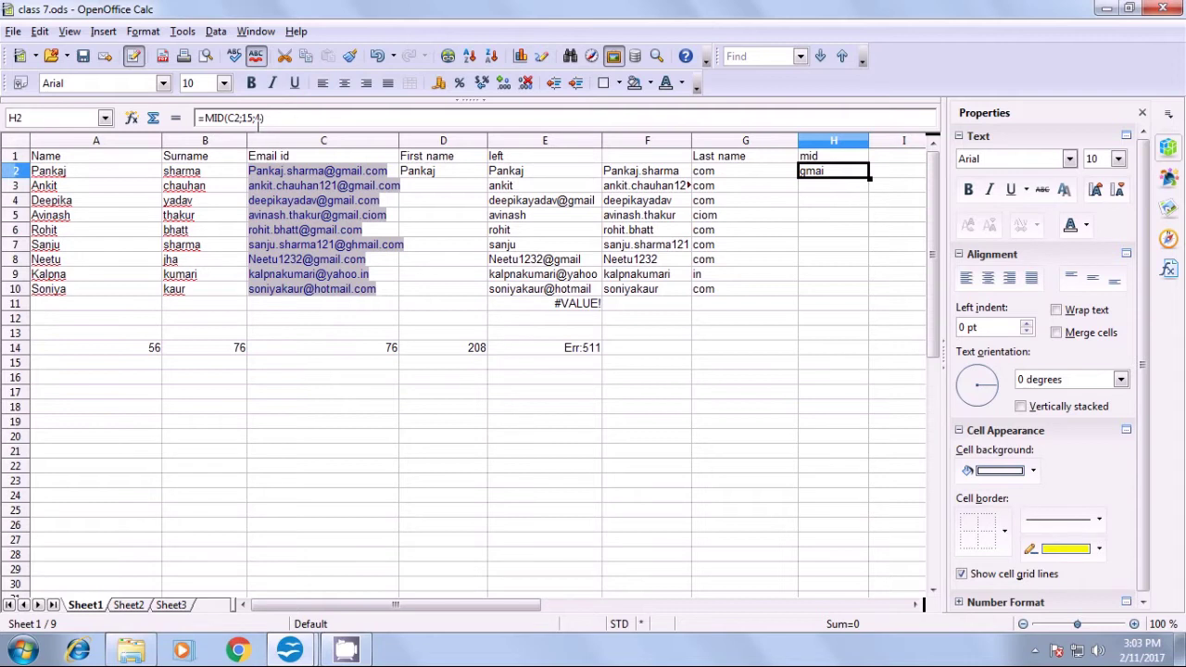
left_click(259, 121)
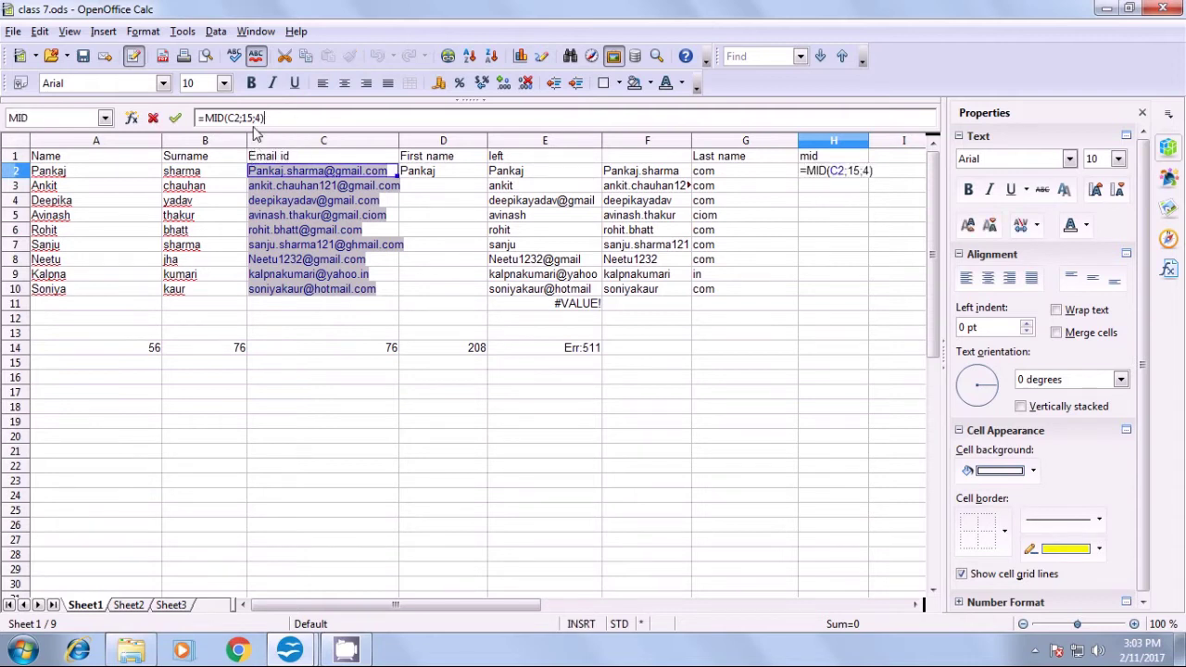
key("Left")
key("BackSpace")
type("5")
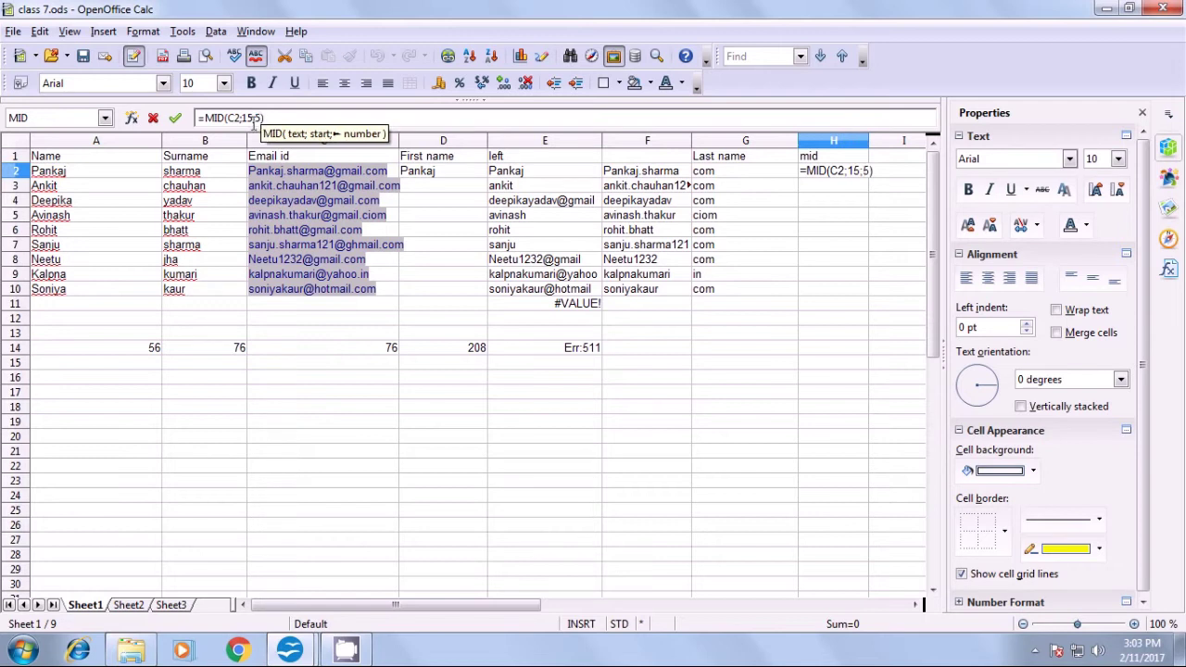
key("Return")
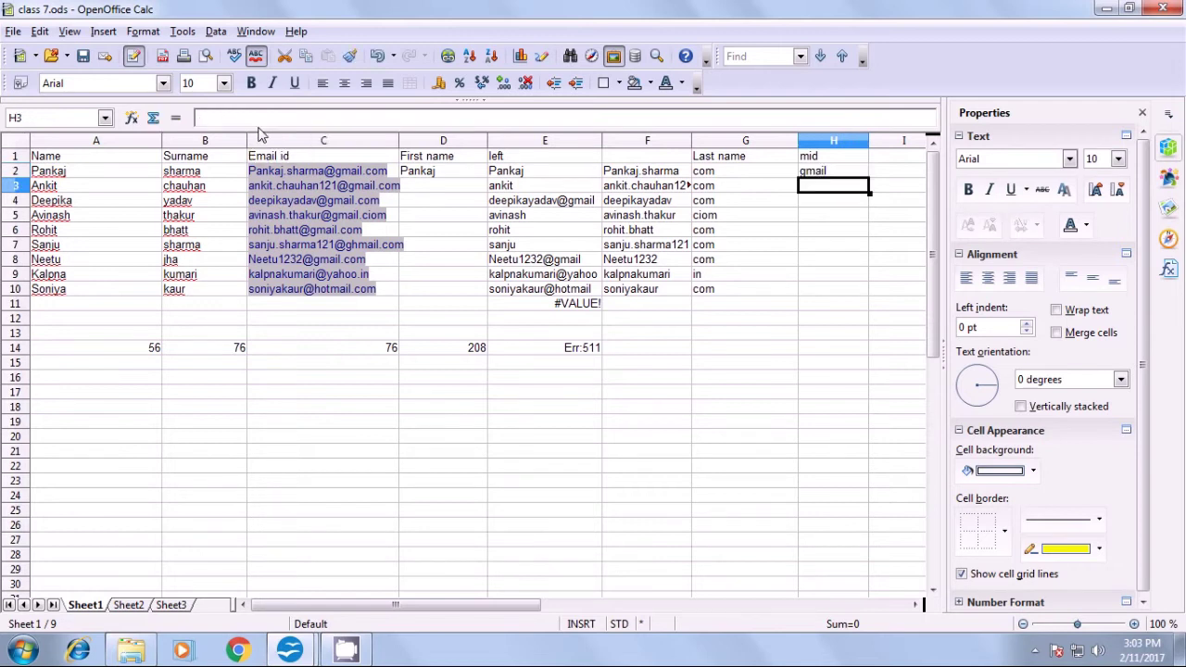
- Fill the fixed-position MID formula down to H10 and inspect the wrong domains it returns
left_click(818, 172)
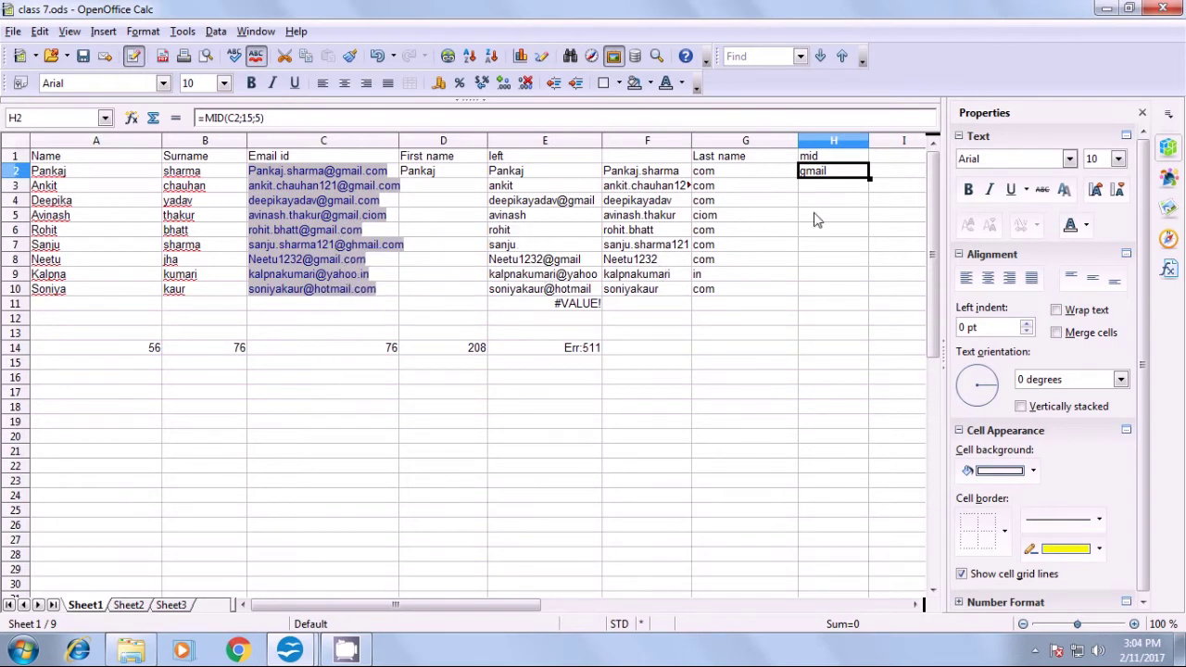
left_click_drag(870, 183, 886, 296)
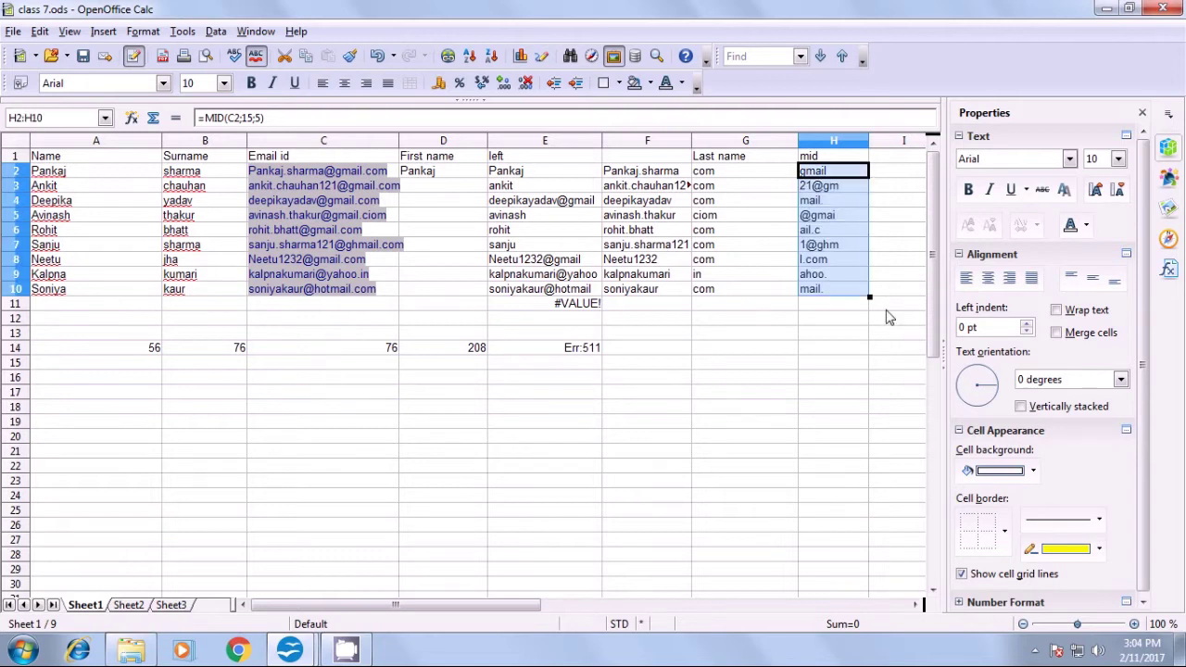
left_click(858, 350)
left_click(815, 200)
left_click(818, 215)
left_click(822, 245)
left_click(824, 274)
left_click(823, 289)
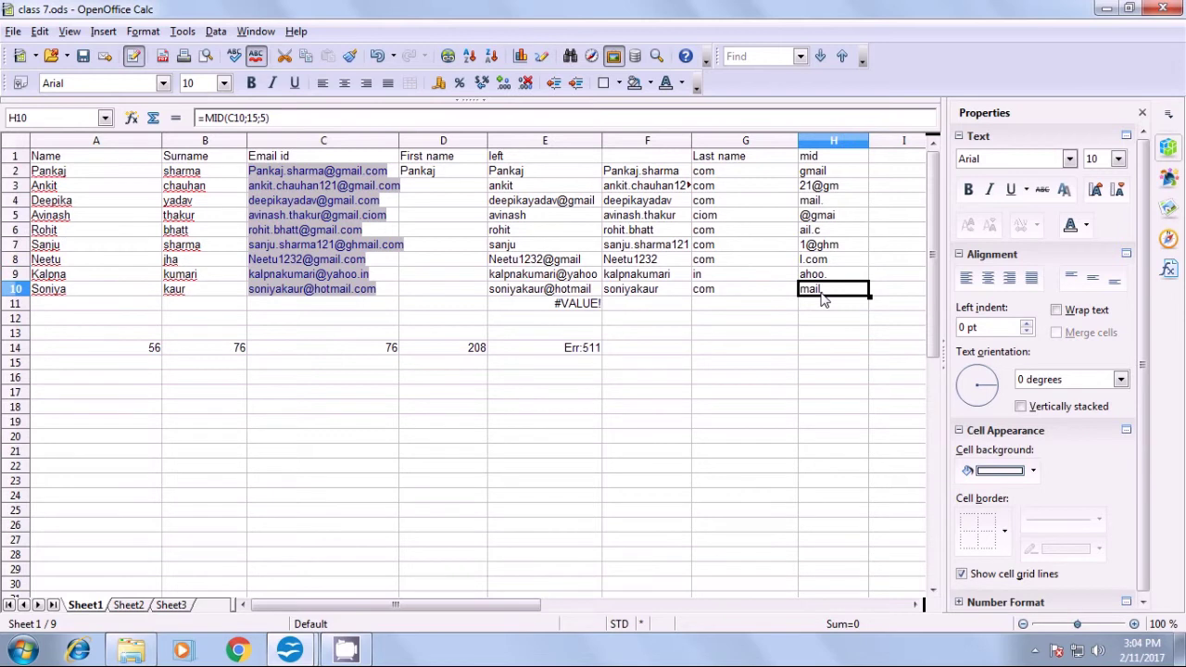
- Clear the results from H2:H10, leaving the mid heading
left_click(822, 176)
left_click_drag(821, 196, 823, 291)
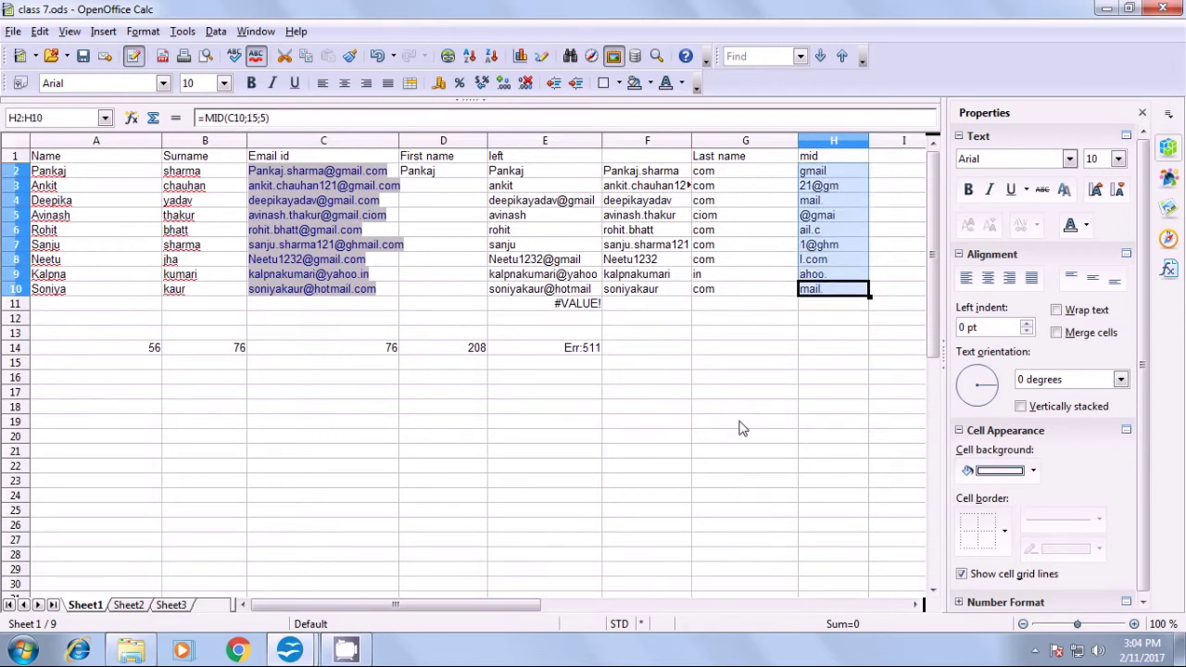
key("Delete")
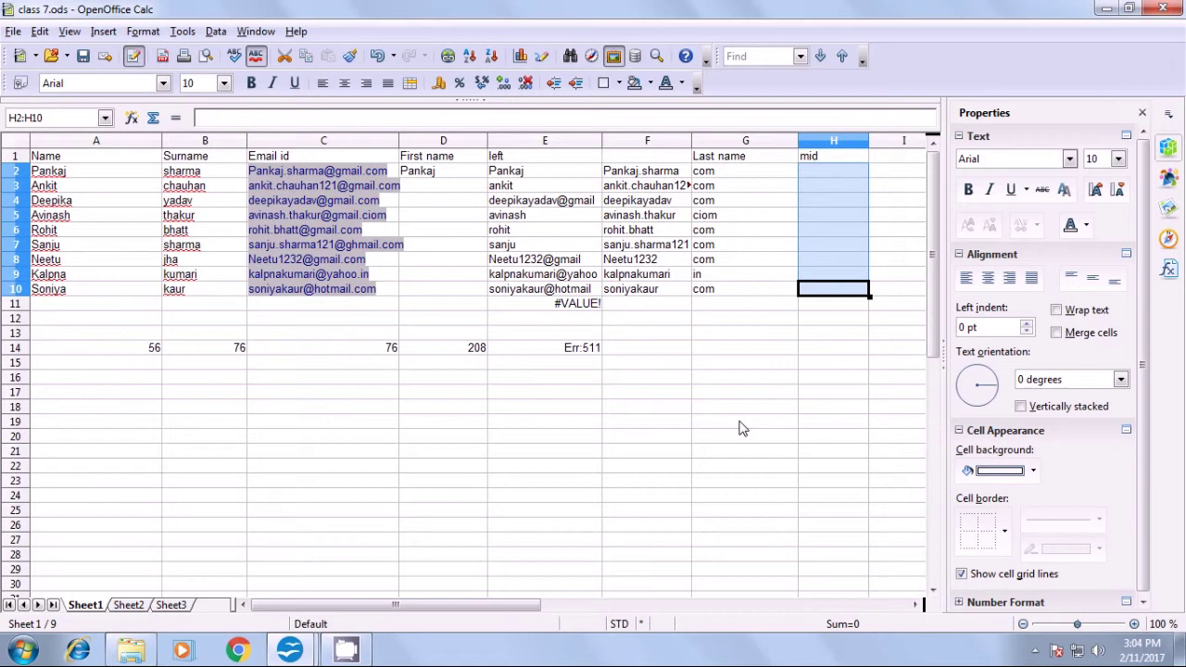
left_click(819, 177)
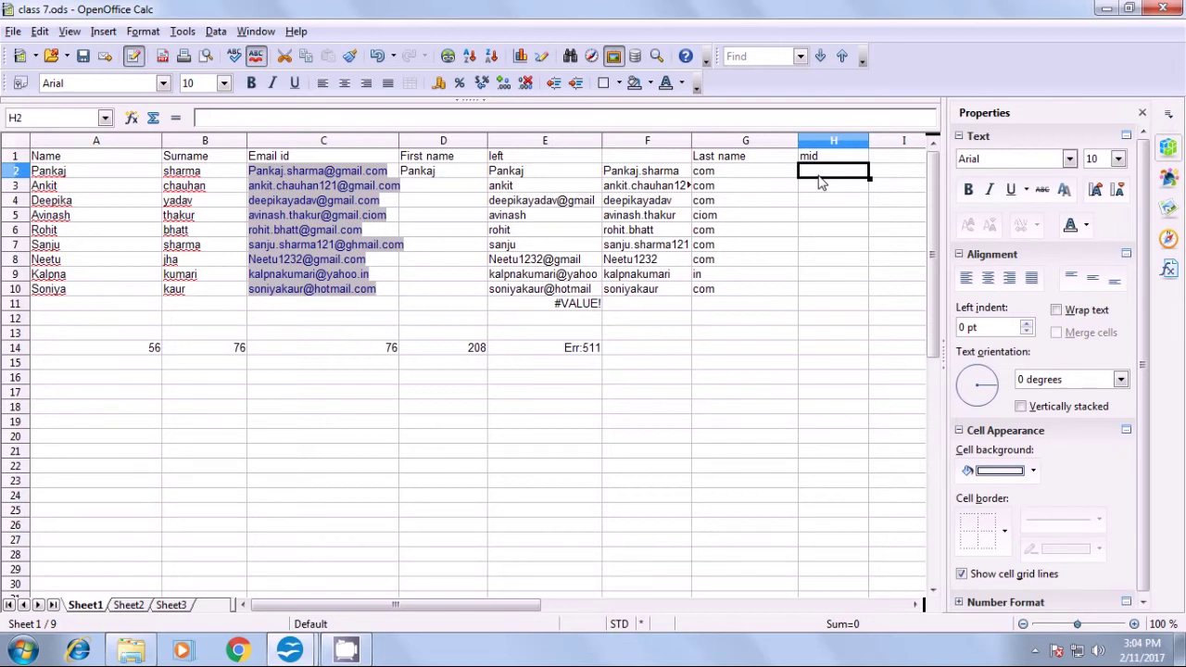
- Begin H2 with =mid(C2;find("@";C2)+1 to start just after the @
type("=mid(")
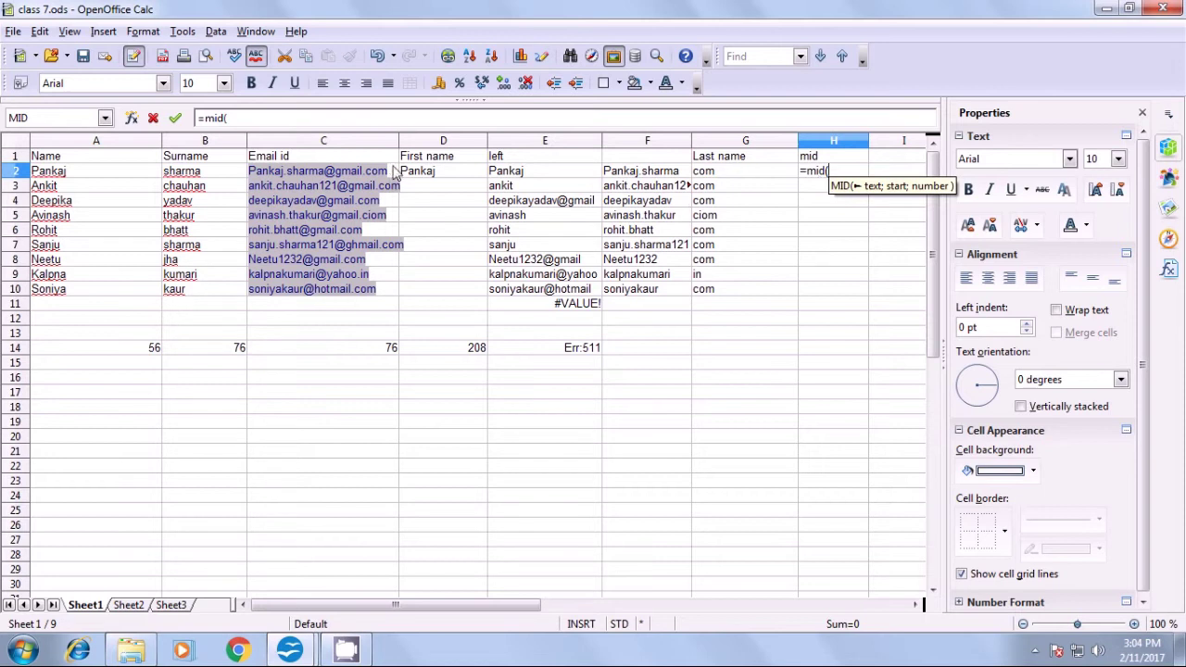
left_click(390, 175)
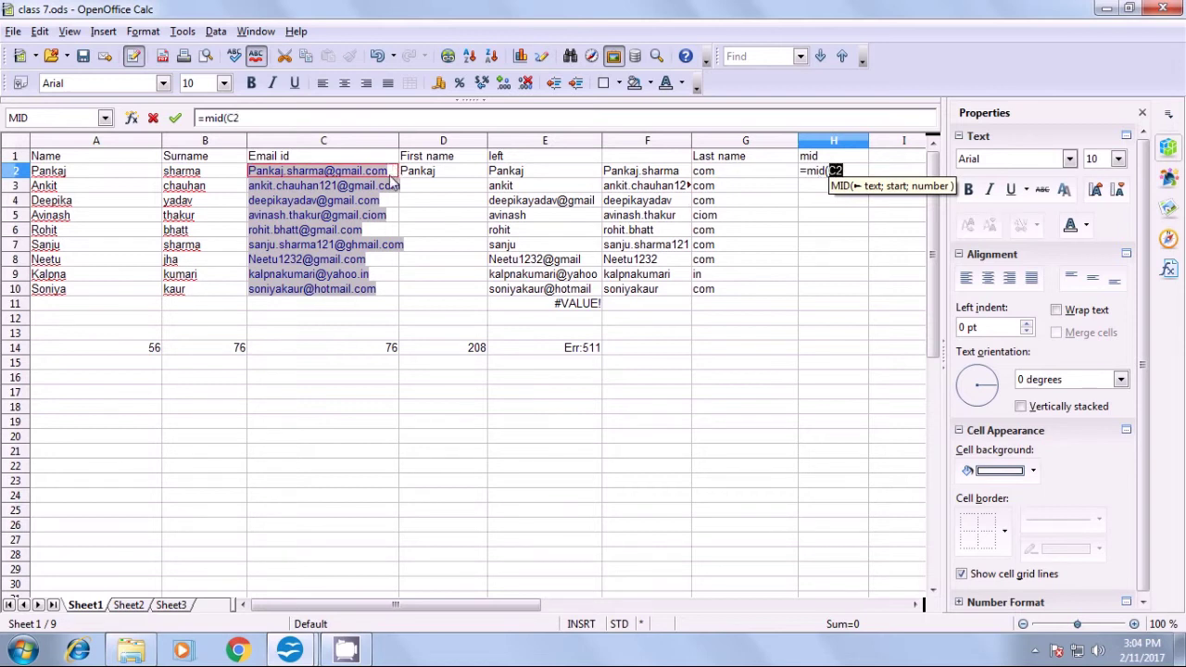
type(";")
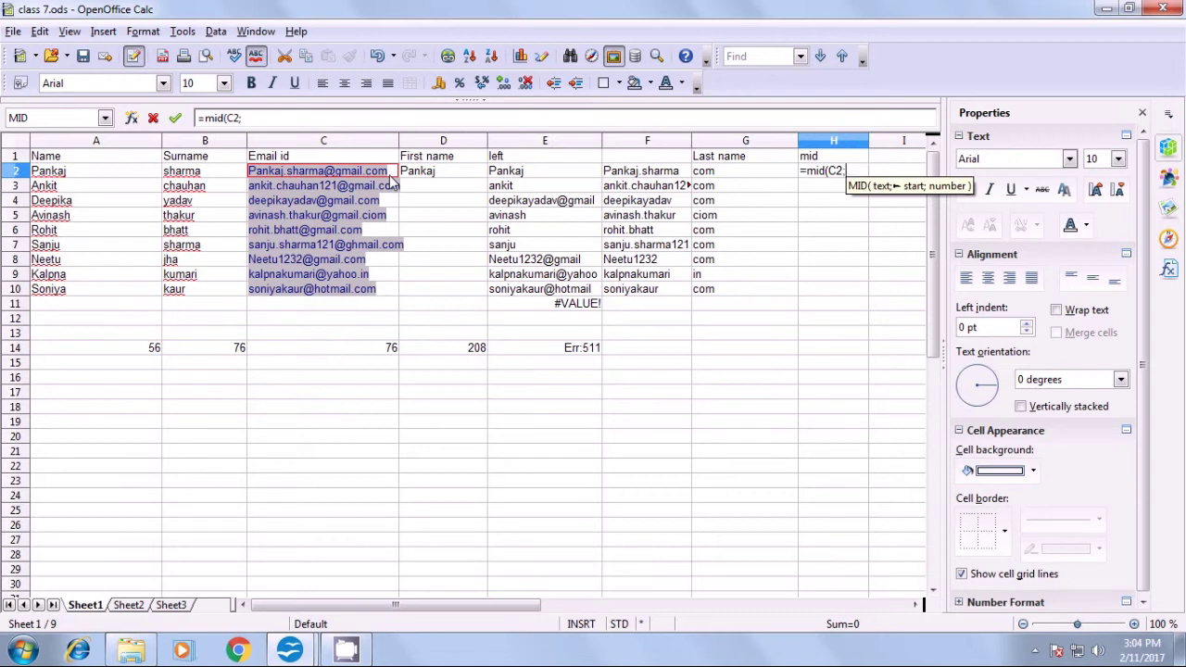
type("find(")
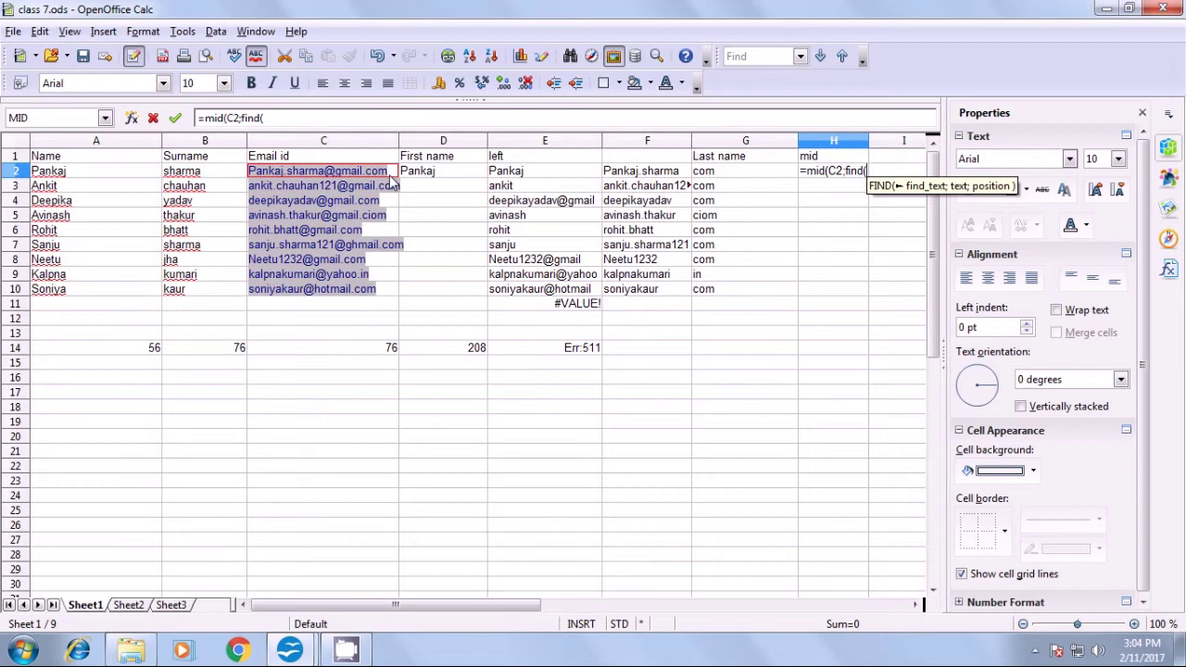
type("\"@")
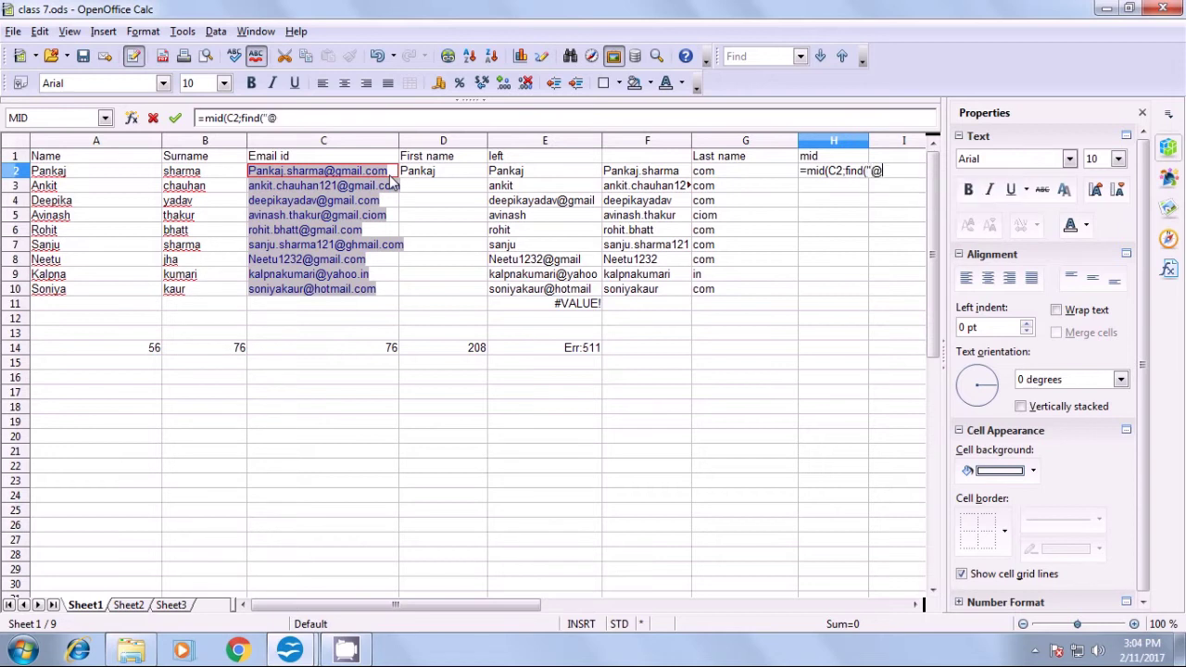
type("\"")
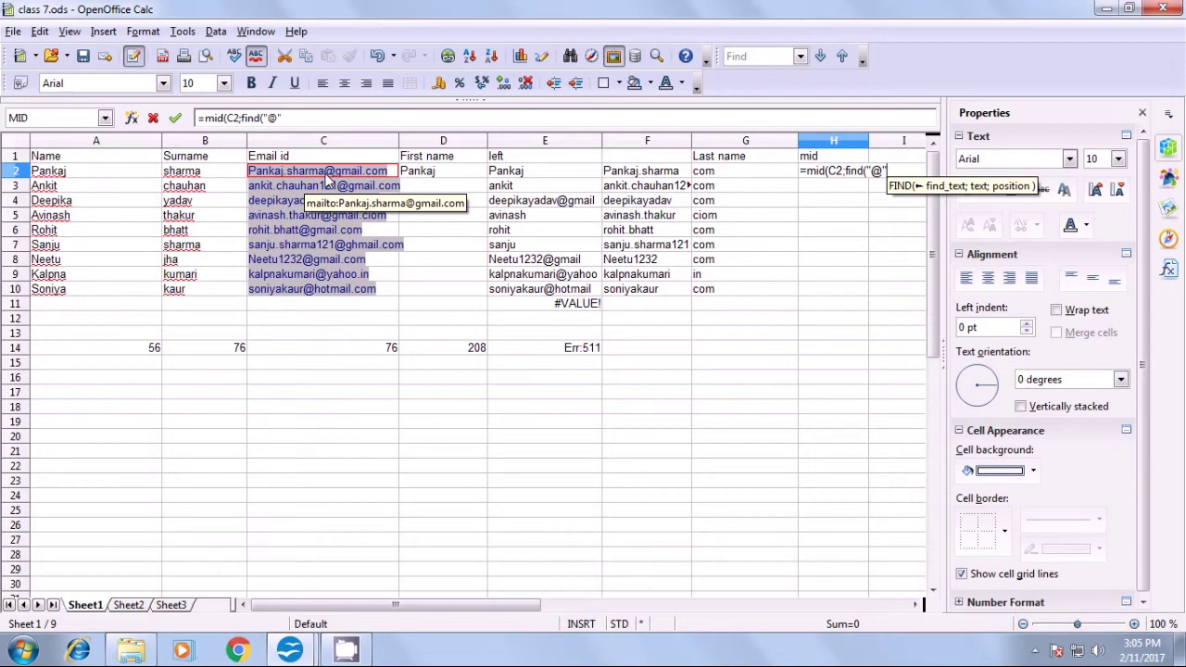
type(";")
left_click(397, 176)
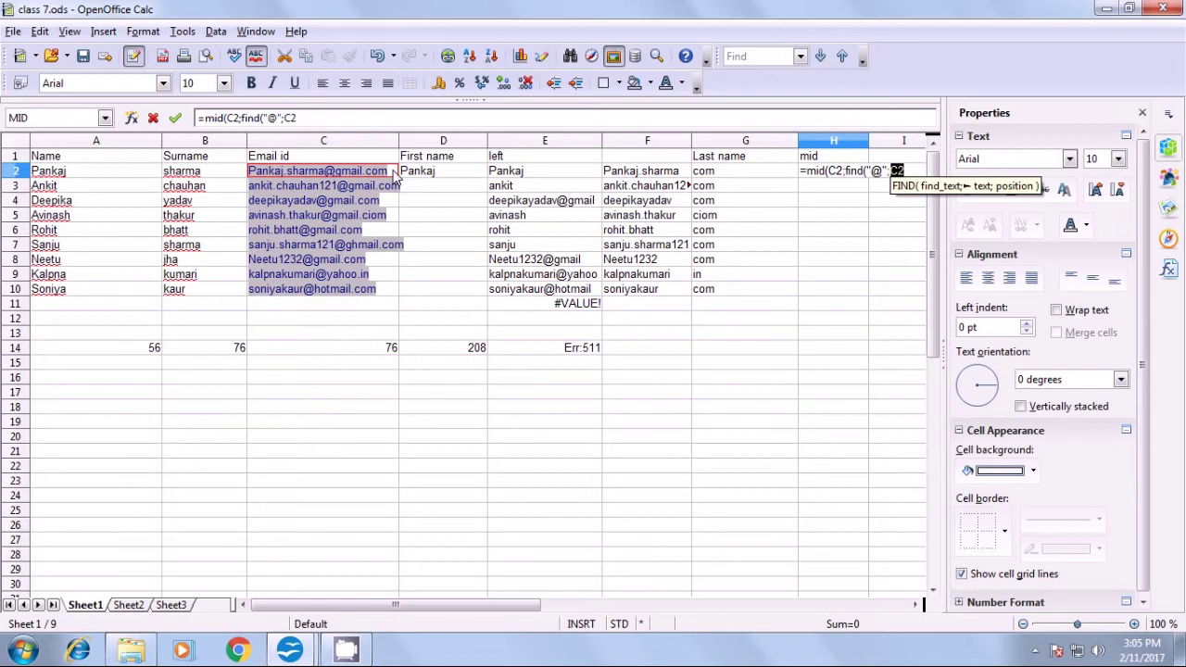
type(")")
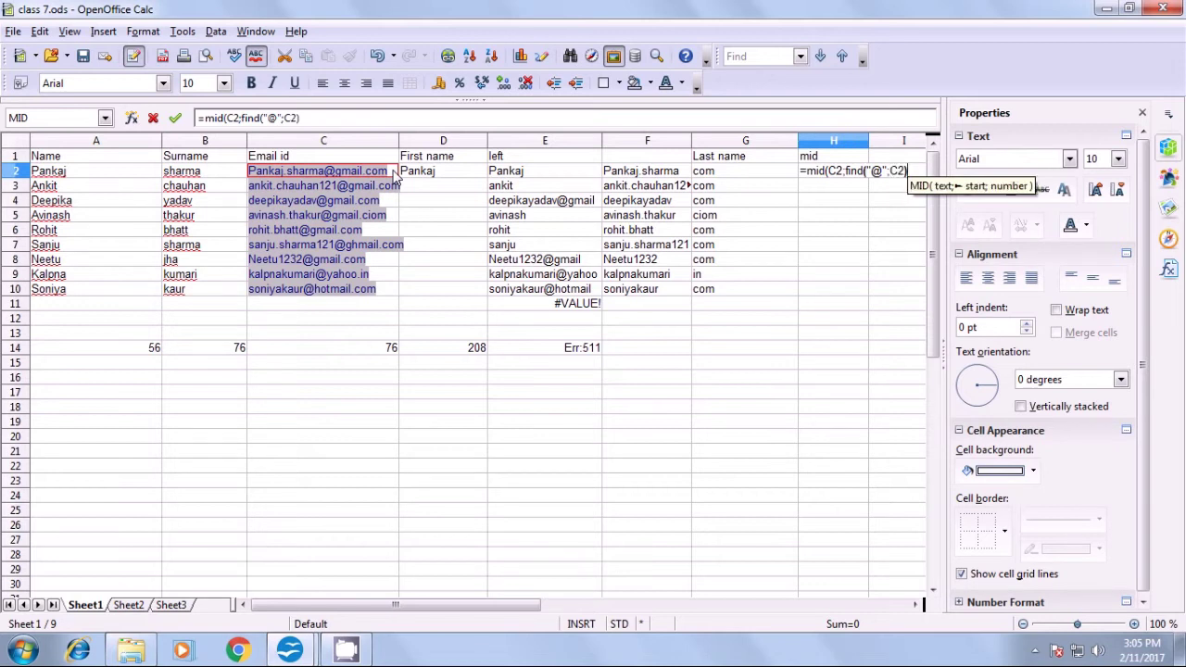
type("+1")
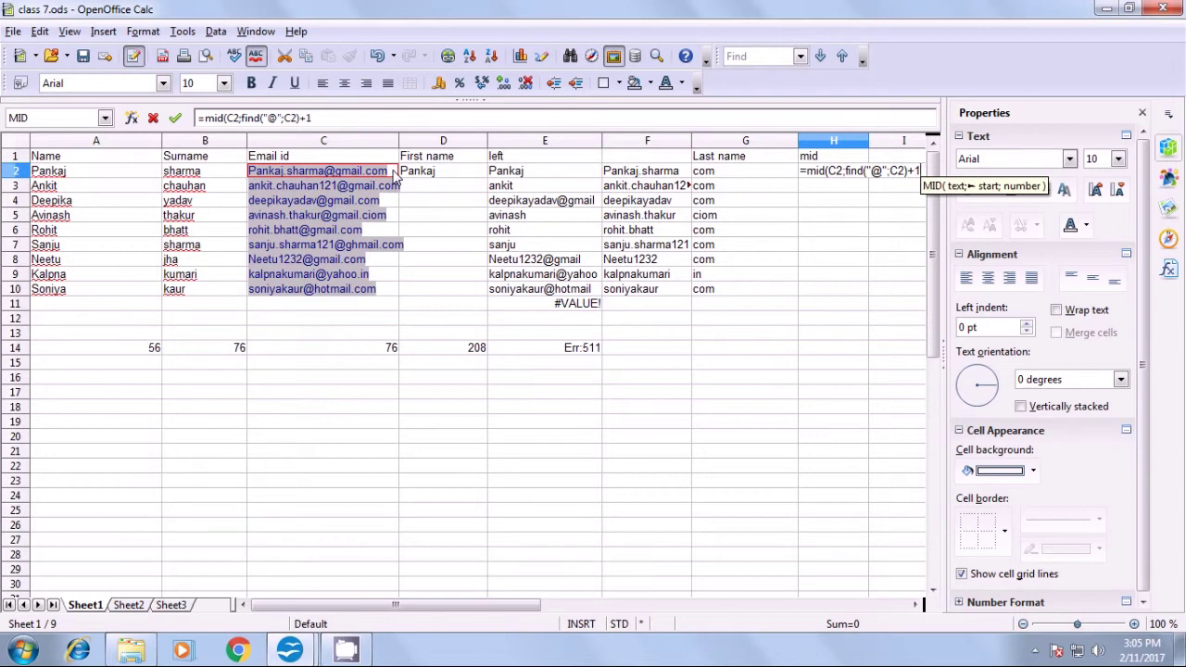
left_click_drag(491, 610, 554, 609)
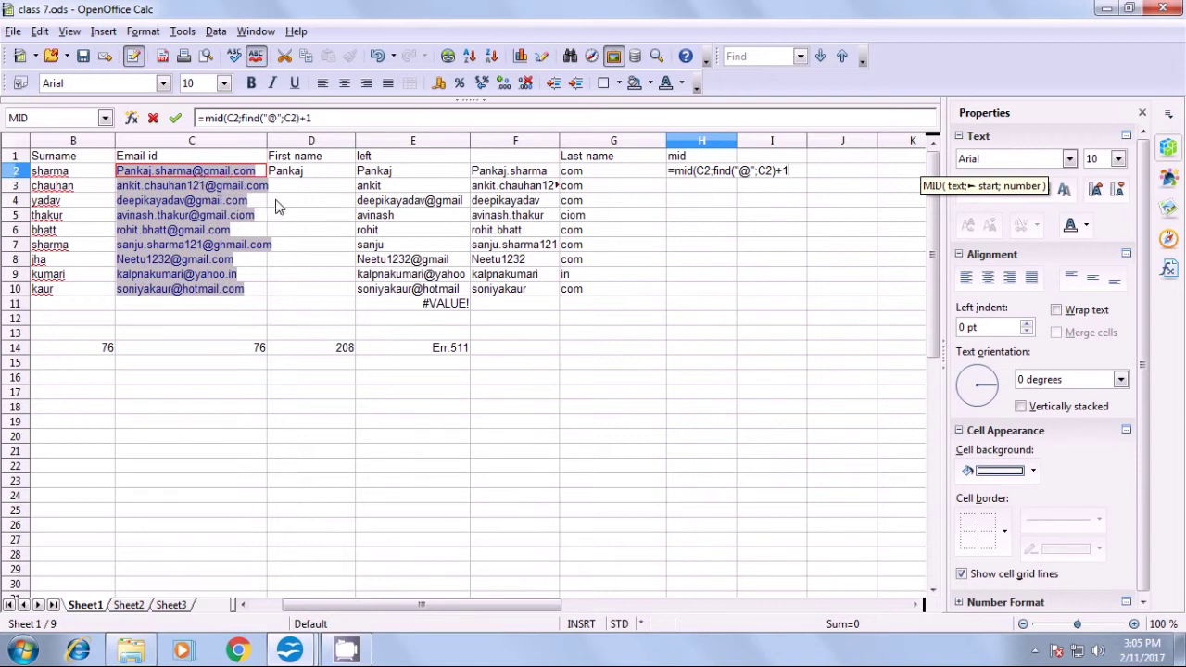
- Add a length argument to H2 beginning find(".";C2; to locate the dot
type(";find")
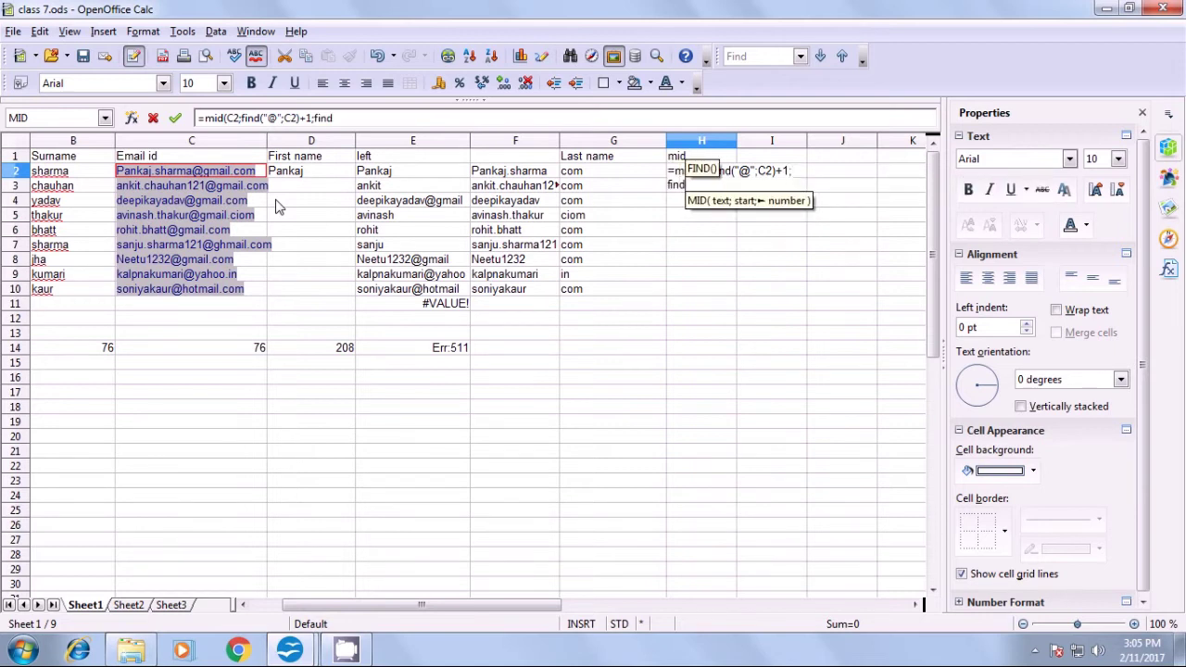
type("(")
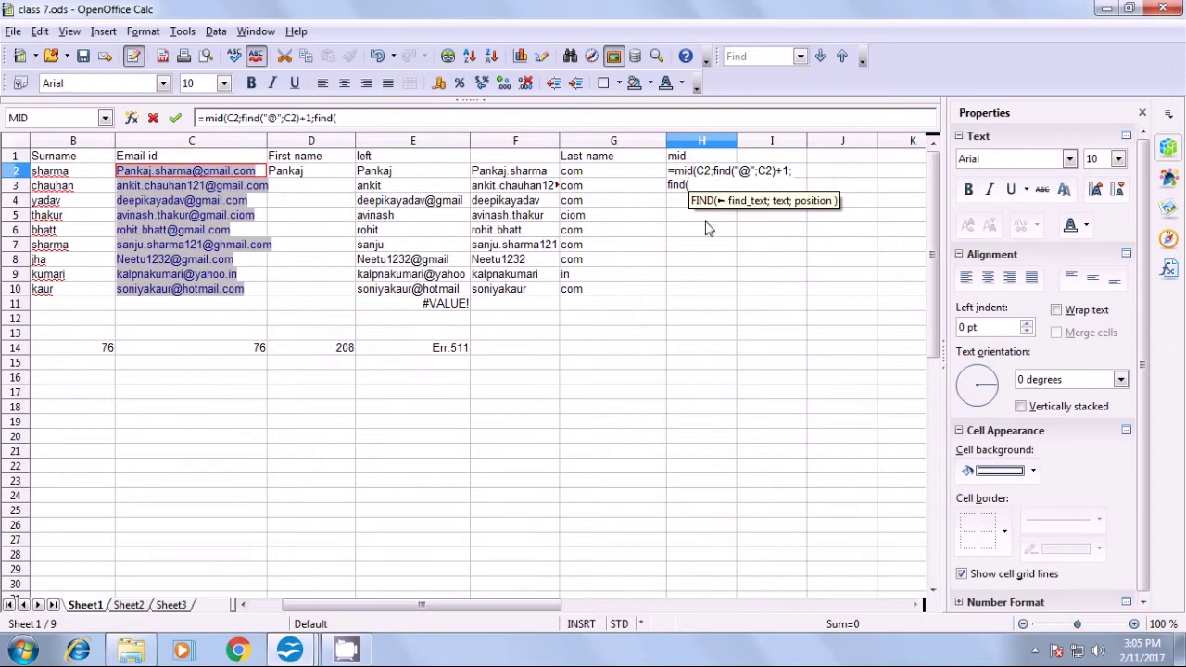
type("\"")
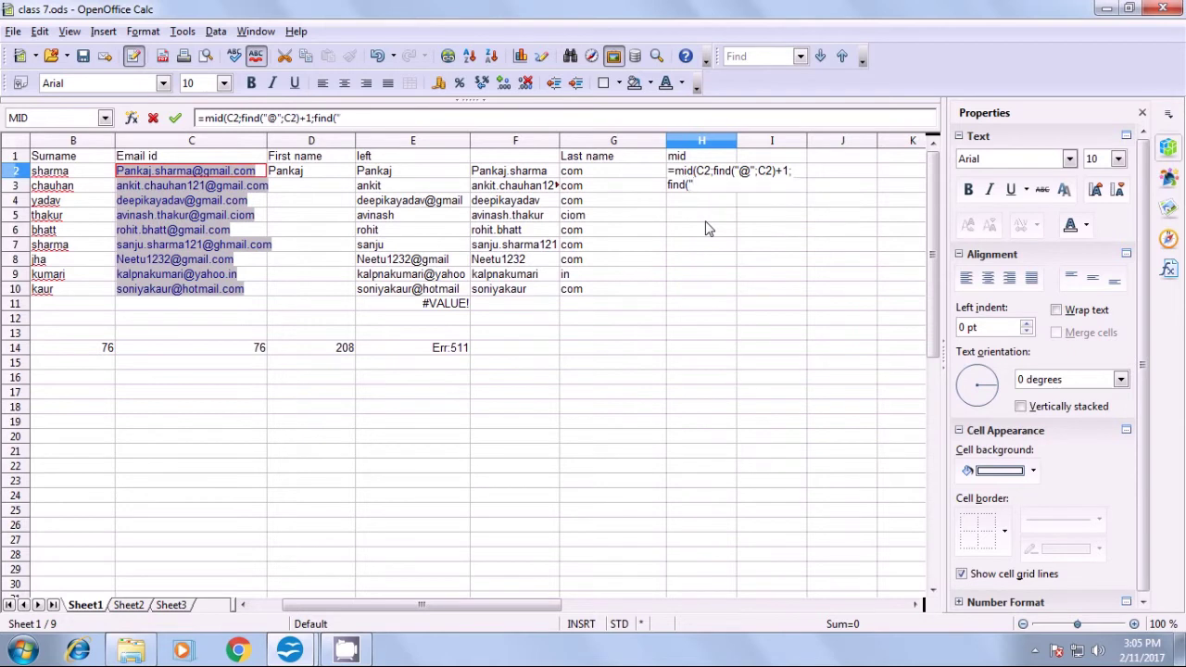
type(".\"")
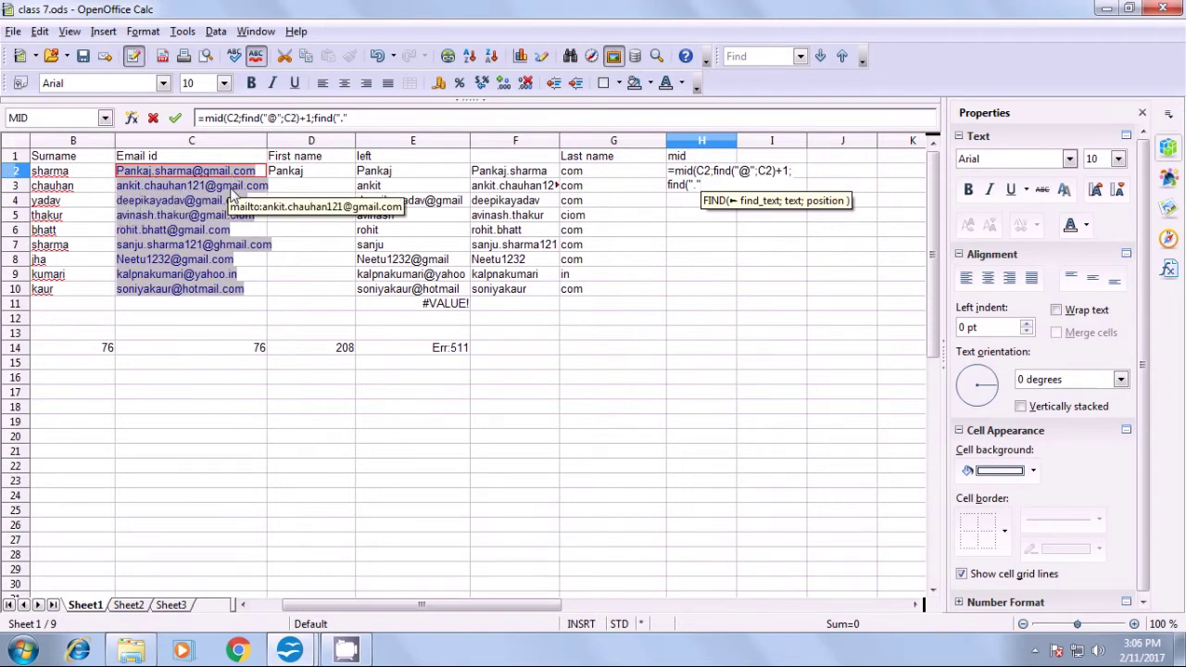
type(";")
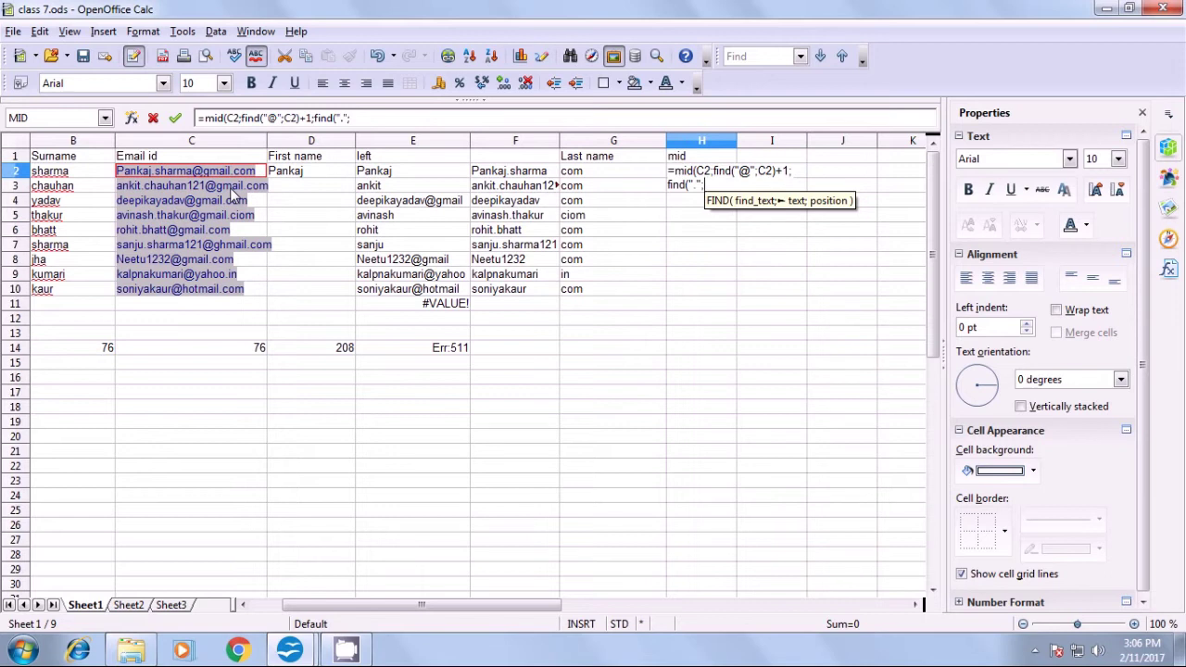
type("find")
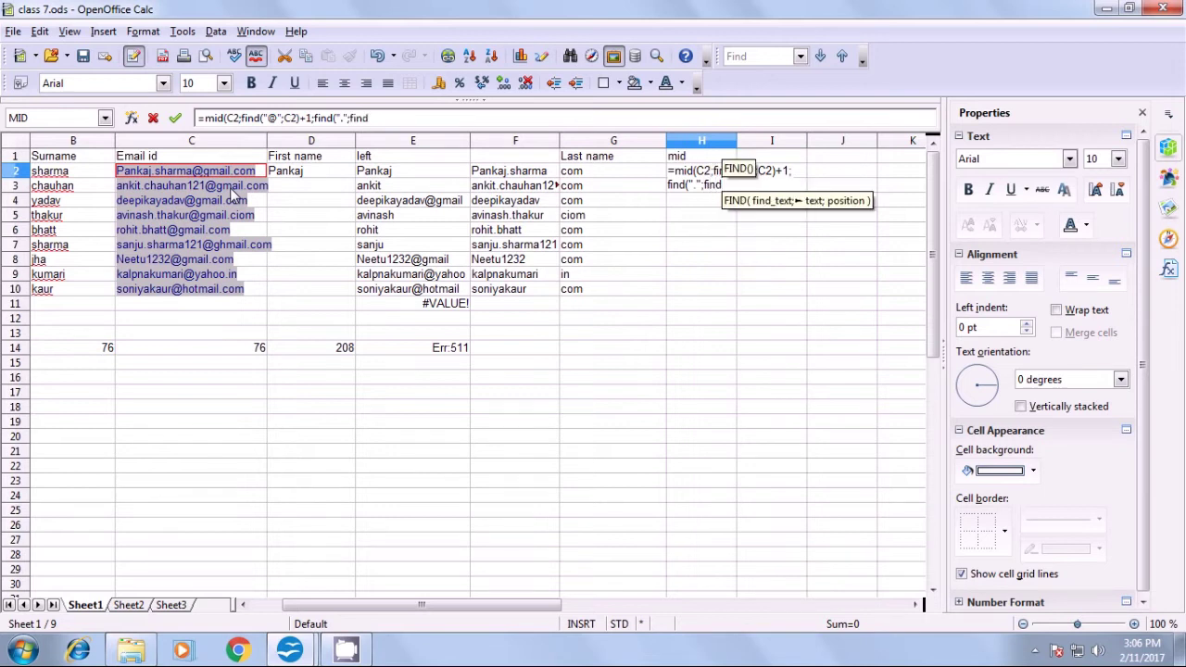
type("(")
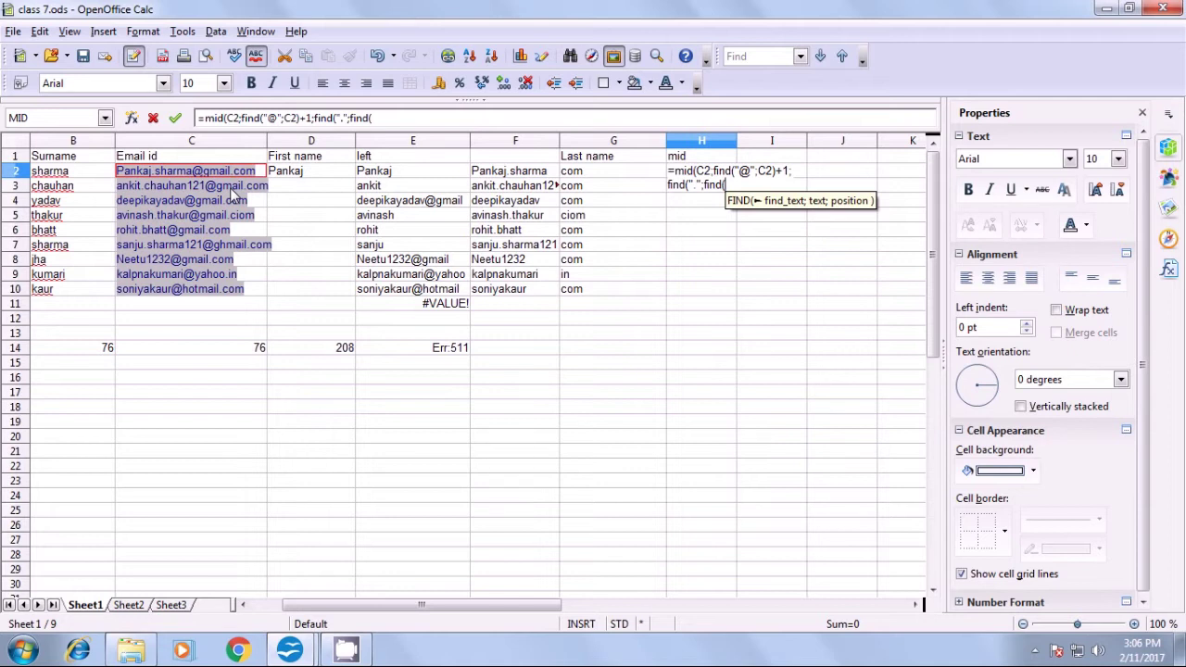
key("BackSpace")
key("BackSpace")
key("BackSpace")
key("BackSpace")
key("BackSpace")
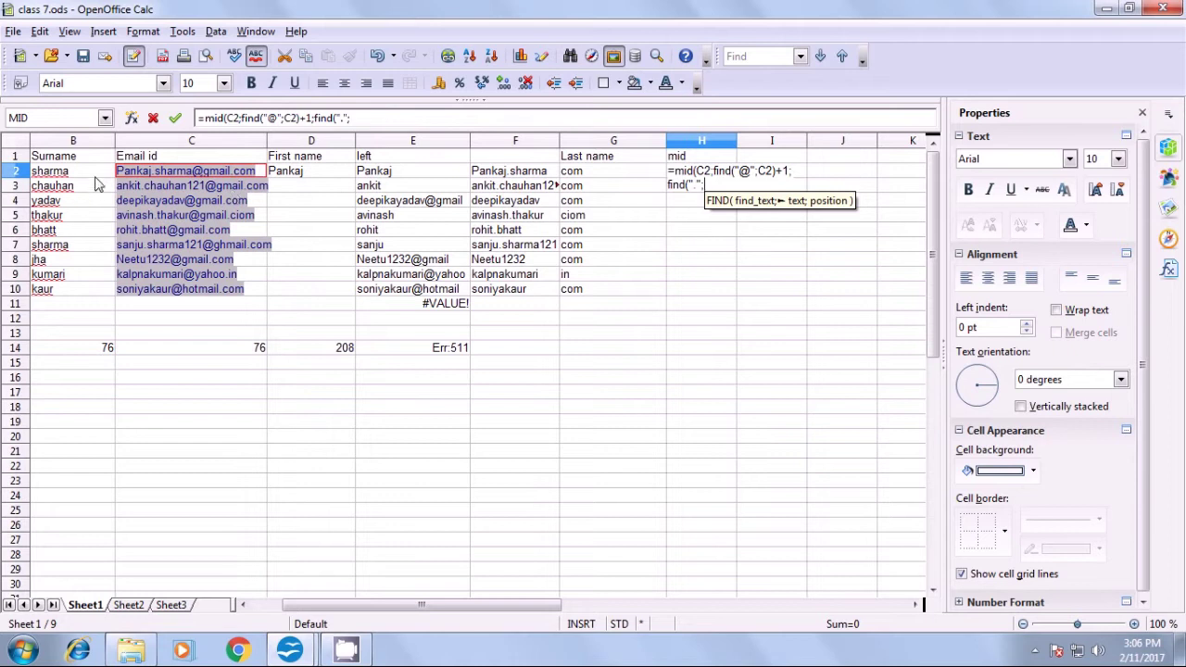
left_click(261, 173)
type(";")
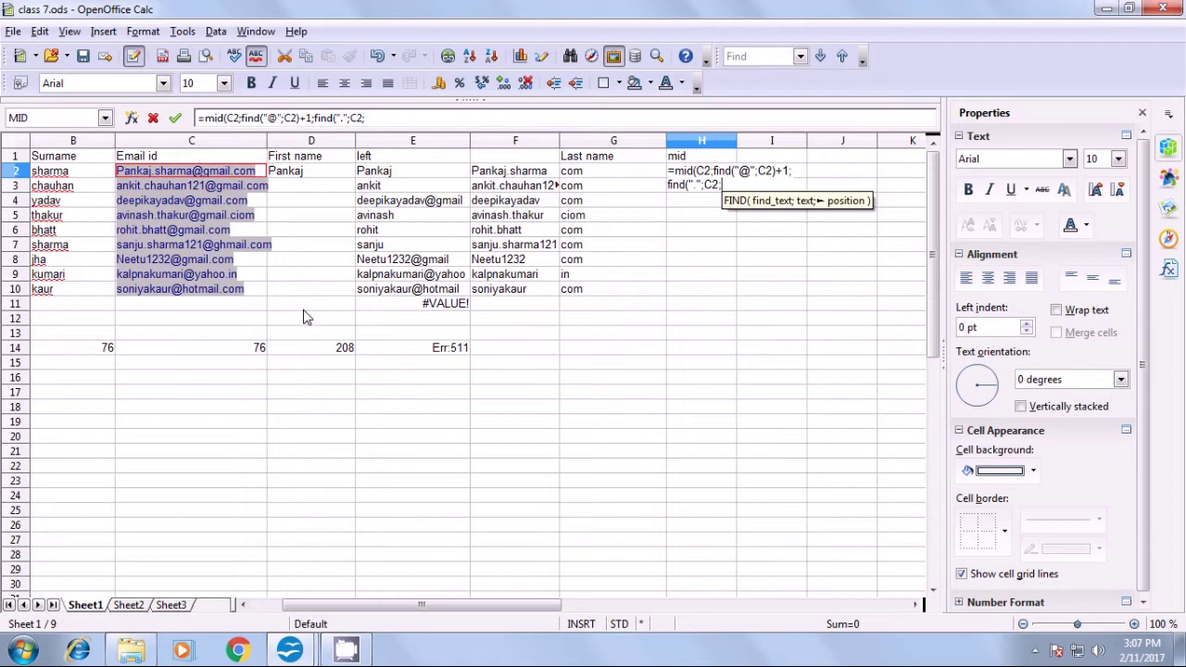
- Nest find("@";C2) as the dot search's start position, then append -find("@";
type("find")
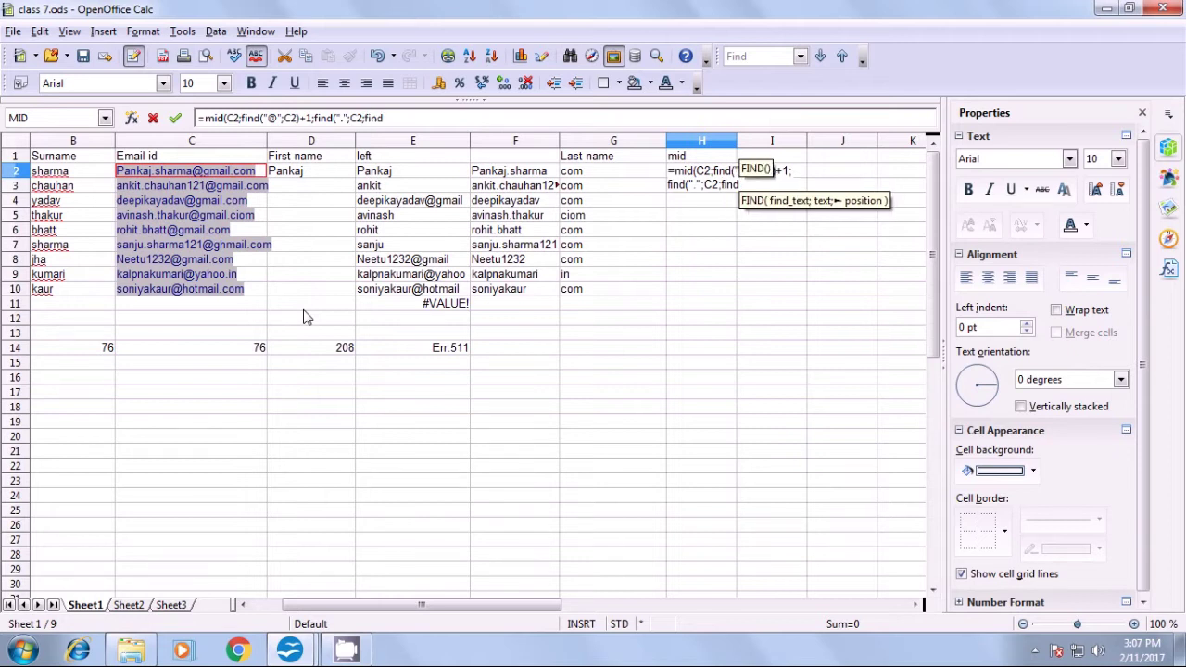
type("(")
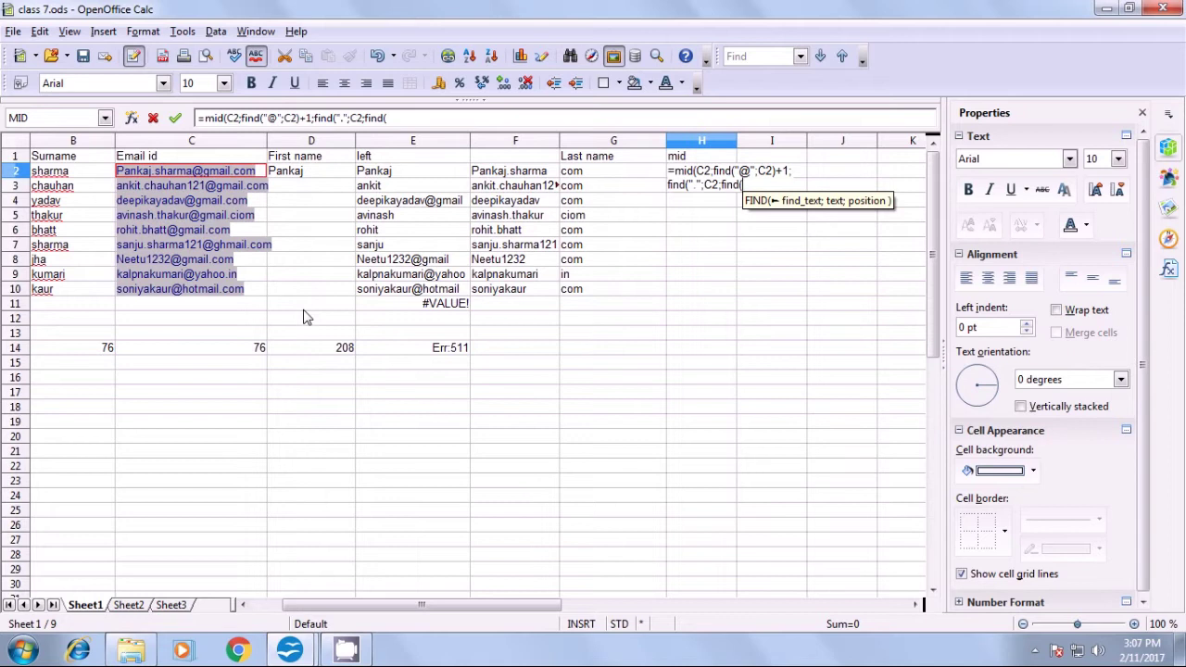
type("(")
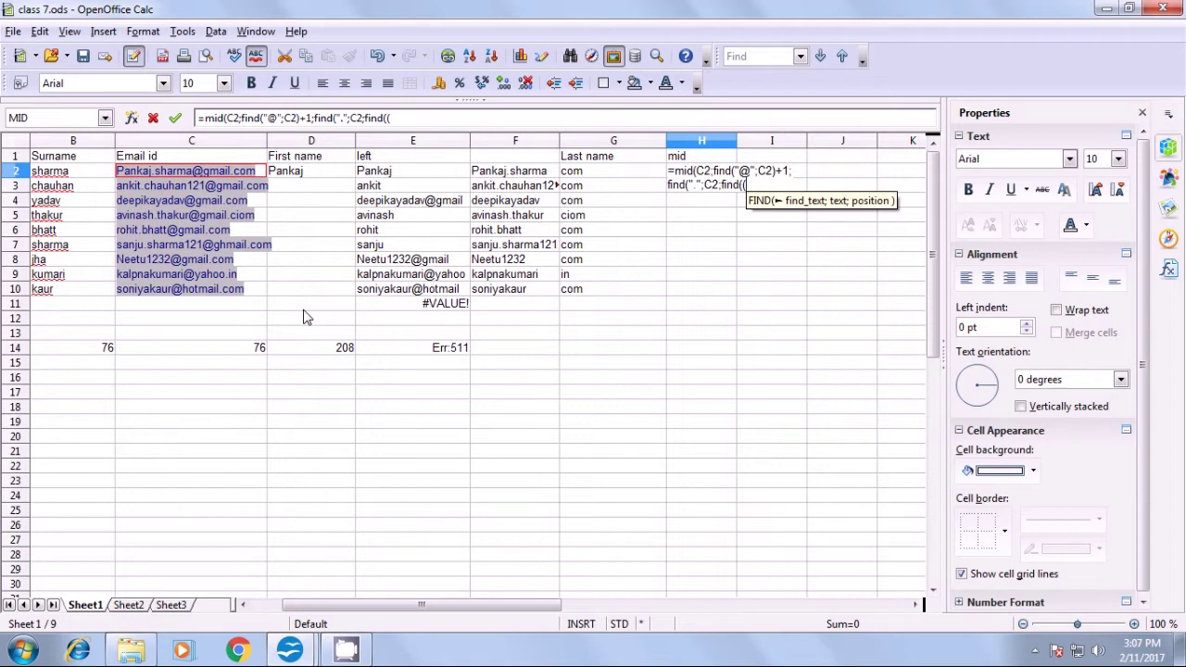
type("@")
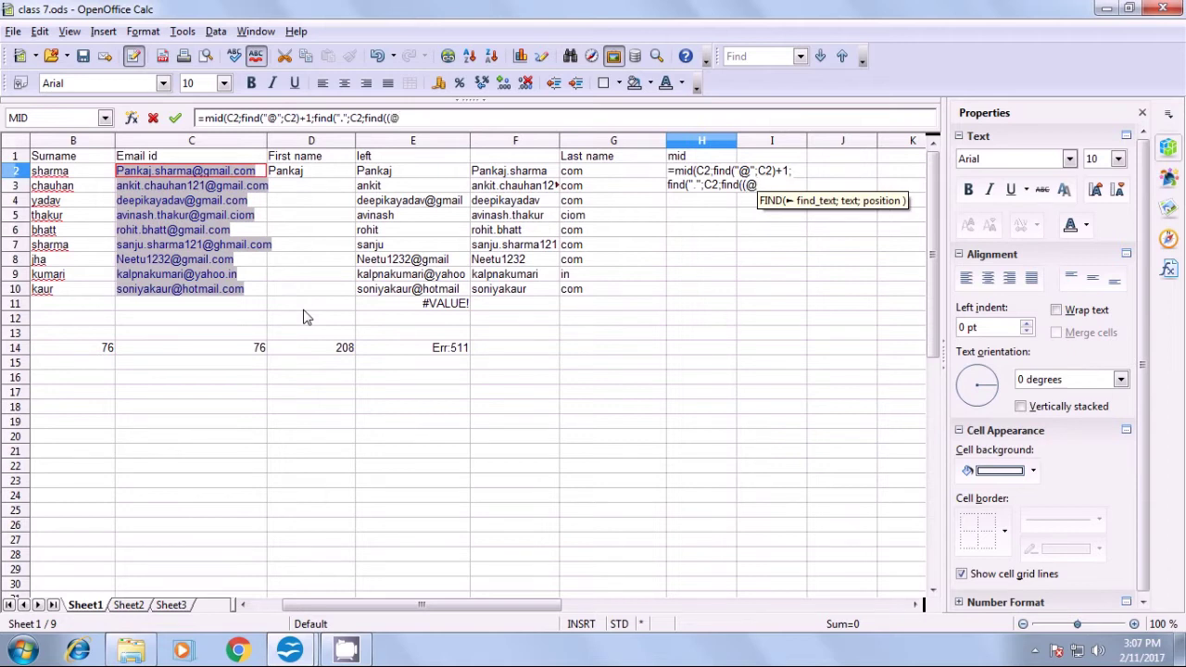
key("BackSpace")
key("BackSpace")
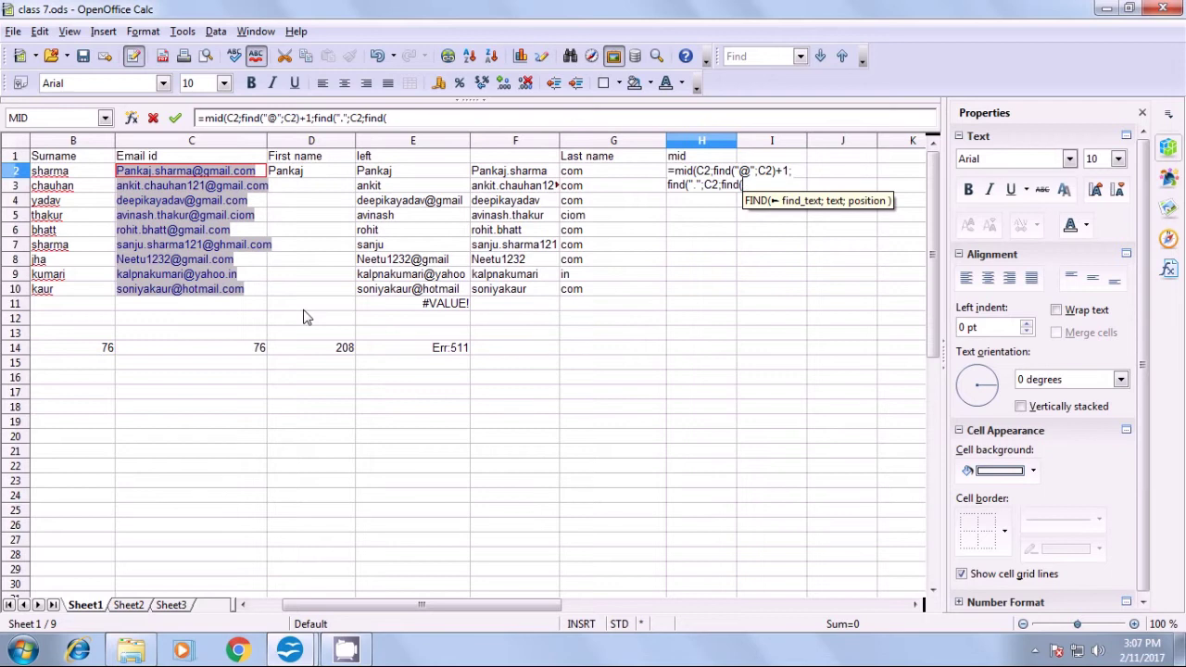
type("\"@\"")
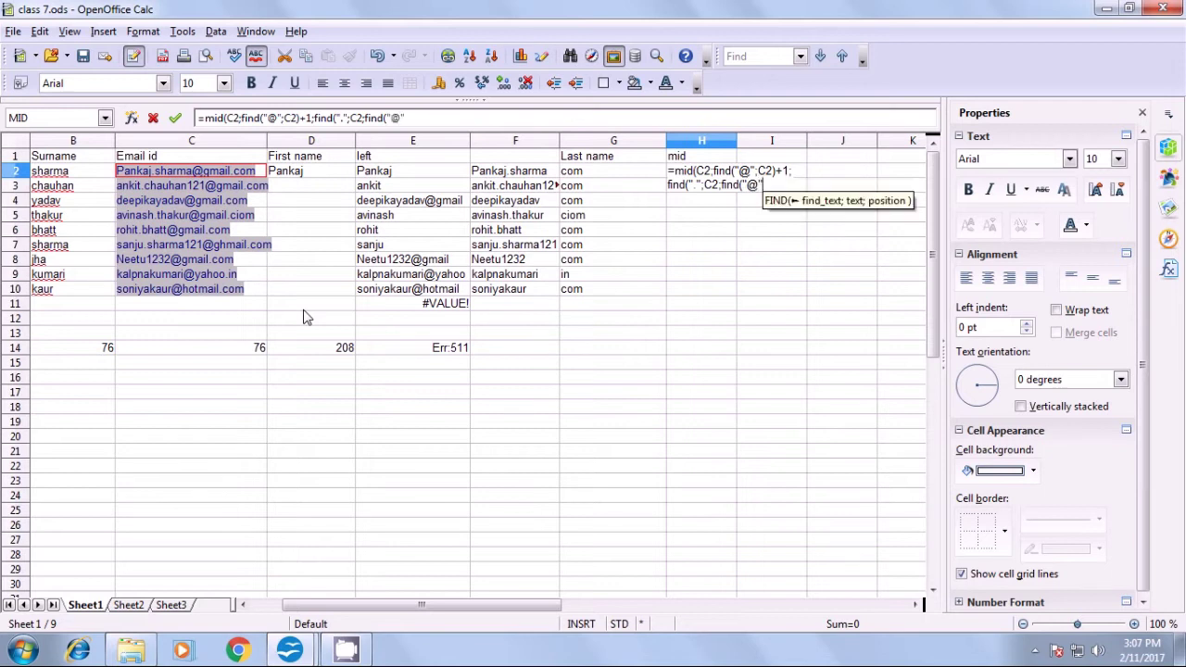
type(";")
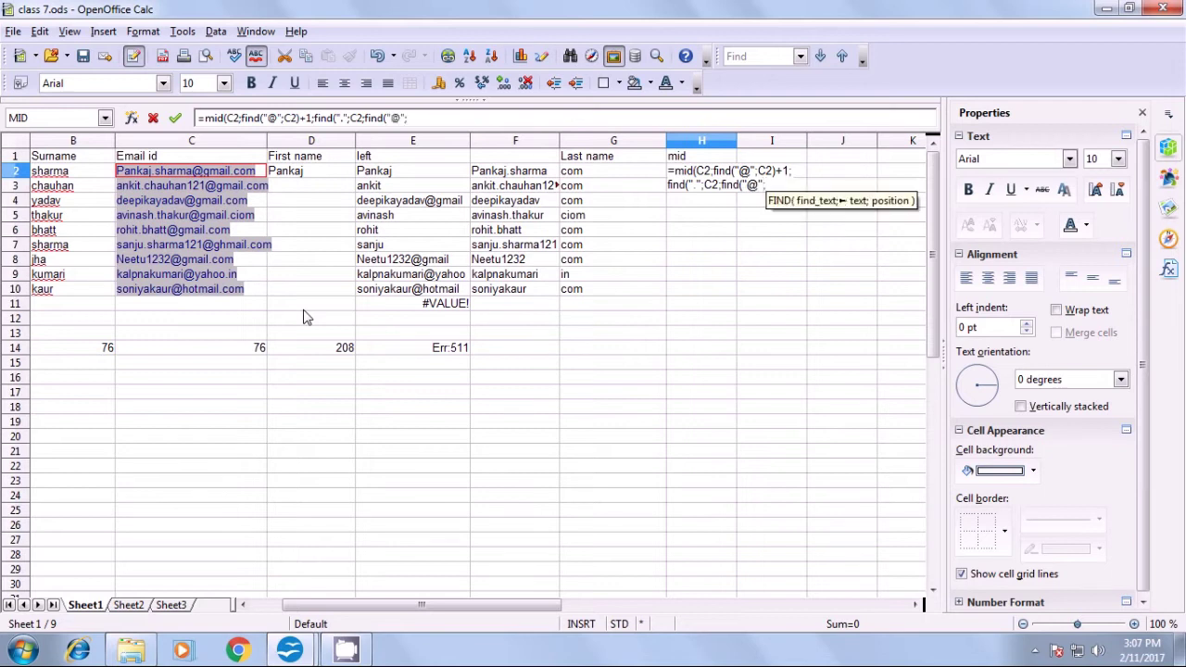
left_click(262, 176)
type("))")
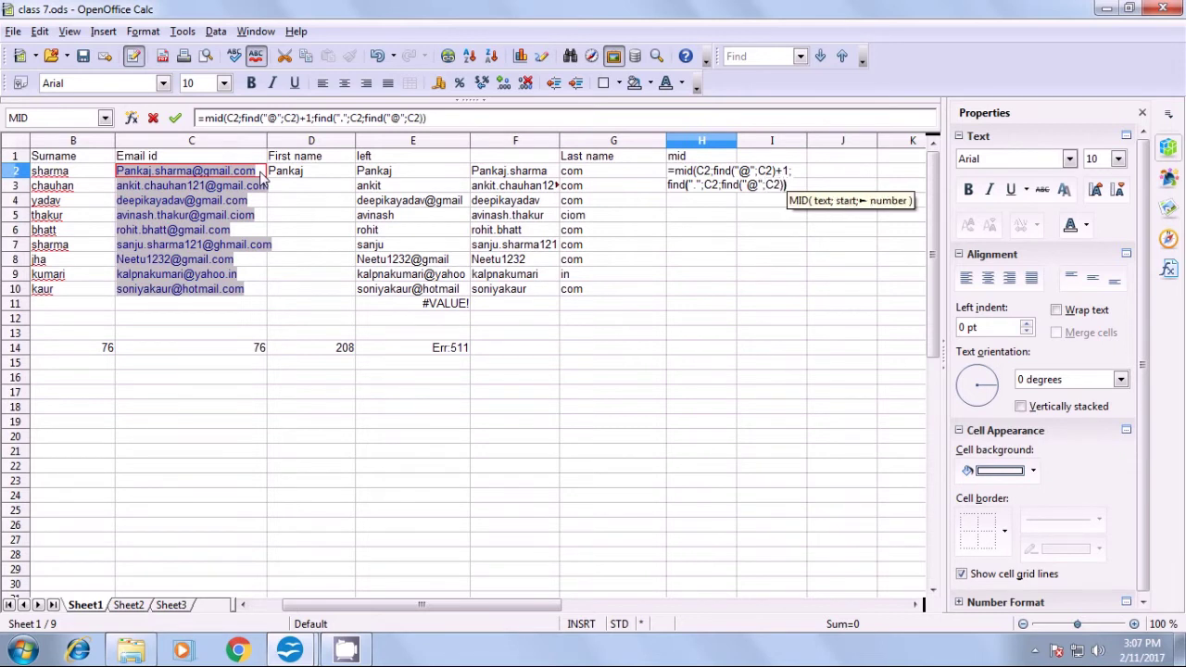
type("-")
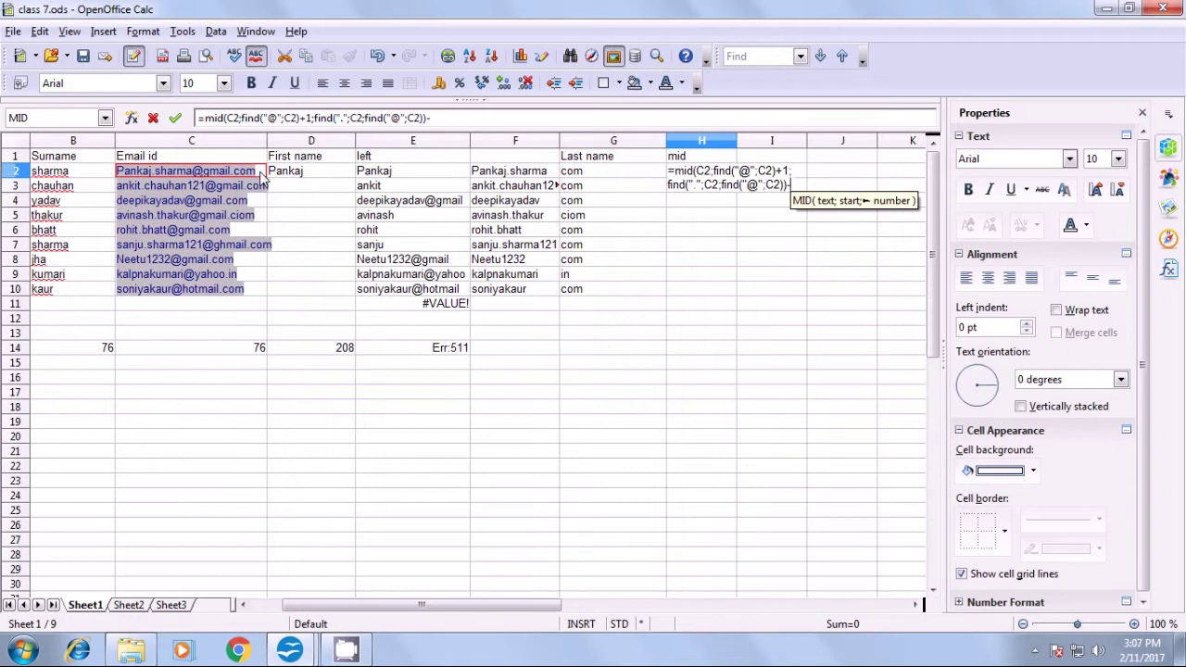
type("find")
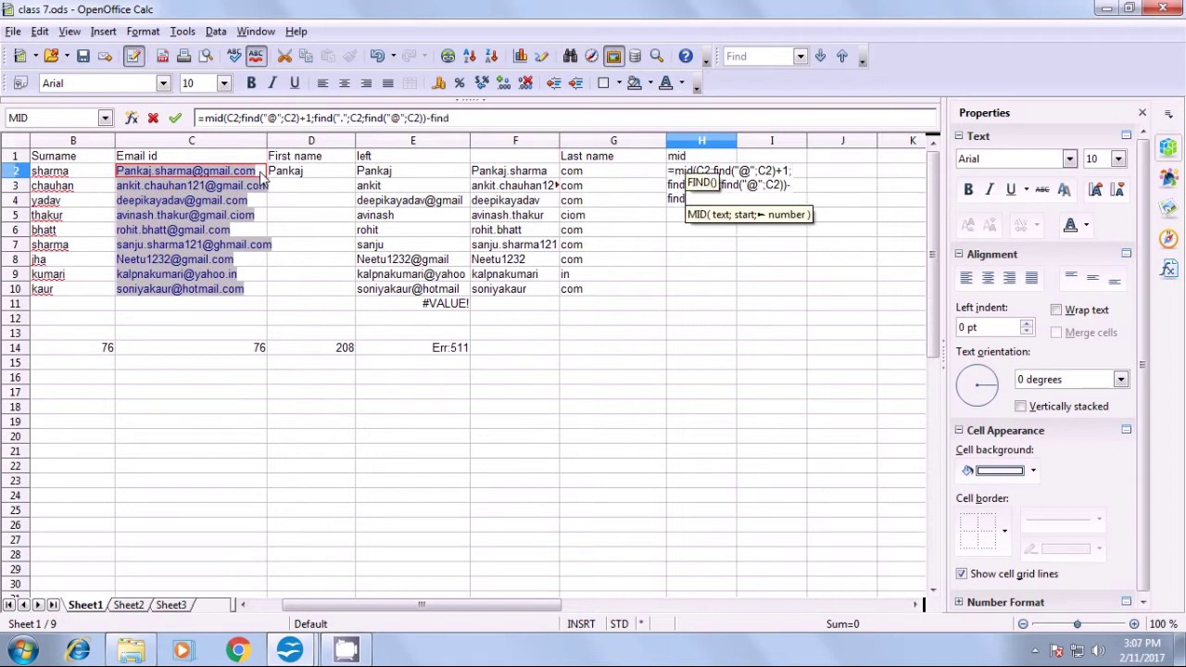
type("(")
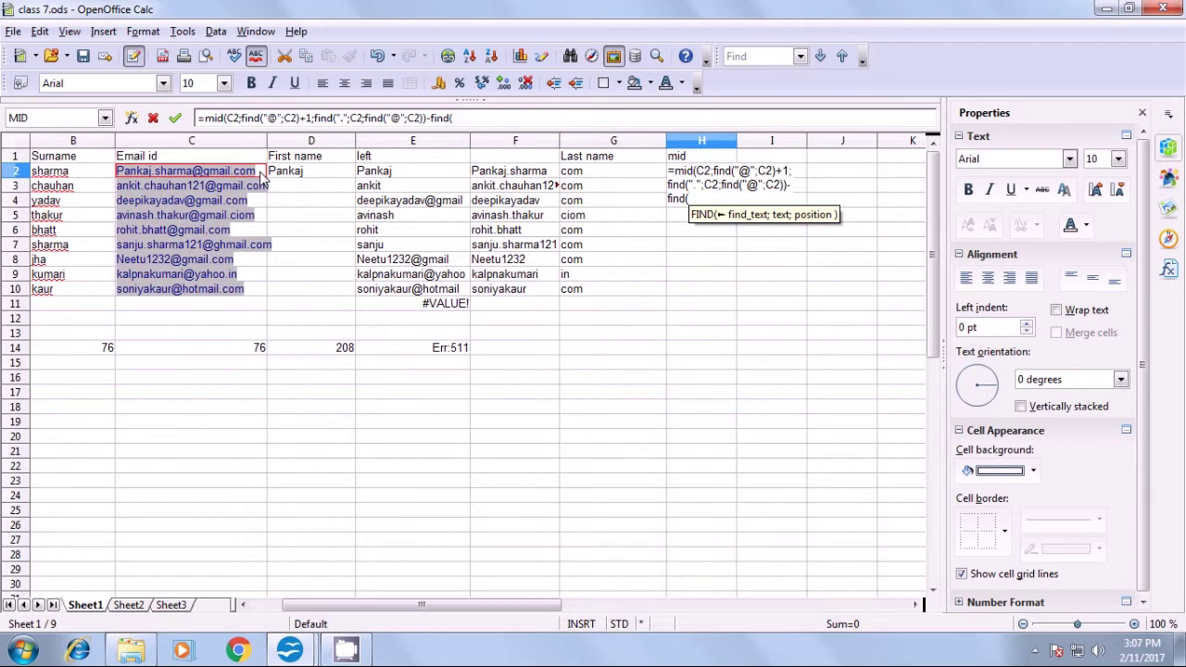
type("\"@")
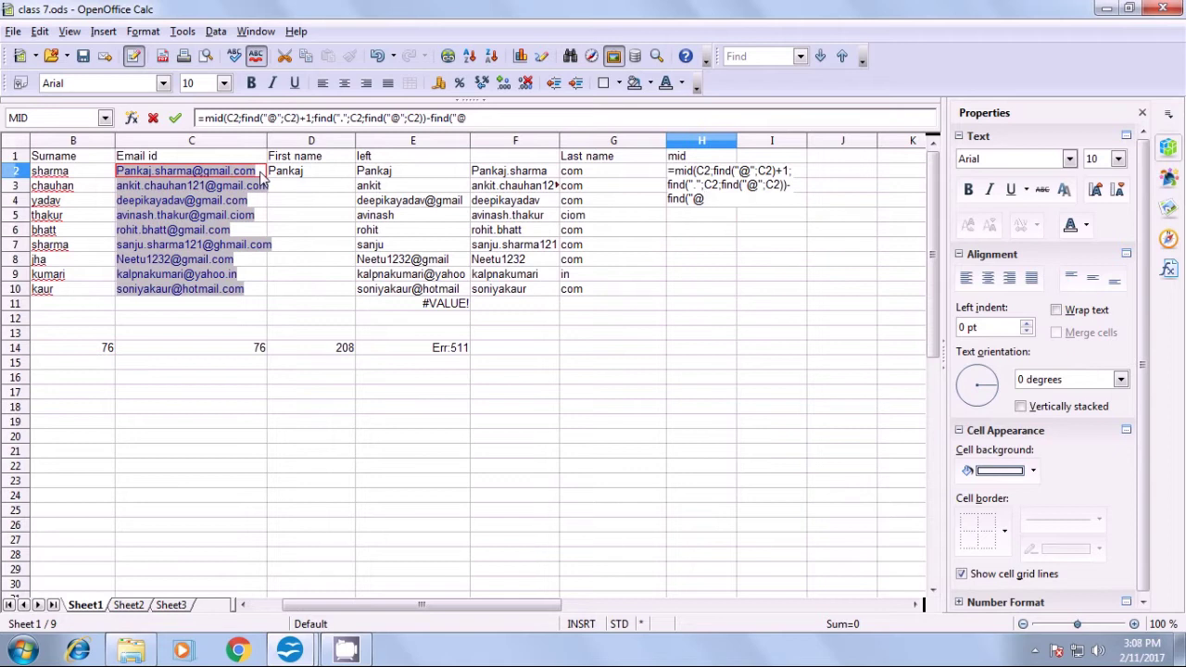
type("\"")
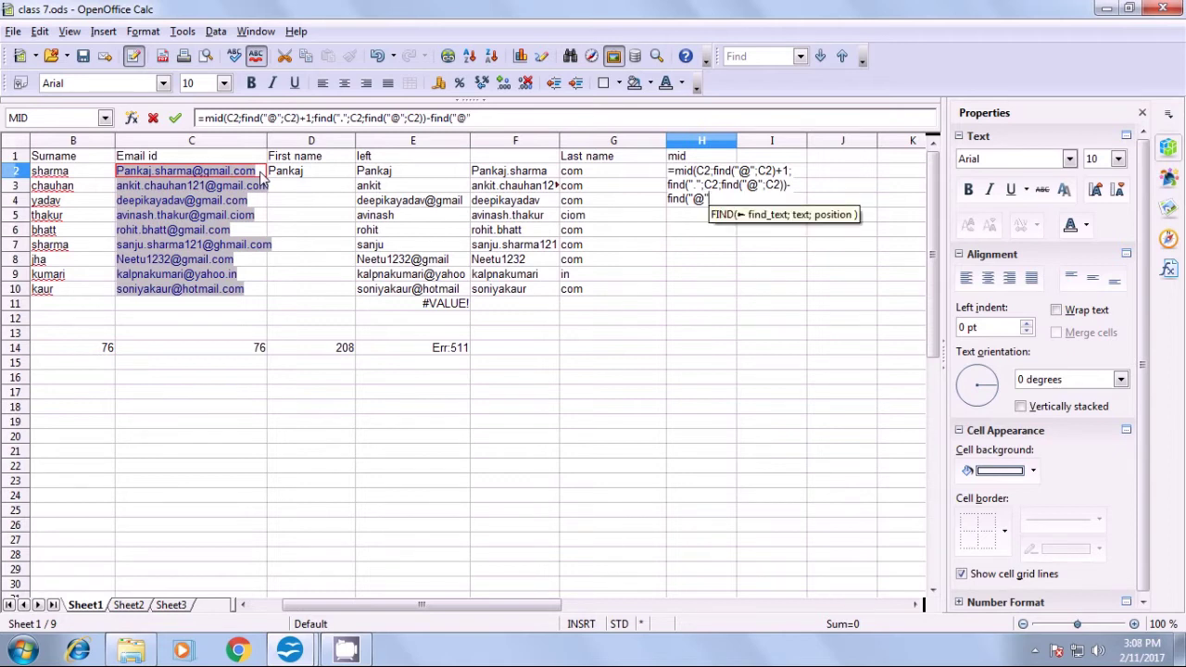
type(";")
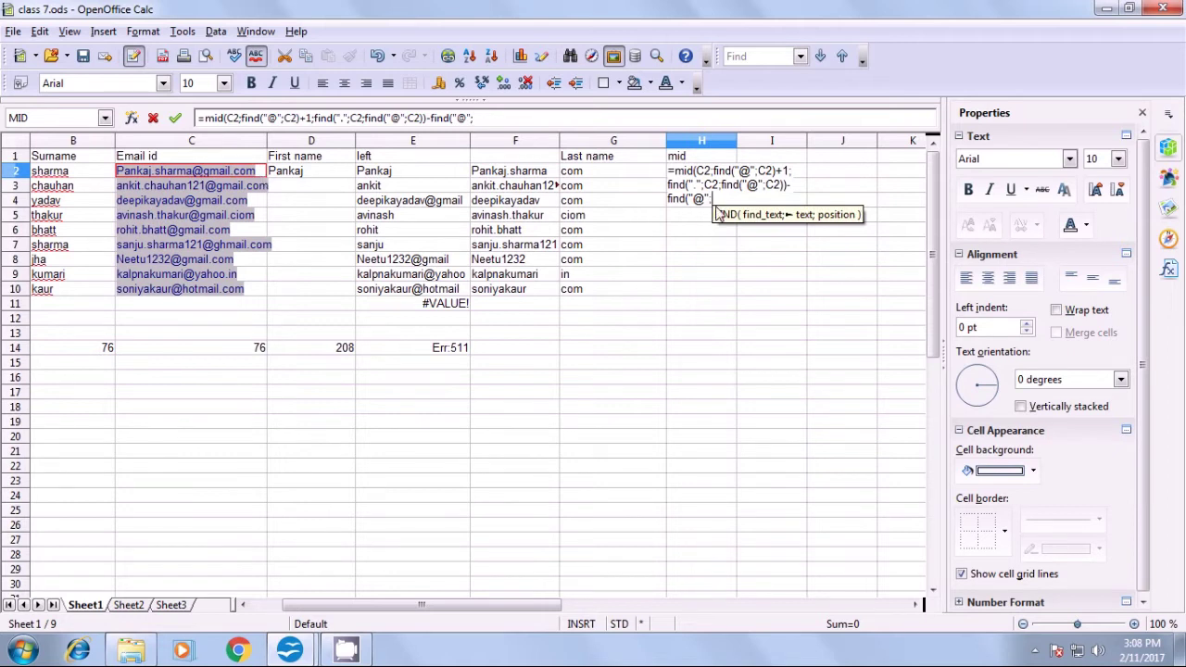
- Finish the H2 formula with -FIND("@";C2)-1) so it returns gmail
left_click(263, 176)
type(")")
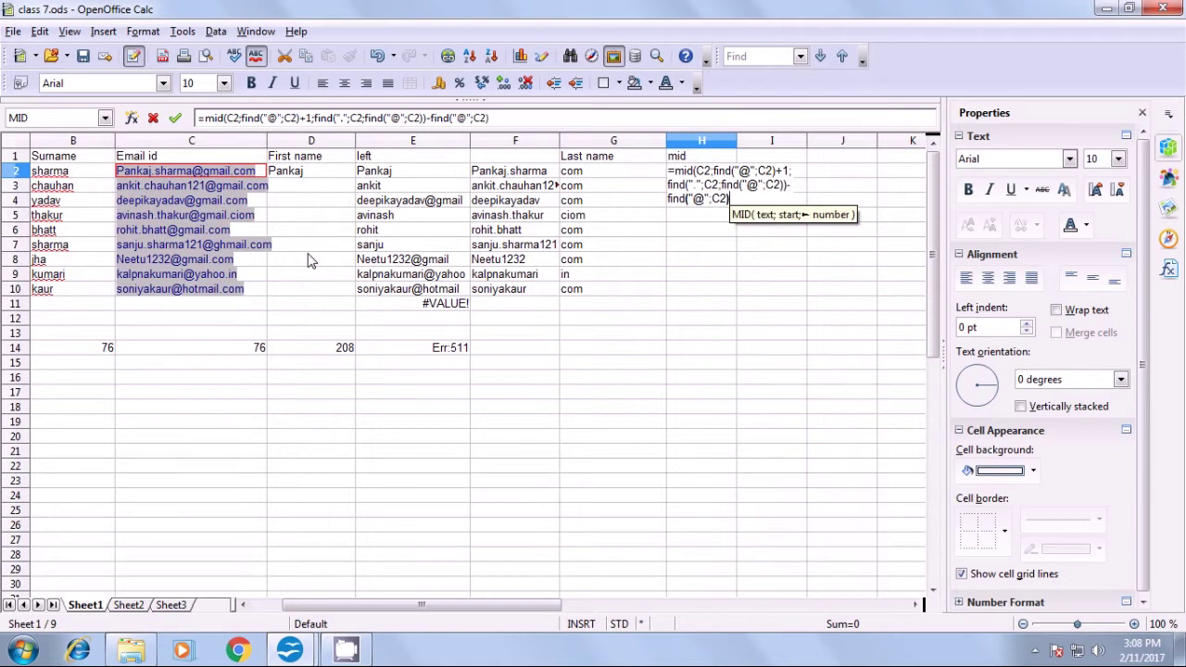
type("-1")
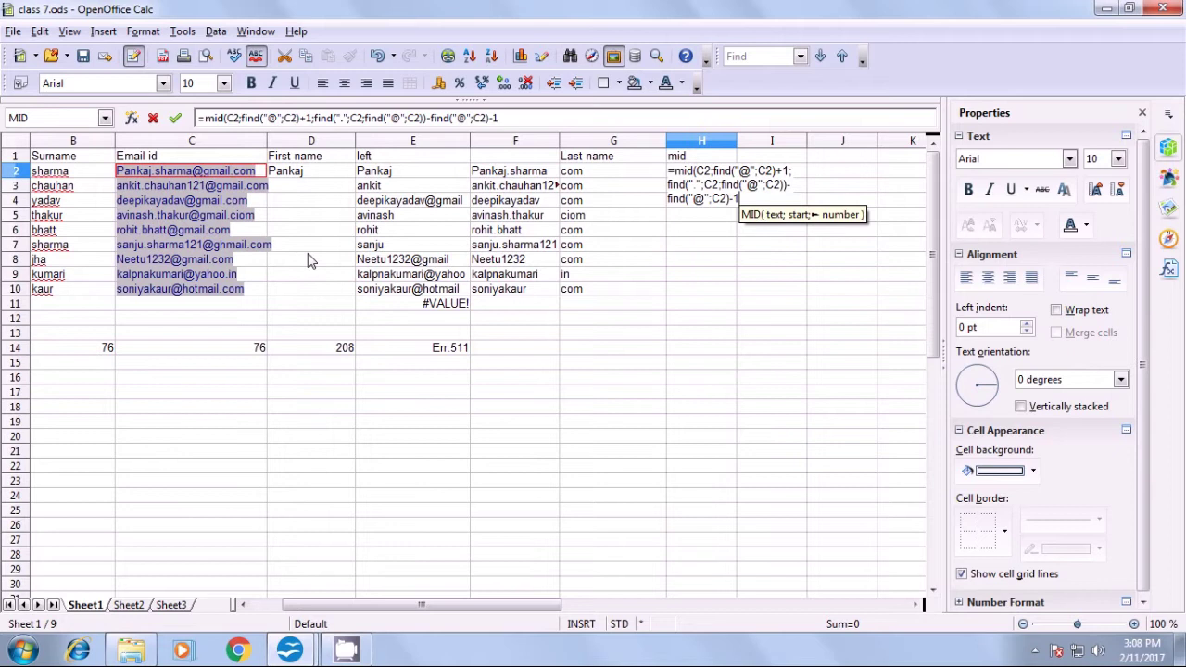
type(")")
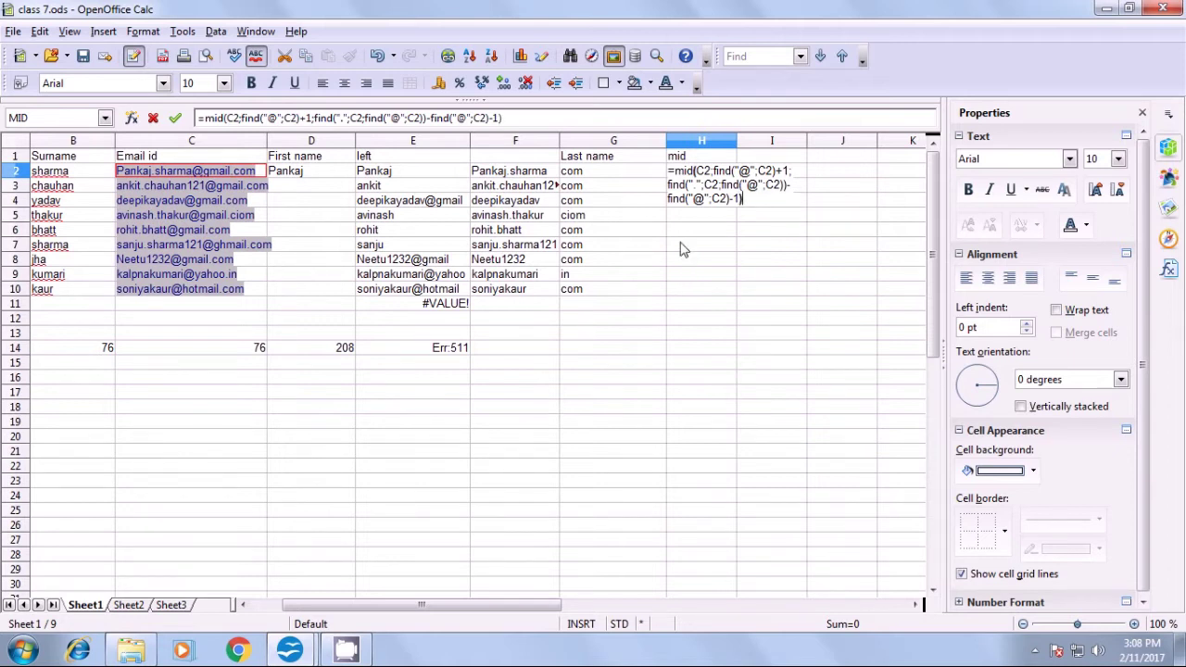
key("Return")
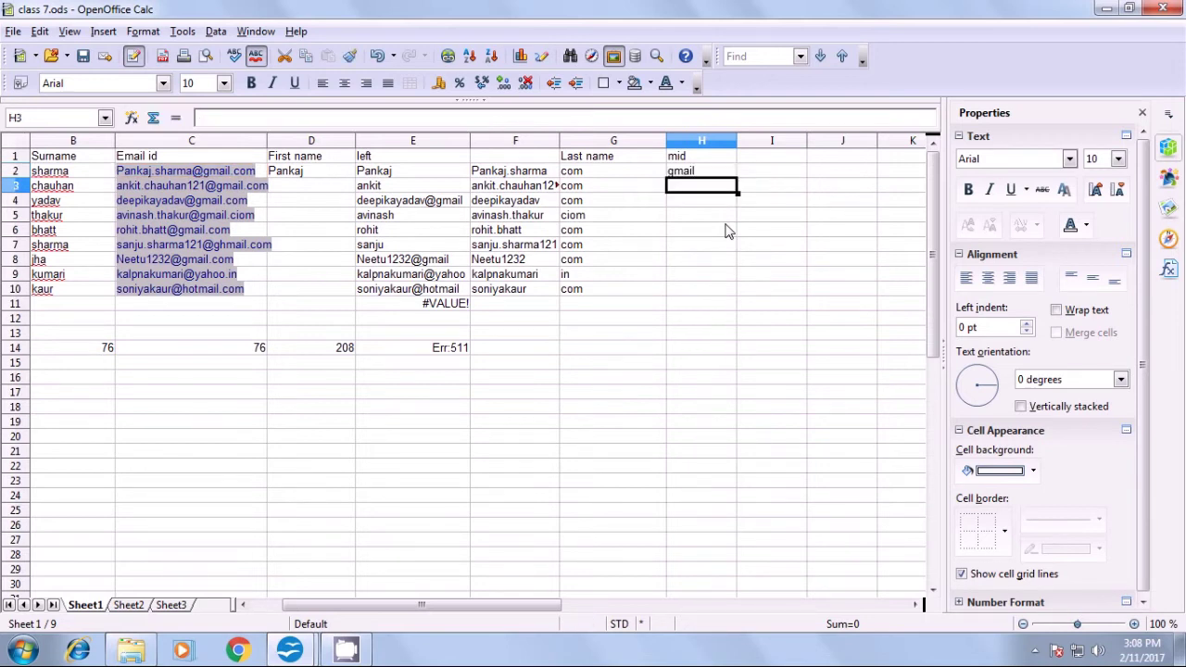
left_click(695, 179)
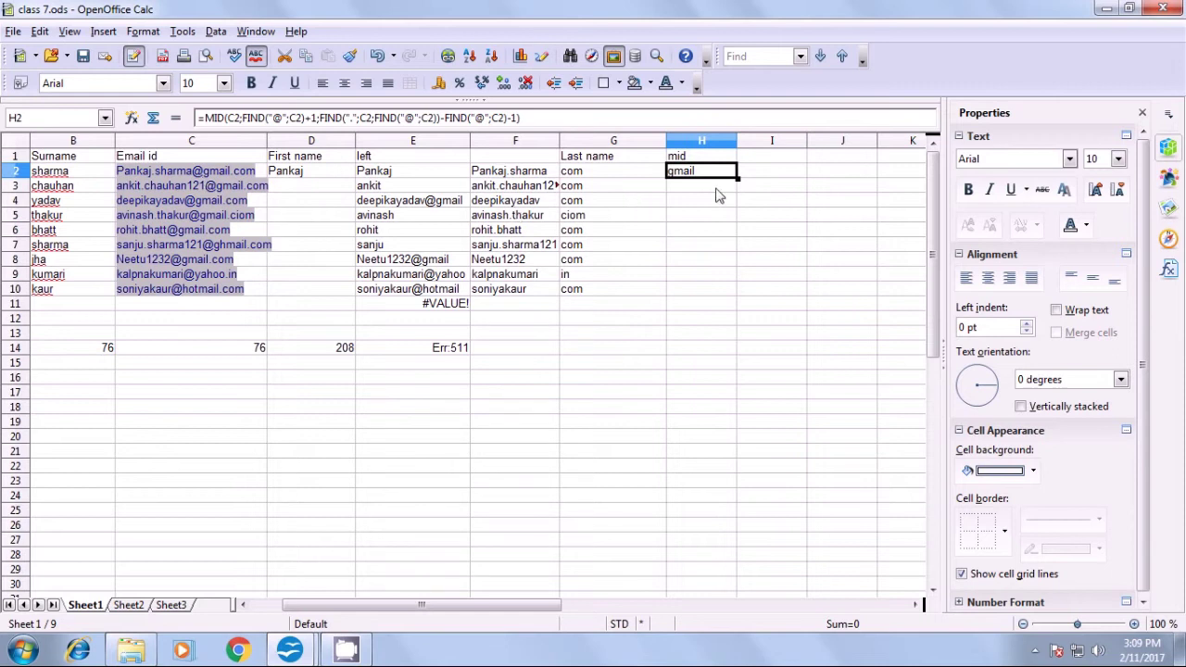
- Fill the H2 domain formula down through H10
left_click(707, 191)
left_click(708, 175)
left_click_drag(738, 179, 747, 294)
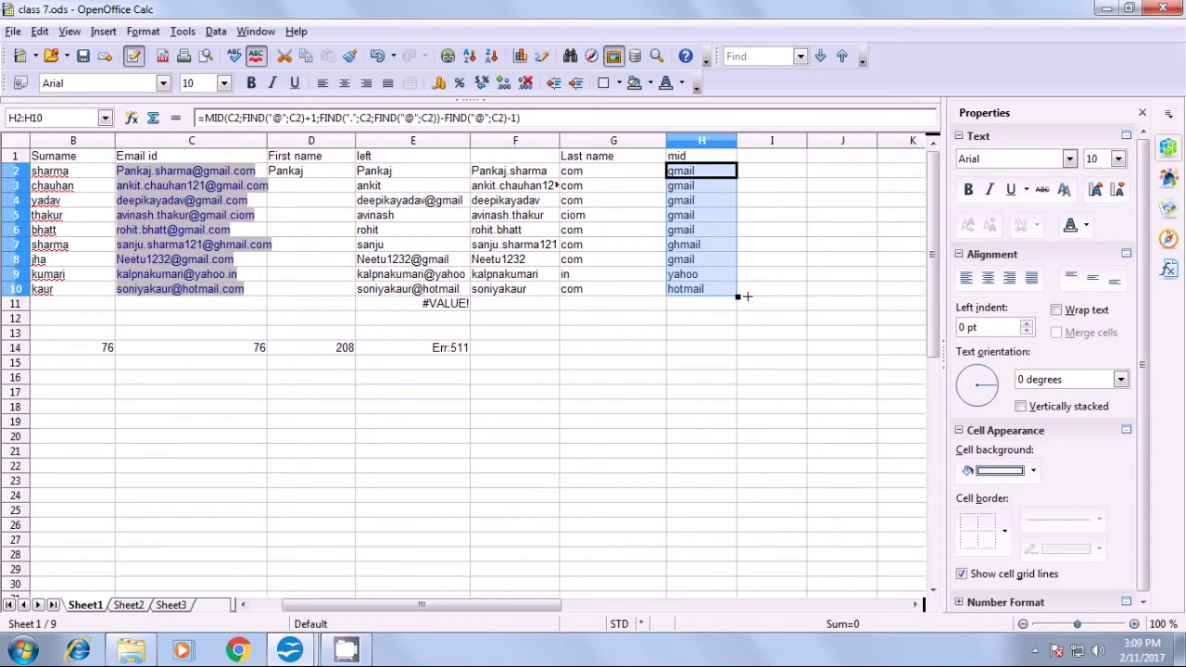
- Check the copied formulas in H3 through H10 show each domain name
left_click(781, 245)
left_click(693, 188)
left_click(690, 202)
left_click(692, 221)
left_click(693, 231)
left_click(694, 246)
left_click(691, 261)
left_click(692, 275)
left_click(692, 290)
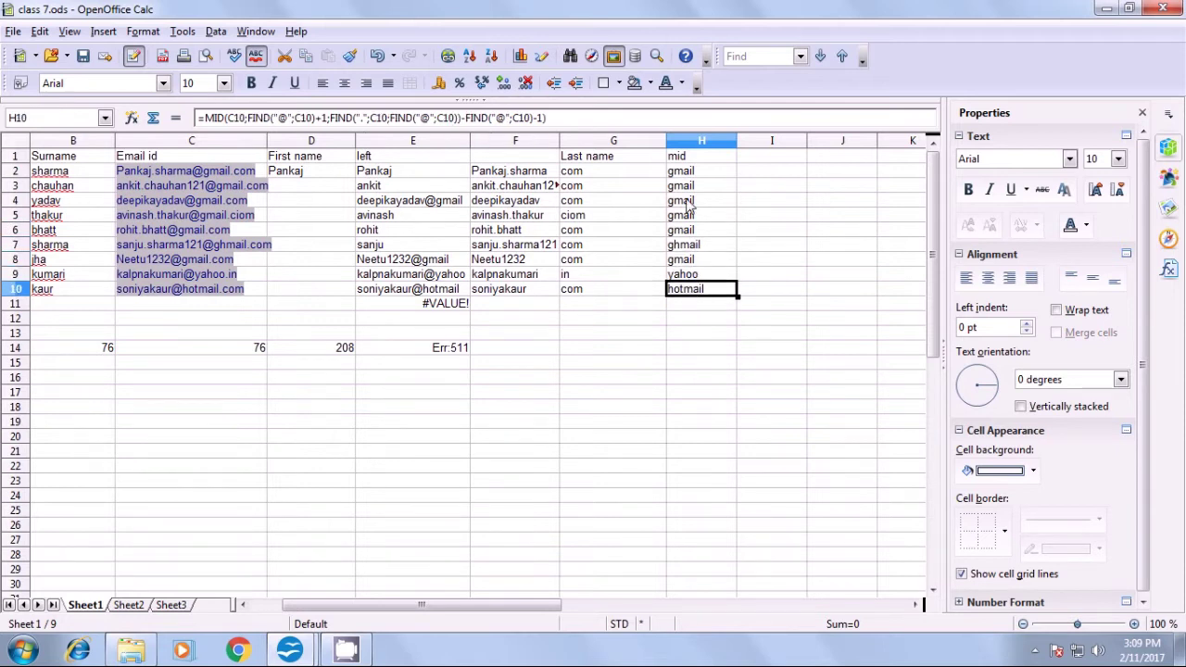
left_click(690, 324)
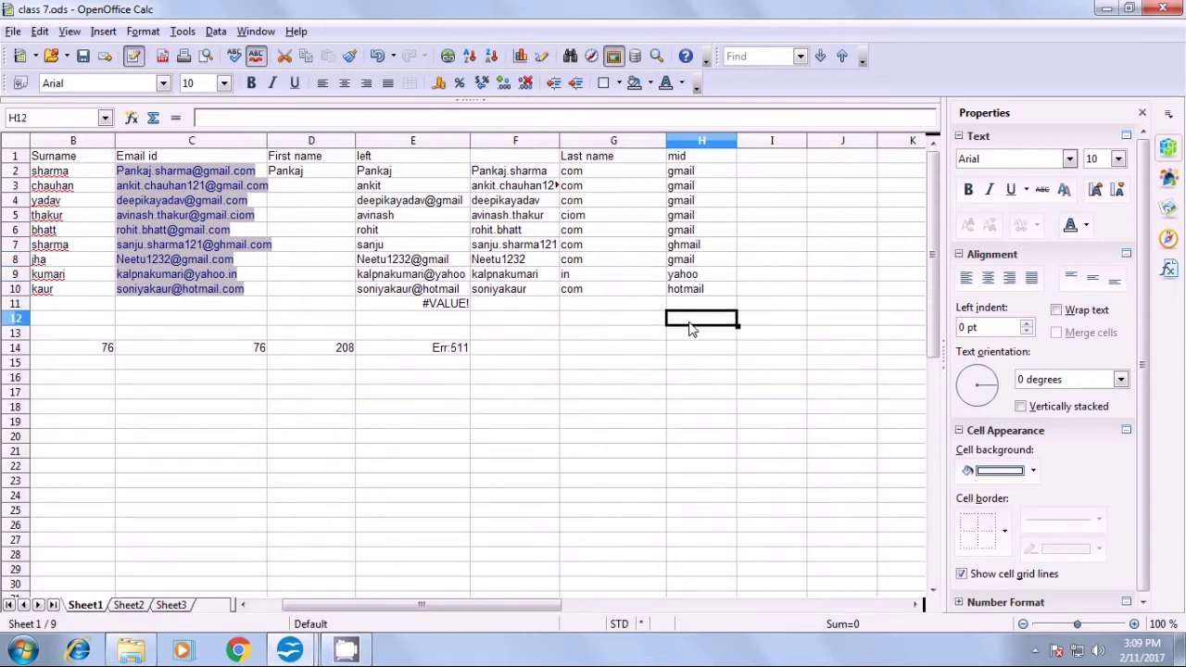
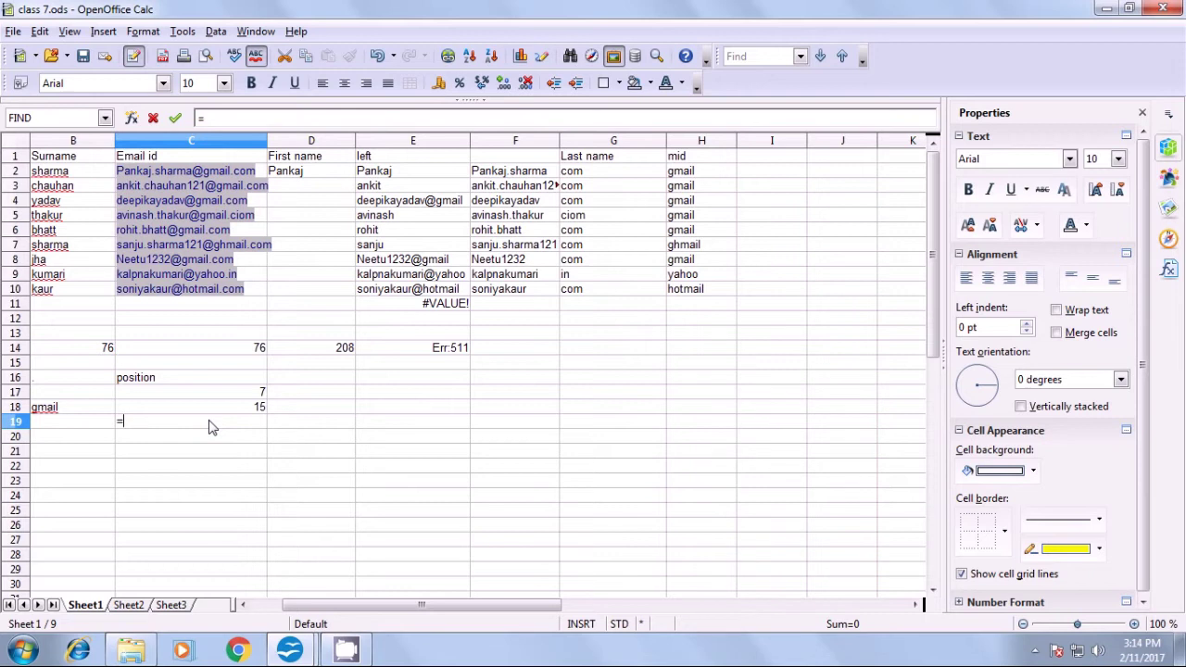
- Enter =SEARCH("gmail";C2;1) in C19, which returns 15
type("search(")
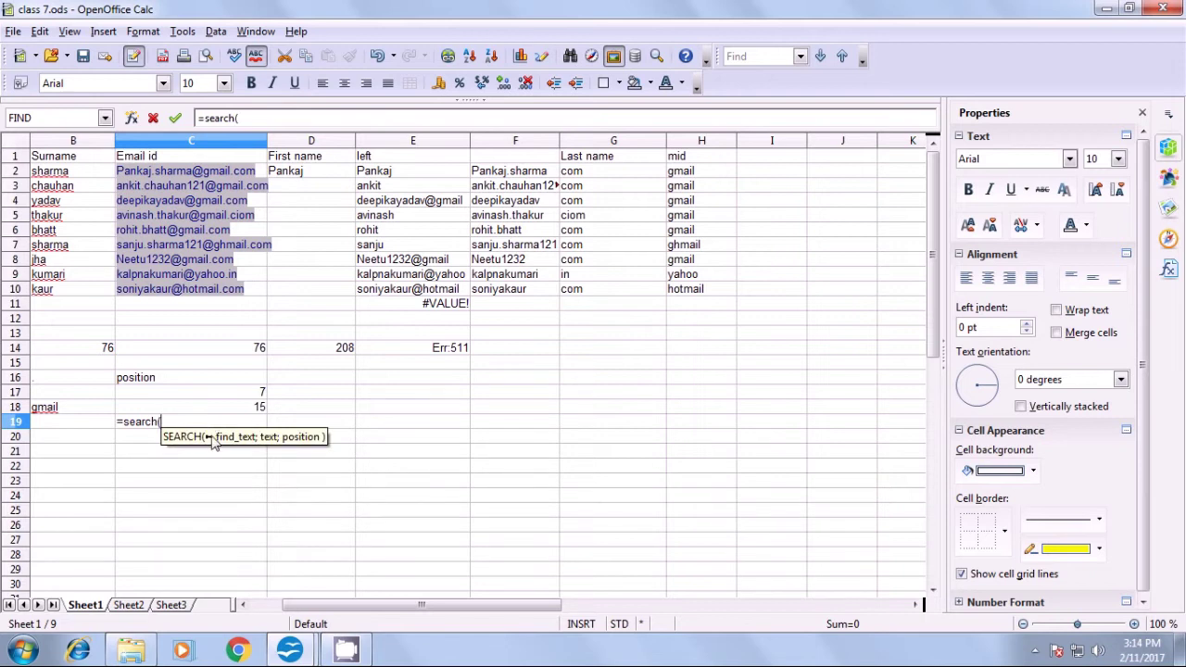
type("\"")
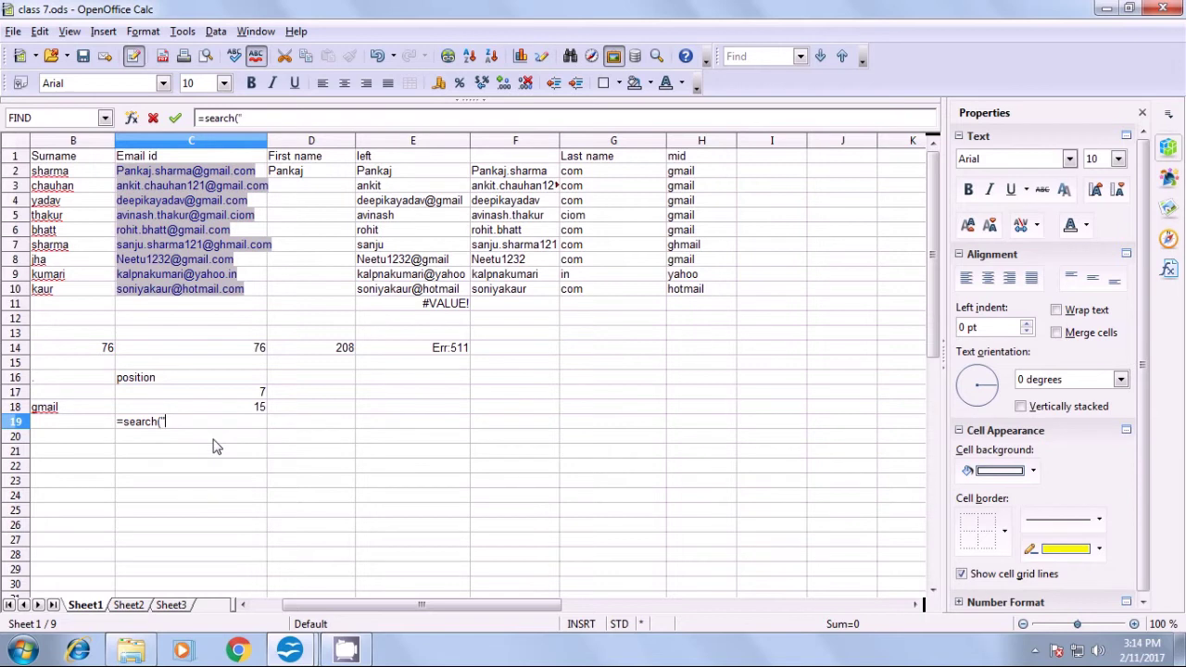
type("gmail\";")
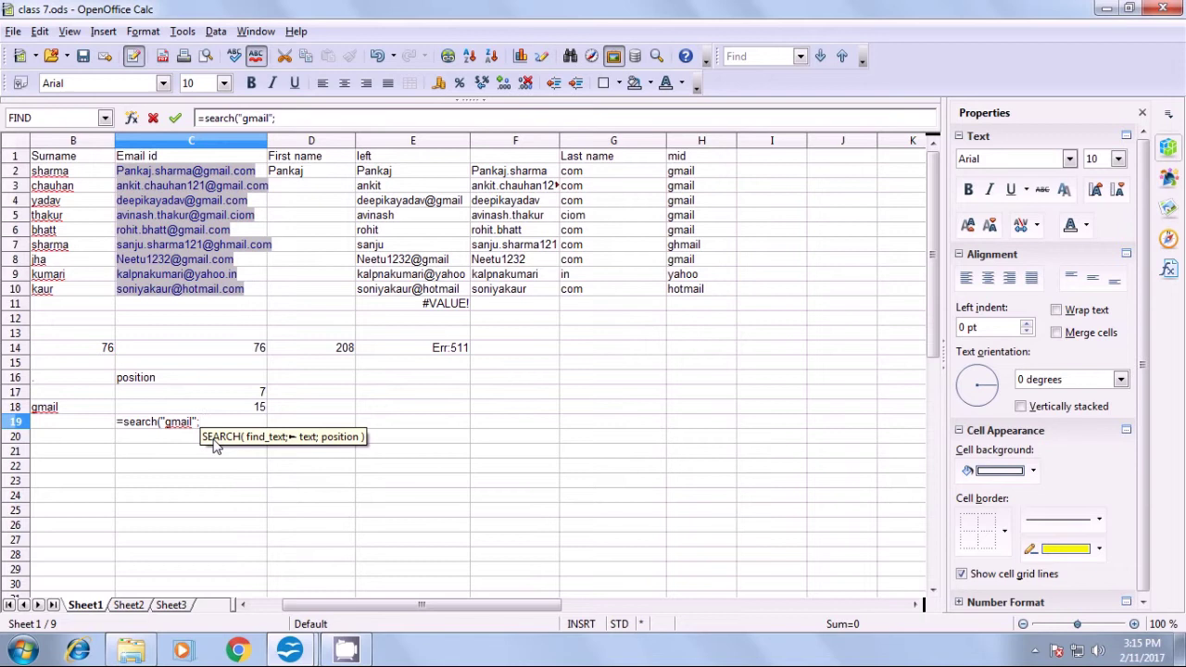
left_click(261, 174)
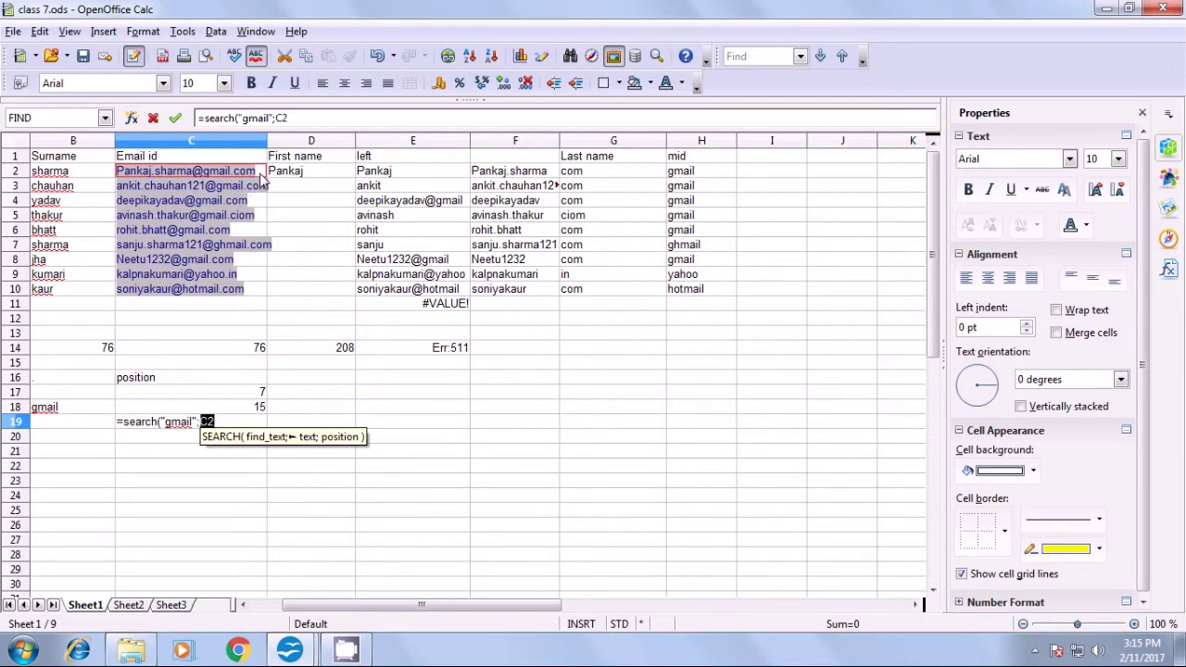
type(";")
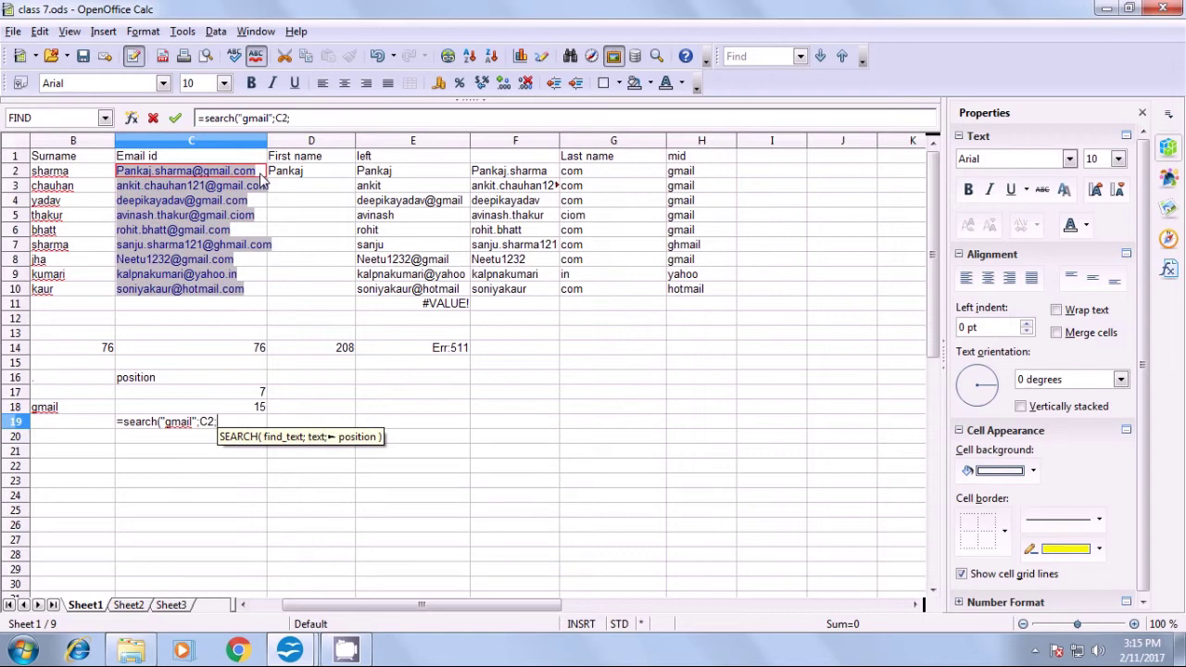
type("1")
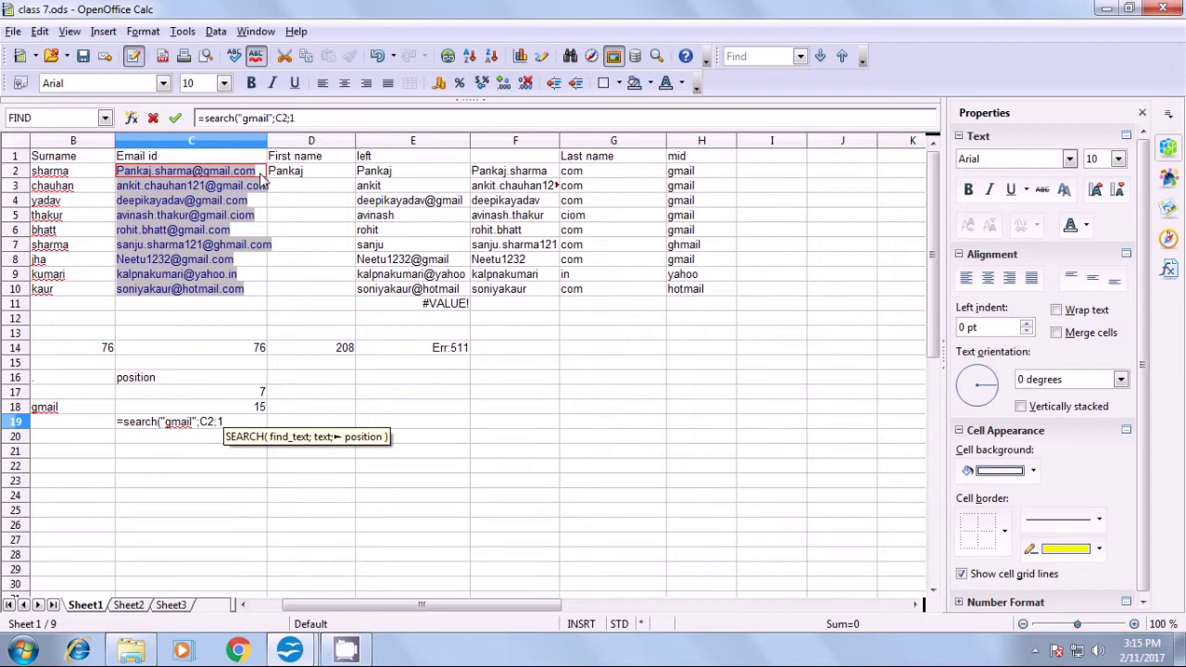
type(")")
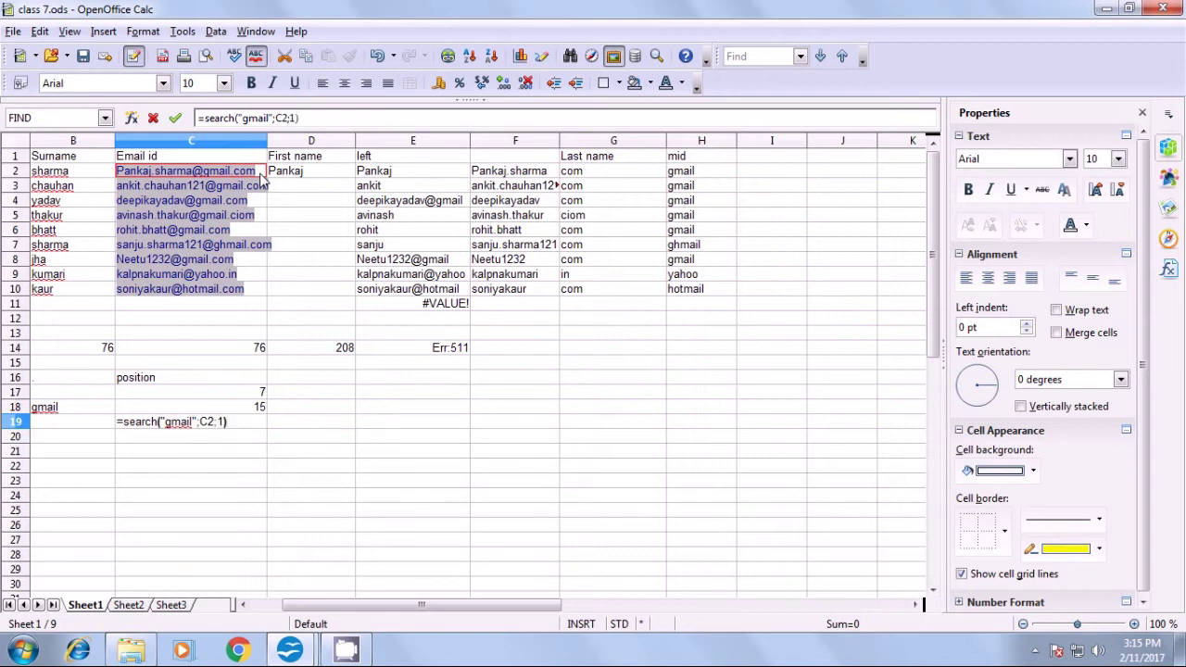
key("Return")
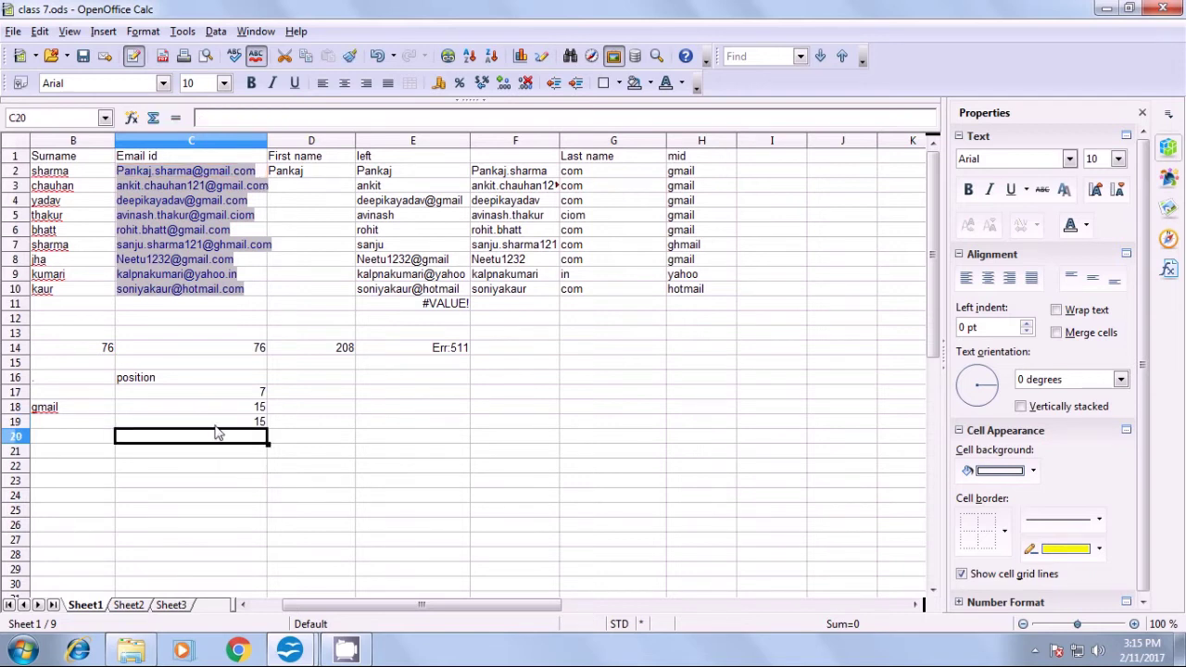
left_click(214, 426)
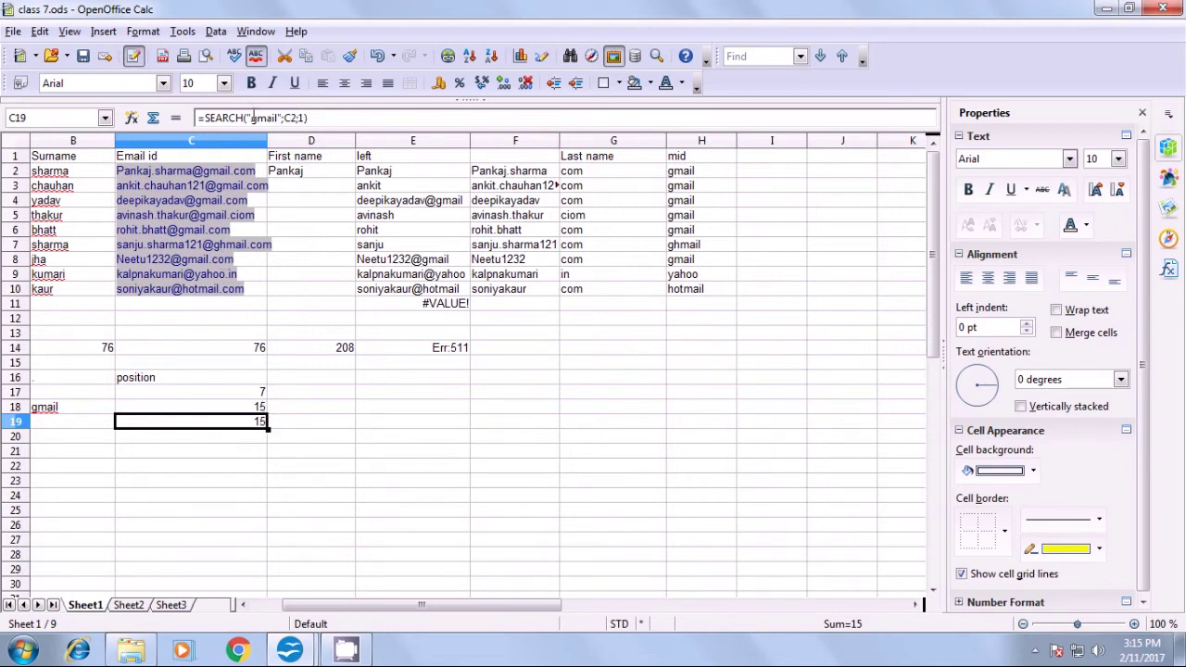
- Change the C19 search text to uppercase GMAIL; the result stays 15
left_click(254, 117)
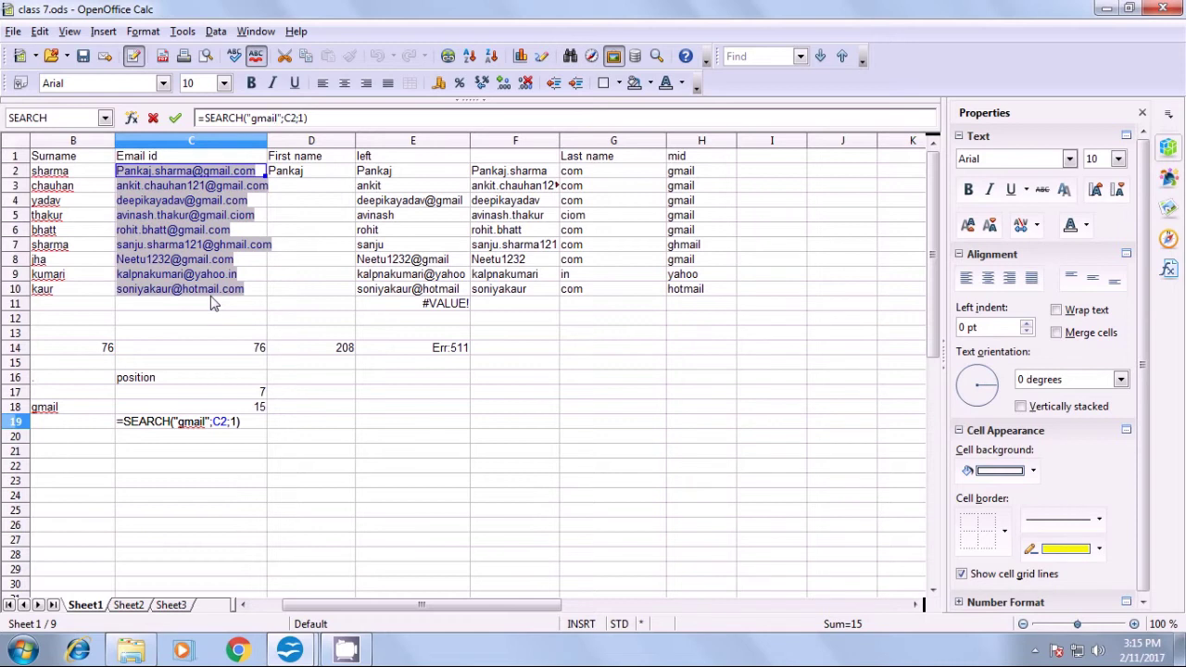
key("BackSpace")
key("BackSpace")
key("BackSpace")
key("BackSpace")
key("BackSpace")
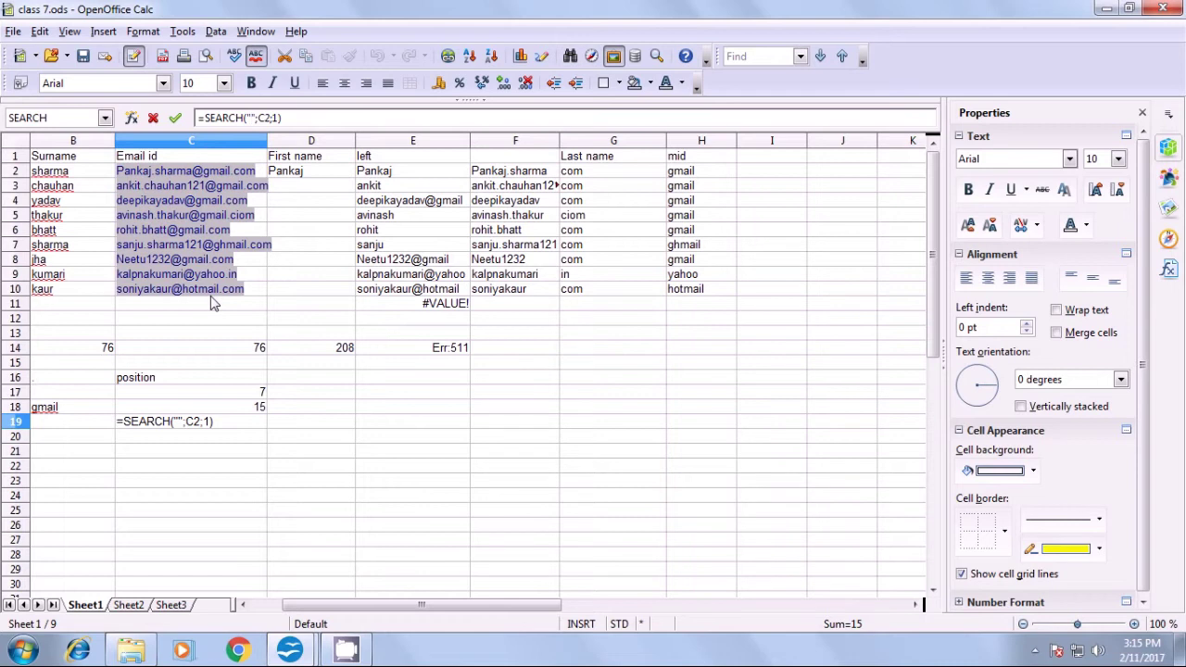
type("GMAIL")
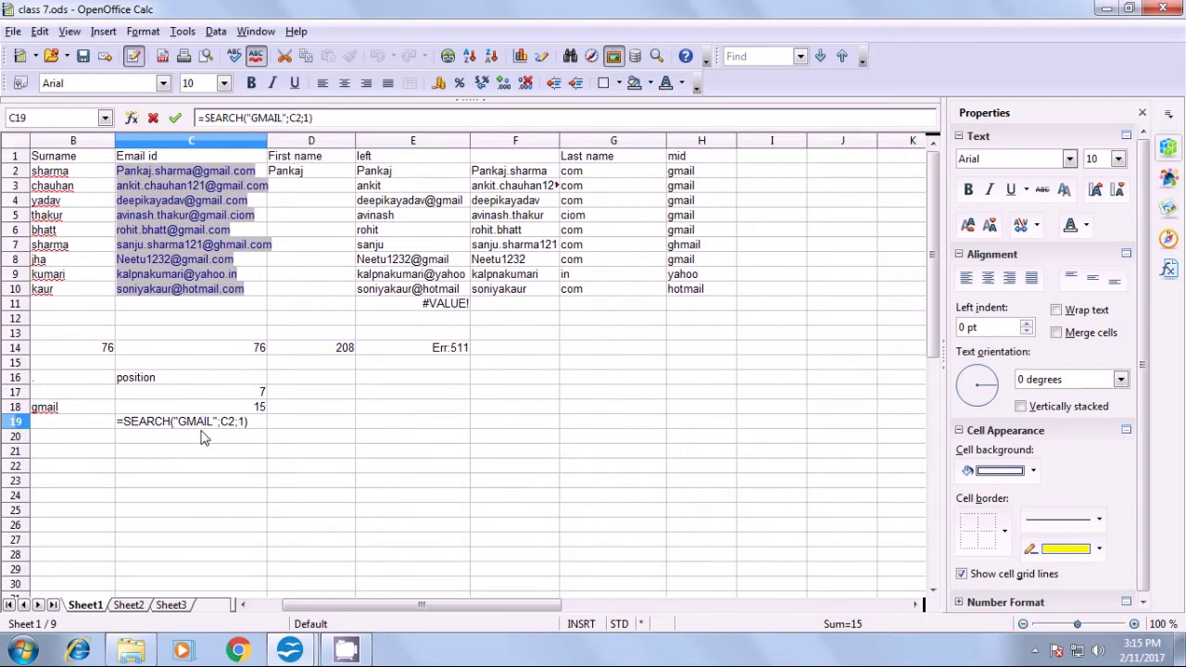
key("Return")
left_click(252, 426)
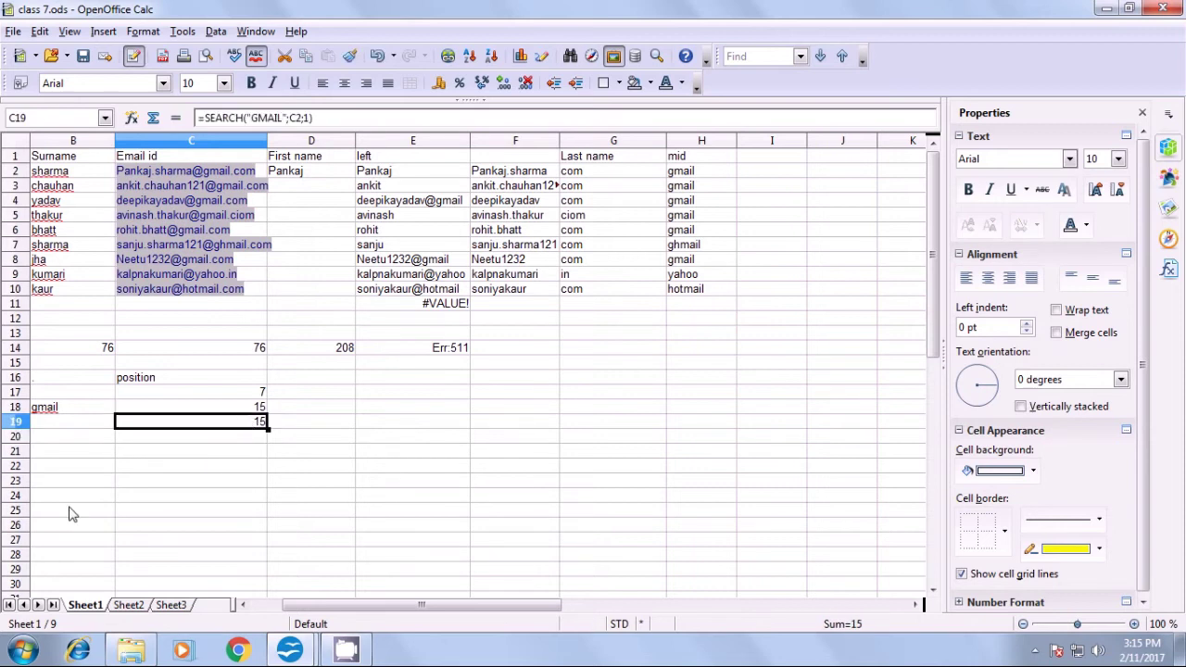
left_click(258, 411)
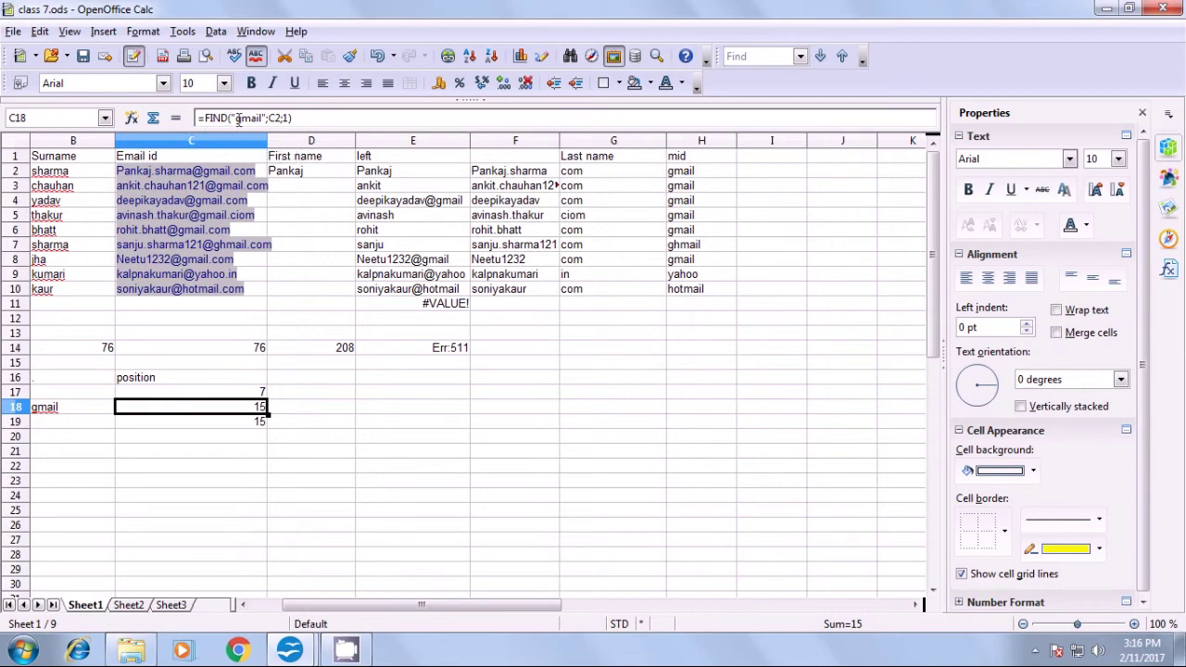
left_click(237, 119)
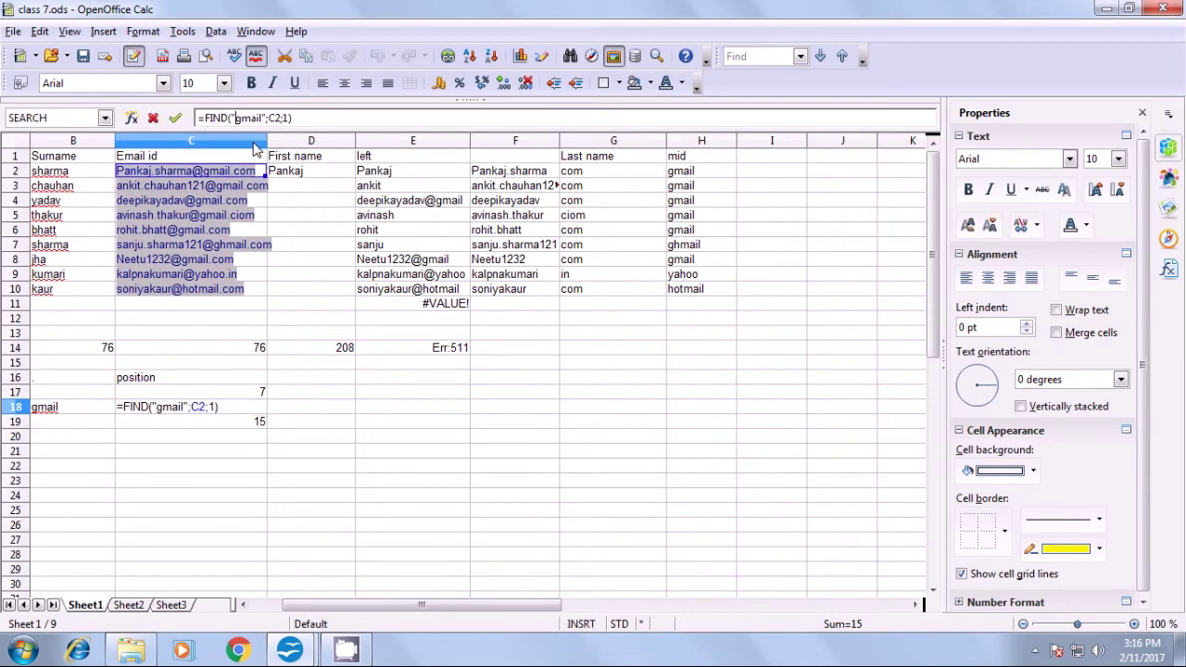
key("Delete")
key("Delete")
key("Delete")
key("Delete")
key("Delete")
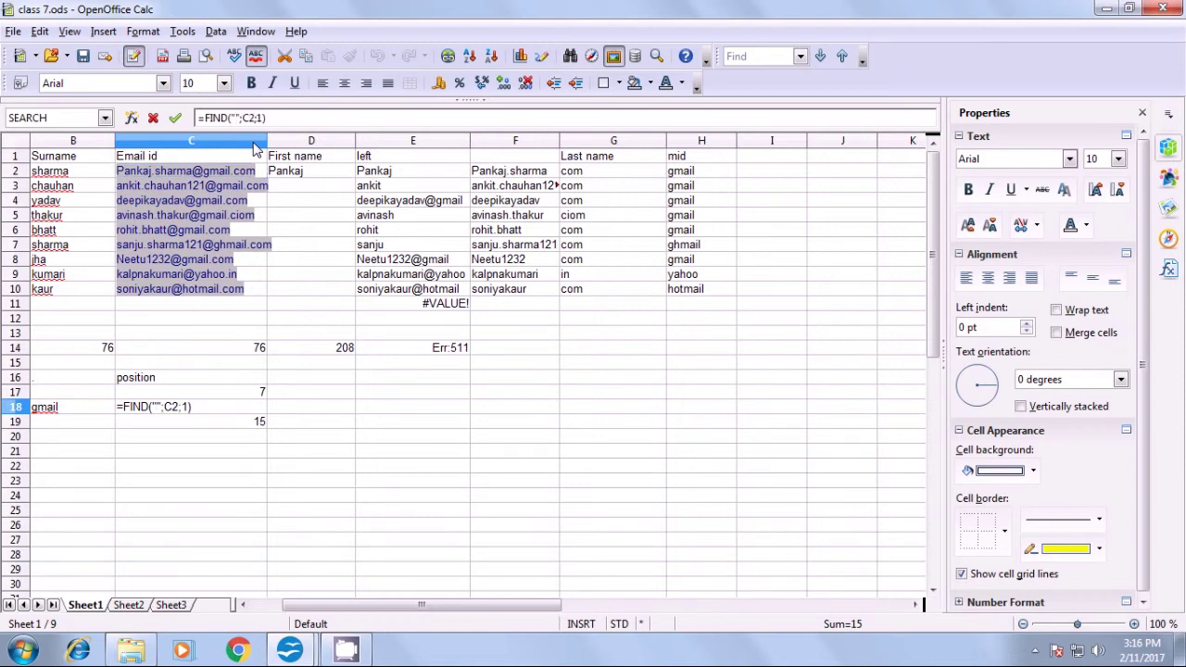
type("GMAIL")
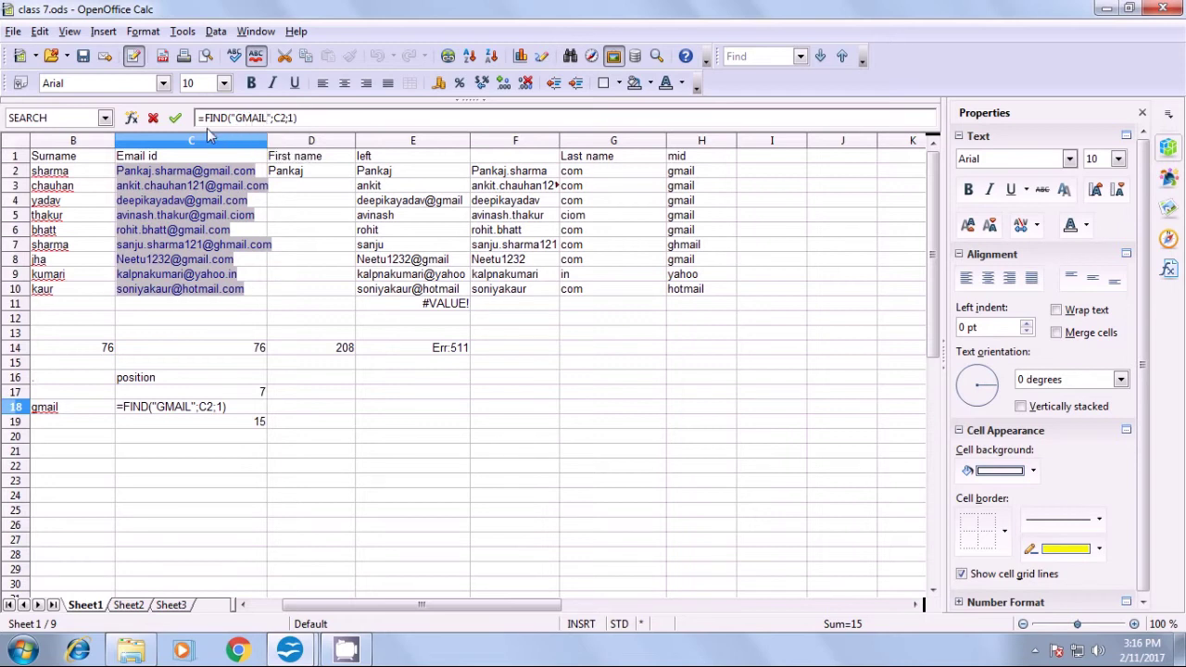
left_click(266, 118)
key("Return")
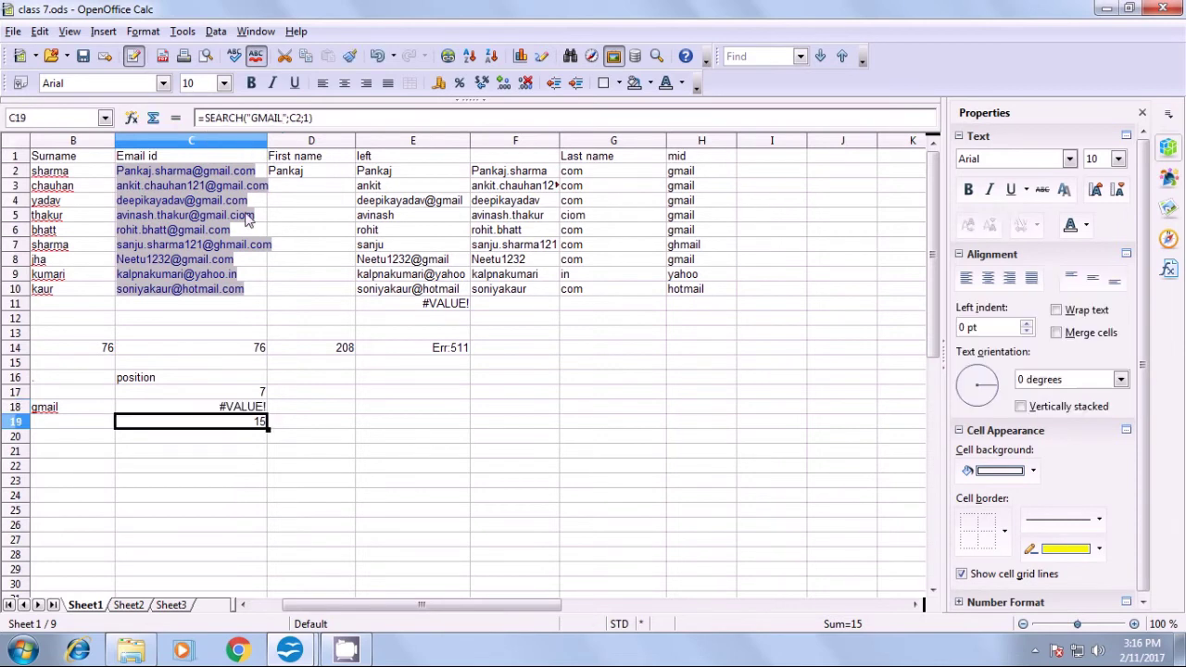
left_click(226, 408)
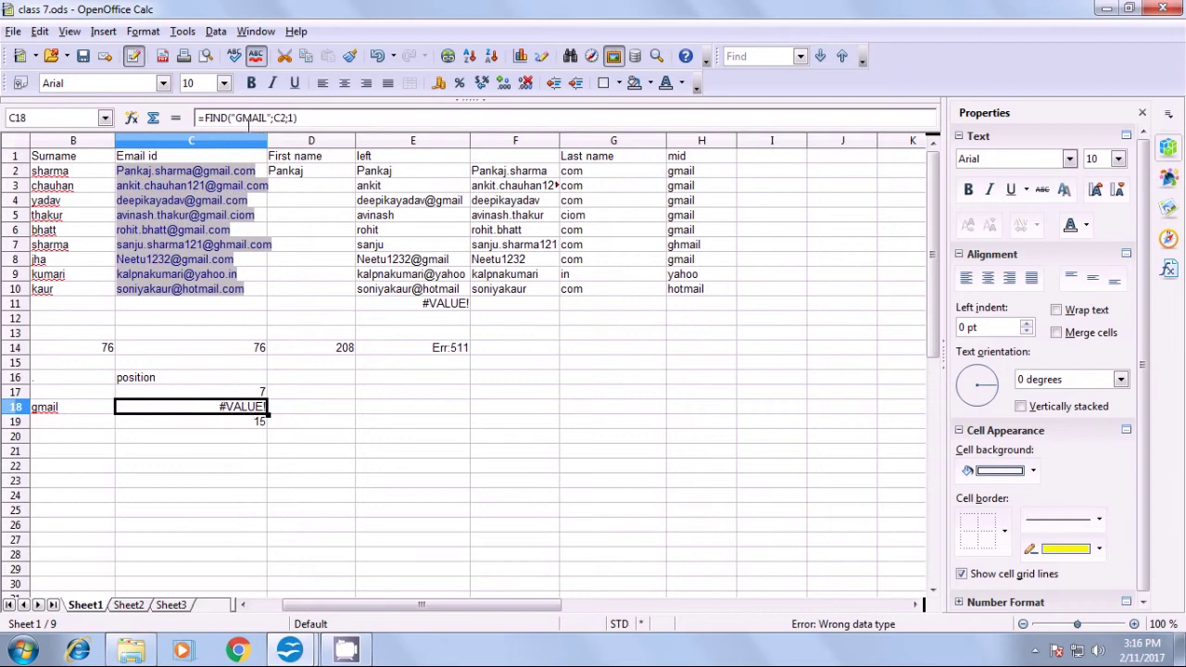
left_click(247, 119)
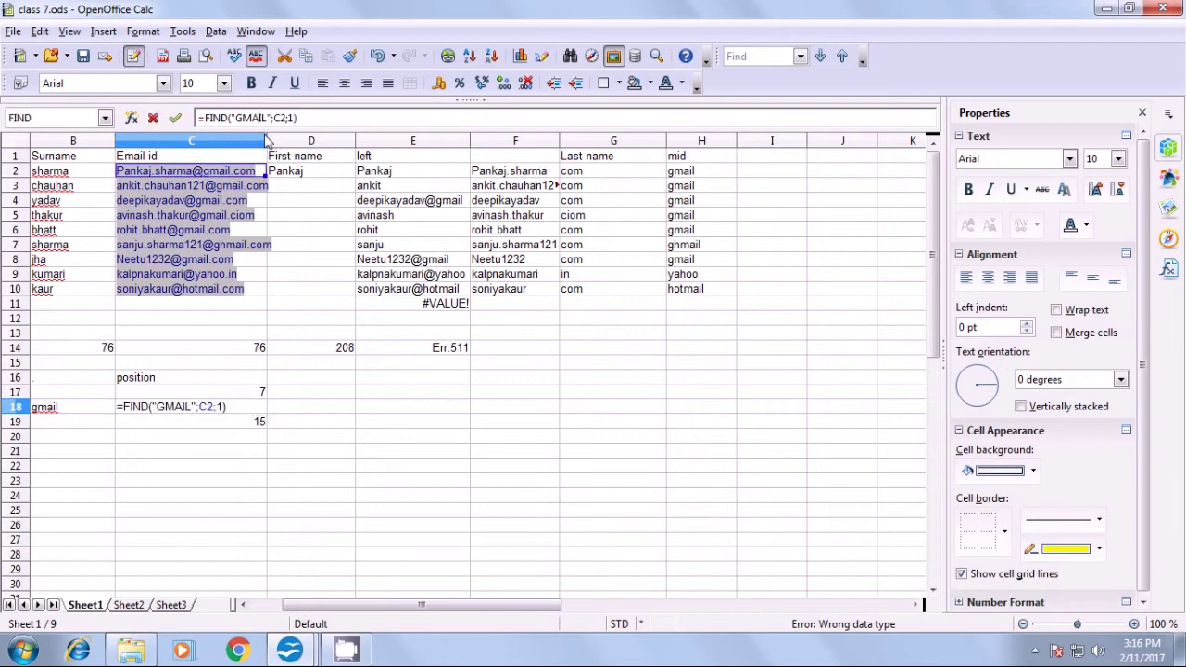
key("Insert")
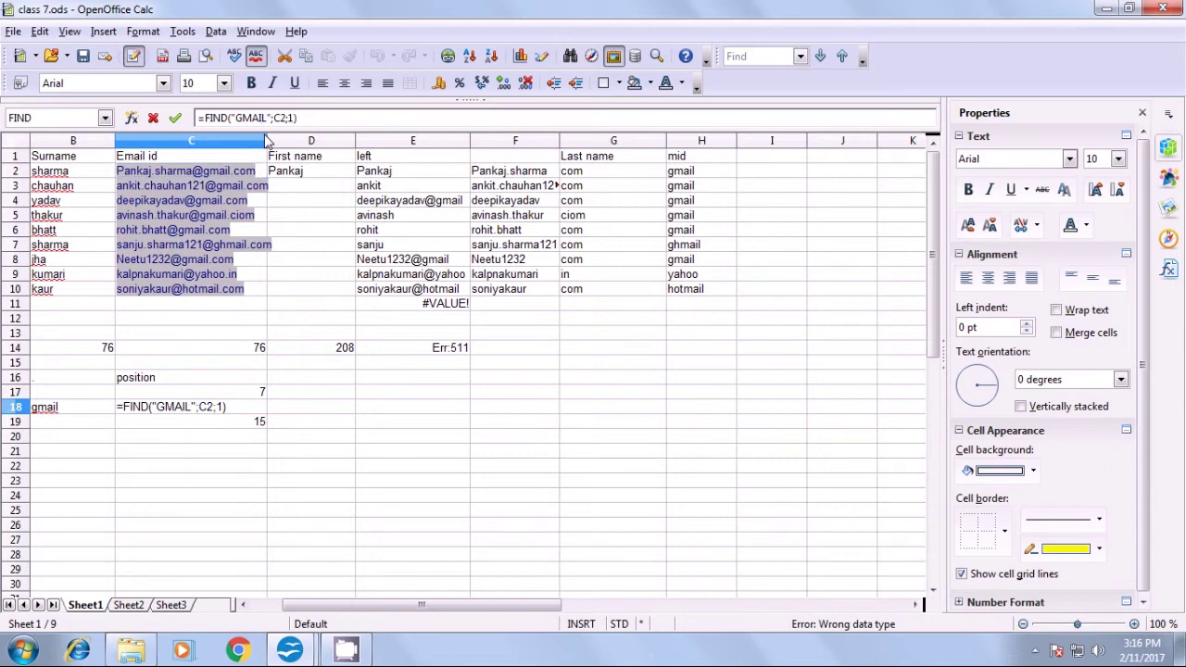
key("BackSpace")
key("BackSpace")
key("BackSpace")
key("BackSpace")
key("BackSpace")
type("gmail")
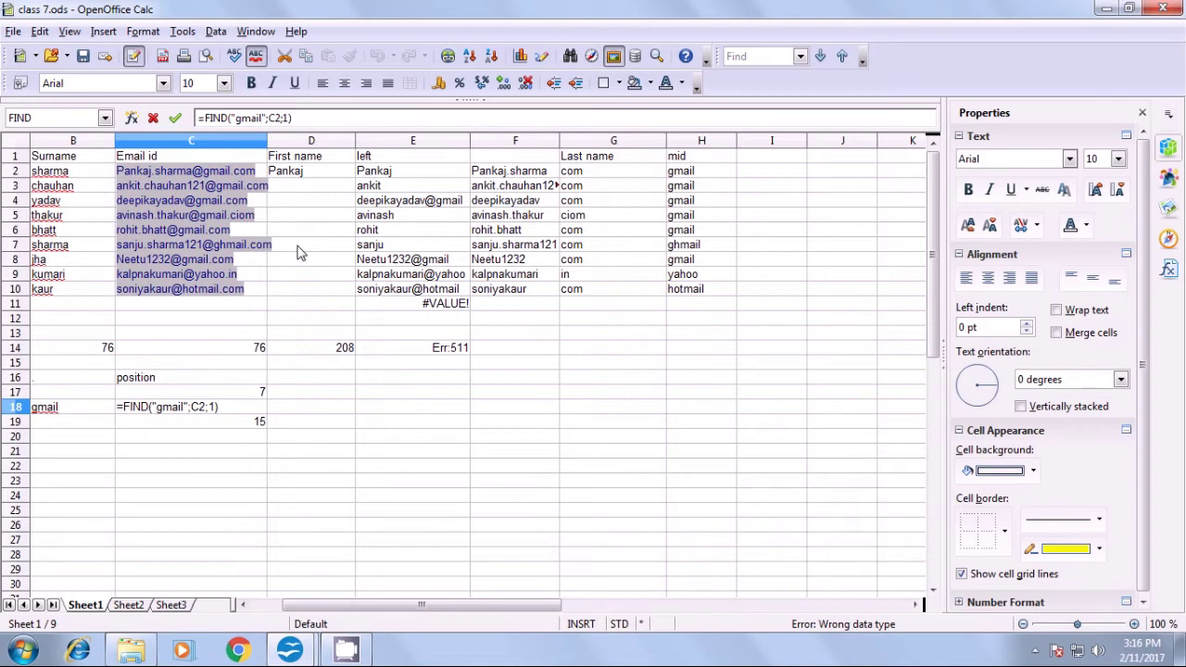
key("Return")
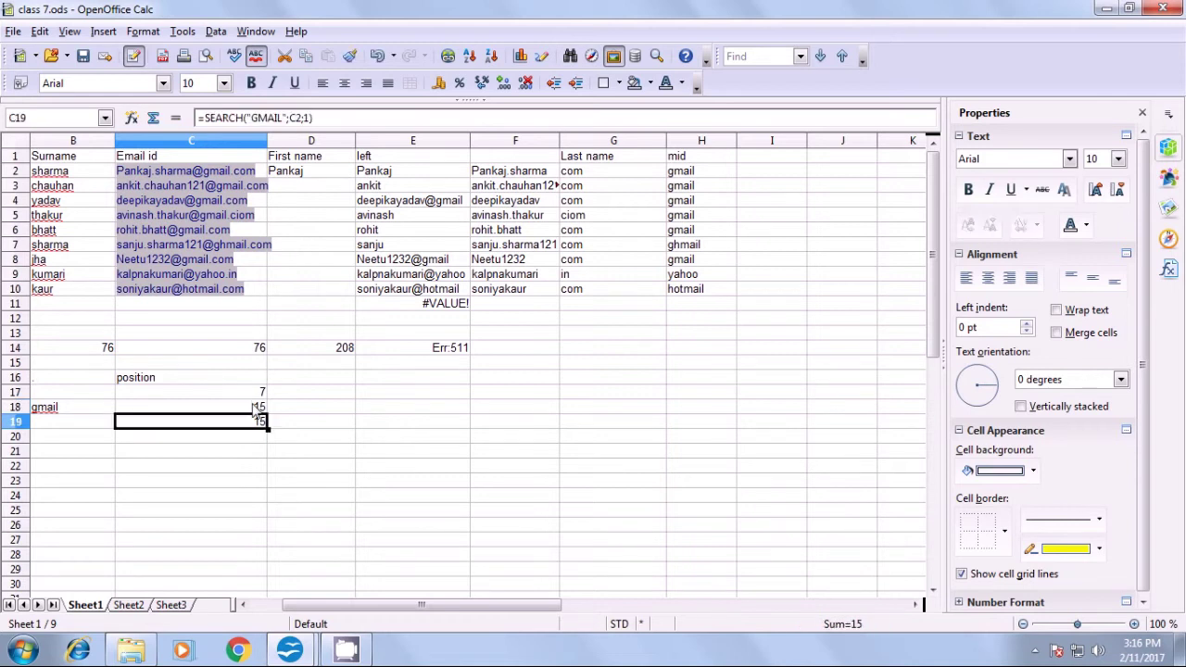
left_click(257, 410)
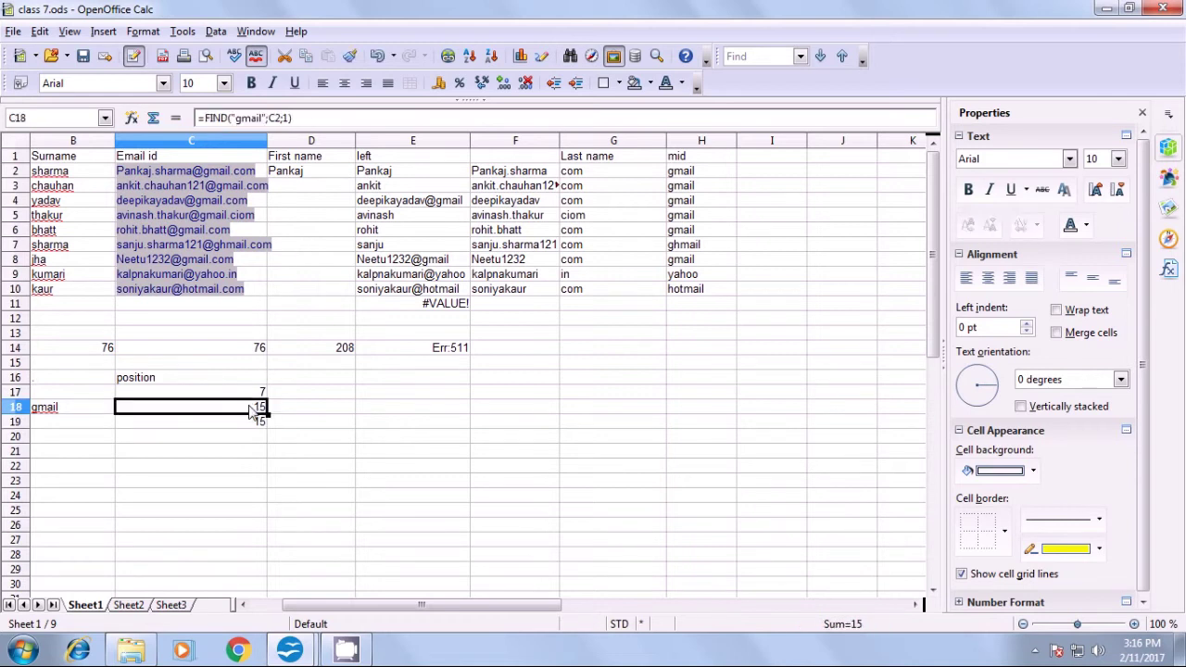
left_click(353, 424)
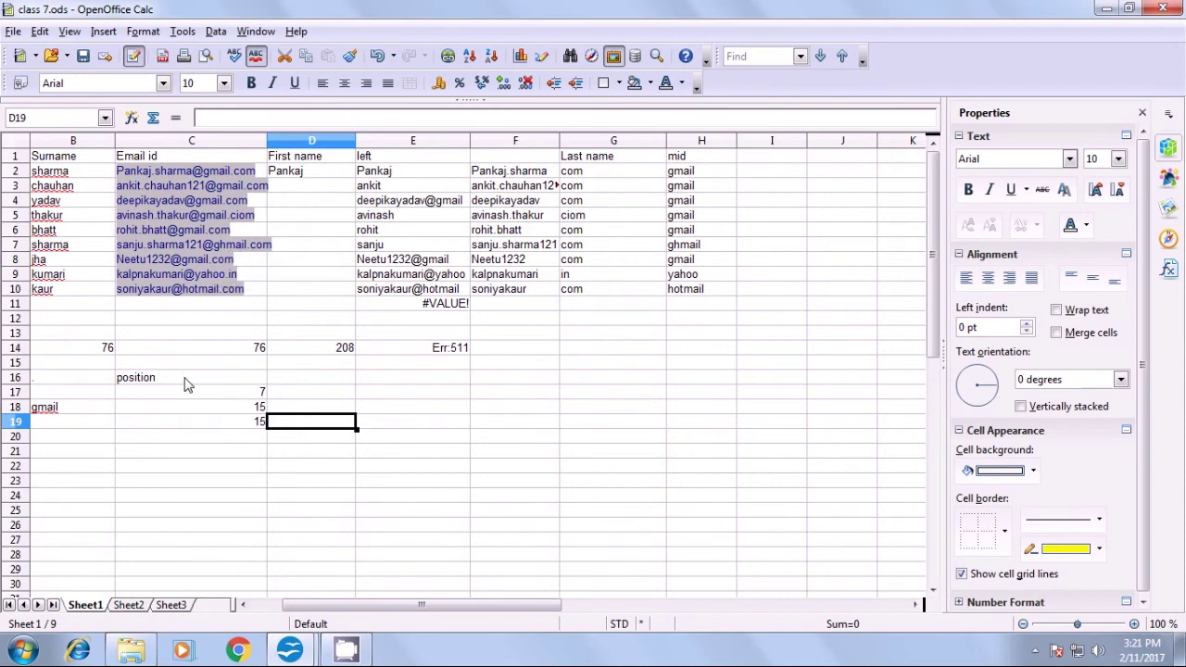
- Enter =SUBSTITUTE(C7;"ghmail";"gmail";1) in C21 to correct the misspelled address
left_click(159, 453)
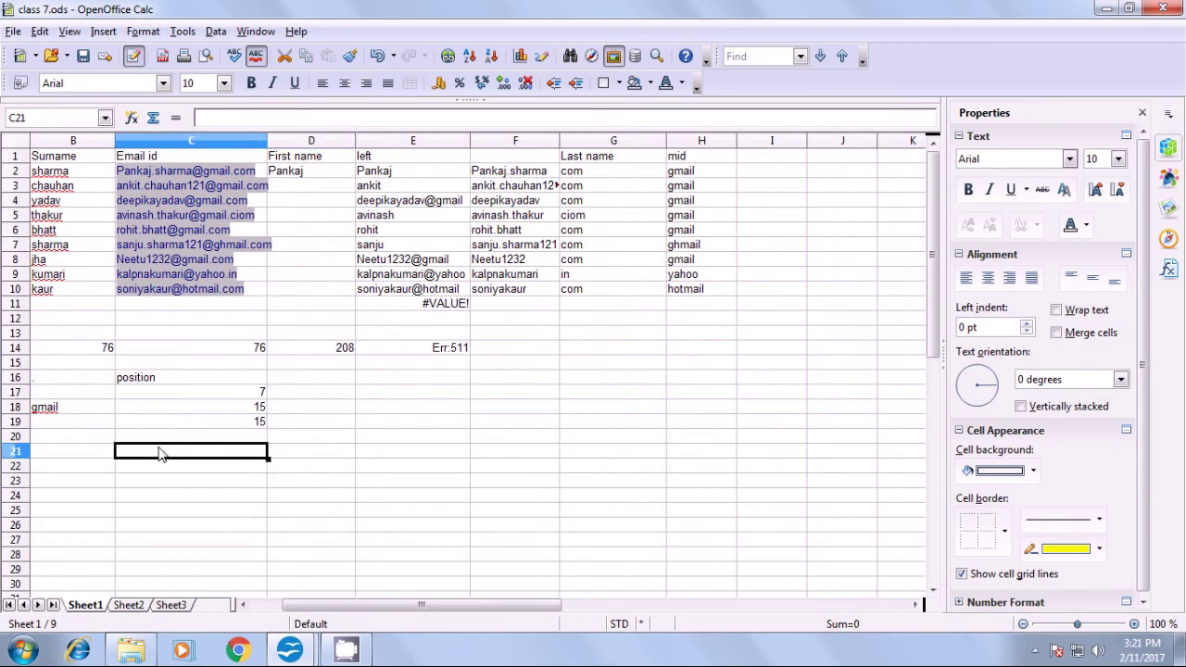
type("=s")
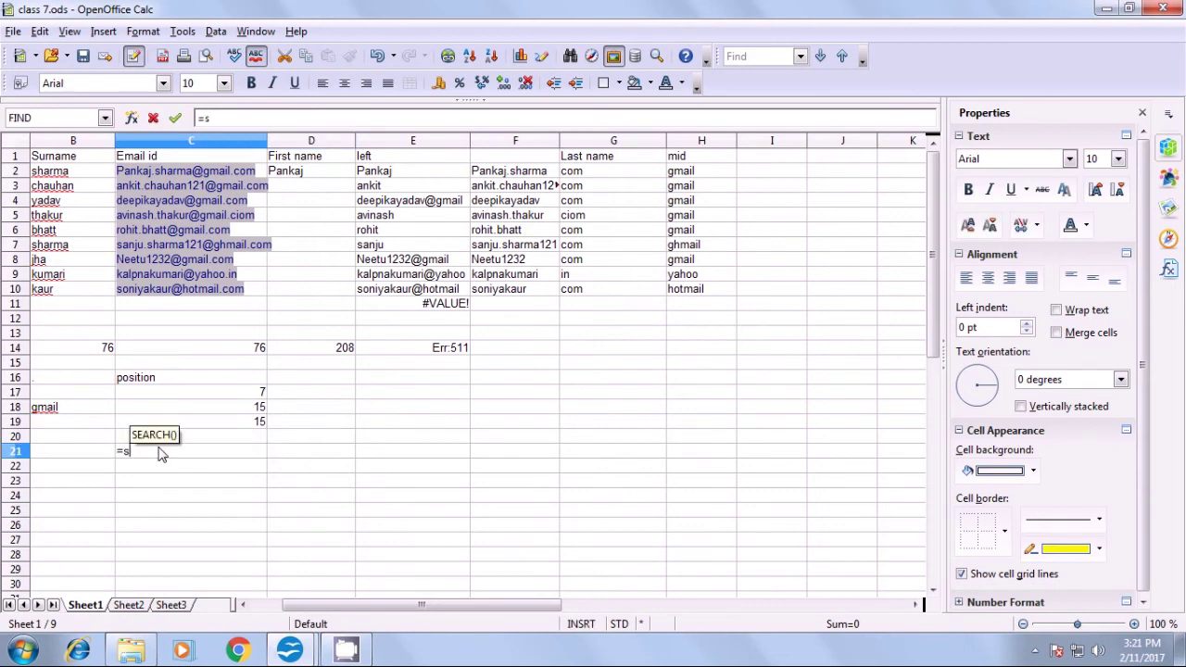
type("u")
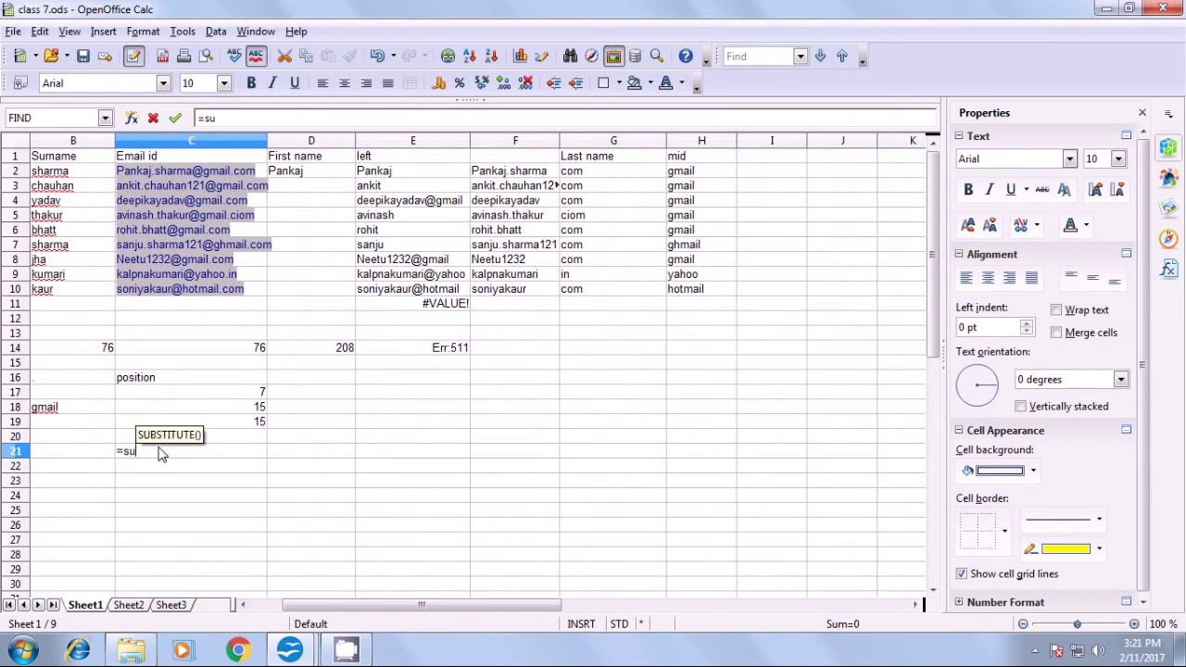
type("b")
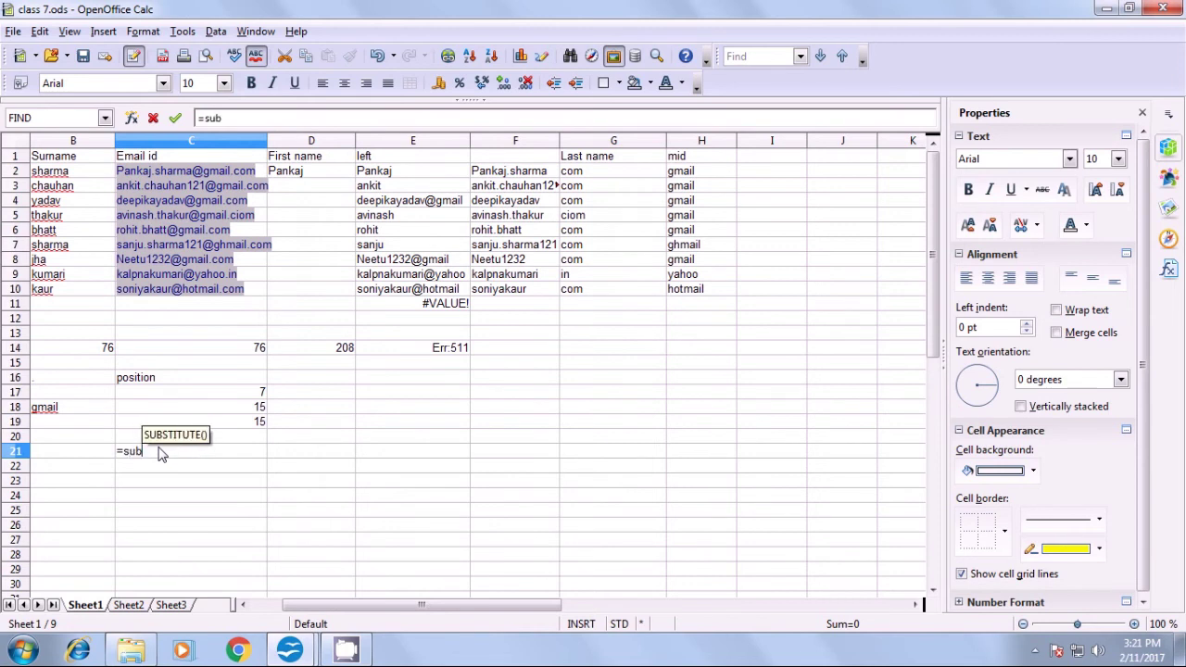
type("st")
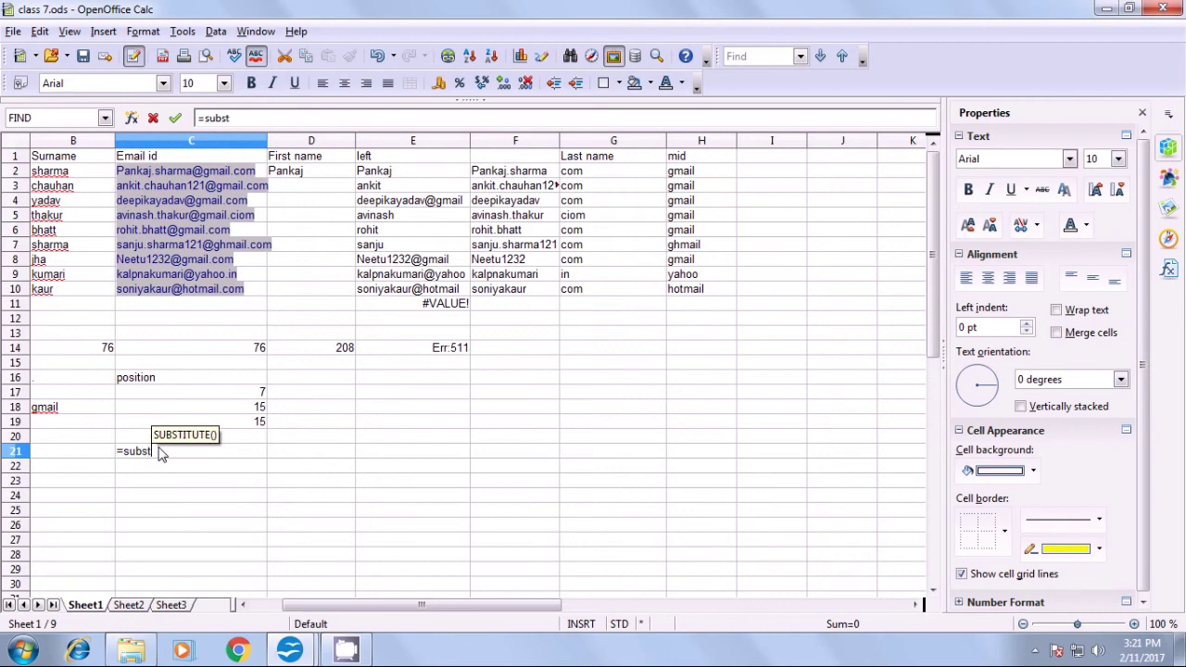
type("itut")
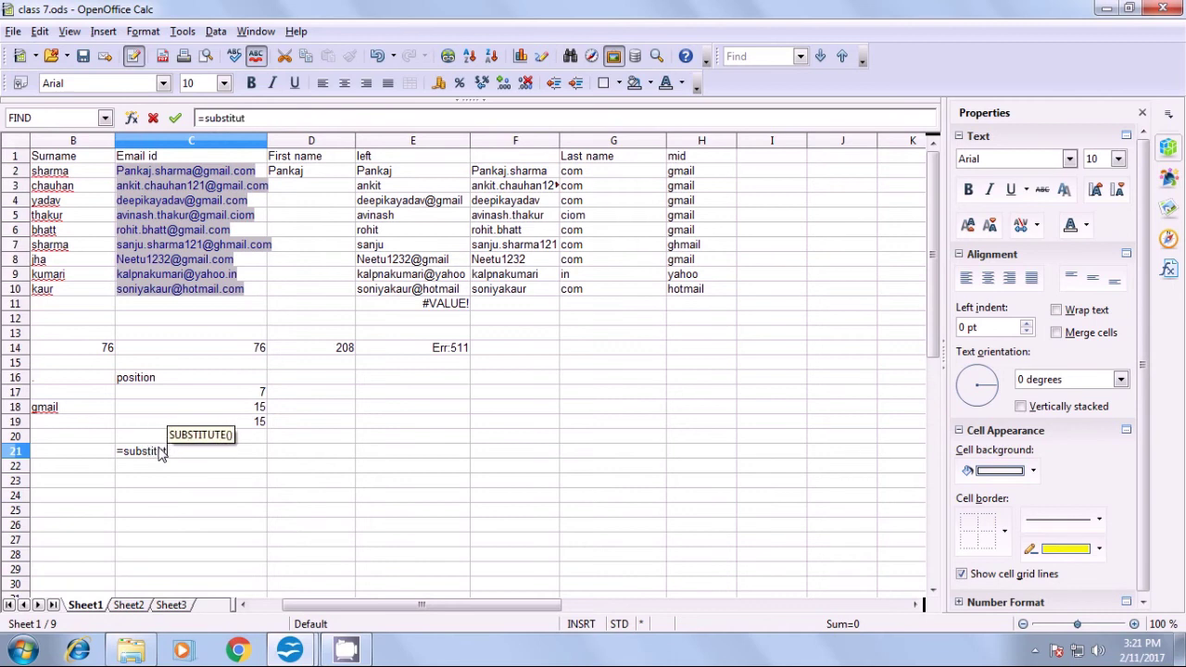
type("e")
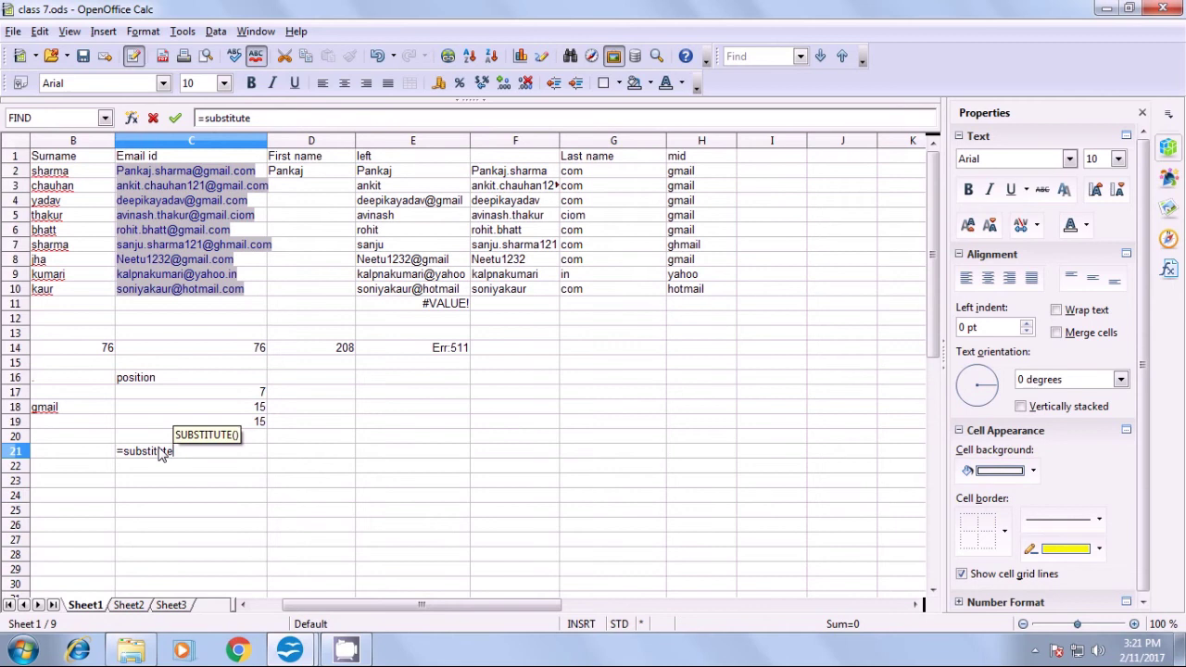
type("(")
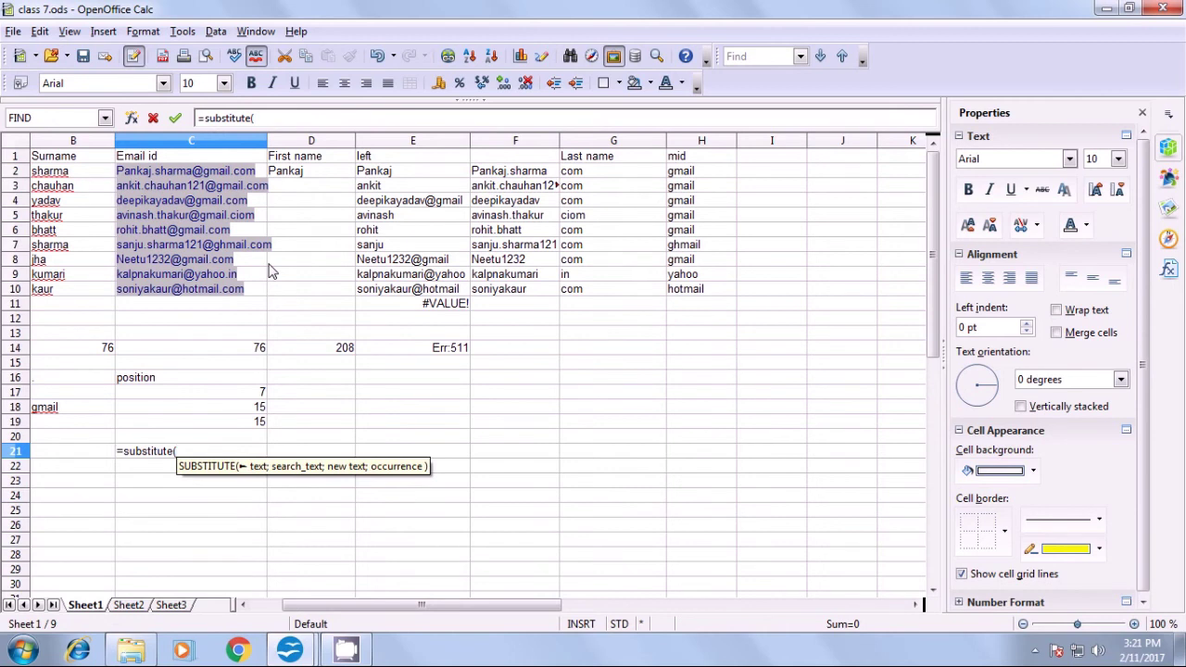
key("Up")
key("Up")
key("Up")
key("Up")
key("Up")
key("Up")
key("Up")
key("Up")
key("Up")
key("Up")
key("Up")
key("Up")
key("Up")
key("Up")
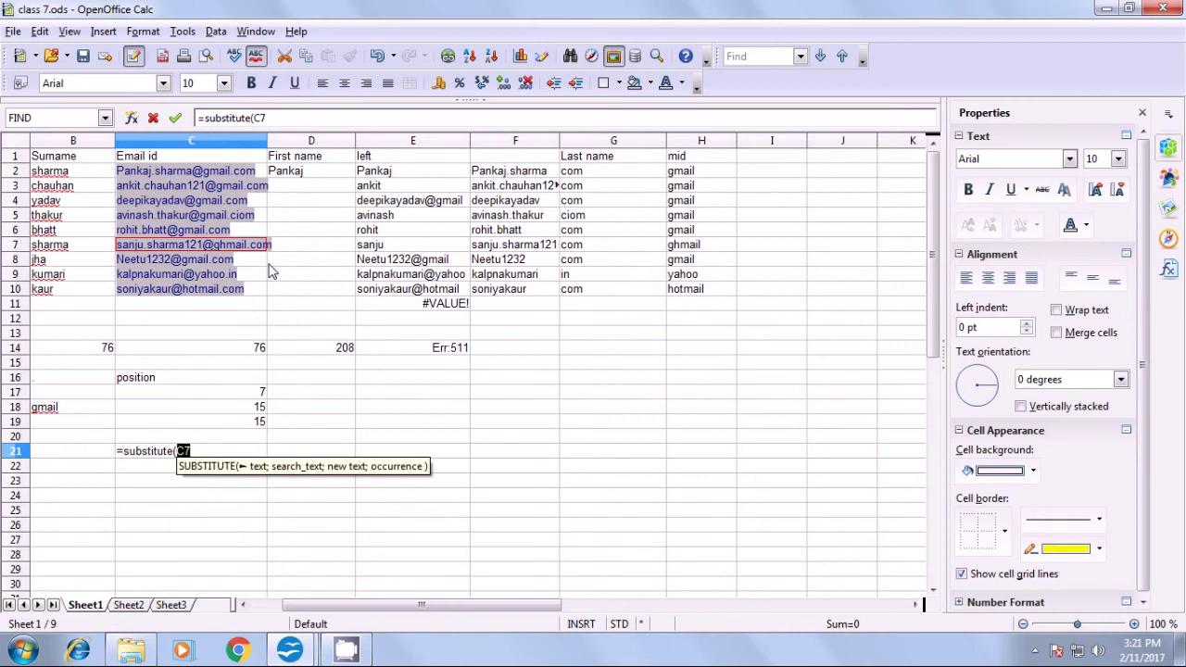
type(";")
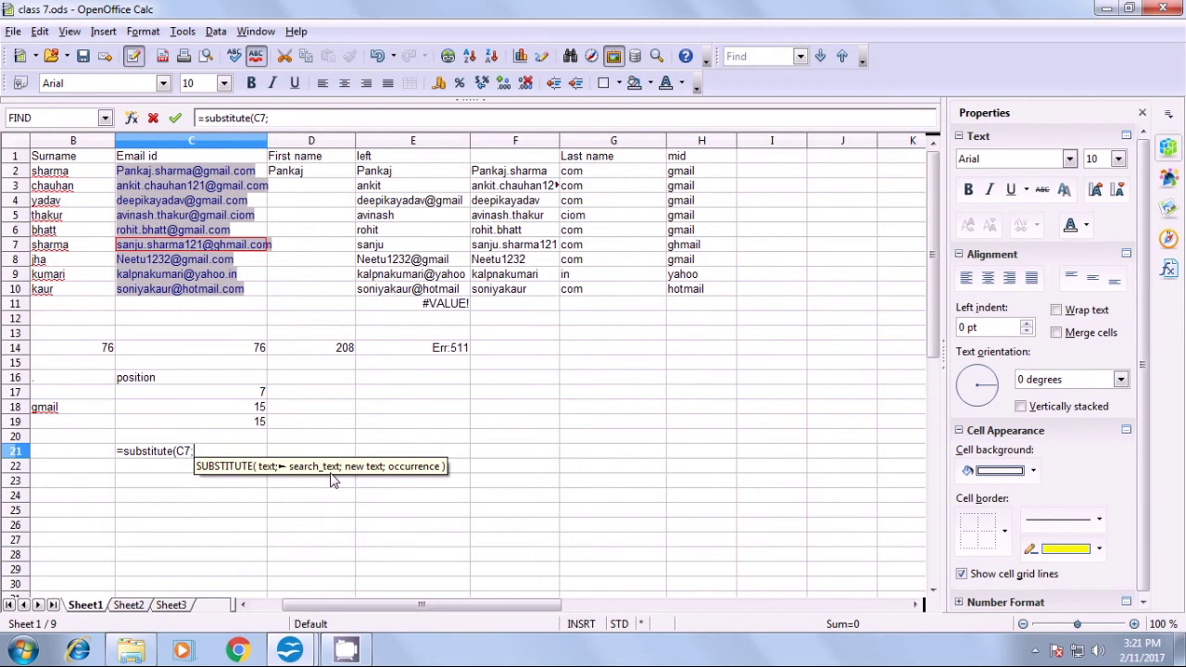
type("gh")
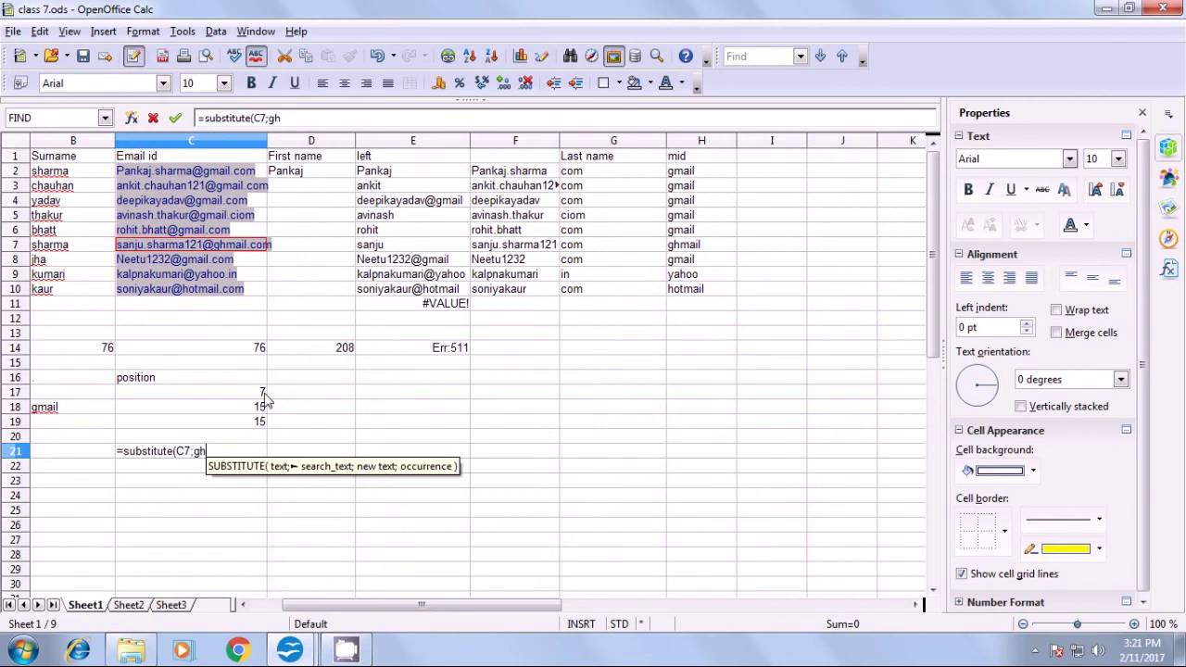
type("mail")
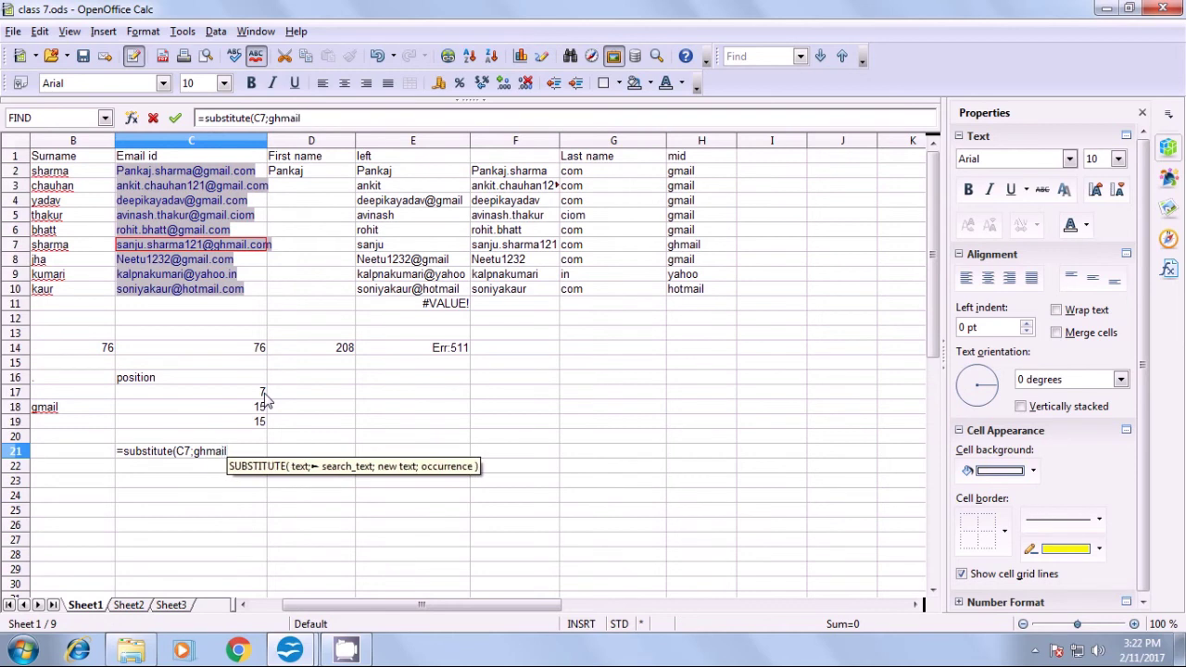
left_click(210, 451)
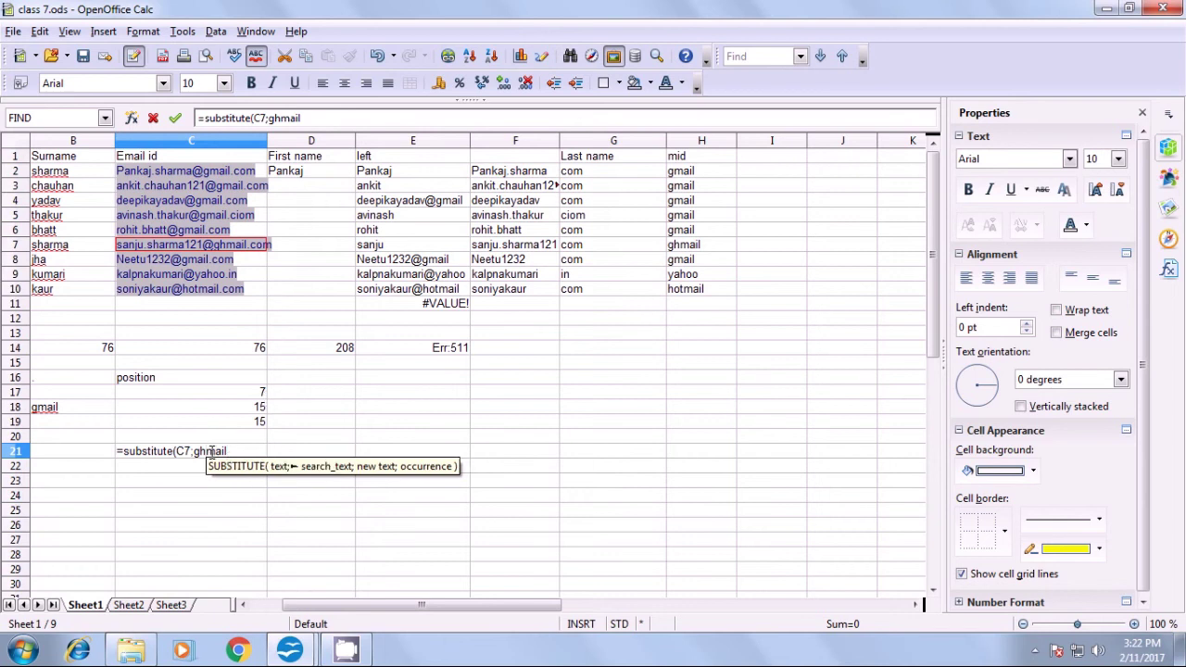
key("Left")
key("Left")
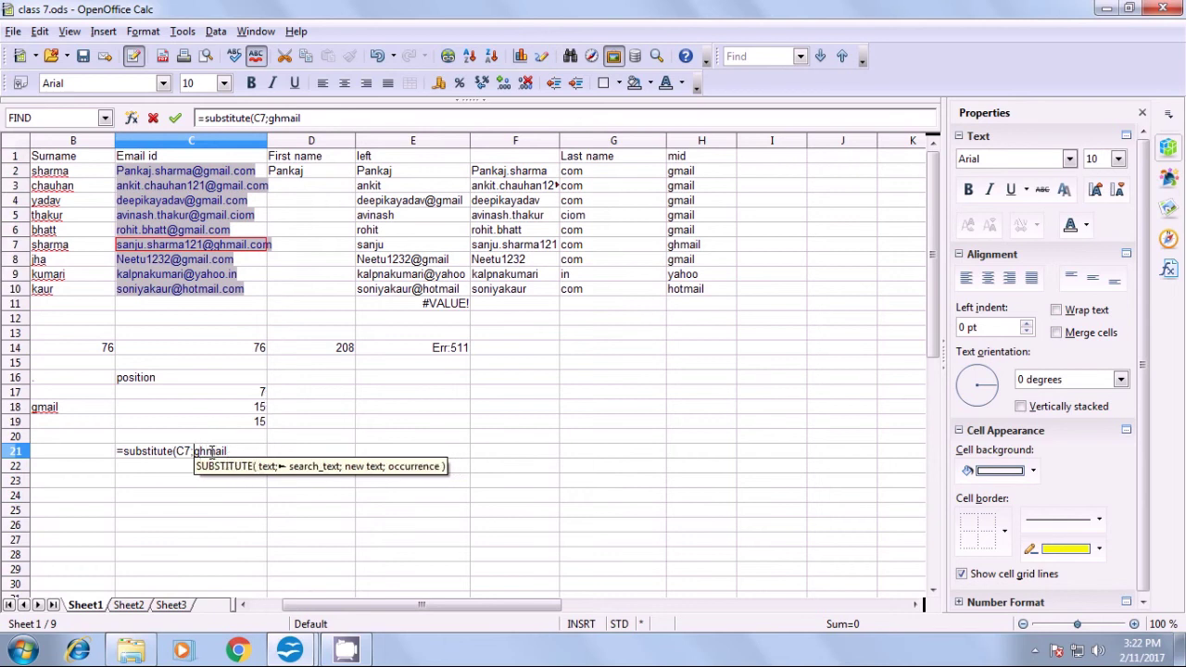
type("\"ghmail")
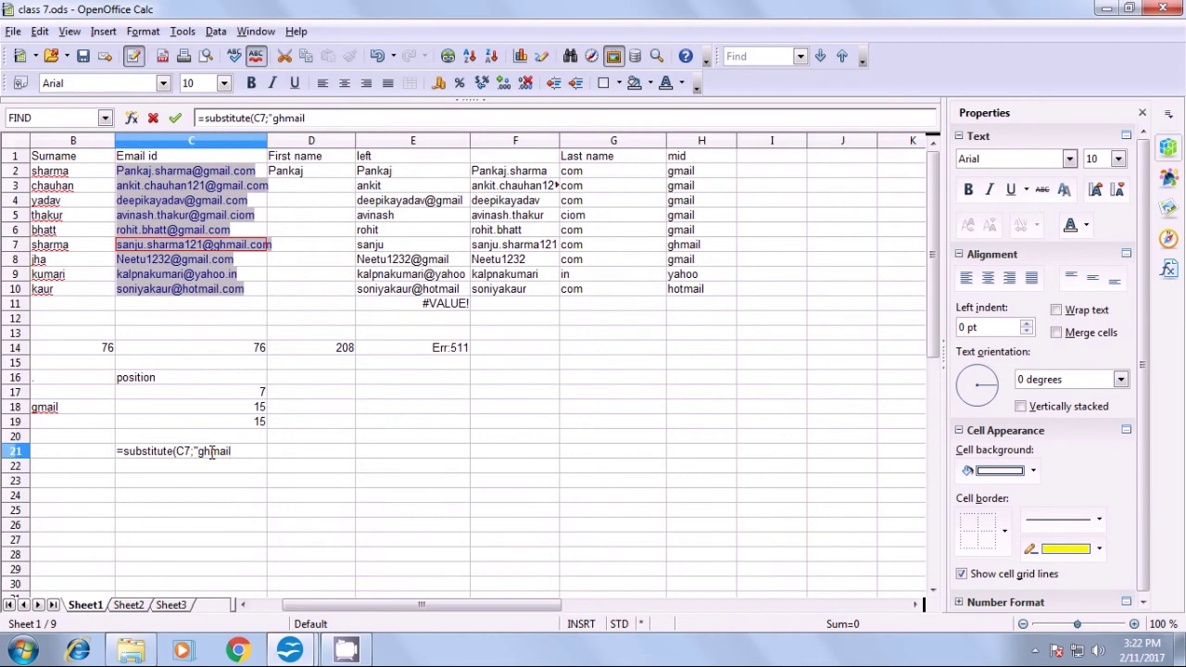
type("\"")
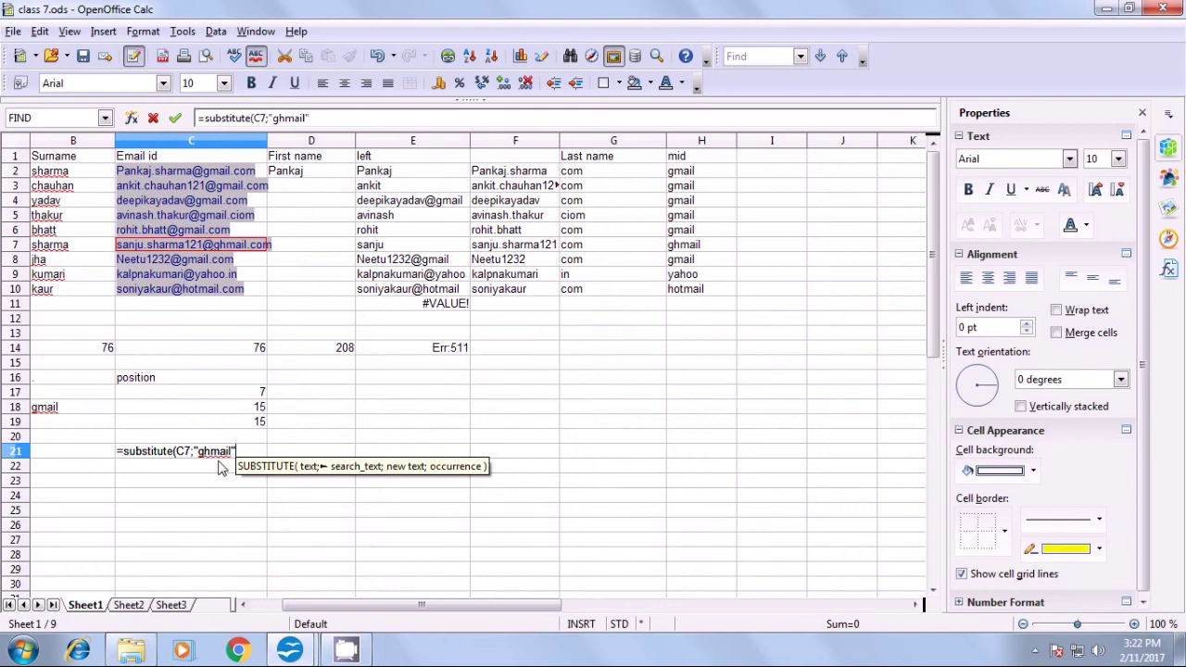
type(";")
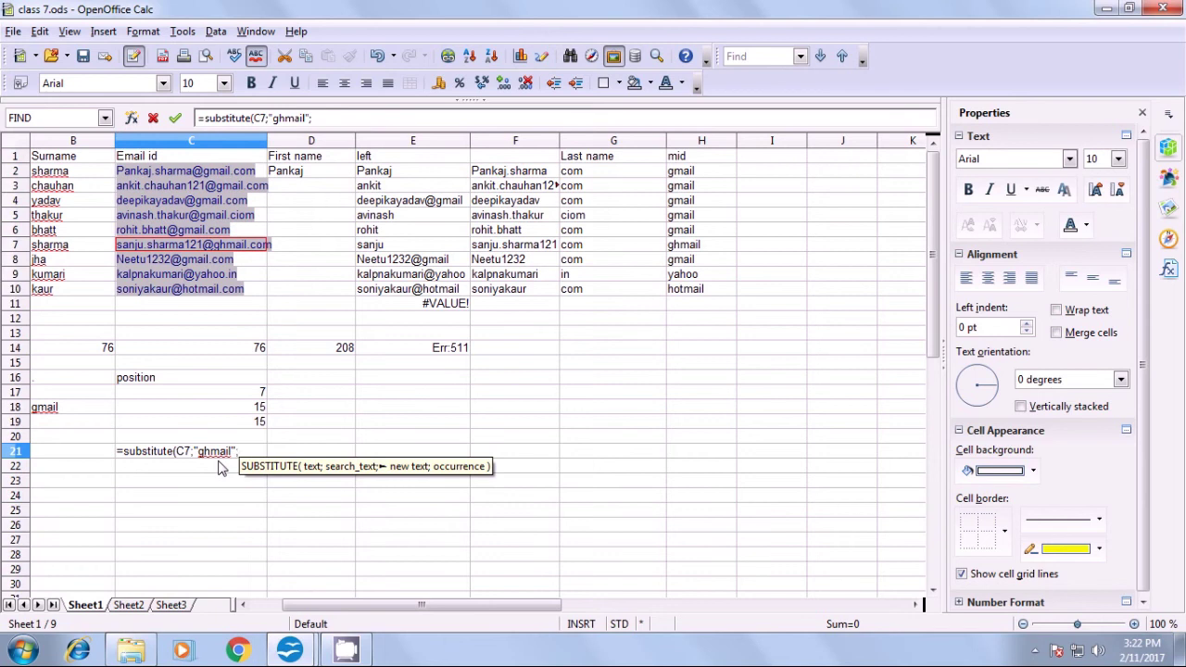
type("\"gmail")
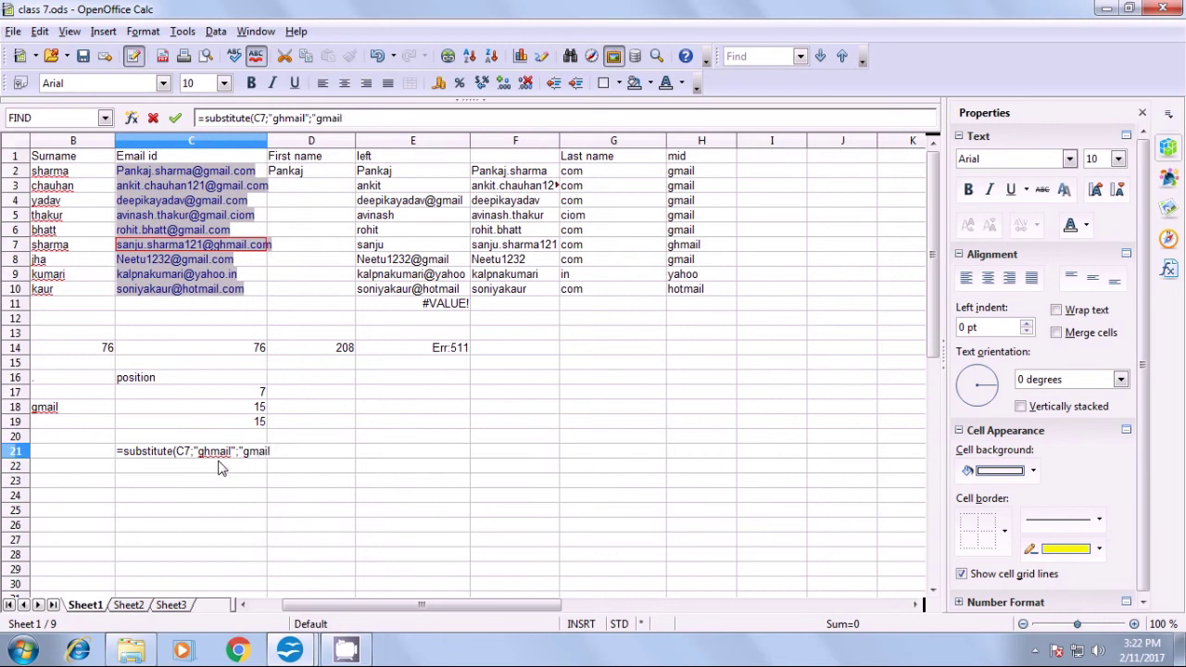
type("\"")
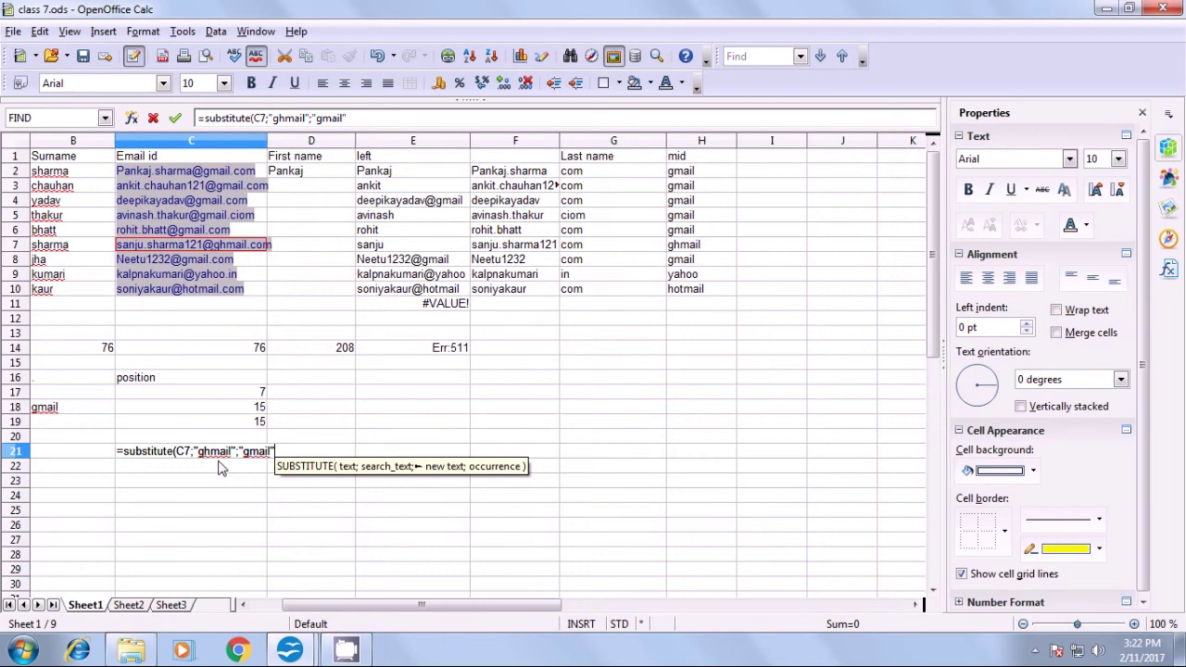
type(";1")
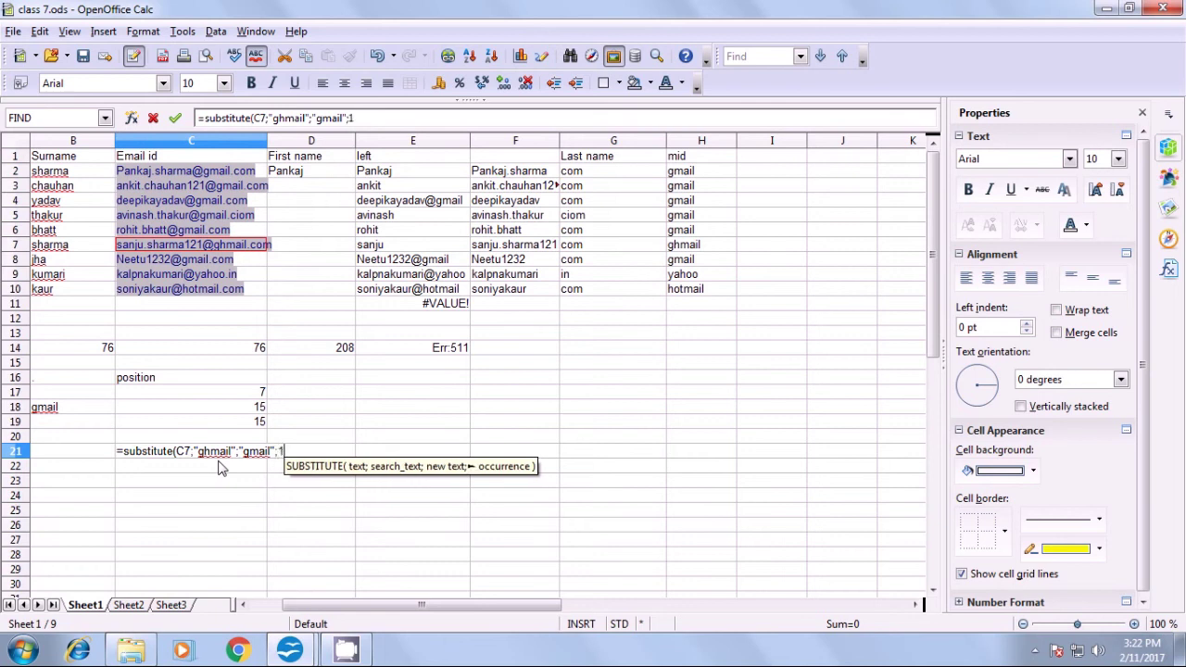
type(")")
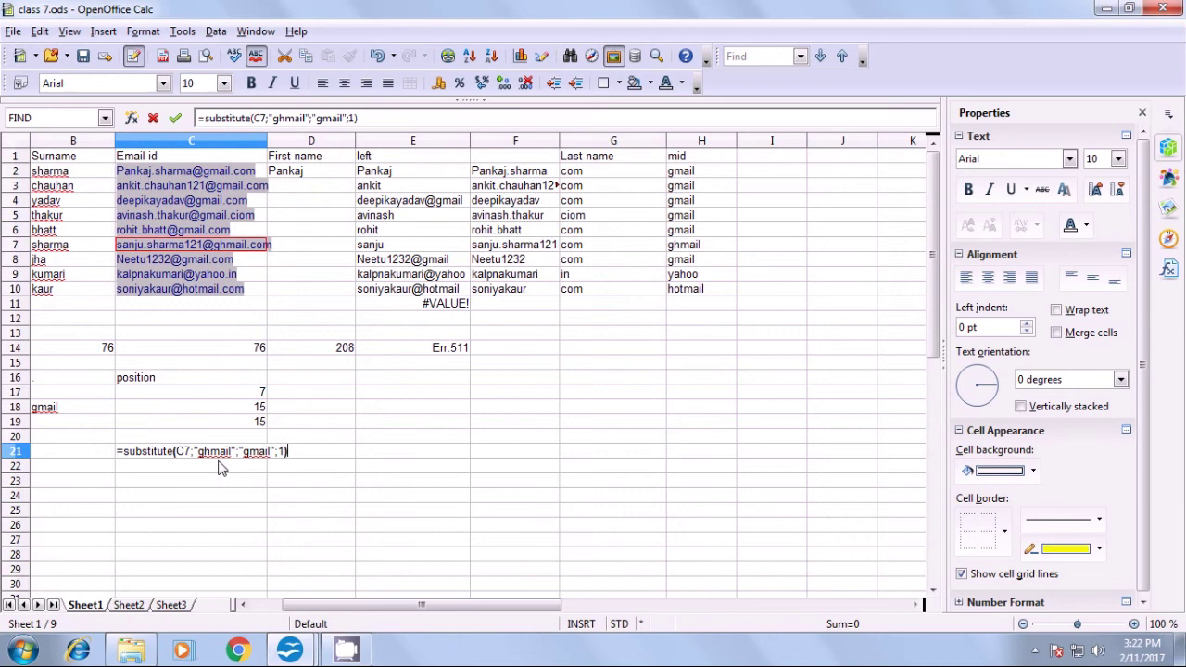
key("Return")
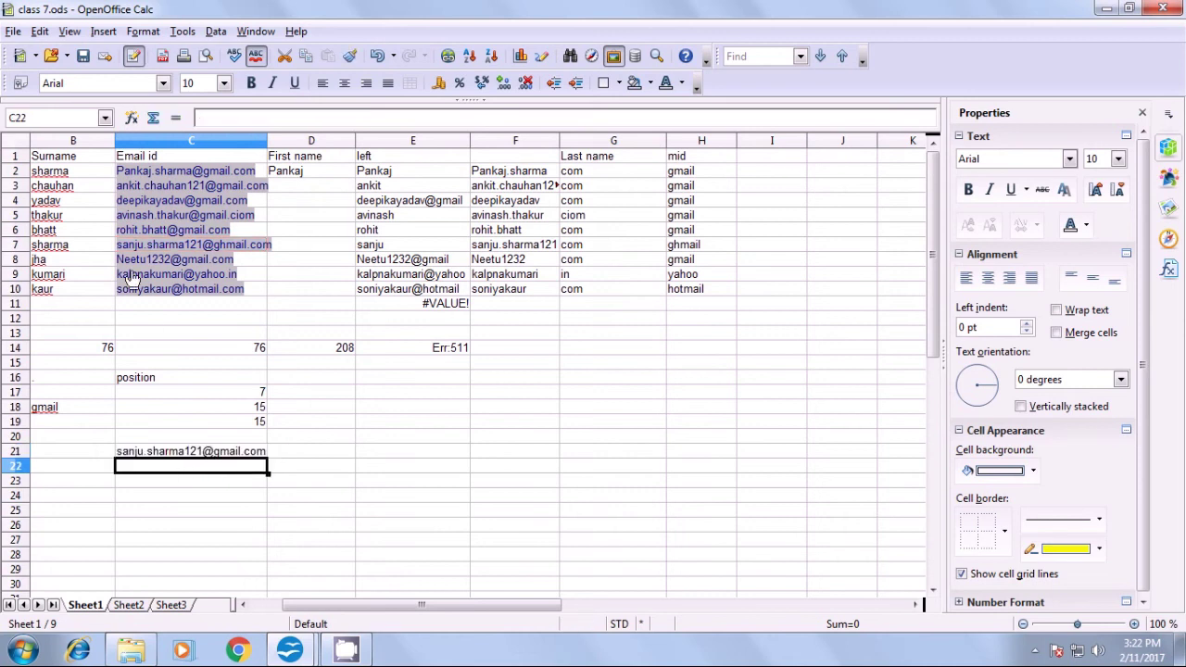
left_click(205, 489)
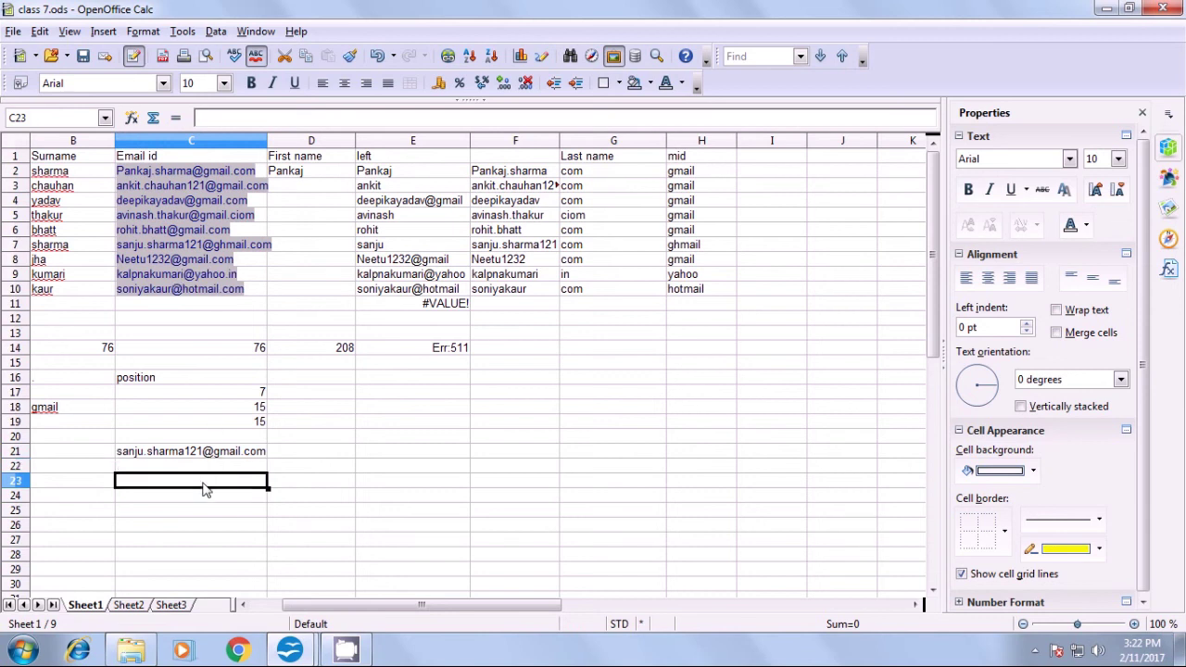
key("Up")
key("Up")
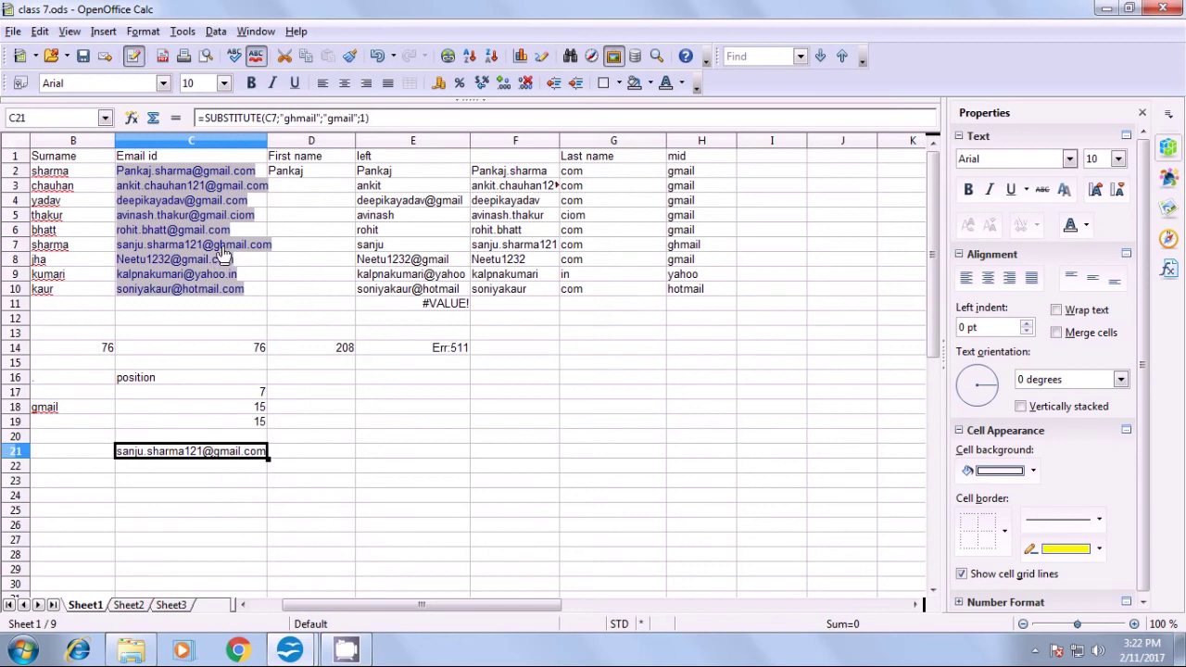
key("Down")
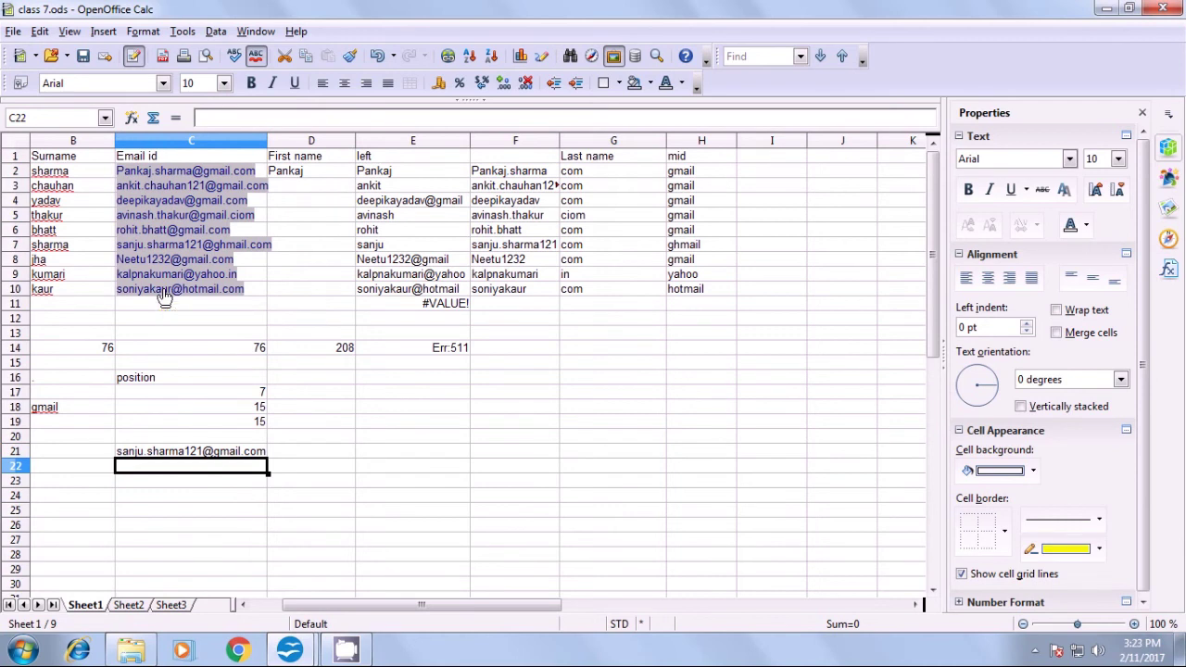
- Begin a SUBSTITUTE formula in C22 with the C5 email address as its text
type("=sub")
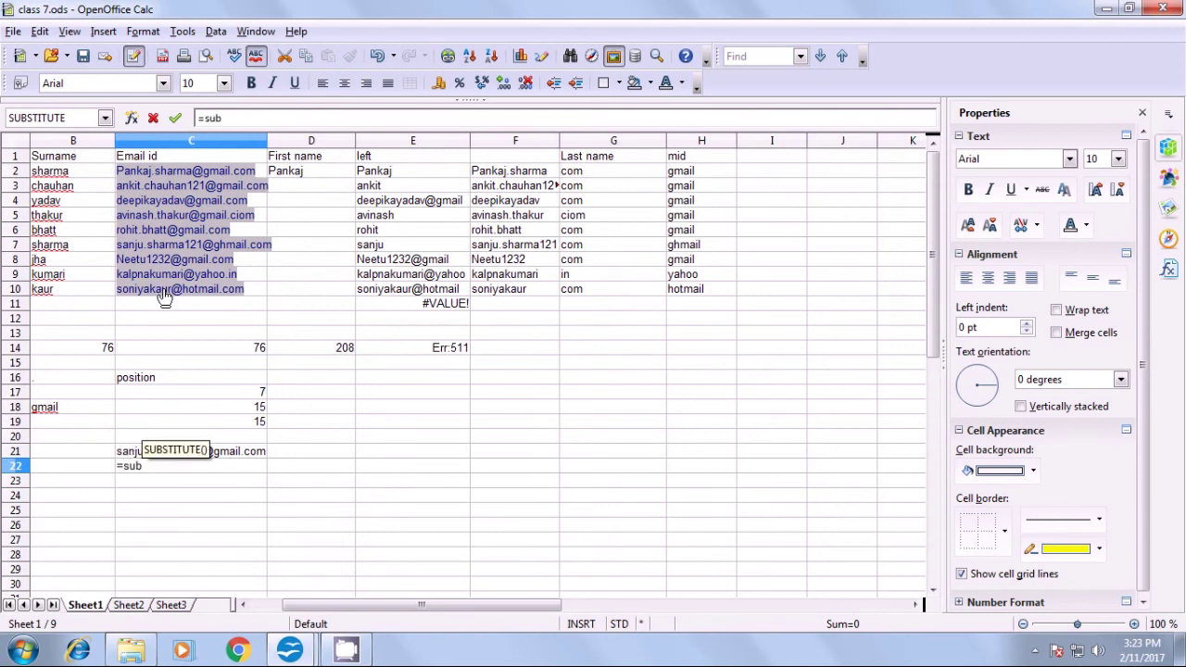
type("stit")
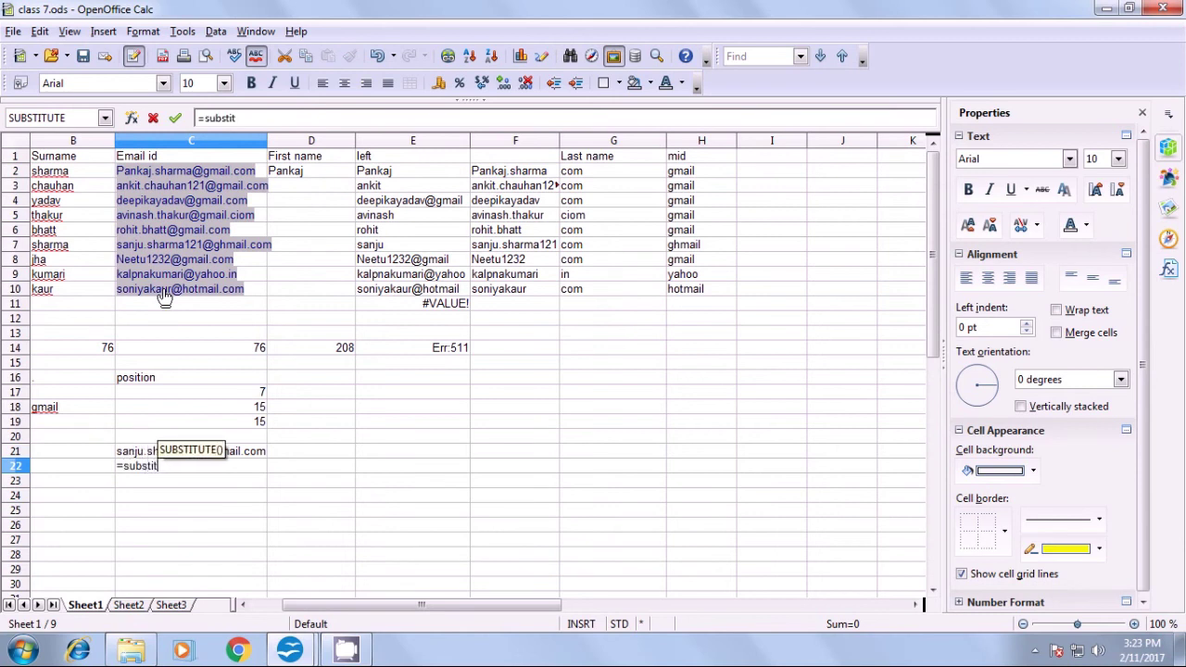
type("u")
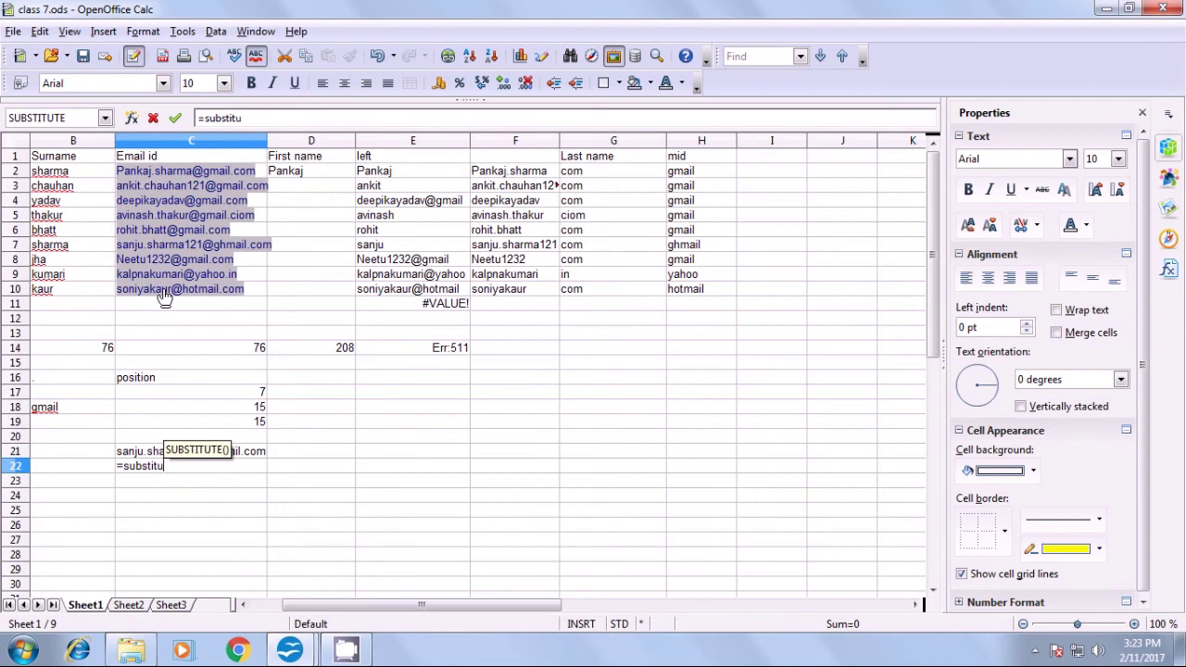
type("te")
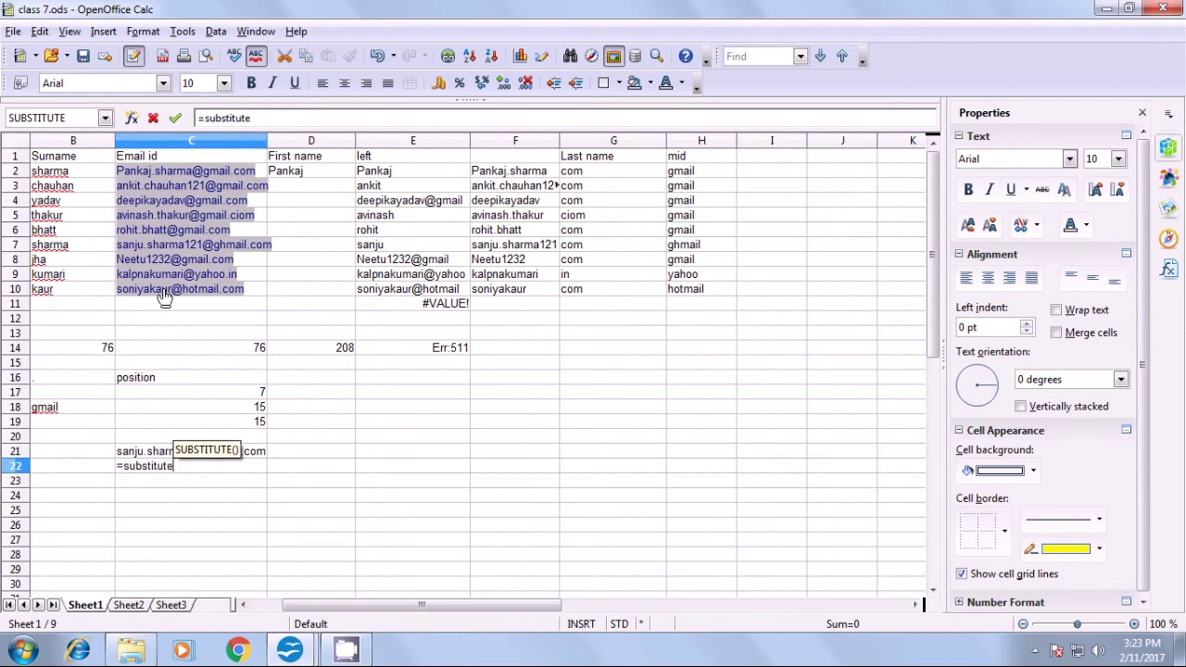
type("(")
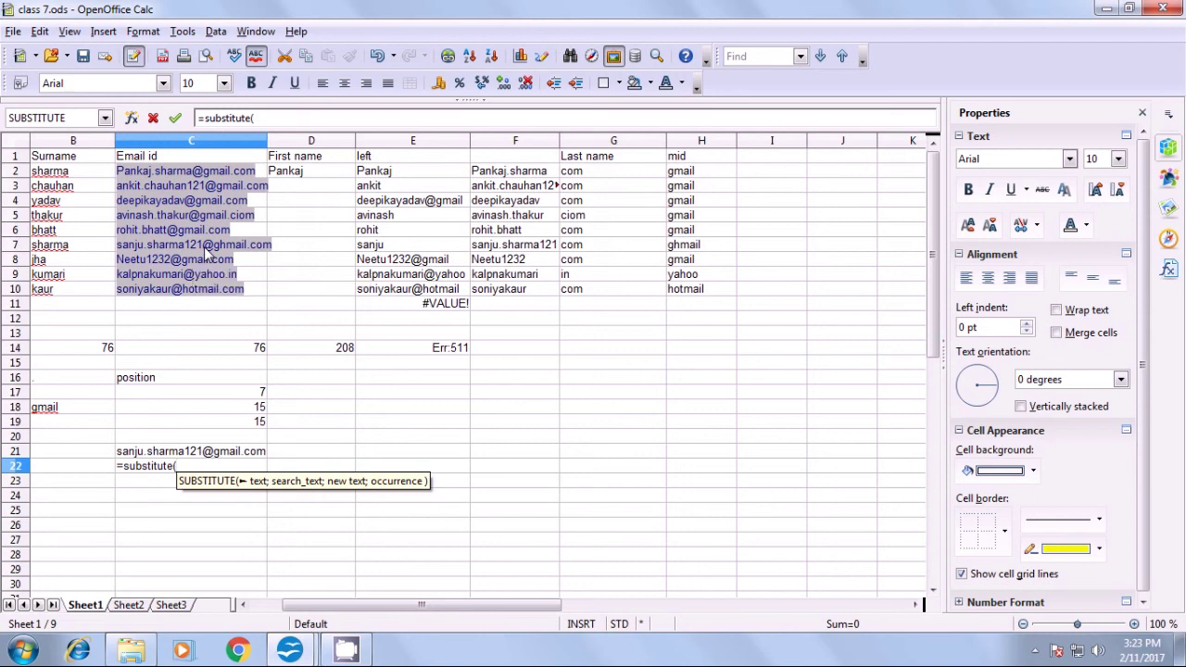
left_click(264, 217)
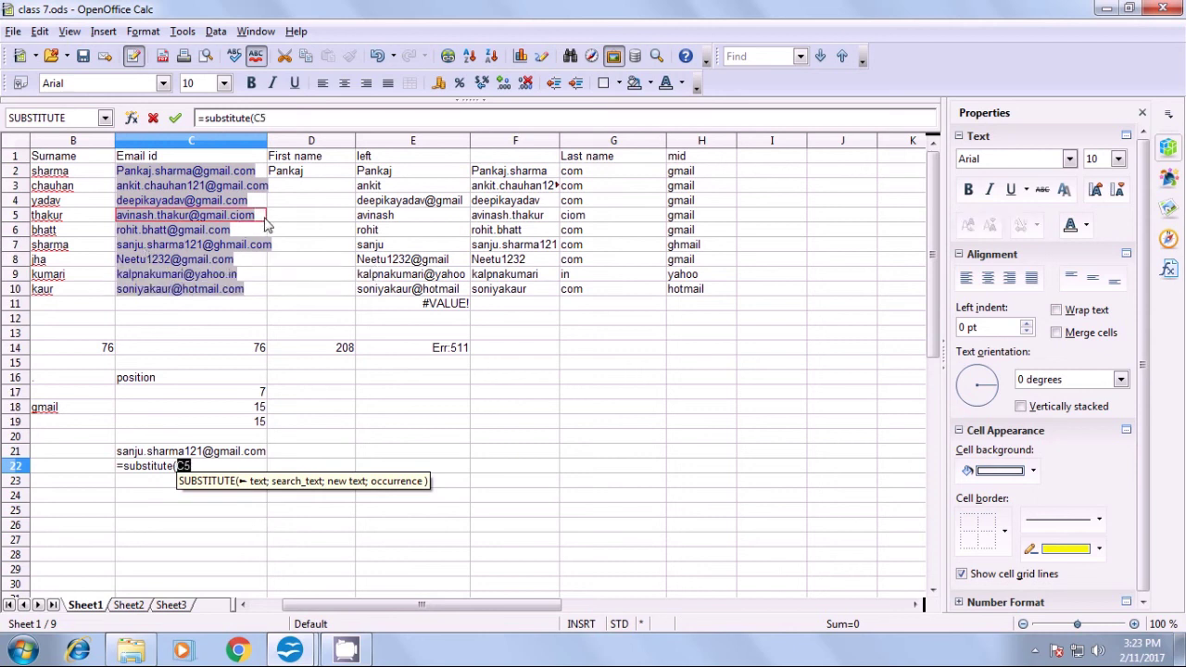
type(";\"")
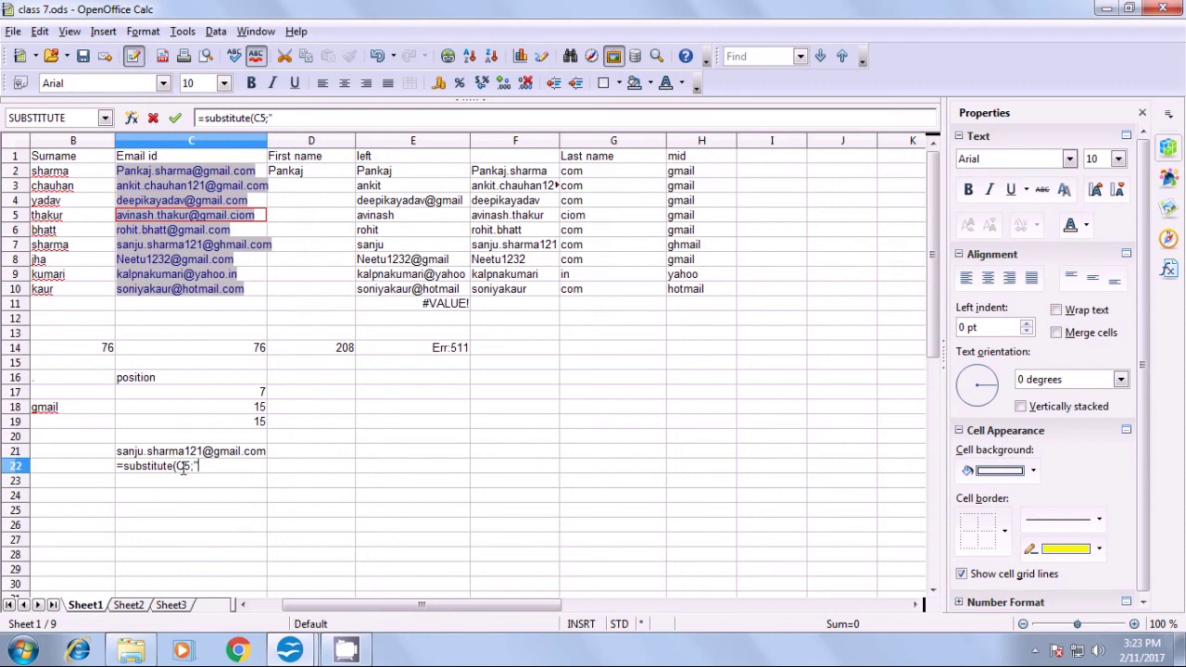
- Point the C22 formula at C4, replacing the undotted name with a dotted version, occurrence 1
left_click(196, 468)
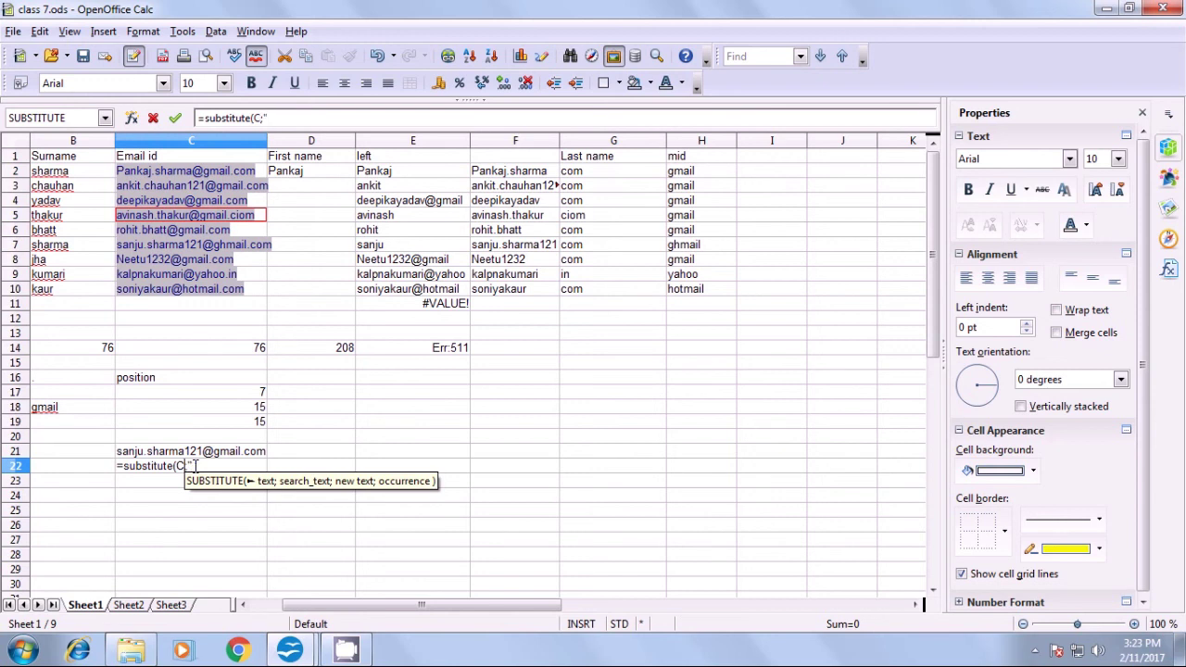
key("Left")
key("Left")
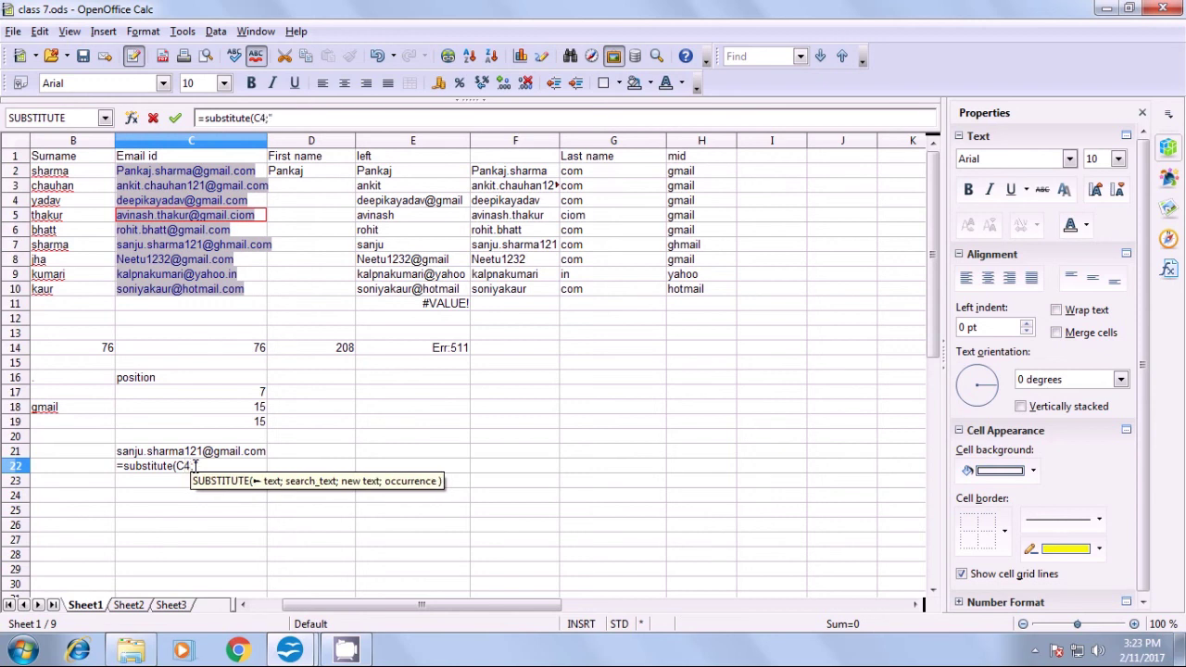
key("Right")
key("Right")
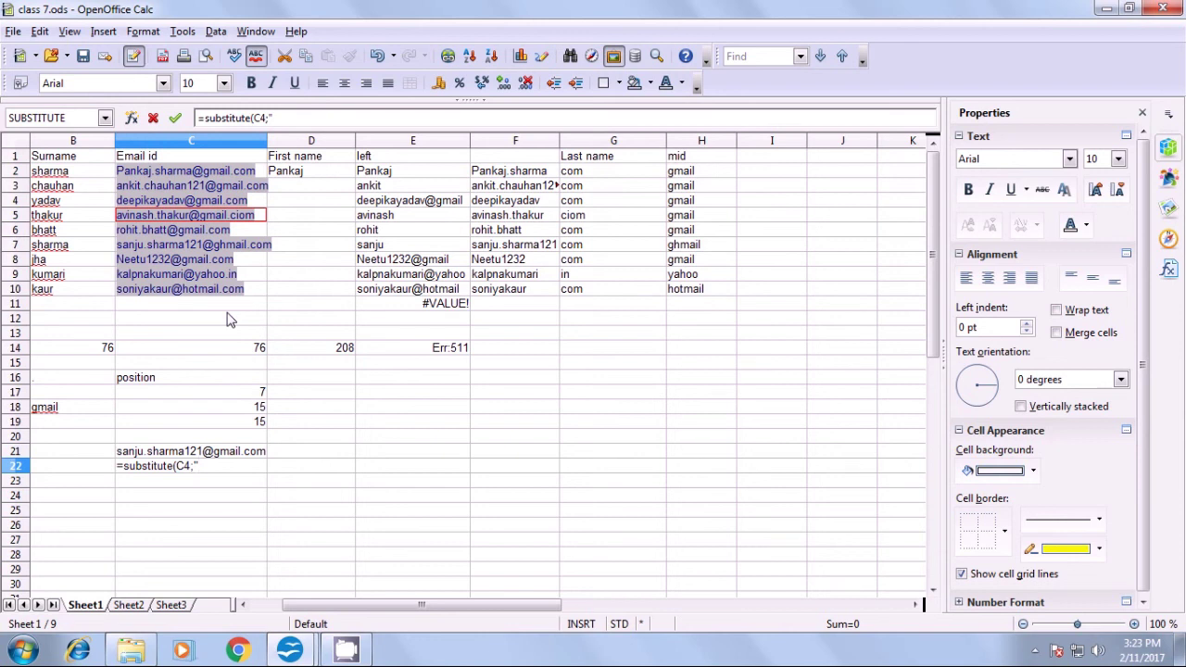
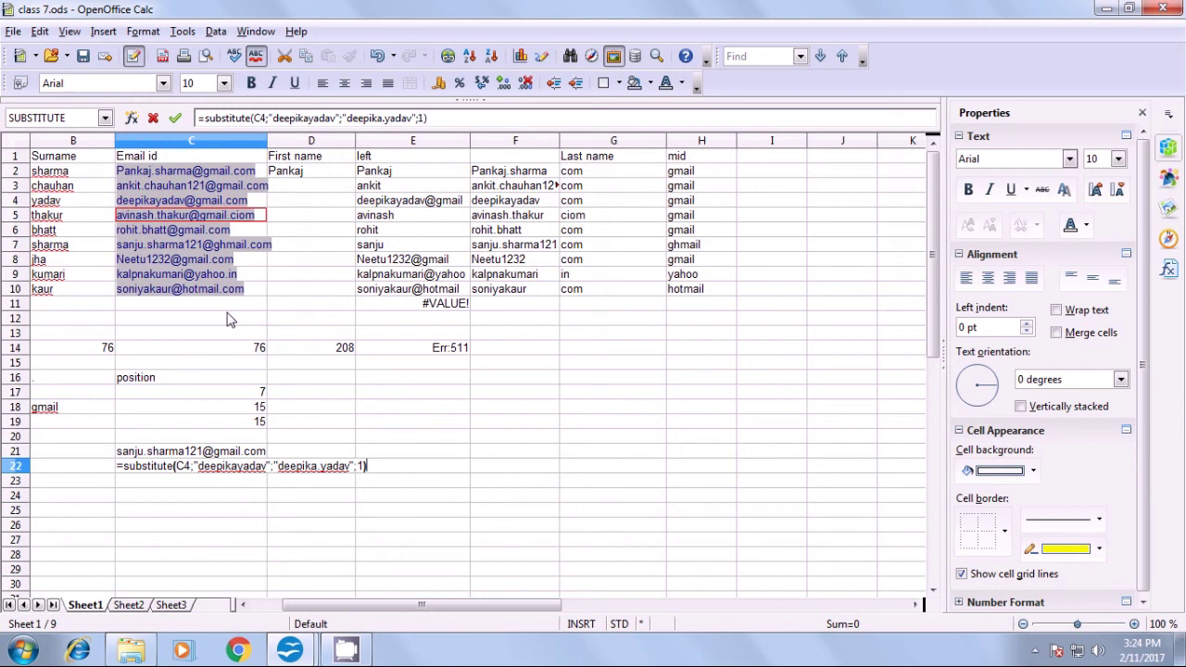
- Commit the C22 SUBSTITUTE formula and review the dotted email address it returns
key("Return")
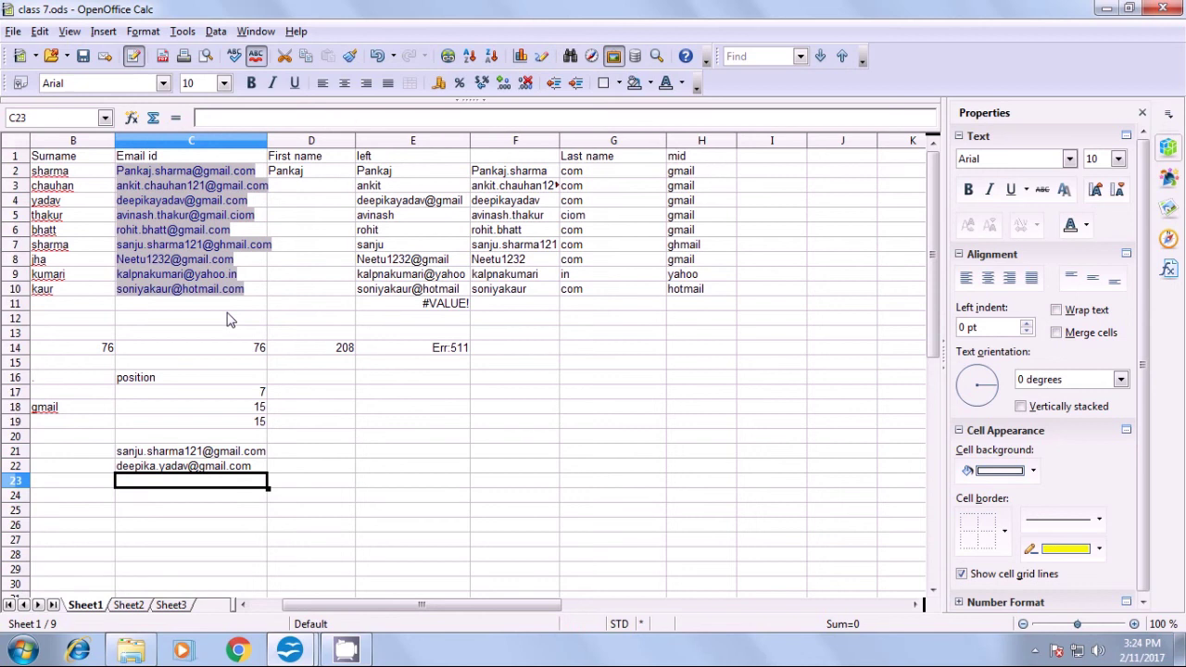
left_click(164, 468)
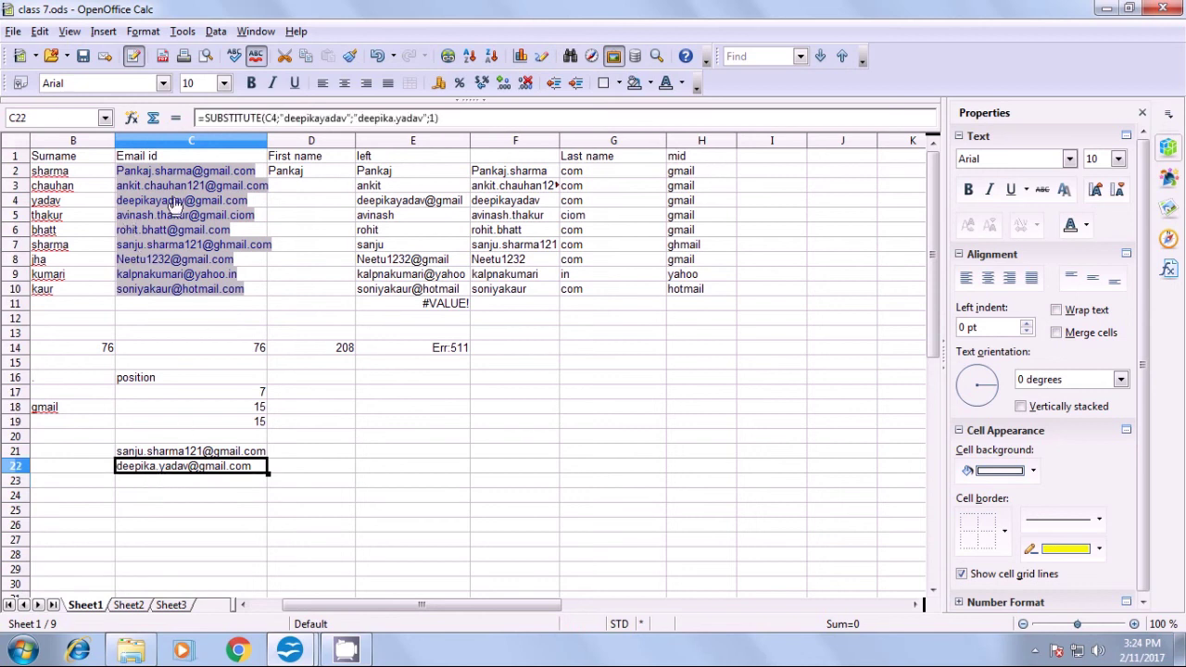
- Move to the cell beside the C22 result
left_click(285, 474)
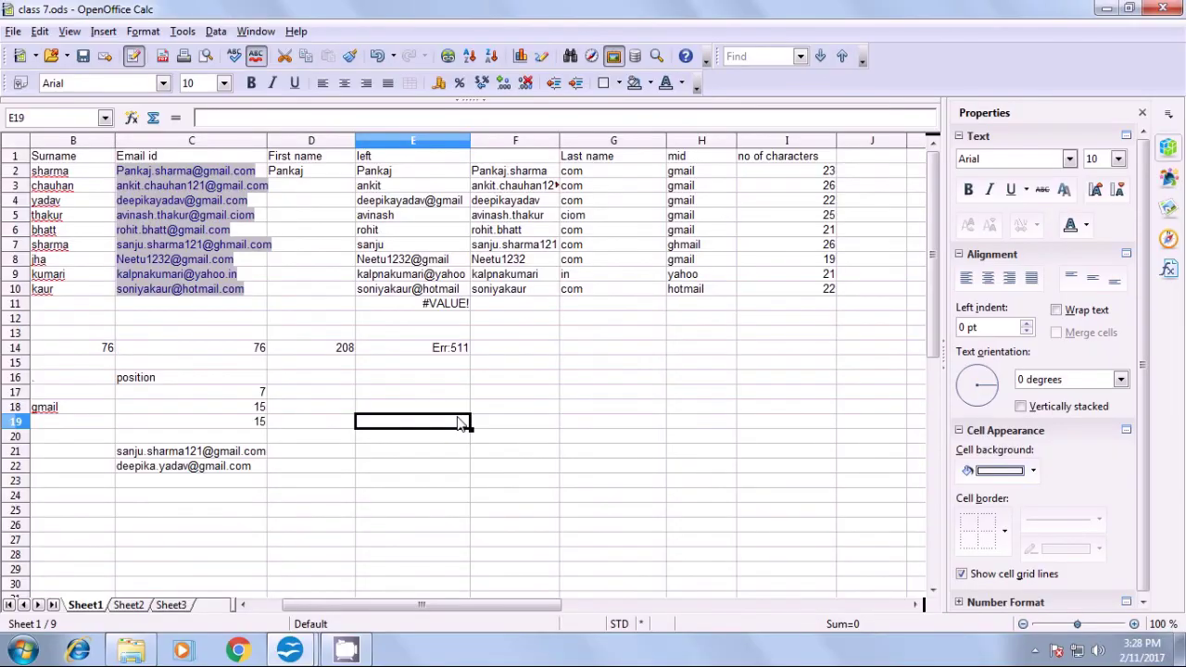
- Enter 'computer ' with a trailing space in E17 and check its contents
left_click(438, 399)
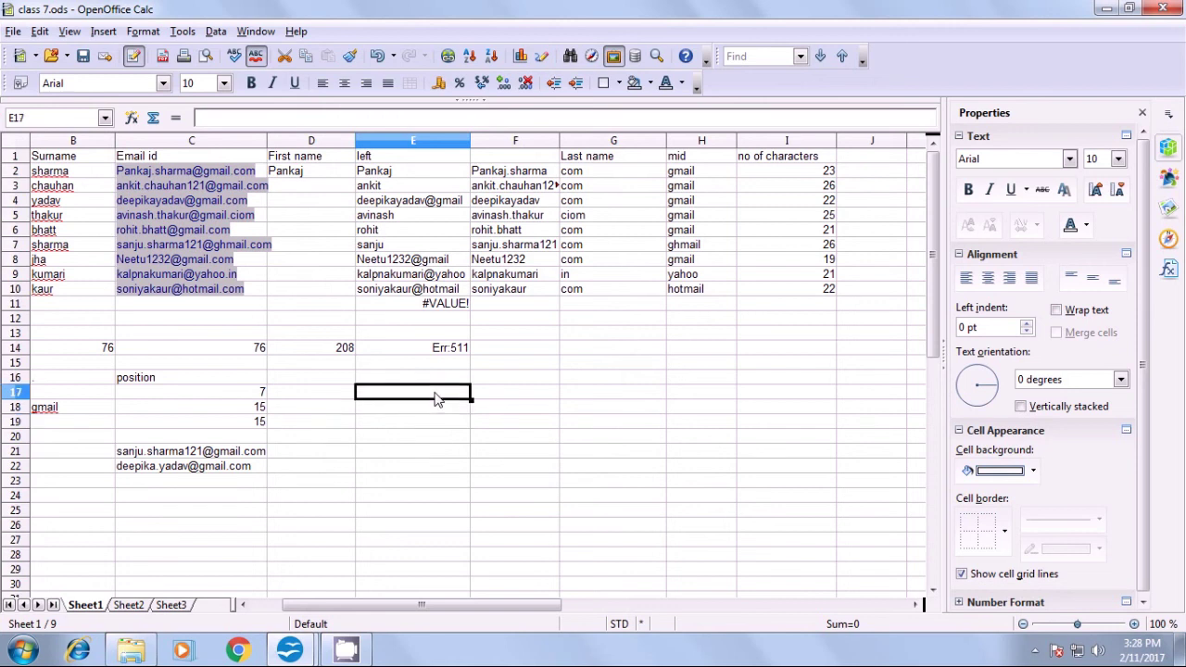
type("comk")
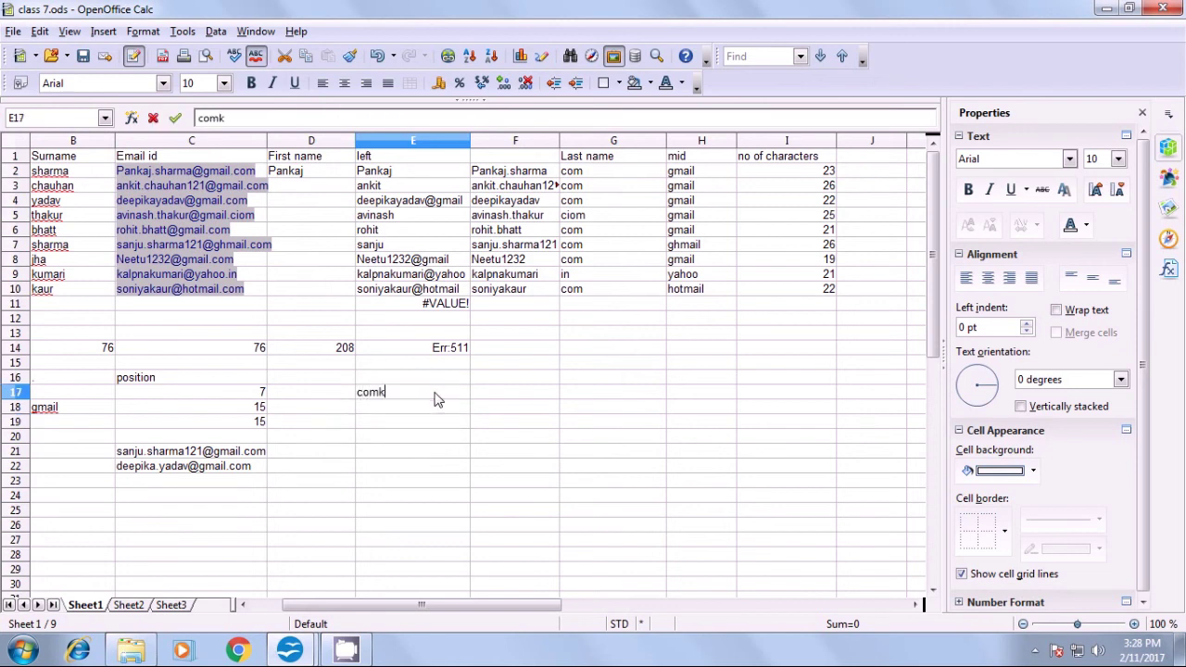
key("BackSpace")
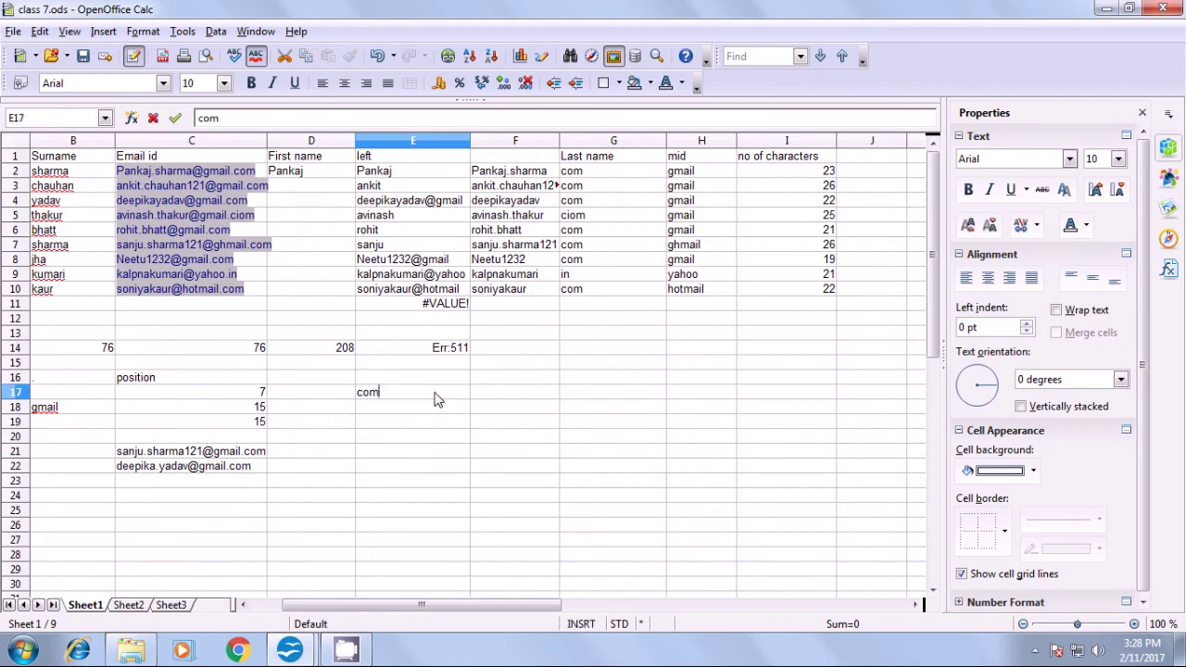
type("putere")
key("BackSpace")
left_click(422, 412)
left_click(515, 394)
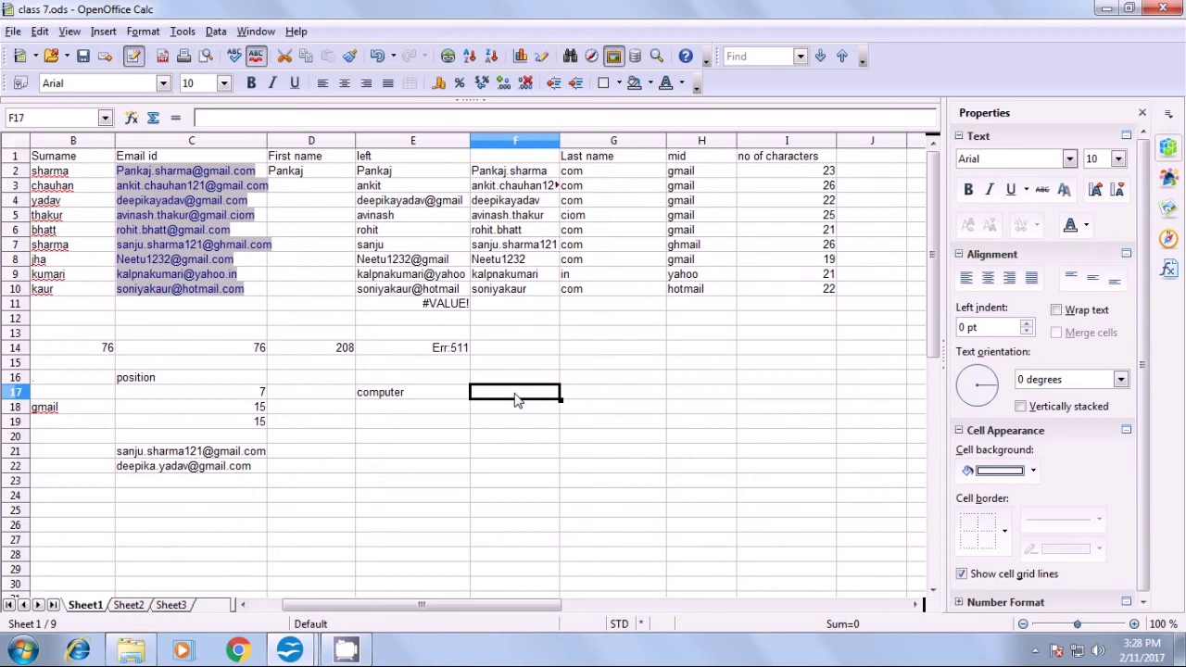
left_click(431, 401)
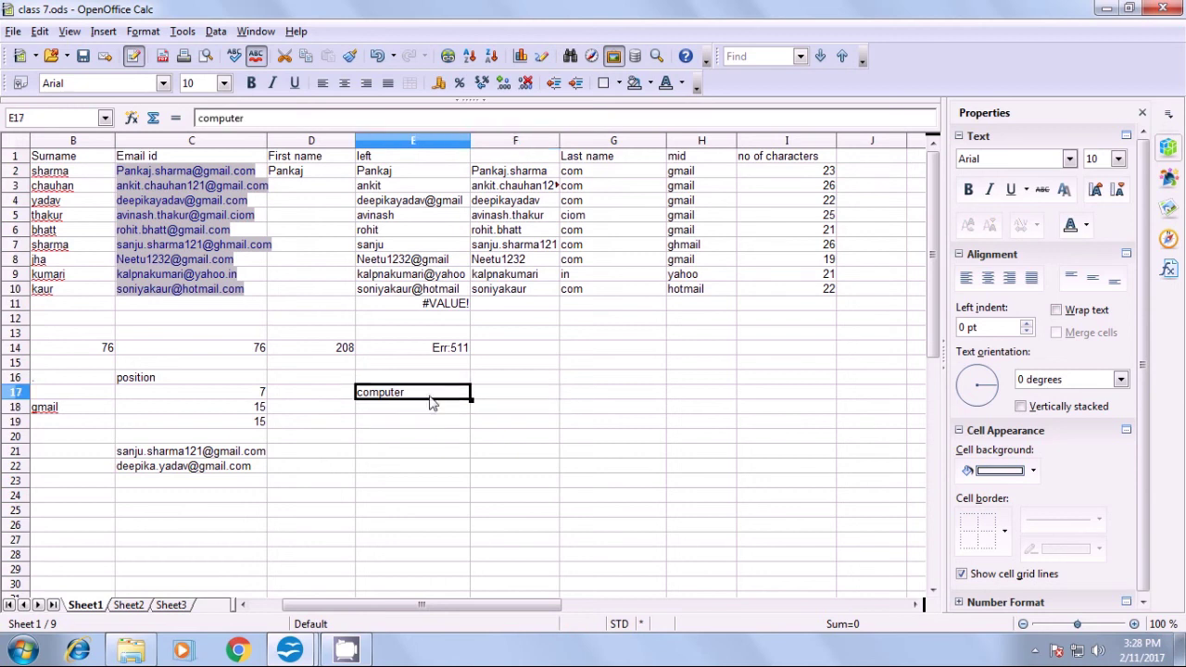
- Enter =LEN(E17) in F17, which returns 11 characters
left_click(491, 396)
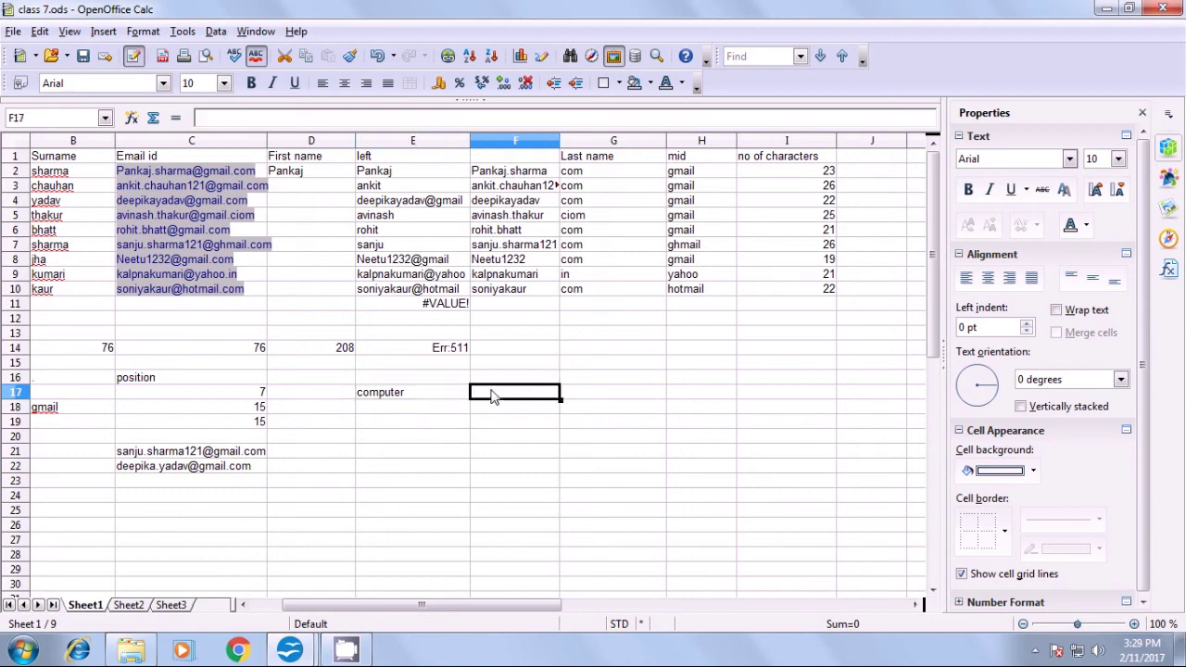
type("=")
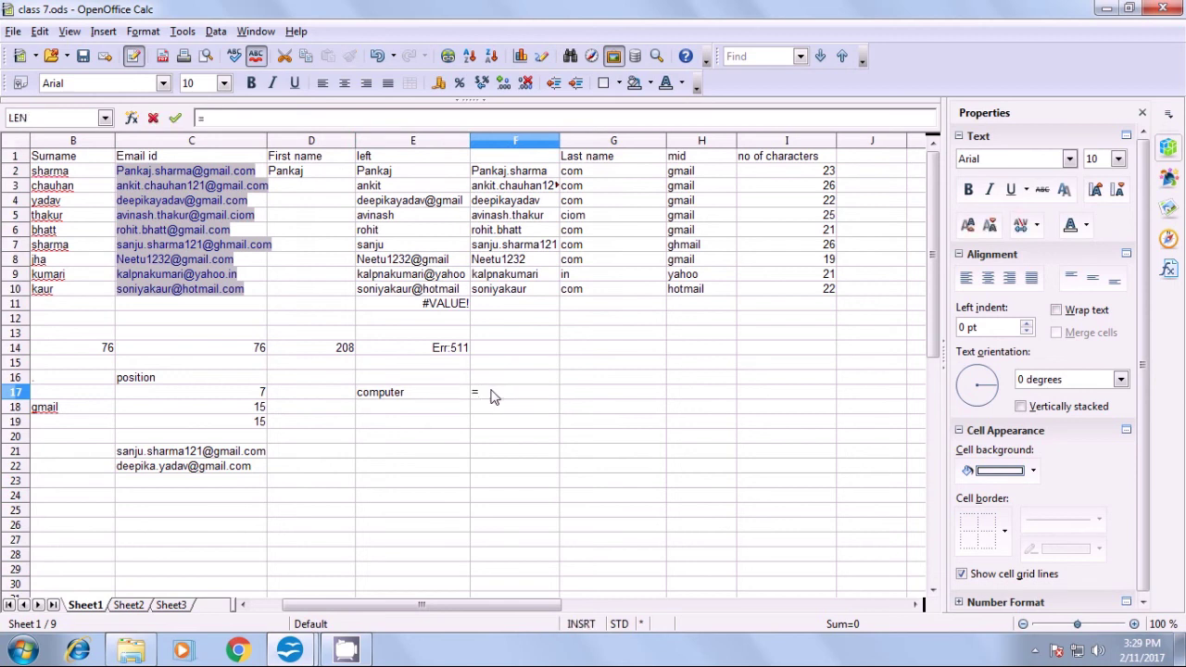
type("len")
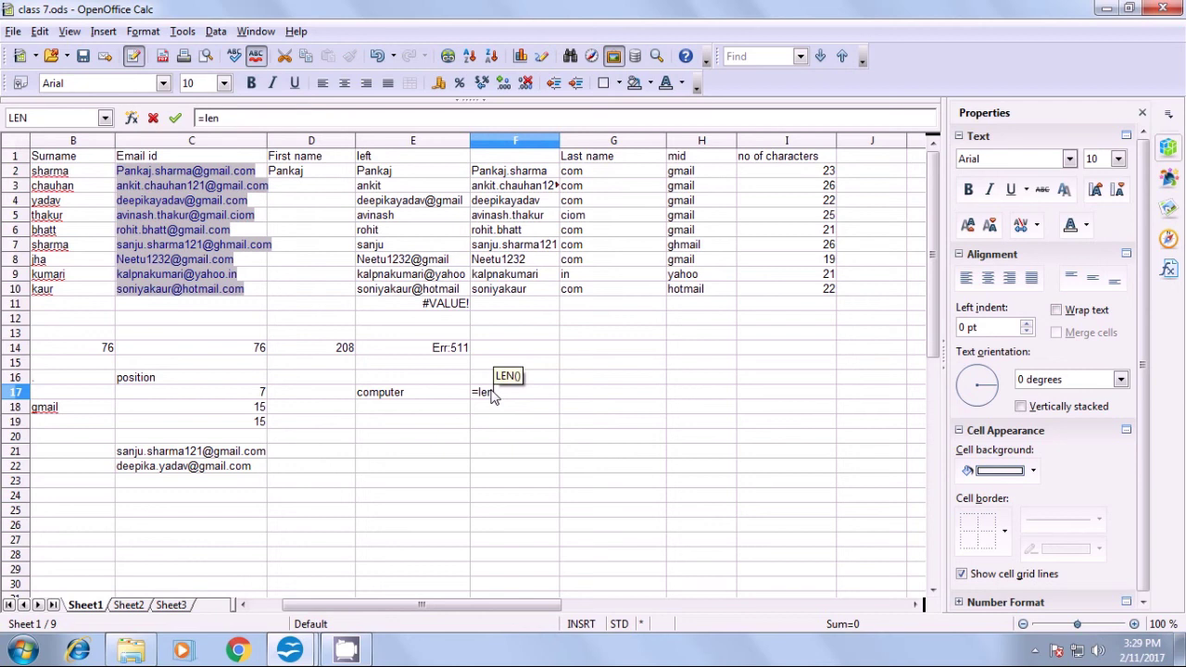
type("(")
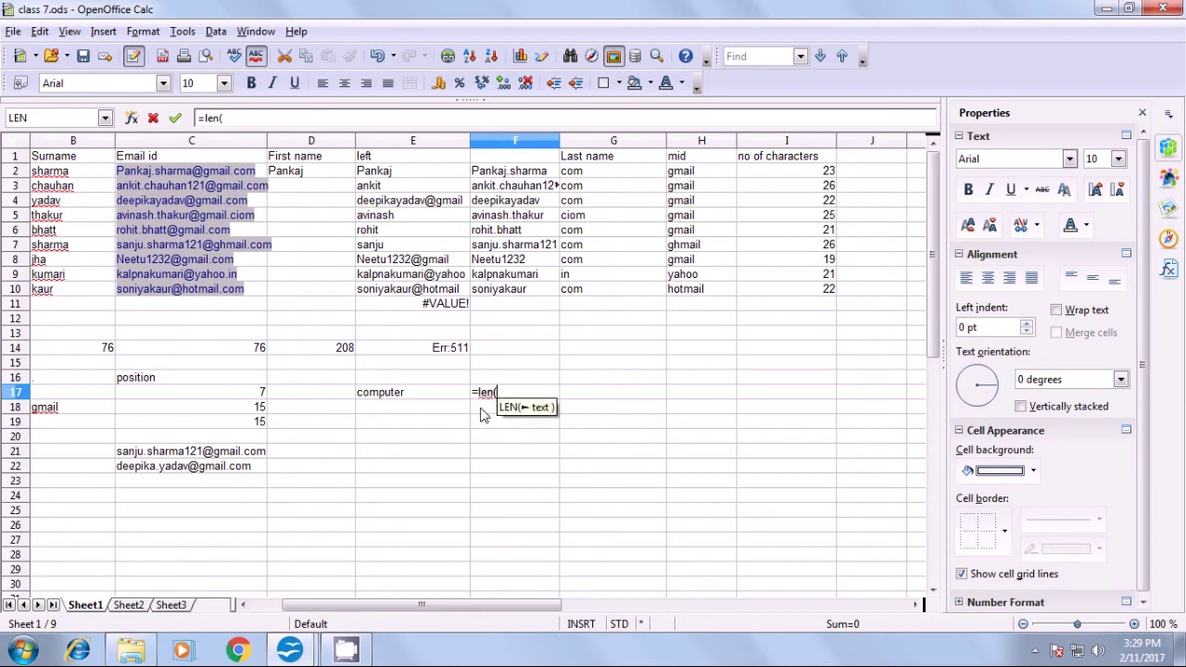
left_click(455, 396)
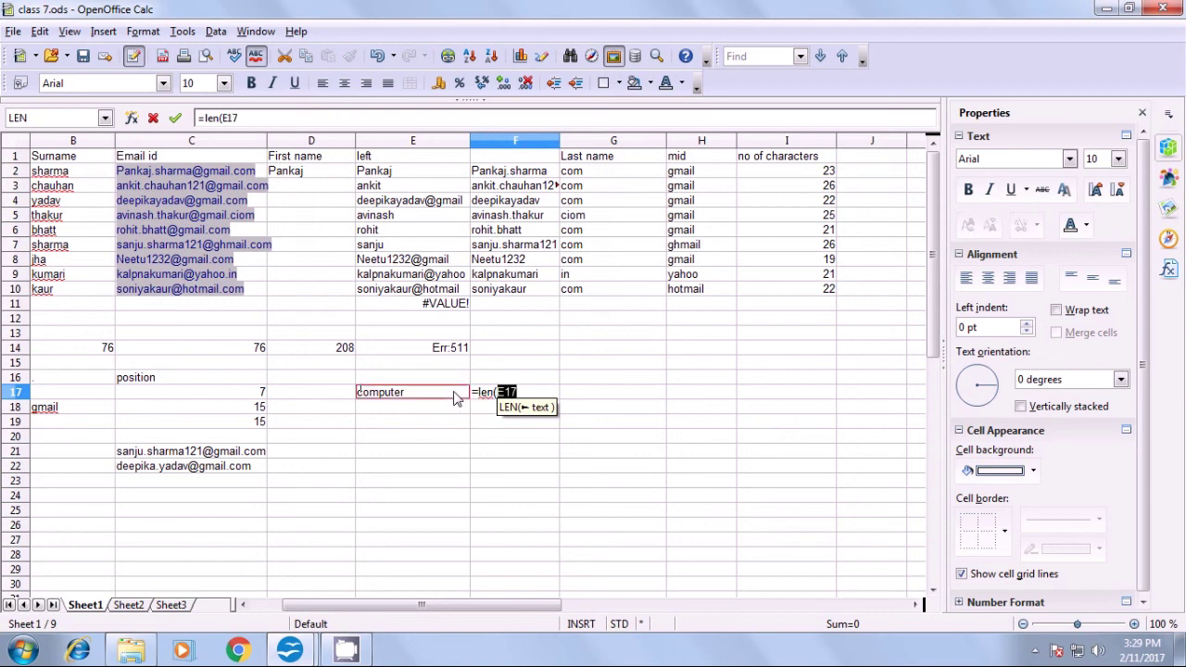
type(")")
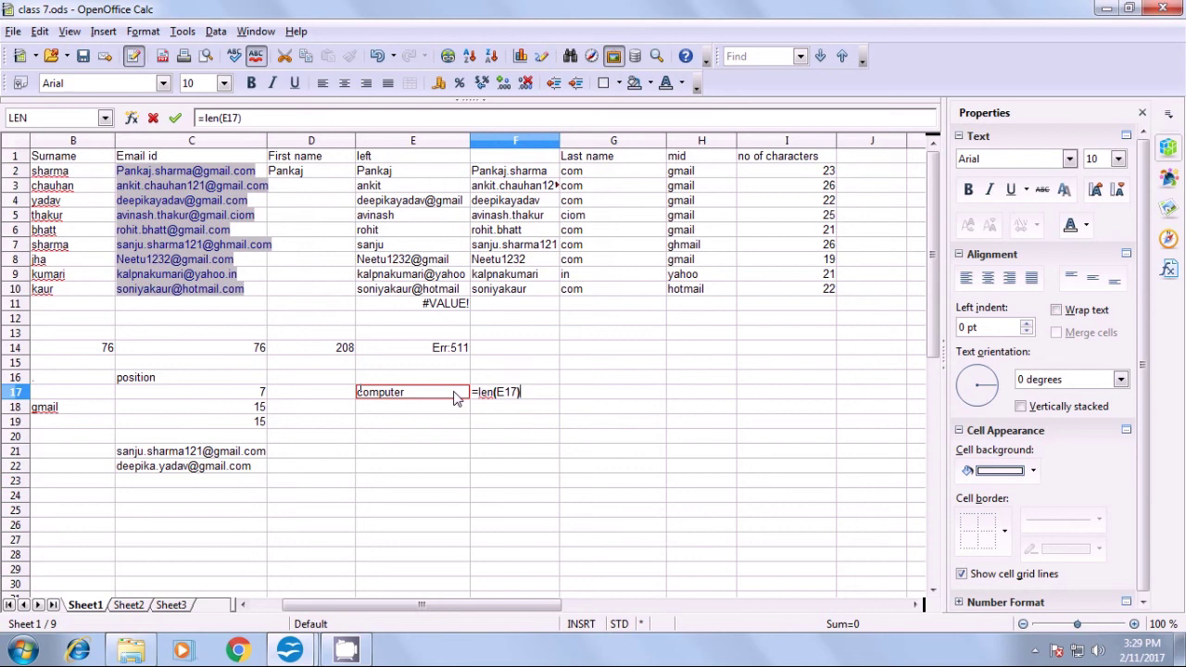
key("Return")
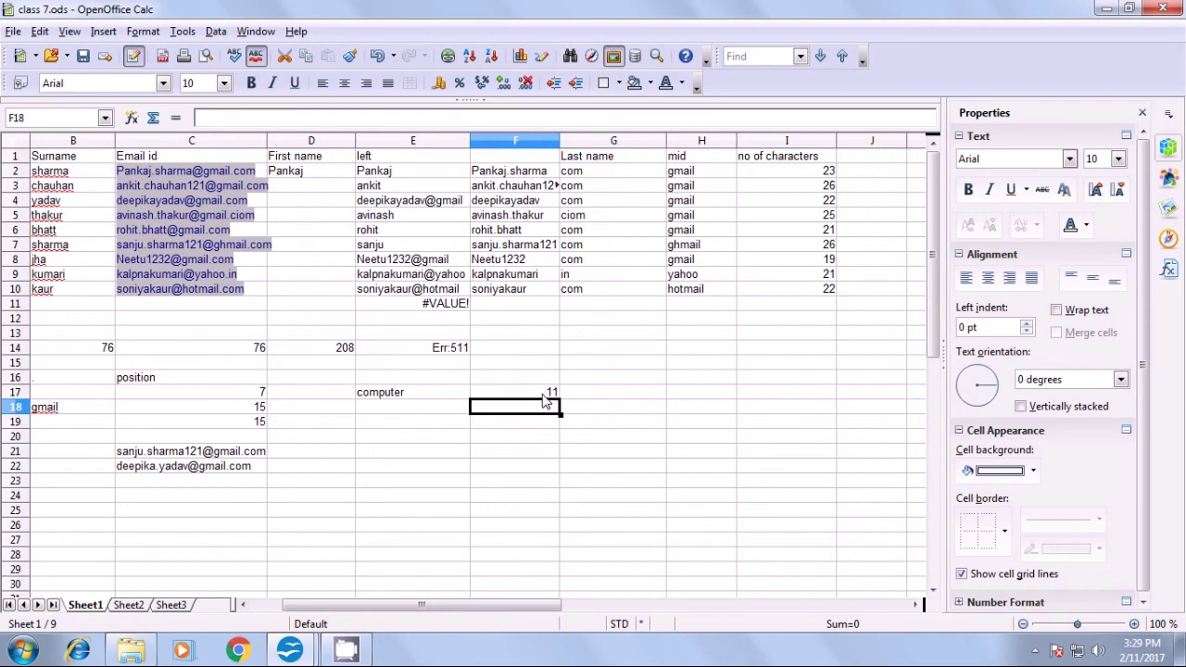
left_click(546, 397)
- Inspect the padding spaces in E17's text in the formula bar
left_click(419, 398)
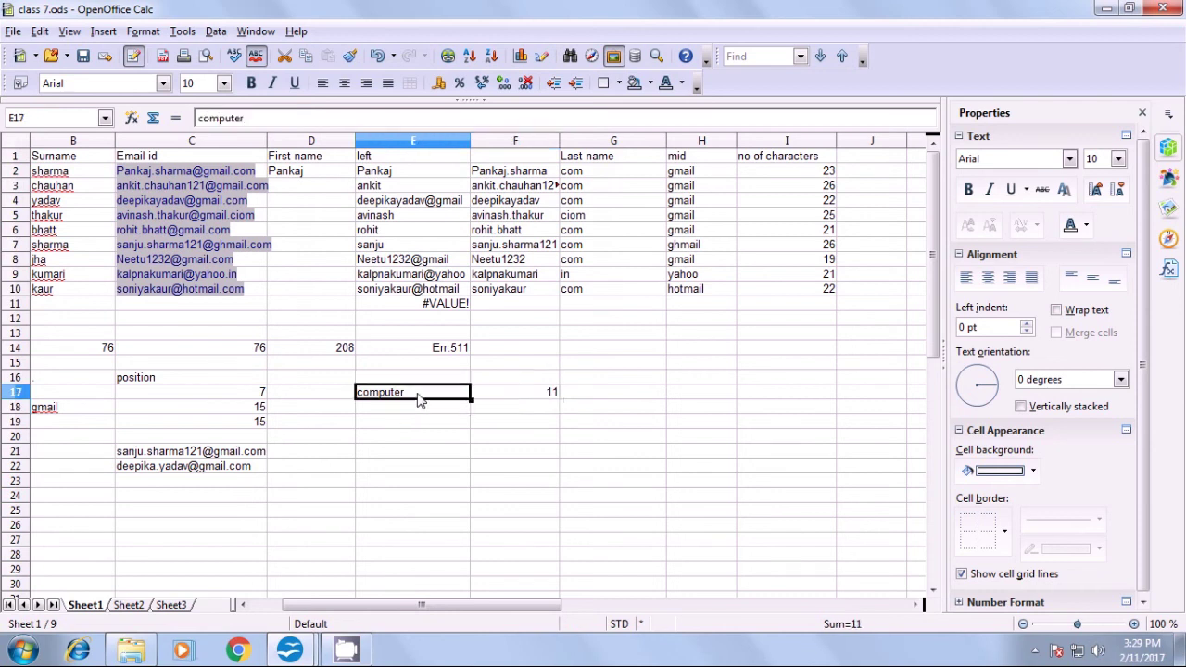
left_click(302, 123)
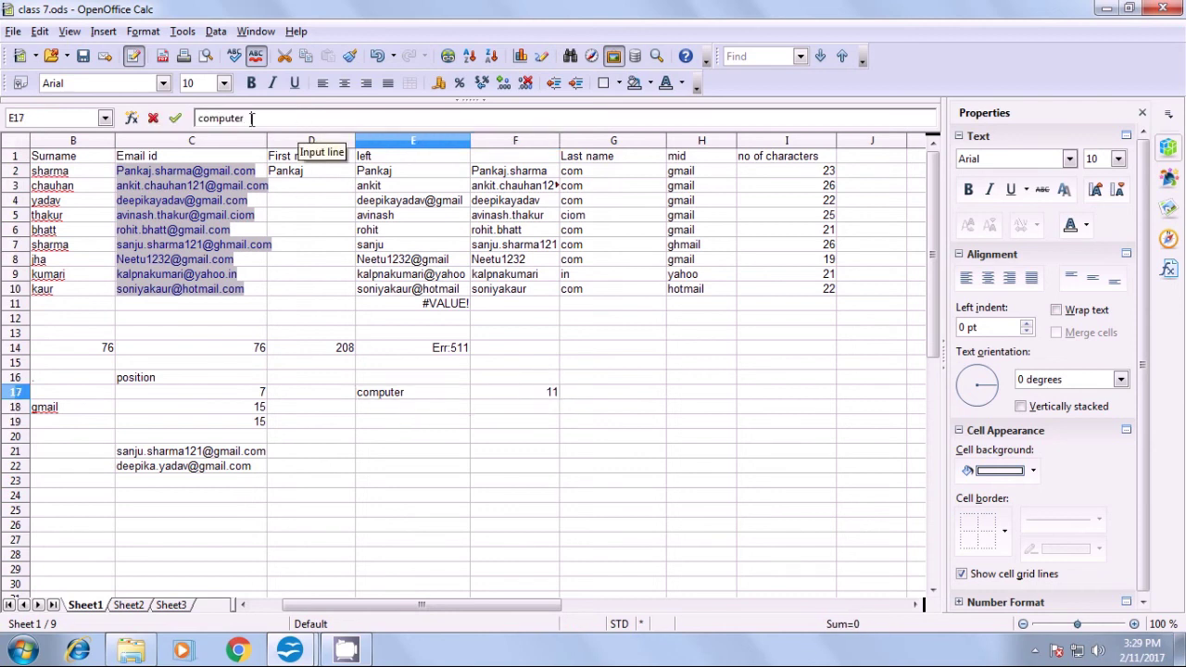
left_click(219, 118)
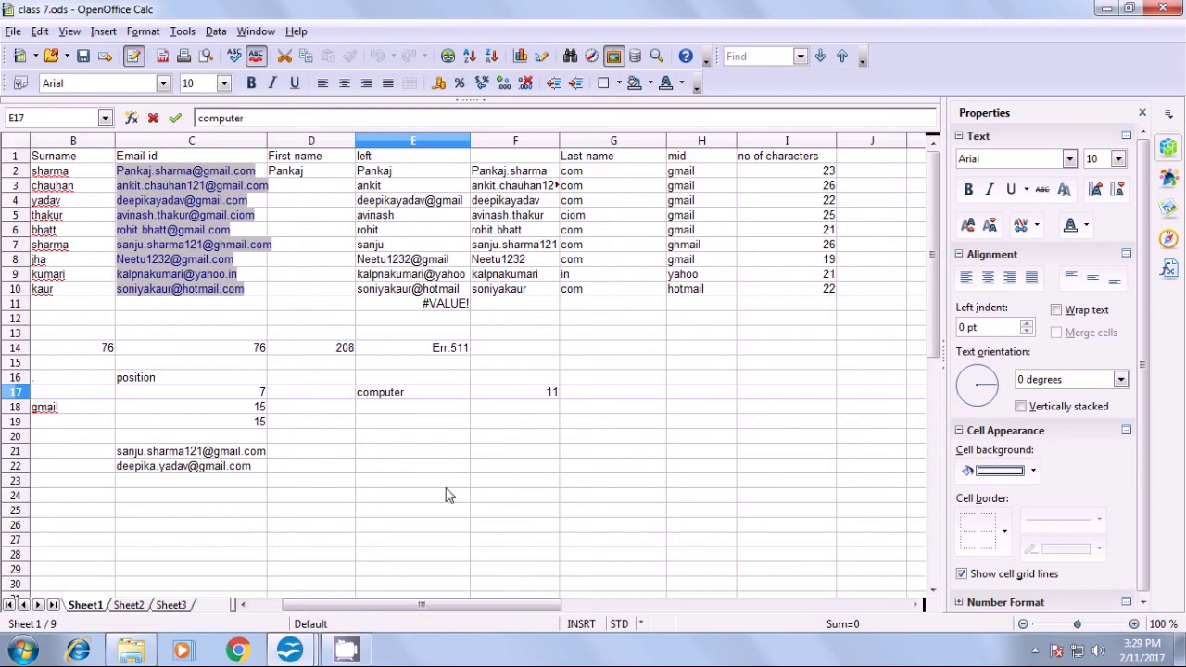
left_click(400, 416)
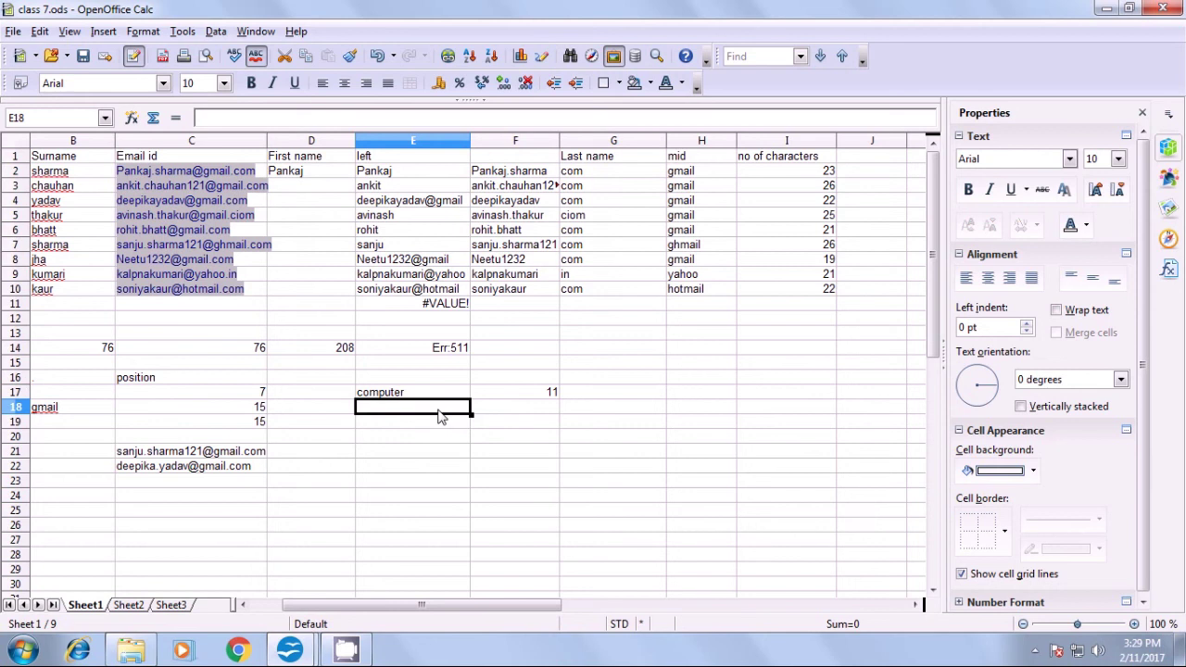
- Enter =TRIM(E17) in E18 to show computer without its trailing spaces
type("=")
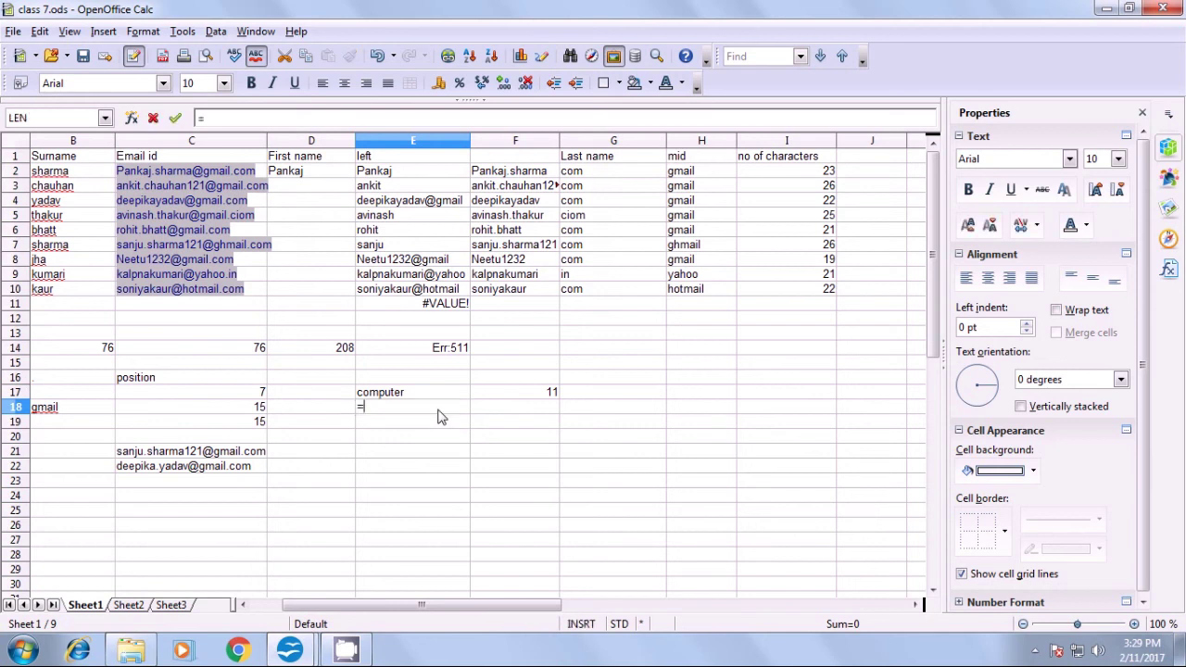
type("trim(")
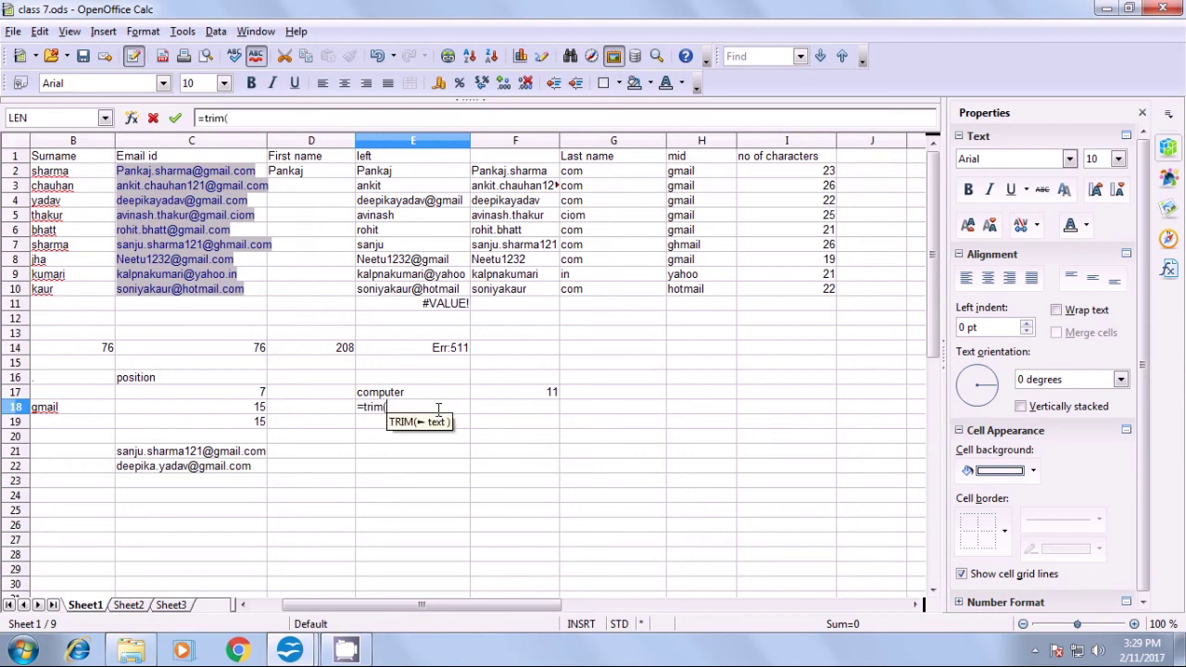
left_click(436, 394)
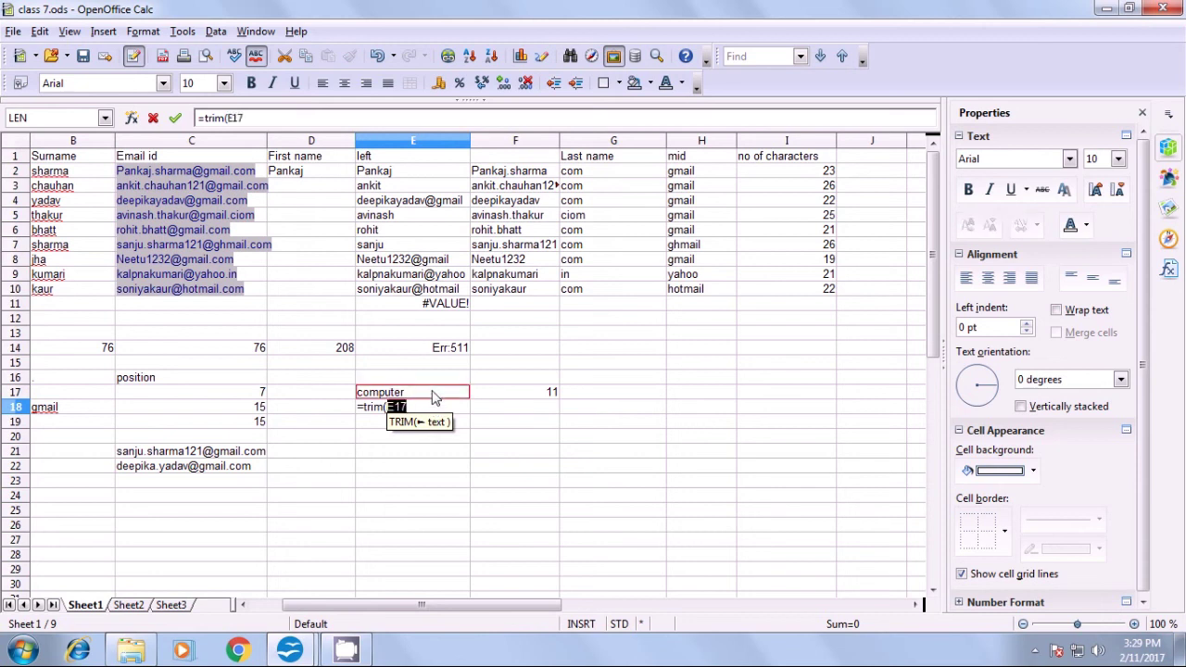
type(")")
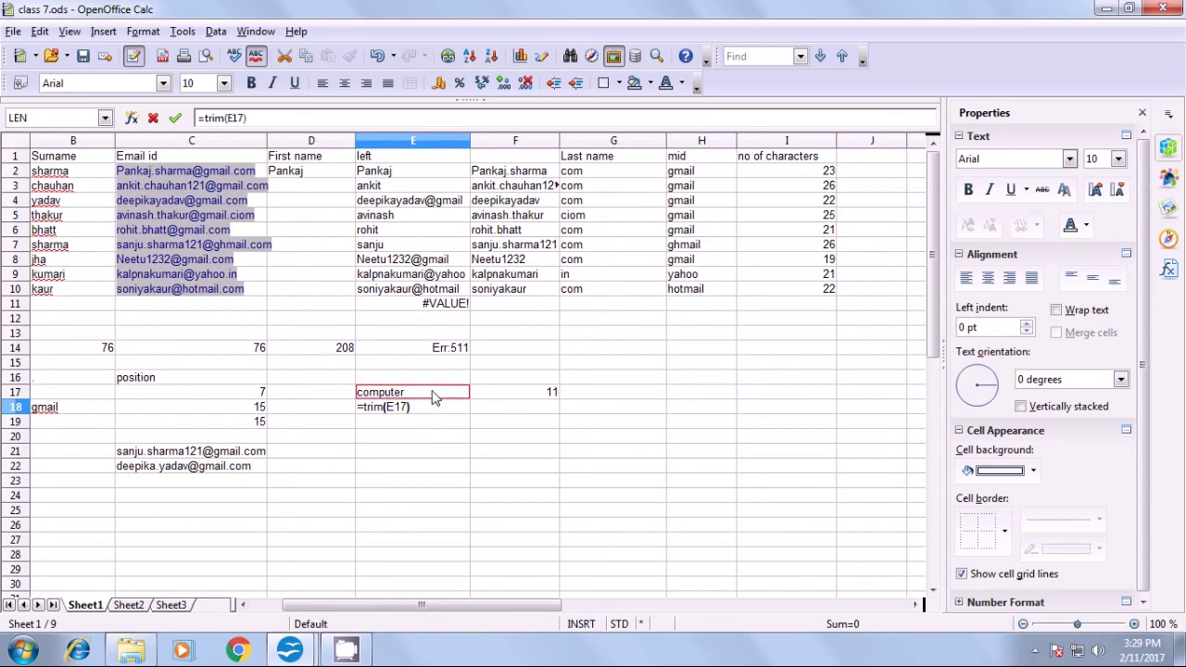
key("Return")
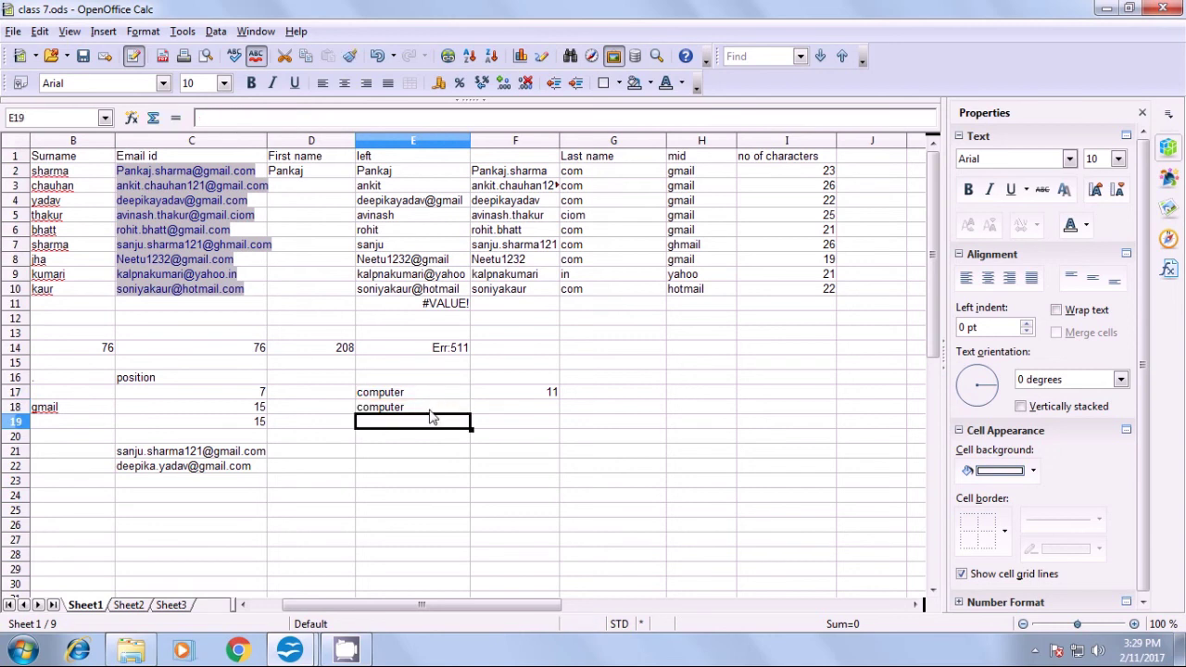
left_click(432, 408)
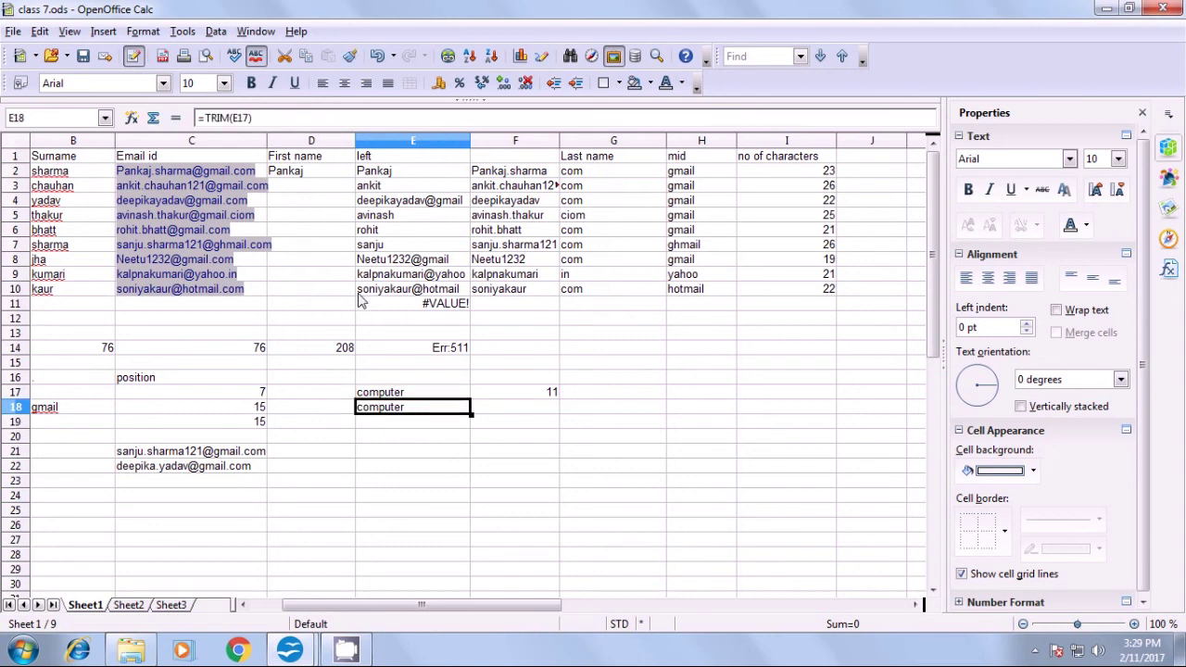
- Enter =LEN(E18) in F18 to count the trimmed text's characters, returning 8
left_click(493, 412)
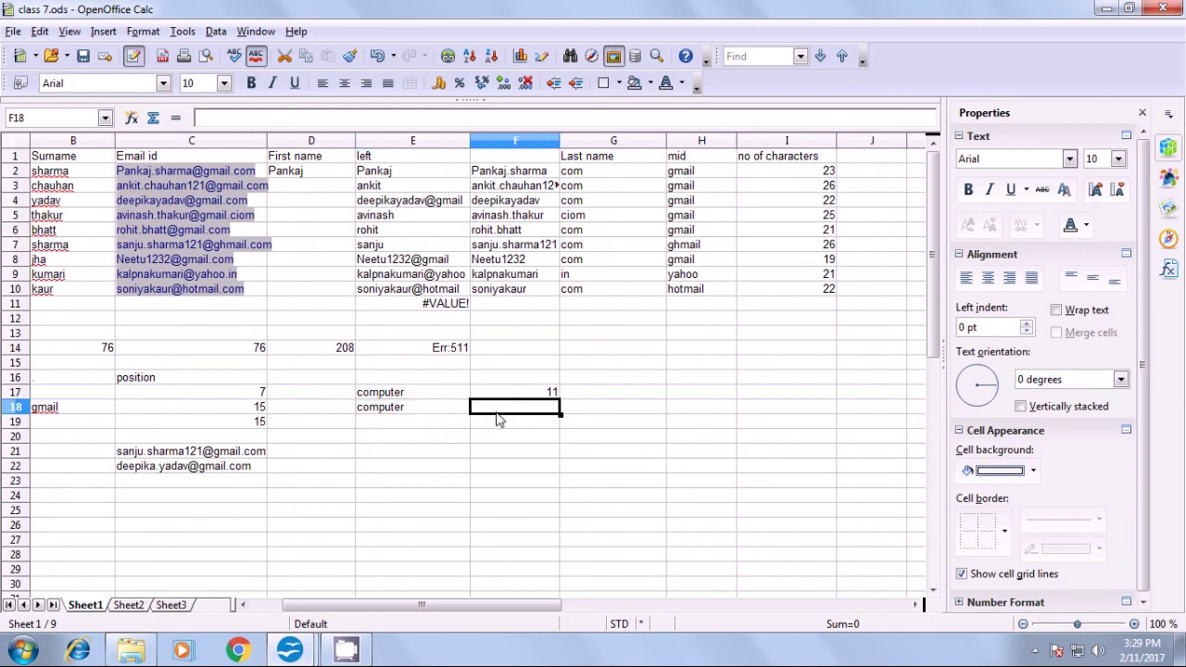
type("=")
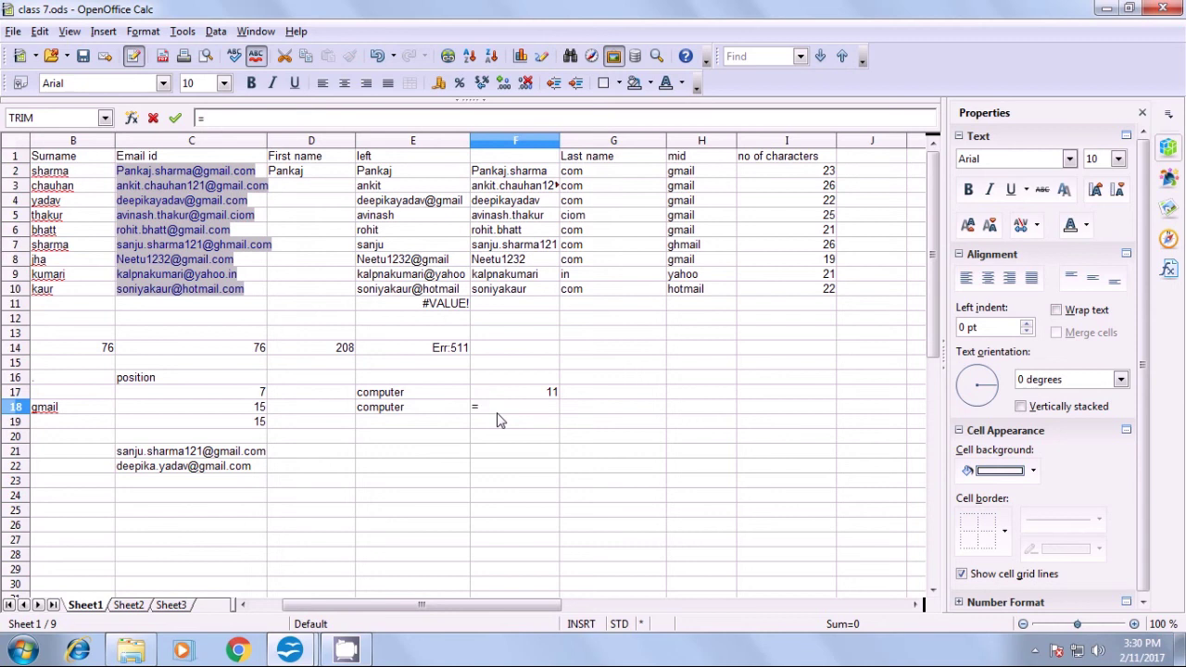
type("le")
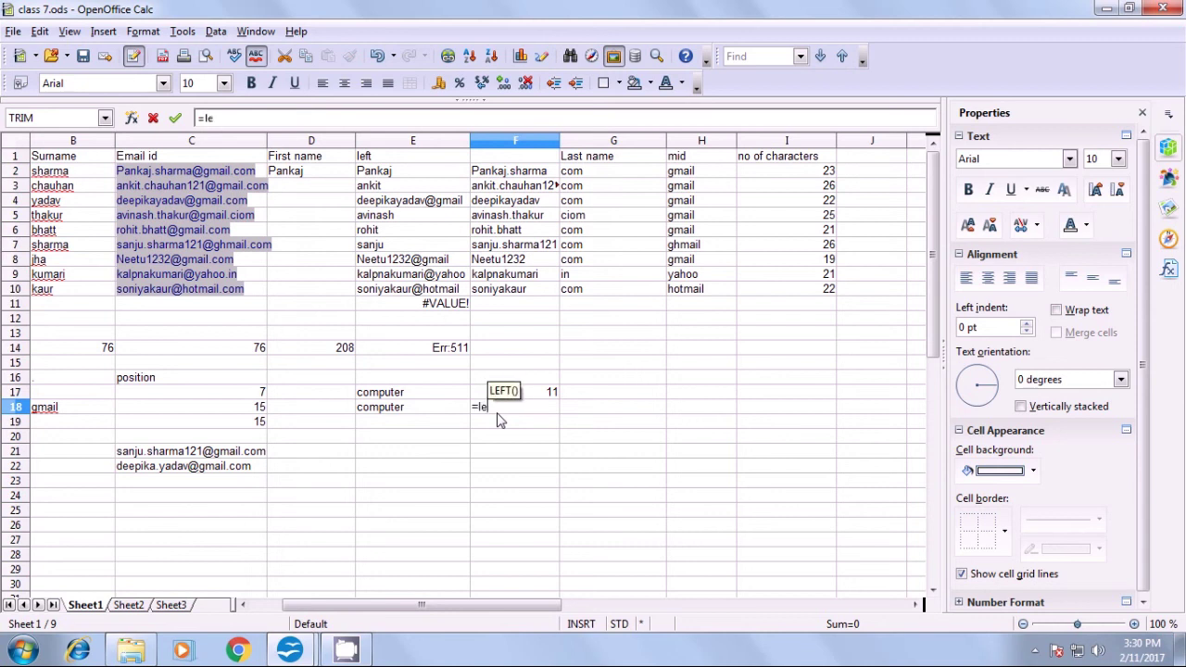
type("n(")
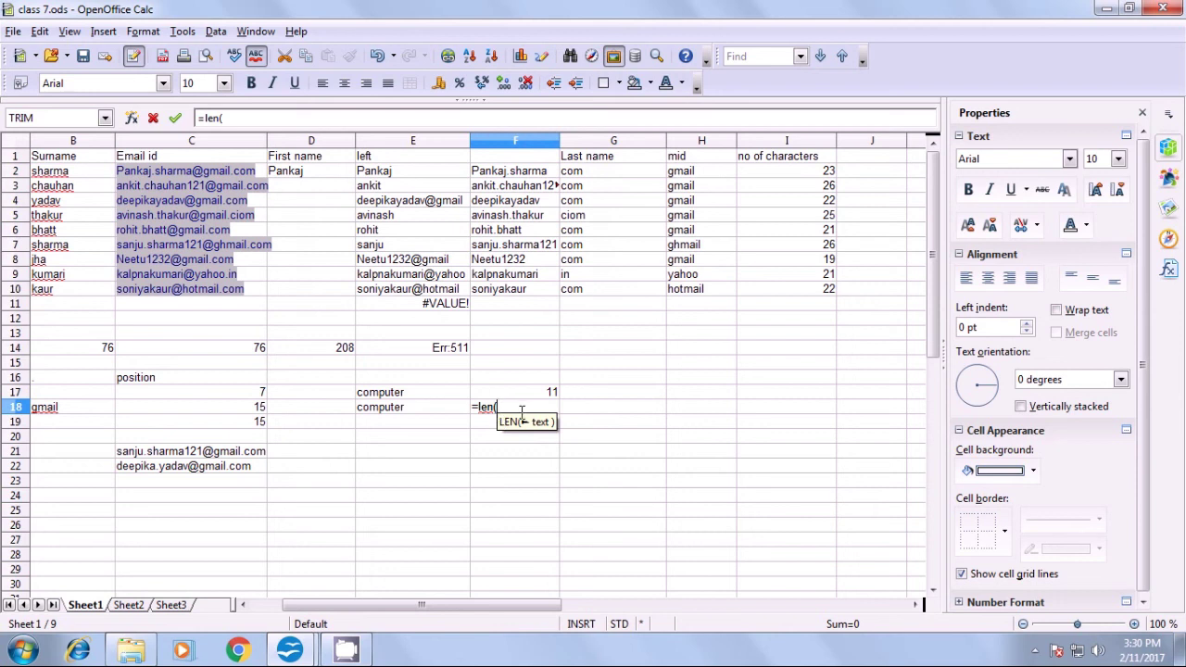
left_click(420, 411)
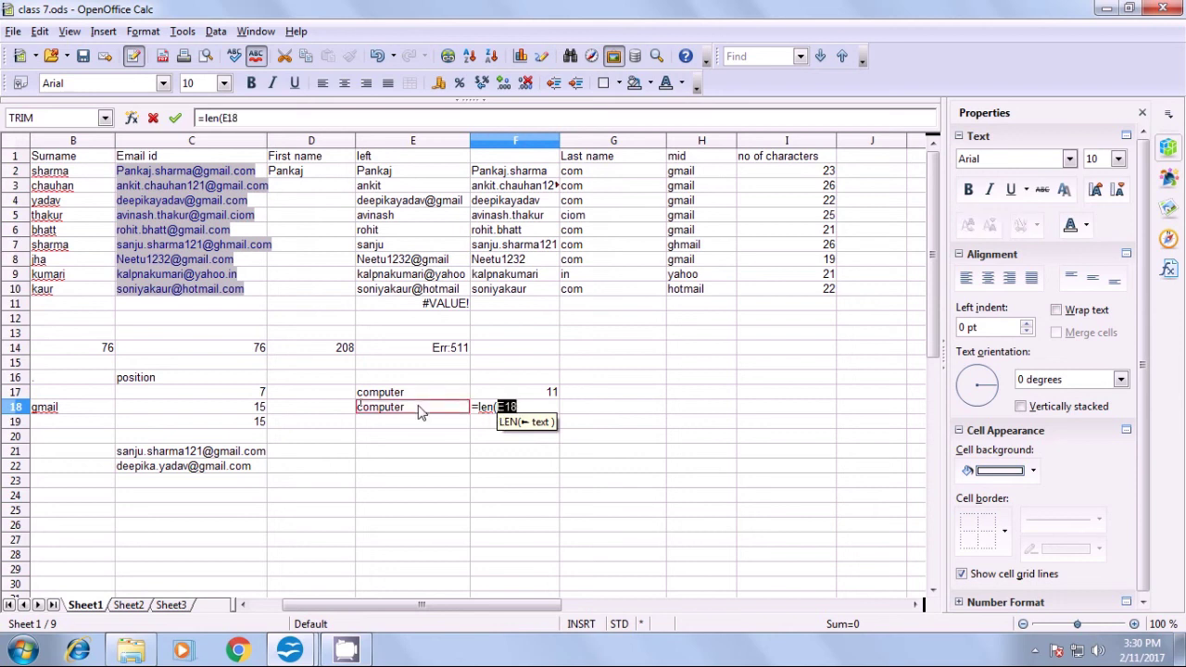
type(")")
key("Return")
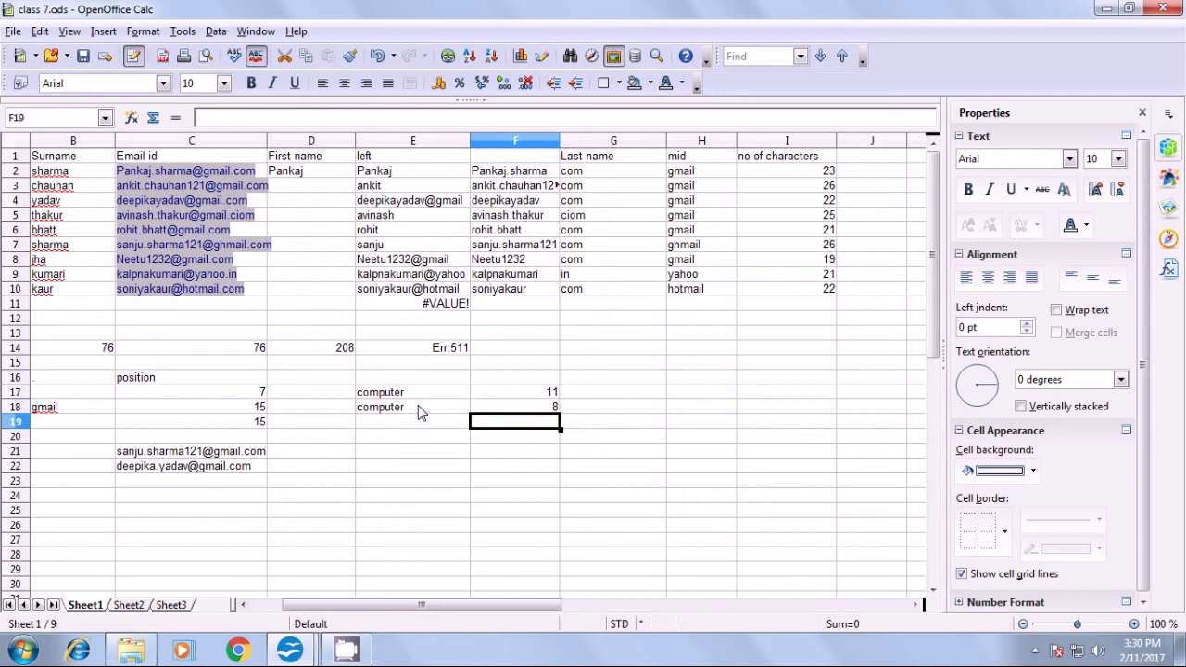
- Compare the trimmed E18 and its count of 8 with padded E17's count of 11
key("Up")
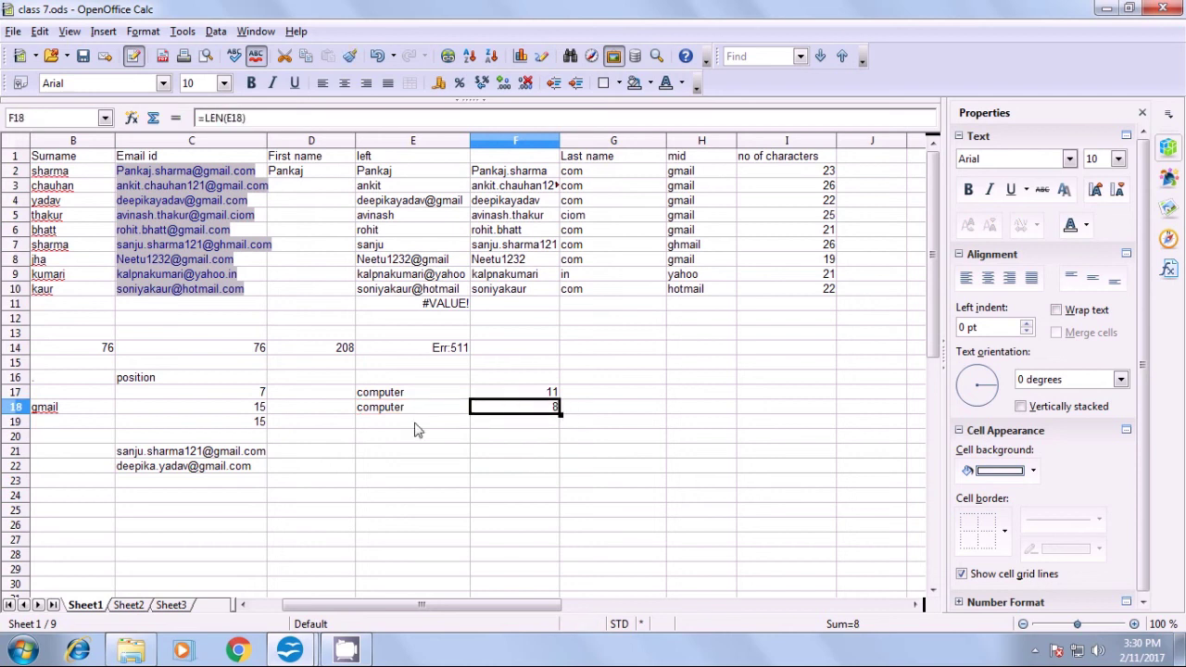
left_click(401, 409)
left_click(533, 415)
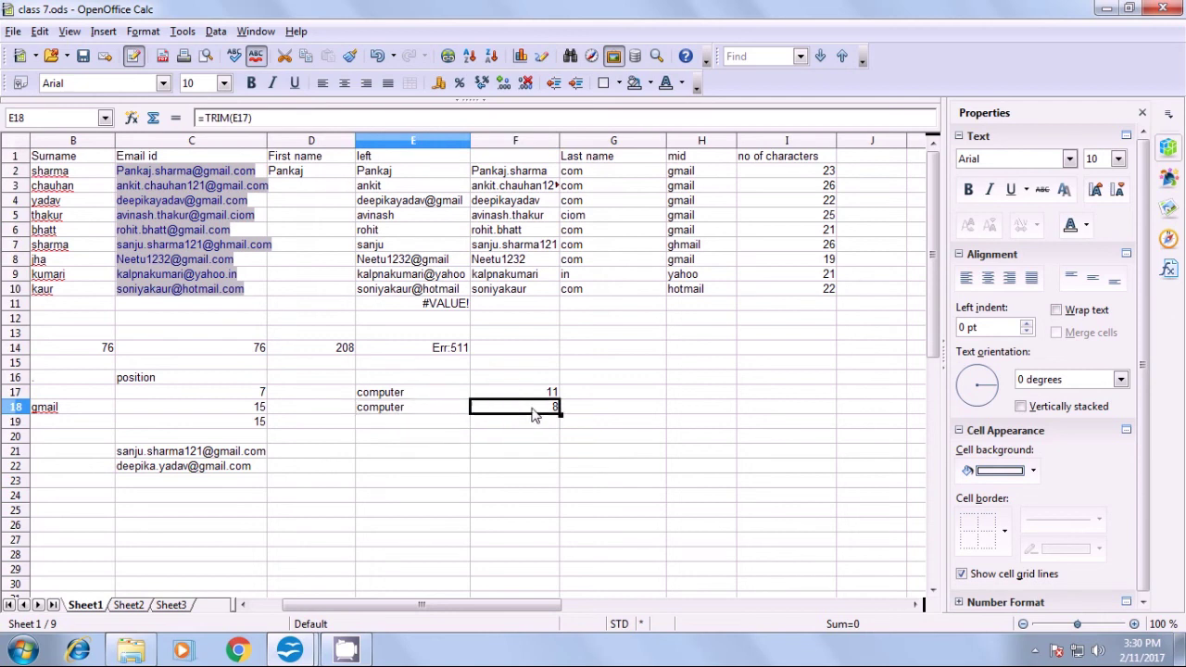
left_click(429, 396)
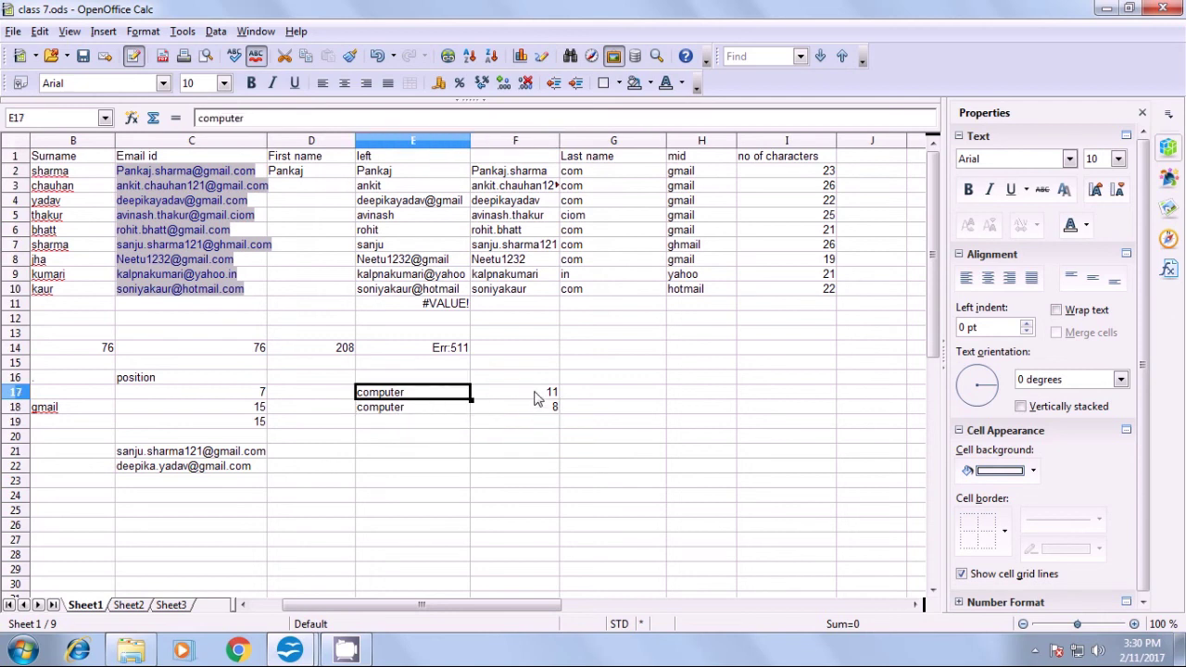
left_click(537, 397)
left_click(489, 424)
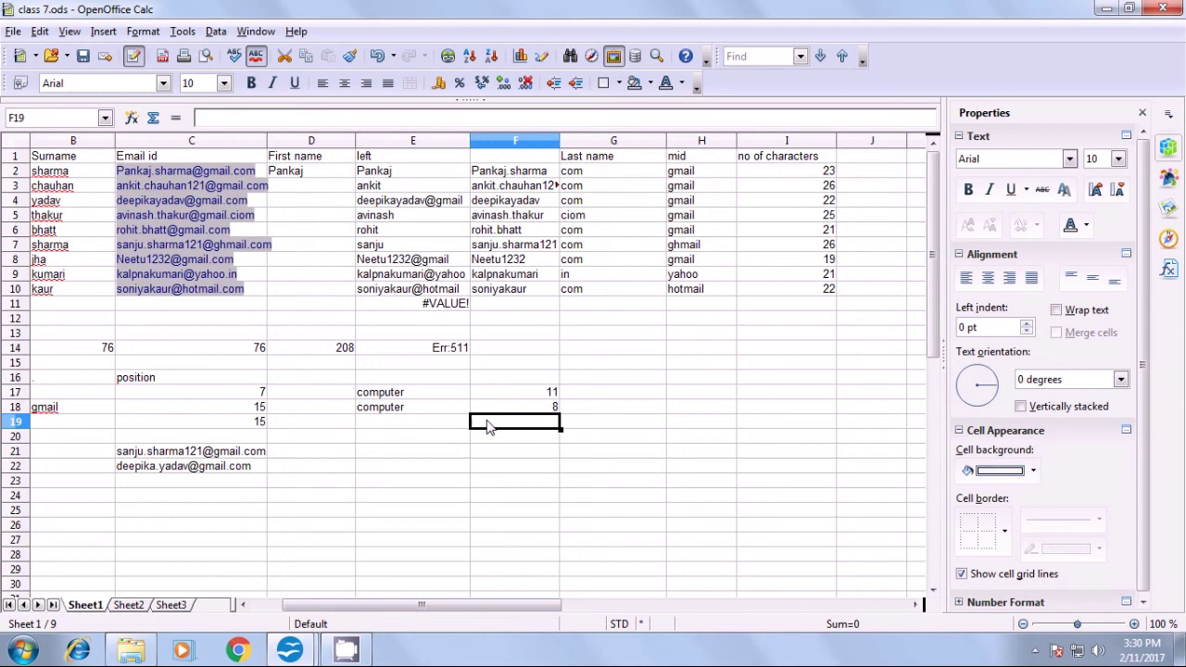